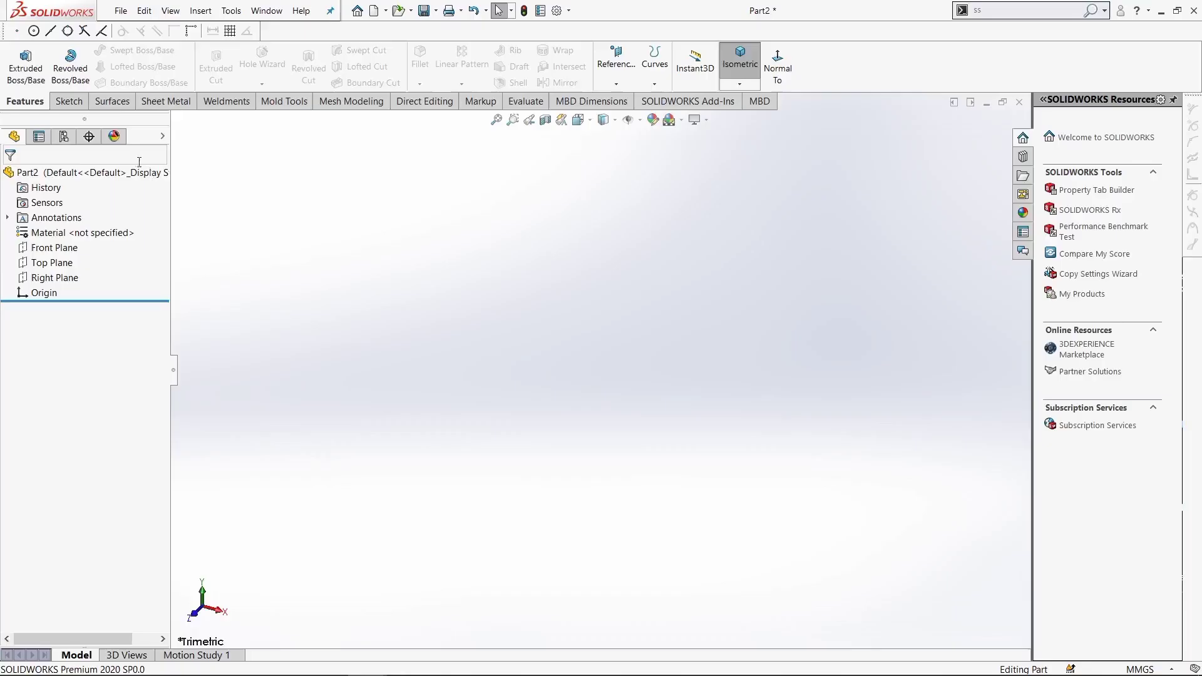
- Begin a new sketch on the Right Plane using the Line tool
click(66, 102)
click(19, 59)
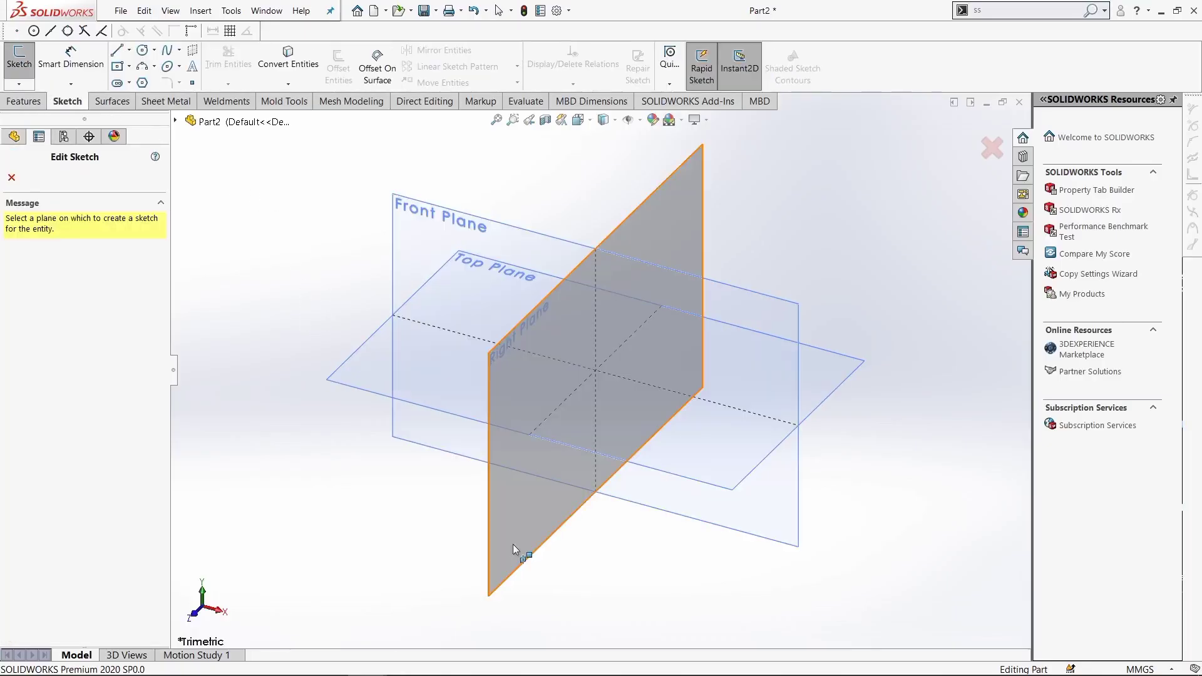
click(512, 543)
key(s)
click(500, 351)
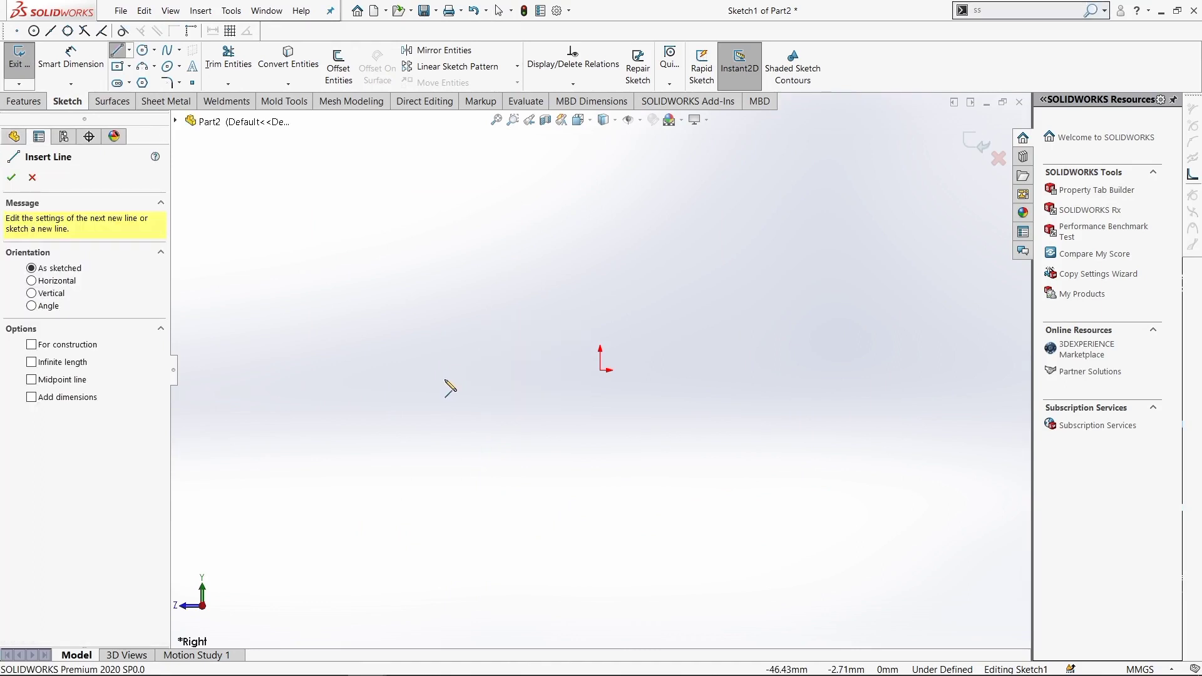
- Draw the left vertical side, left angled shoulder, shoulder segment and raised top step from the origin
drag(601, 370, 638, 359)
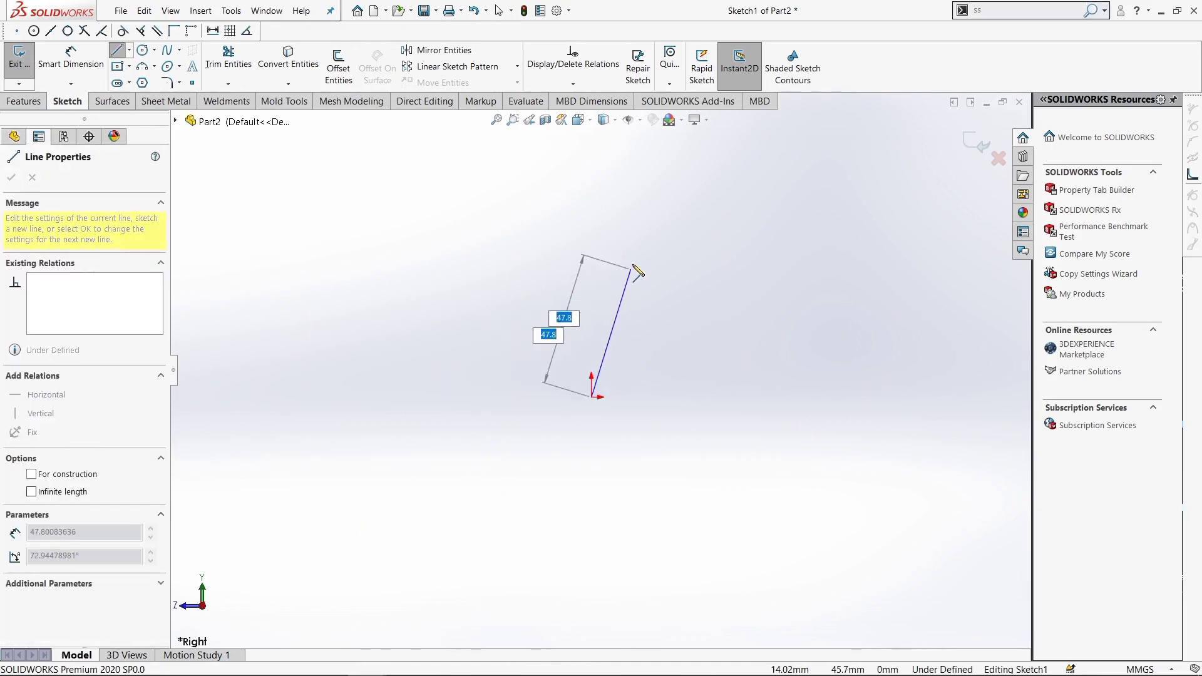
scroll(632, 270, down, 3)
click(565, 275)
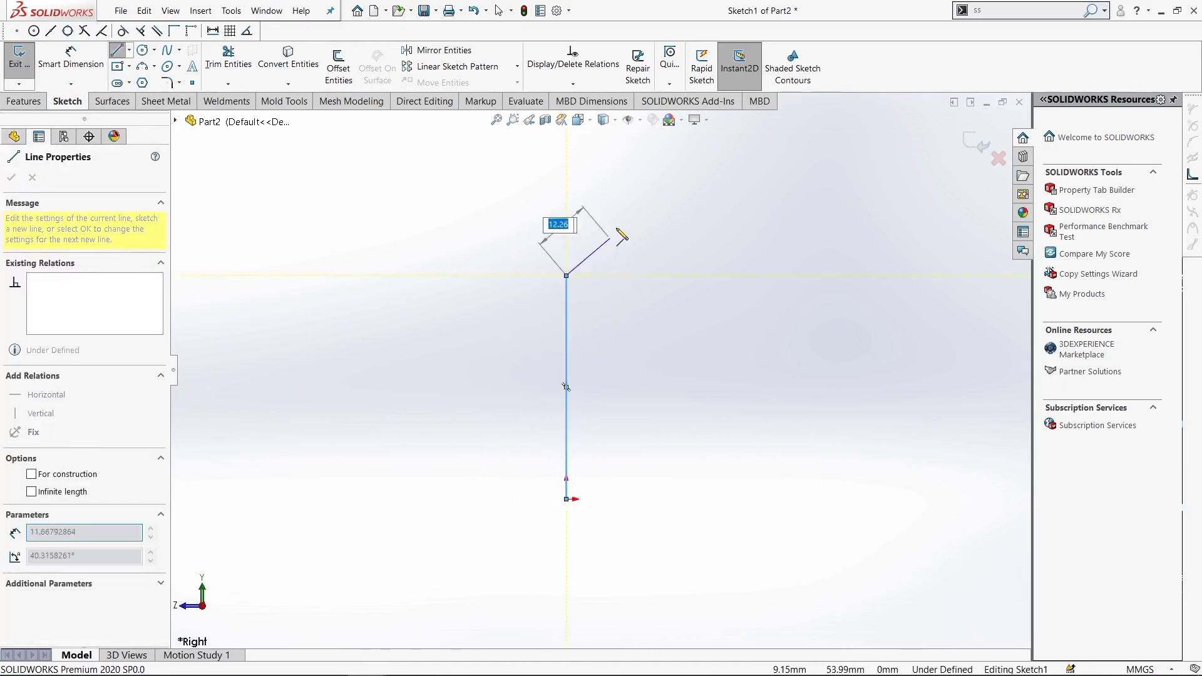
click(624, 217)
click(708, 217)
click(708, 195)
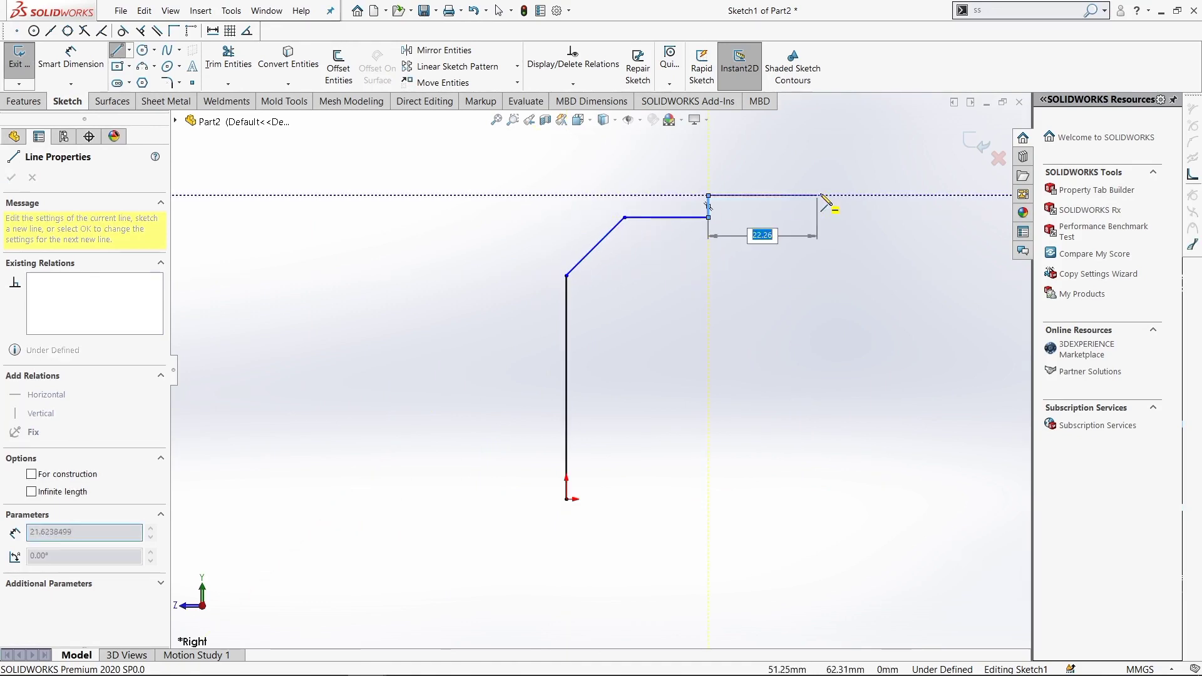
click(835, 195)
- Complete the right step, shoulder, vertical side and bottom line, closing the outline at the origin
click(835, 217)
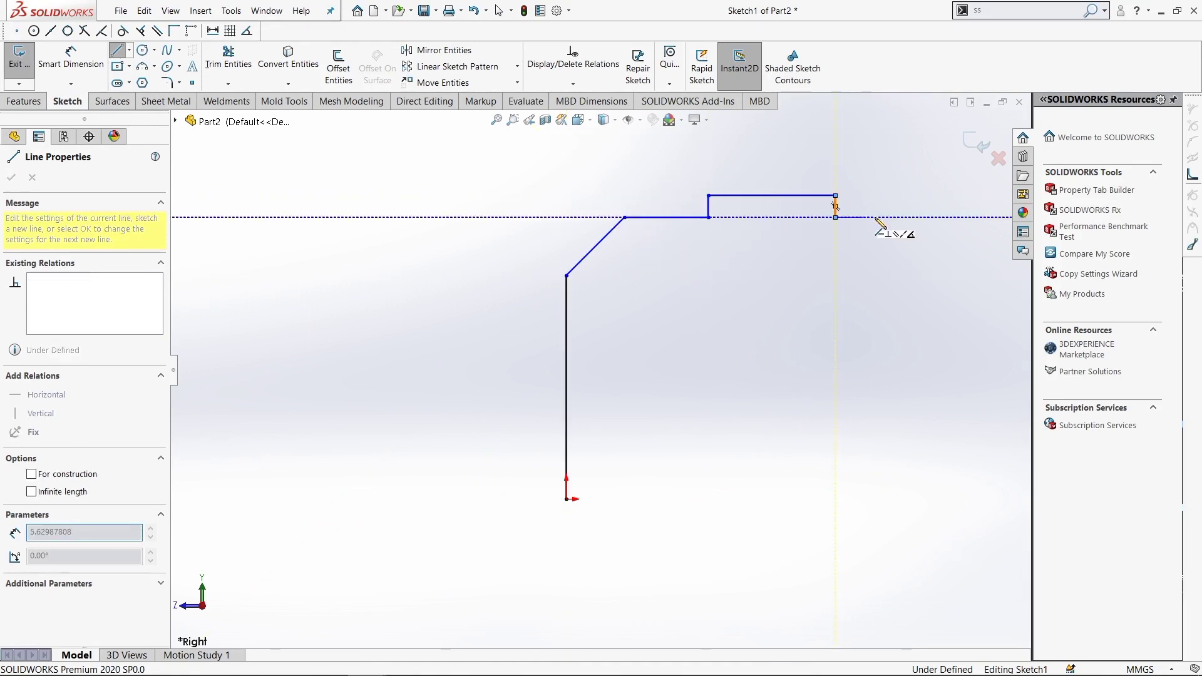
click(908, 217)
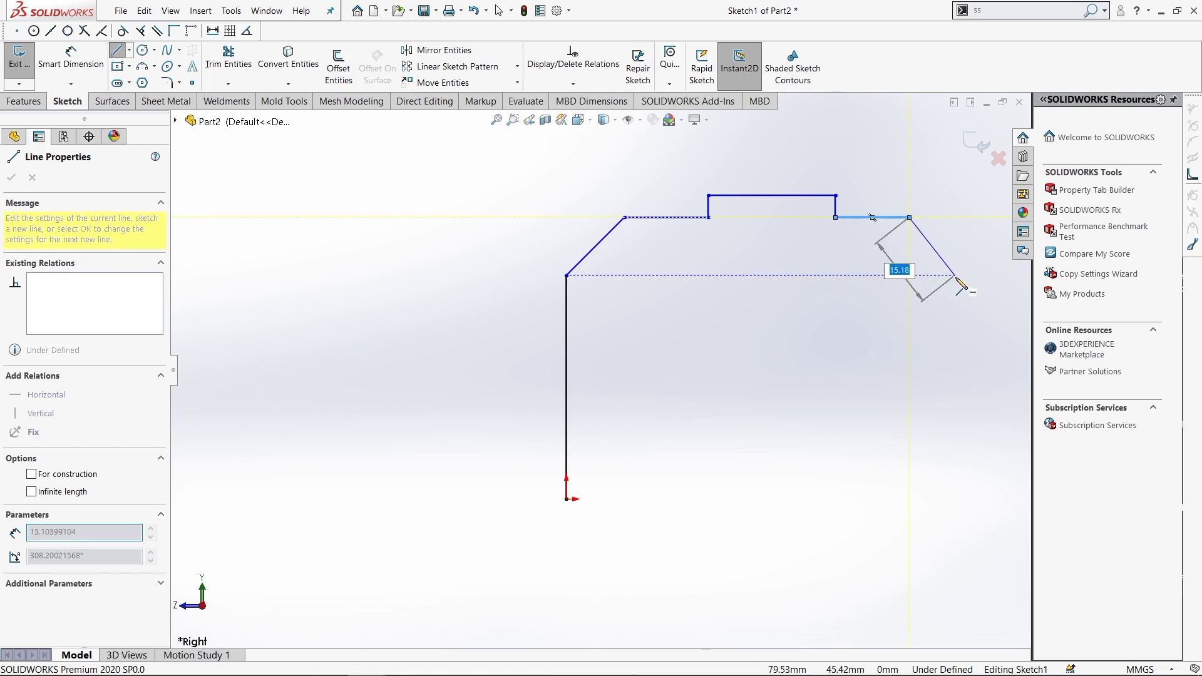
click(954, 276)
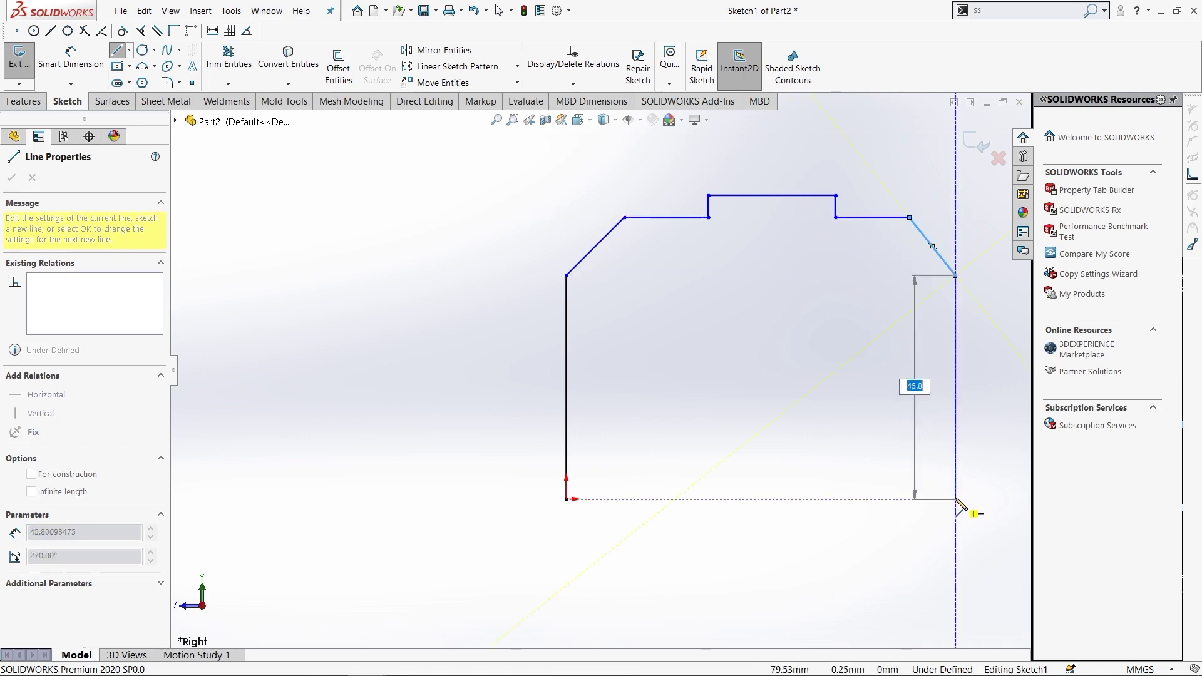
click(955, 499)
click(566, 499)
key(f)
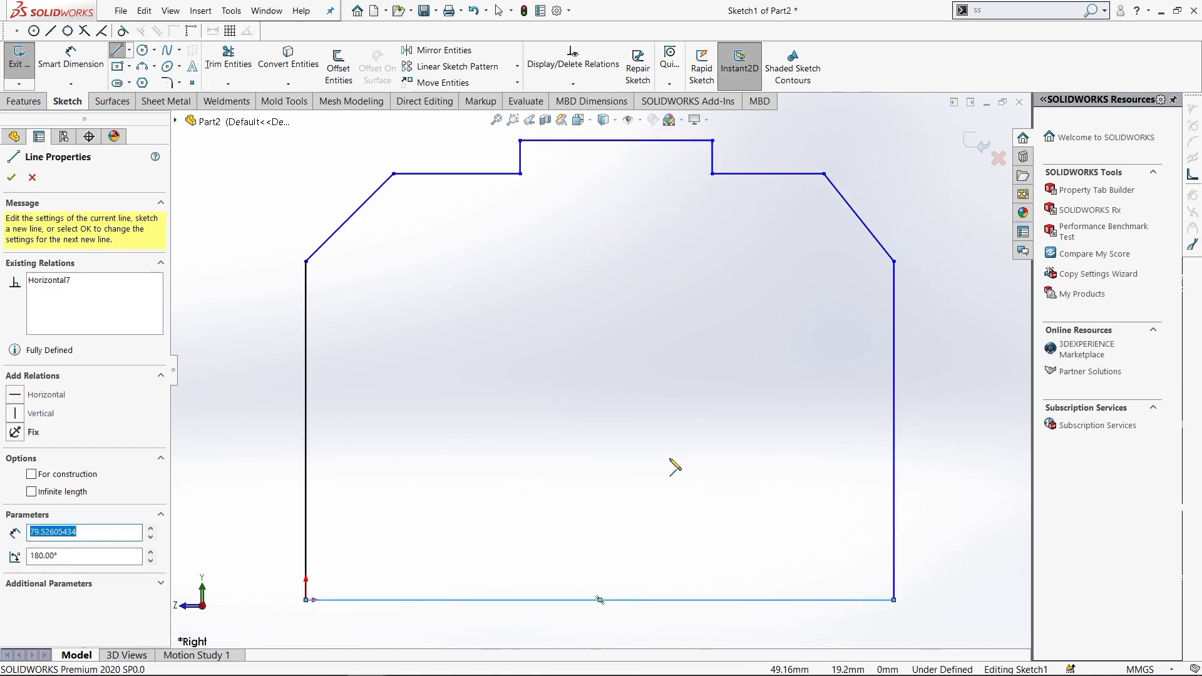
key(s)
click(689, 472)
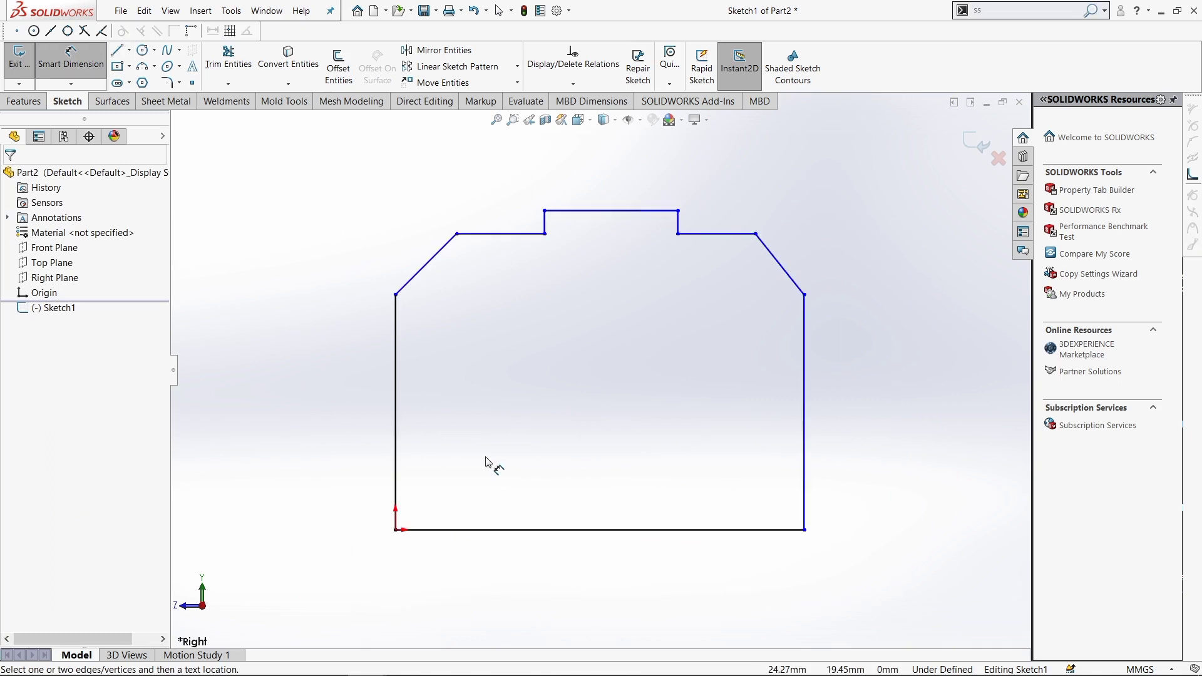
- Dimension the bottom width to 8 and the left side to 5.2
click(492, 625)
text(8)
key(Return)
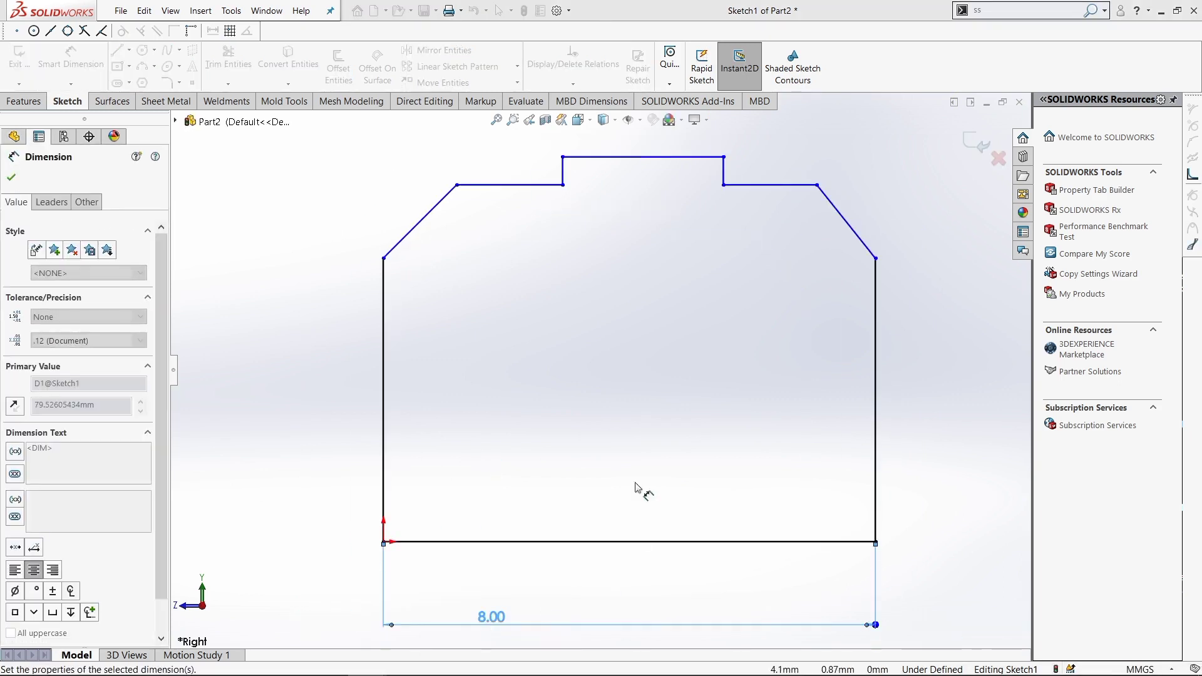
click(641, 432)
click(385, 369)
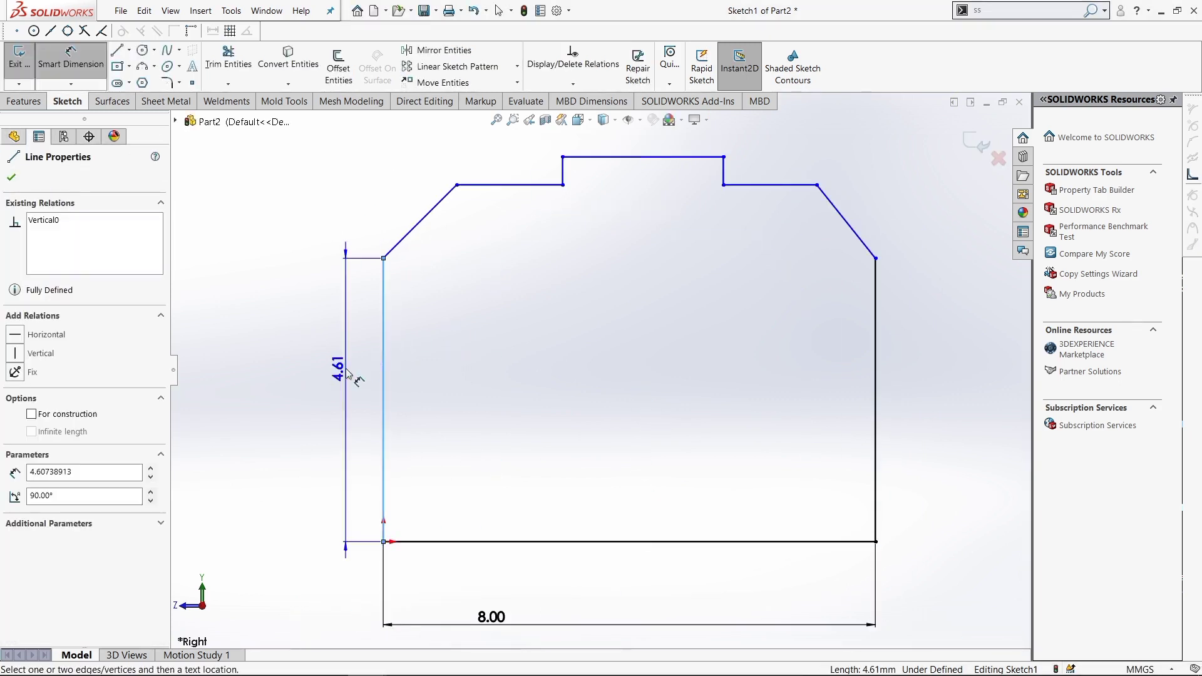
click(347, 373)
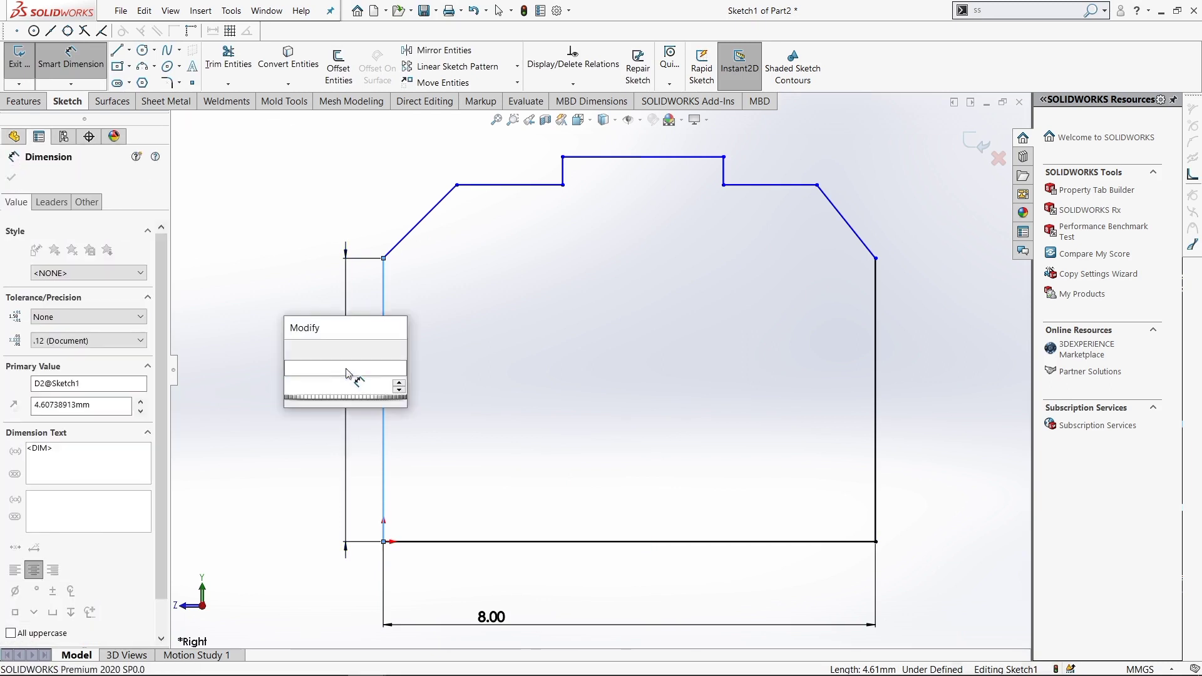
text(5.2)
key(Return)
- Set the overall height from the raised top line to the bottom line at 6.7
key(f)
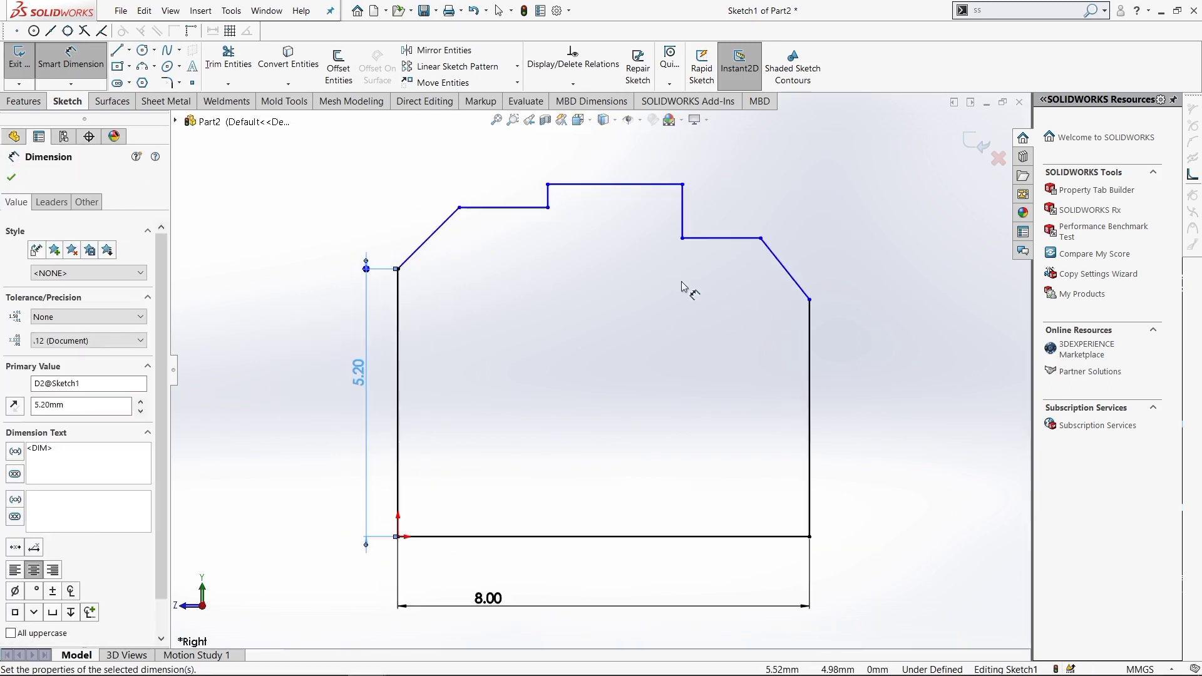
click(598, 185)
click(553, 537)
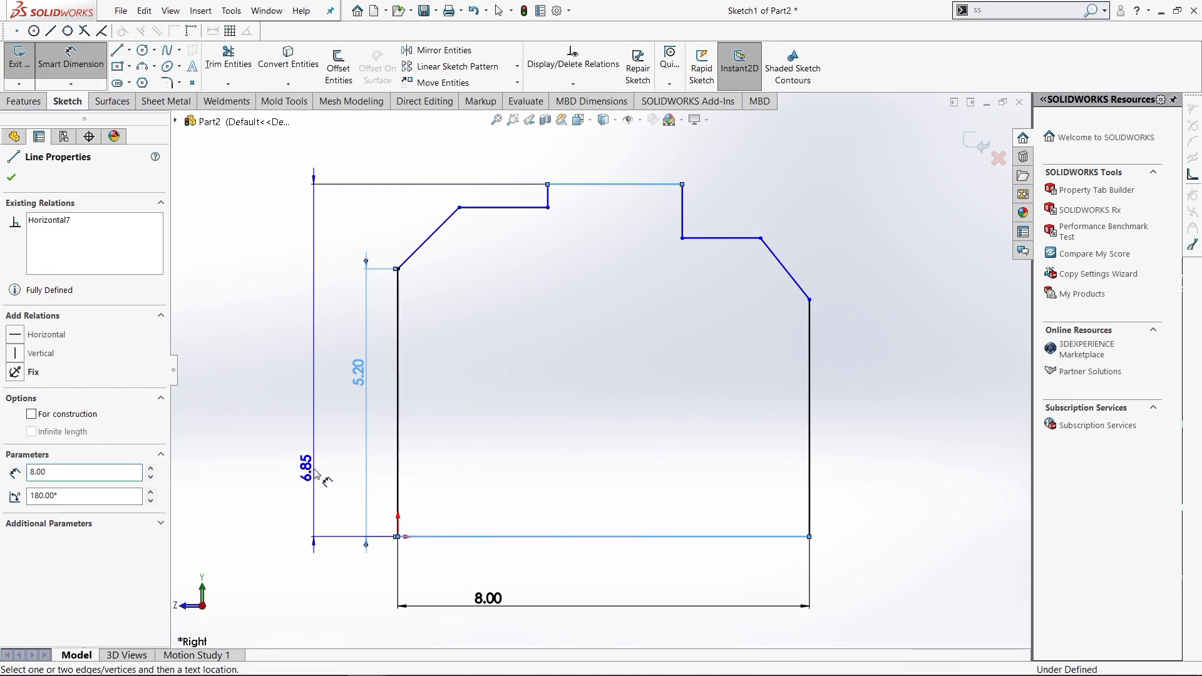
click(316, 474)
text(6.7)
key(Return)
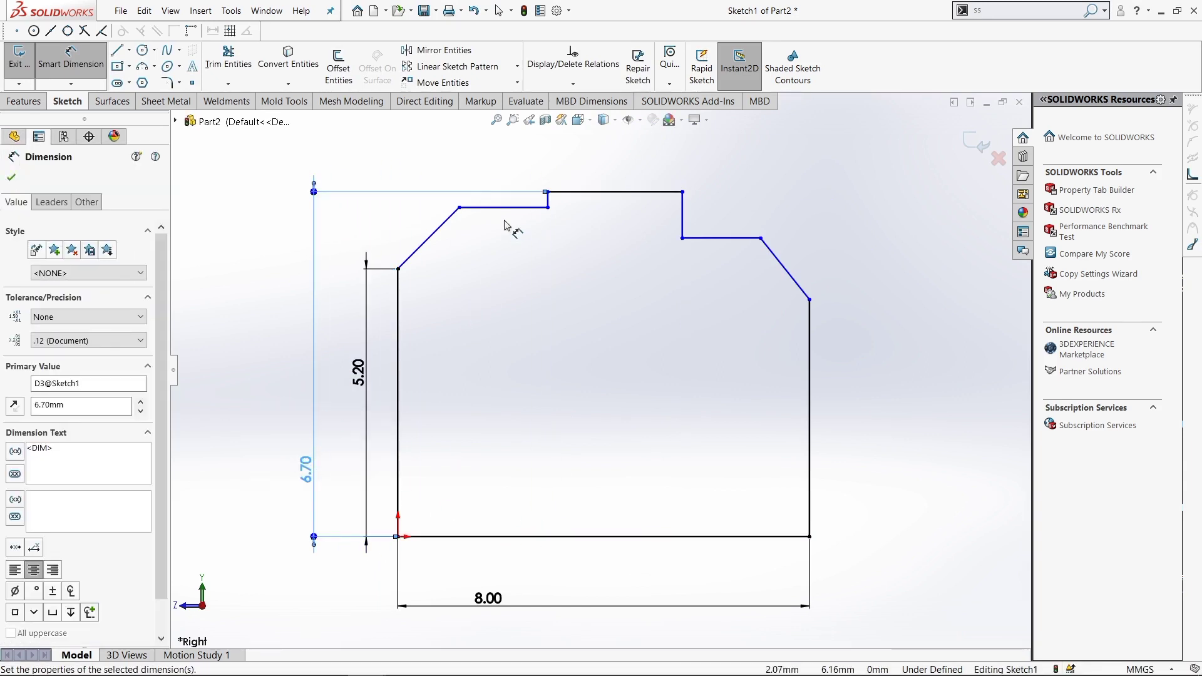
- Set the left shoulder's height above the bottom line to 6.2
click(506, 208)
click(466, 537)
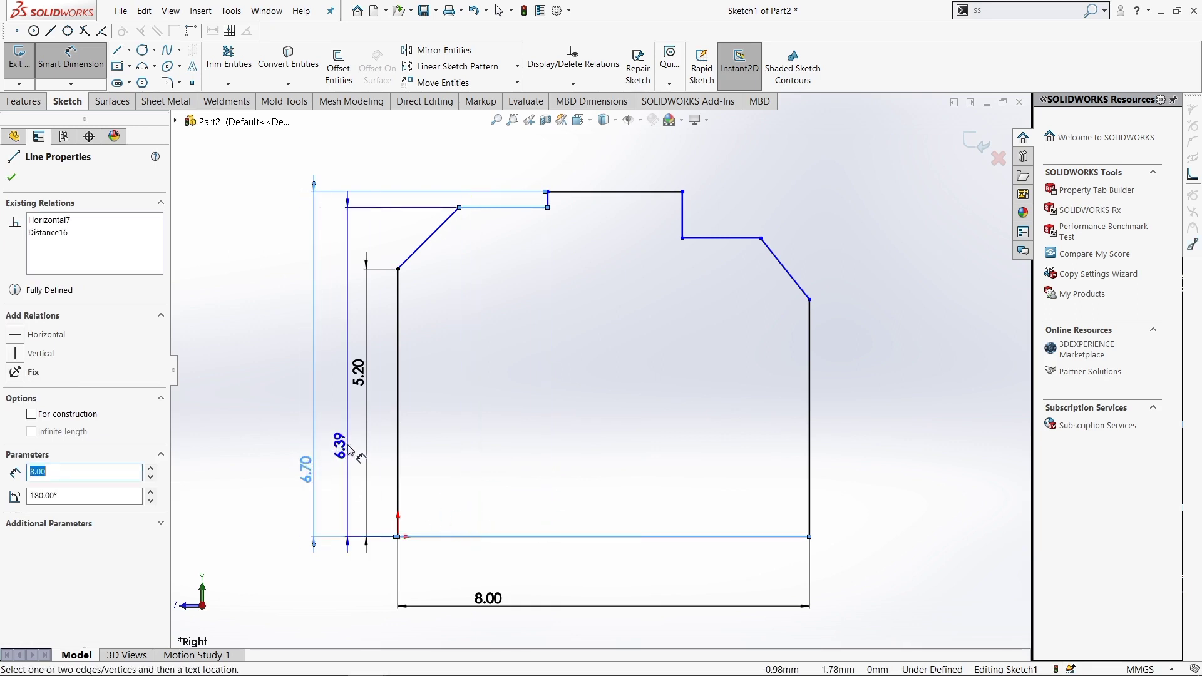
click(346, 444)
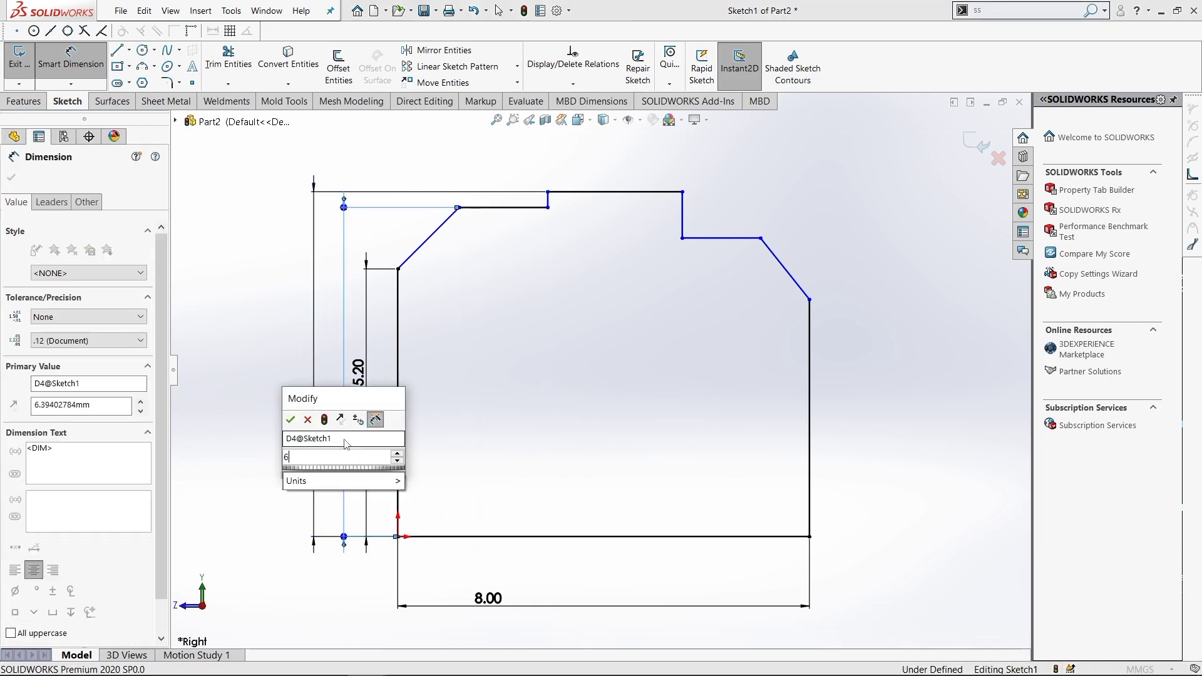
text(6.2)
key(Return)
key(Escape)
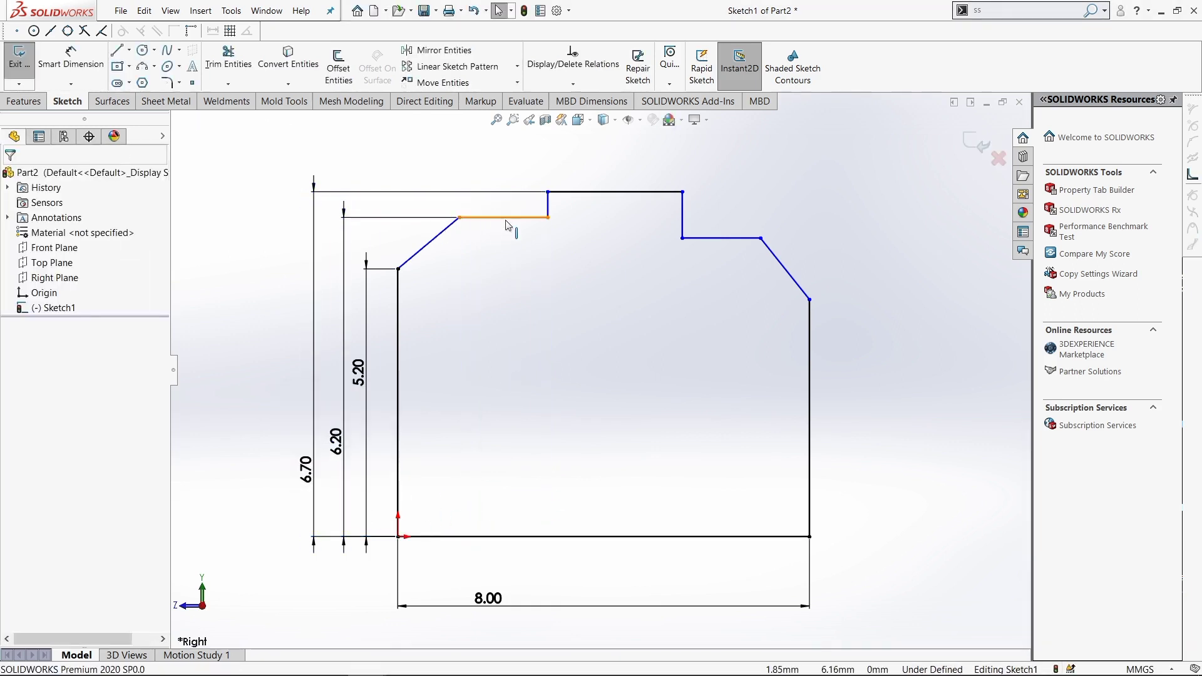
click(504, 217)
- Select the shoulder lines and corner points, then give the left shoulder a 45° angle
ctrl+click(717, 238)
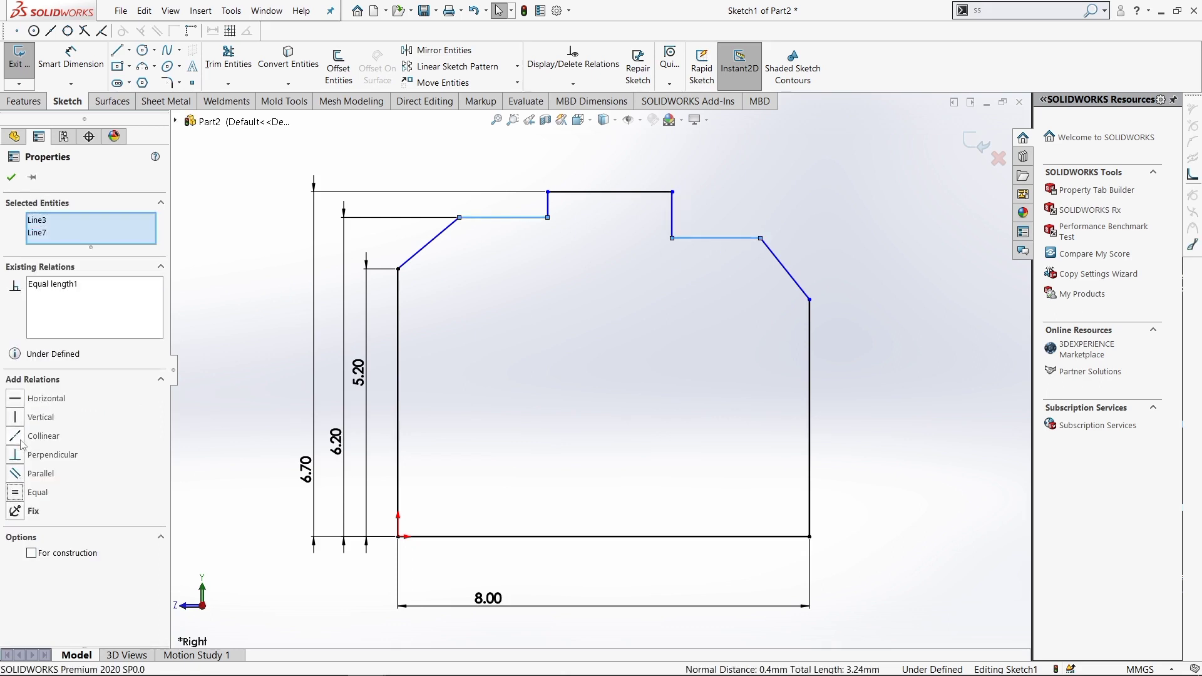
click(809, 299)
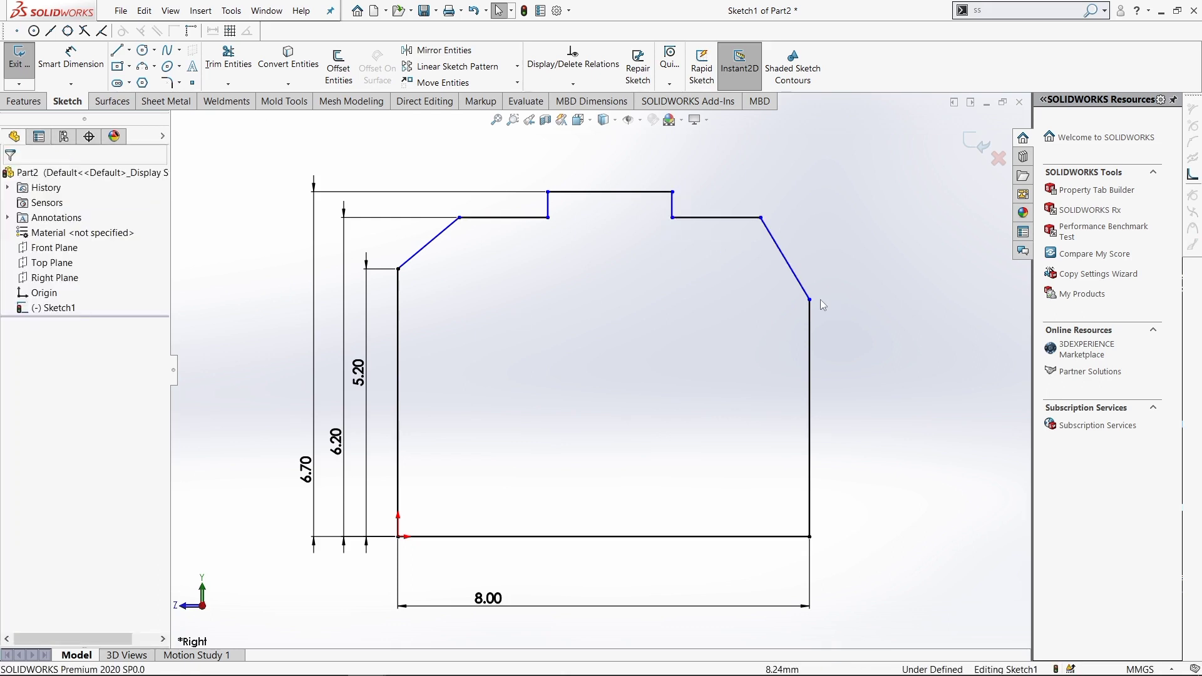
ctrl+click(397, 270)
click(582, 273)
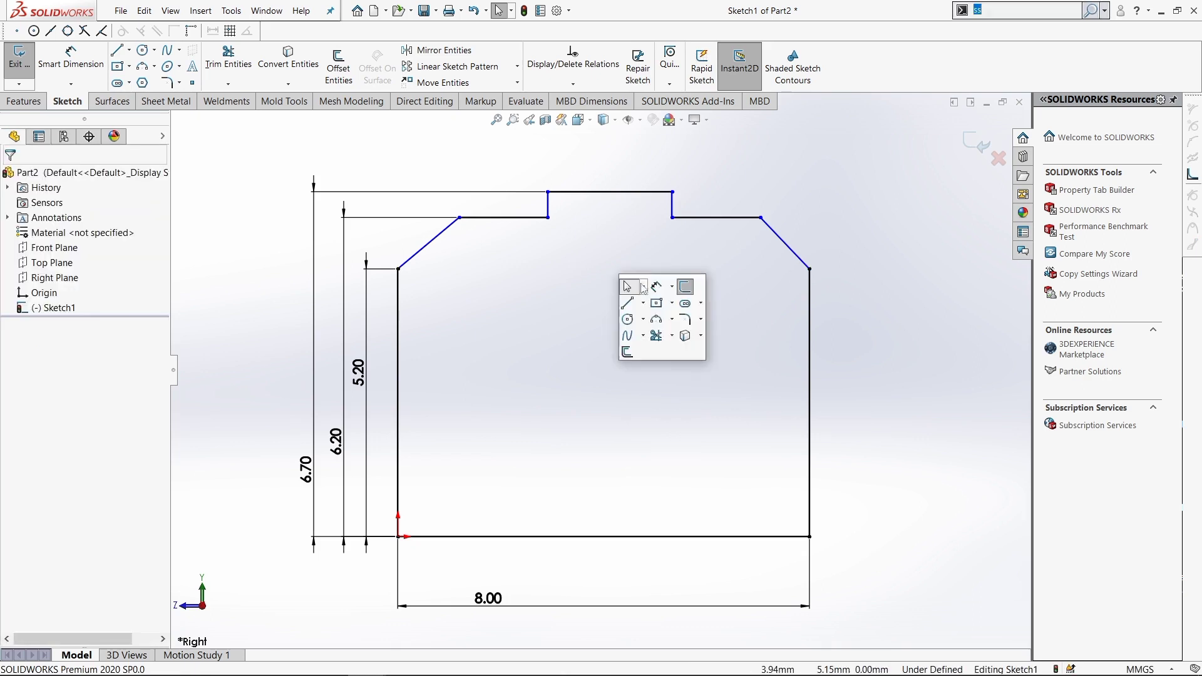
click(397, 351)
click(438, 233)
click(432, 194)
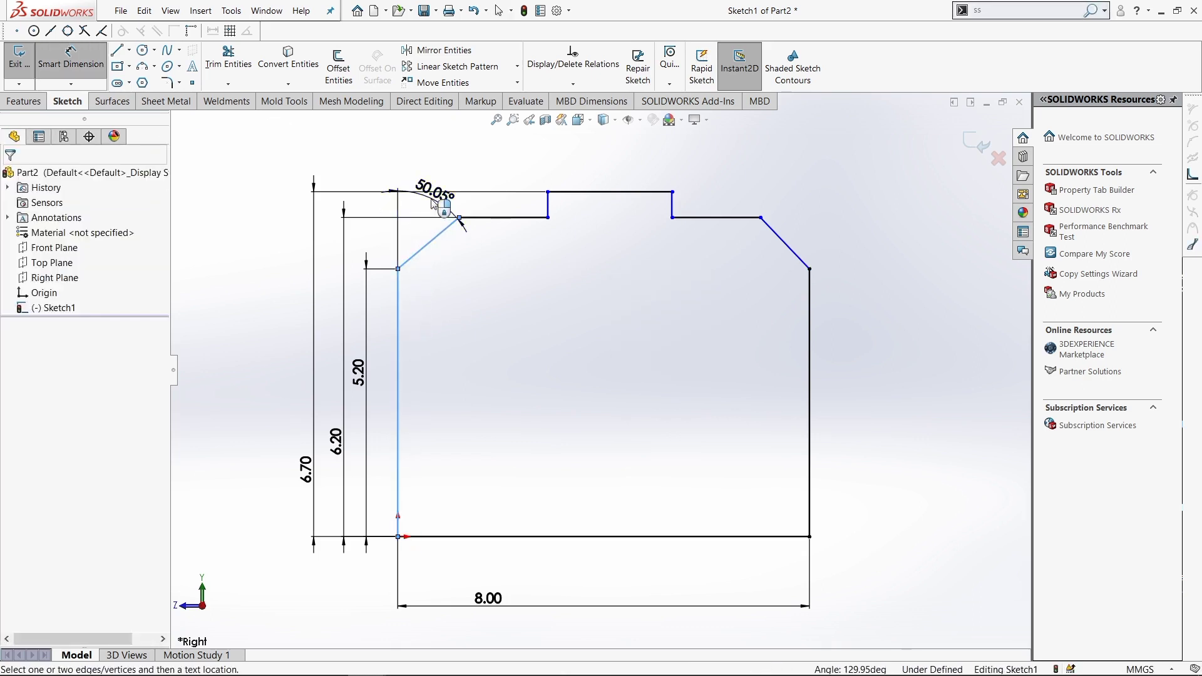
text(45)
key(Return)
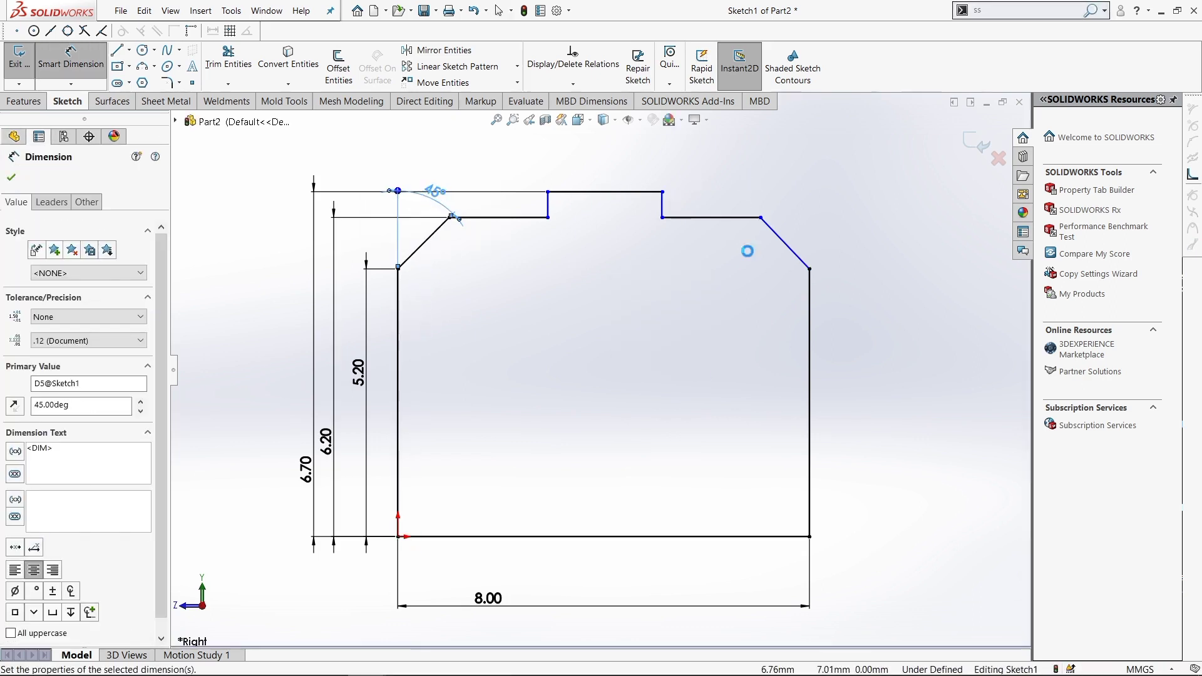
- Dimension the raised top line's length to 2.80
scroll(637, 343, up, 1)
scroll(626, 316, down, 1)
click(593, 215)
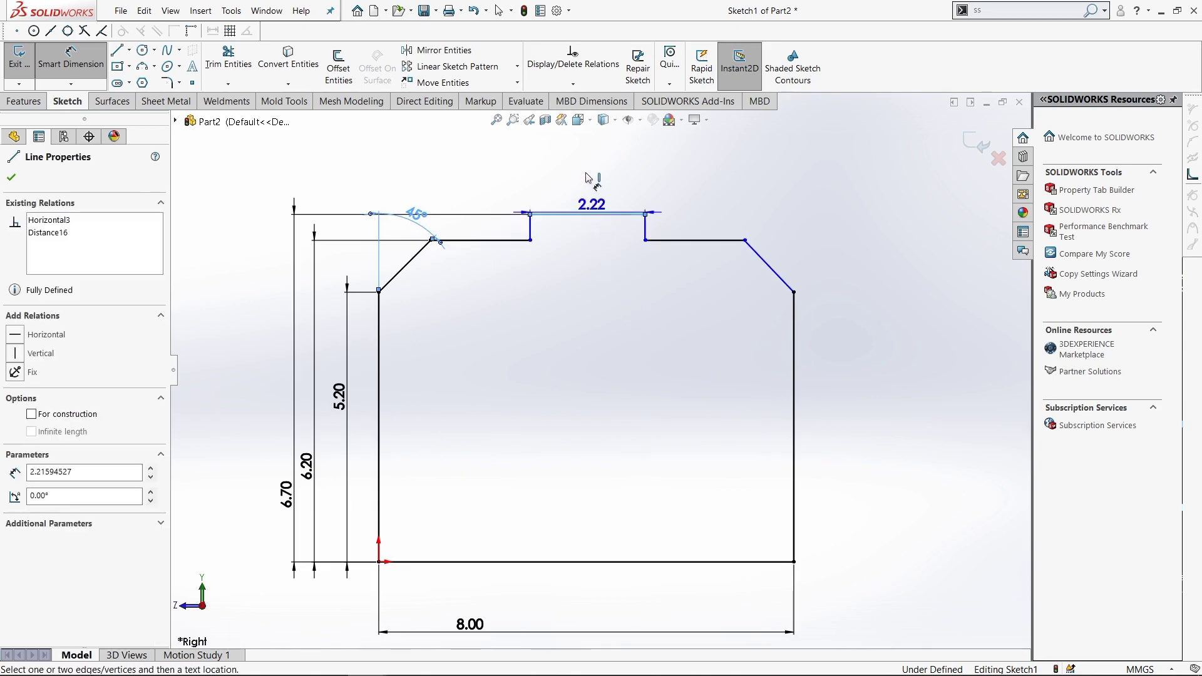
click(587, 177)
text(1.)
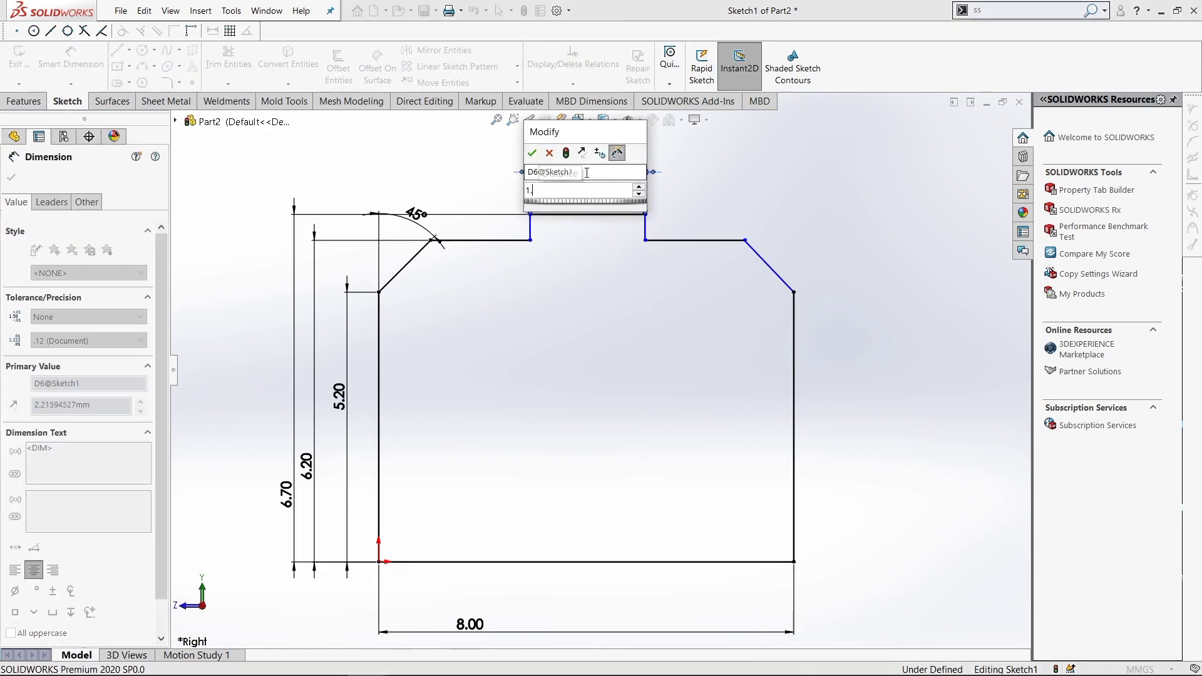
key(BackSpace)
key(BackSpace)
text(2.8)
key(Return)
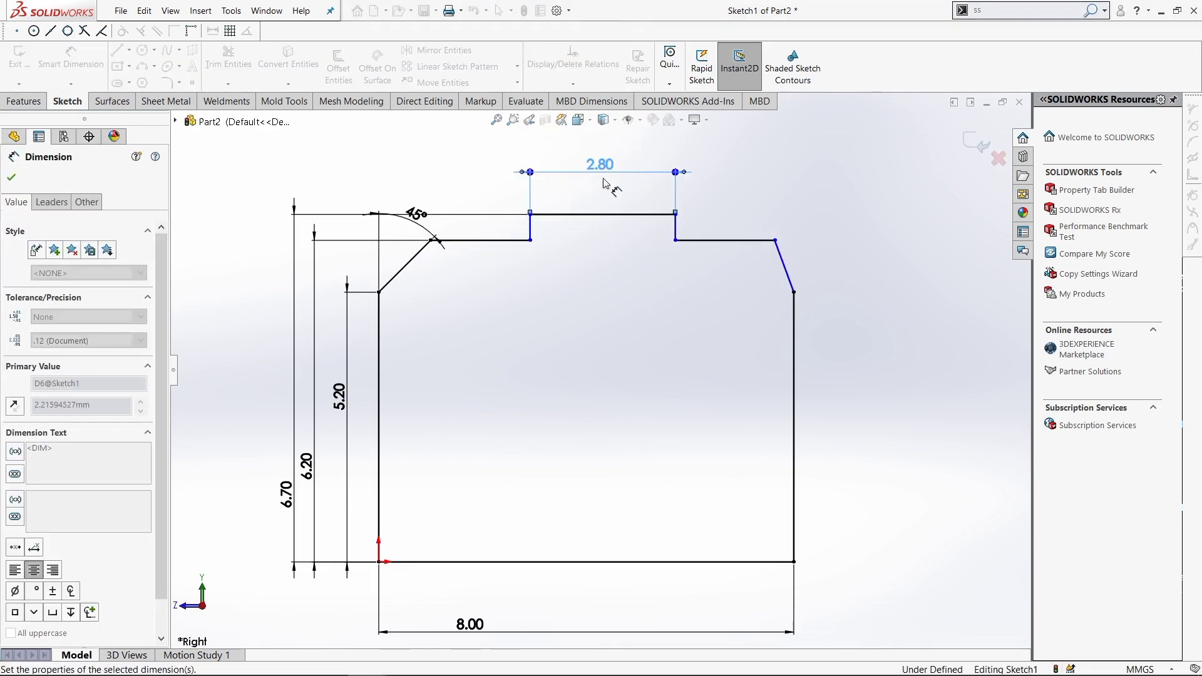
key(Escape)
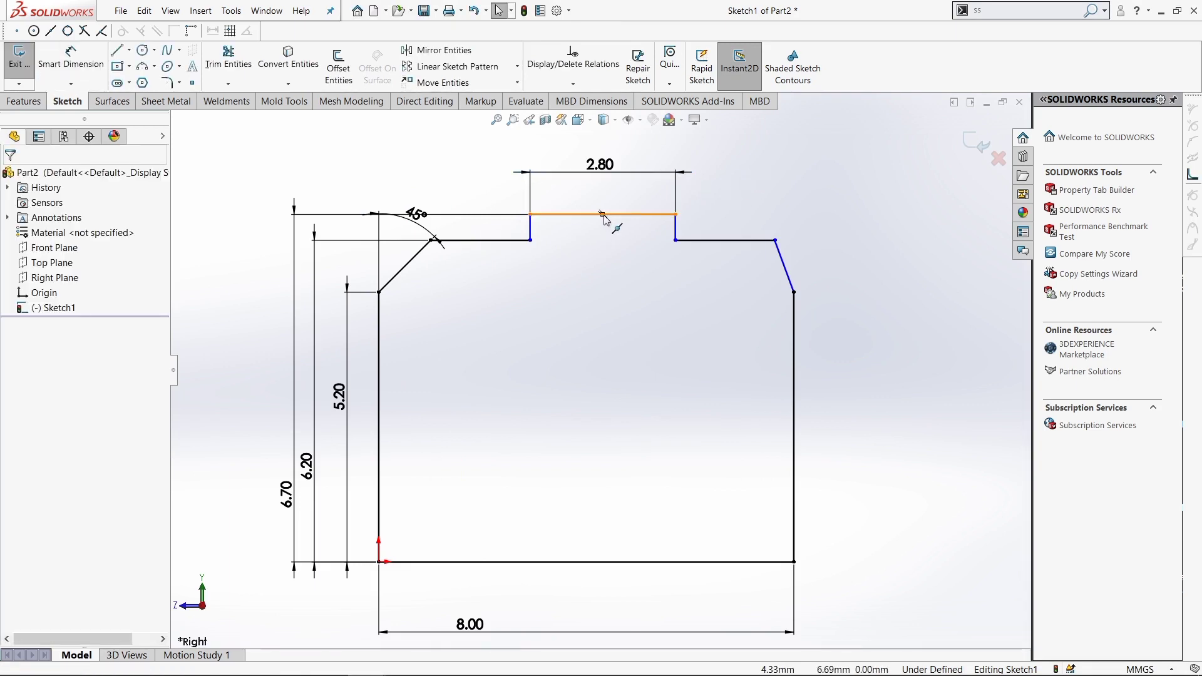
- Add a Vertical relation between the bottom line's midpoint and the origin
click(602, 215)
ctrl+click(585, 561)
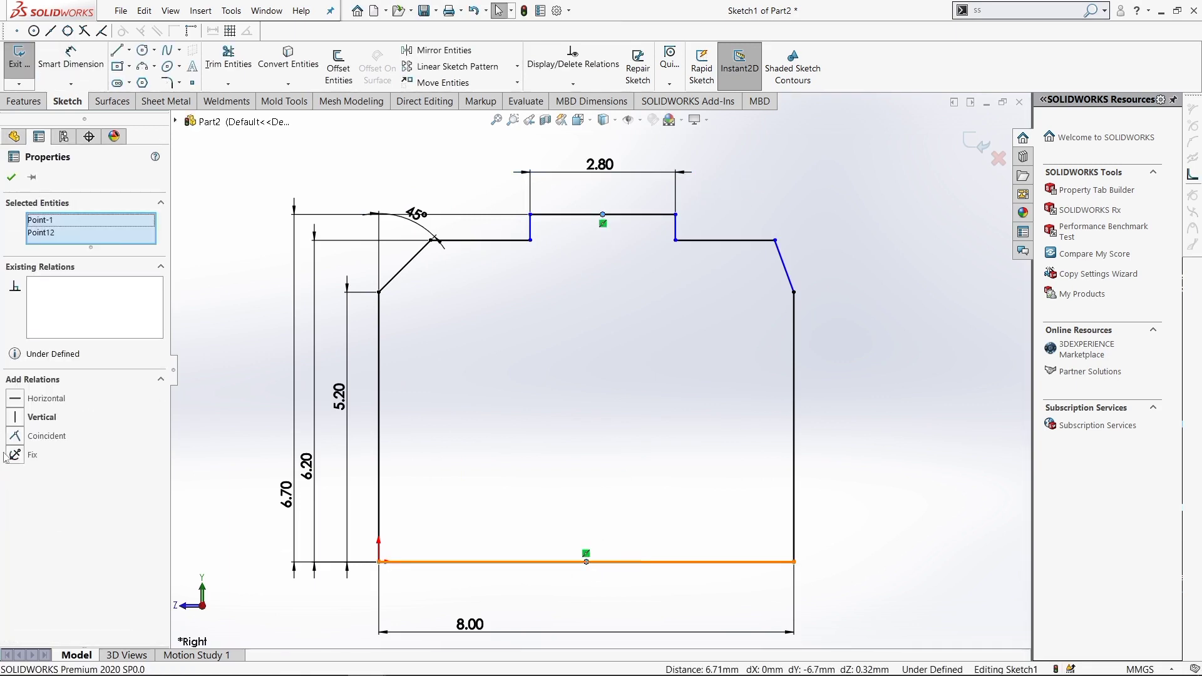
click(15, 417)
click(620, 407)
scroll(621, 404, up, 3)
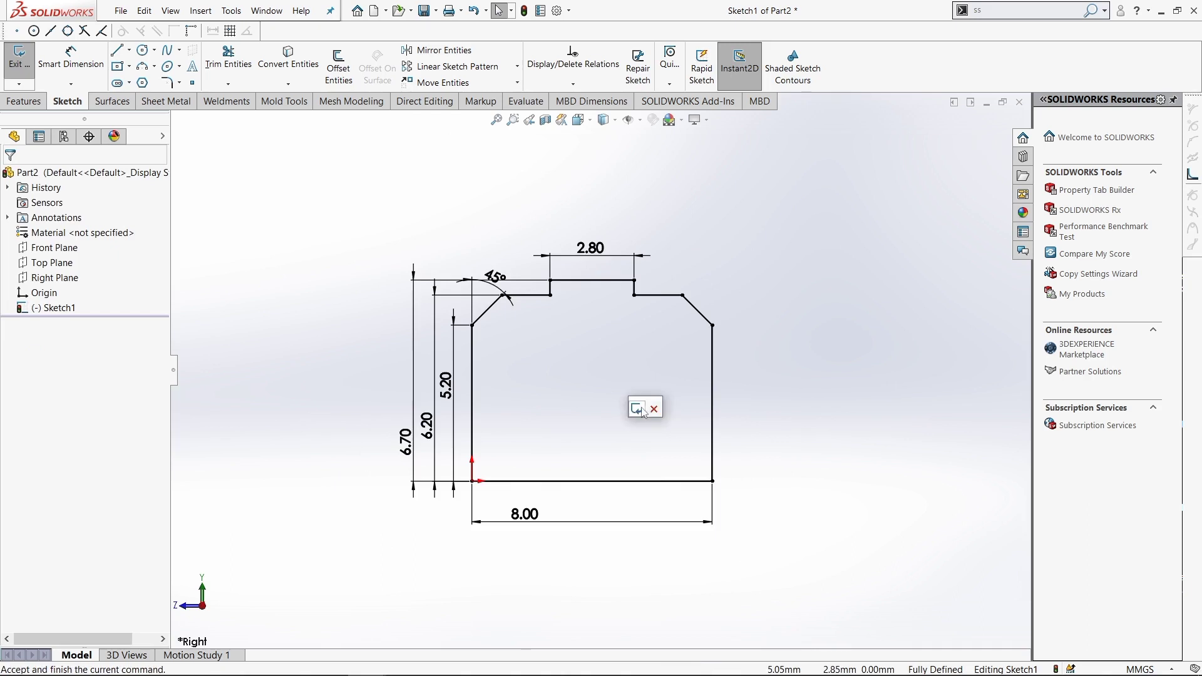
- Revolve Sketch1 360° about its bottom line to create Revolve1
key(ctrl+b)
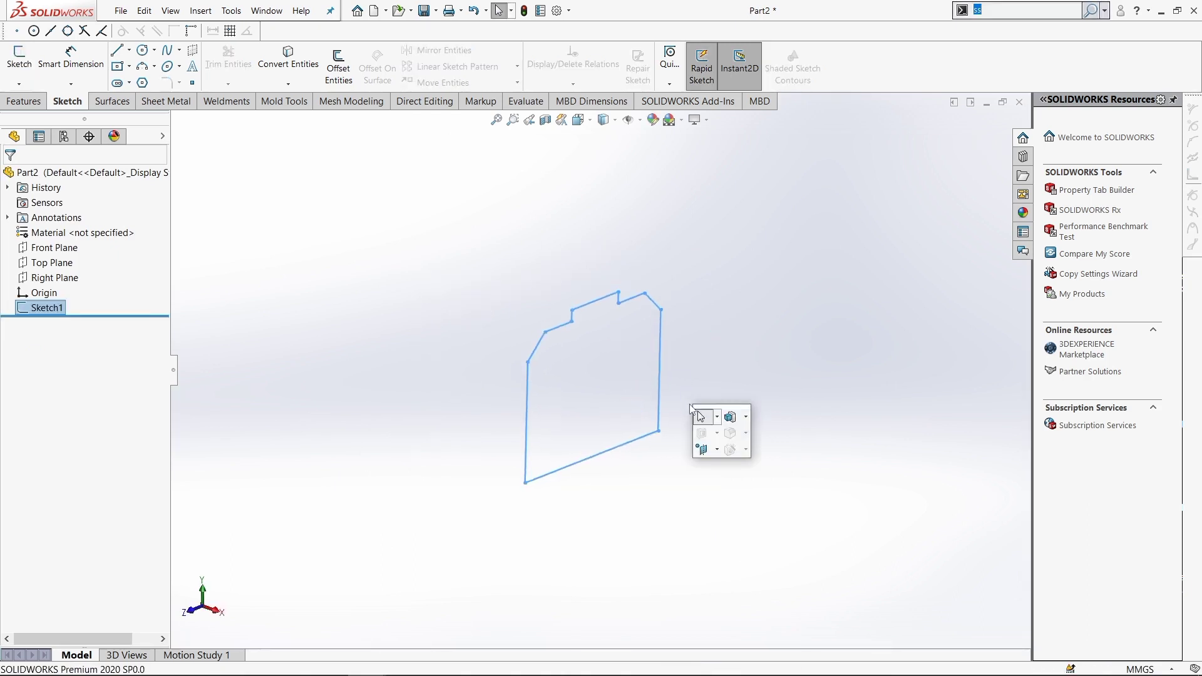
click(717, 449)
click(744, 452)
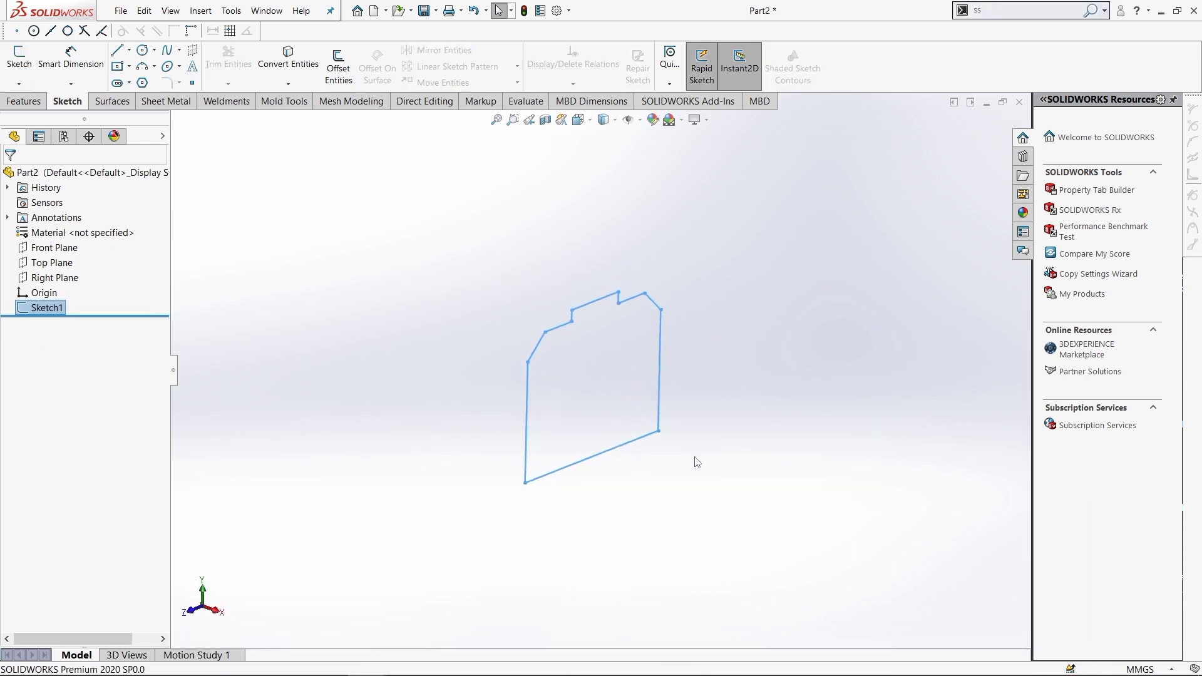
click(609, 451)
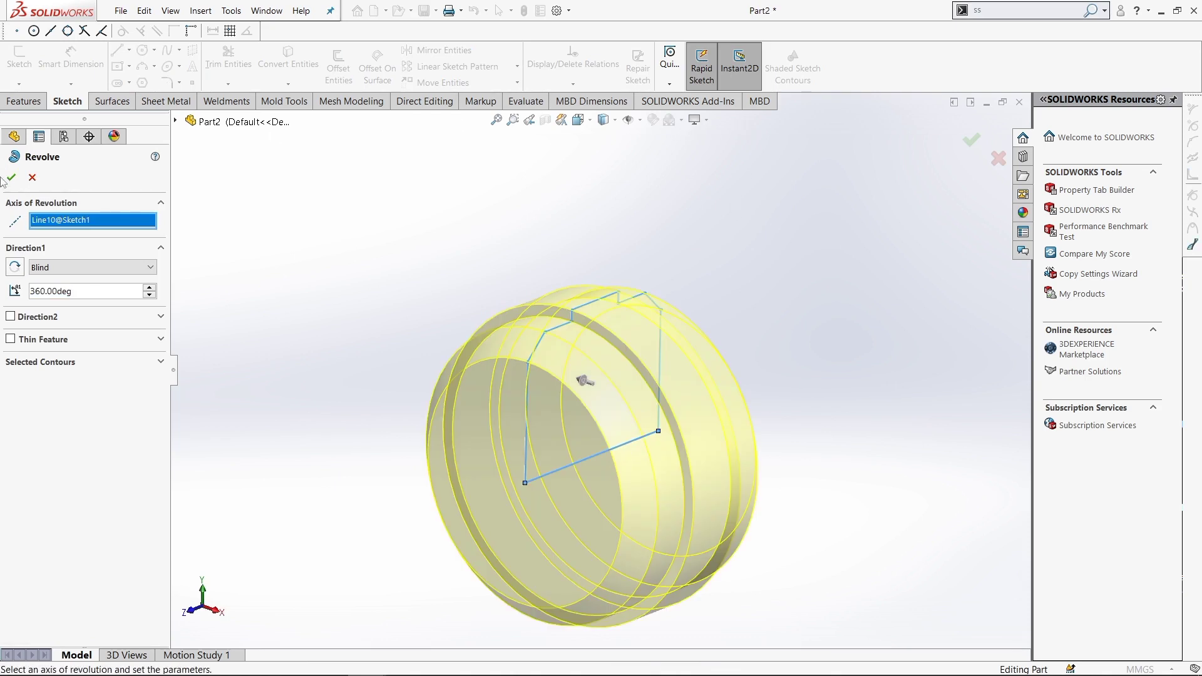
key(Return)
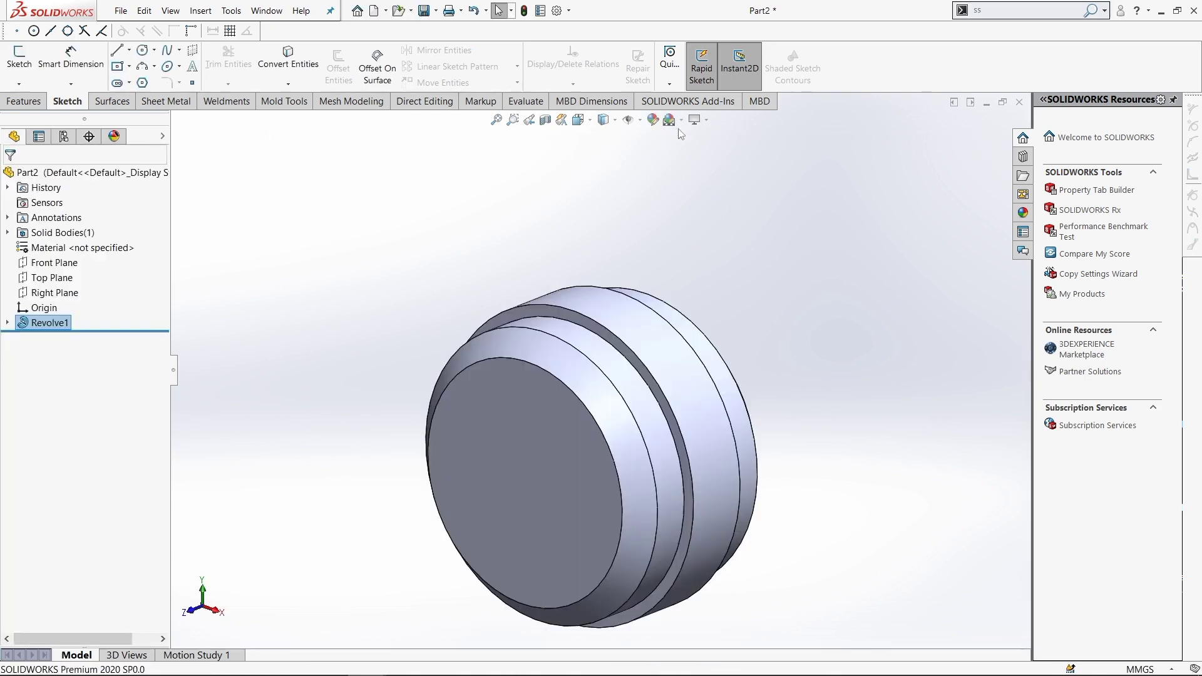
- Apply the Plain White scene and orbit the revolved part into view
click(681, 120)
click(688, 153)
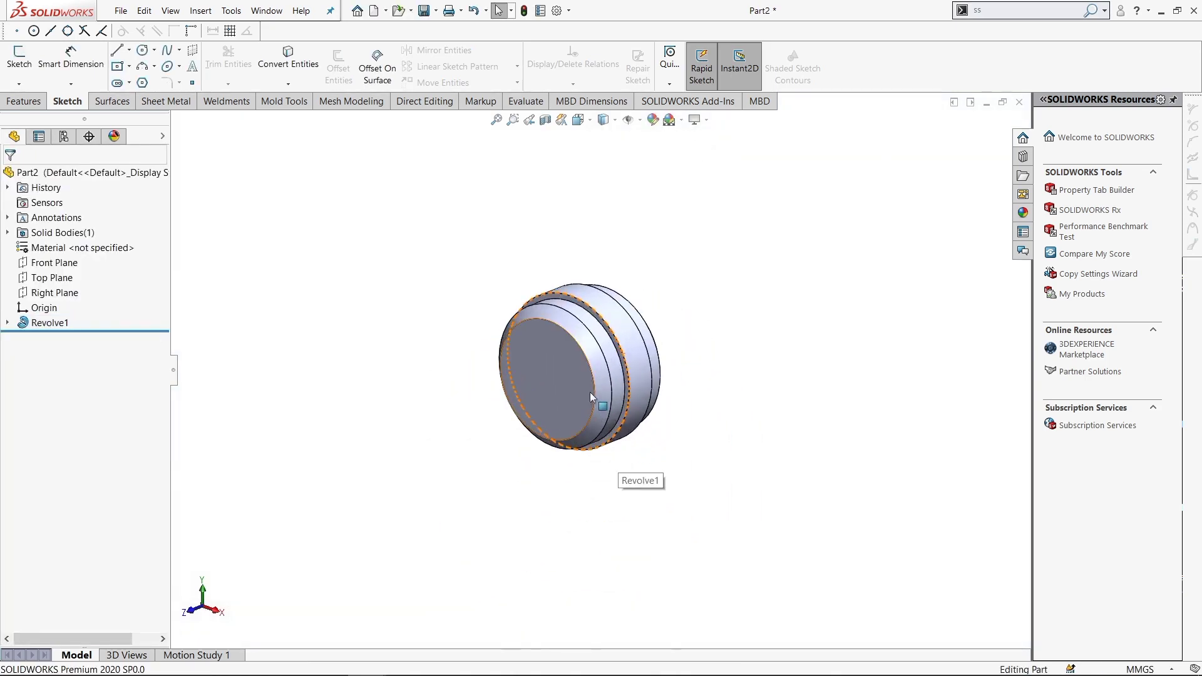
middle_drag(592, 397, 600, 378)
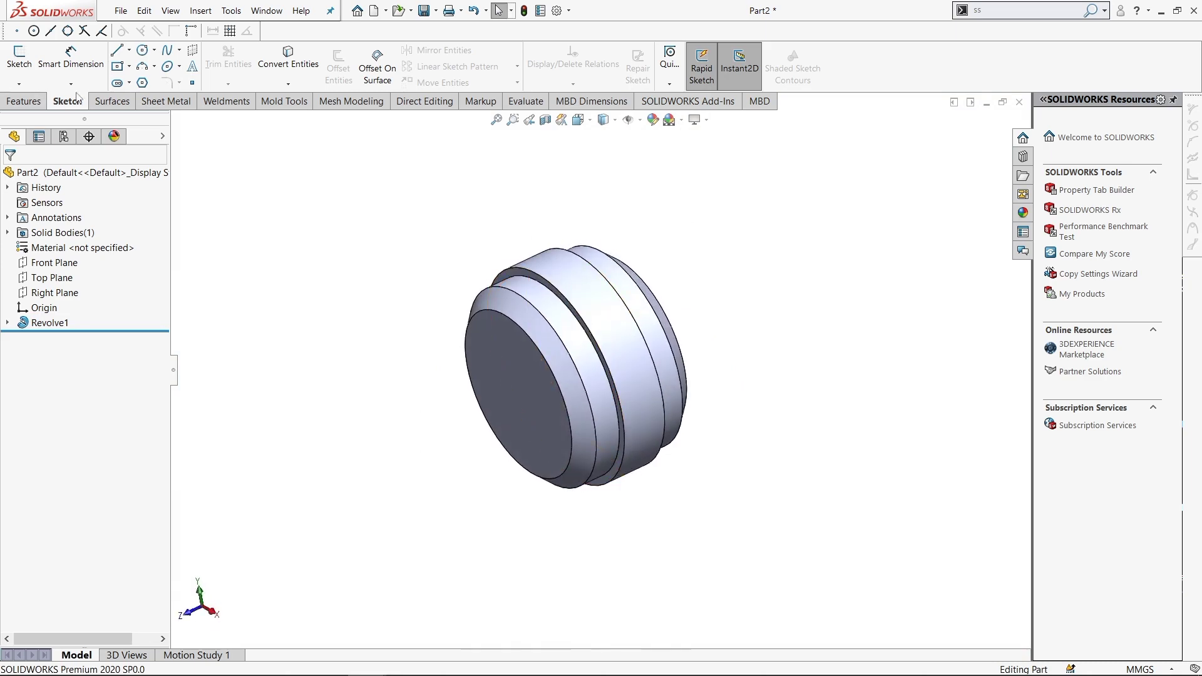
click(23, 101)
- Create Plane1 offset 4 mm inward from the front circular face, then view isometric
click(616, 62)
click(620, 97)
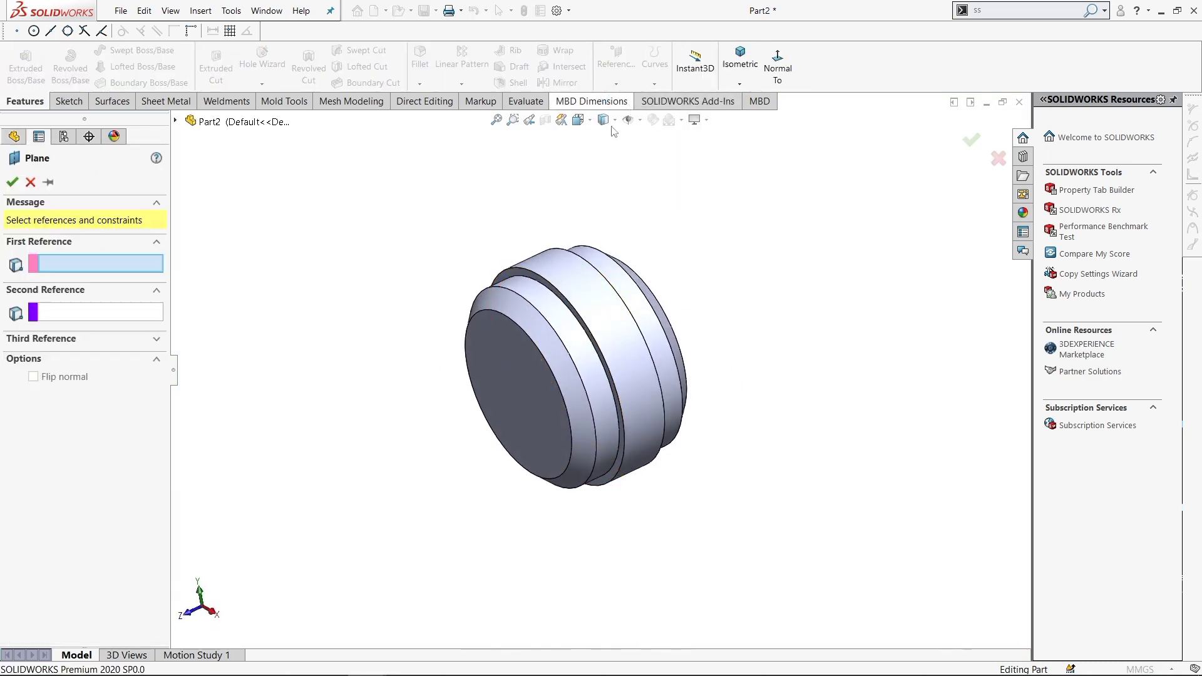
click(498, 362)
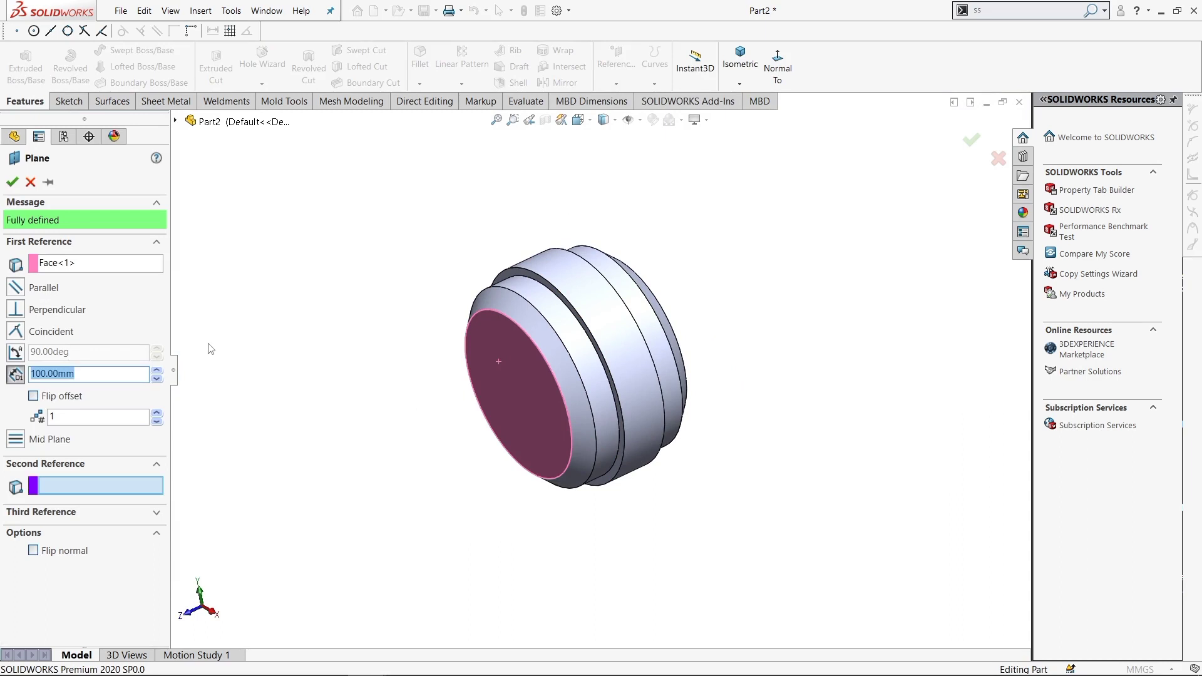
text(4)
key(Return)
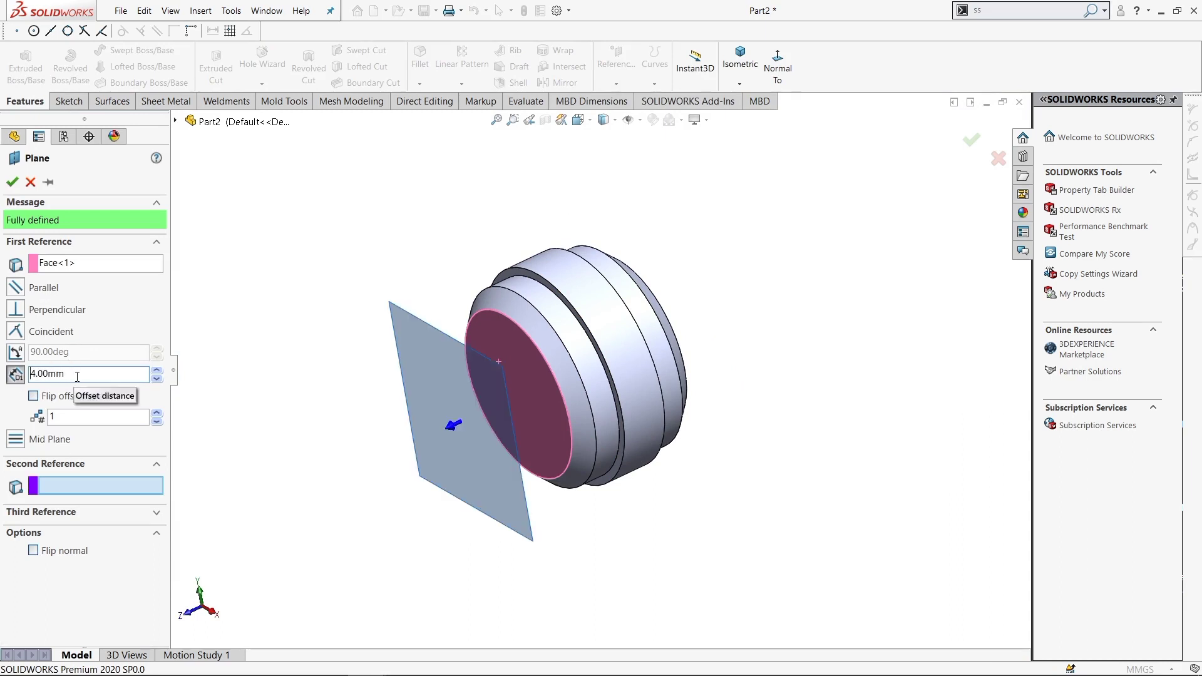
click(33, 396)
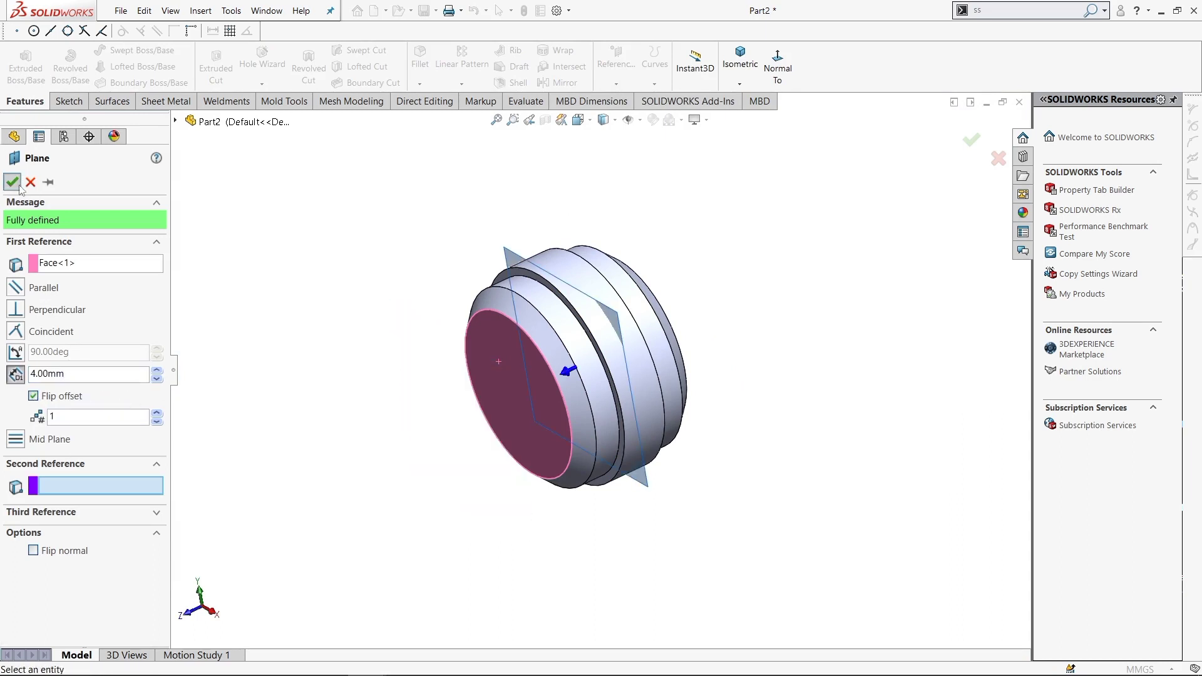
click(11, 181)
key(ctrl+7)
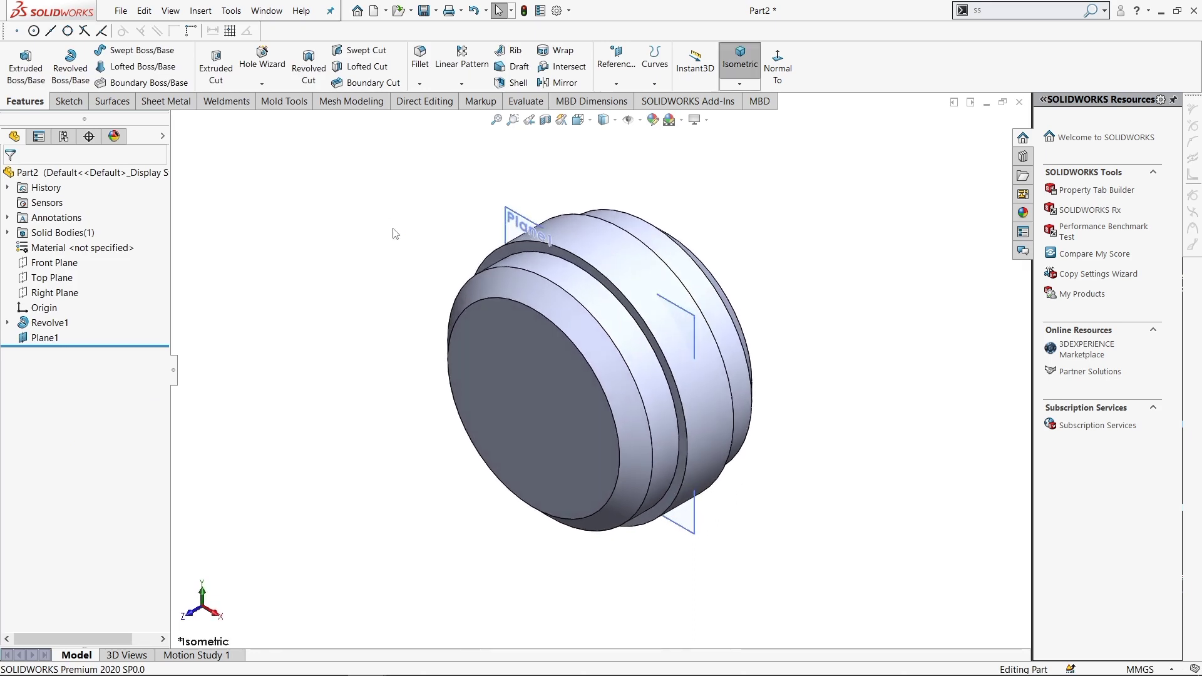
click(537, 213)
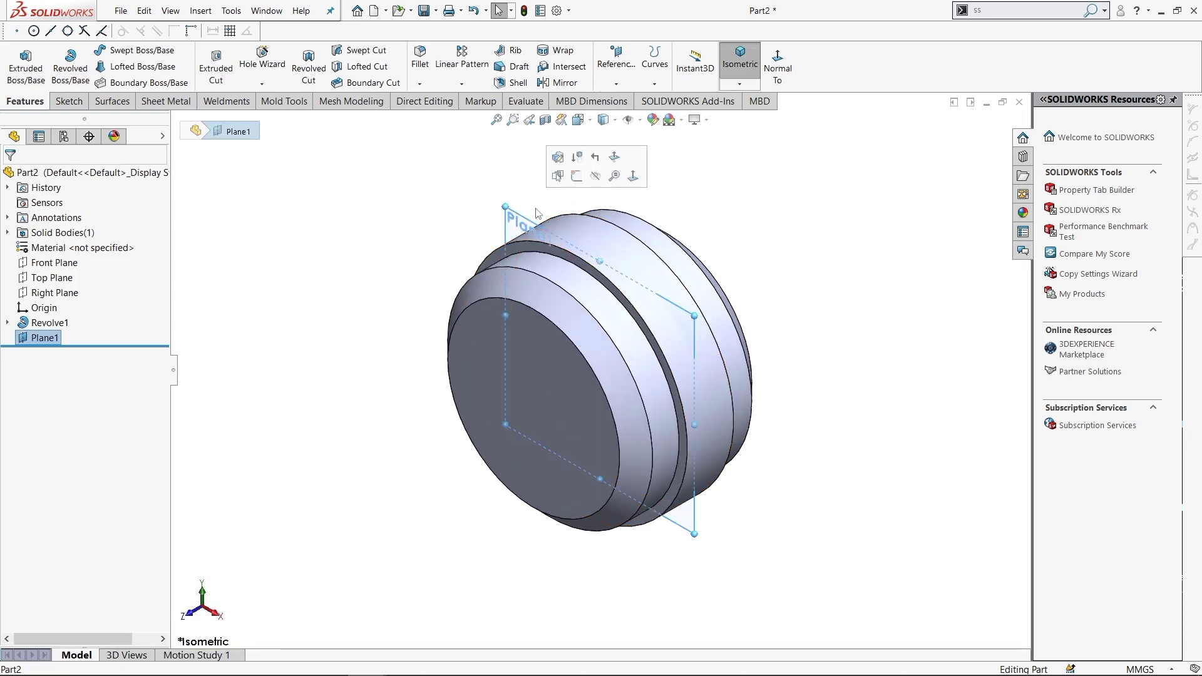
- Start Sketch2 on Plane1 with an origin-centred circle made tangent to the outer edge
click(542, 178)
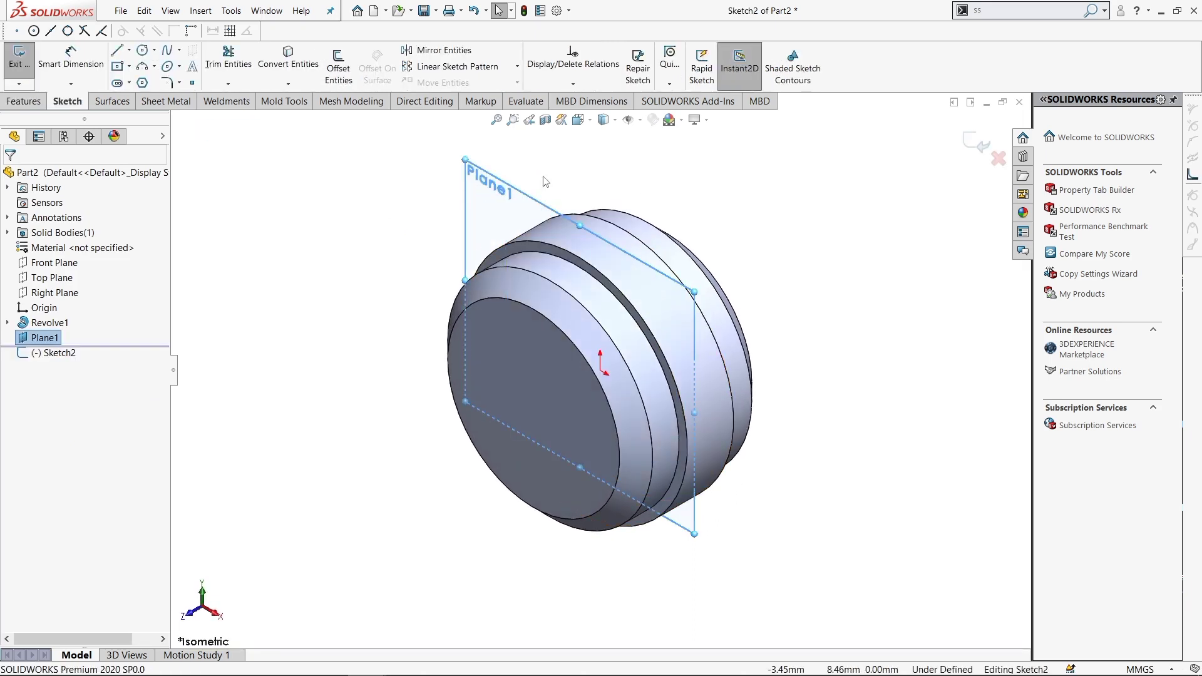
key(Escape)
key(s)
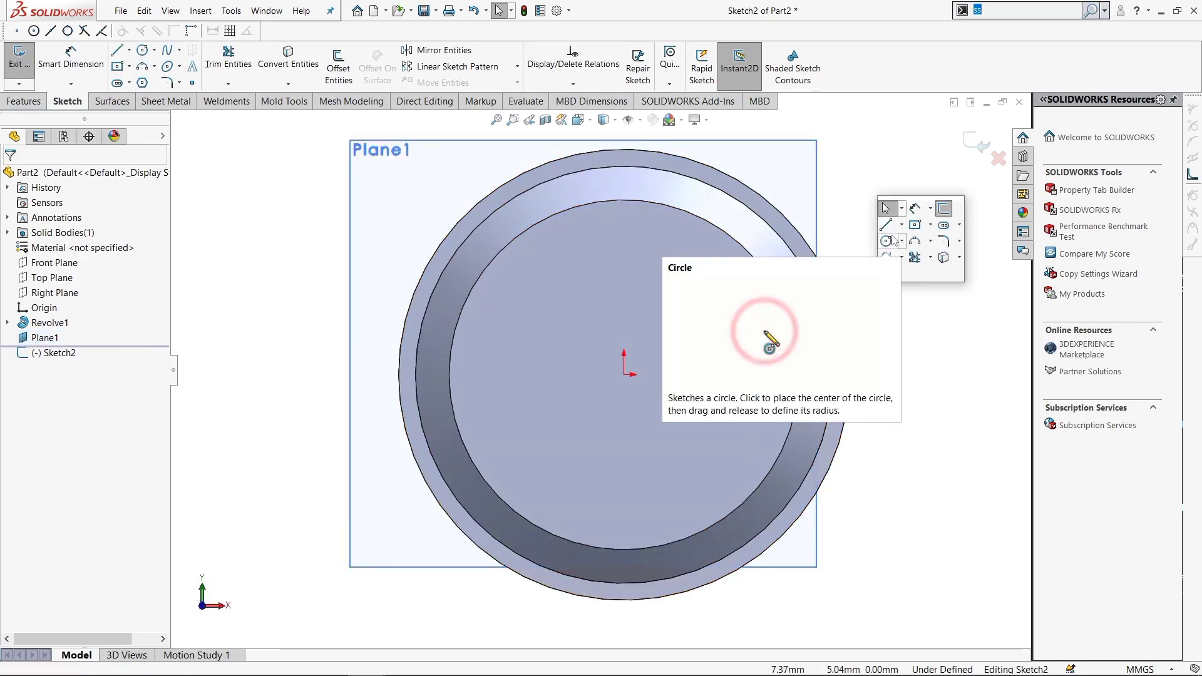
click(885, 240)
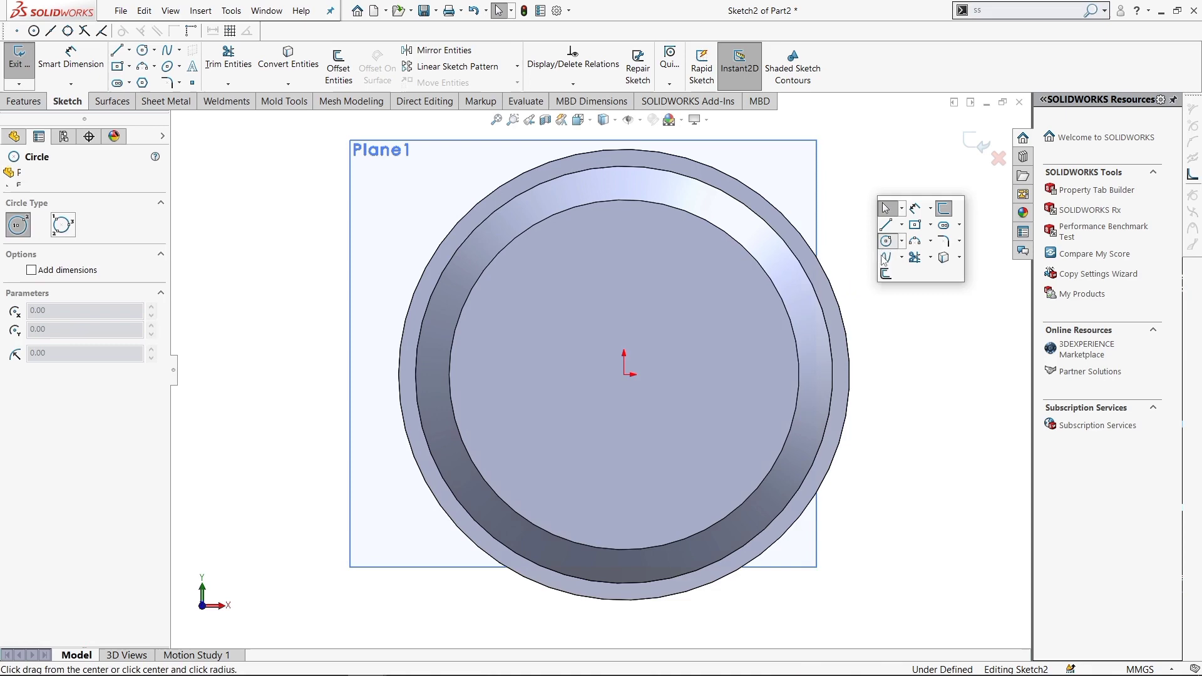
click(624, 374)
click(831, 297)
key(Escape)
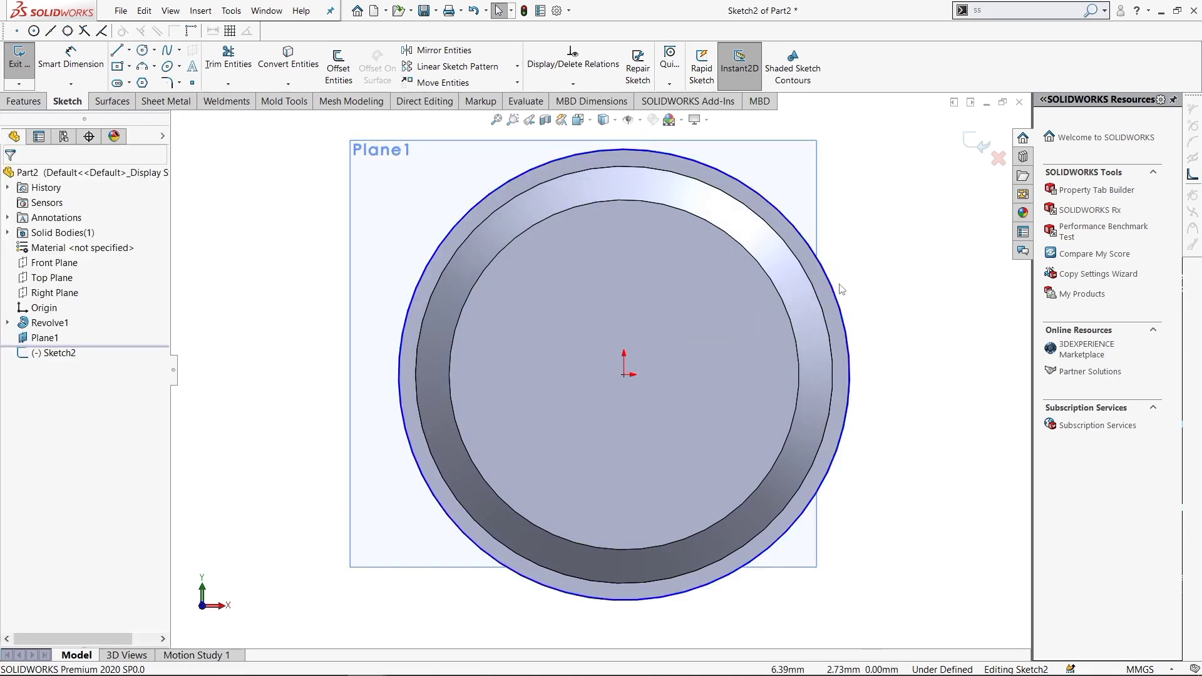
click(830, 304)
ctrl+click(836, 299)
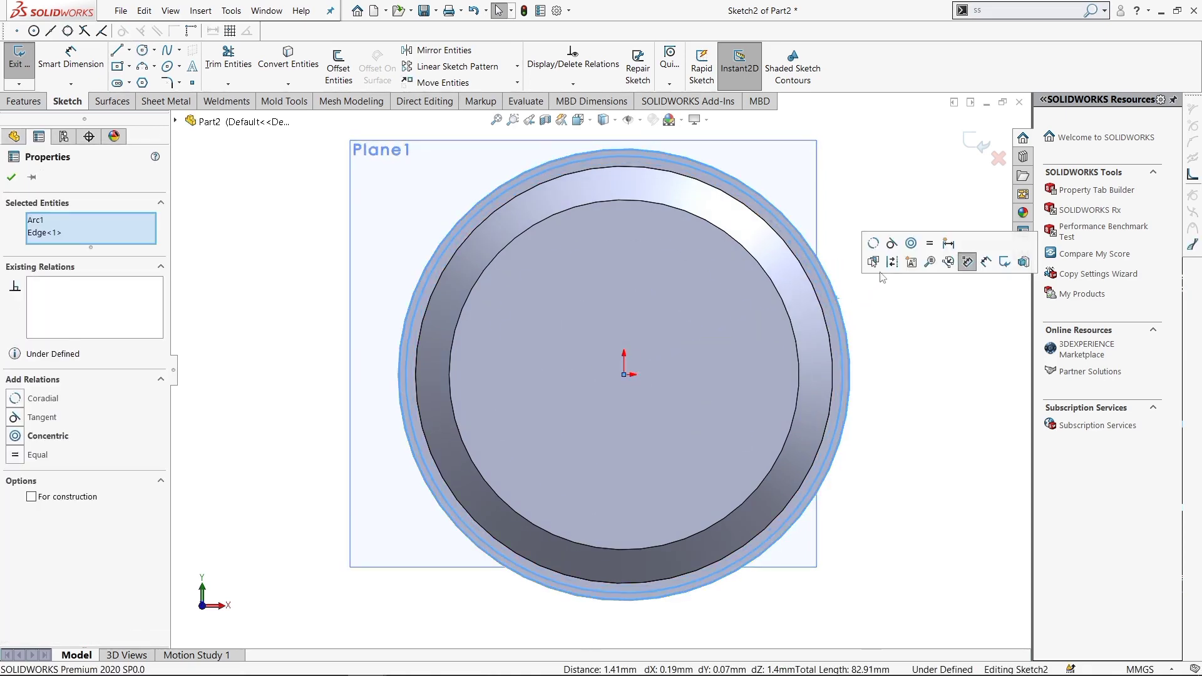
click(891, 243)
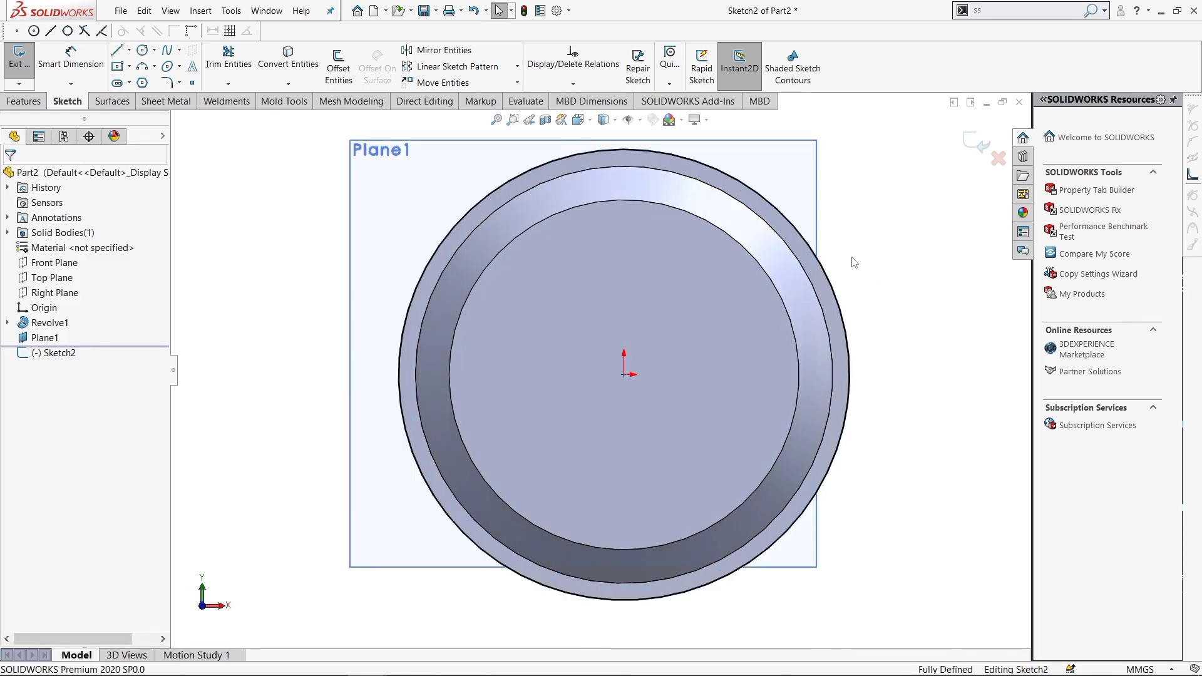
- Draw a second origin-centred circle, dimension it Ø11.50 and make it construction geometry
key(s)
click(838, 300)
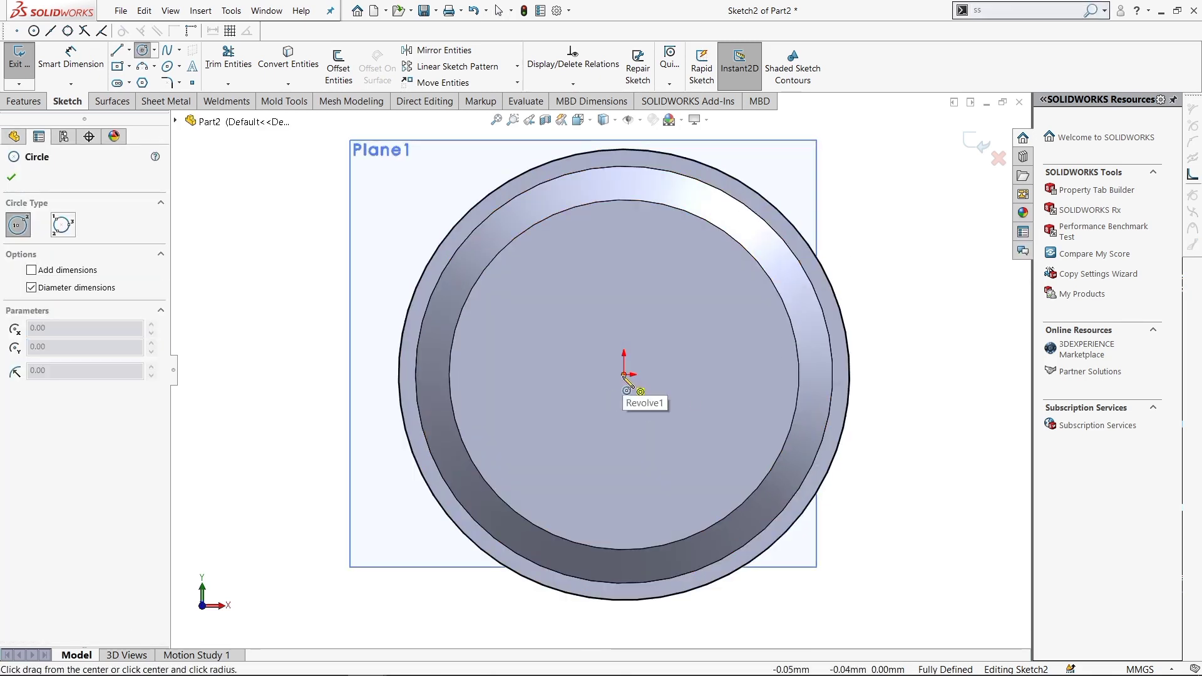
key(Escape)
key(s)
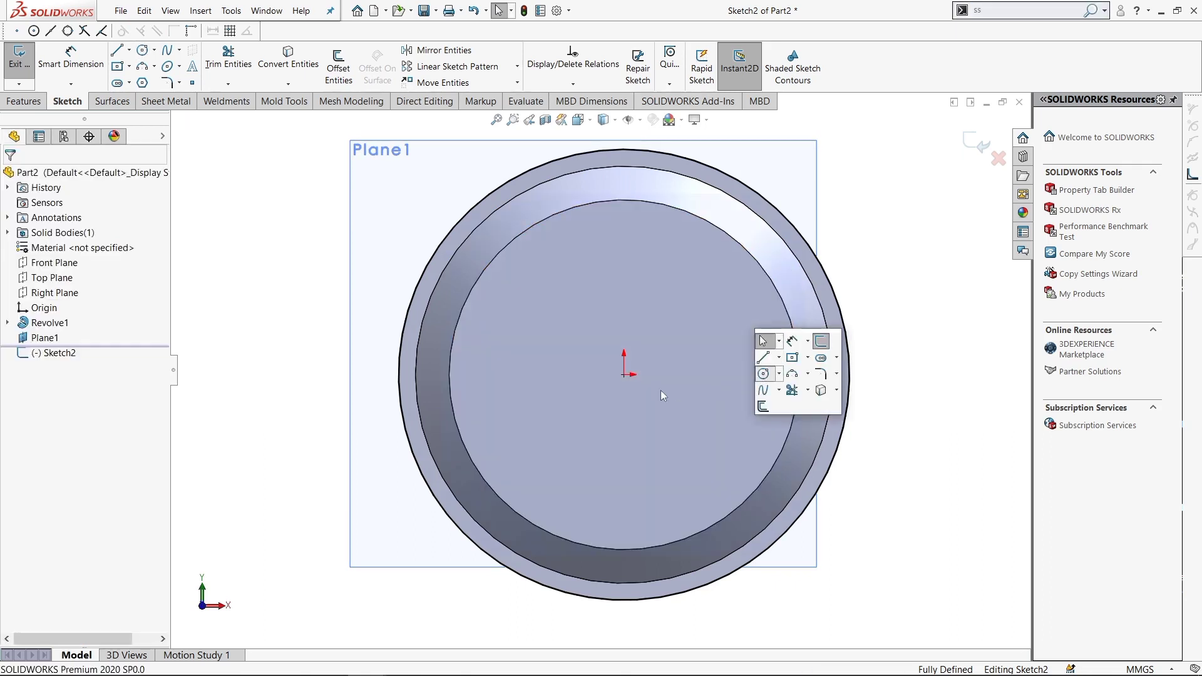
click(763, 373)
click(624, 375)
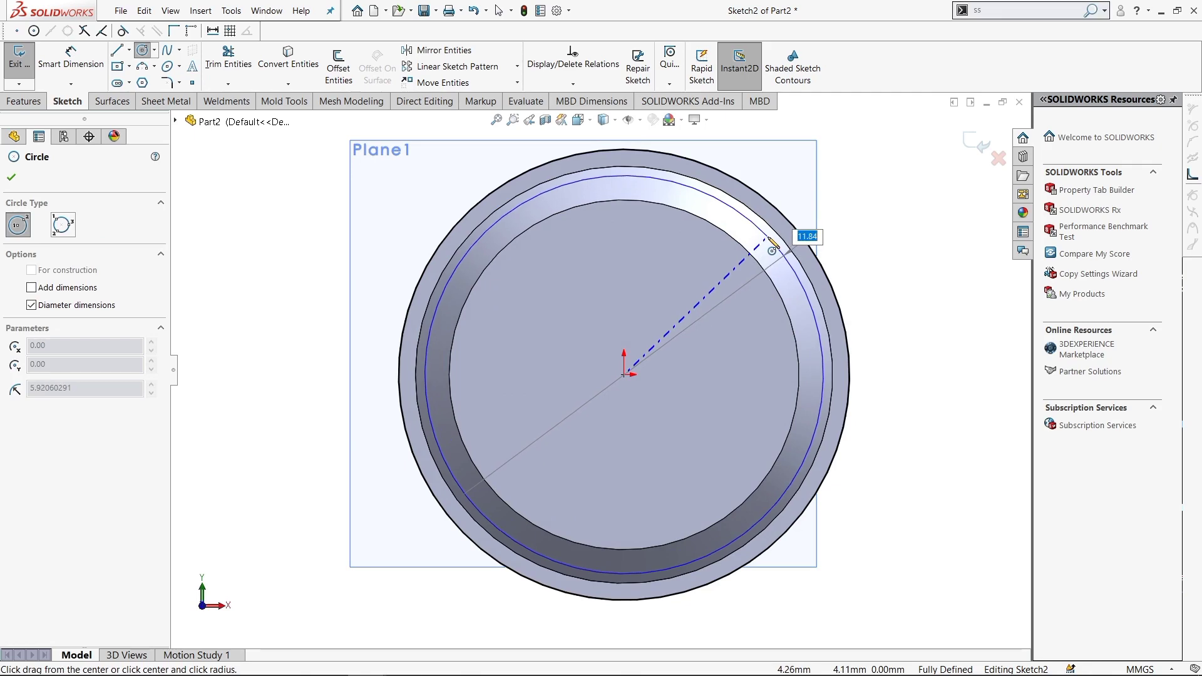
click(767, 252)
click(869, 285)
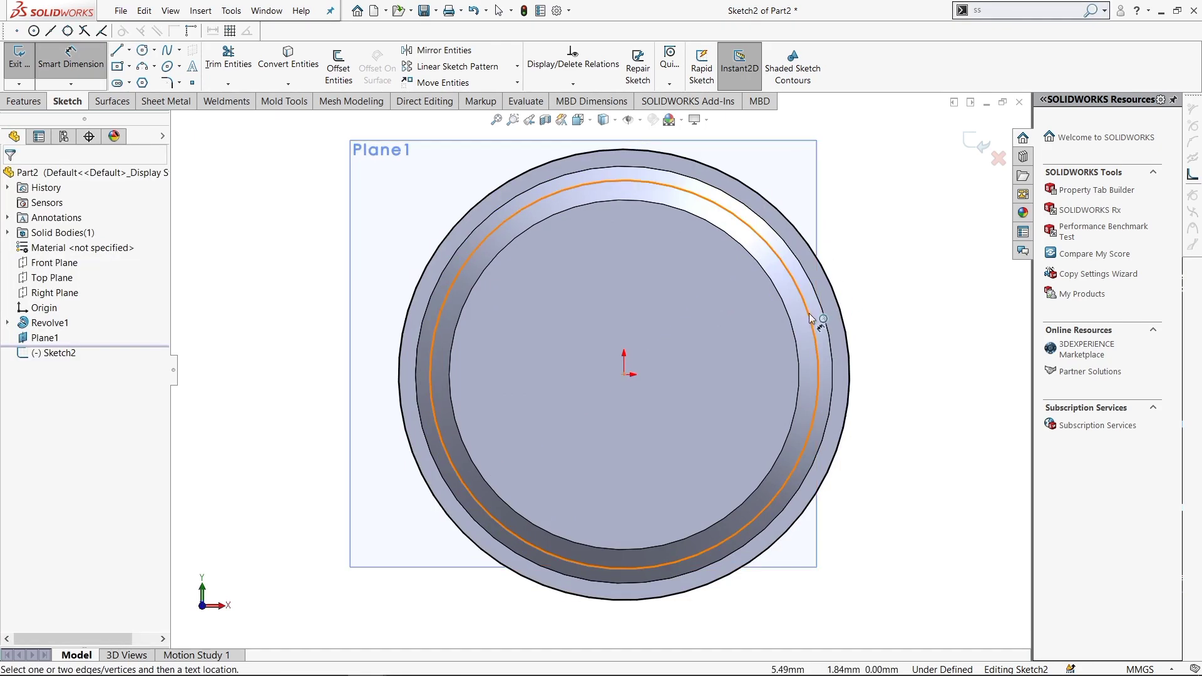
click(905, 335)
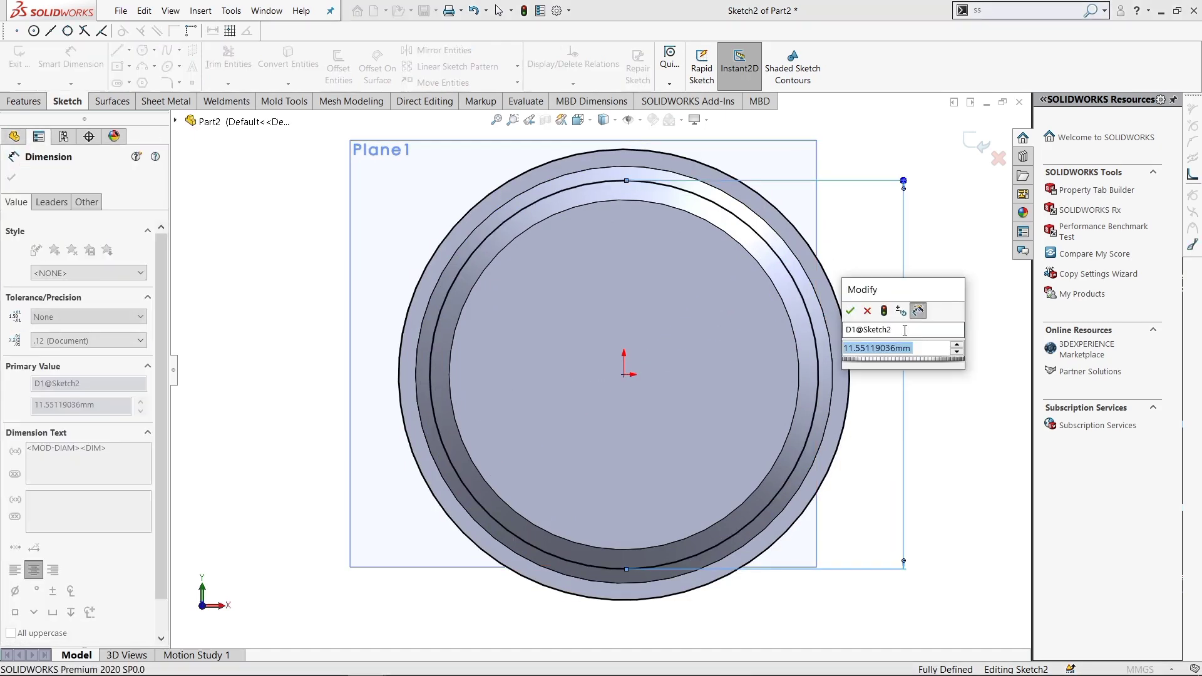
text(11.)
key(Return)
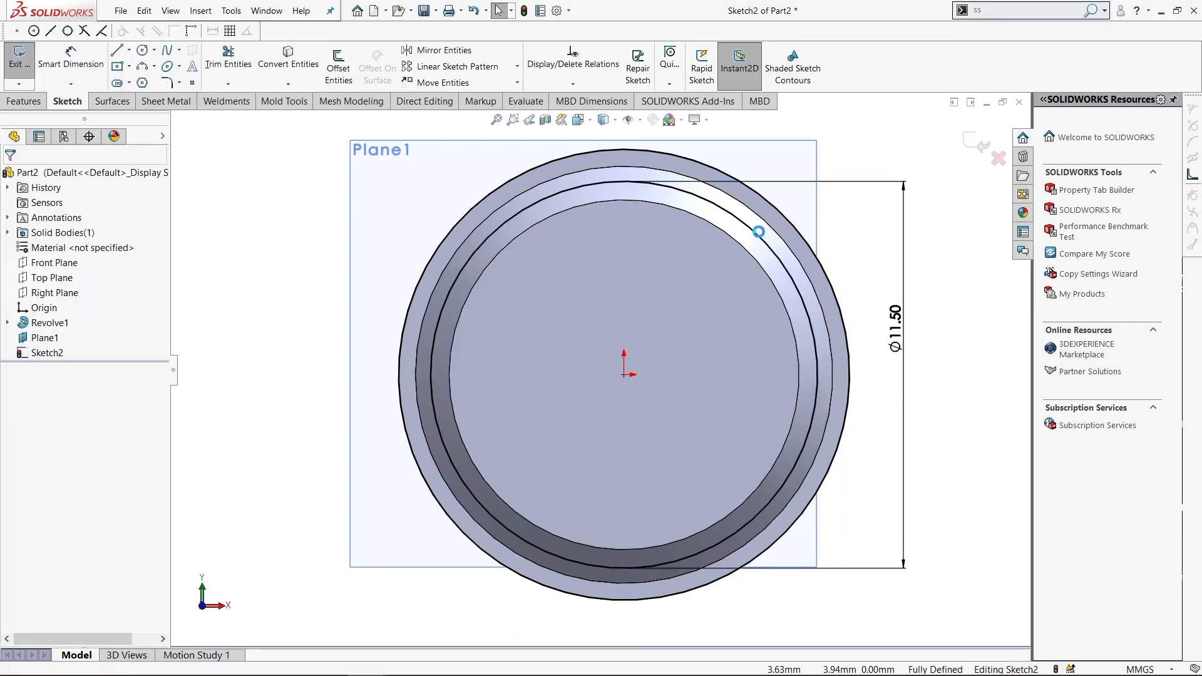
click(759, 233)
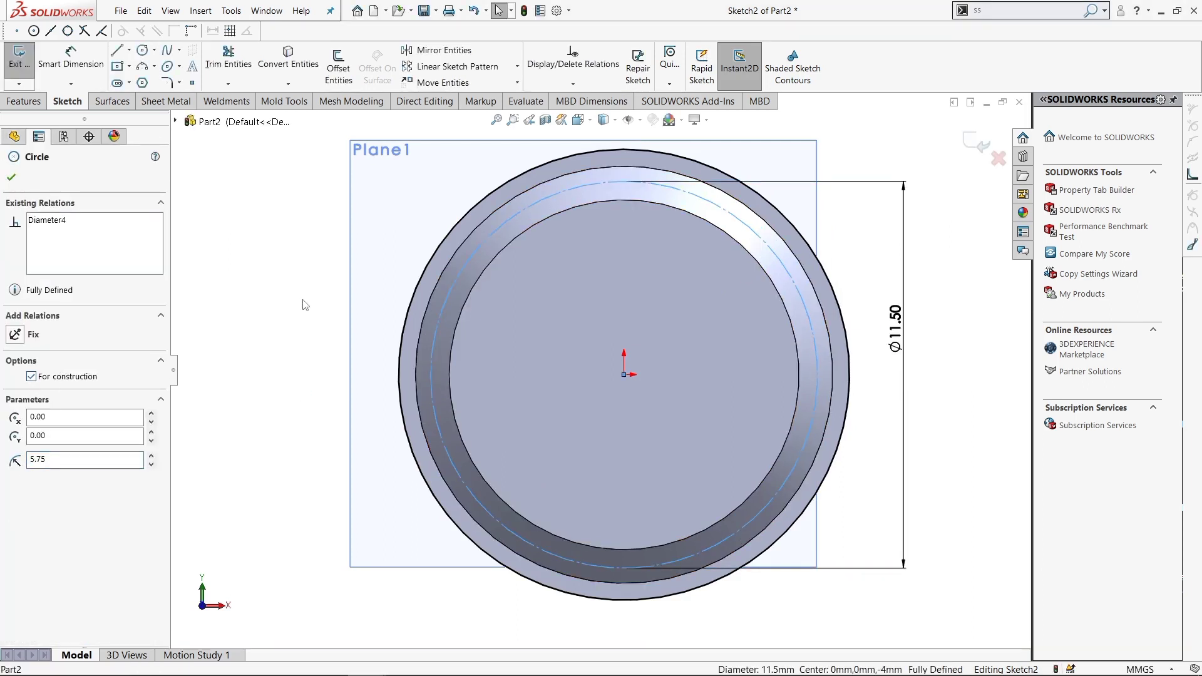
key(Escape)
- Draw two circles straddling the upper rim of the ring
key(s)
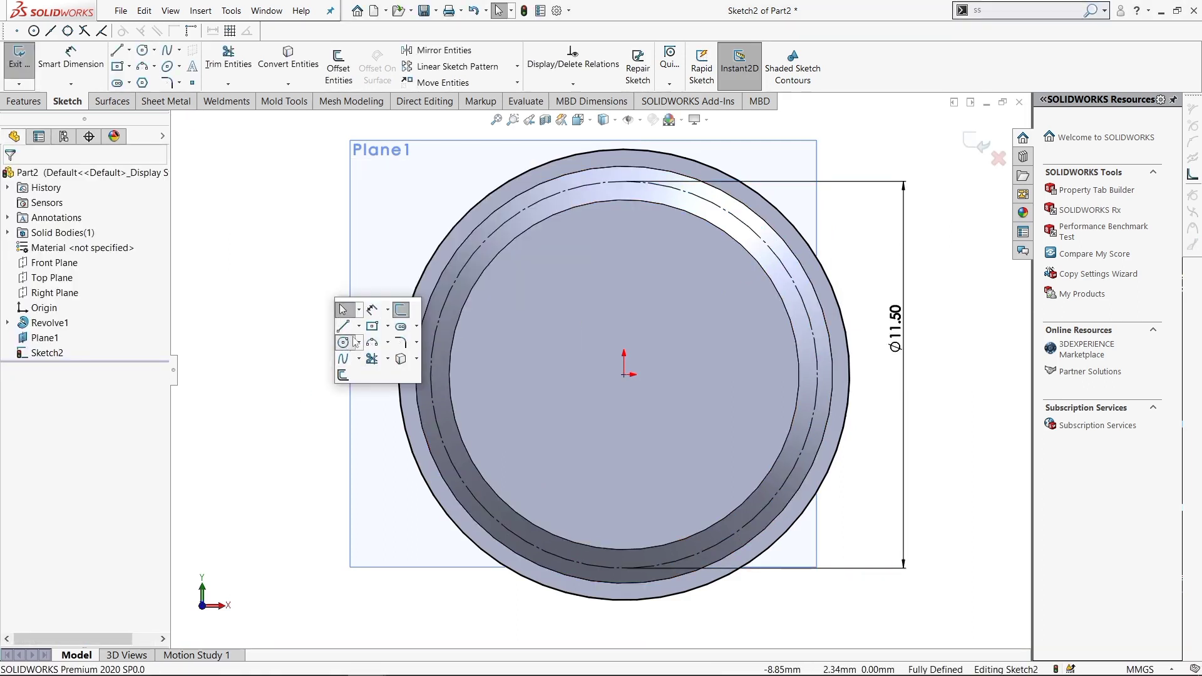
click(343, 342)
click(474, 252)
click(540, 289)
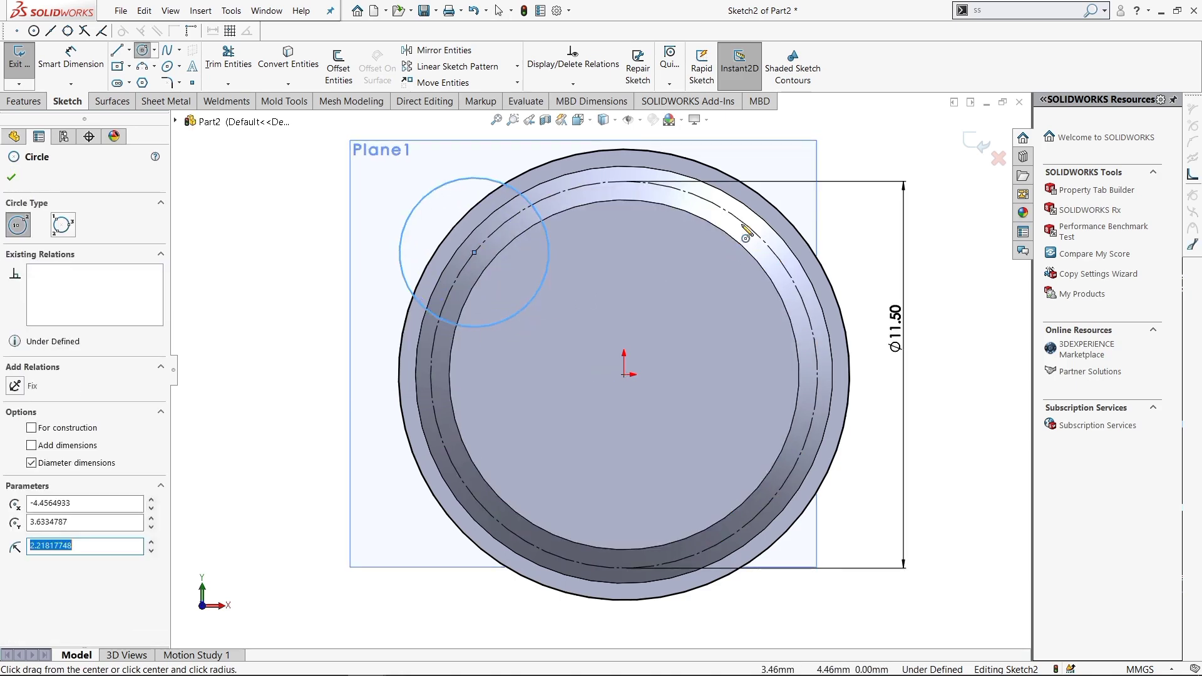
click(743, 222)
click(779, 280)
- Dimension both rim circles to a 4 mm diameter
key(d)
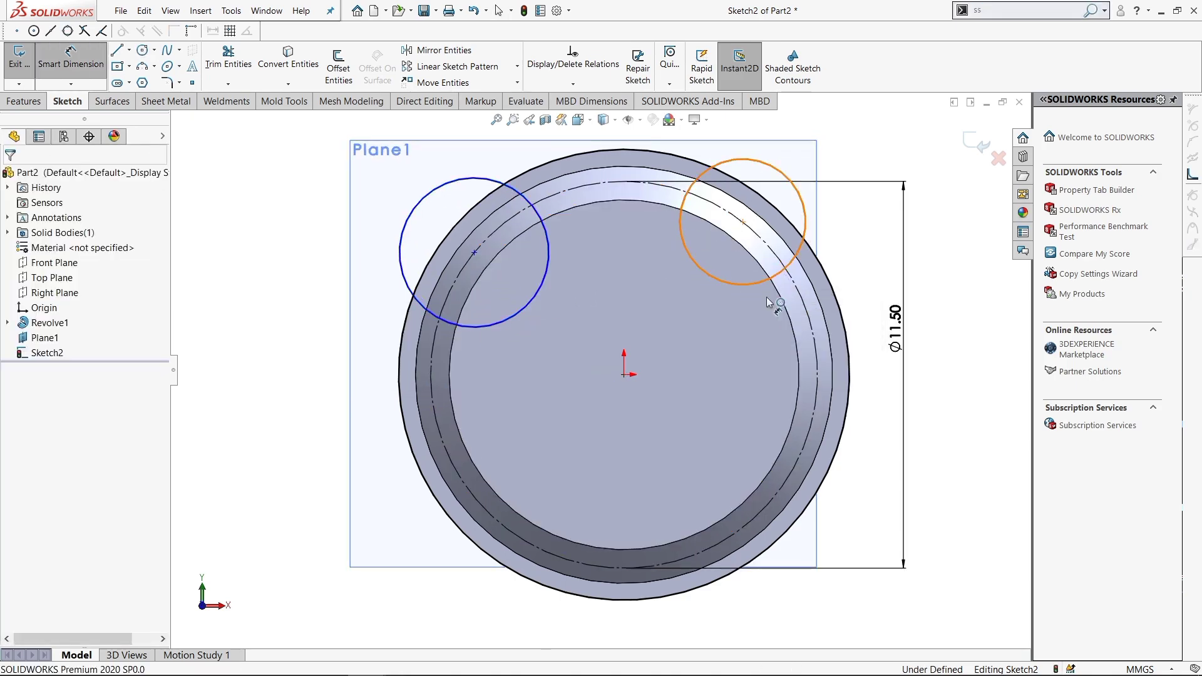
click(779, 275)
click(745, 319)
text(4)
key(Return)
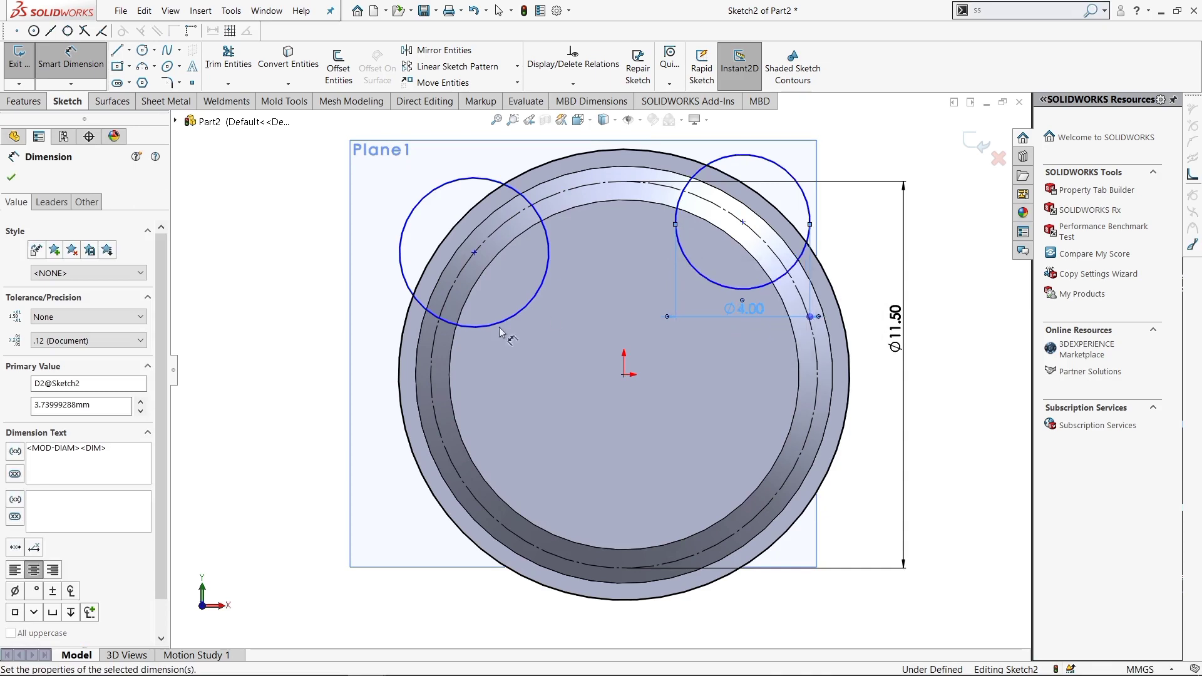
click(519, 377)
text(4)
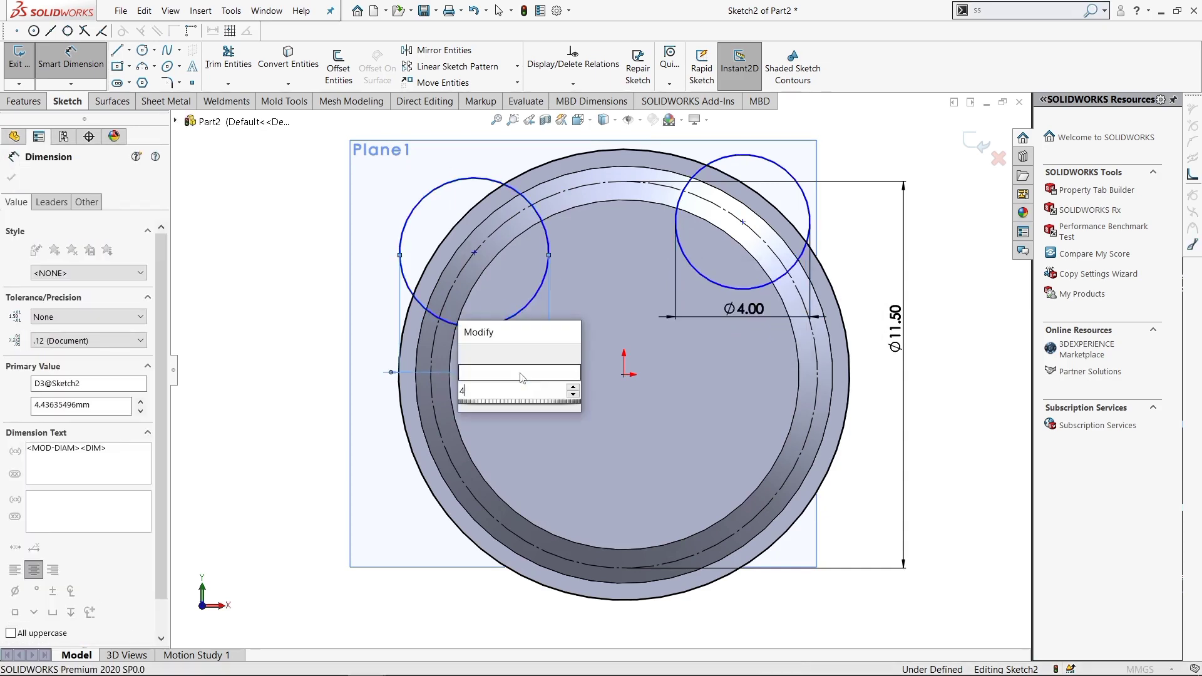
key(Return)
scroll(605, 263, down, 3)
scroll(622, 268, up, 3)
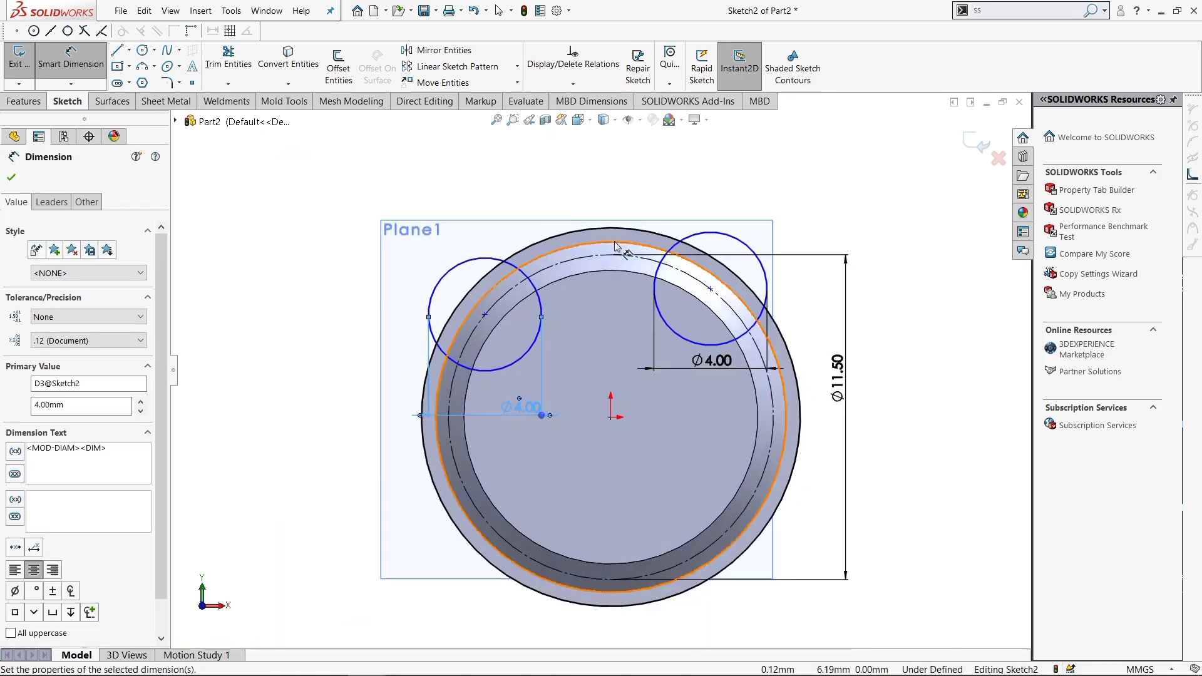
scroll(594, 318, down, 3)
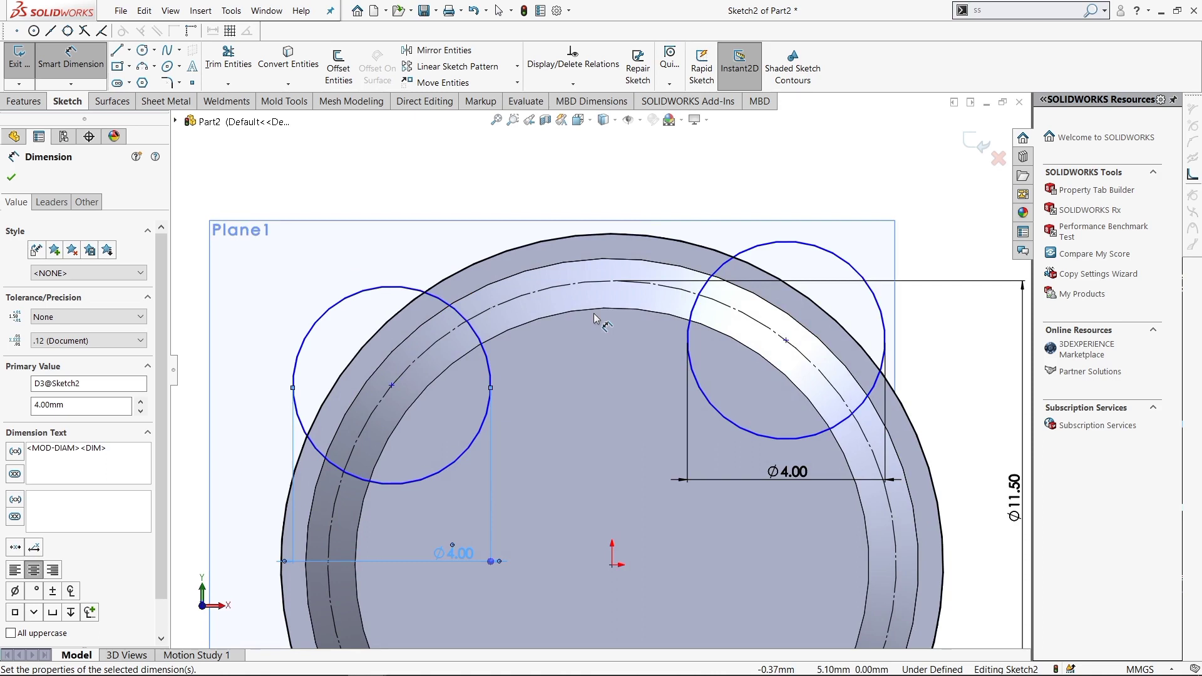
key(Escape)
- Draw a vertical centerline and a slanted centerline, both starting at the origin
key(s)
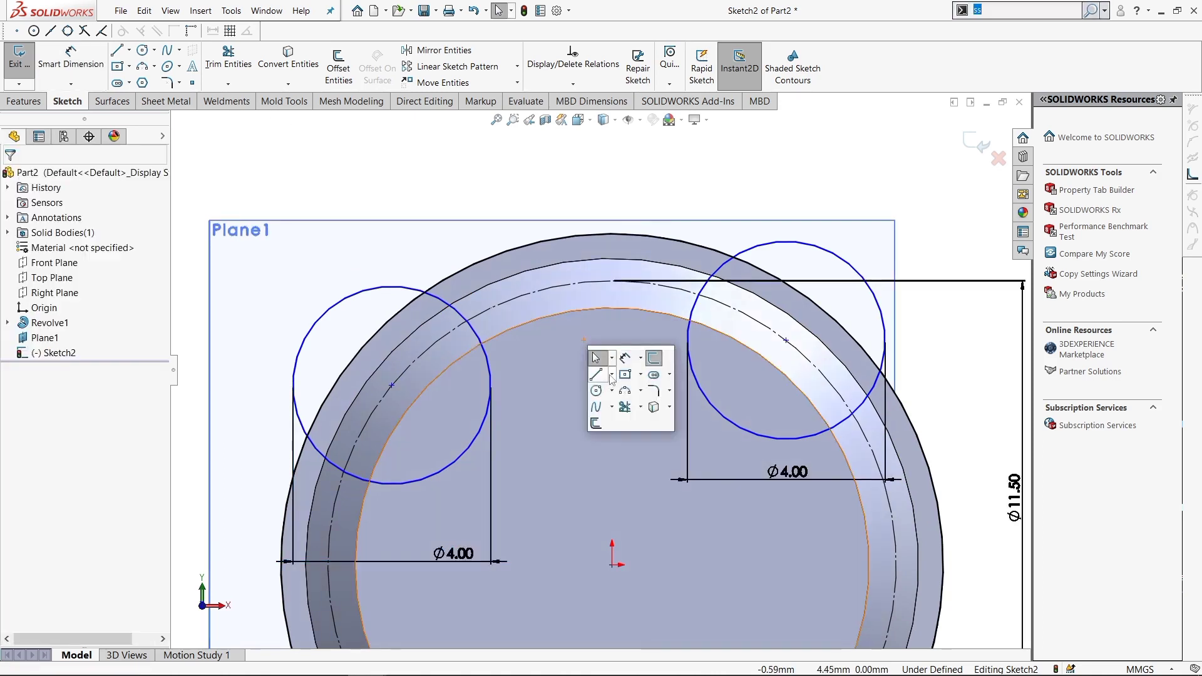
click(612, 374)
click(612, 391)
click(612, 564)
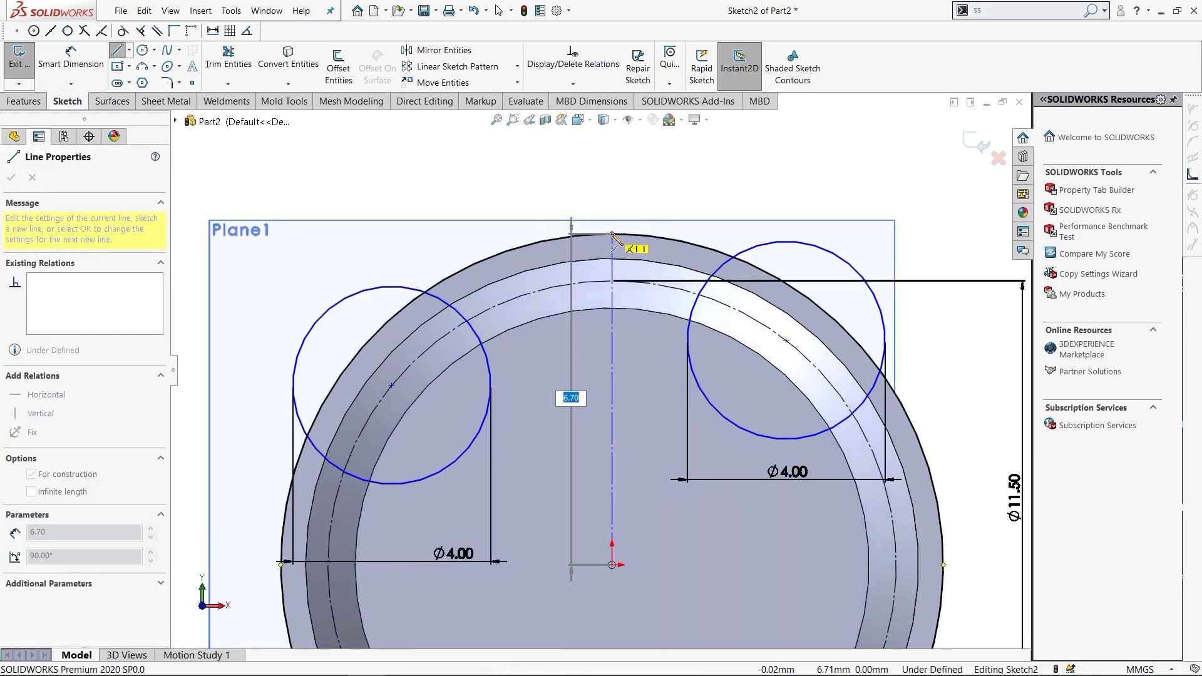
click(612, 235)
key(s)
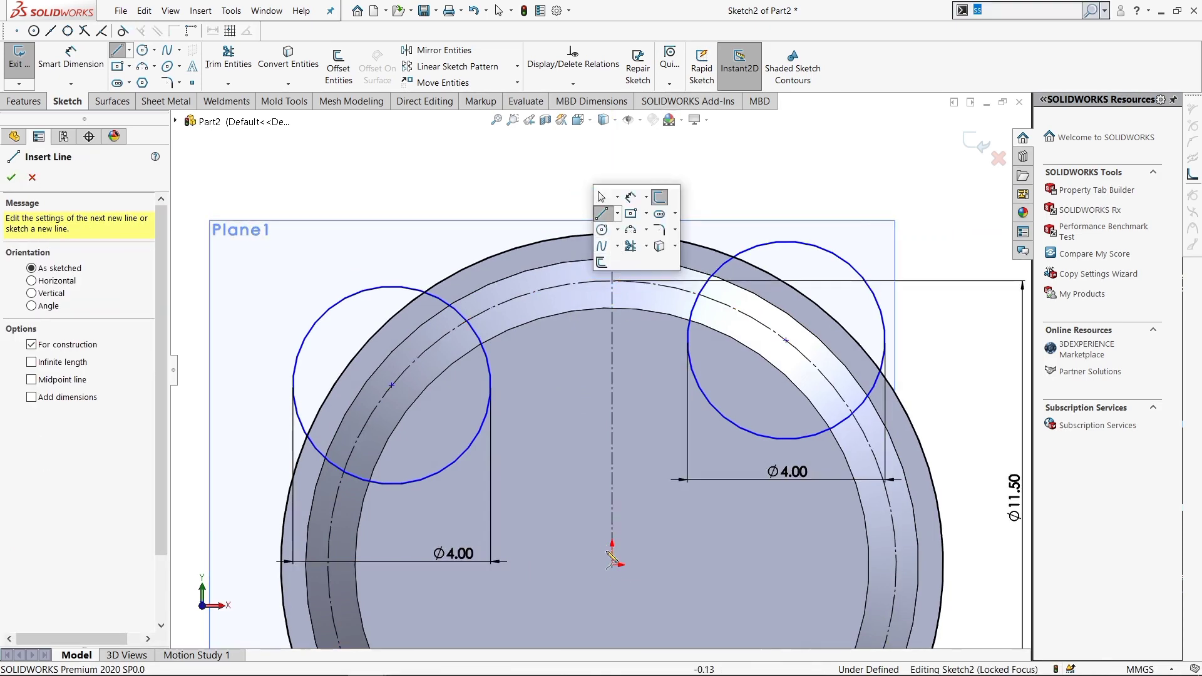
key(Escape)
click(402, 186)
click(612, 564)
key(s)
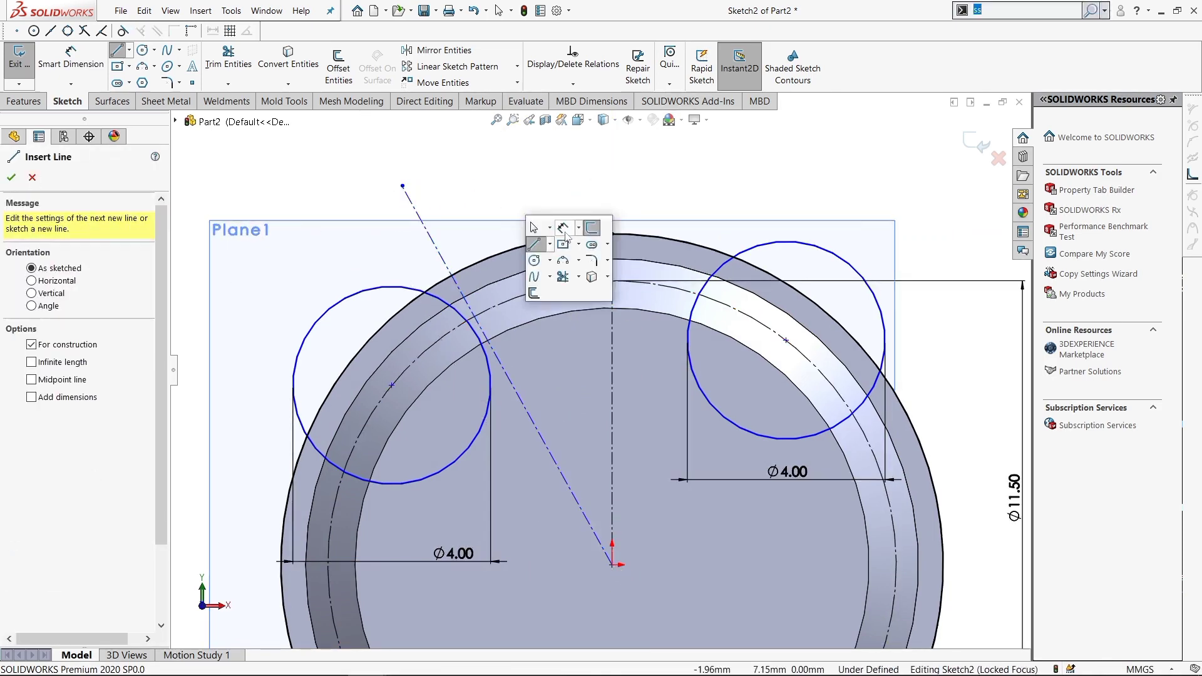
- Dimension the angle between the two centerlines as 30°
click(537, 225)
click(542, 438)
click(612, 415)
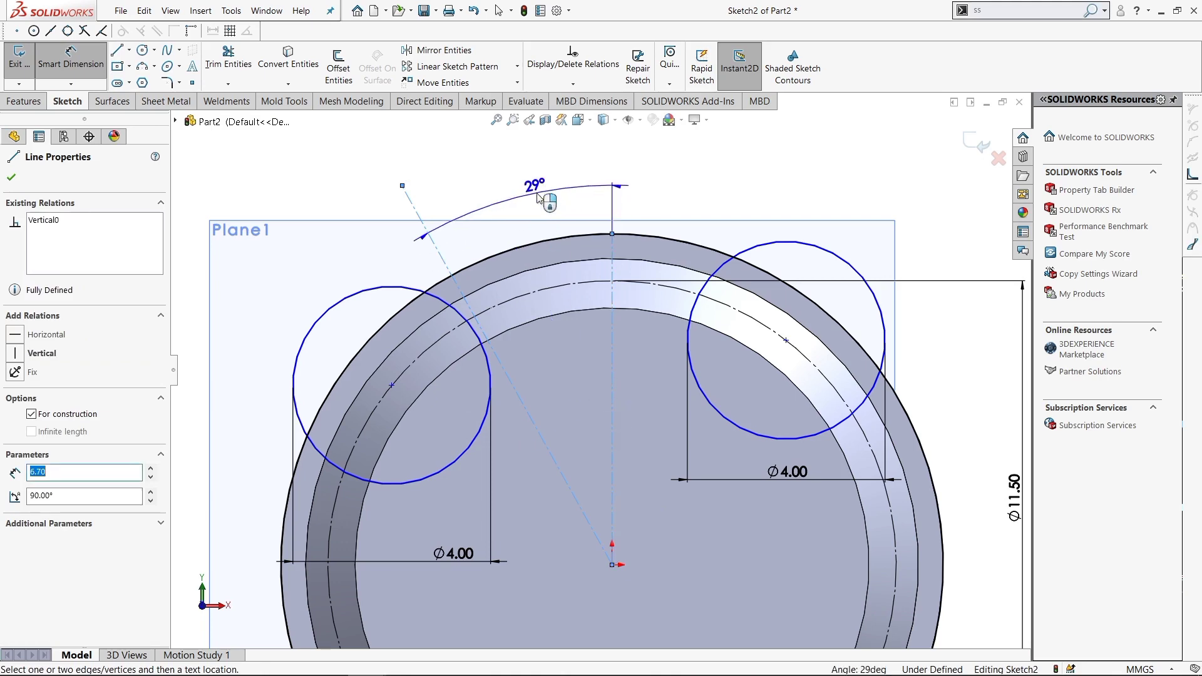
click(535, 192)
text(30)
key(Return)
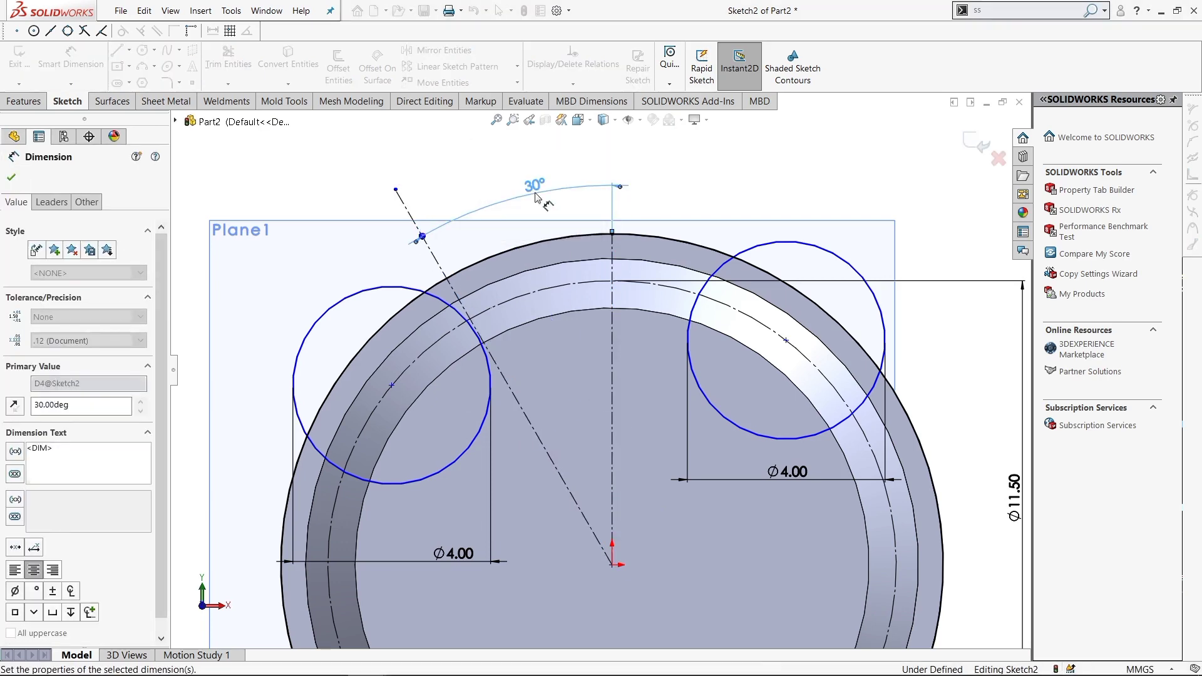
key(Escape)
- Move the left ⌀4.00 circle onto the slanted centerline and dimension its 0.60 offset
drag(388, 386, 416, 358)
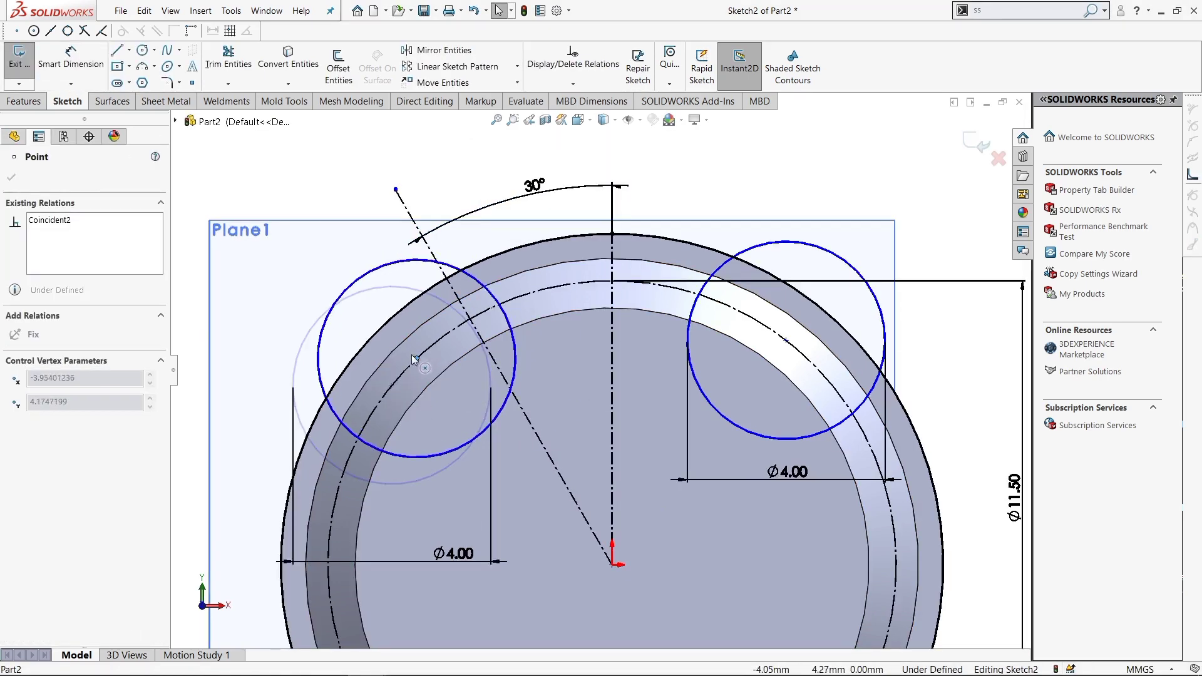
click(431, 172)
key(s)
click(466, 188)
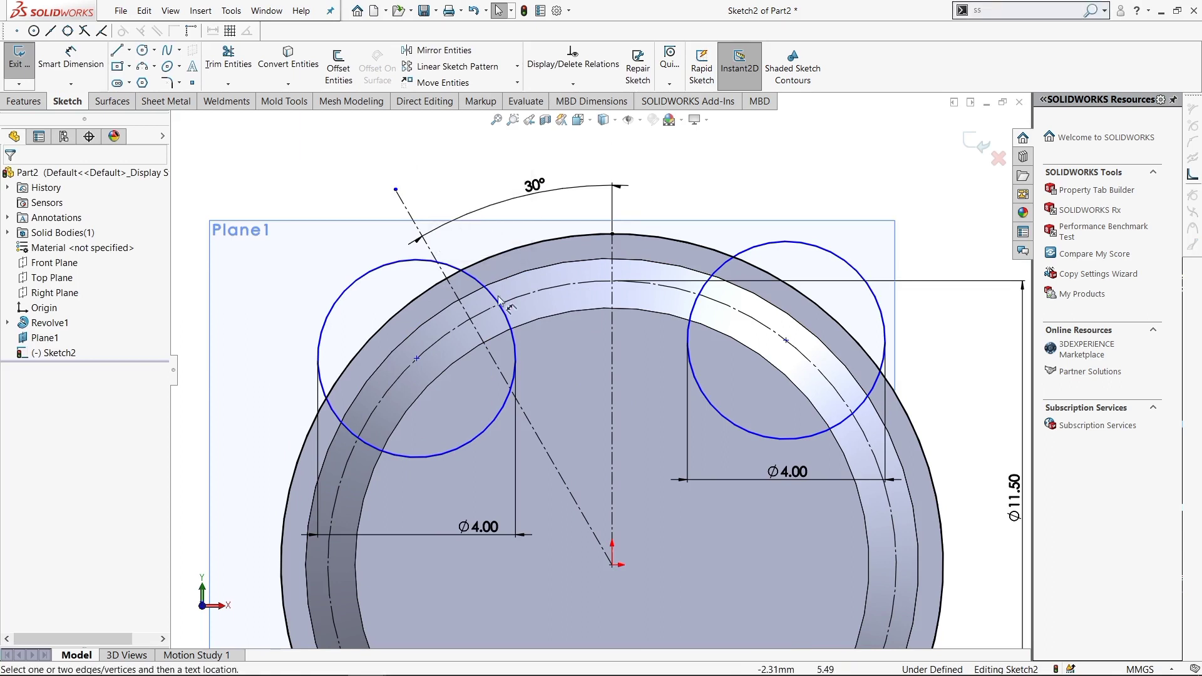
click(508, 325)
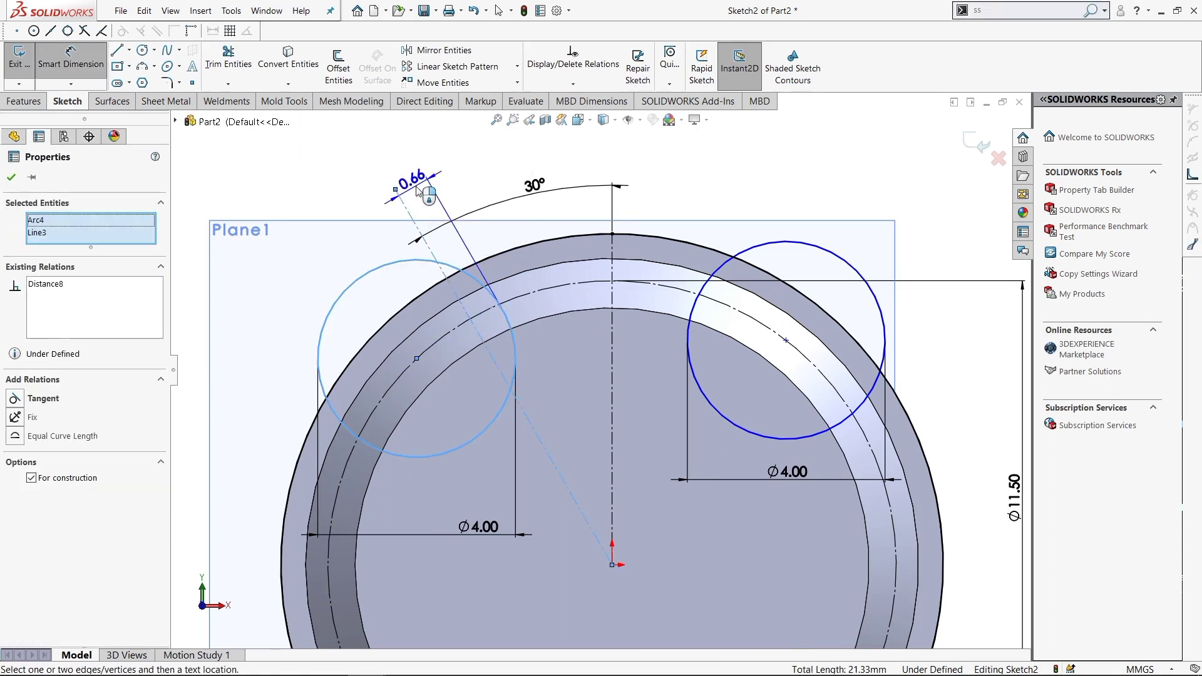
click(420, 193)
key(Return)
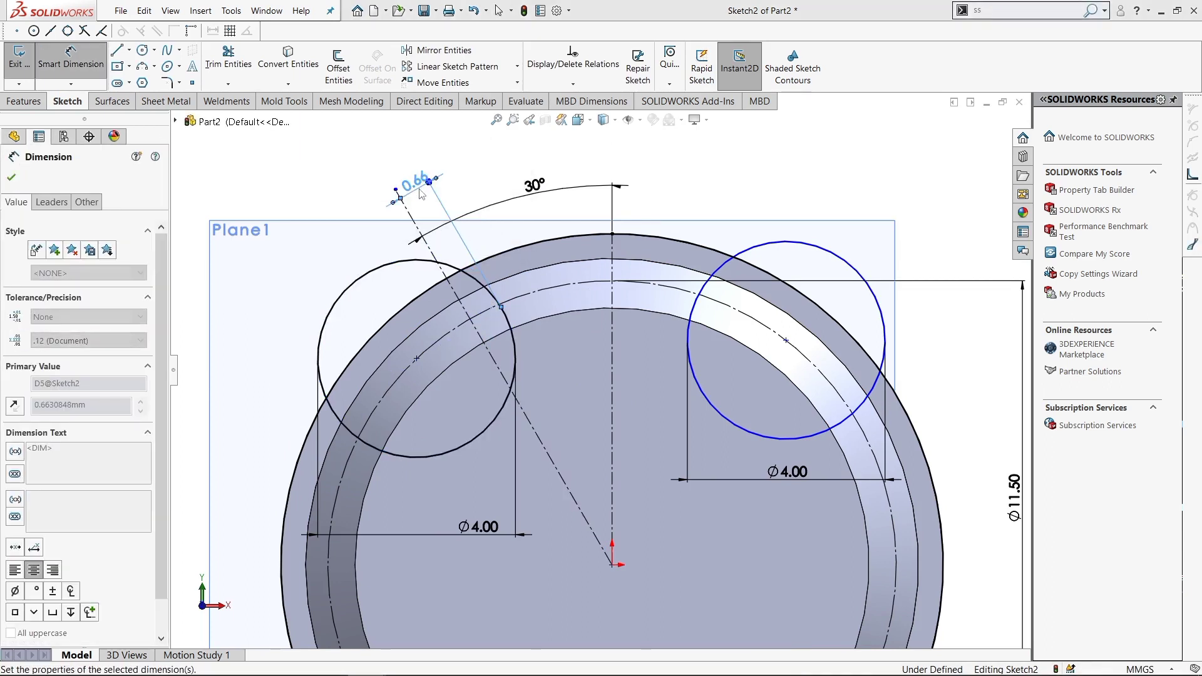
key(Escape)
key(Escape)
- Move the right ⌀4.00 circle near the vertical centerline and dimension it 0.60 off
drag(786, 339, 688, 304)
key(d)
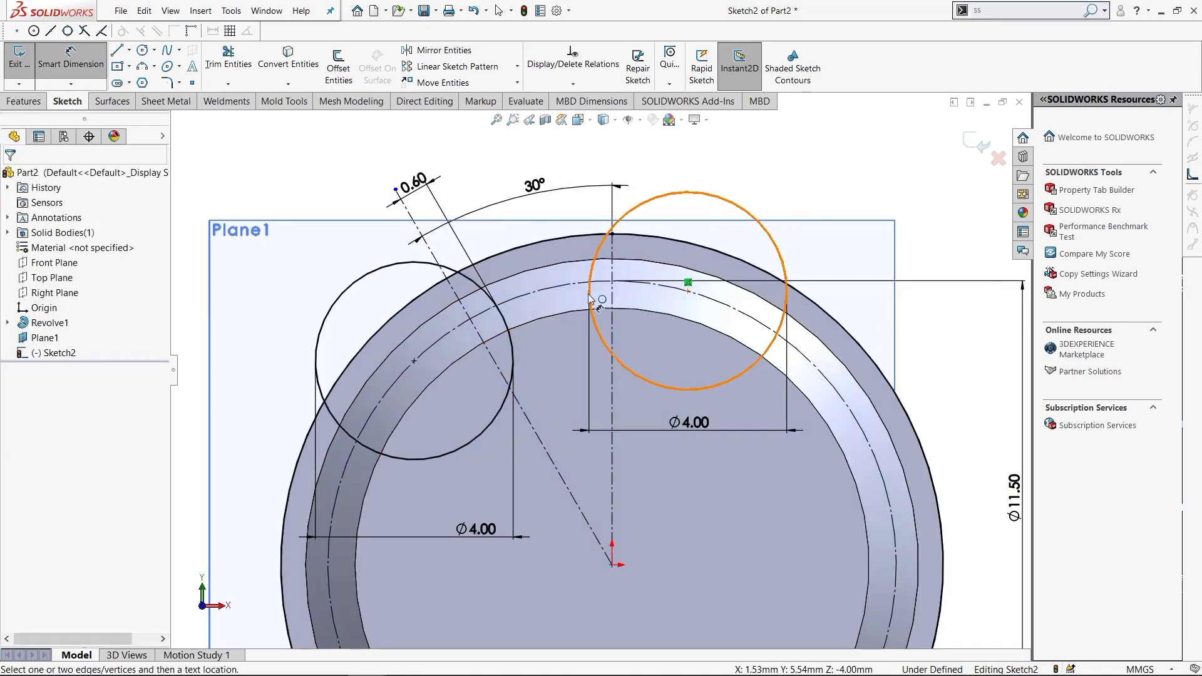
click(589, 299)
click(618, 168)
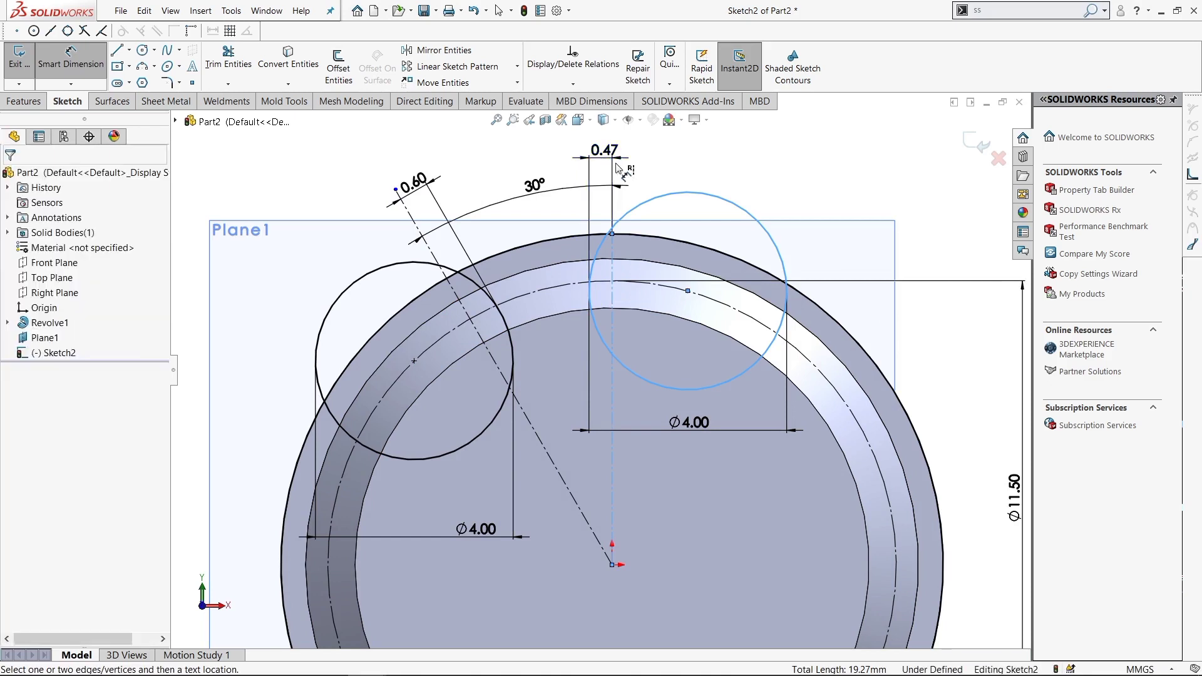
text(0.6)
key(Return)
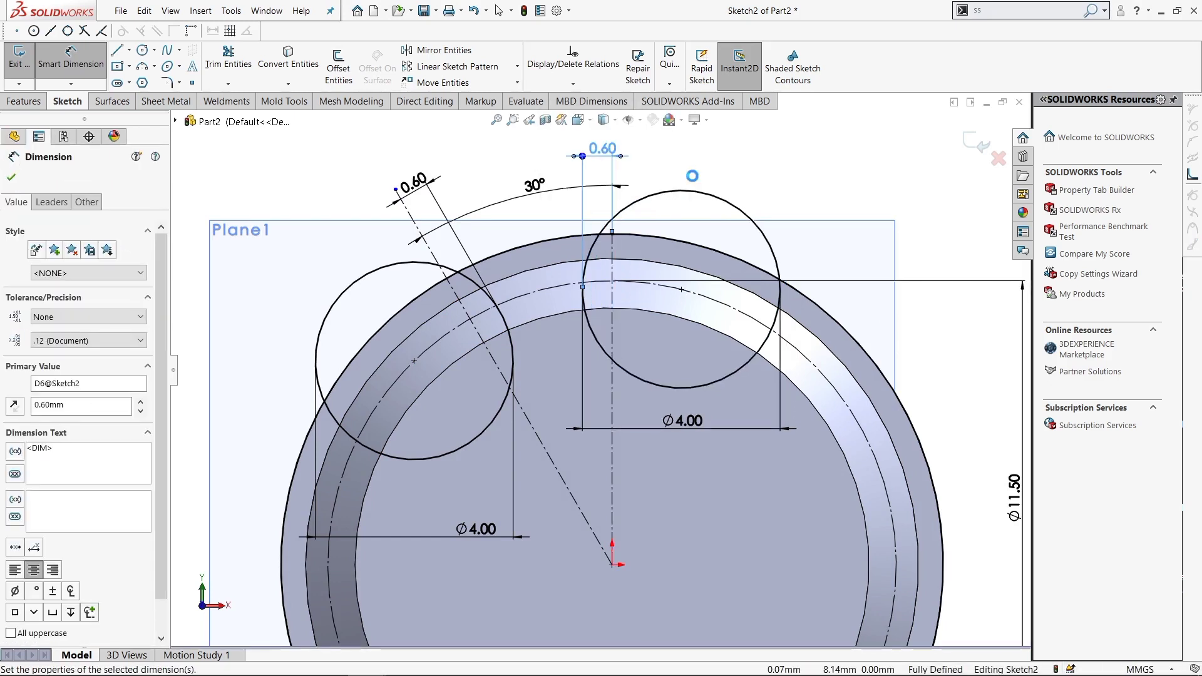
key(Escape)
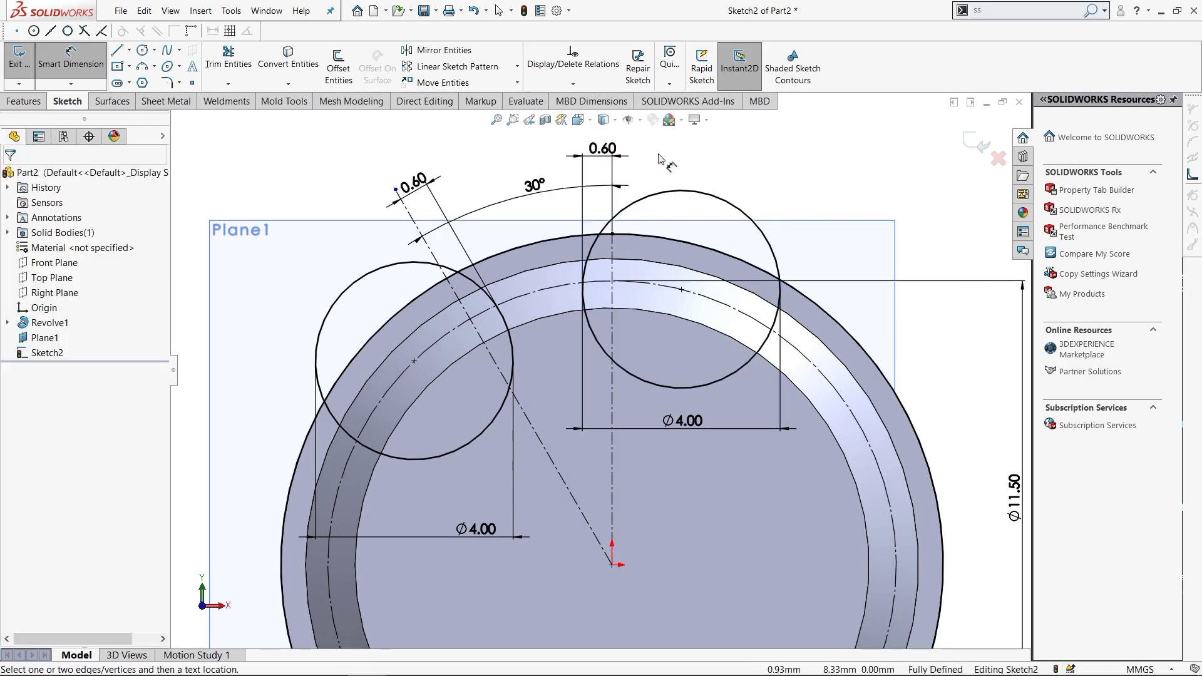
key(s)
click(674, 200)
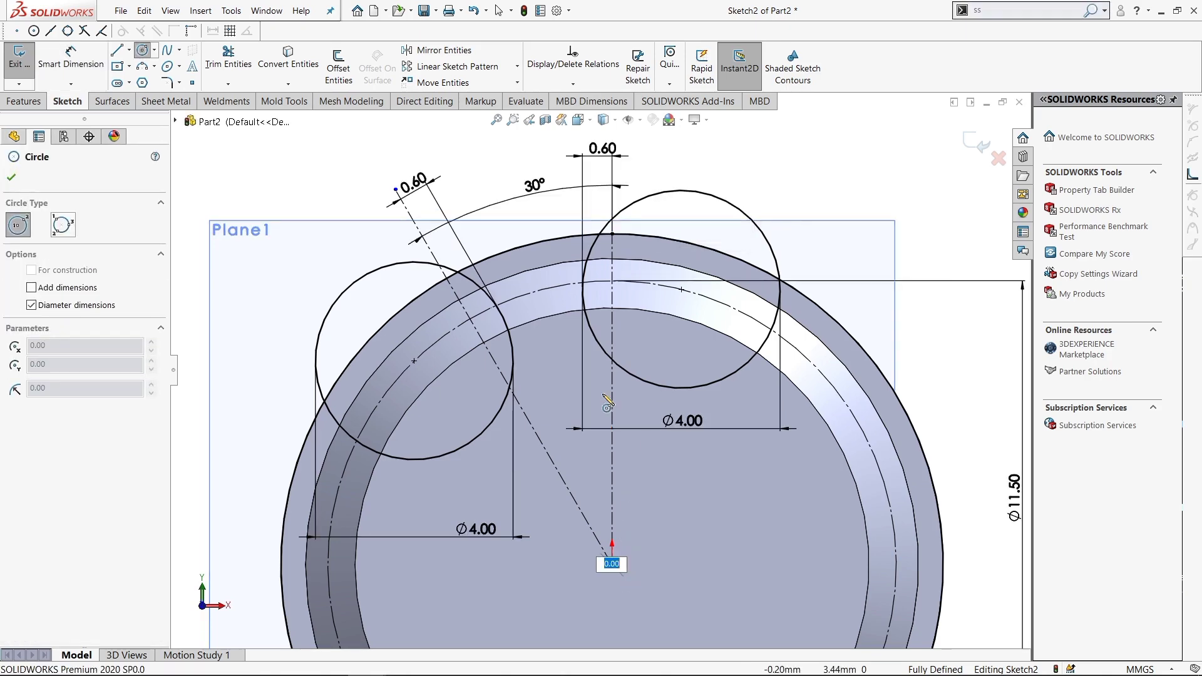
- Draw a new circle centred on the origin
key(Escape)
key(s)
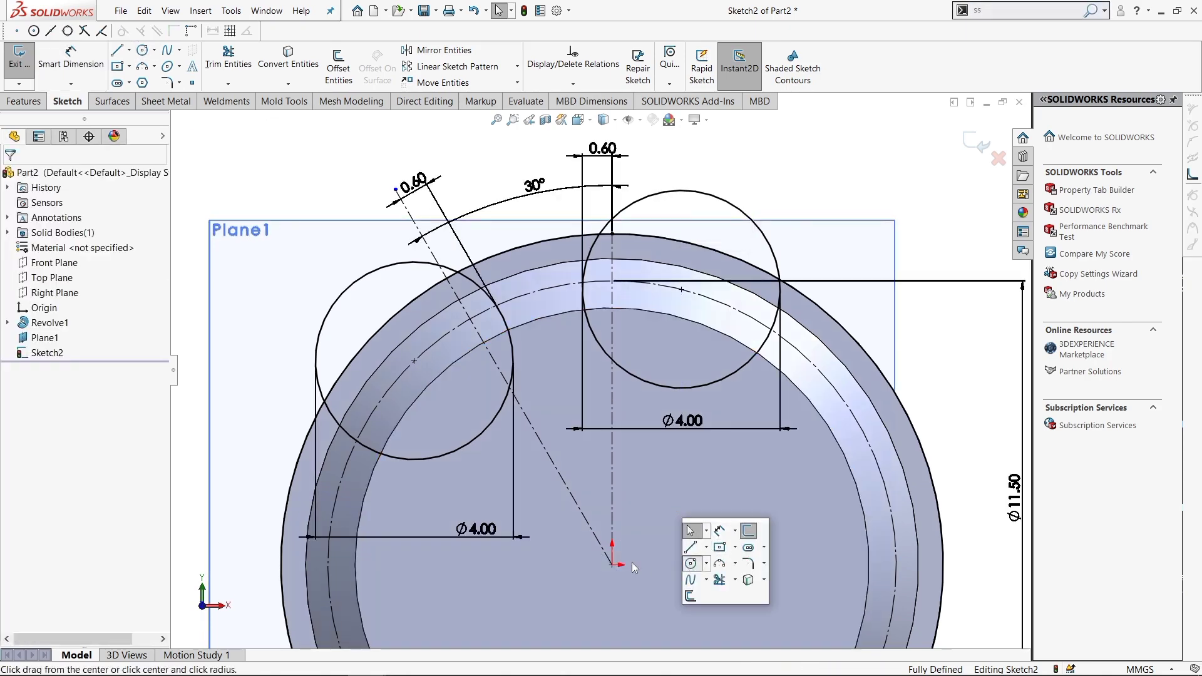
click(701, 538)
key(Escape)
key(s)
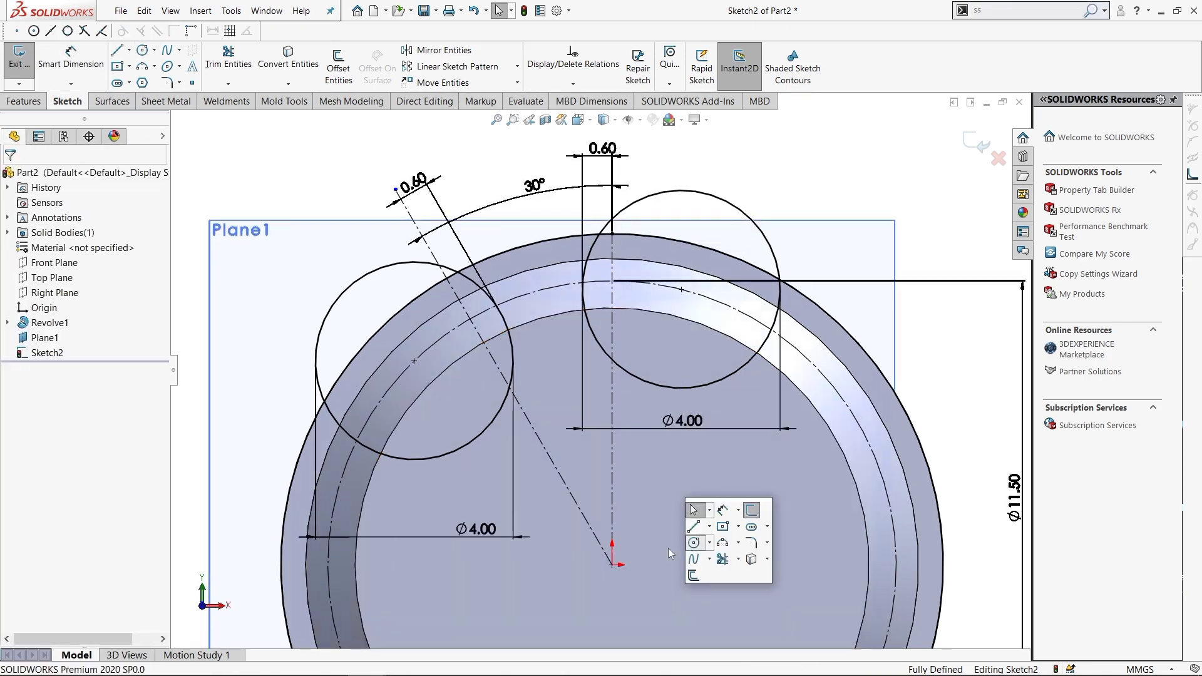
click(698, 526)
click(613, 564)
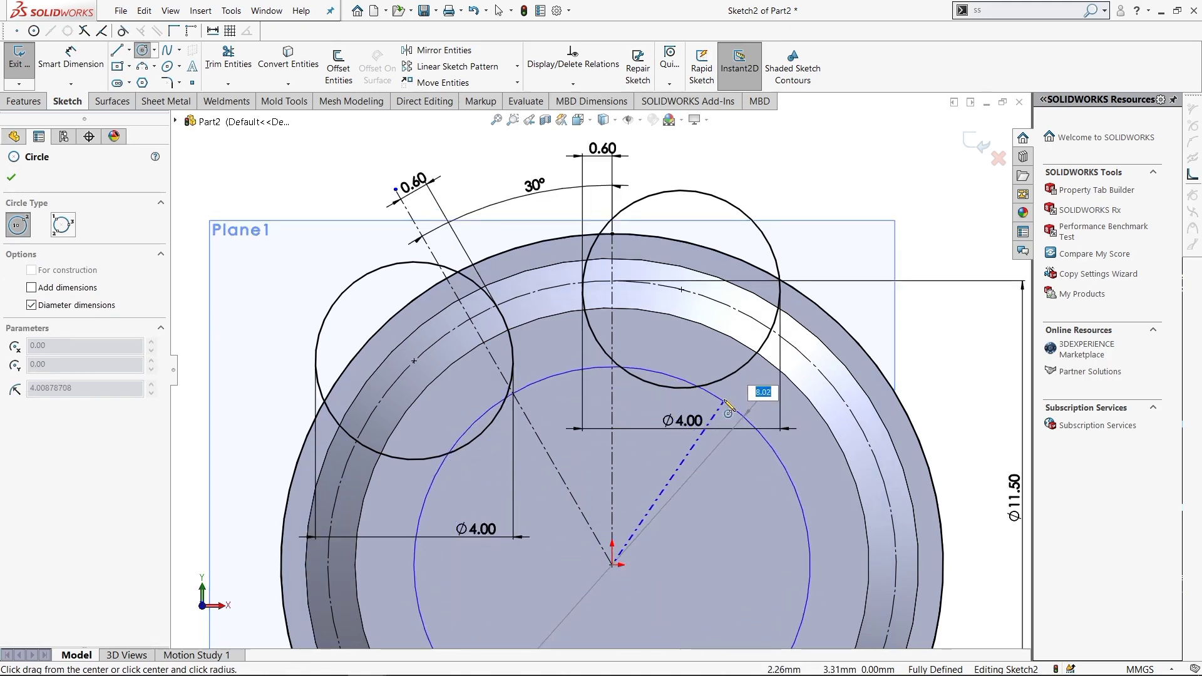
click(747, 401)
- Dimension the new circle to ⌀9.40 and convert it to construction geometry
key(s)
click(820, 432)
click(807, 464)
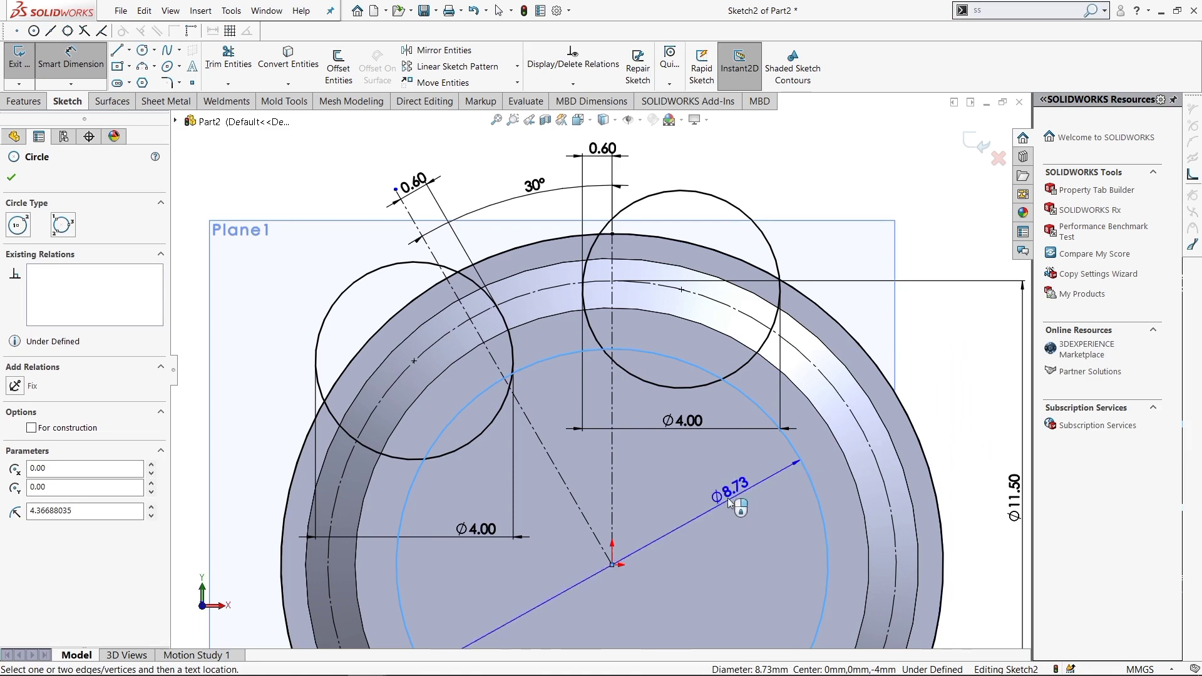
click(752, 489)
text(4.70*)
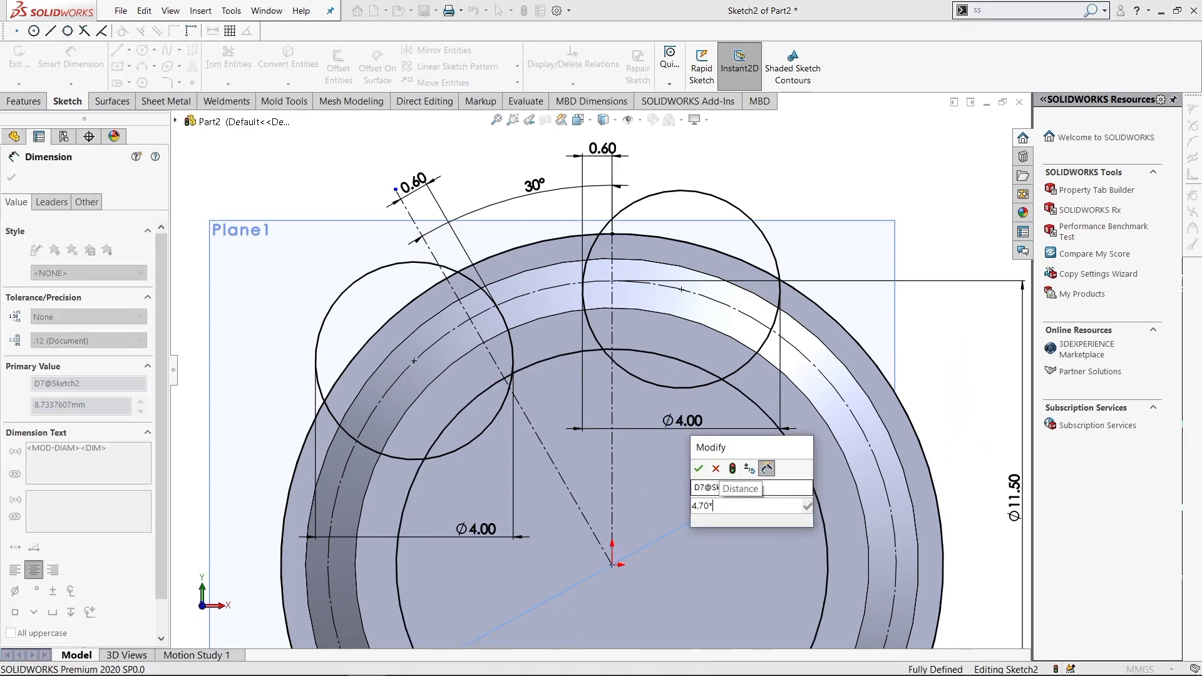
key(Return)
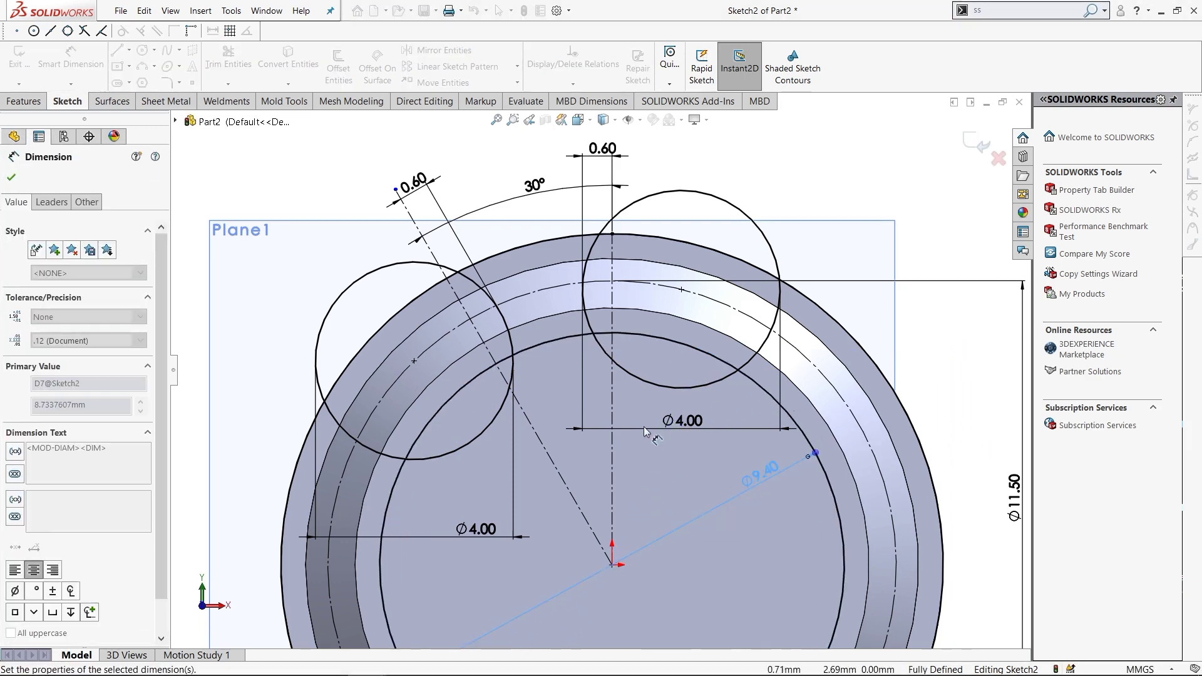
key(Escape)
click(542, 346)
click(38, 383)
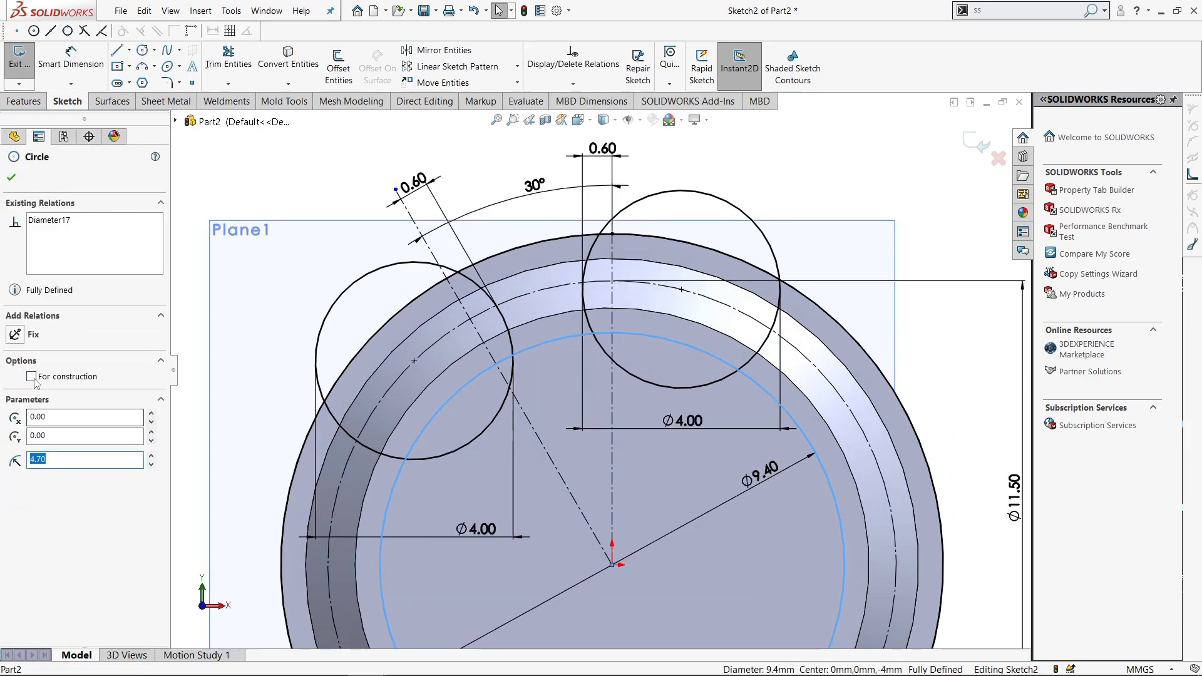
click(299, 173)
- Hide Plane1 from the view
right_click(293, 222)
key(Escape)
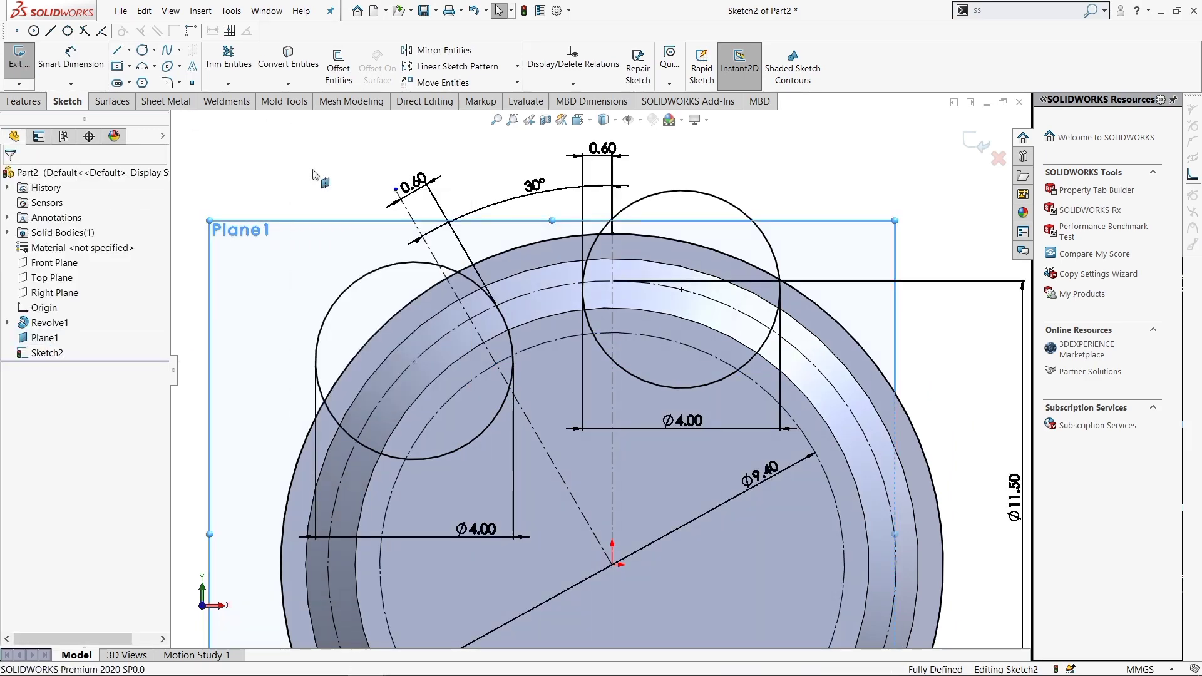
right_click(45, 338)
click(71, 322)
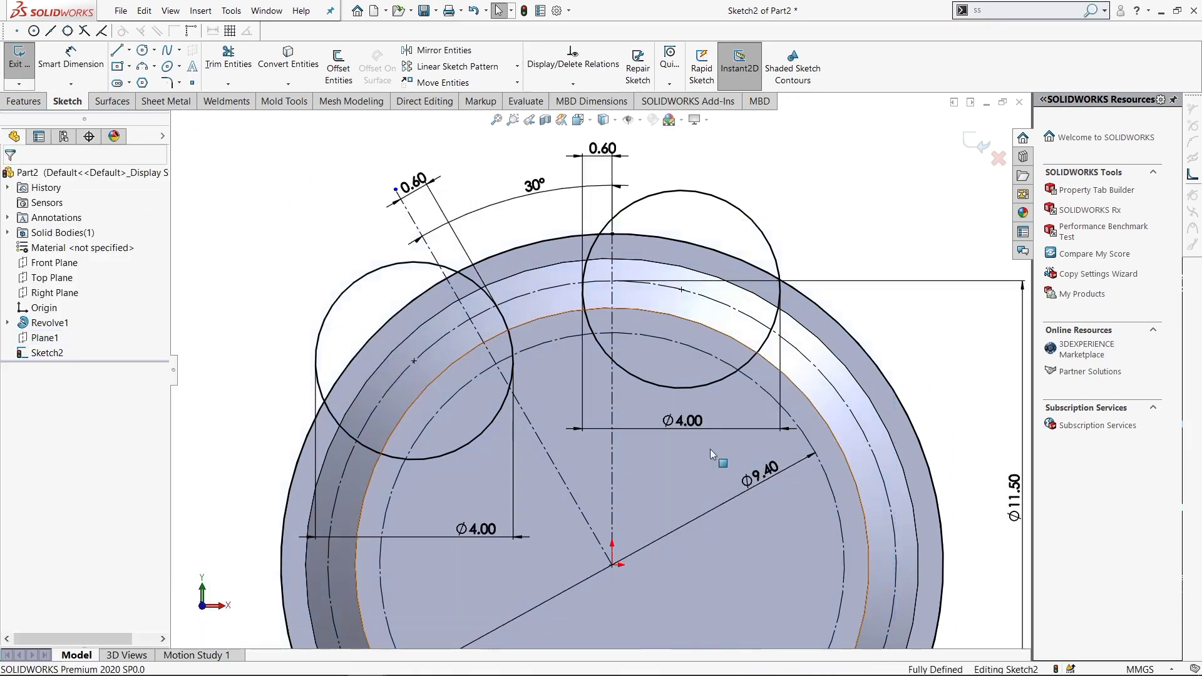
key(s)
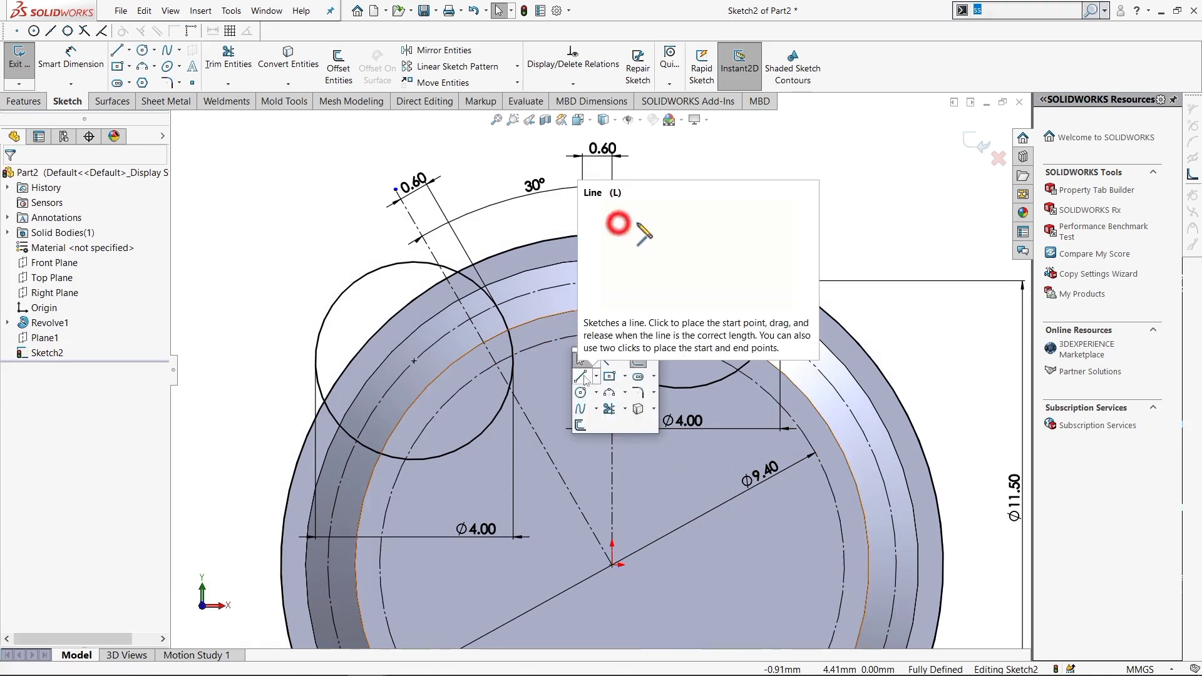
- Sketch a short left line from the left circle to the dash-dot circle, deleting the extra segment
click(582, 377)
scroll(502, 296, down, 2)
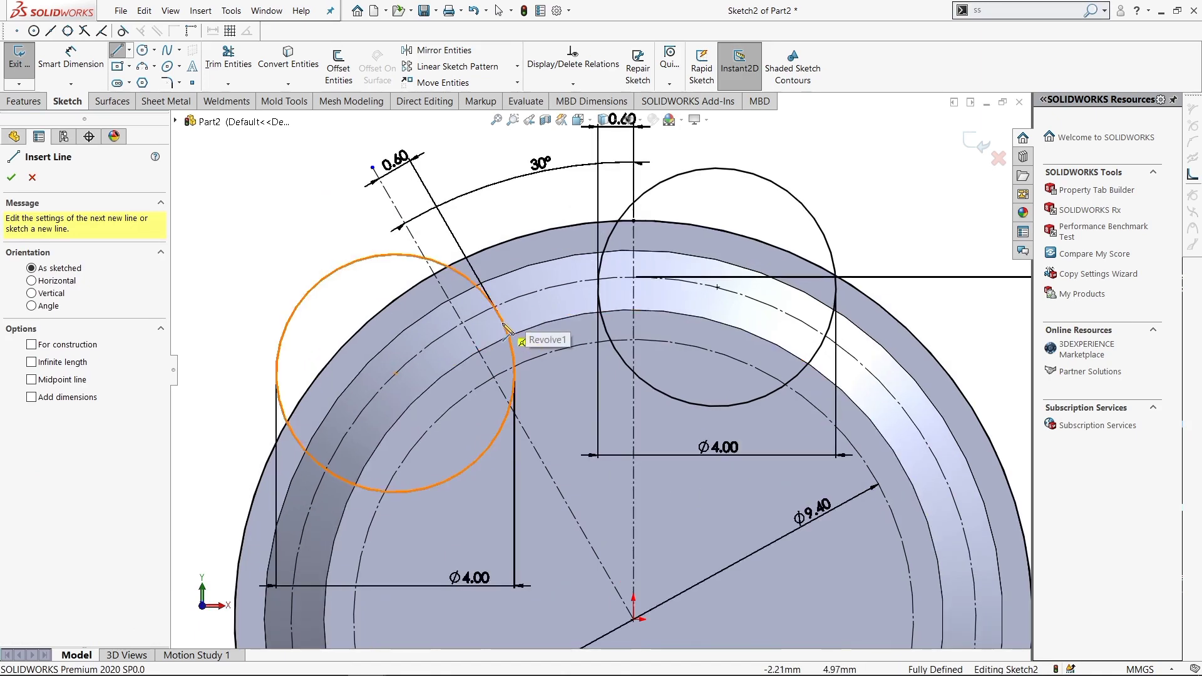
click(506, 322)
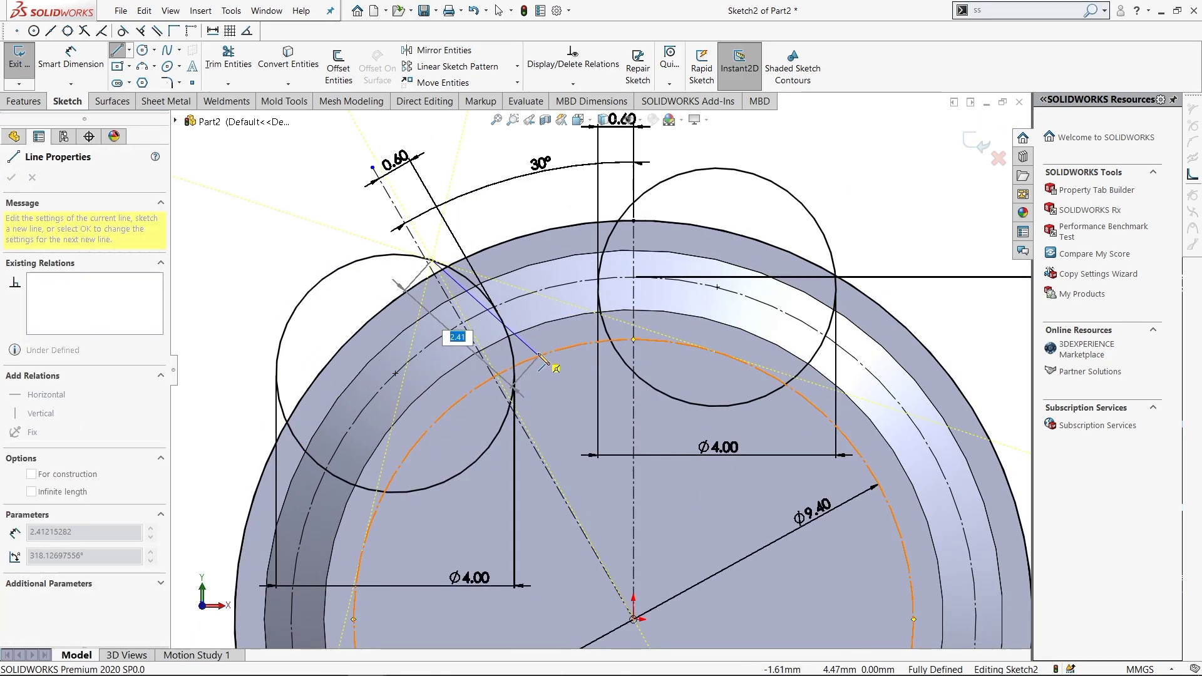
click(540, 355)
double_click(548, 269)
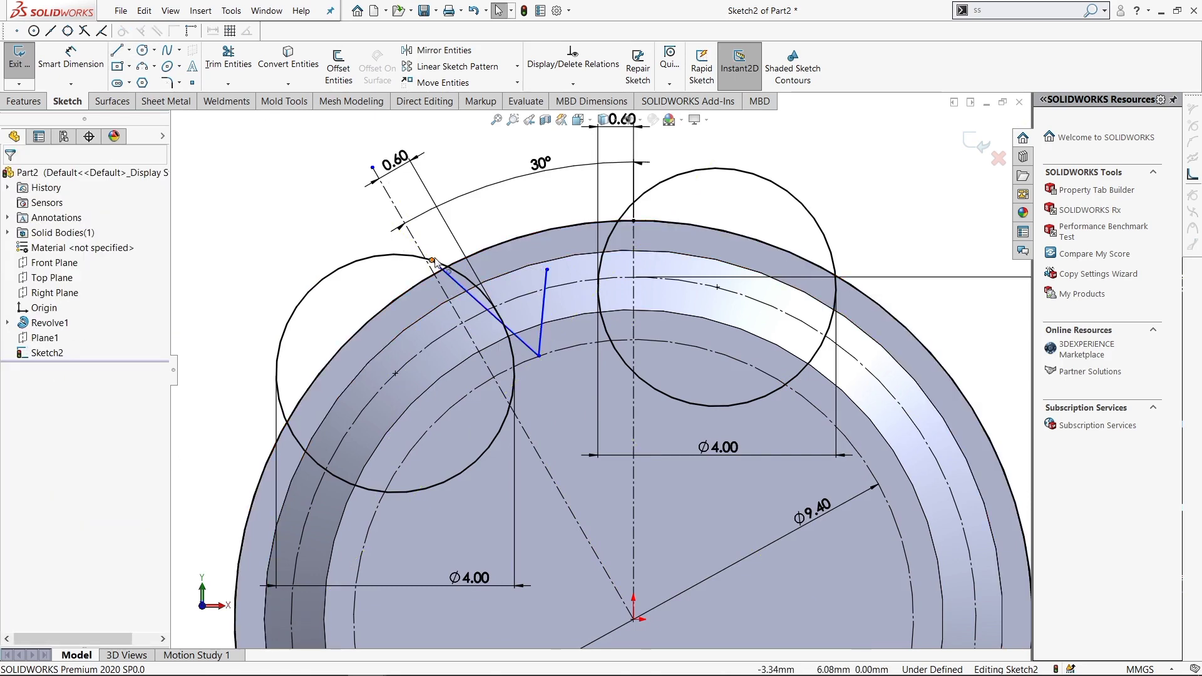
click(487, 297)
drag(488, 296, 498, 308)
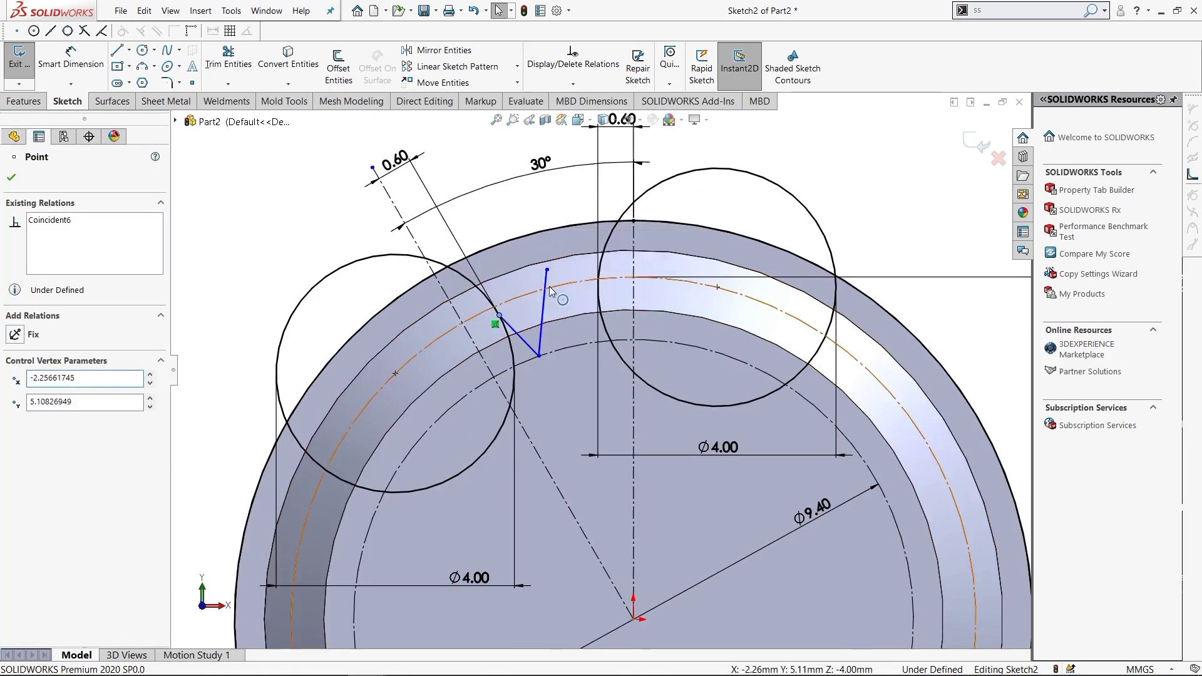
click(543, 303)
key(Delete)
- Draw a second short line from the inner circle up to the dash-dot circle
key(s)
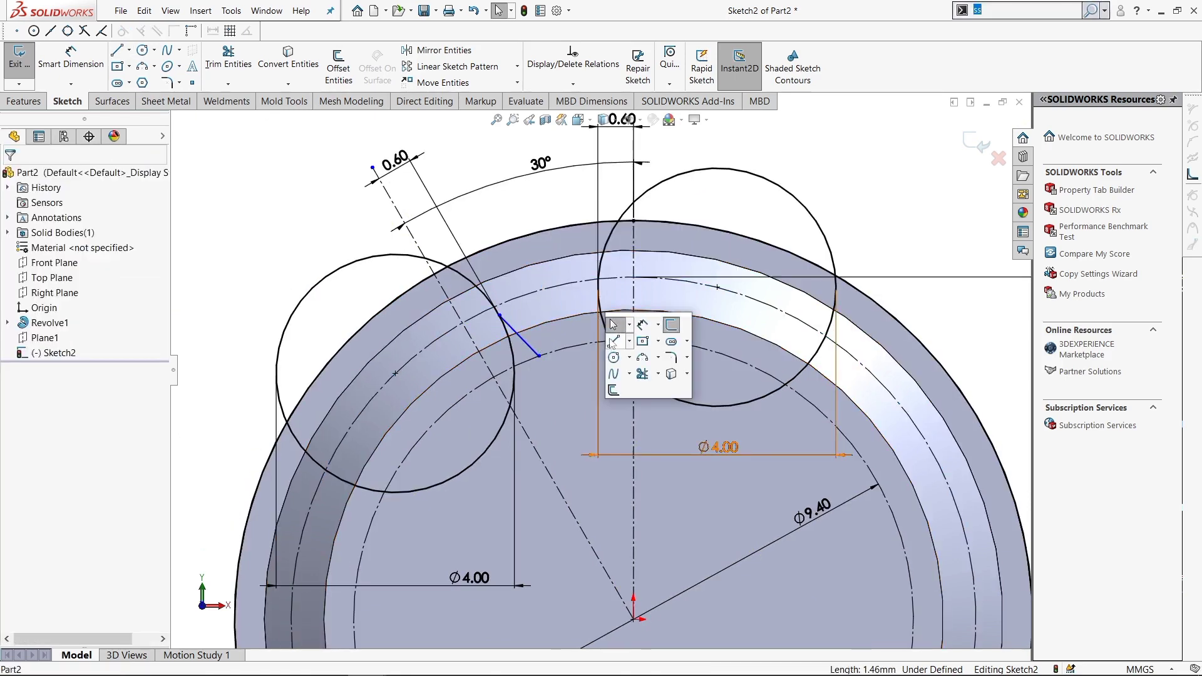
click(607, 322)
click(588, 343)
click(599, 289)
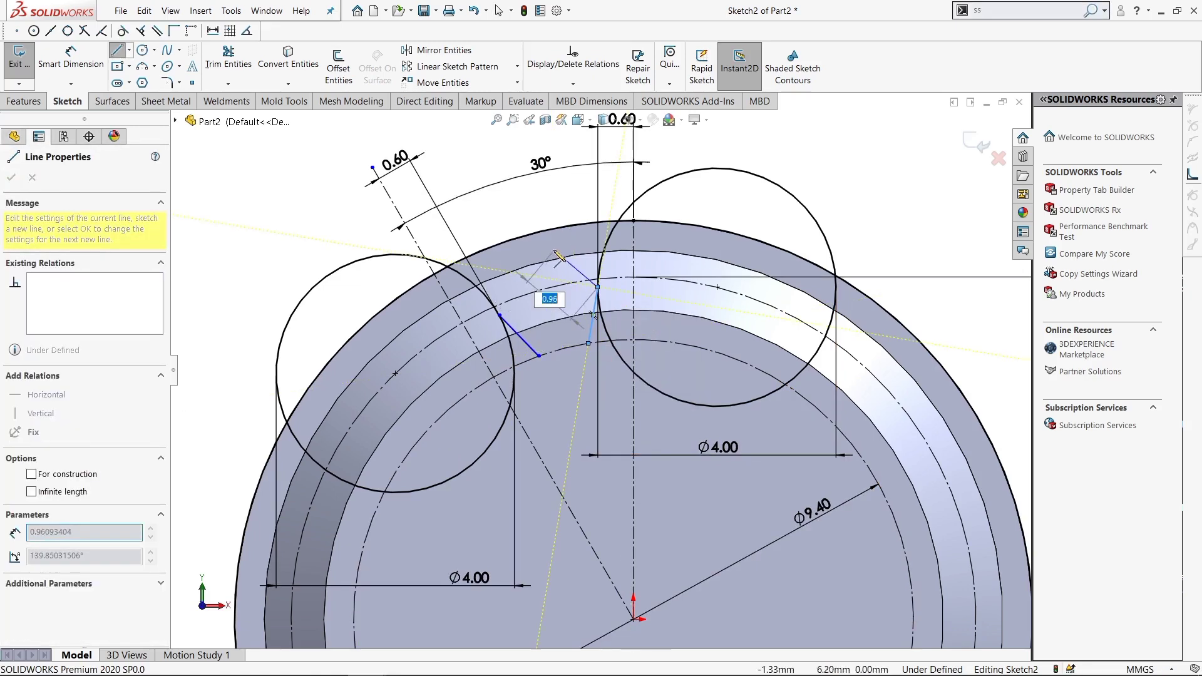
key(Escape)
key(s)
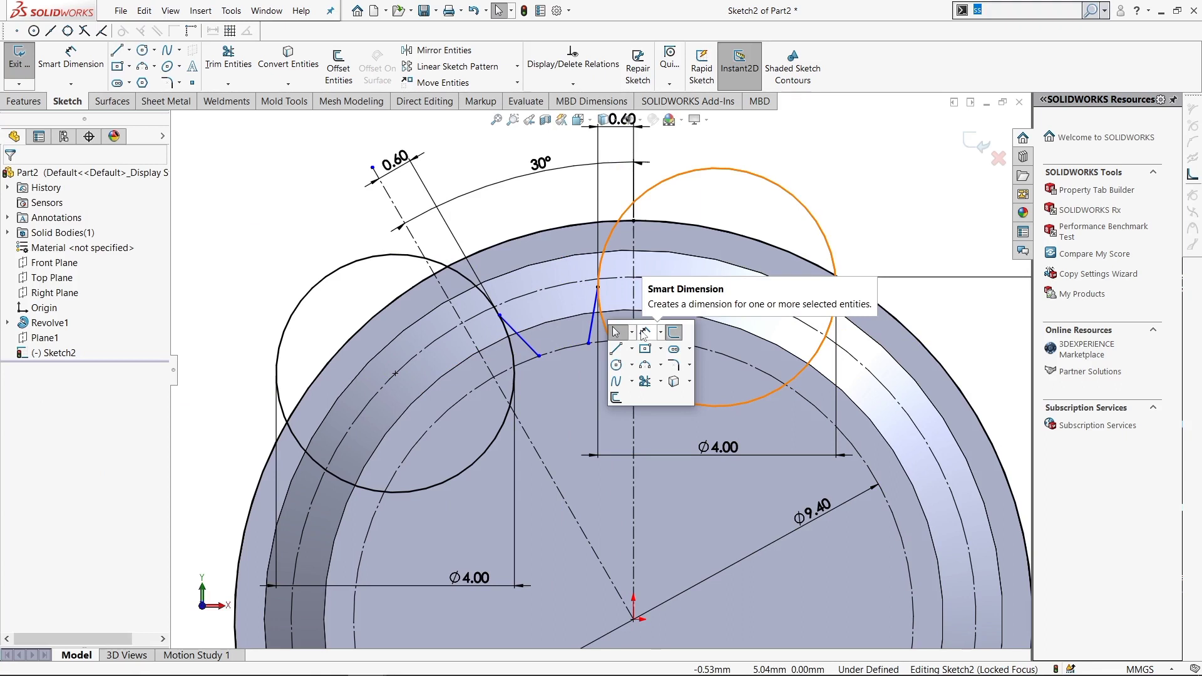
click(644, 333)
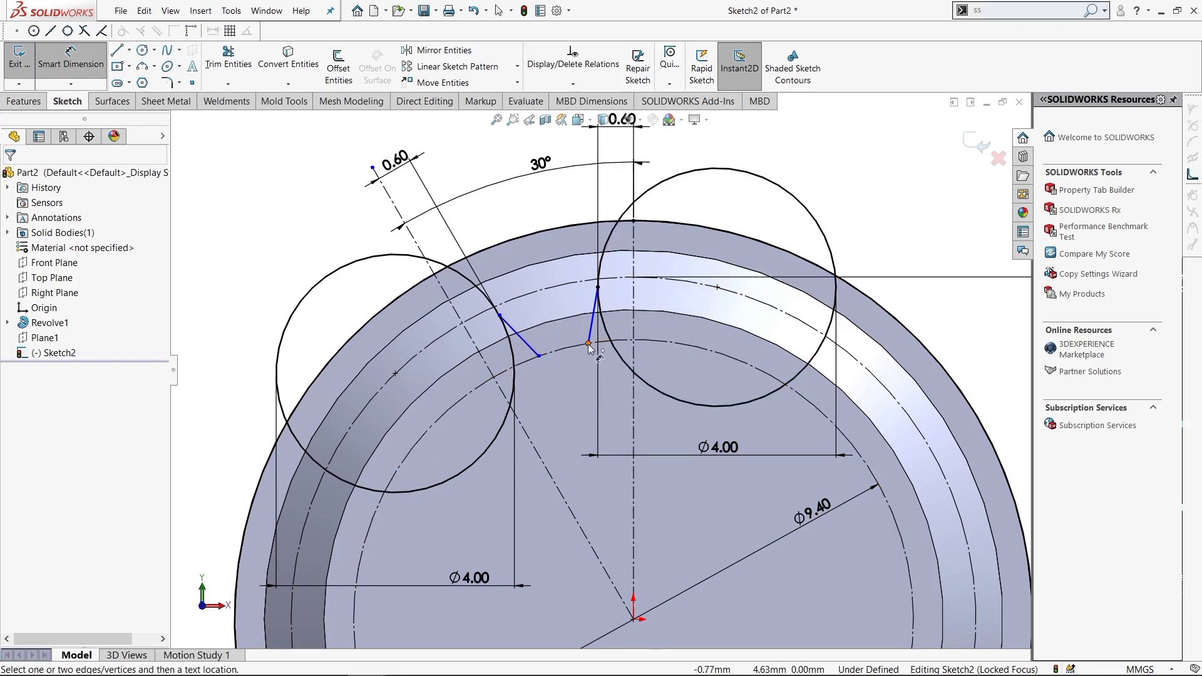
key(Escape)
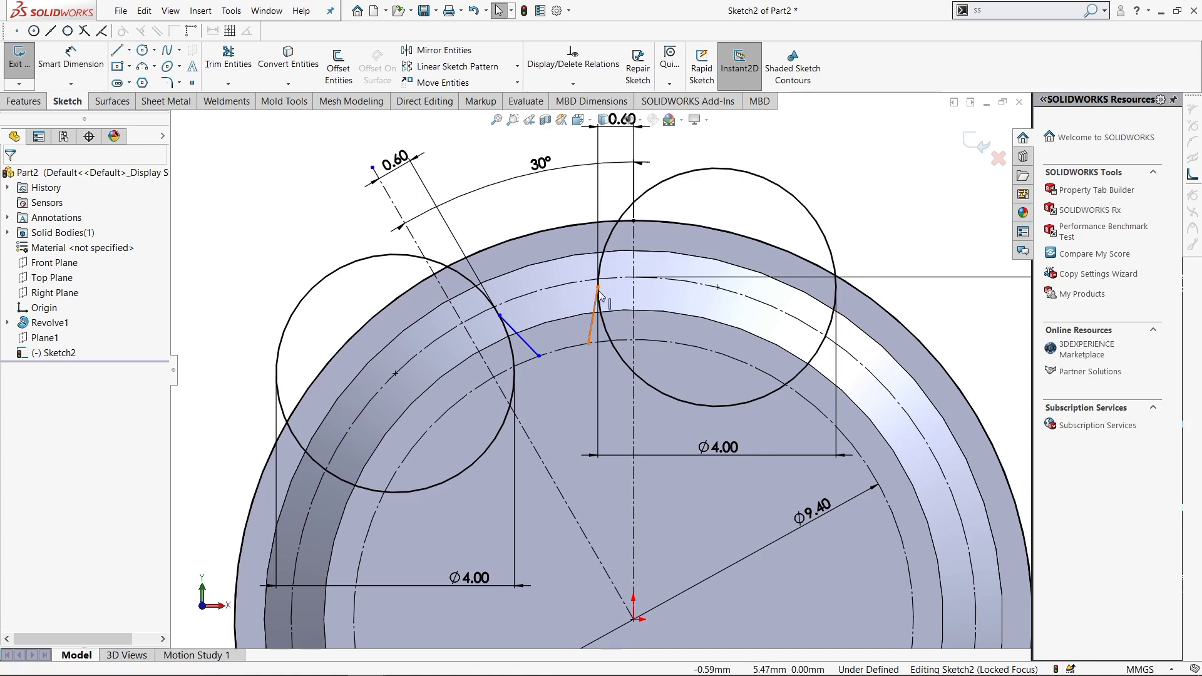
- Make the short right line tangent to its Ø4.00 circle
click(598, 288)
click(594, 313)
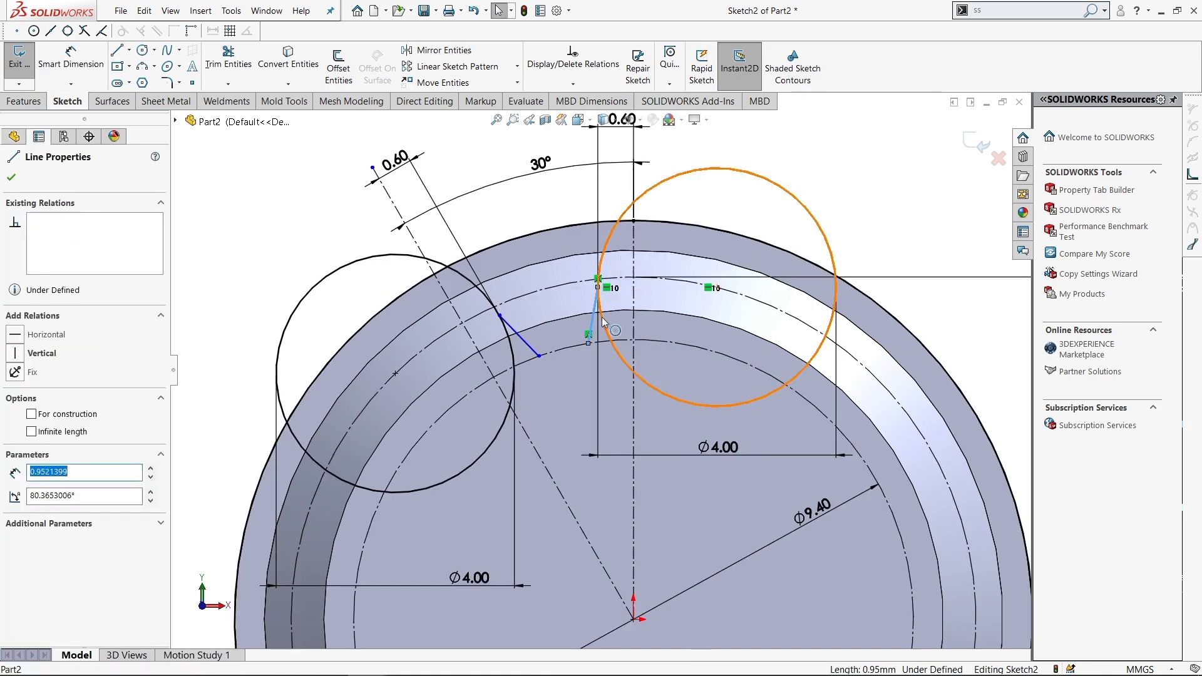
ctrl+click(594, 312)
click(14, 398)
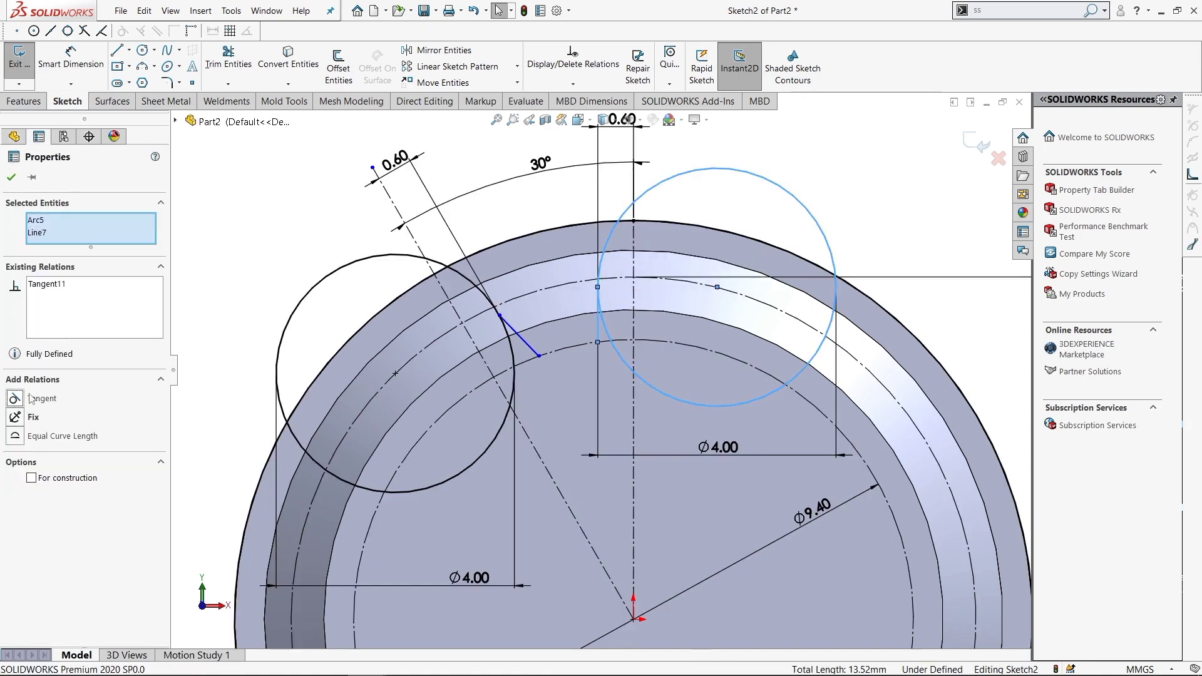
click(338, 223)
- Slide the left line's endpoint along the left circle and select its lower end
click(519, 335)
click(501, 316)
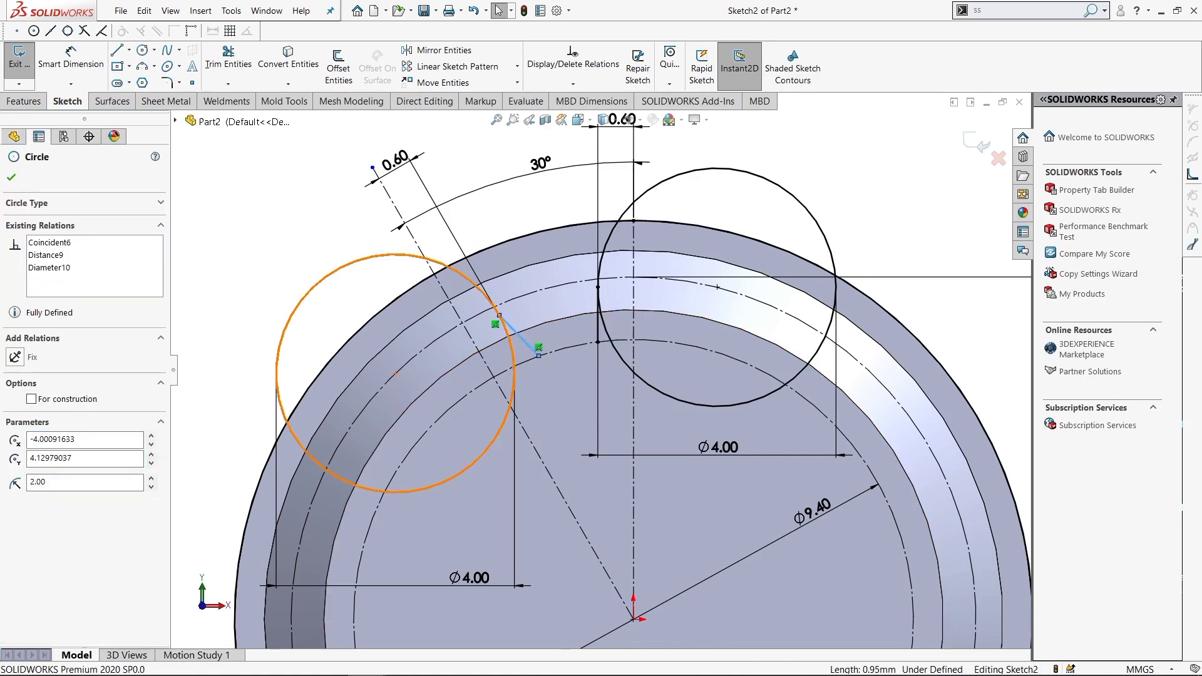
ctrl+click(517, 336)
key(Escape)
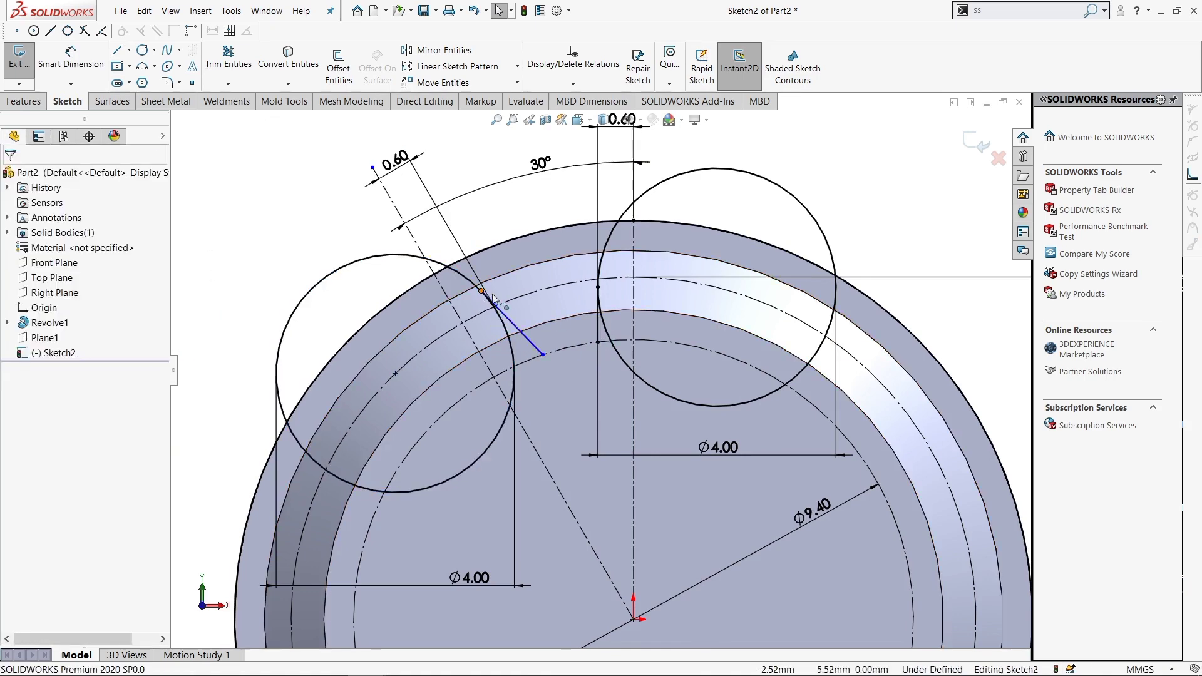
mouse_move(493, 298)
mouse_down()
mouse_move(517, 326)
mouse_move(510, 312)
mouse_up()
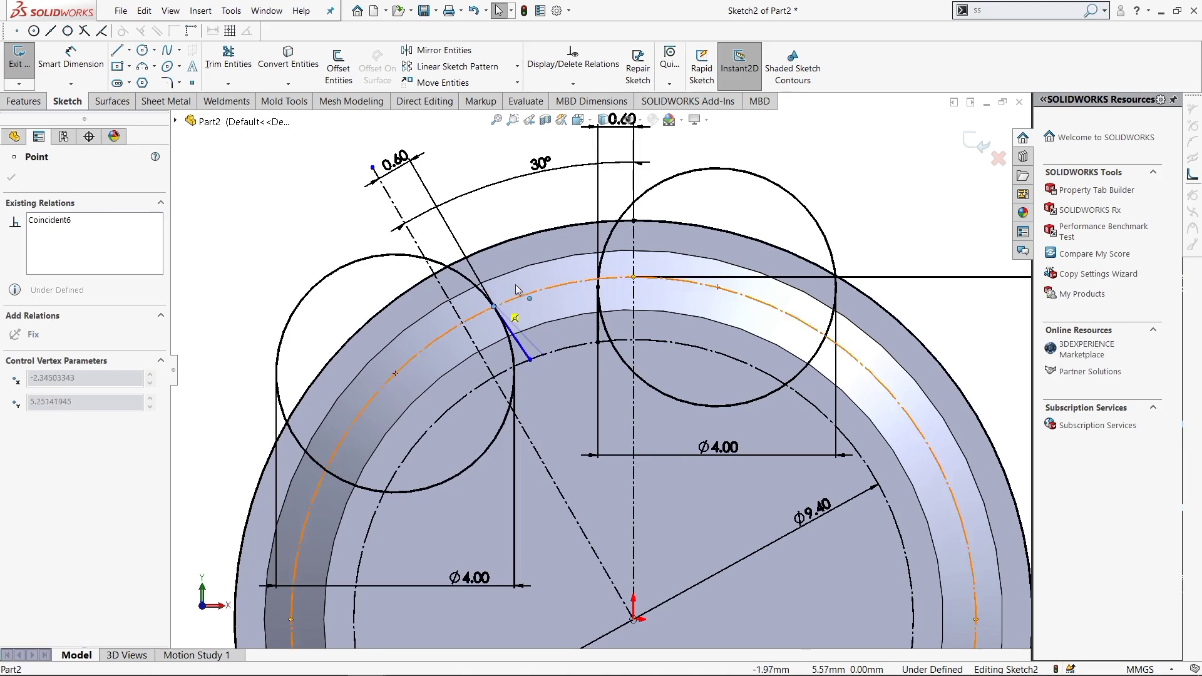
click(534, 356)
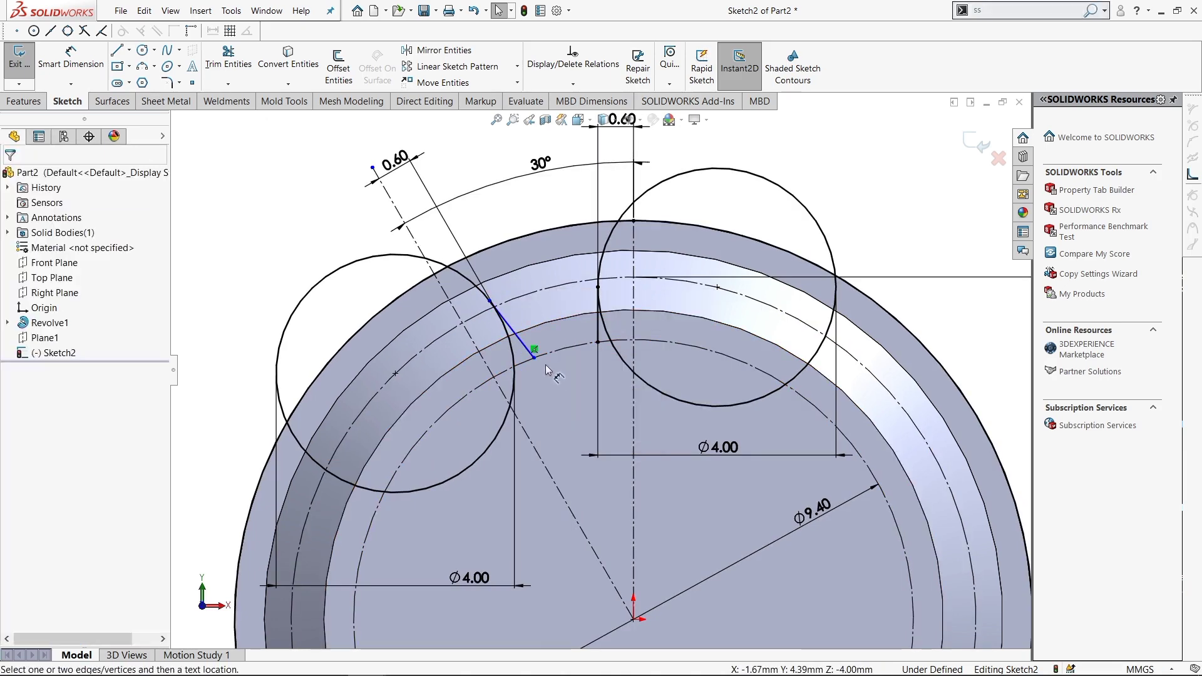
- Dimension the left short line 0.60 from the centreline
key(d)
click(546, 405)
text(0.6)
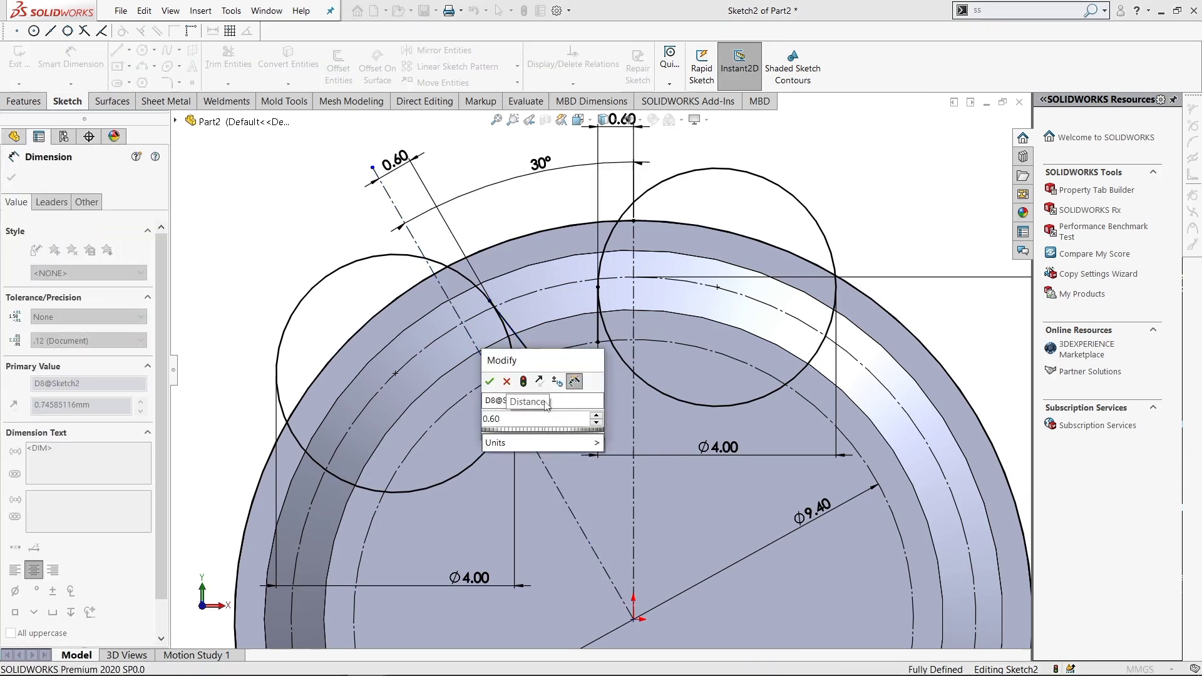
key(Return)
key(Escape)
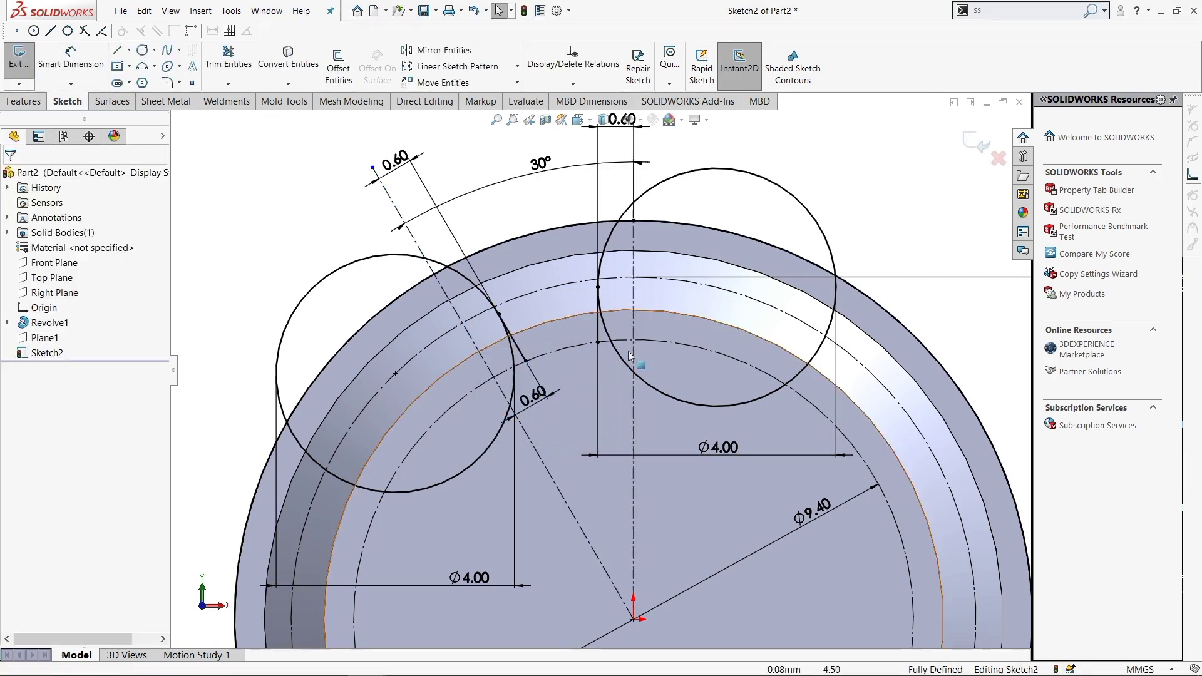
- Draw a three-point arc joining the lower ends of both short lines along the inner circle
key(s)
click(651, 392)
click(525, 361)
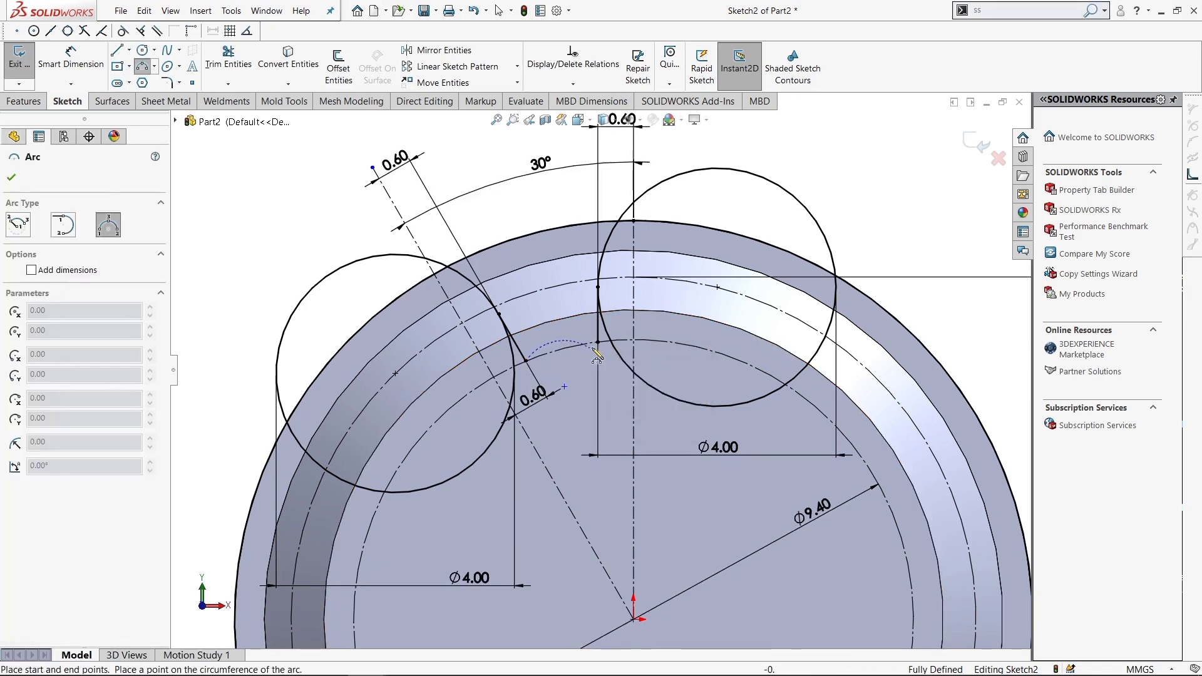
click(578, 350)
key(Escape)
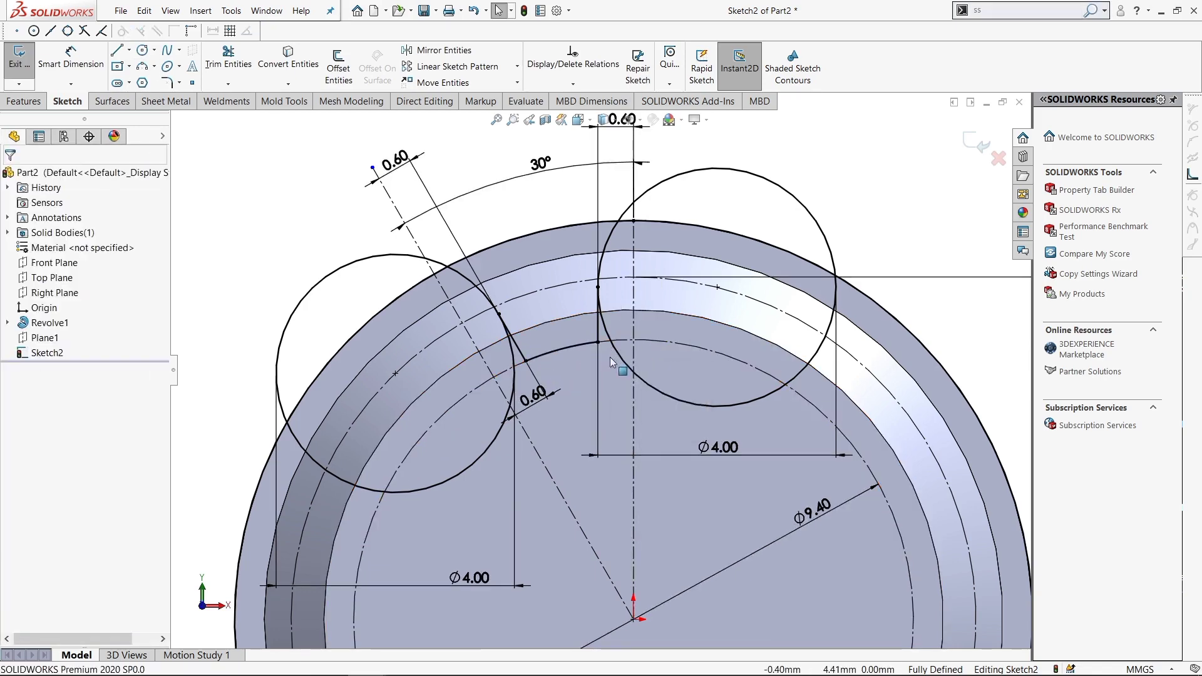
- Power-trim the excess parts of the right and left Ø4.00 circles, leaving the tooth-gap outline
key(s)
click(657, 413)
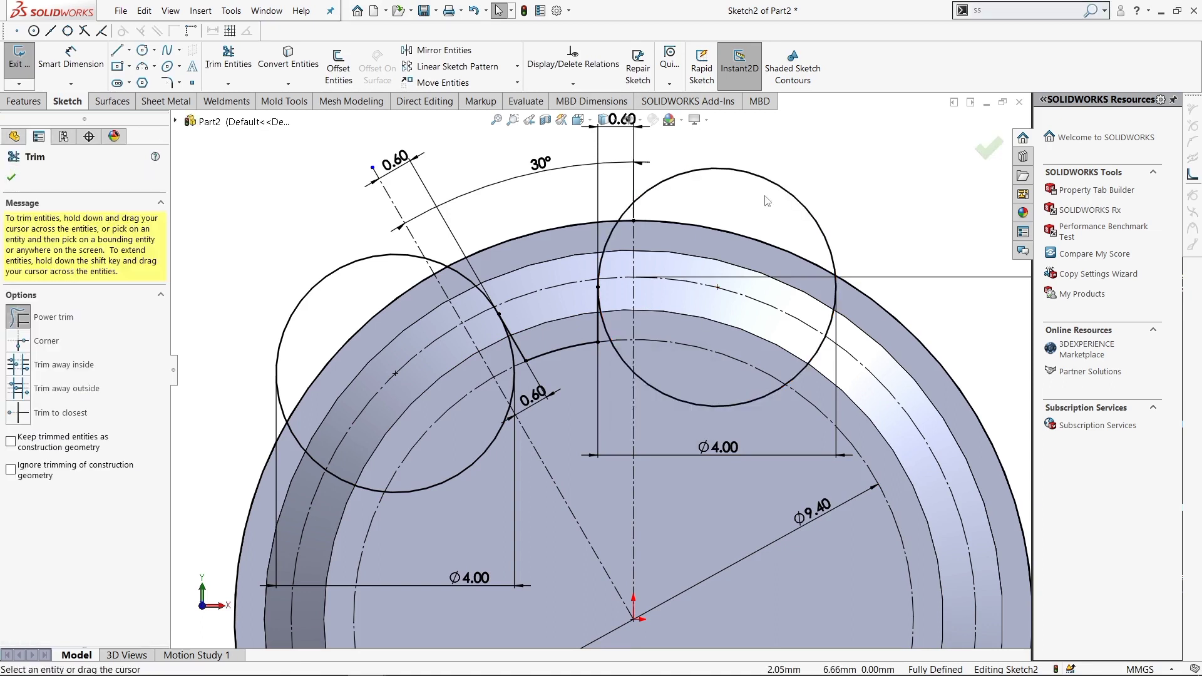
mouse_move(720, 150)
mouse_down()
mouse_move(738, 246)
mouse_move(764, 279)
mouse_up()
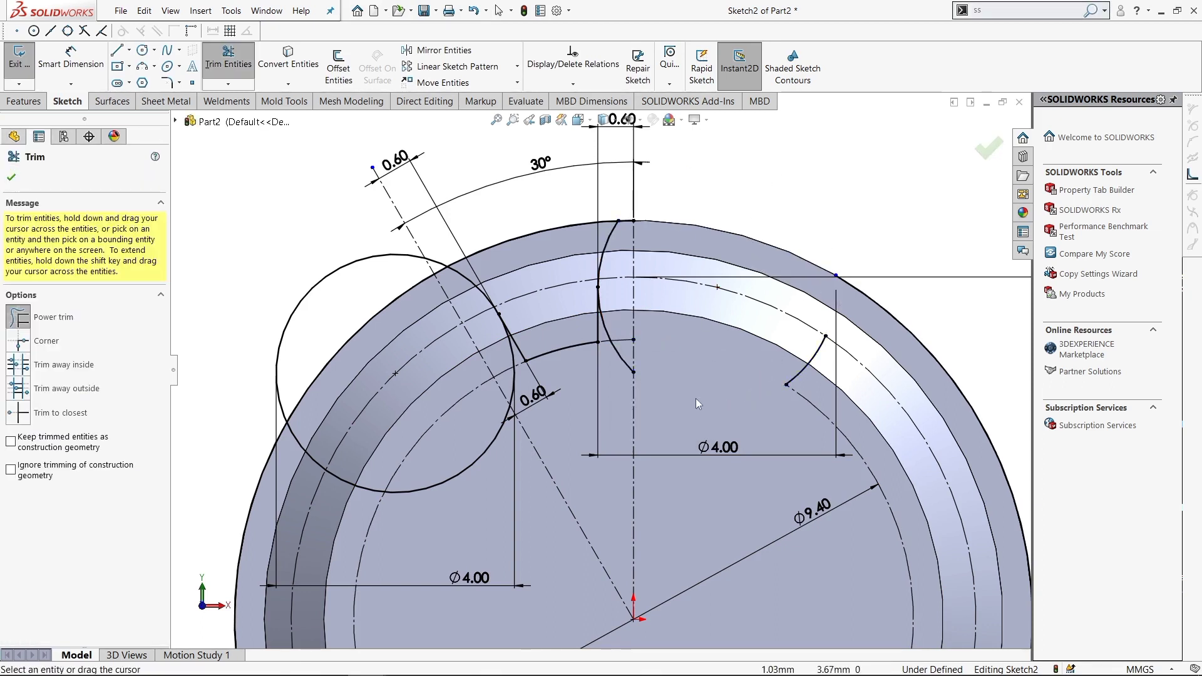
drag(612, 351, 624, 314)
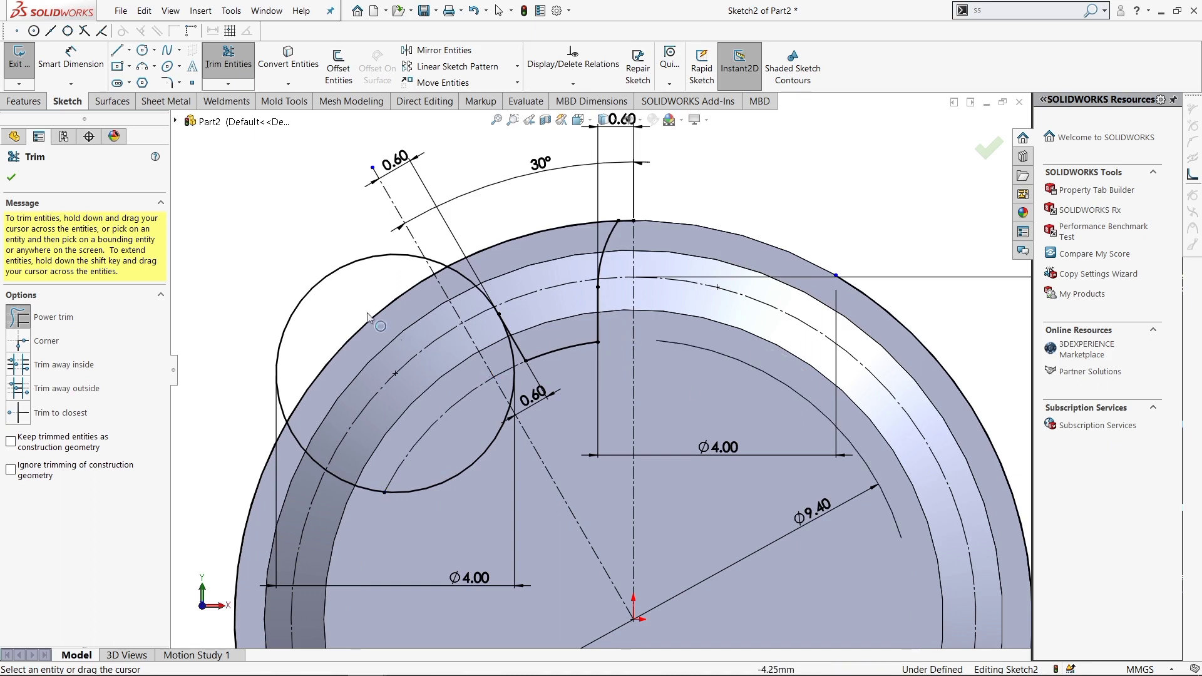
mouse_move(368, 315)
mouse_down()
mouse_move(375, 422)
mouse_move(462, 484)
mouse_move(351, 383)
mouse_up()
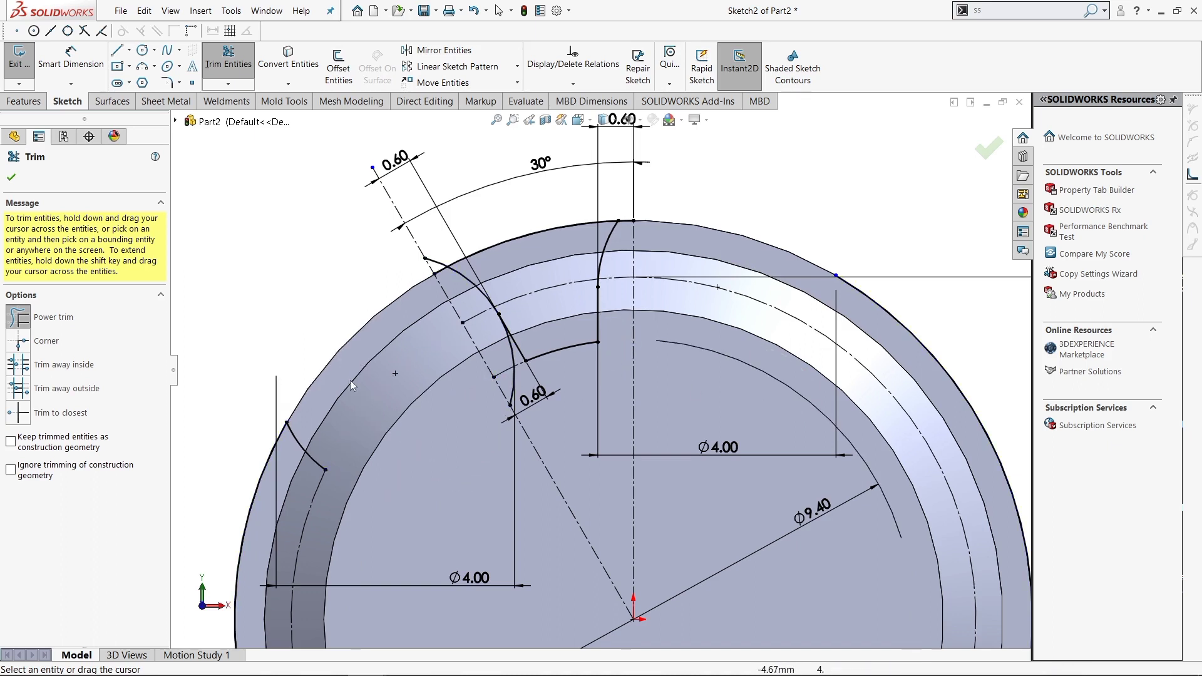
scroll(575, 337, down, 3)
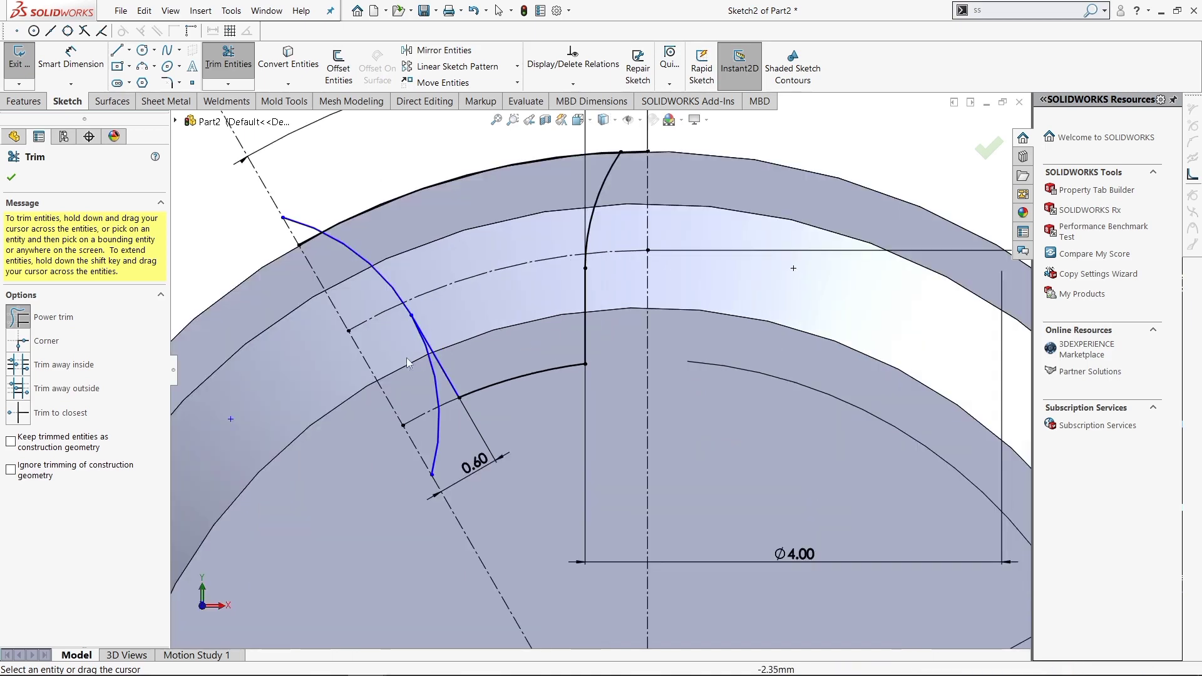
scroll(420, 367, up, 2)
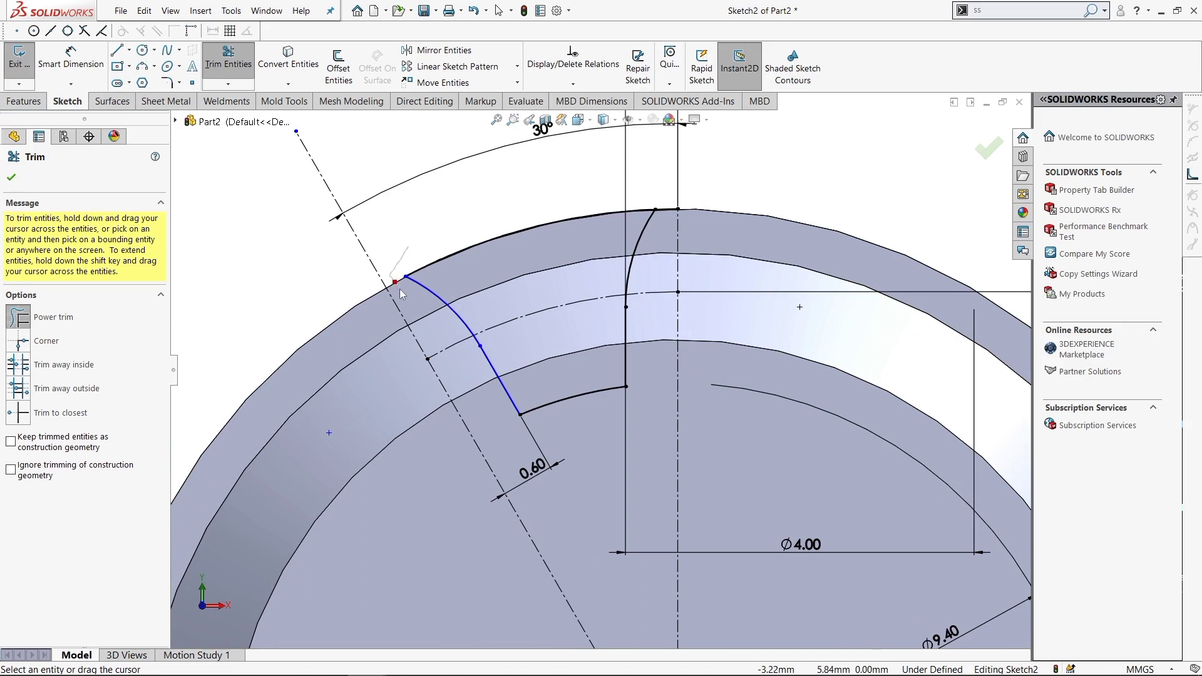
- Dimension the left arc with a 2.00 radius
key(s)
click(717, 257)
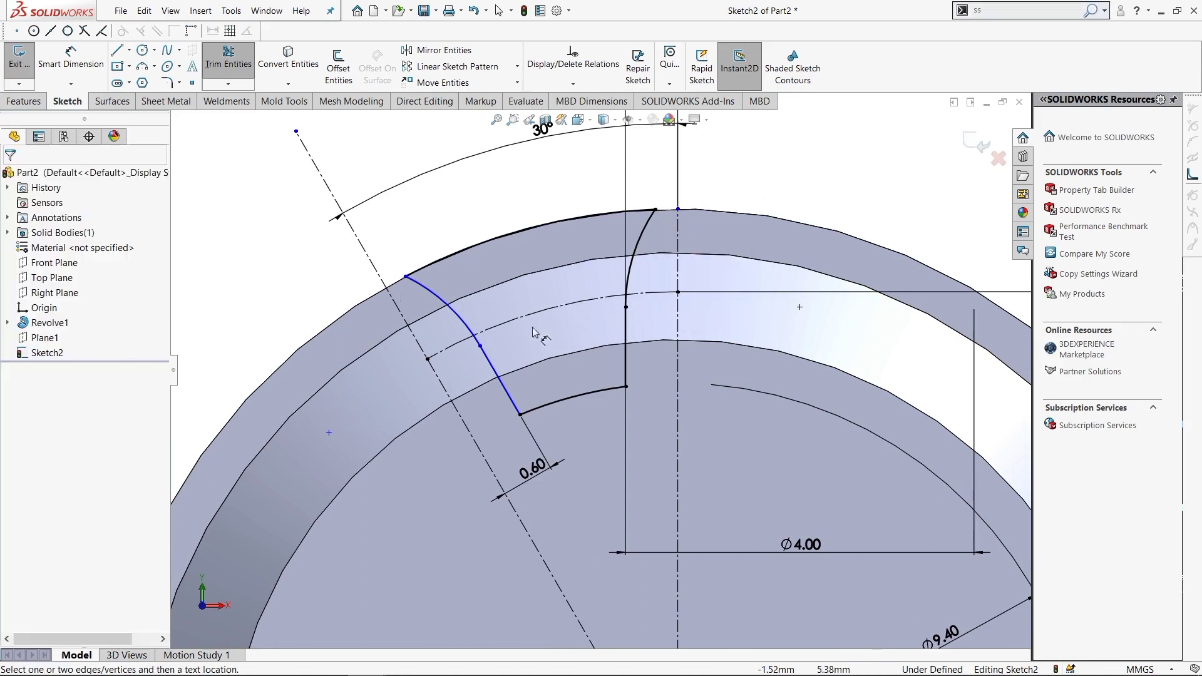
click(466, 326)
click(344, 391)
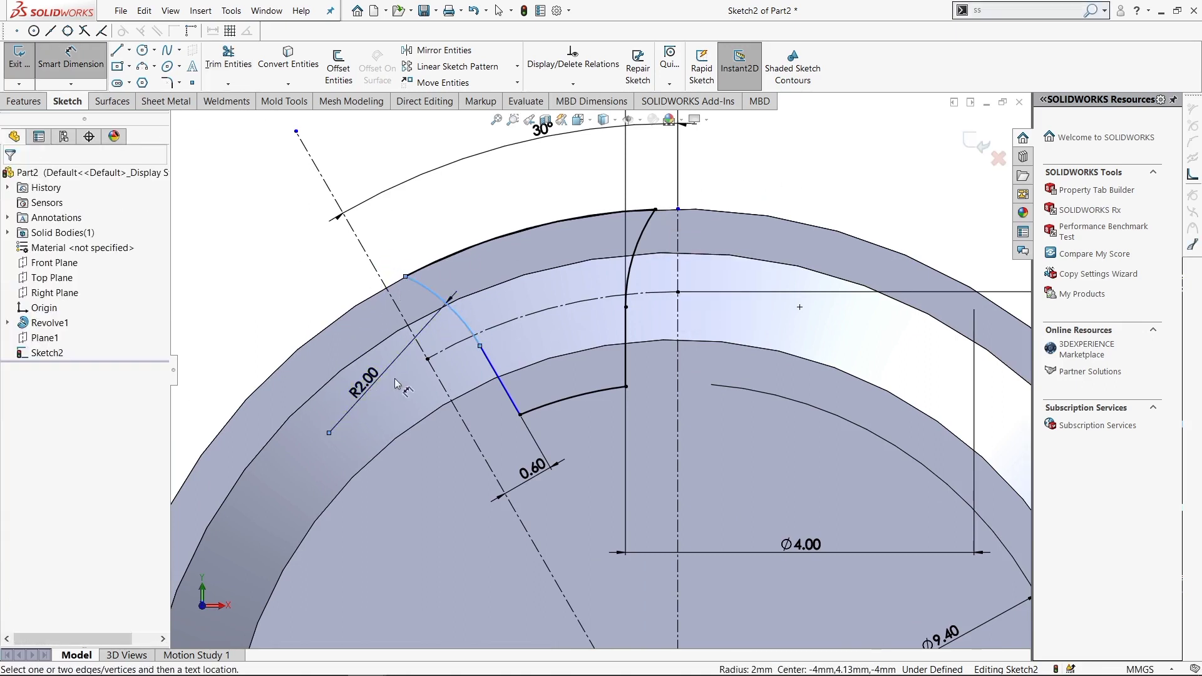
click(317, 368)
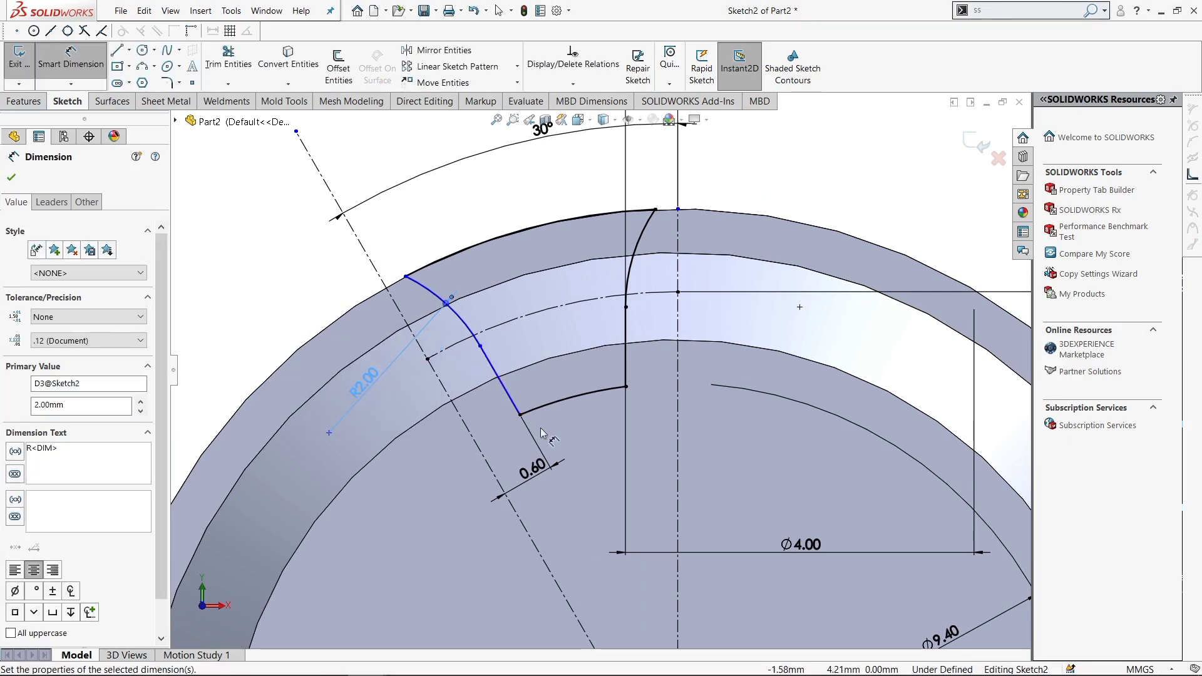
- Abandon an over-defining line dimension and reshape the flank arc by dragging a point
click(504, 388)
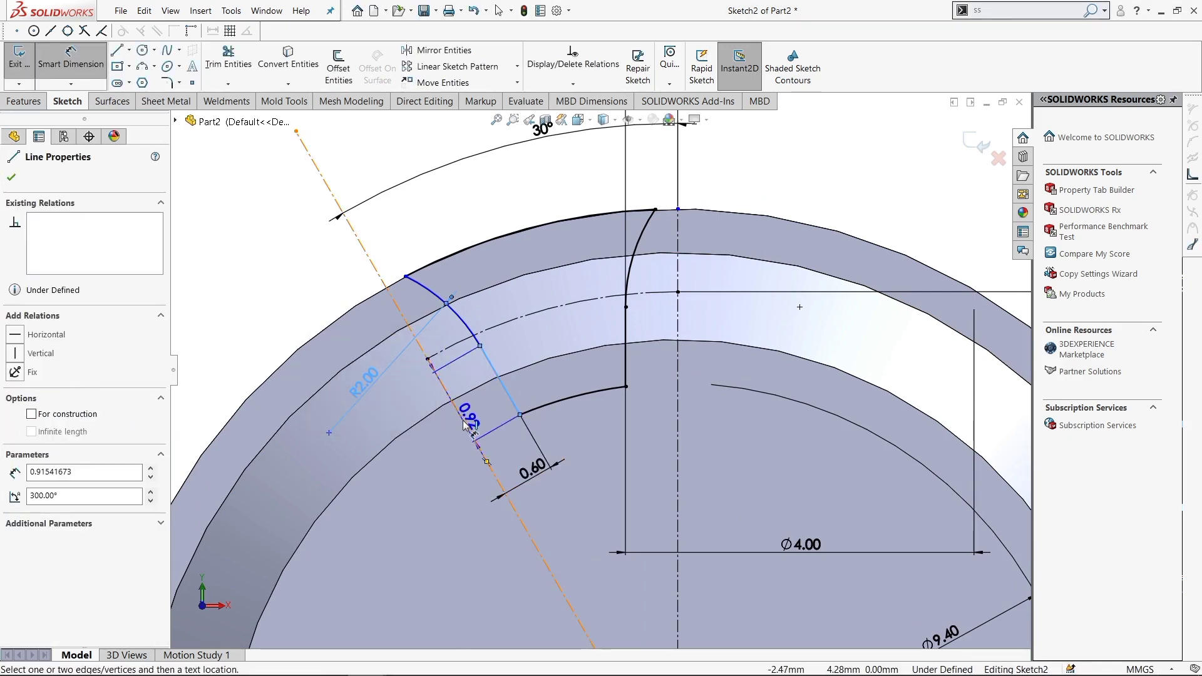
click(466, 426)
click(369, 238)
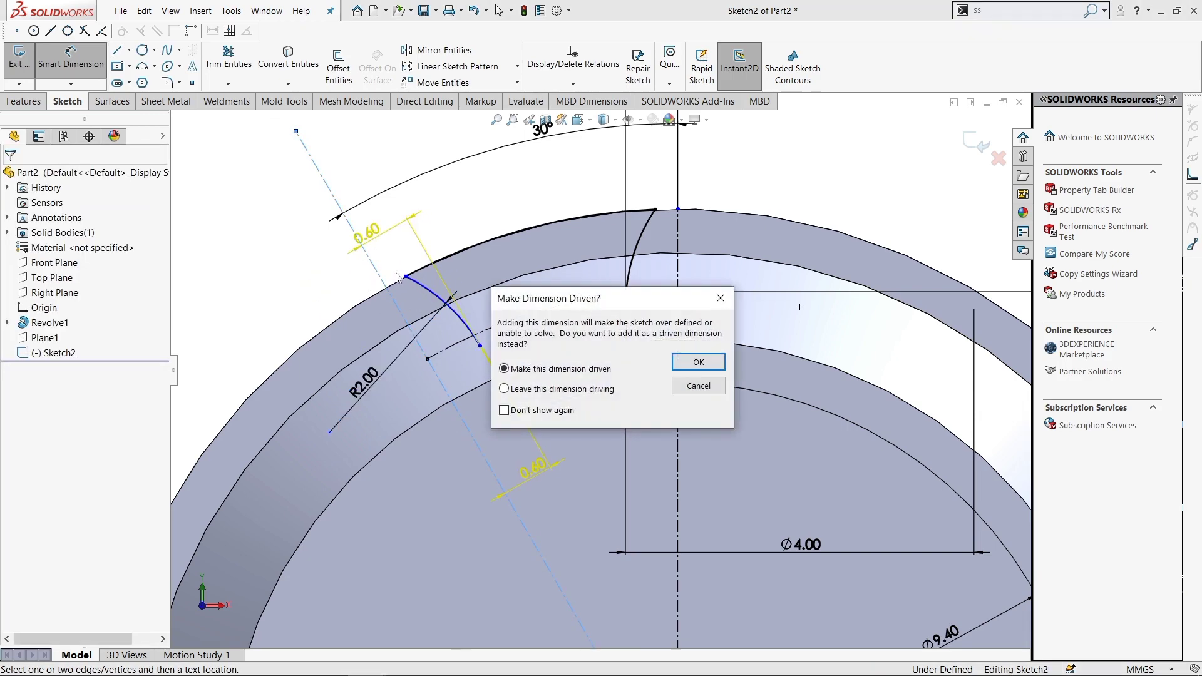
key(Escape)
key(Escape)
click(499, 369)
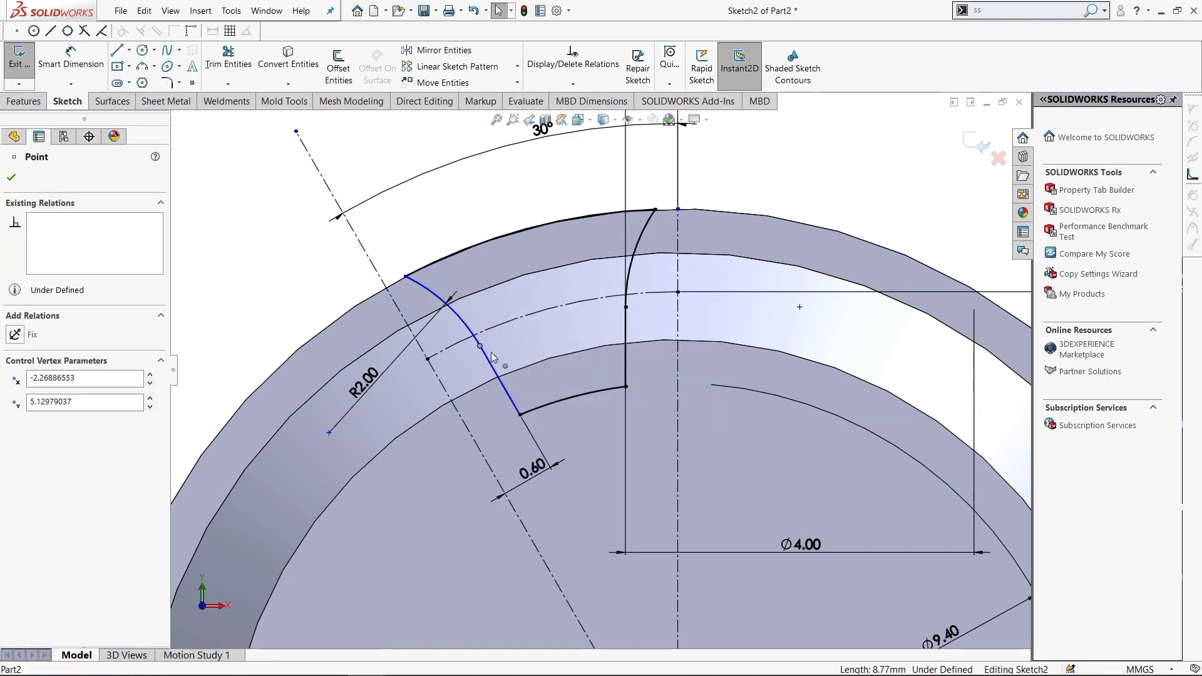
drag(498, 369, 485, 346)
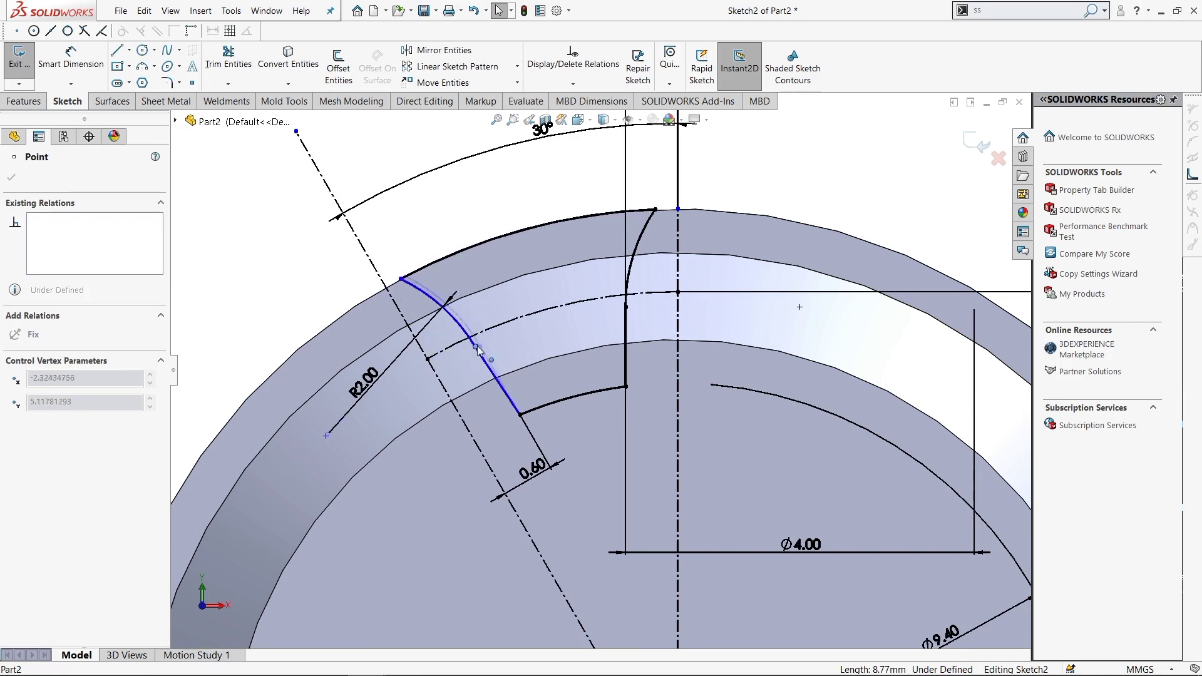
- Dimension the arc's upper endpoint 0.60 from the centerline
key(s)
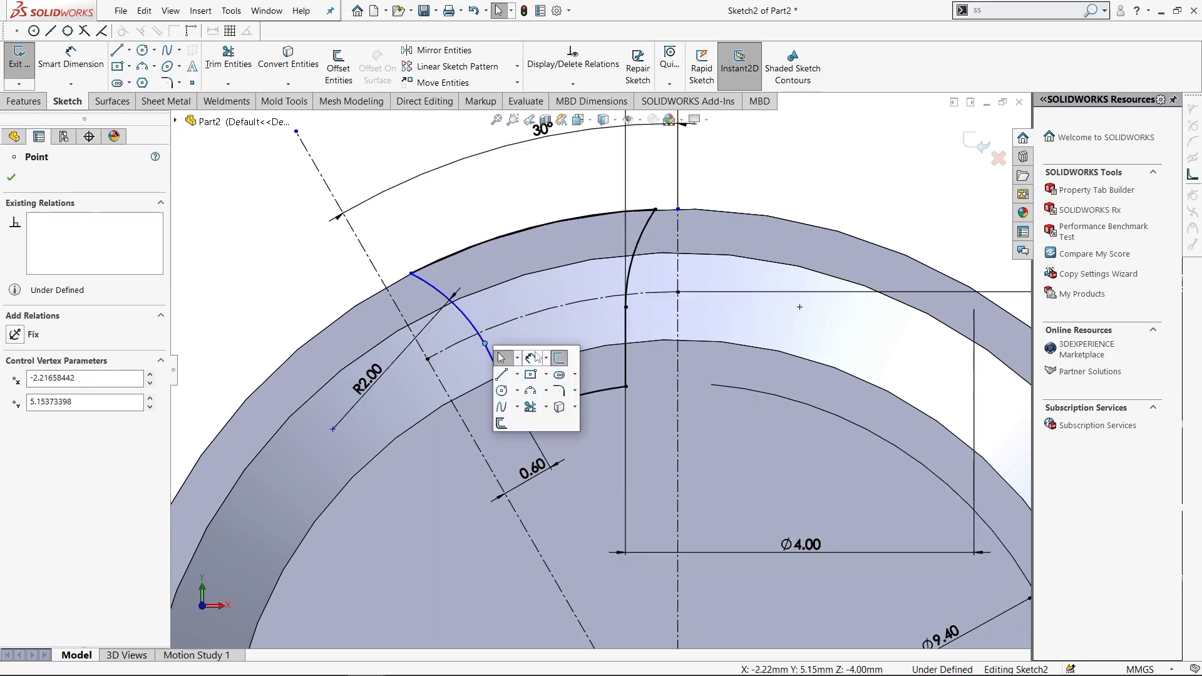
click(502, 354)
click(420, 351)
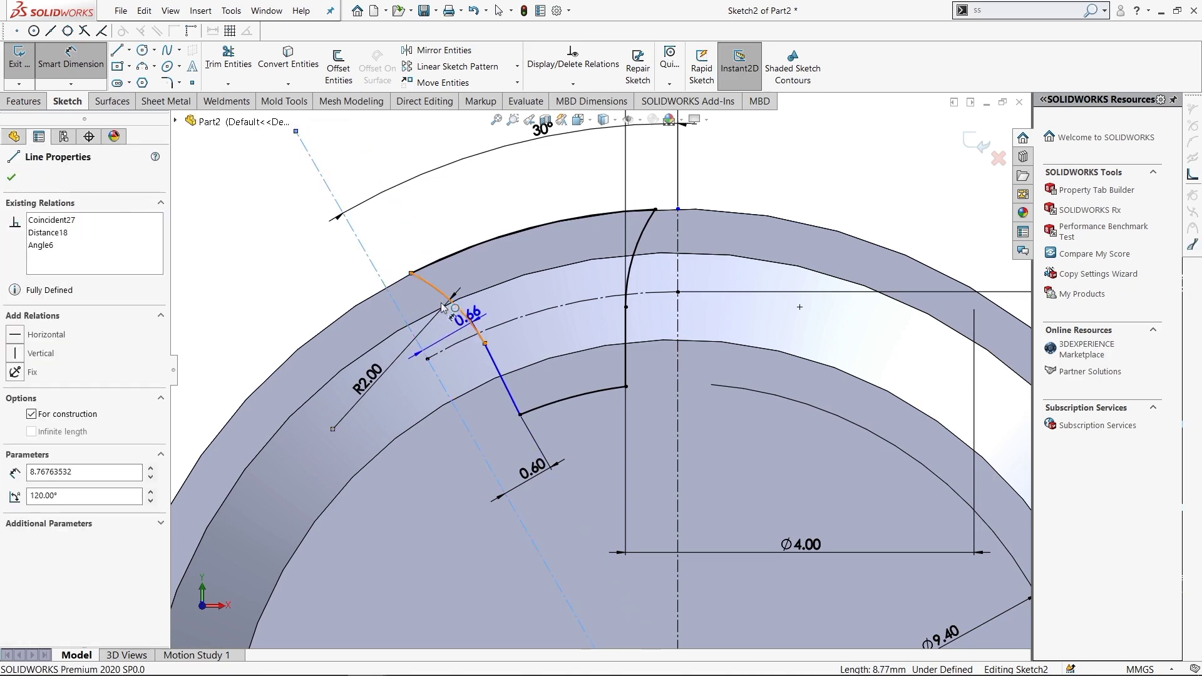
click(412, 274)
click(397, 241)
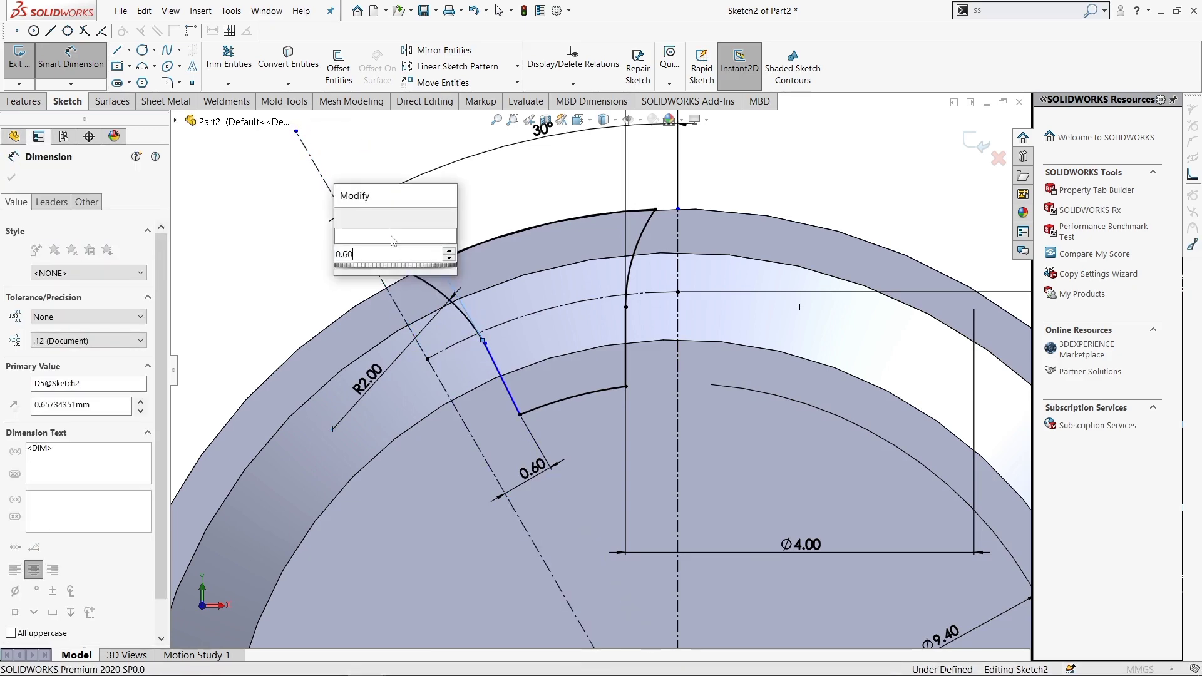
text(0.6)
key(Return)
key(Escape)
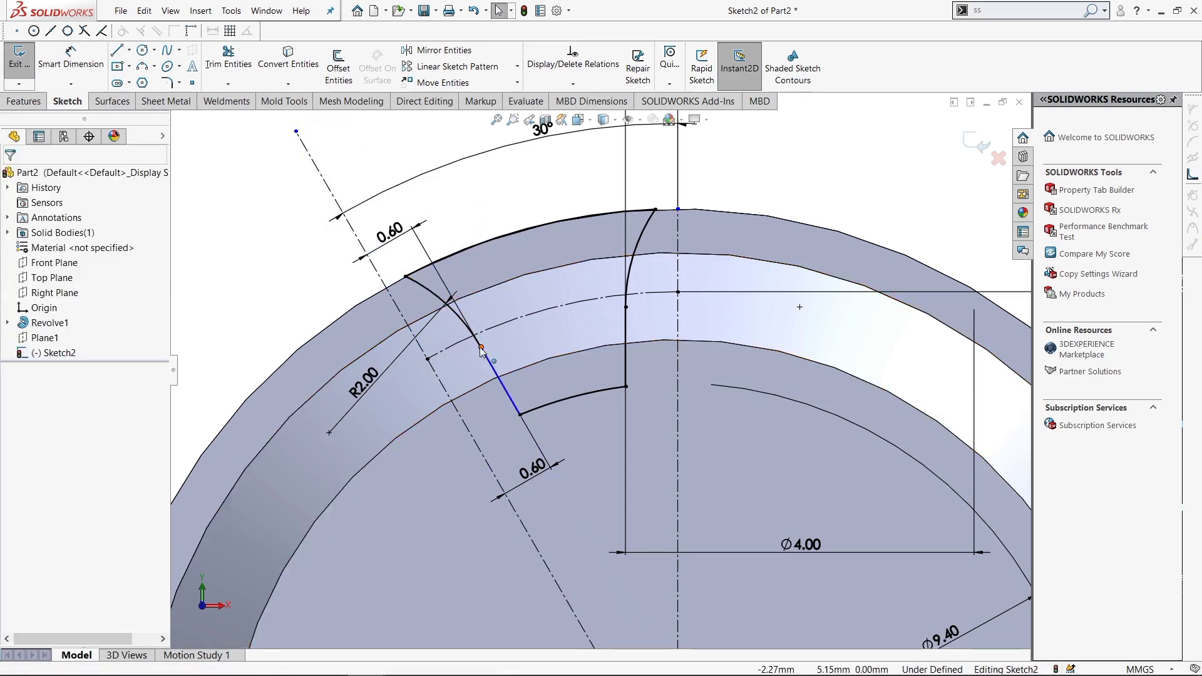
- Make the flank arc tangent to the straight flank line
click(498, 379)
ctrl+click(429, 336)
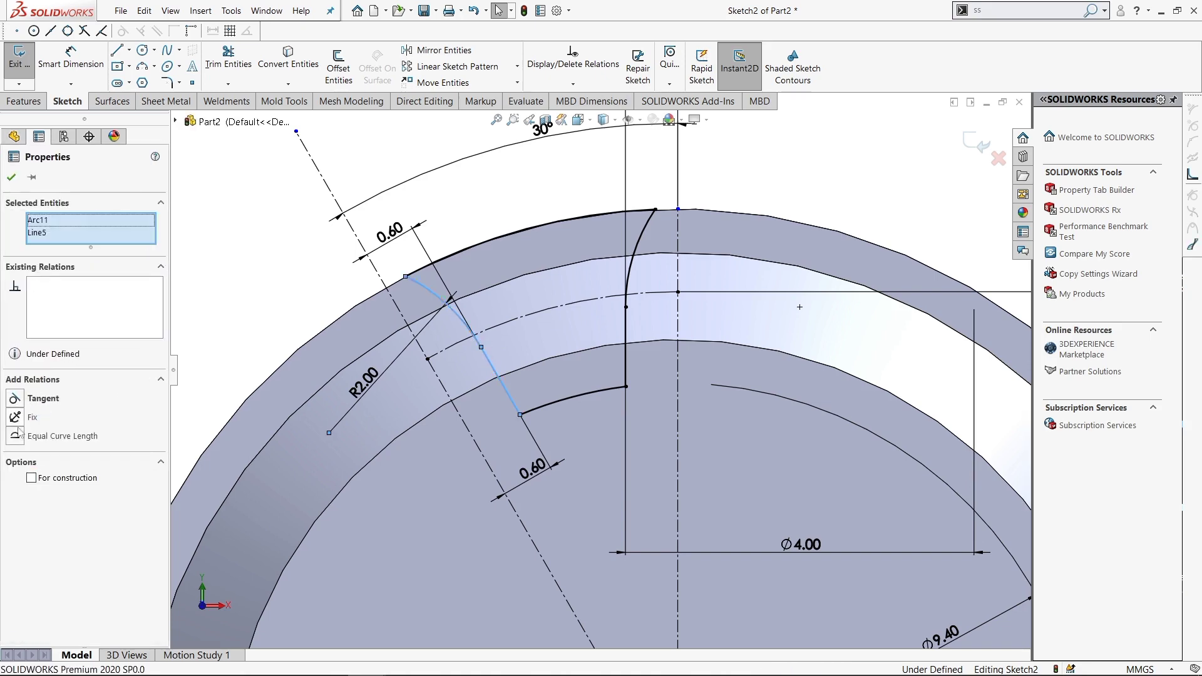
click(43, 398)
key(Escape)
- Check the 30° angle dimension and exit the sketch back to the part
scroll(623, 369, up, 2)
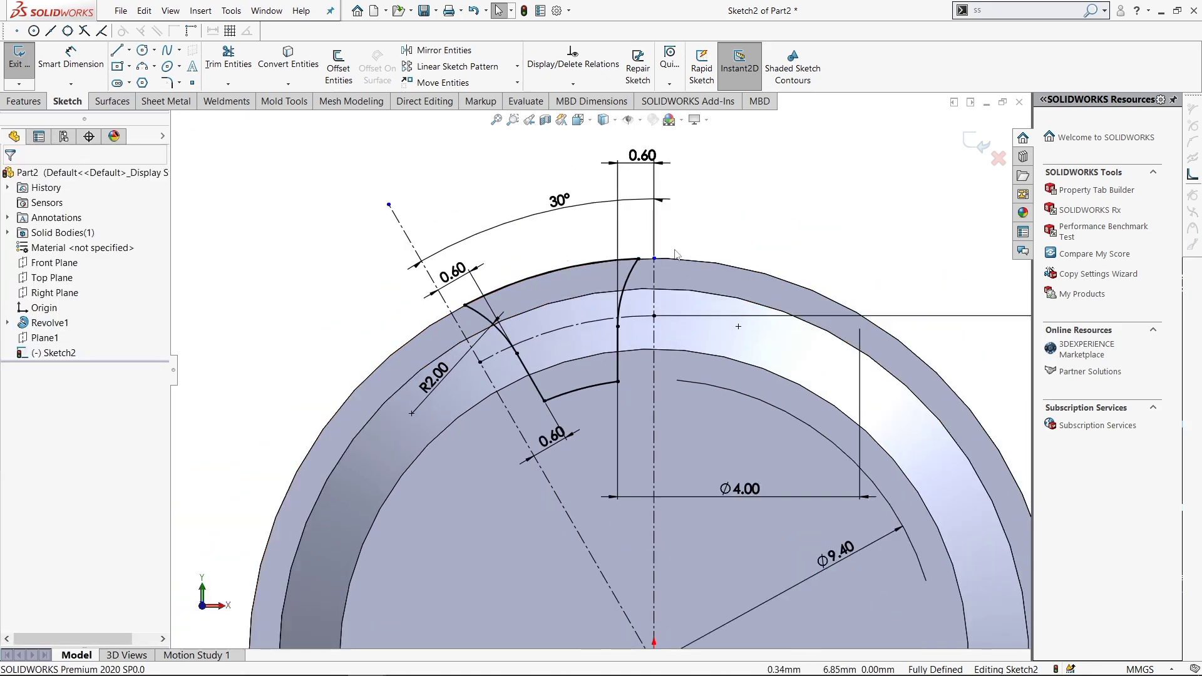
scroll(675, 254, down, 1)
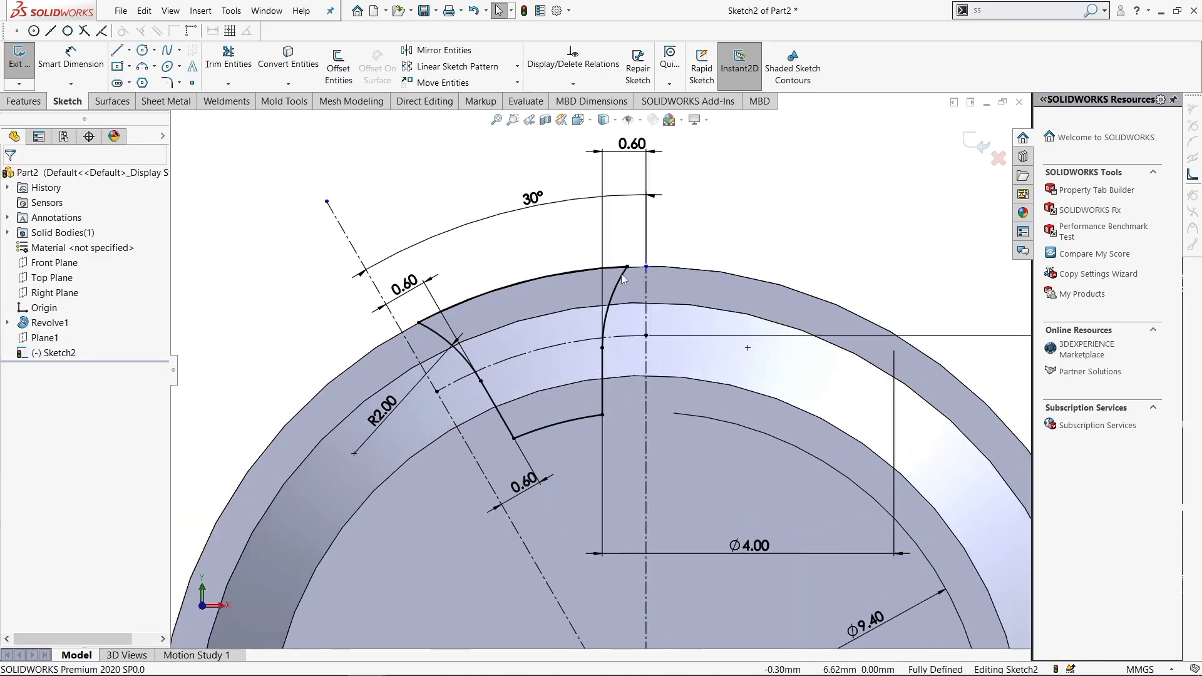
scroll(541, 252, up, 1)
click(542, 232)
scroll(537, 254, up, 2)
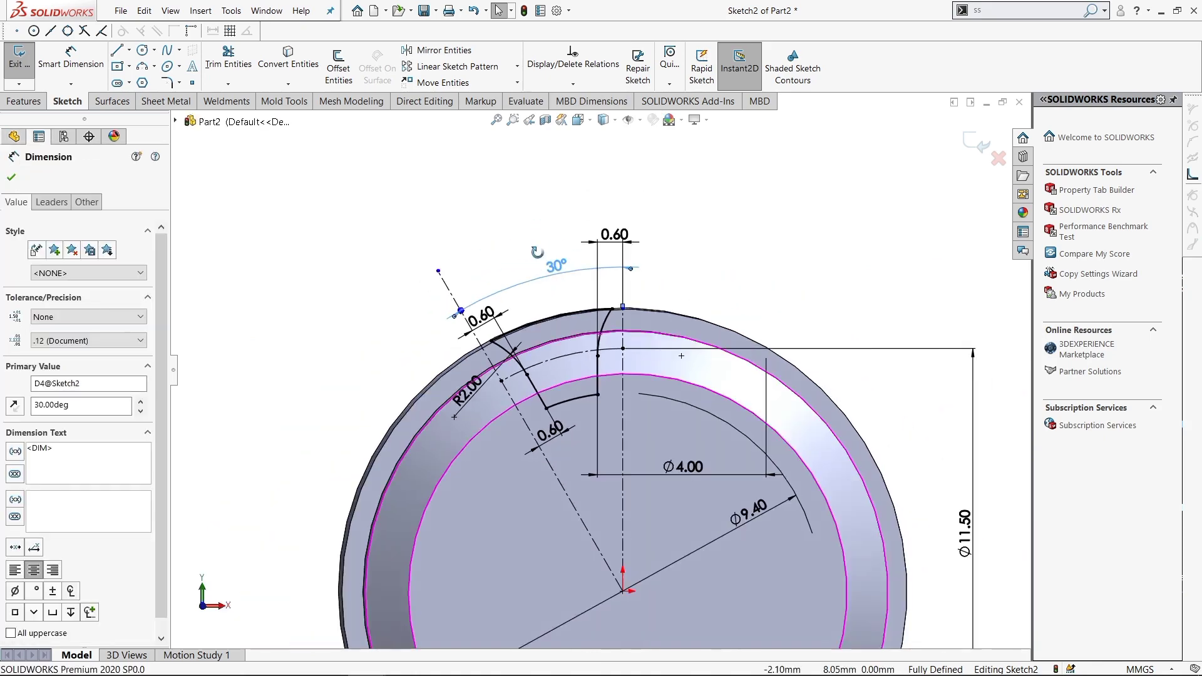
key(Escape)
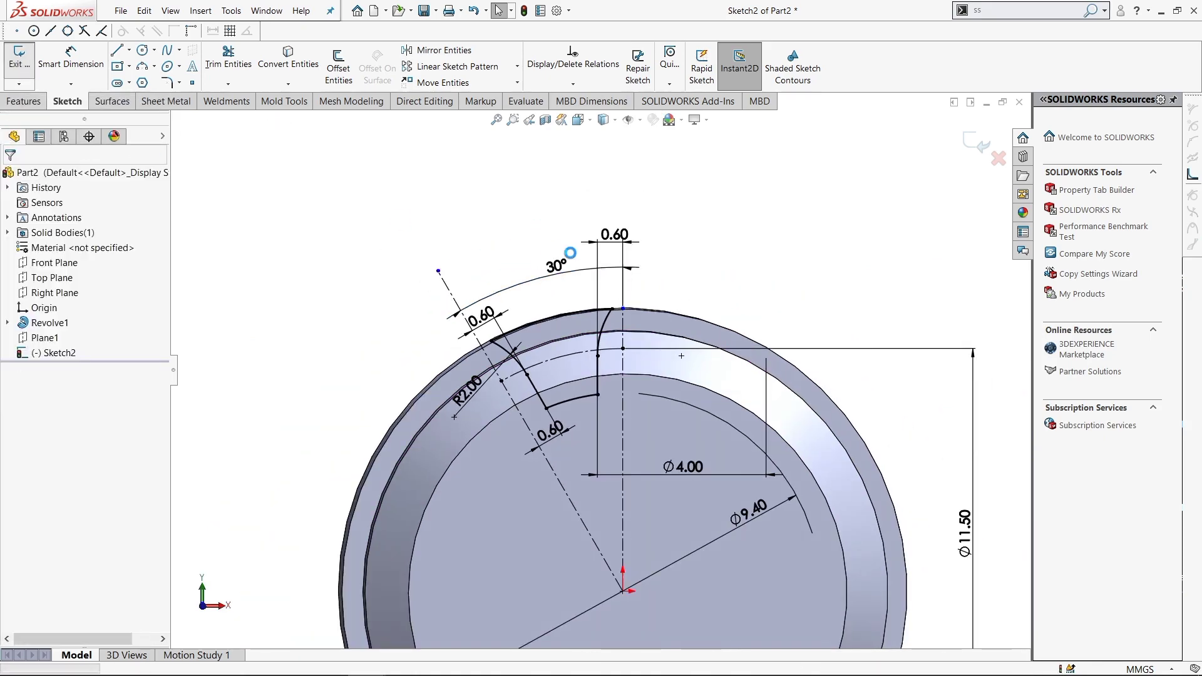
click(20, 74)
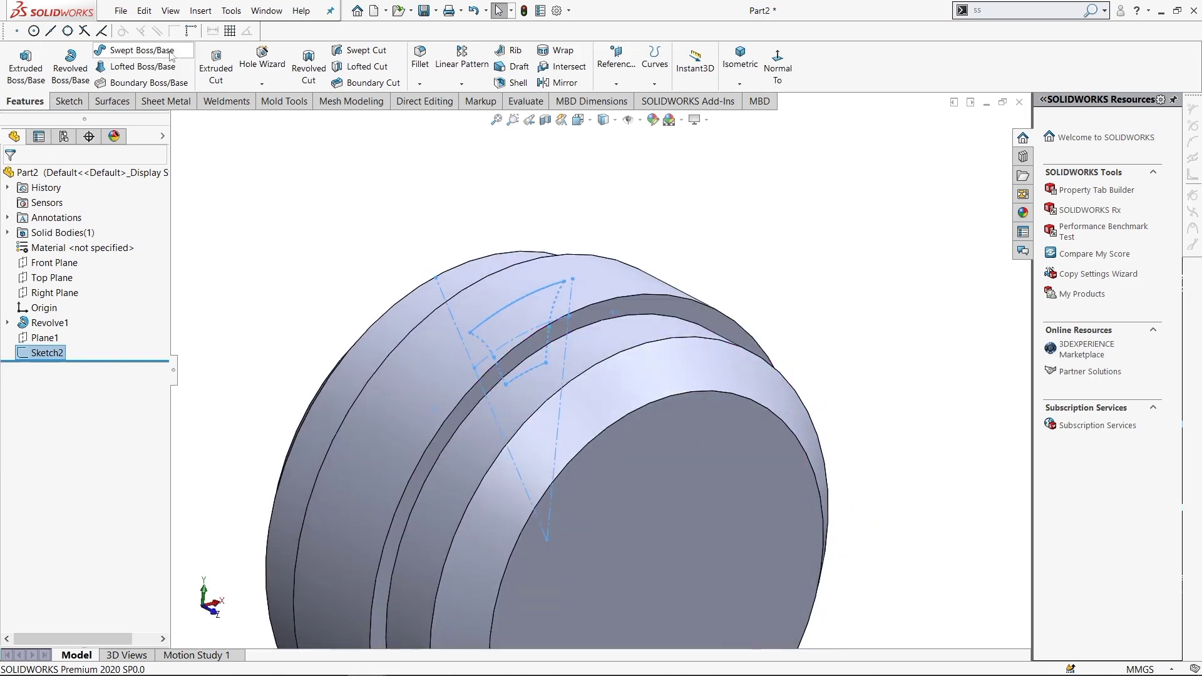
- Extruded-cut the tooth-gap profile into the body as Cut-Extrude1, then choose Circular Pattern
click(216, 65)
click(47, 262)
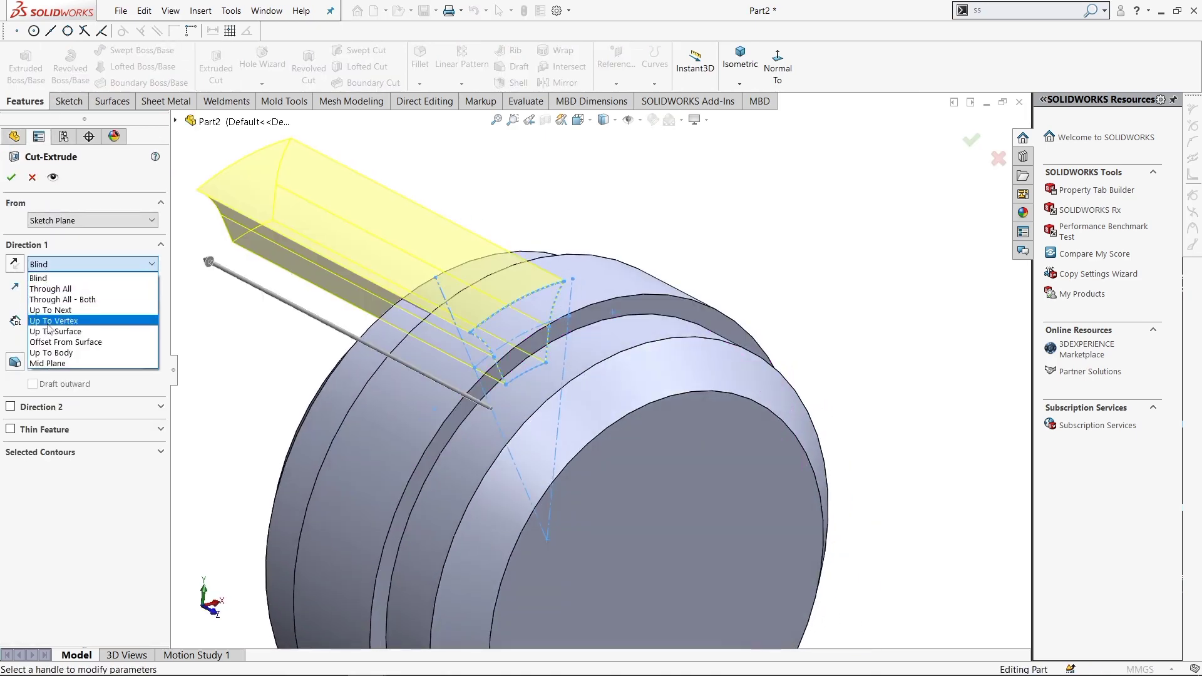
click(43, 358)
click(10, 179)
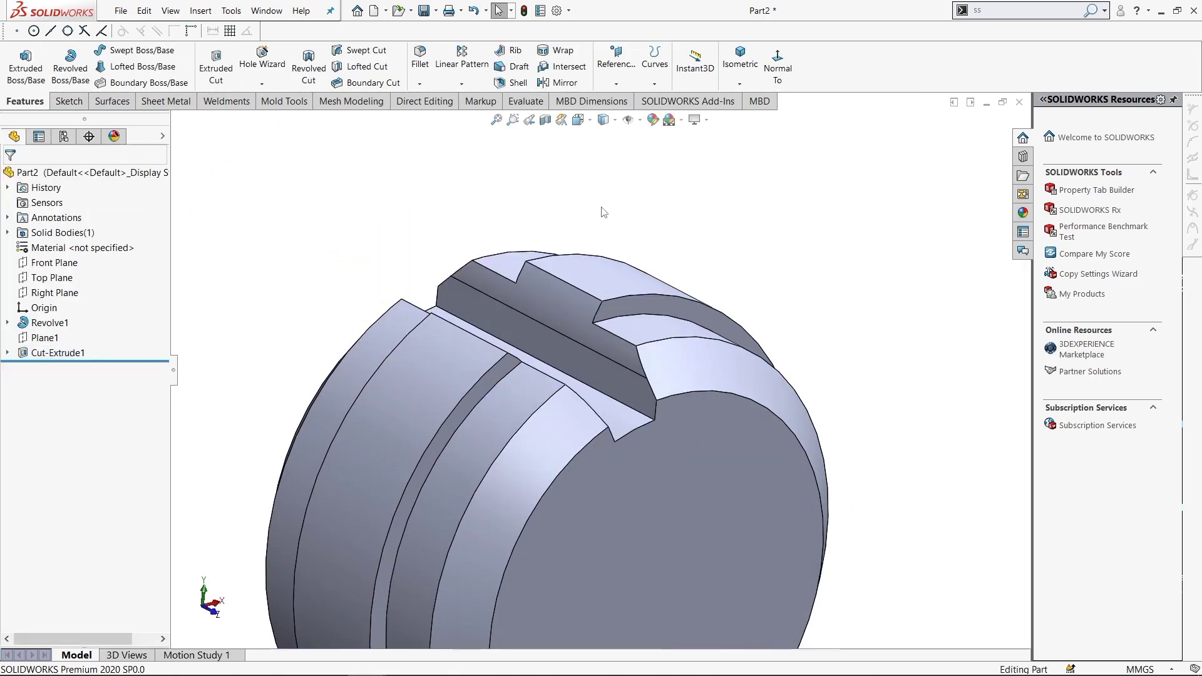
mouse_move(604, 209)
middle_down()
mouse_move(564, 191)
mouse_move(572, 205)
middle_up()
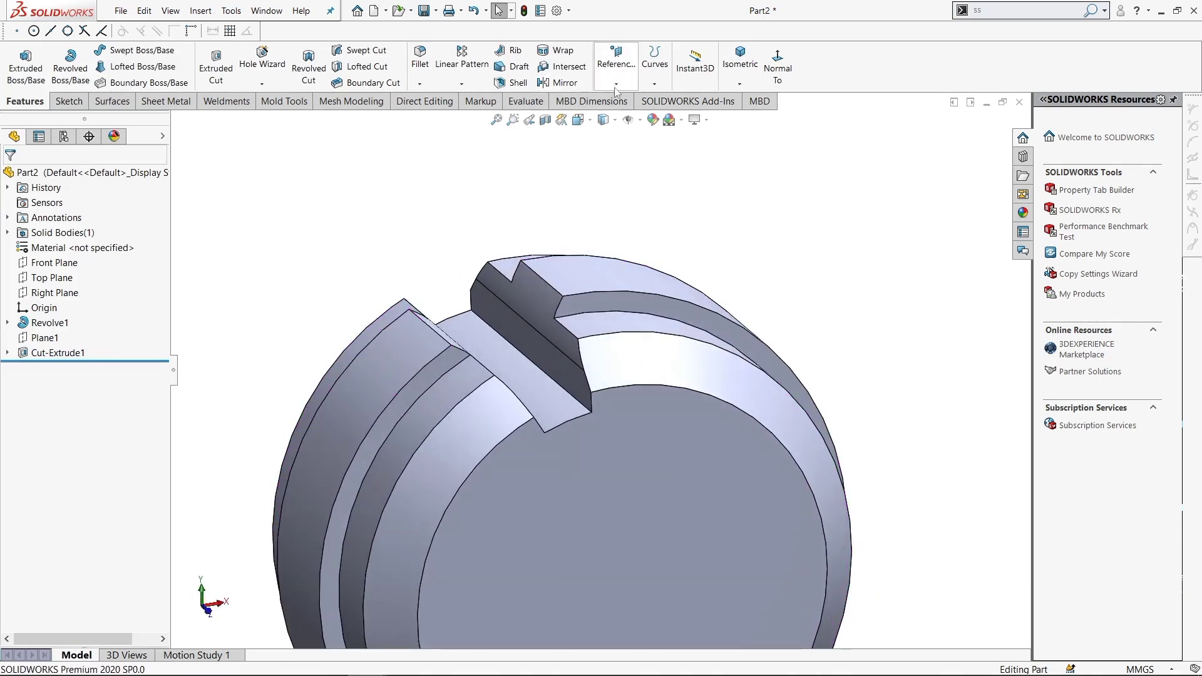
click(469, 86)
click(467, 117)
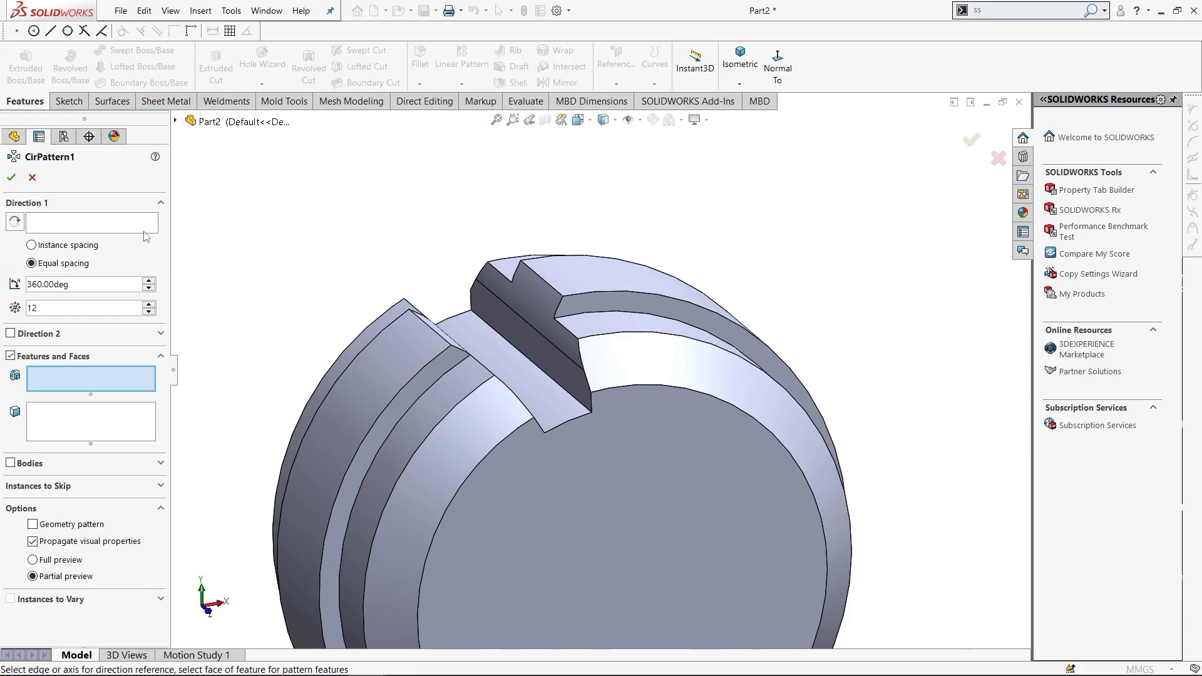
- Circular-pattern Cut-Extrude1 12 times about the outer circular edge, then start a sketch on the front face
click(175, 121)
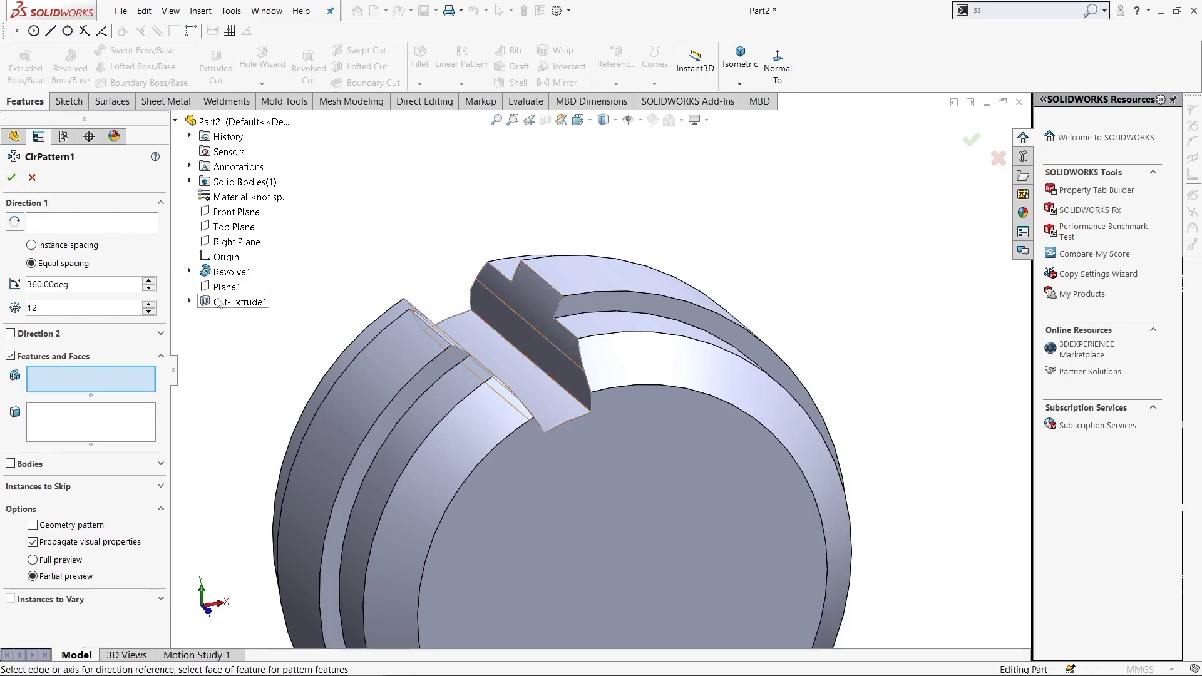
click(554, 335)
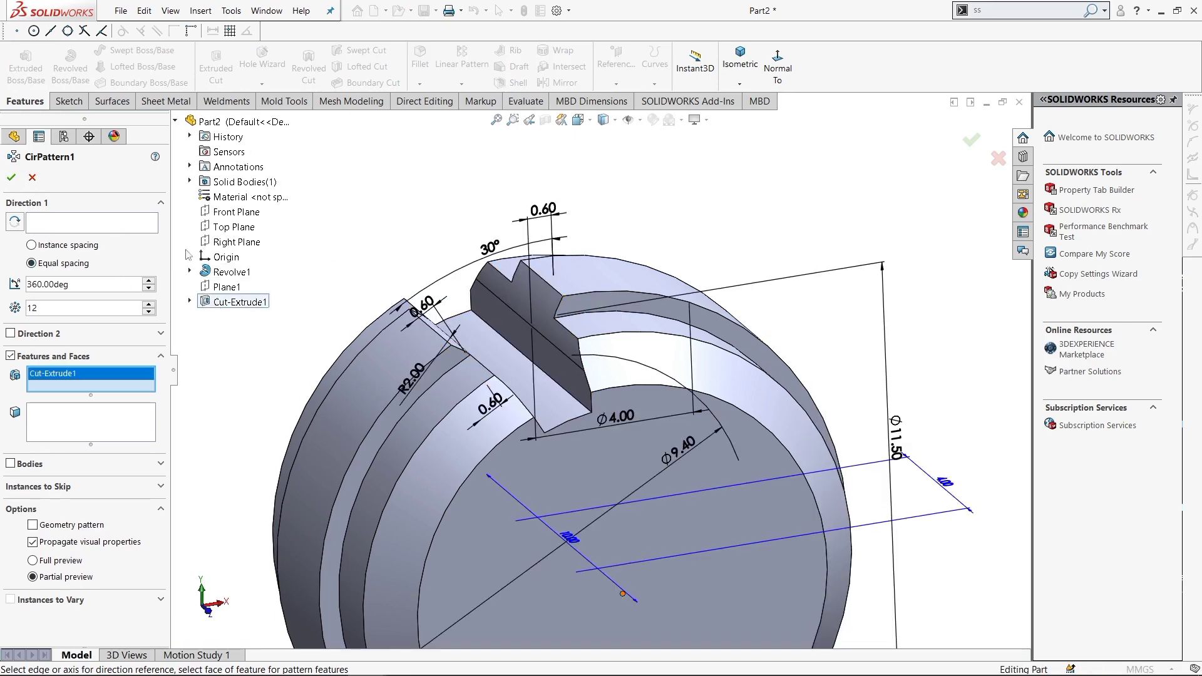
click(585, 295)
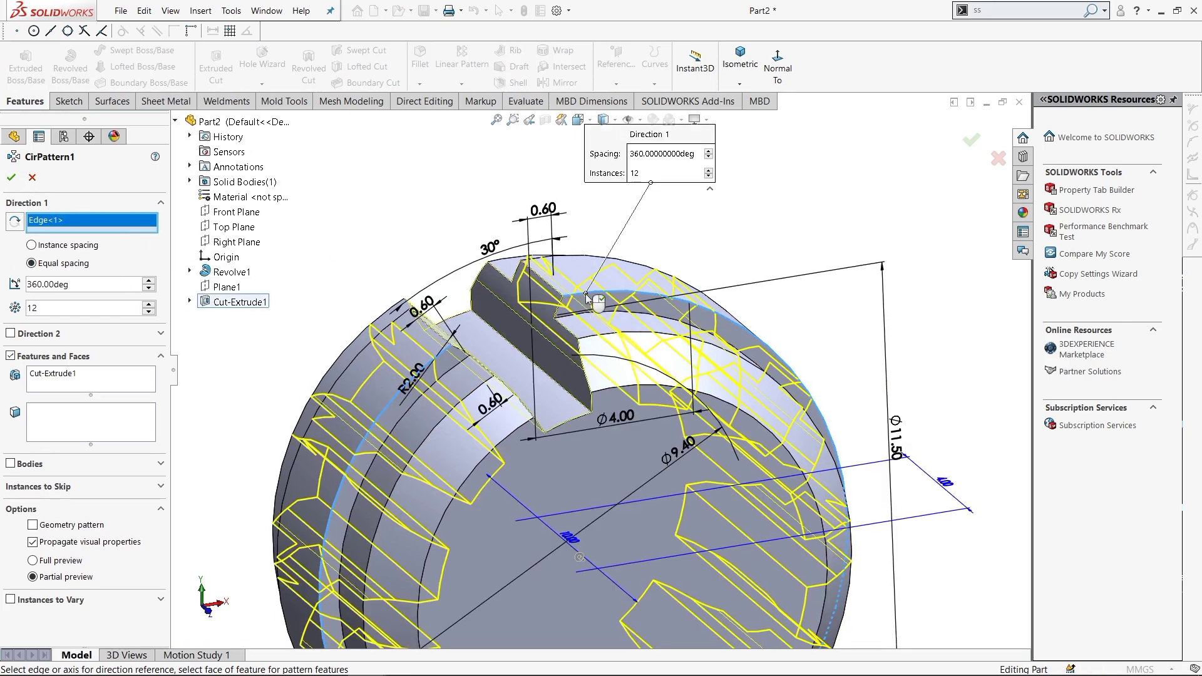
click(12, 180)
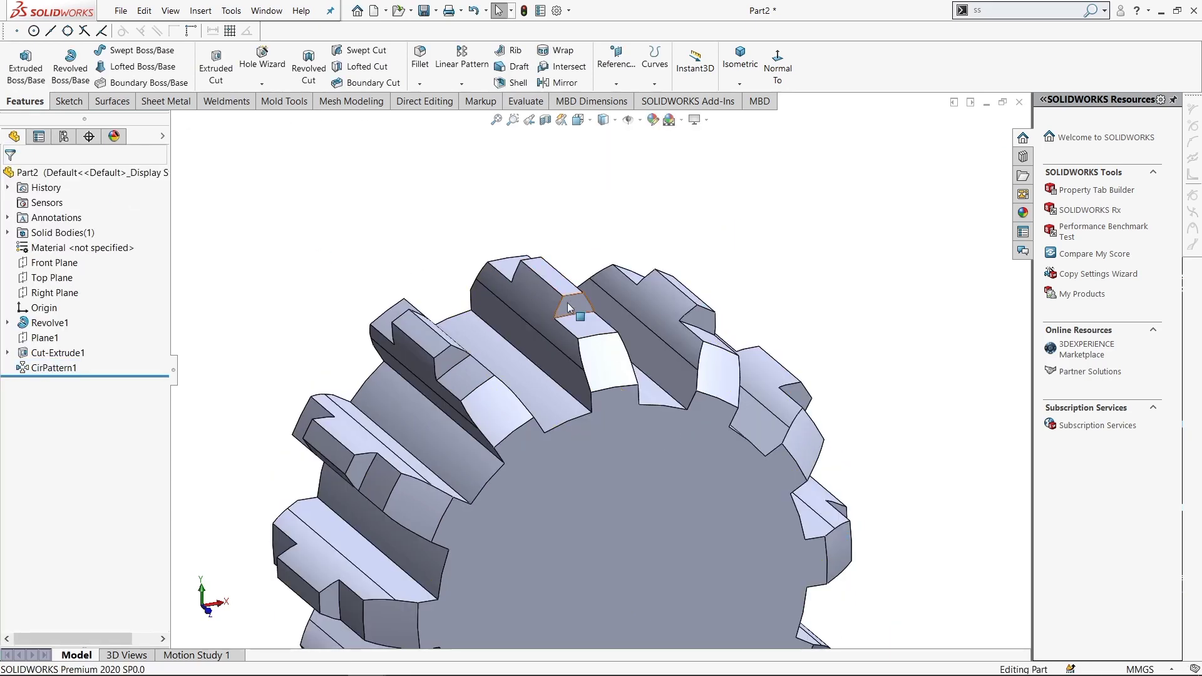
right_click(567, 306)
click(601, 280)
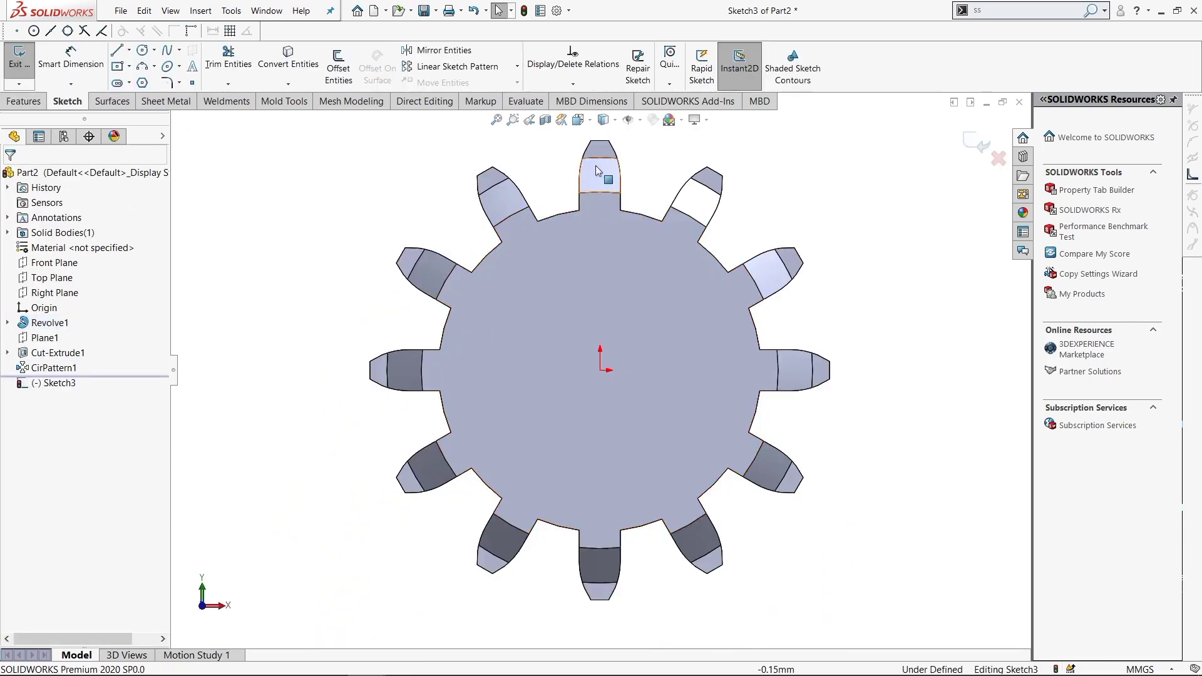
- Show Sketch2 and draw a line joining the left and right tooth tips
click(7, 352)
click(53, 367)
click(233, 308)
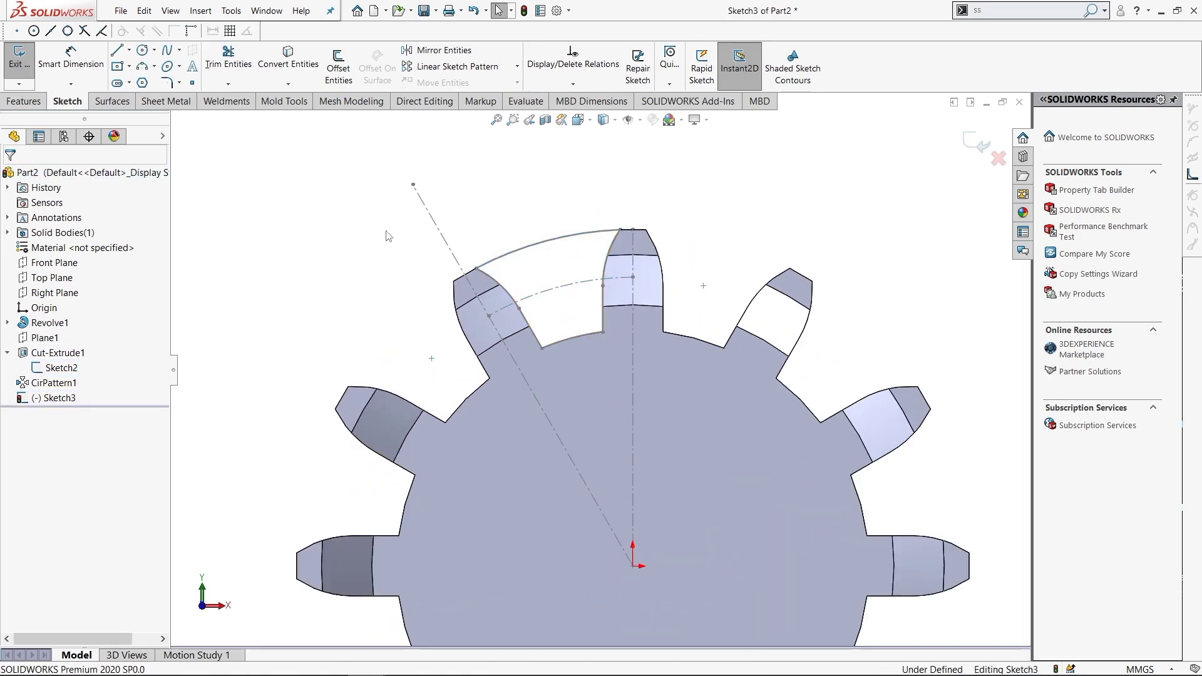
scroll(494, 275, up, 3)
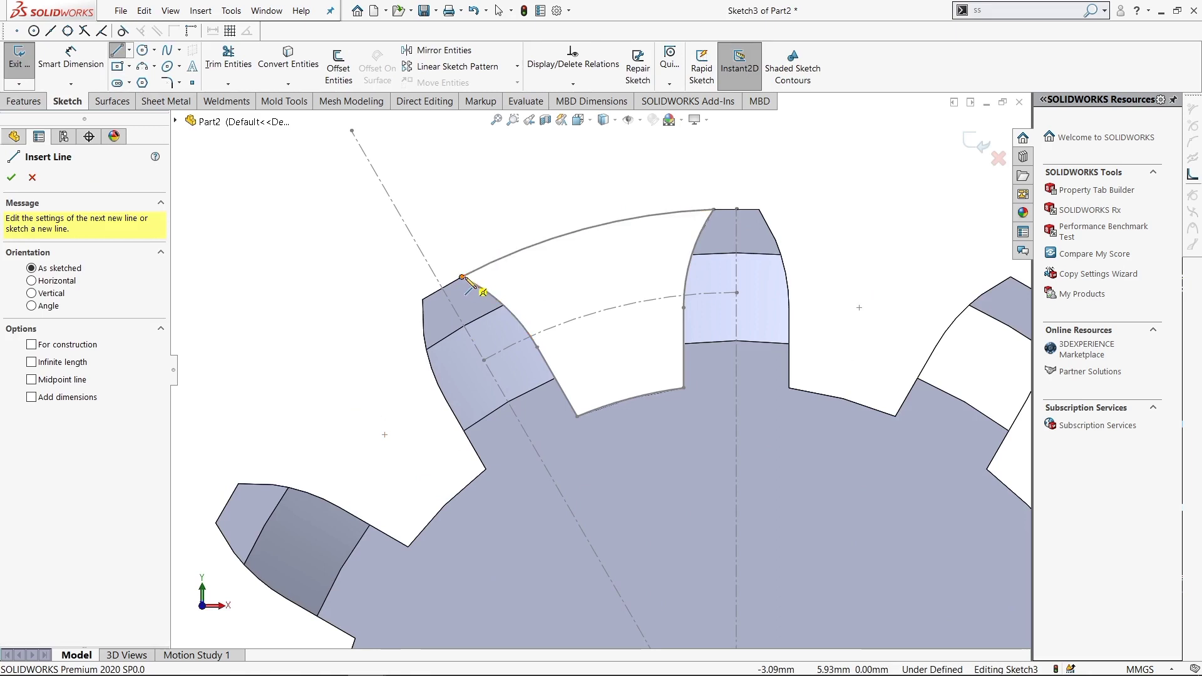
click(462, 276)
click(713, 209)
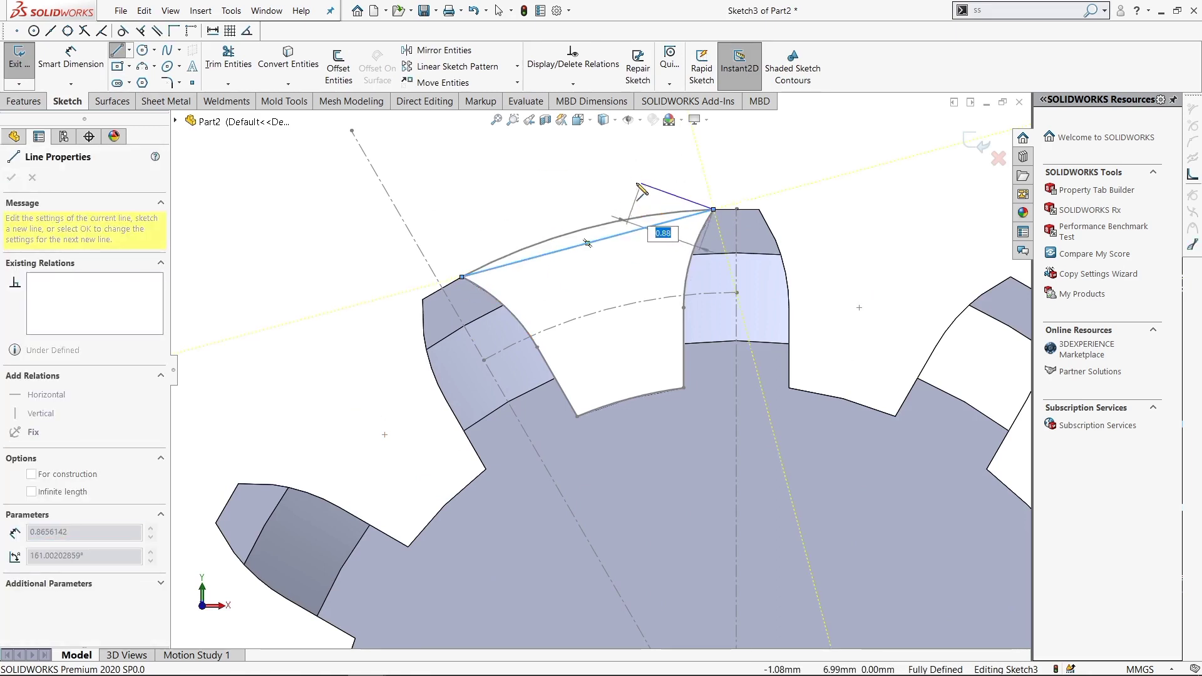
key(Escape)
scroll(682, 269, up, 2)
key(Escape)
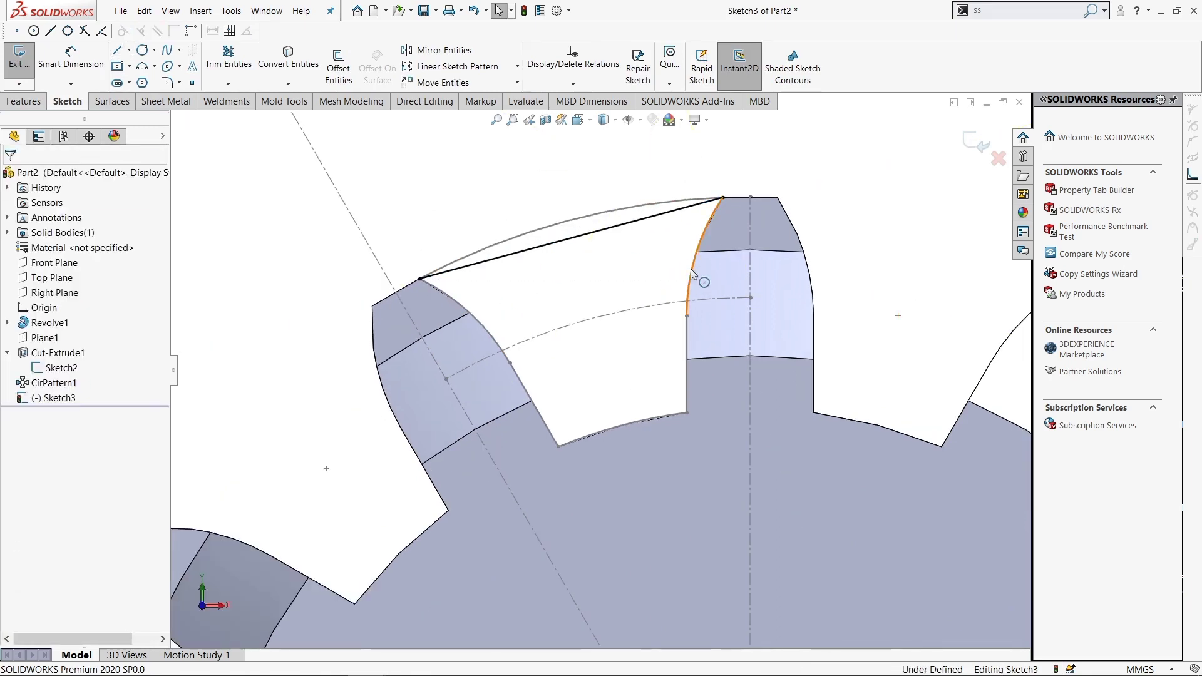
- Convert both tooth flanks into the sketch and extend the flank line down toward the root
click(691, 273)
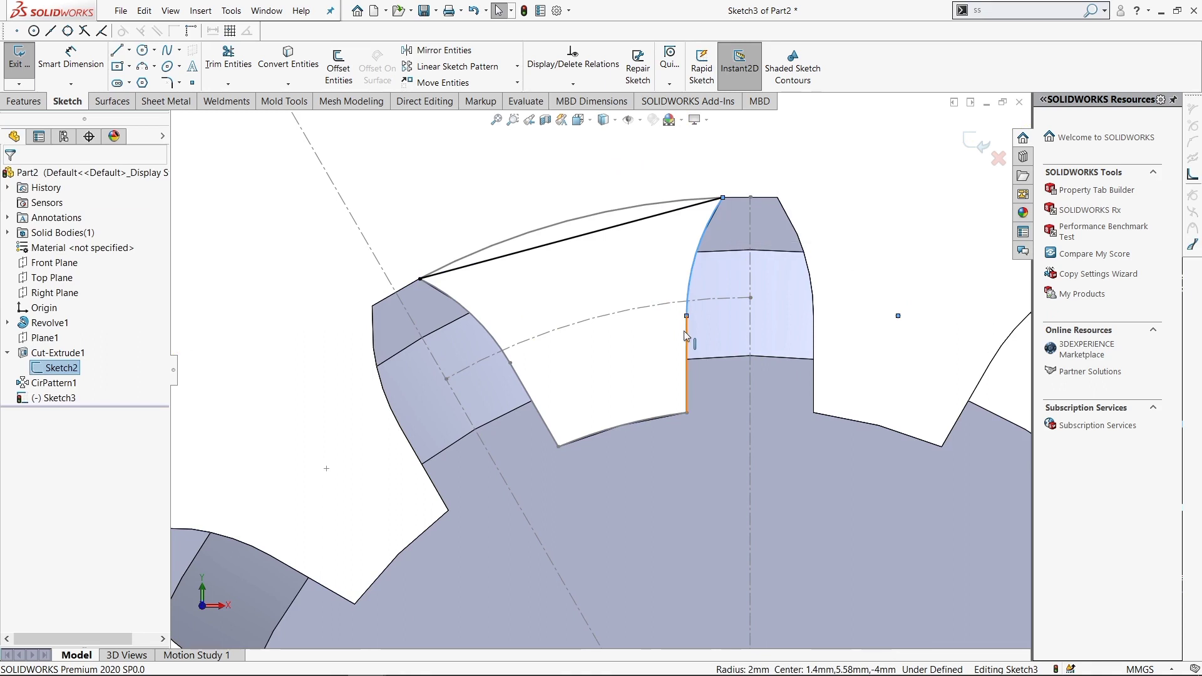
ctrl+click(482, 325)
click(288, 60)
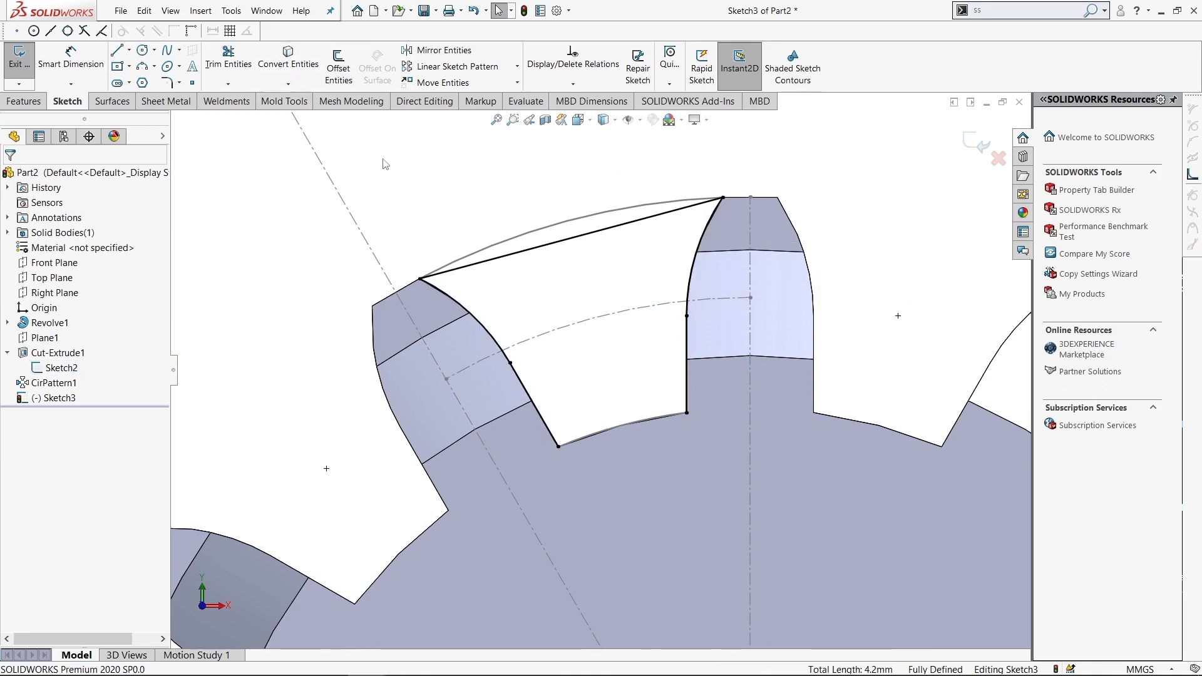
drag(558, 447, 570, 468)
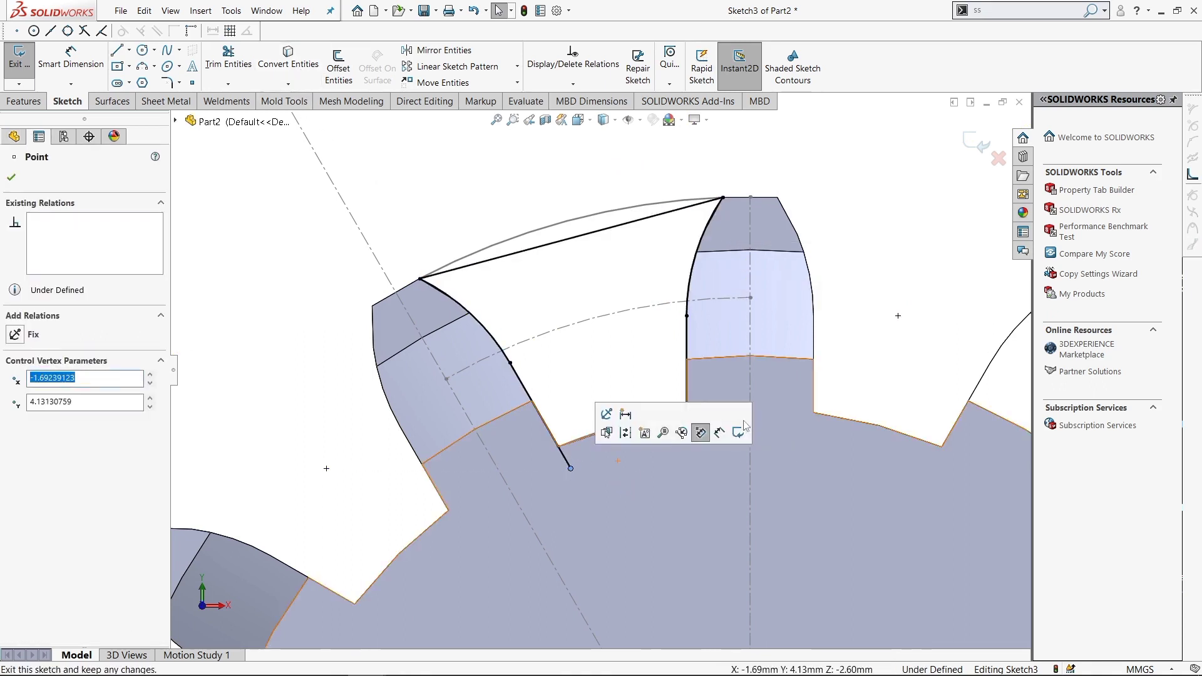
click(686, 414)
key(s)
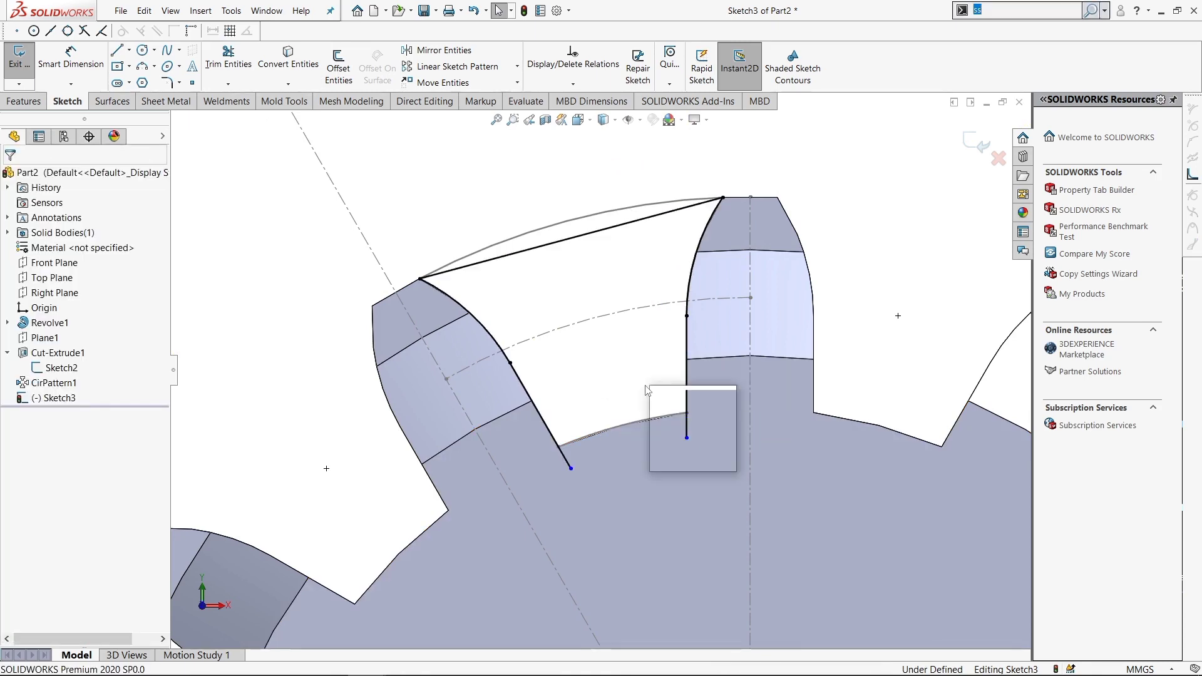
click(658, 430)
scroll(681, 477, up, 5)
- Draw a circle centred on the origin for the gap's root
scroll(651, 508, down, 1)
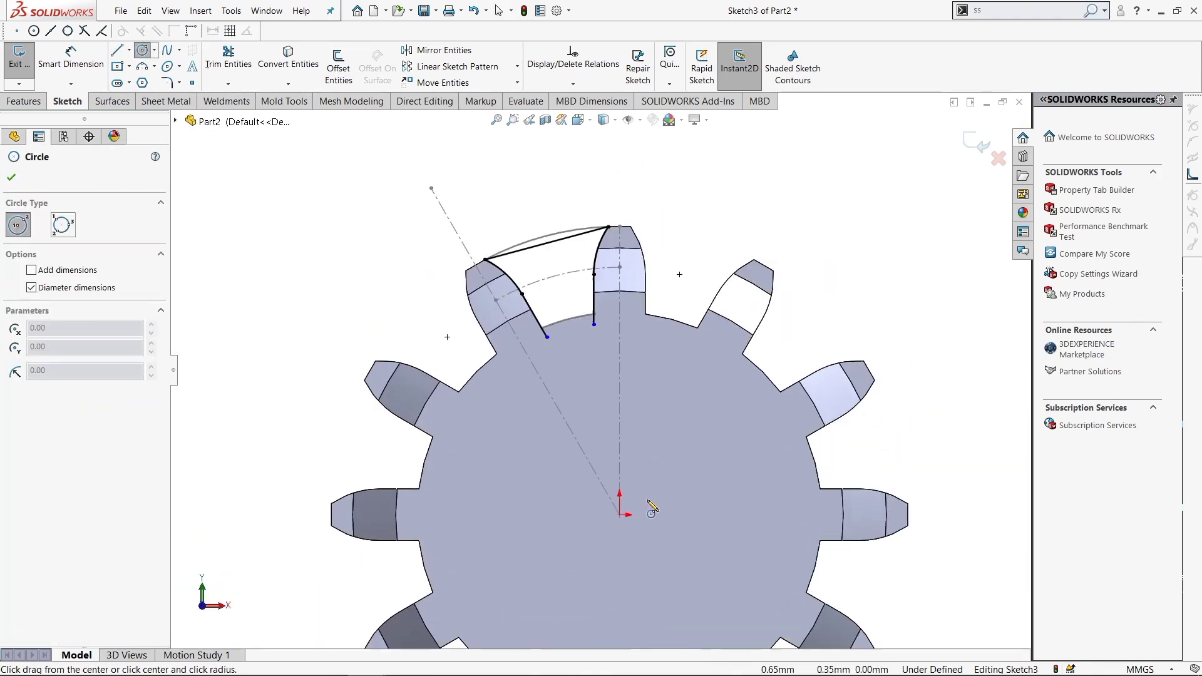
click(620, 514)
key(Escape)
key(s)
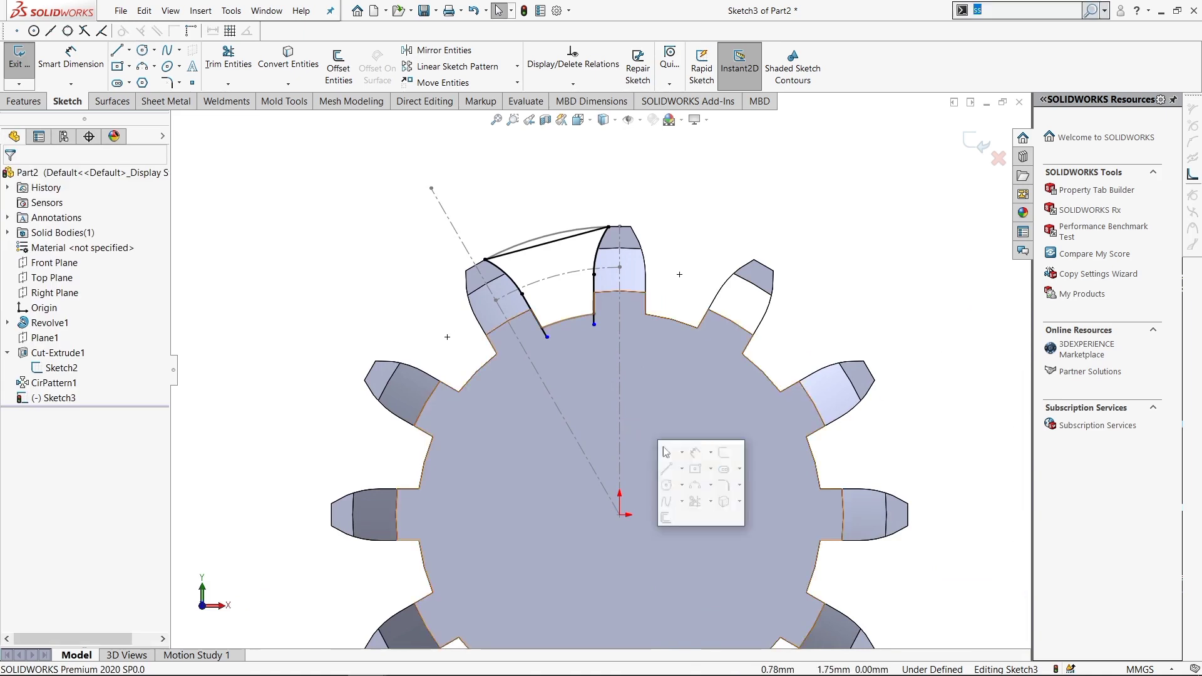
click(690, 449)
key(s)
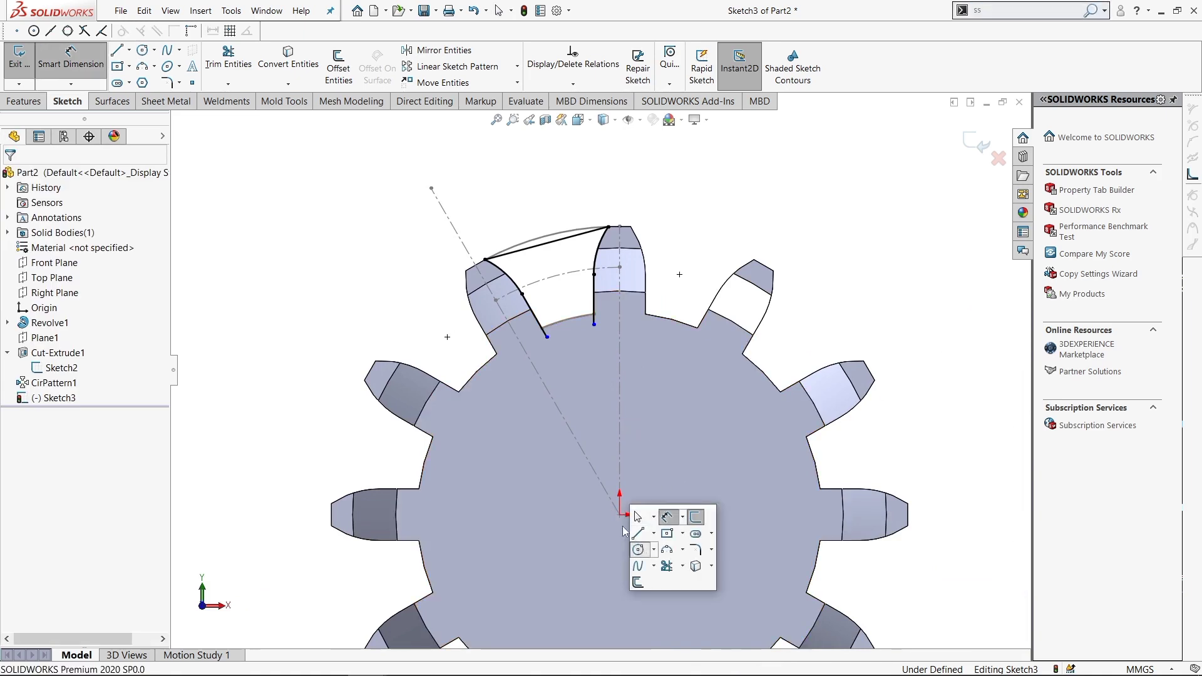
click(638, 549)
click(619, 514)
click(594, 324)
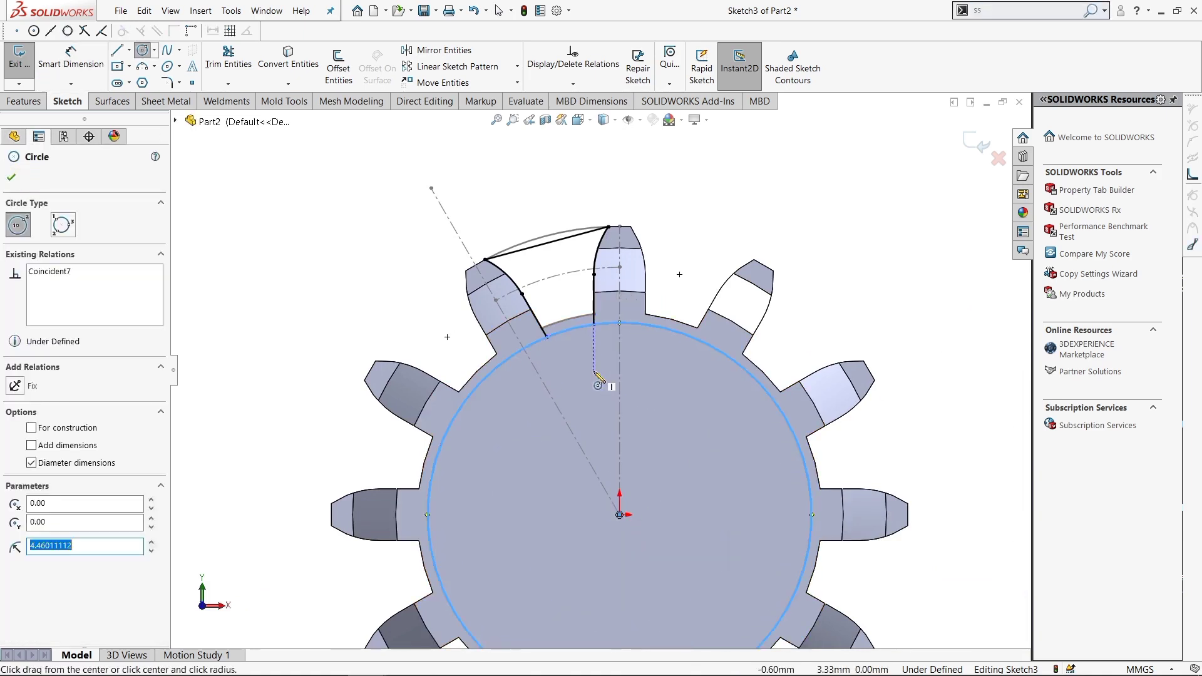
key(Escape)
key(s)
- Dimension the root circle's diameter, entering 4.575 then the expression 4.5*2 for Ø9.15
click(602, 380)
click(667, 370)
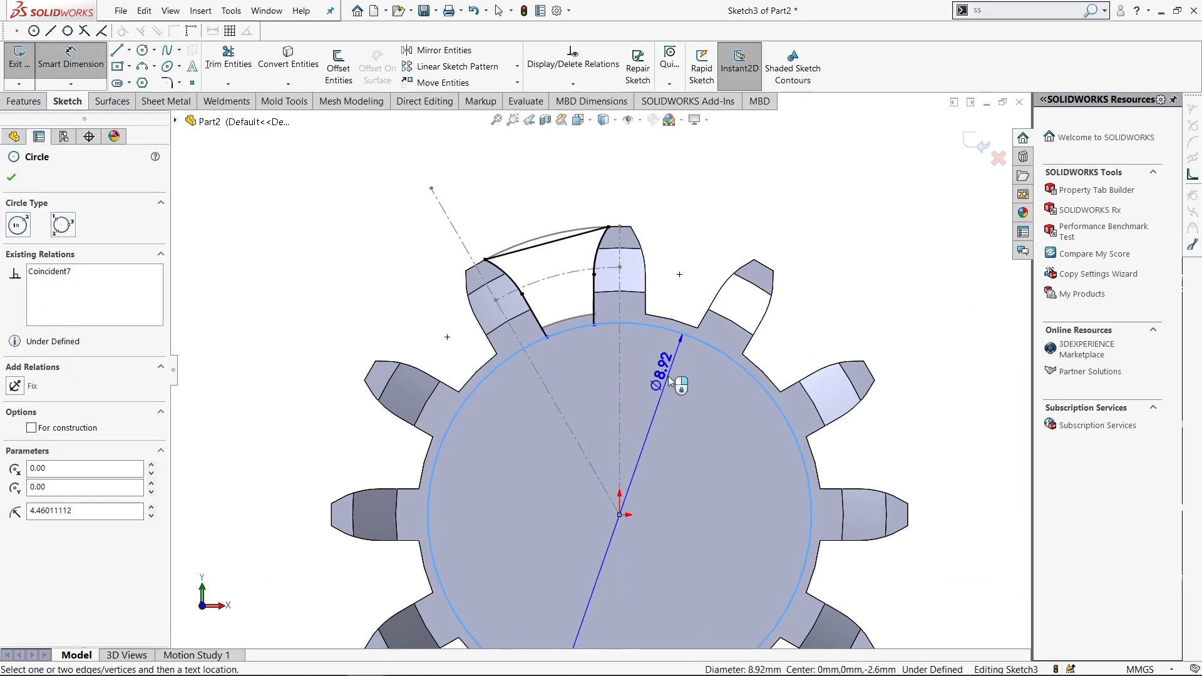
click(667, 378)
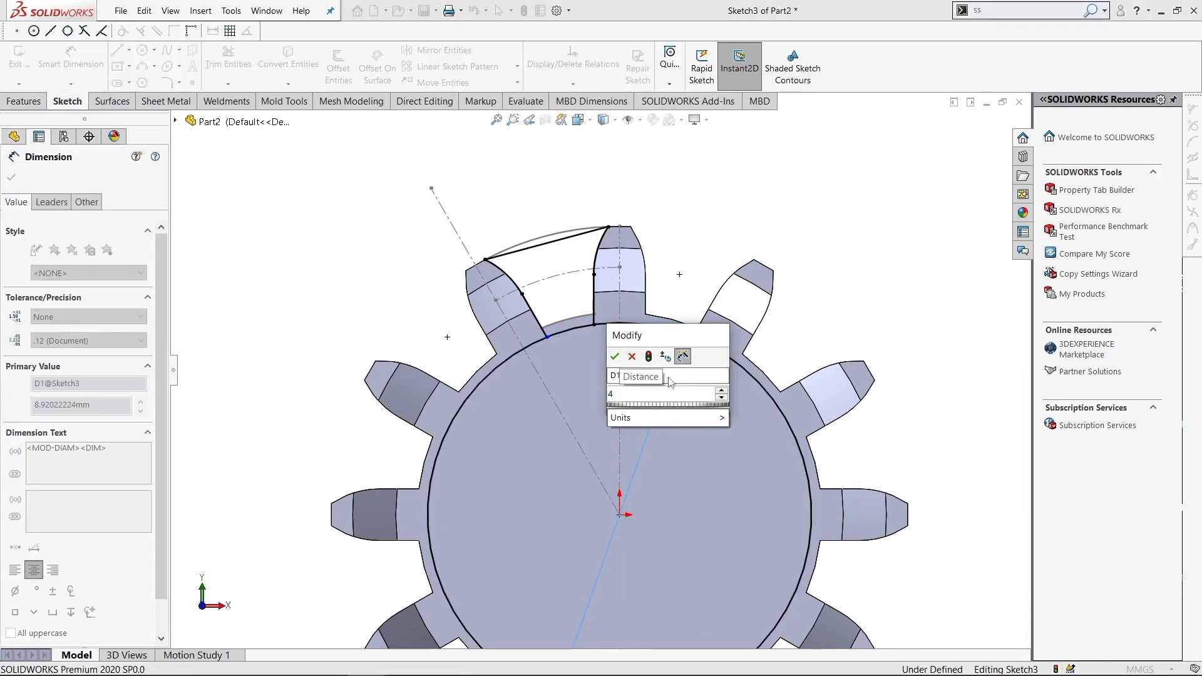
text(4.575)
key(Return)
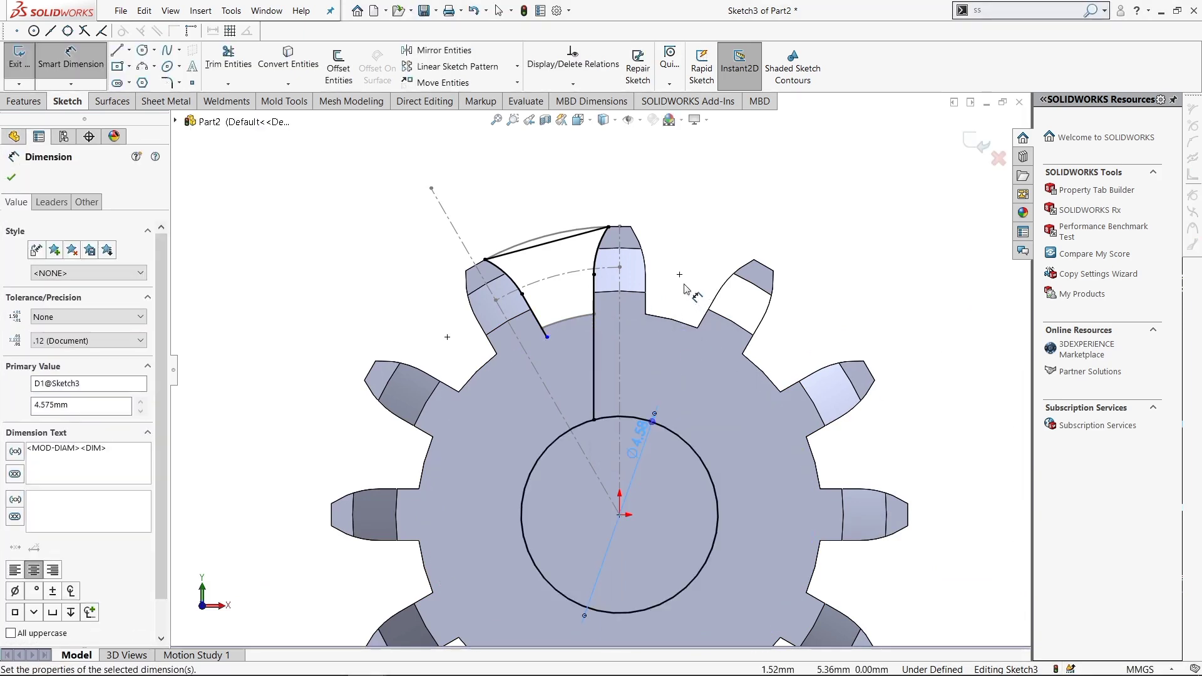
double_click(641, 447)
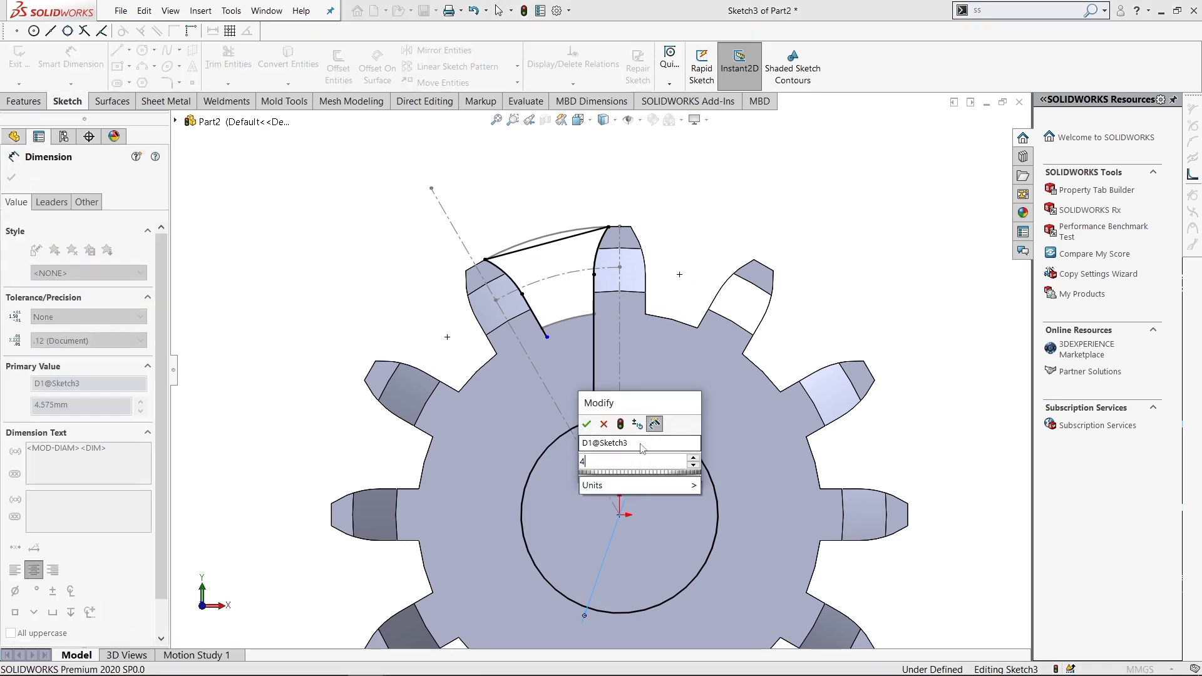
text(4.57)
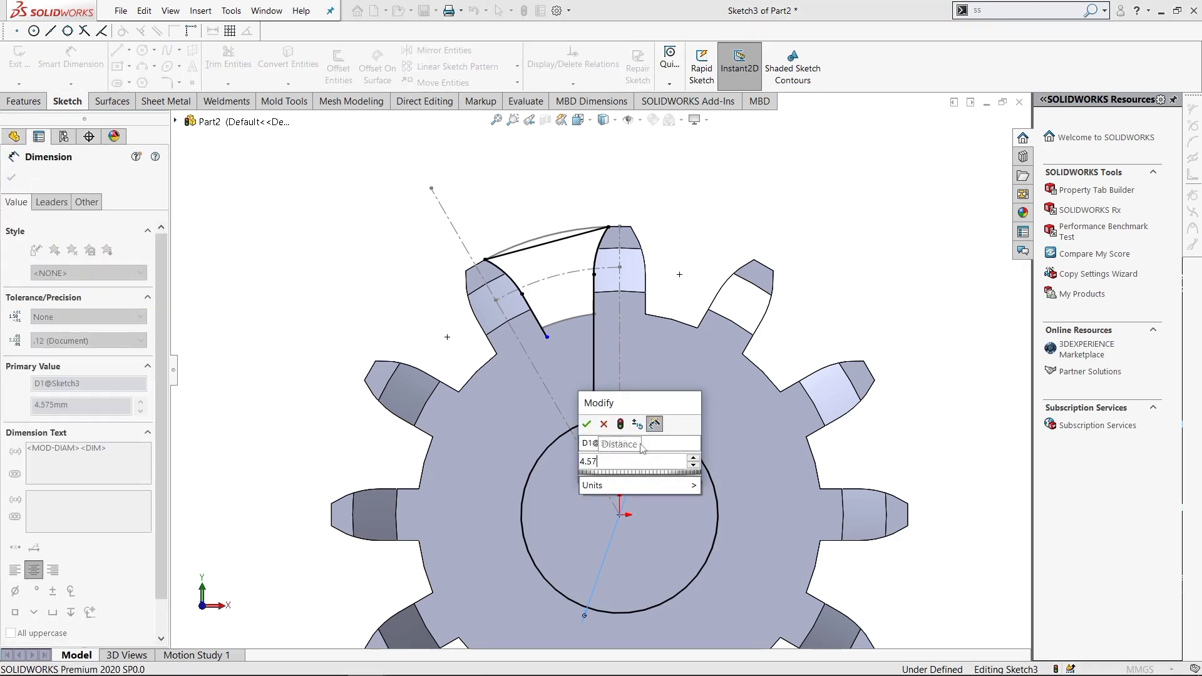
text(*2)
key(Return)
key(Escape)
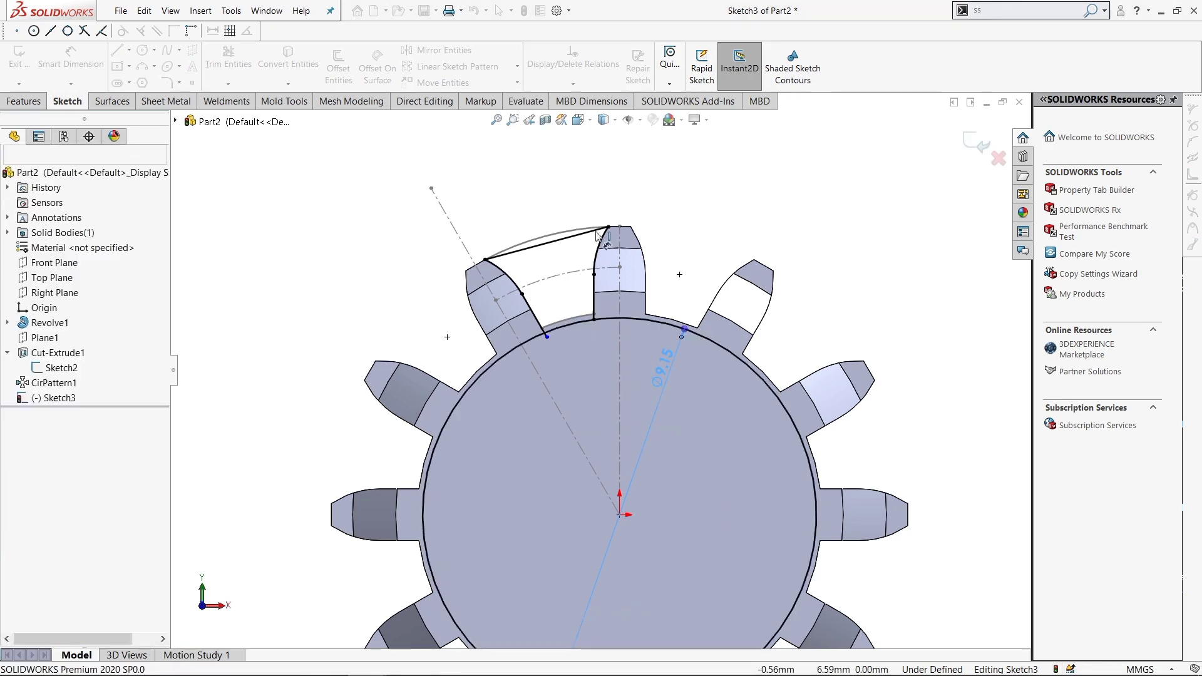
- Trim the root circle to a short arc between the two flank lines
click(546, 337)
ctrl+click(541, 335)
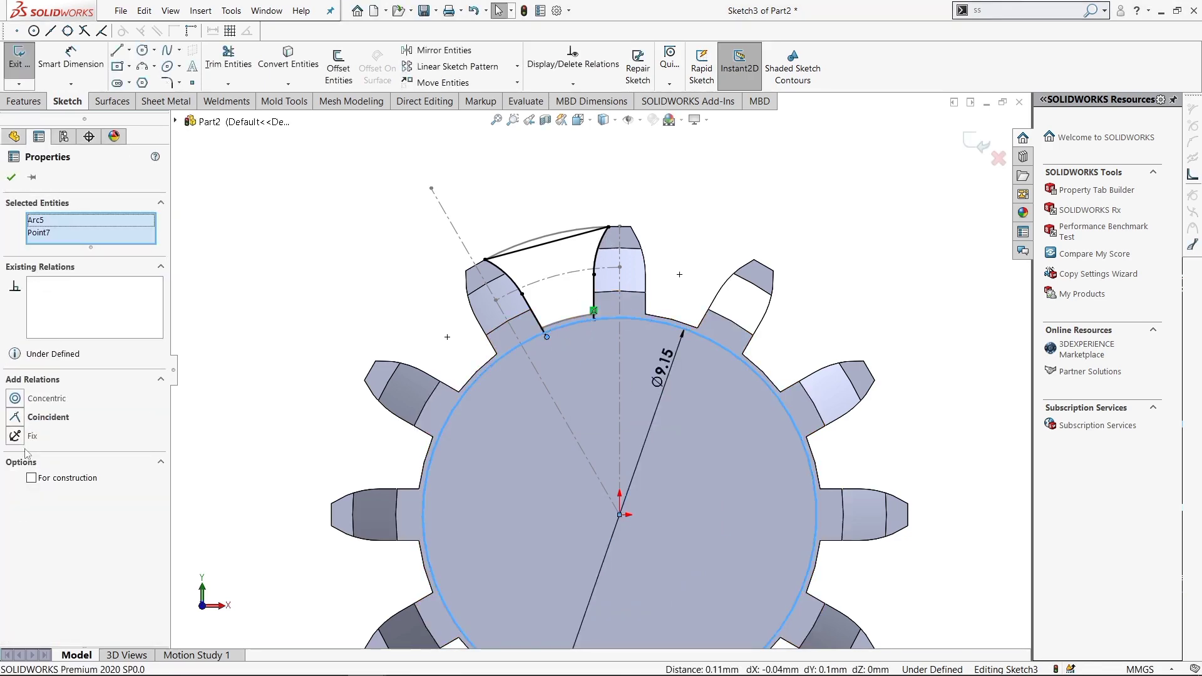
click(228, 56)
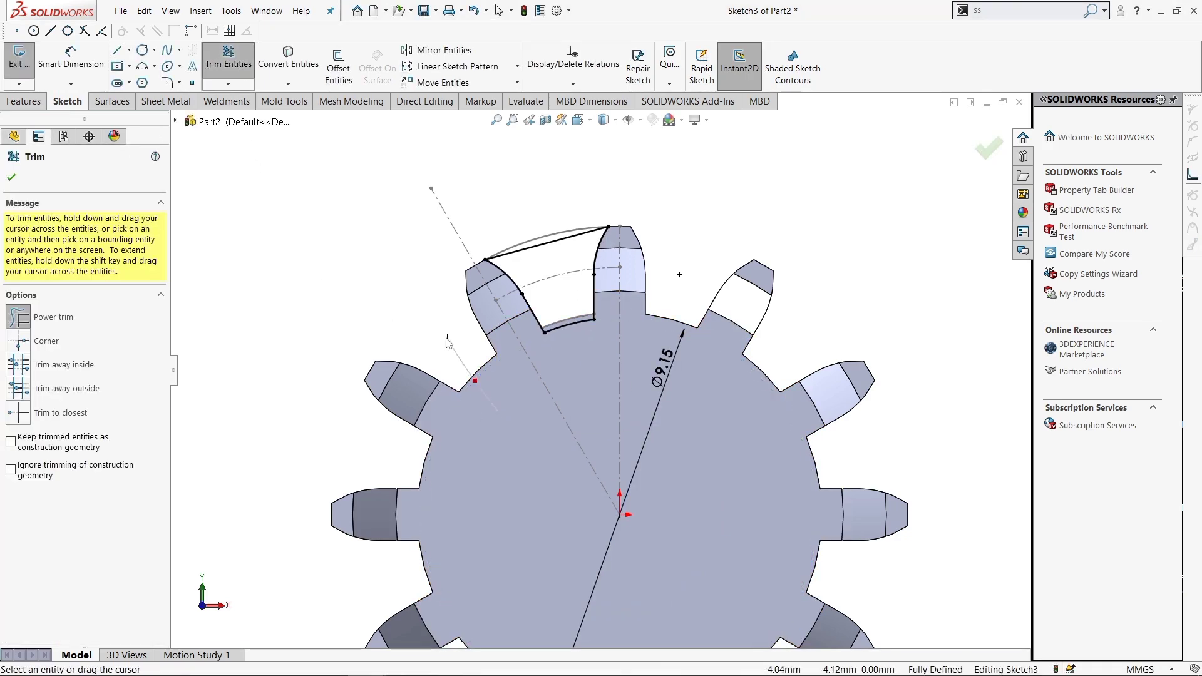
- Round both root-arc corners with R0.10 sketch fillets and exit Sketch3
scroll(653, 315, up, 2)
scroll(582, 330, up, 1)
key(Escape)
click(173, 83)
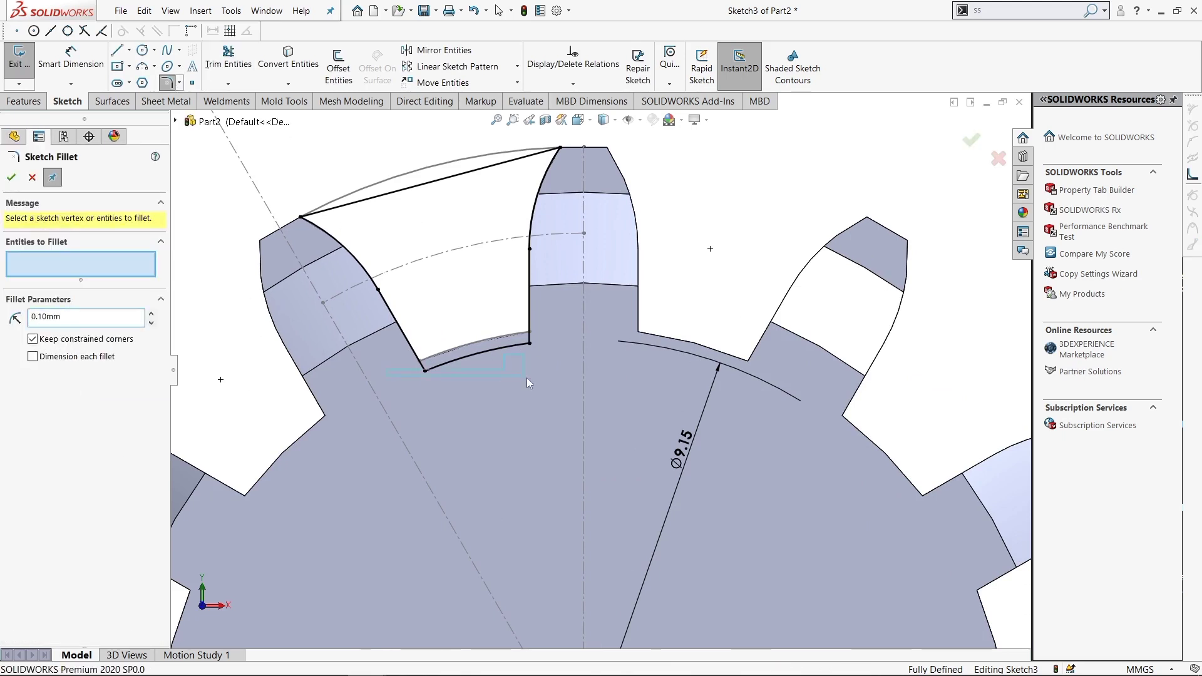
click(529, 343)
click(425, 370)
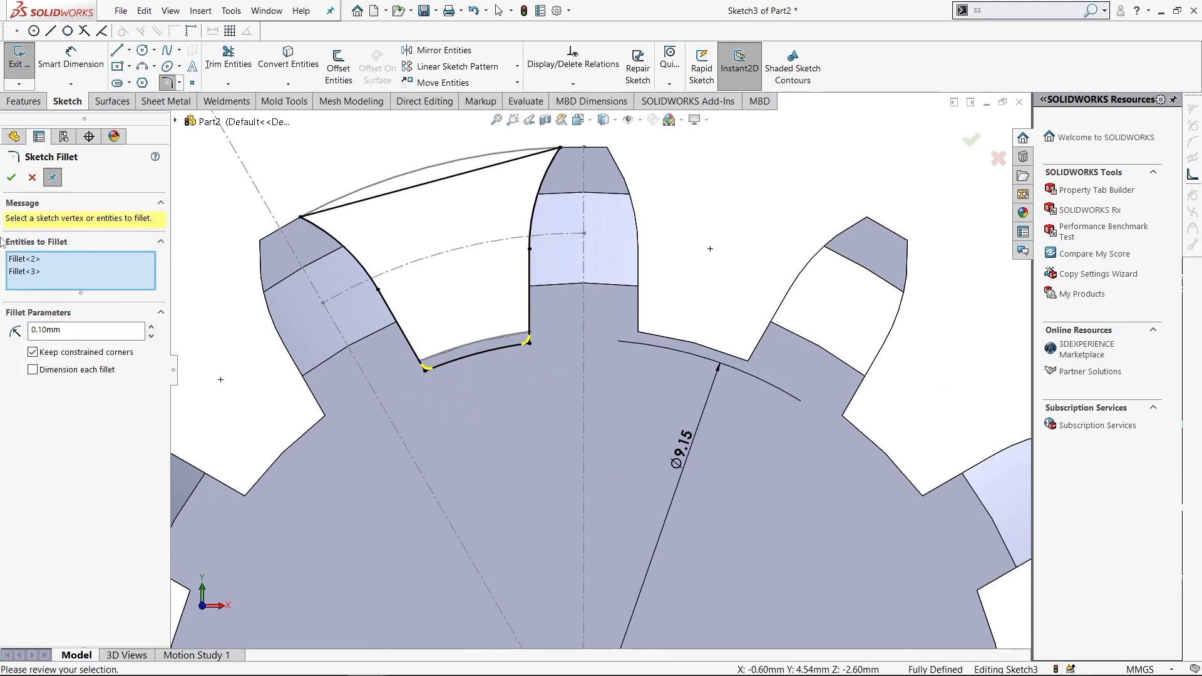
click(12, 177)
key(f)
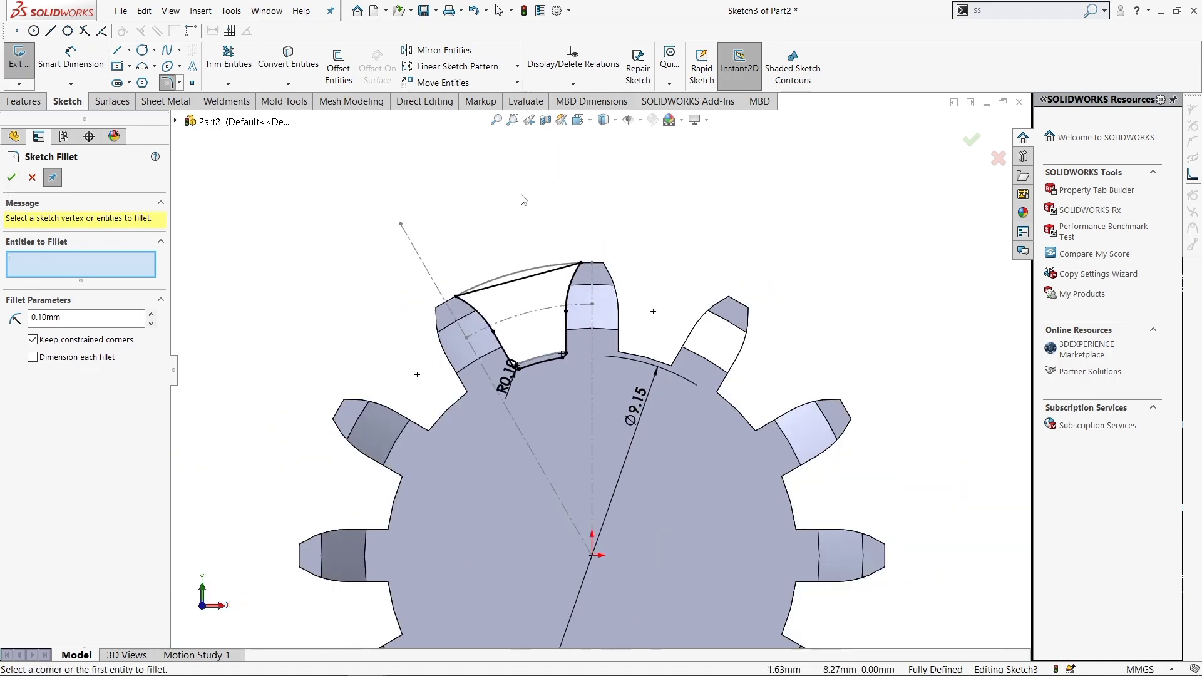
mouse_move(523, 199)
middle_down()
mouse_move(556, 218)
mouse_move(554, 235)
middle_up()
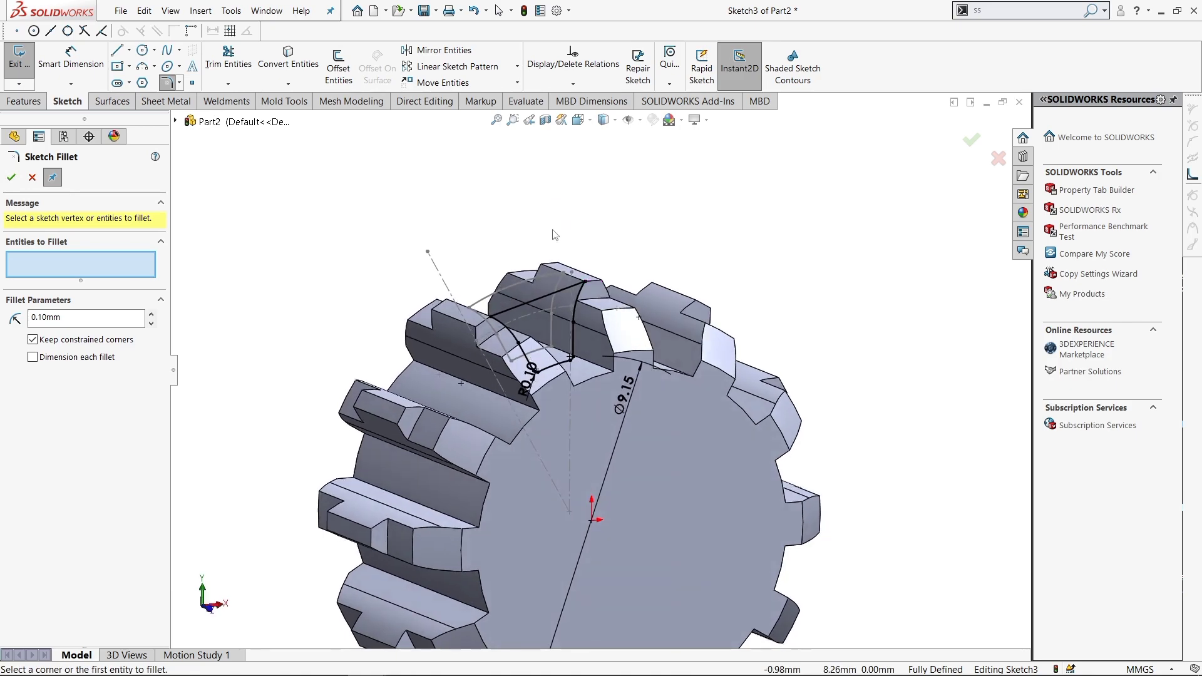
click(11, 178)
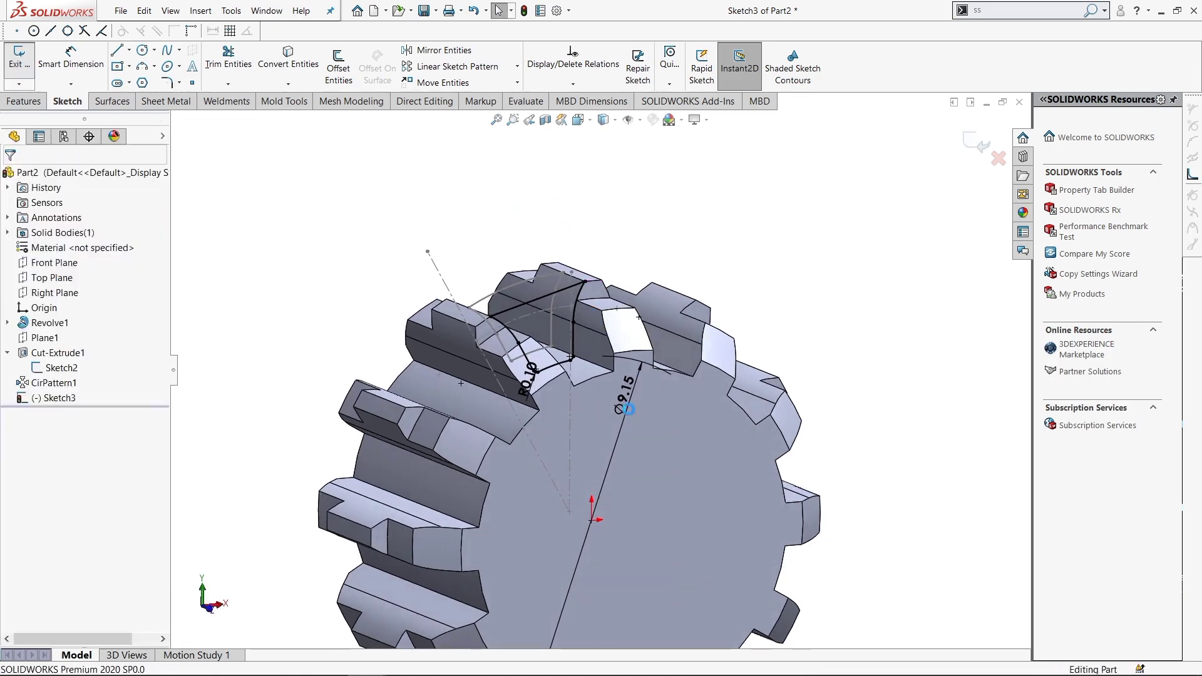
key(ctrl+b)
- Start a sketch on the gear face and convert the tooth-tip line from Sketch3 into it
right_click(593, 407)
click(629, 360)
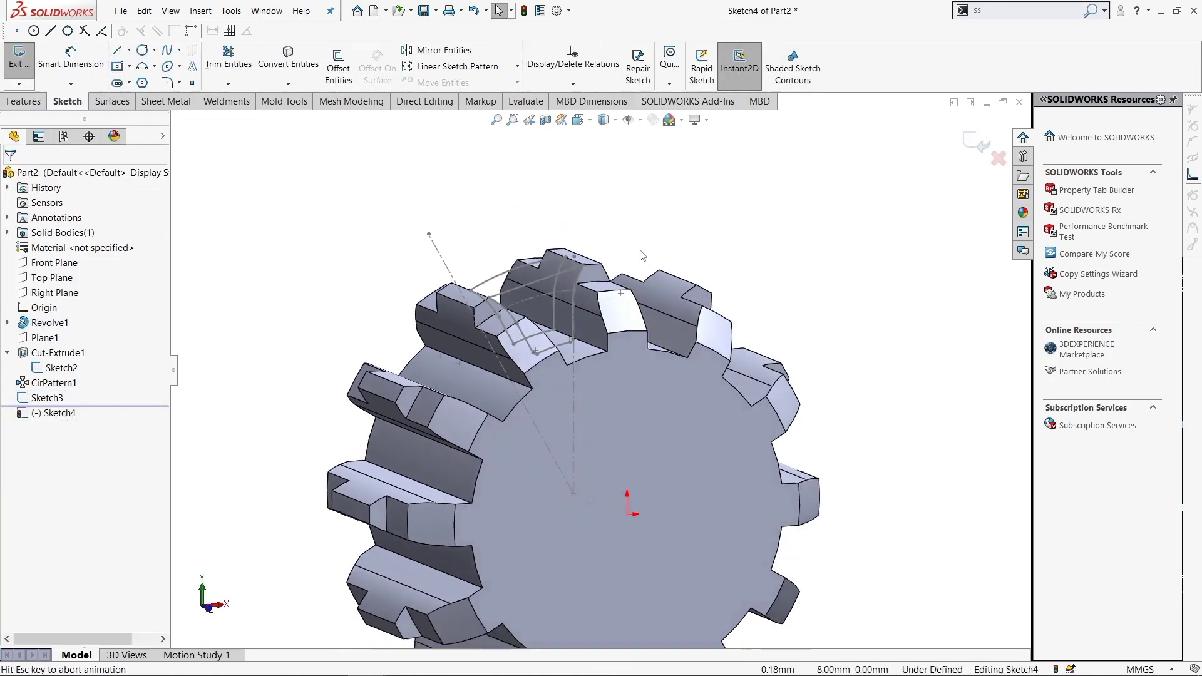
scroll(576, 198, down, 2)
scroll(575, 229, down, 3)
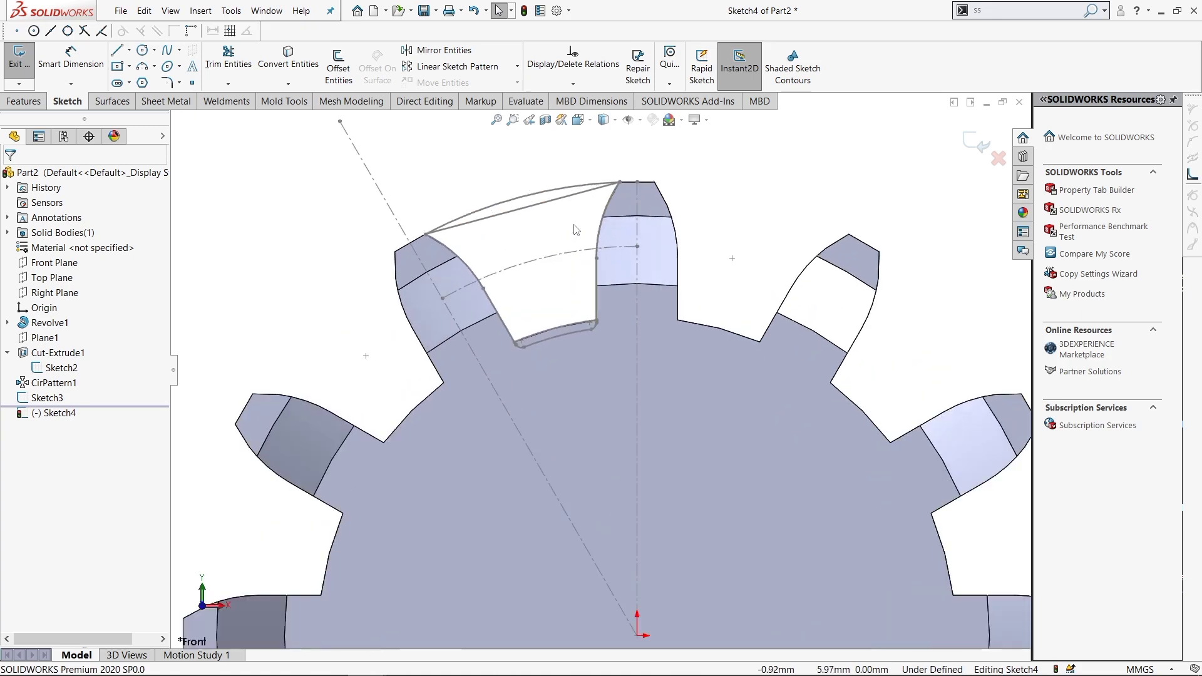
click(288, 59)
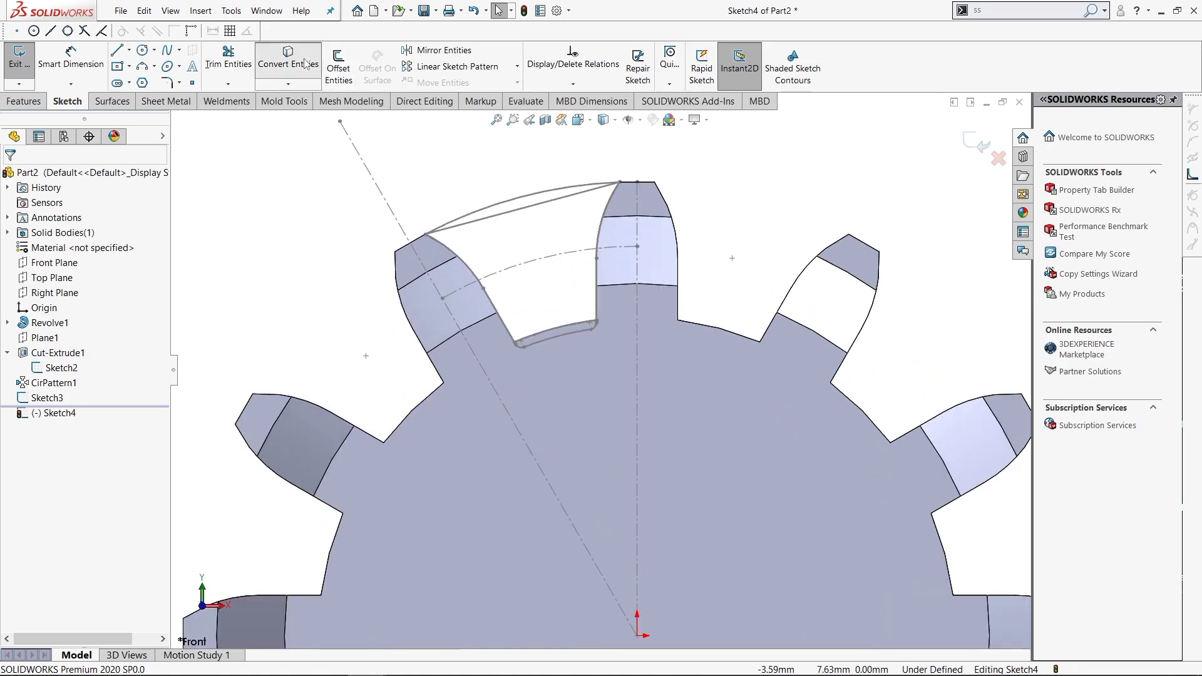
click(527, 216)
click(11, 178)
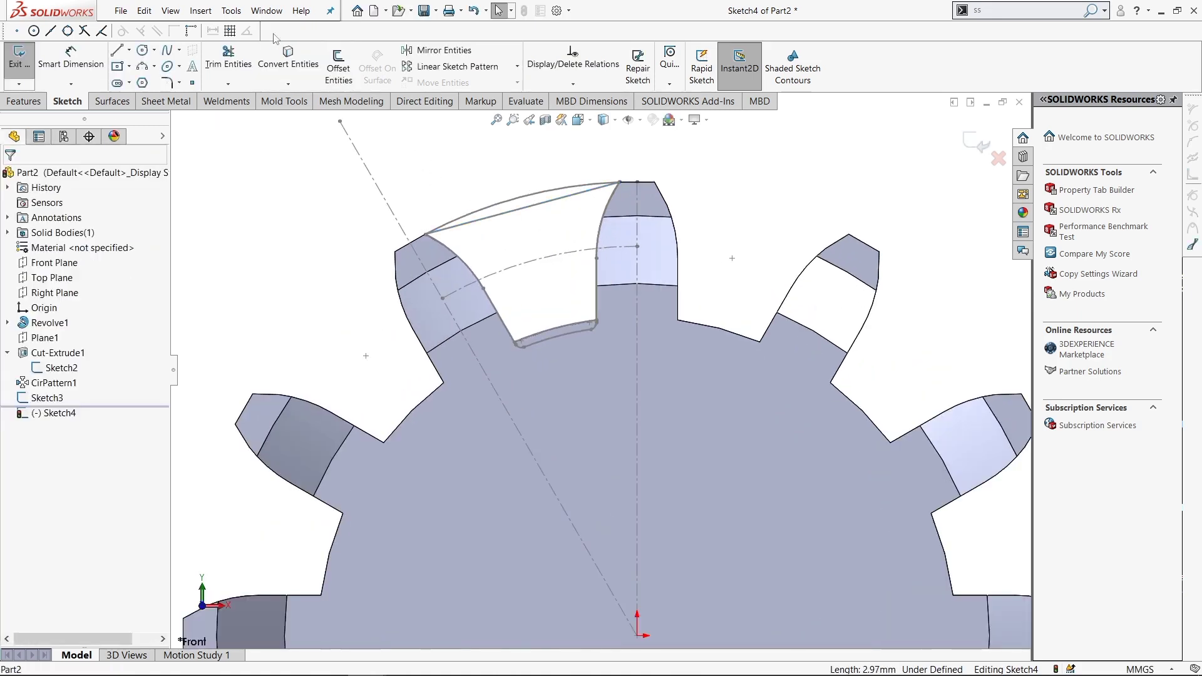
- Offset the tip line 0.25 outward and stretch the offset line past both teeth
click(338, 67)
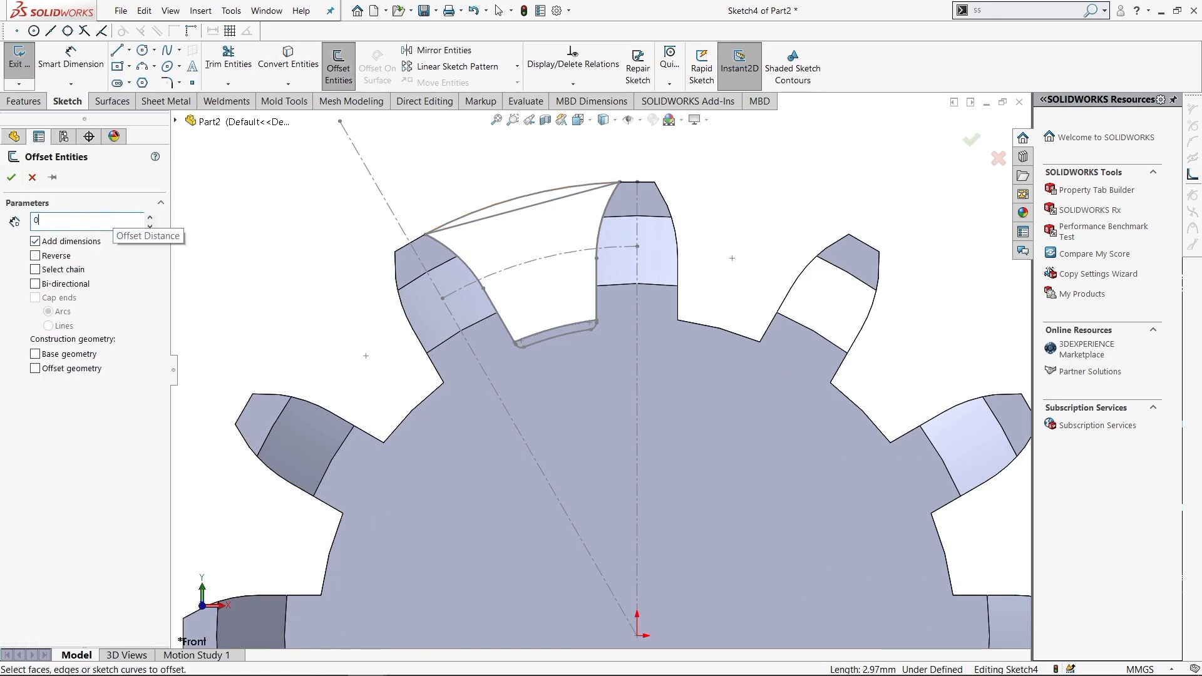
click(496, 217)
click(44, 257)
click(12, 177)
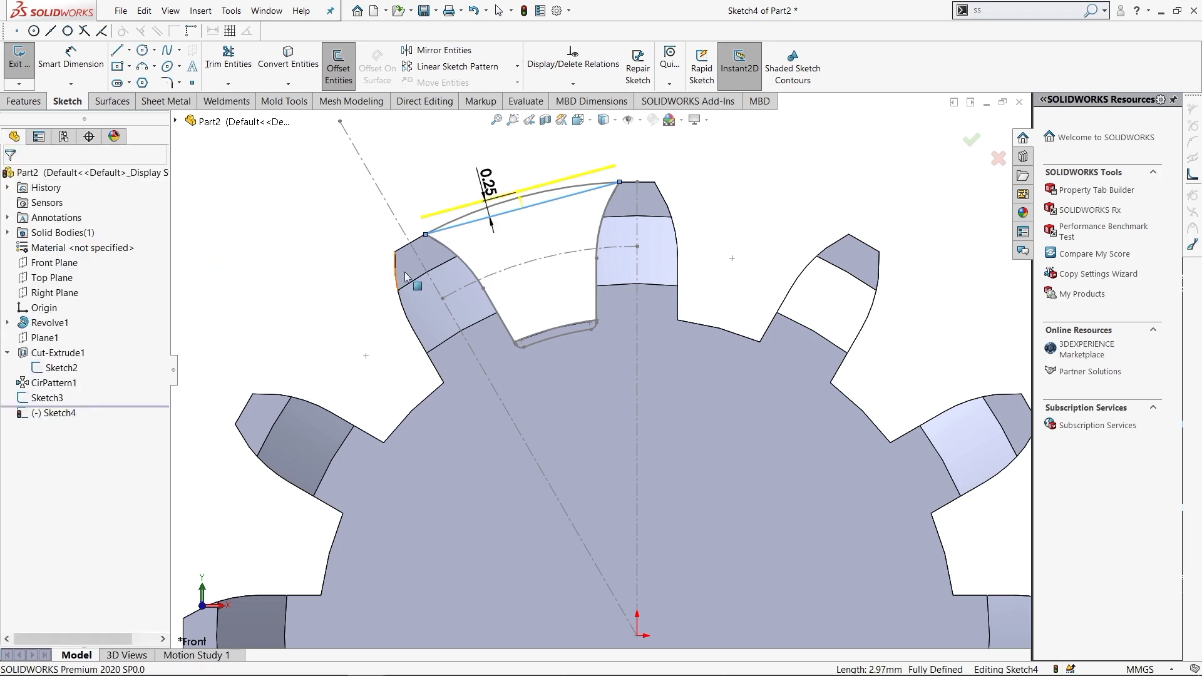
click(366, 232)
drag(366, 232, 349, 237)
drag(615, 166, 669, 161)
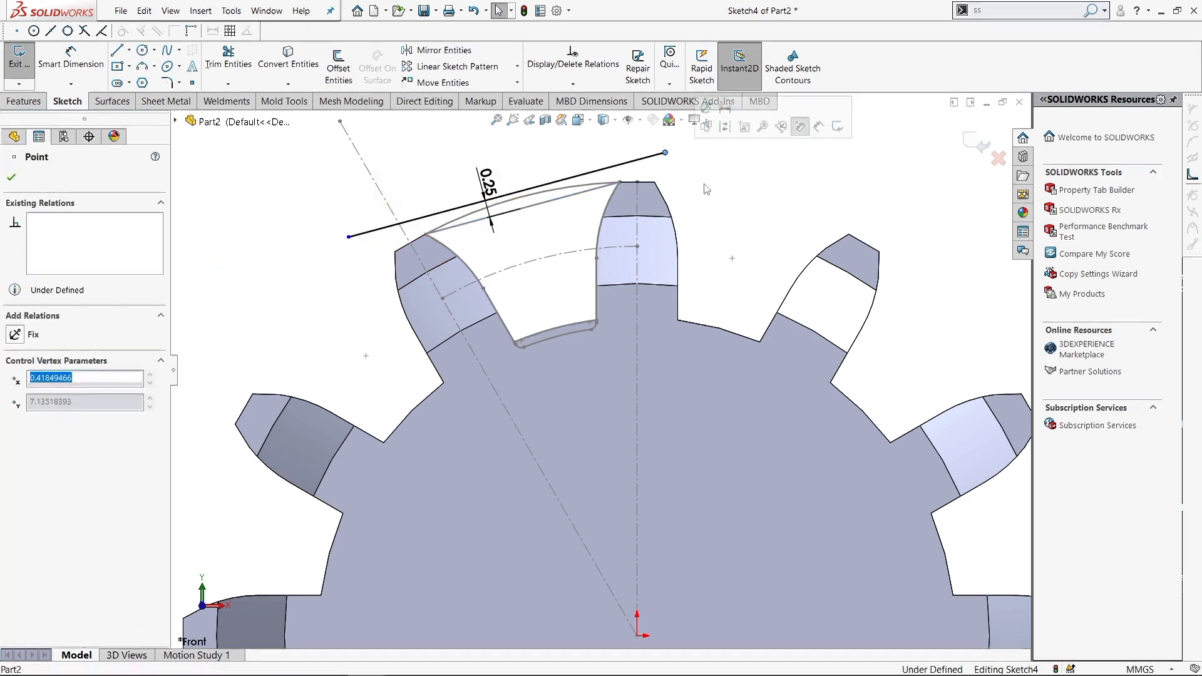
click(717, 191)
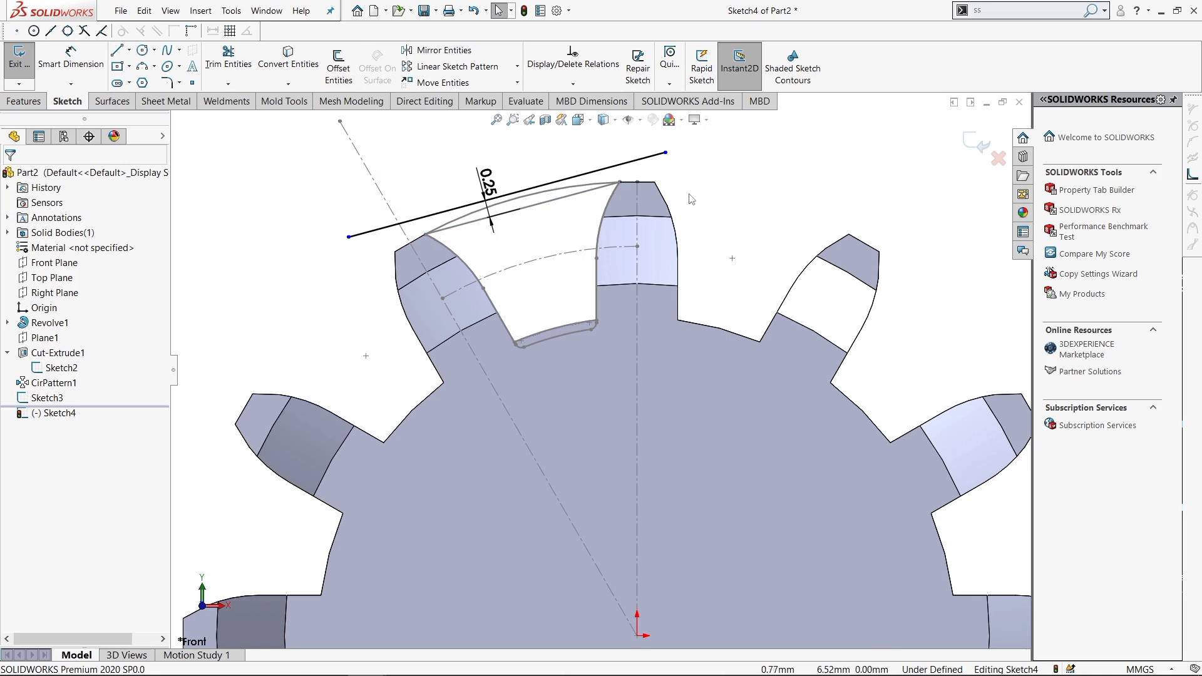
- Draw an origin-centred pitch circle made coradial with the dashed arc
key(s)
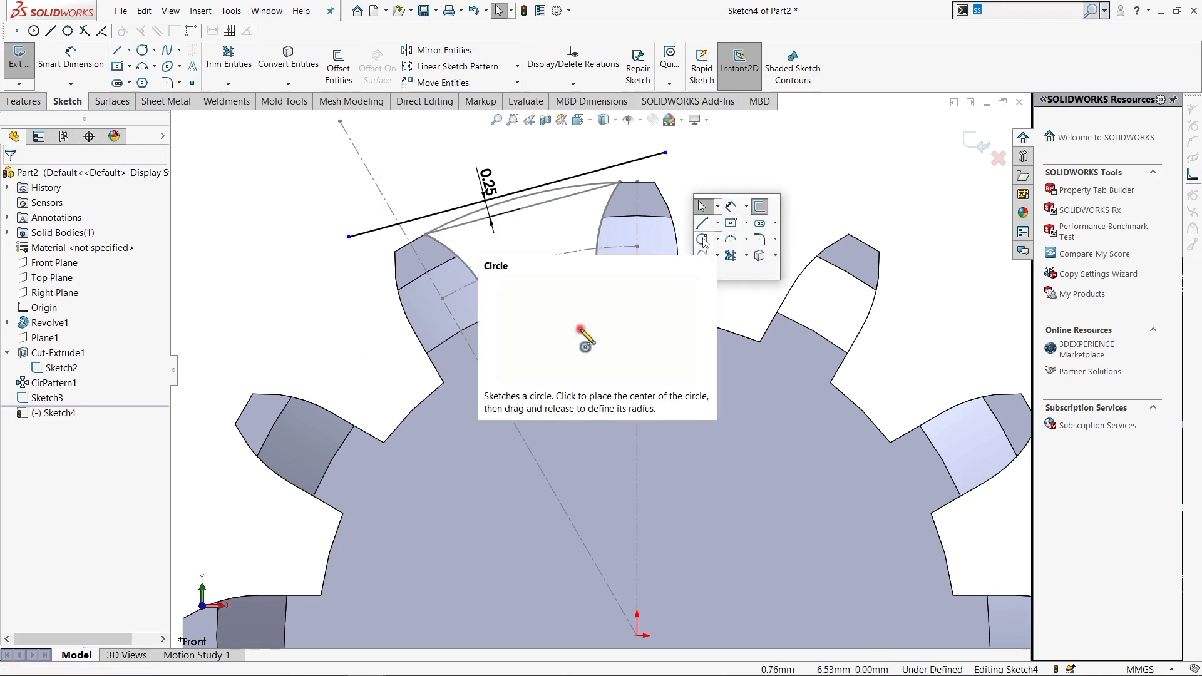
click(702, 241)
click(637, 635)
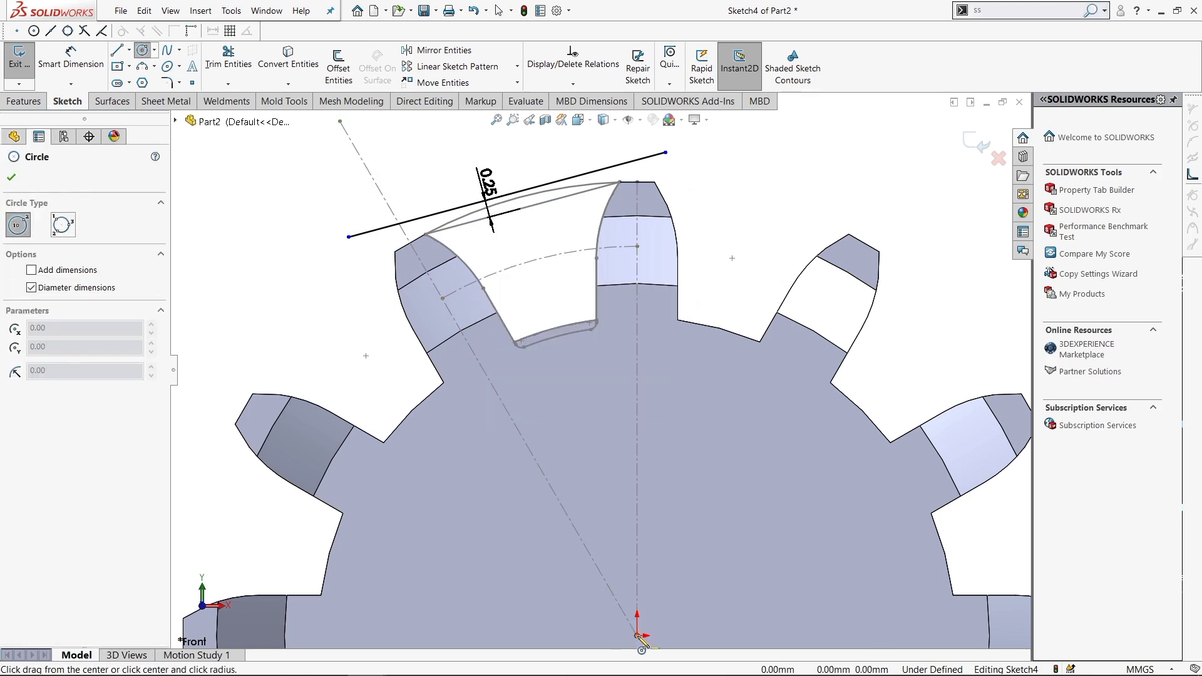
click(650, 246)
drag(644, 247, 626, 275)
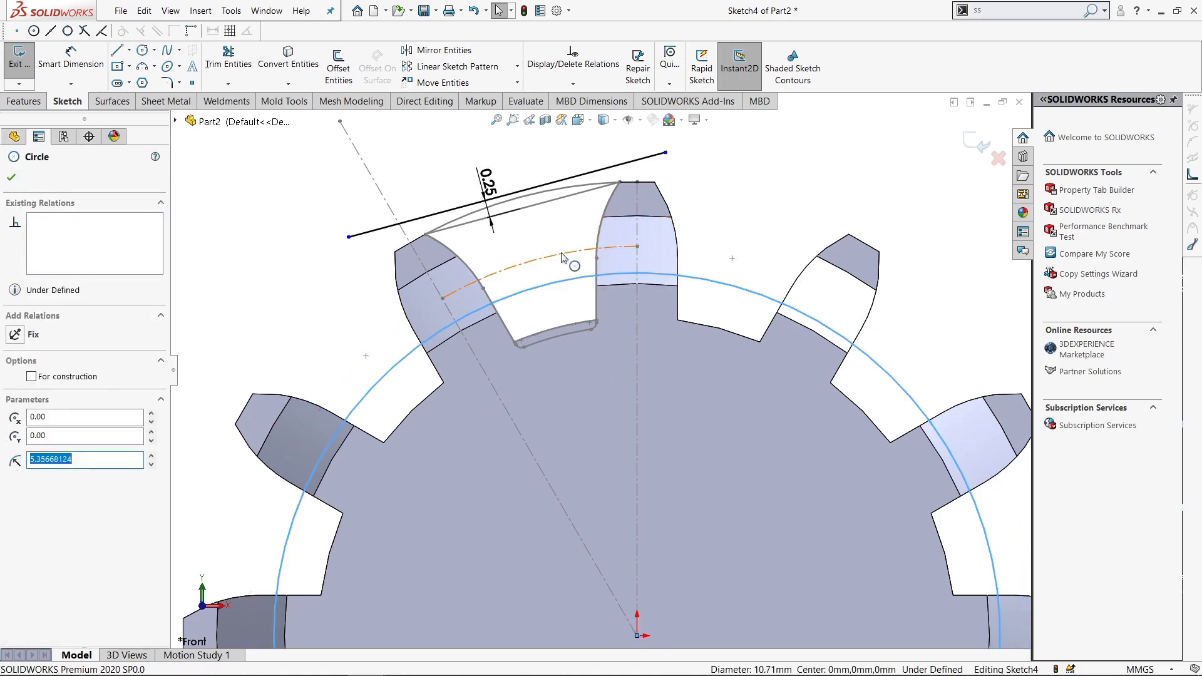
ctrl+click(562, 257)
click(15, 398)
- Draw two circles, left and right, with centres on the pitch circle
key(s)
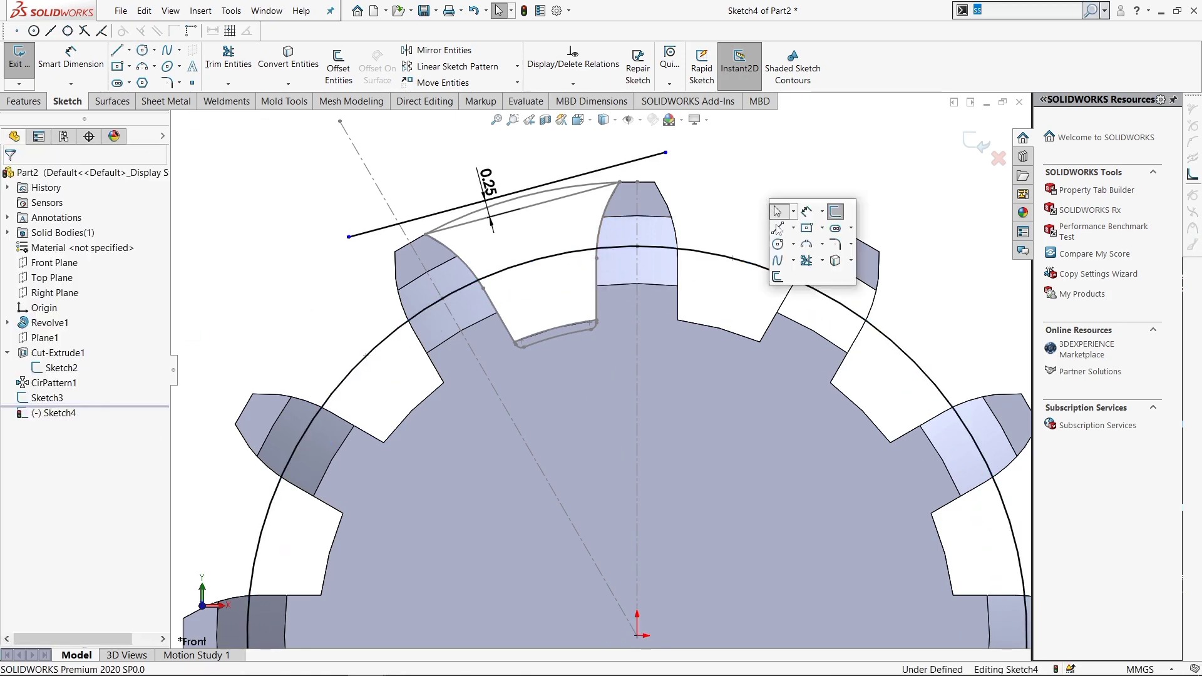
click(777, 244)
click(808, 286)
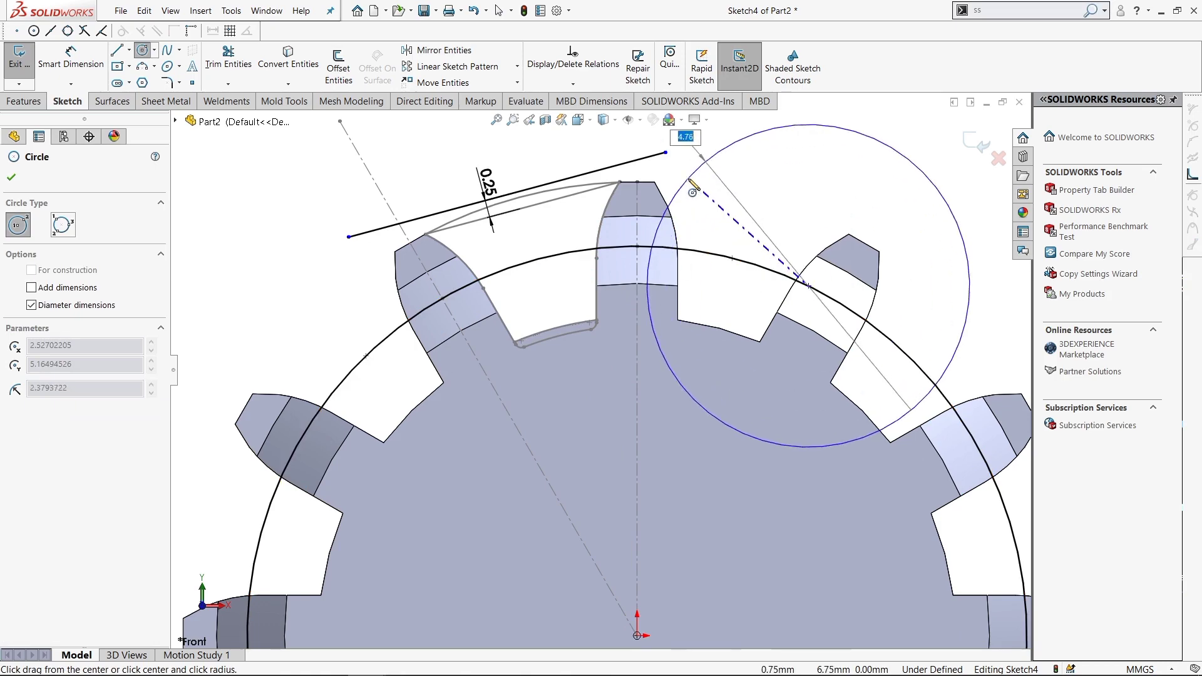
click(694, 400)
click(333, 392)
click(496, 341)
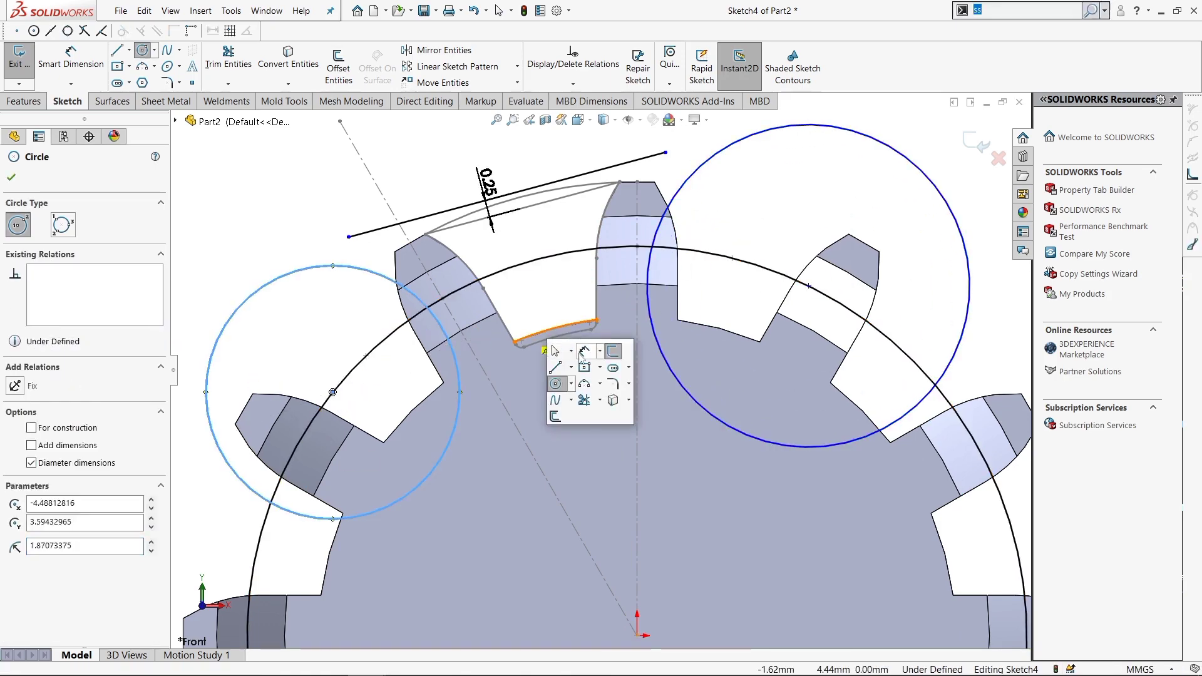
key(Escape)
scroll(605, 359, up, 2)
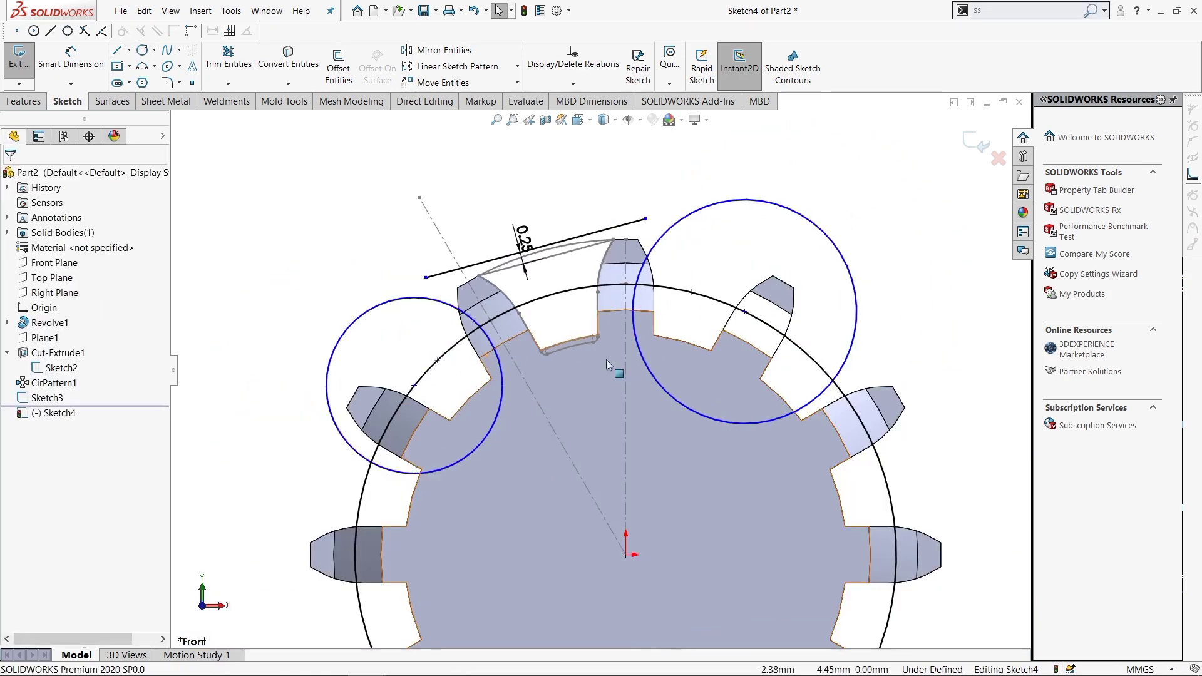
scroll(691, 381, down, 2)
- Dimension both new circles to Ø4.00
key(s)
click(427, 369)
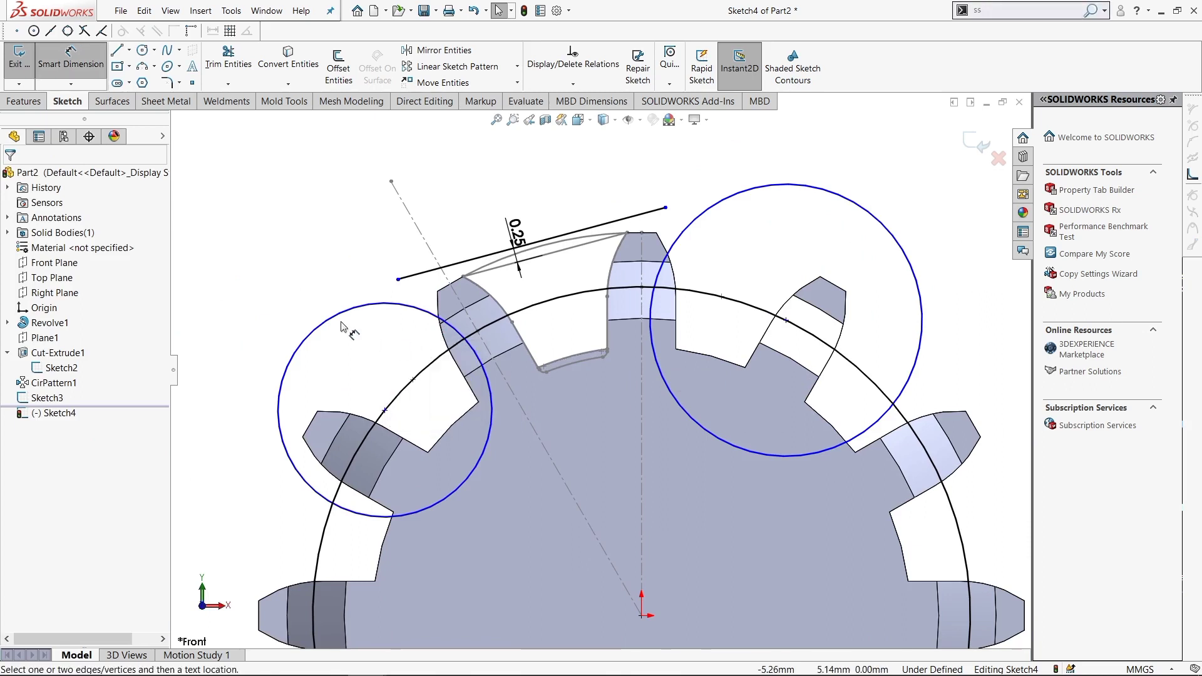
click(314, 329)
click(214, 324)
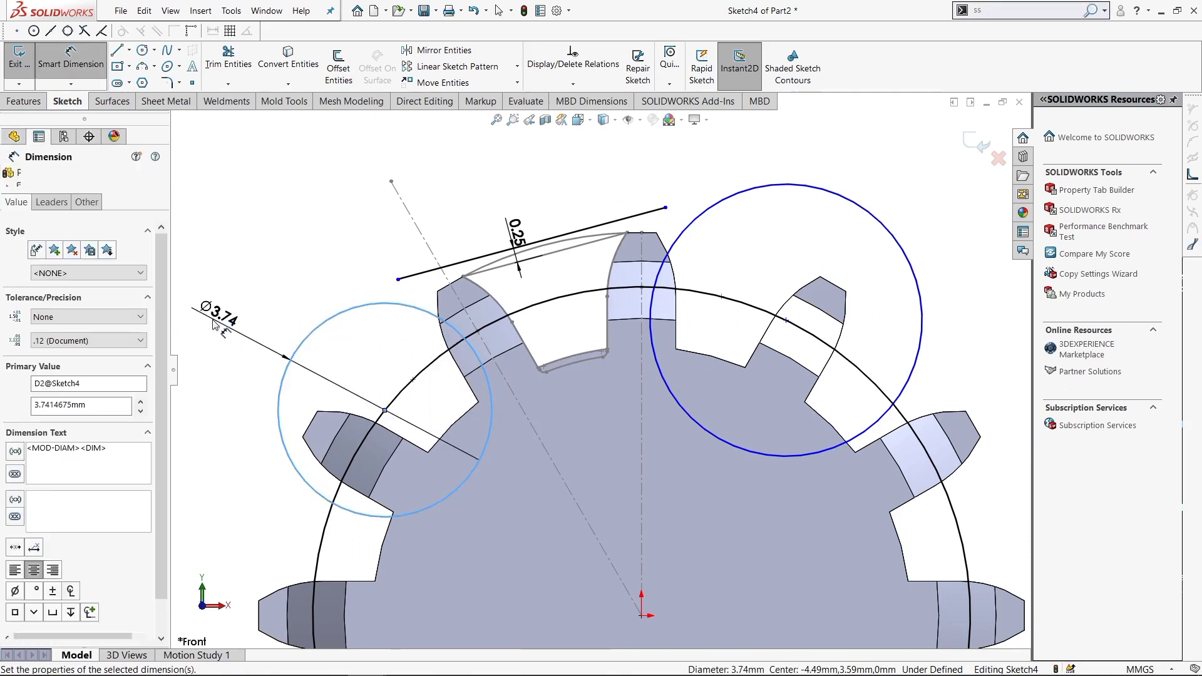
text(4)
key(Return)
click(884, 228)
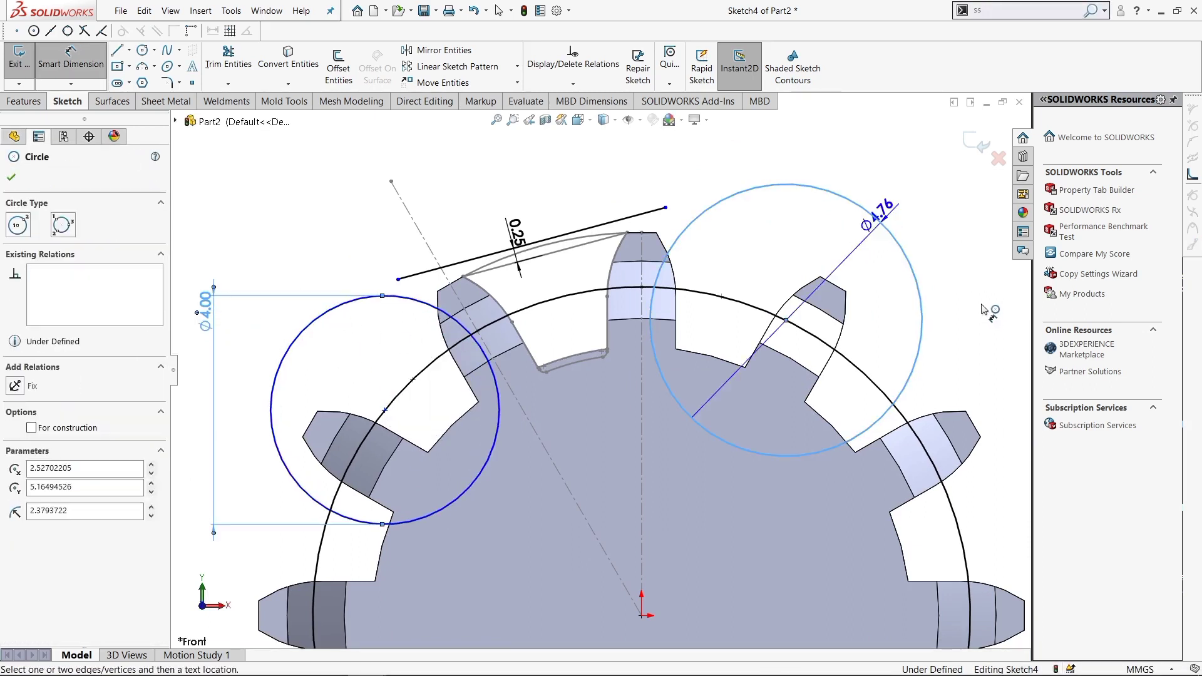
click(980, 297)
text(4)
key(Return)
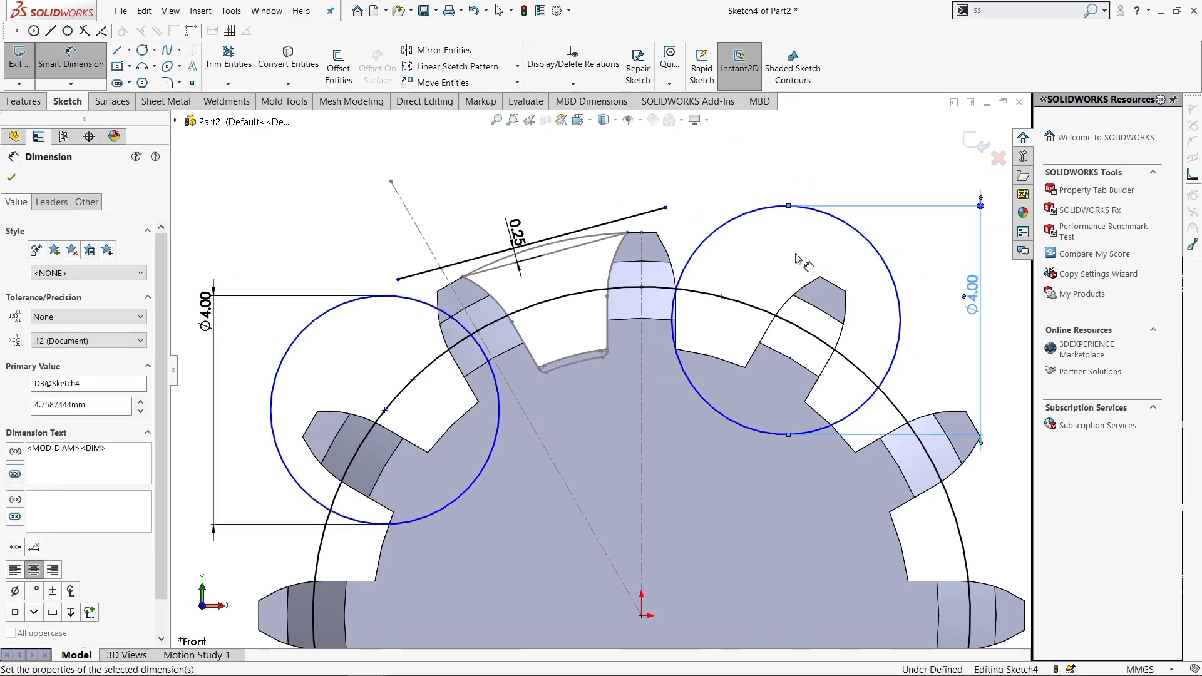
key(Escape)
- Make the pitch circle construction geometry and slide the left circle along it
click(726, 298)
click(803, 264)
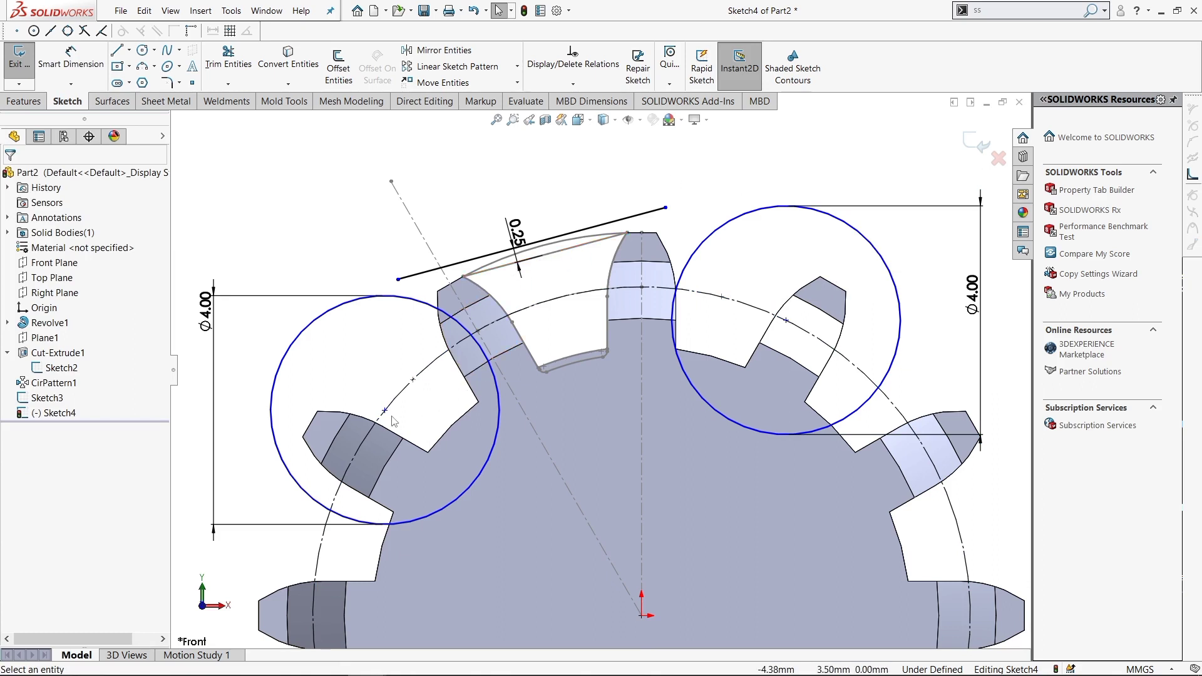
drag(388, 414, 403, 411)
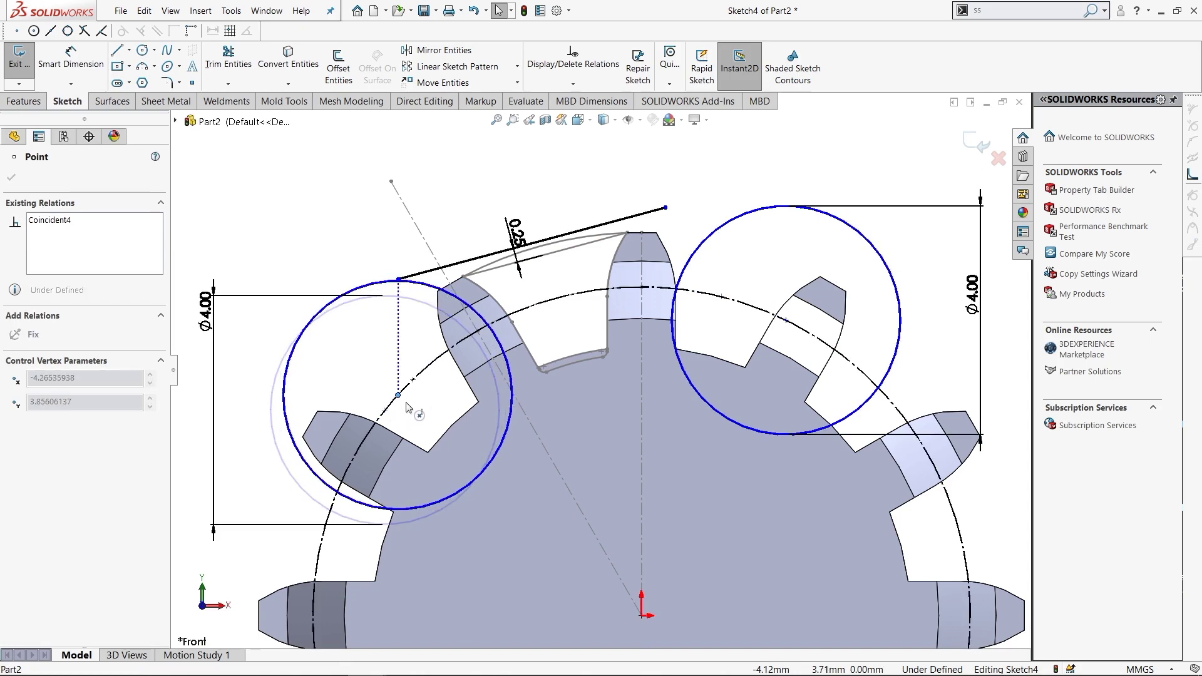
- Make each Ø4.00 circle coincident with its end of the offset line
key(Escape)
click(398, 279)
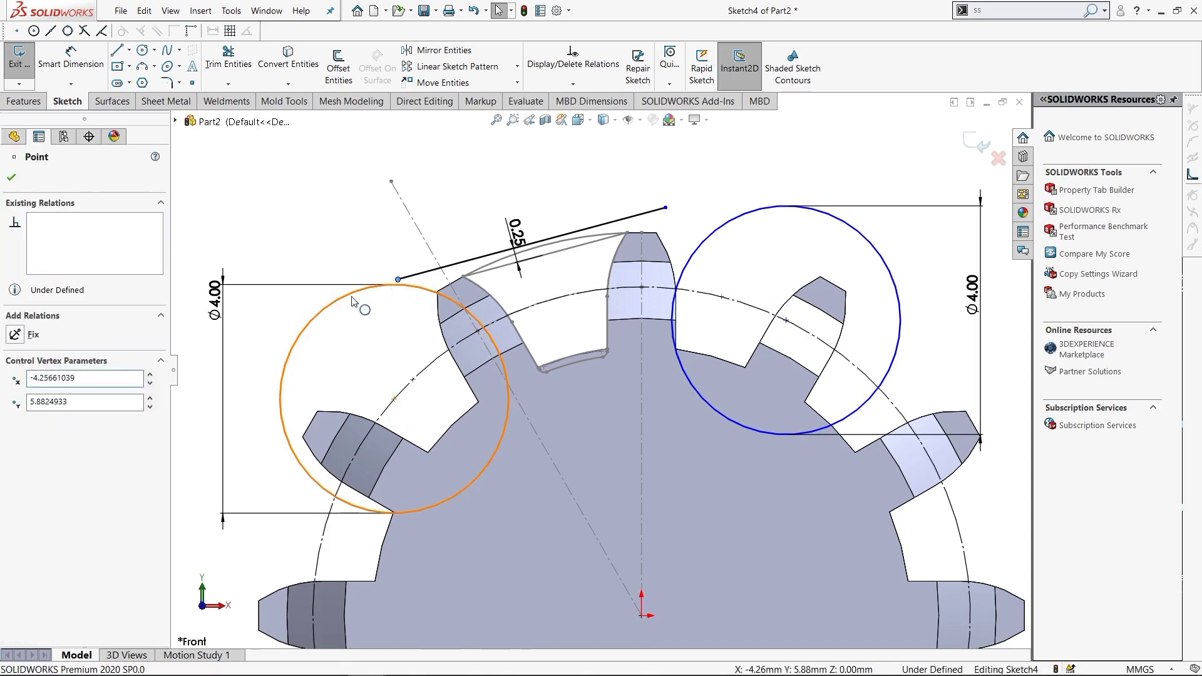
ctrl+click(358, 291)
click(17, 419)
click(733, 232)
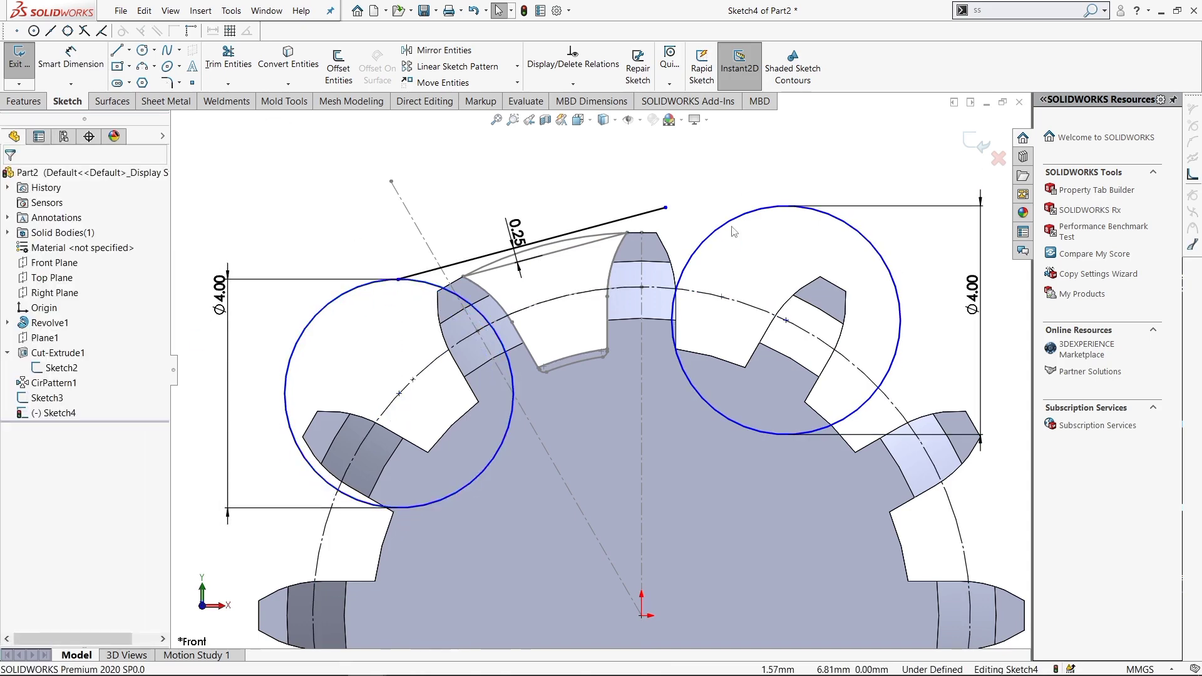
click(665, 208)
ctrl+click(720, 227)
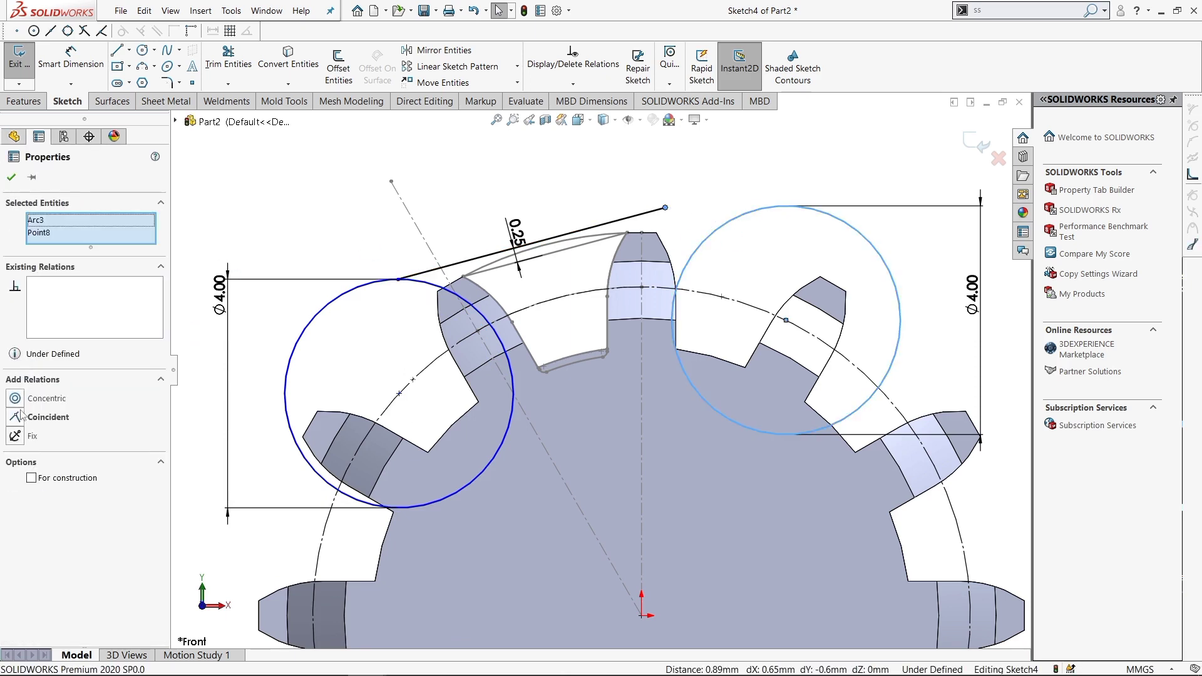
click(15, 417)
click(635, 186)
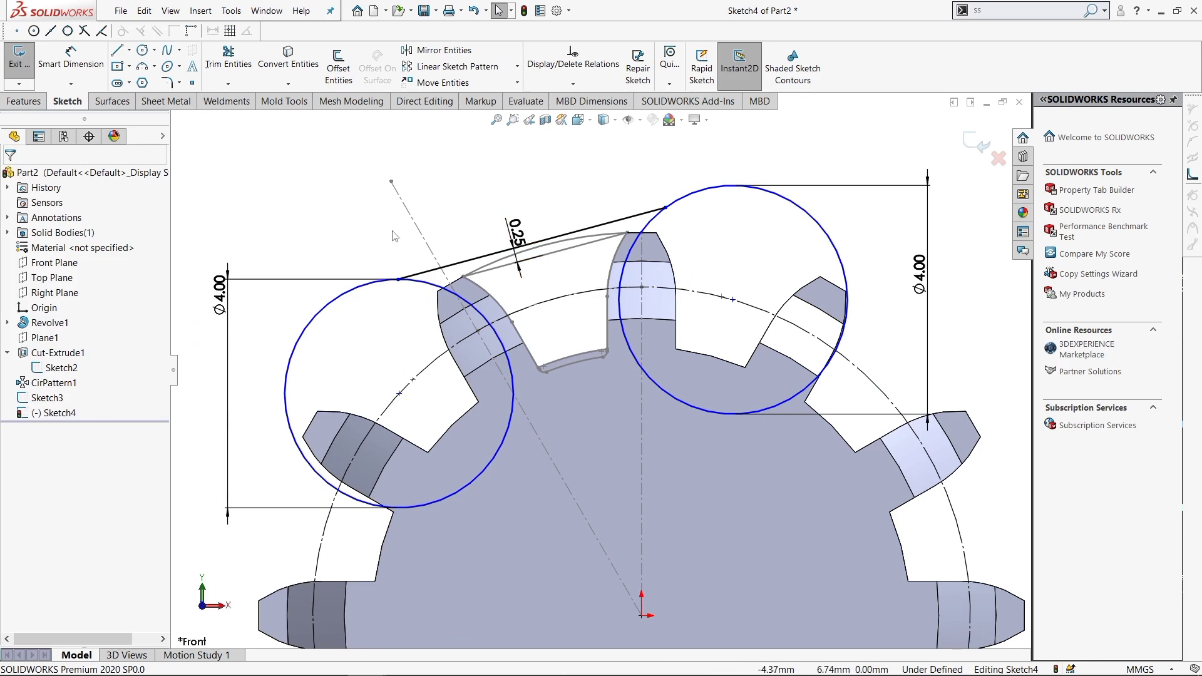
- Sketch two short flank lines from the left and right circles into the tooth gap
key(s)
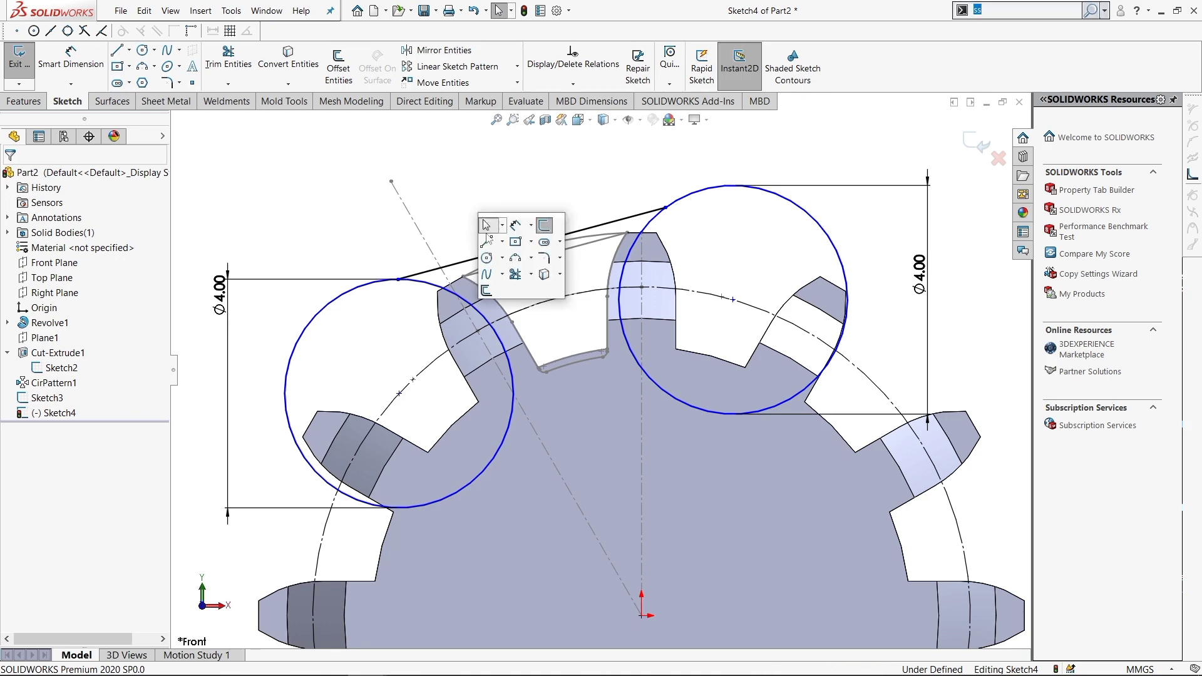
click(486, 241)
click(508, 349)
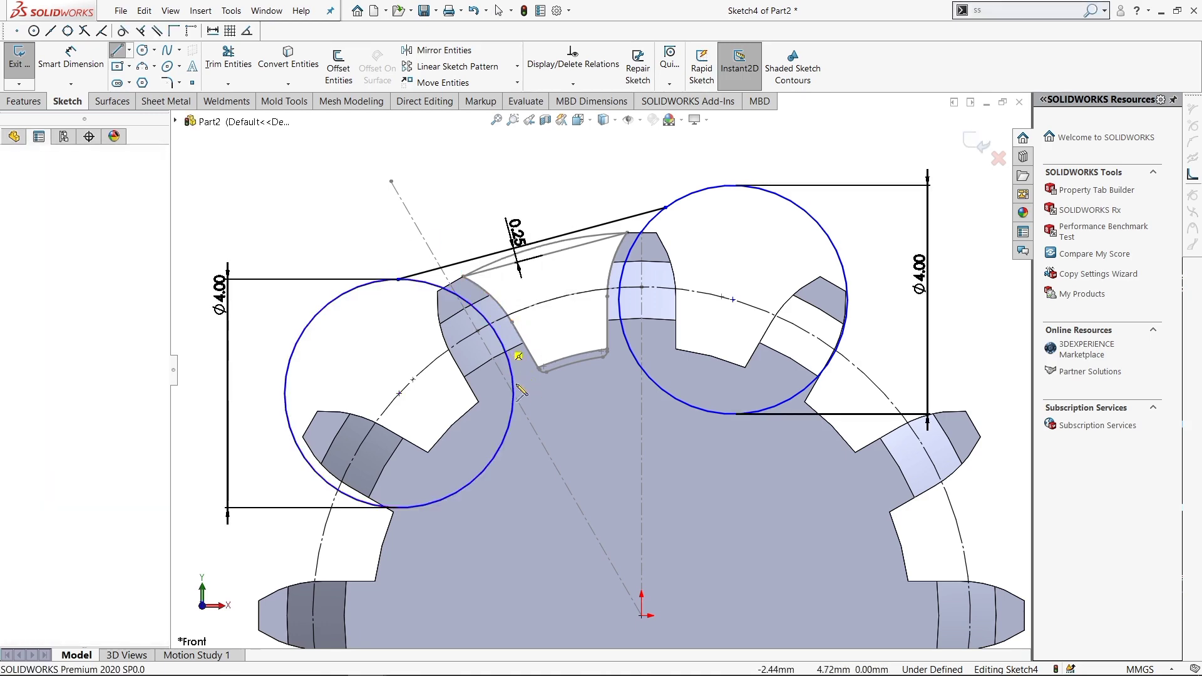
double_click(543, 406)
click(620, 318)
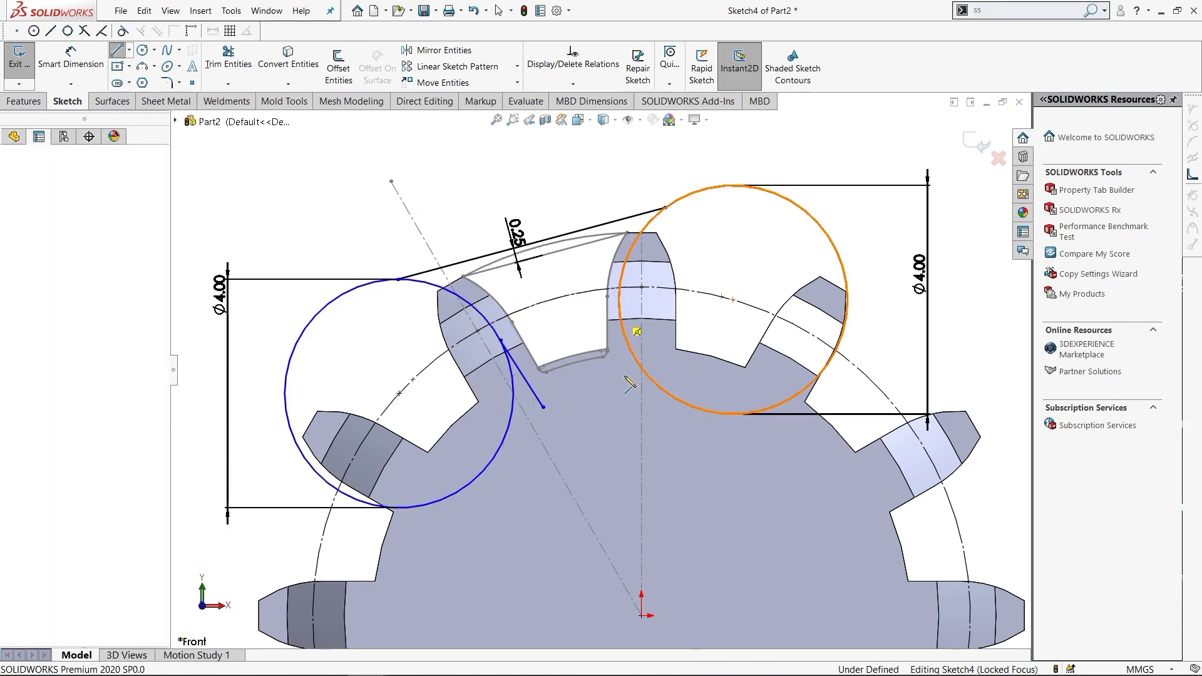
double_click(625, 393)
- Add an angle dimension between the left flank line and the dashed centreline
key(s)
click(673, 433)
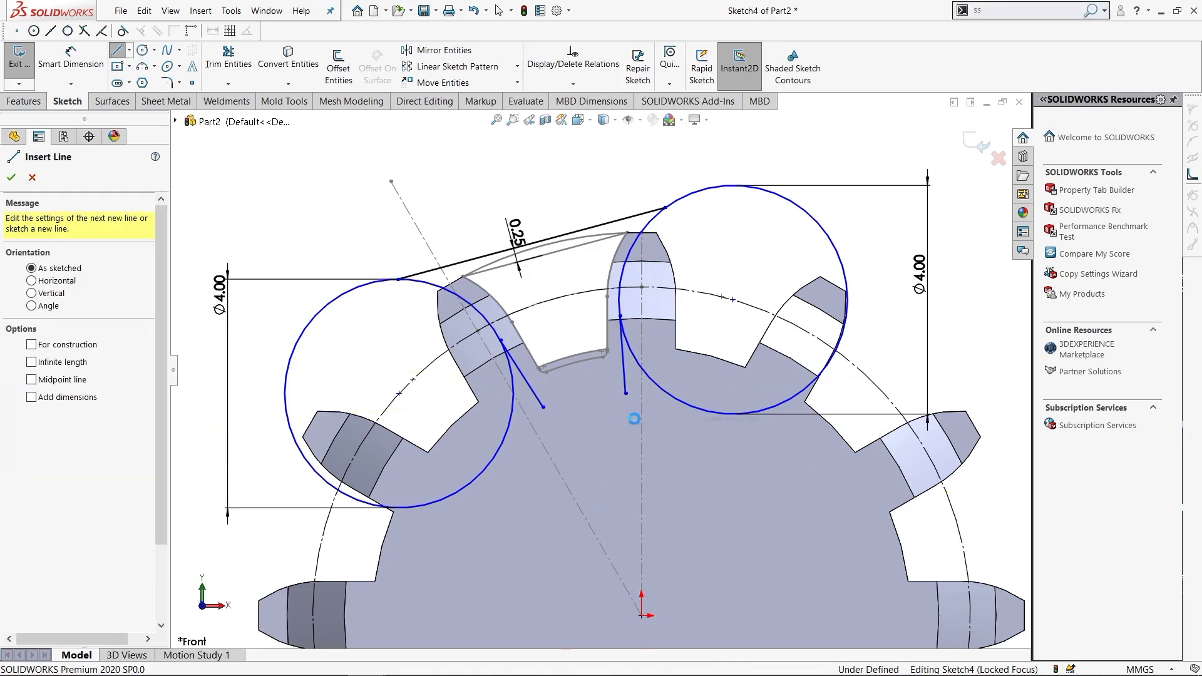
click(529, 379)
click(474, 326)
click(455, 238)
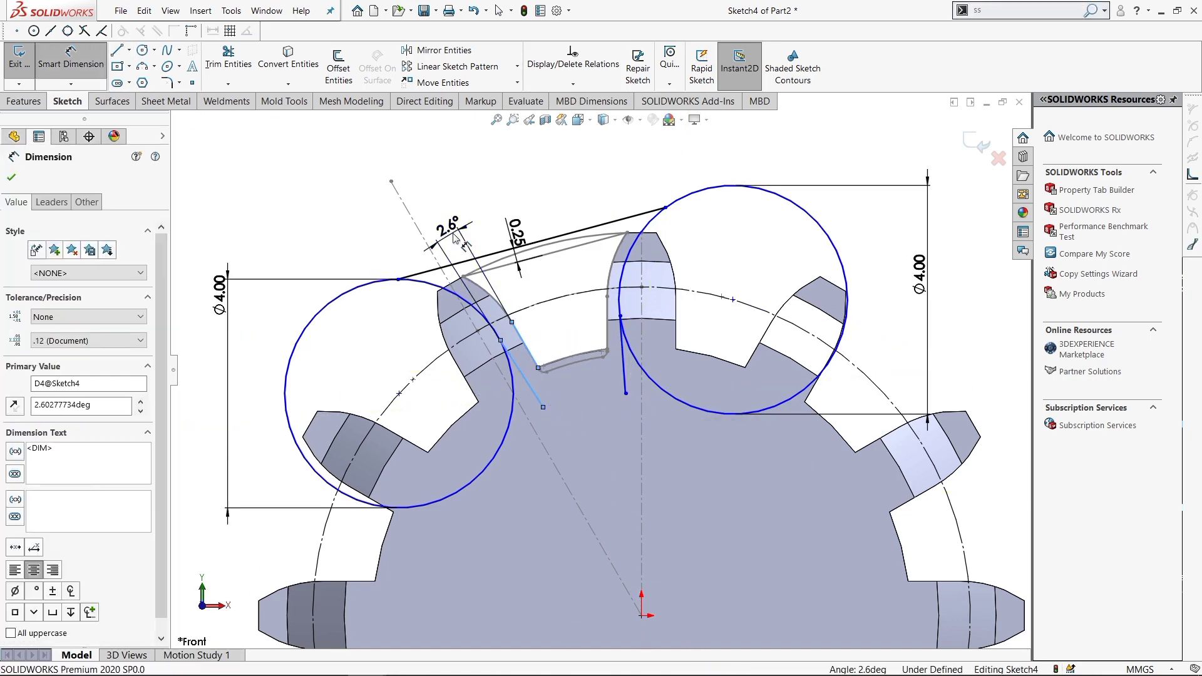
- Dimension the right flank line at 2° from the vertical centreline
click(622, 357)
click(607, 329)
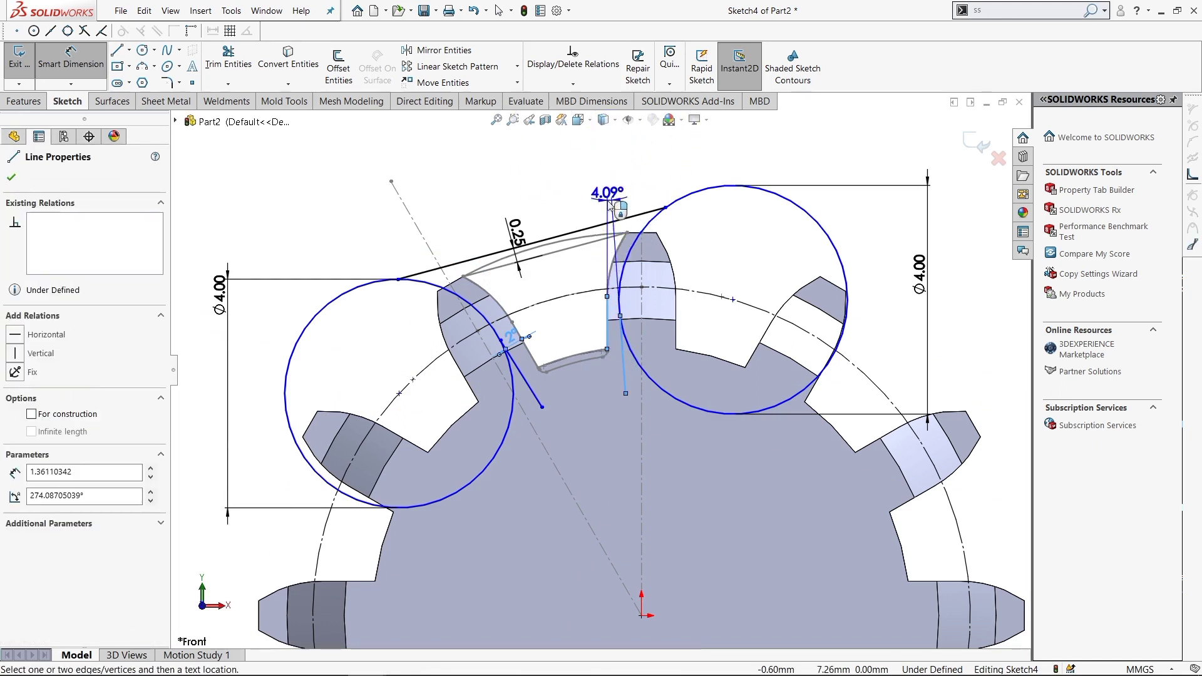
click(610, 204)
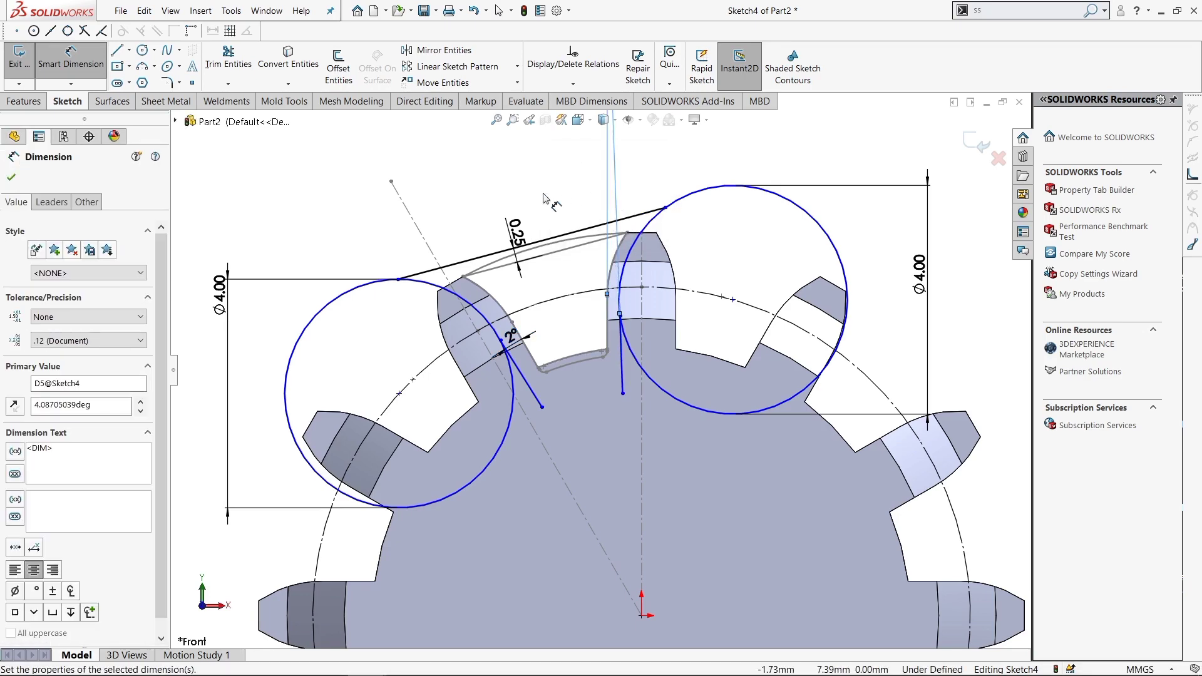
click(545, 200)
scroll(604, 209, up, 3)
click(607, 299)
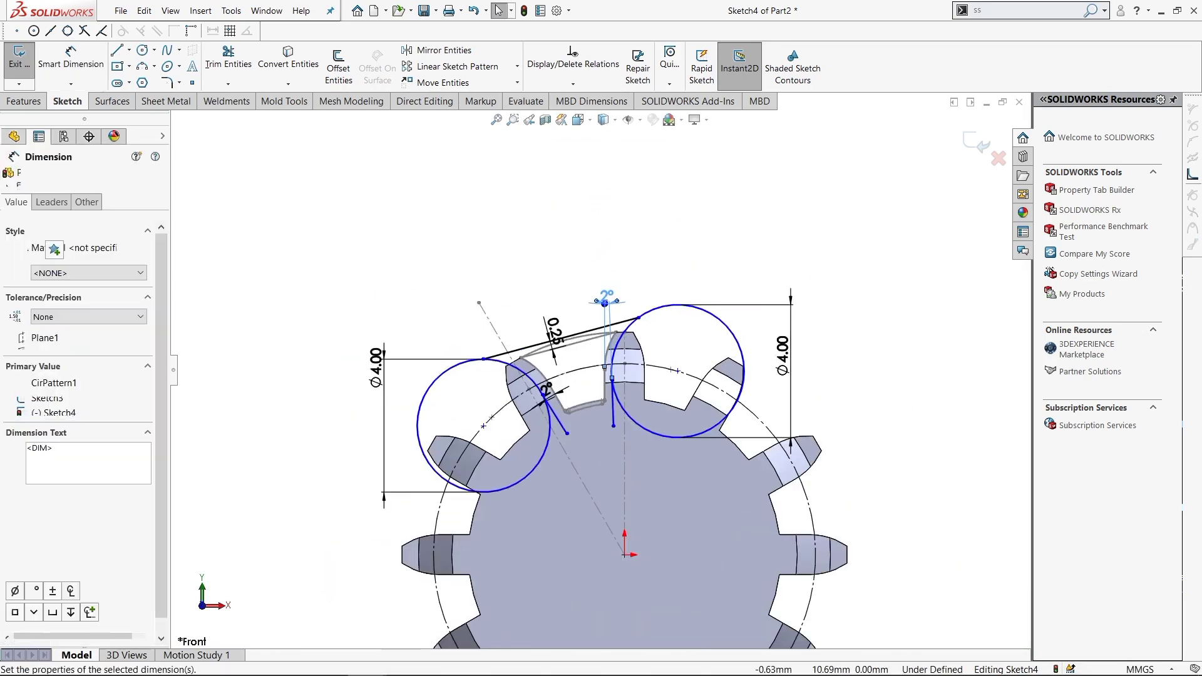
scroll(540, 359, down, 2)
key(Escape)
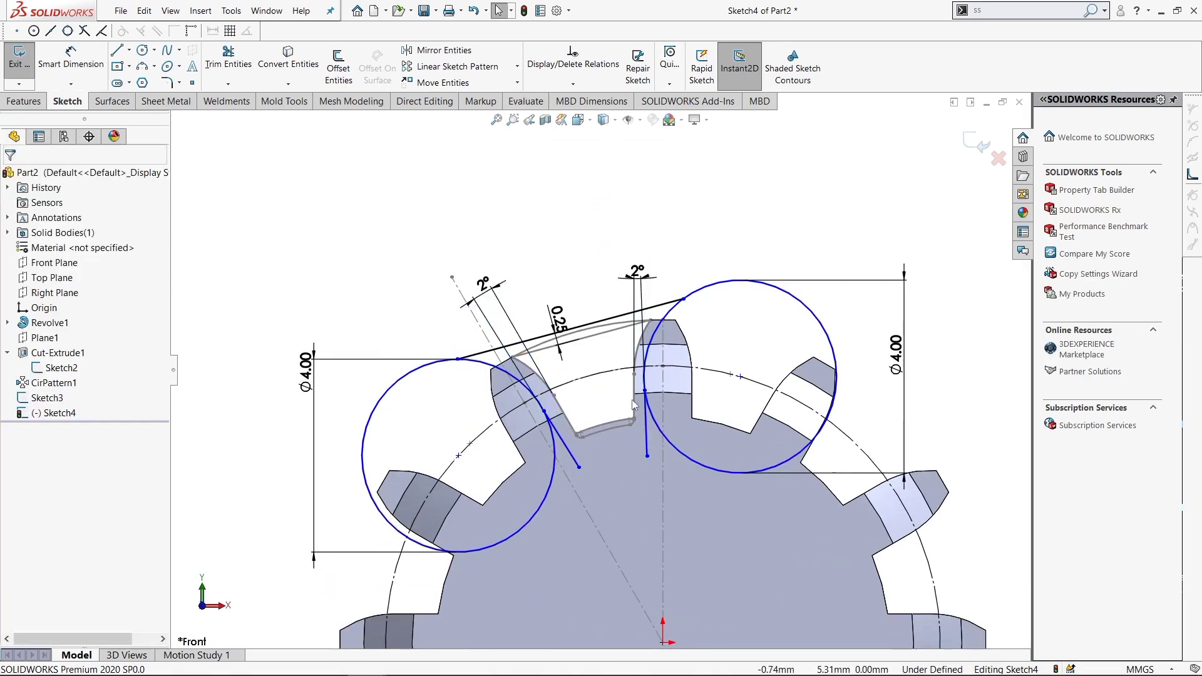
scroll(620, 421, down, 1)
scroll(608, 419, up, 2)
- Make each flank line tangent to its Ø4.00 circle
click(555, 390)
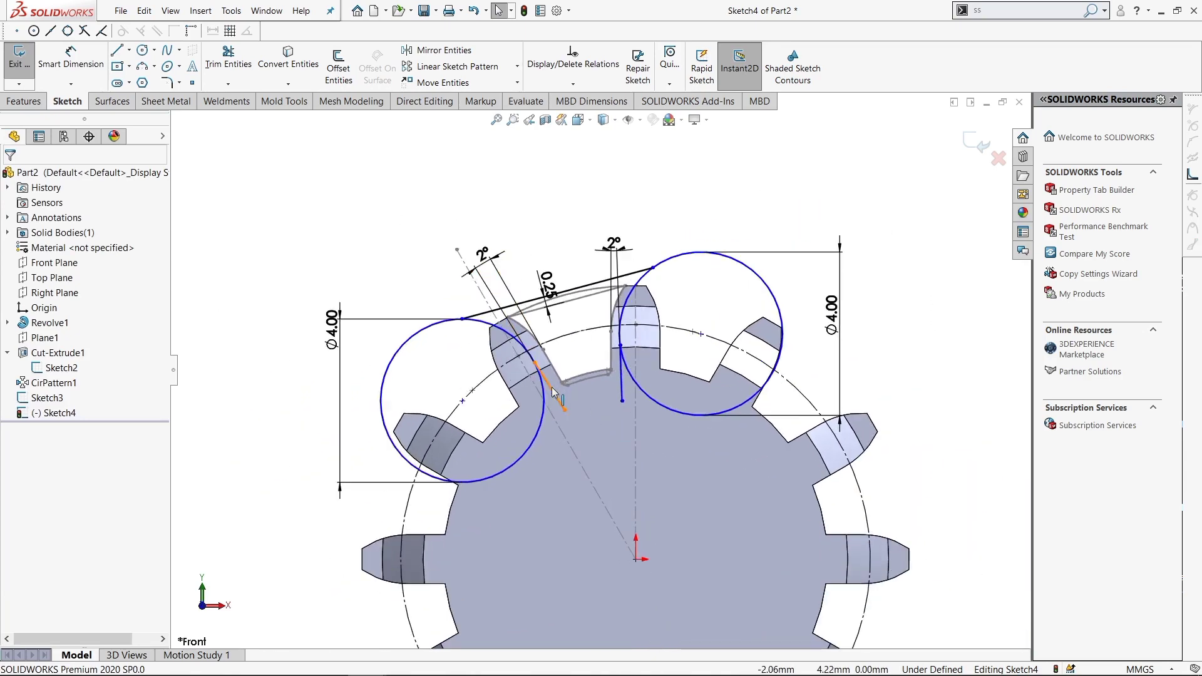
ctrl+click(542, 389)
click(17, 401)
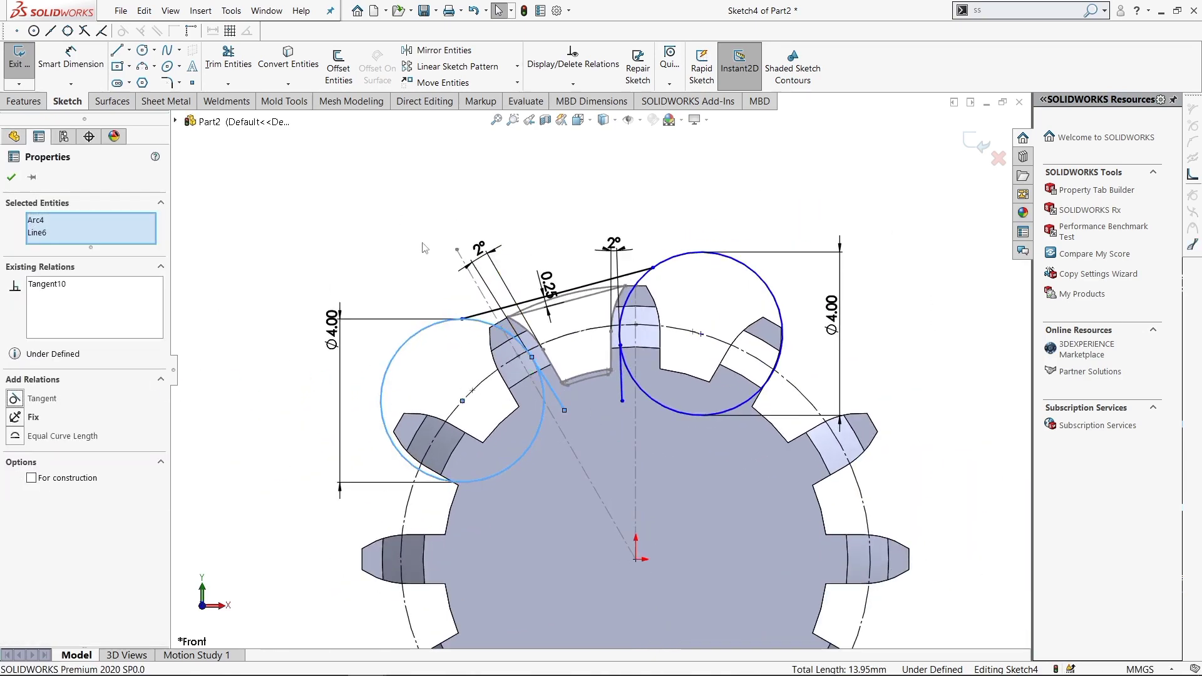
key(Escape)
click(624, 379)
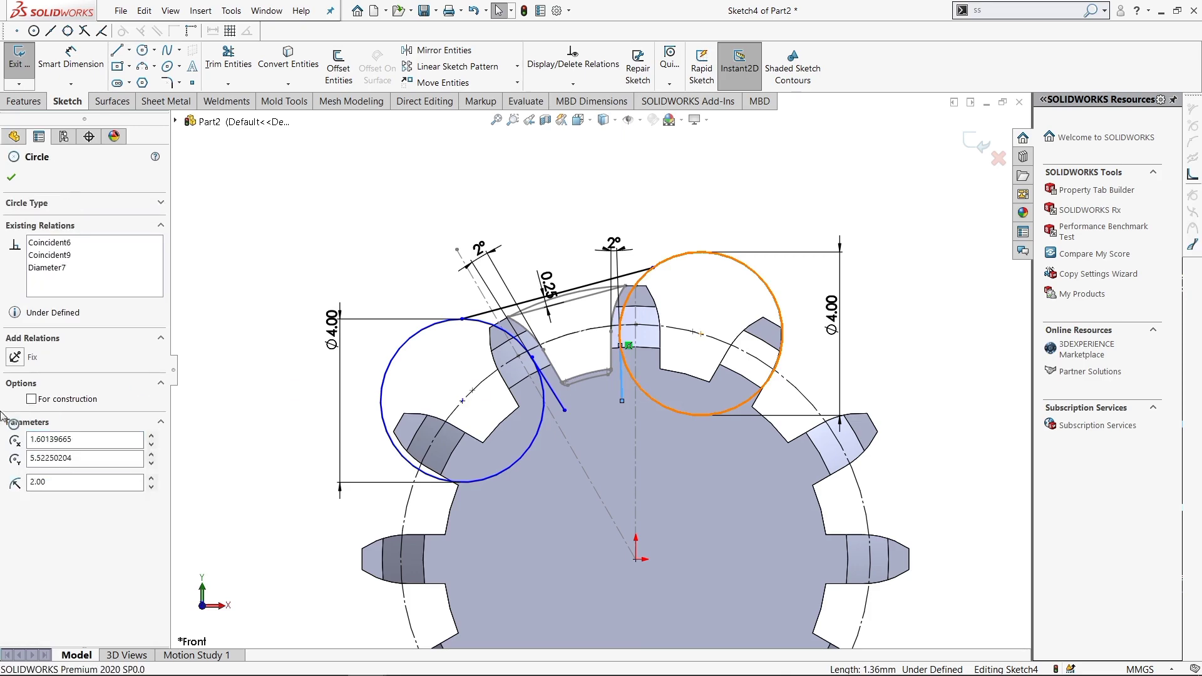
ctrl+click(623, 378)
click(17, 316)
key(Escape)
scroll(597, 371, up, 2)
- Draw a root circle centred on the gear origin out to the tooth root
scroll(657, 463, down, 2)
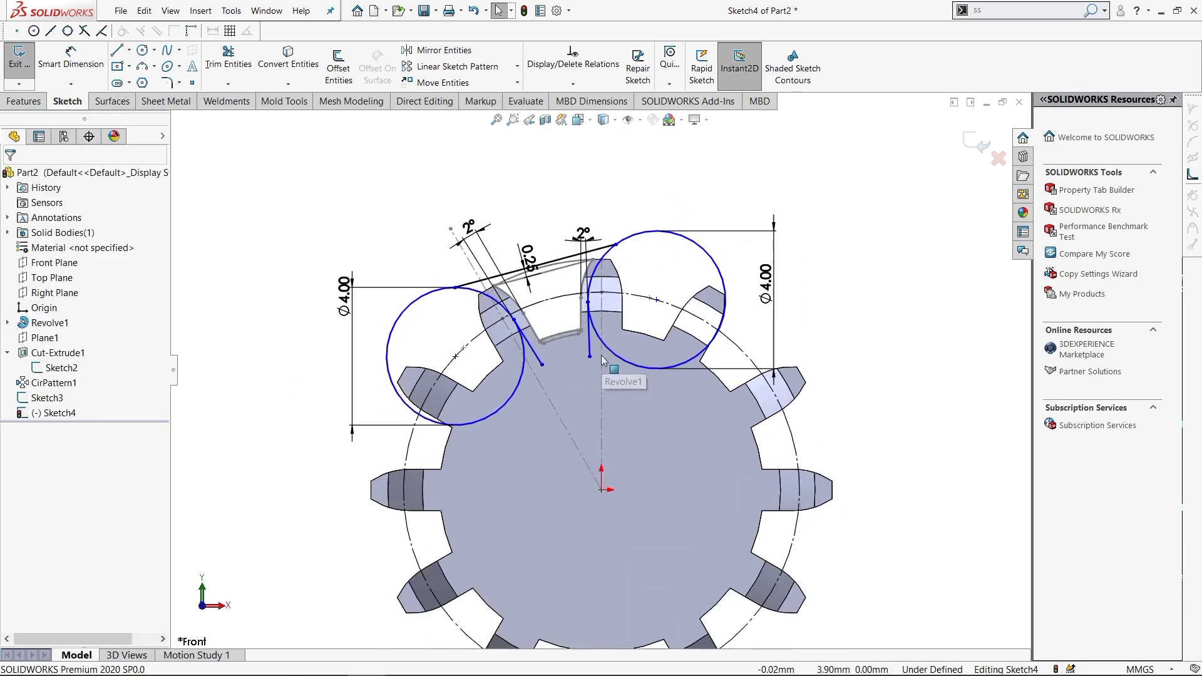
key(s)
click(613, 401)
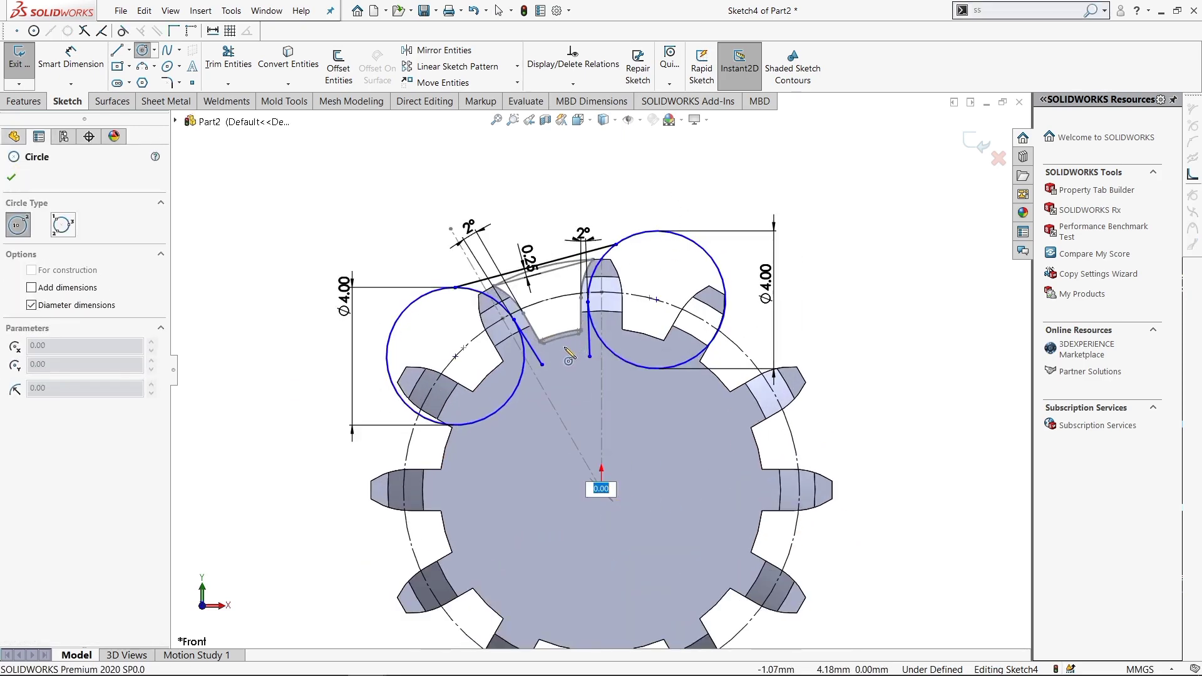
key(Escape)
key(s)
click(631, 493)
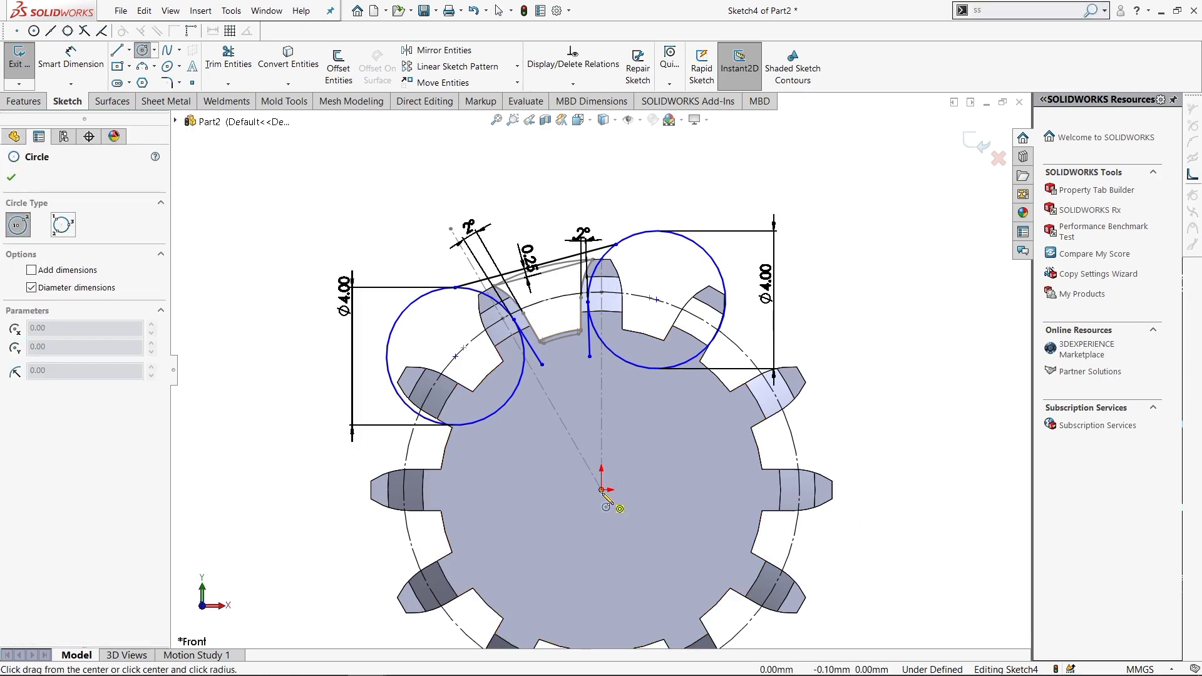
click(568, 338)
scroll(568, 337, down, 3)
key(Escape)
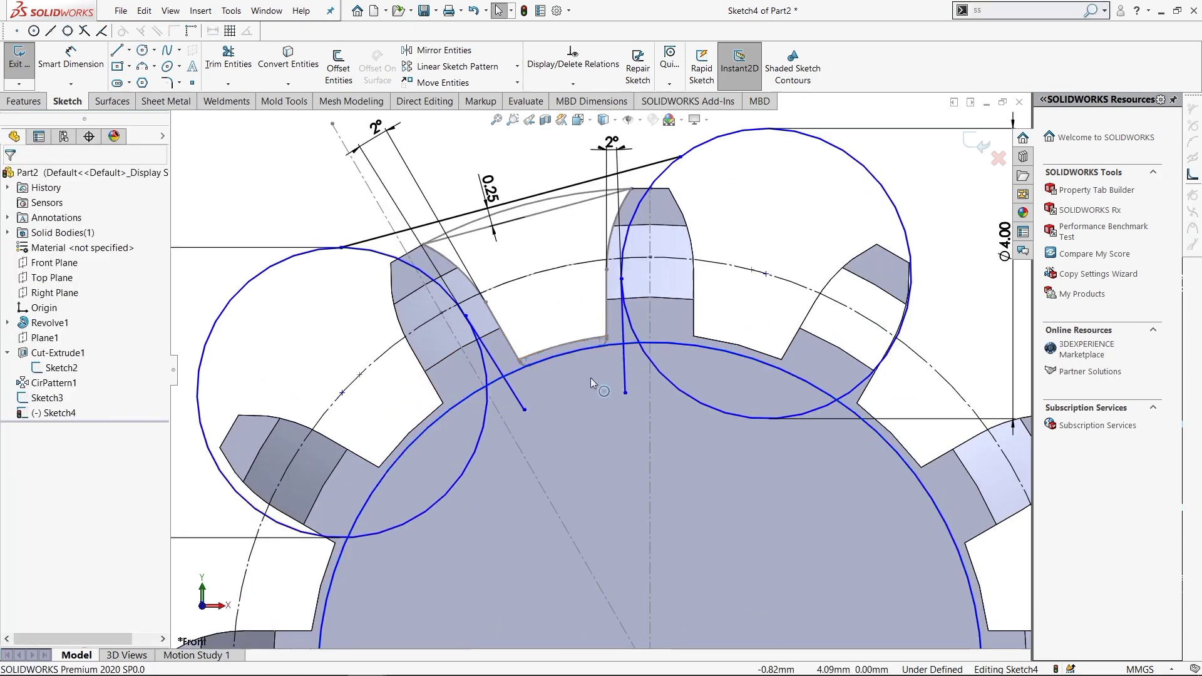
- Make the root circle coradial with the gear's tooth-root arc
click(628, 349)
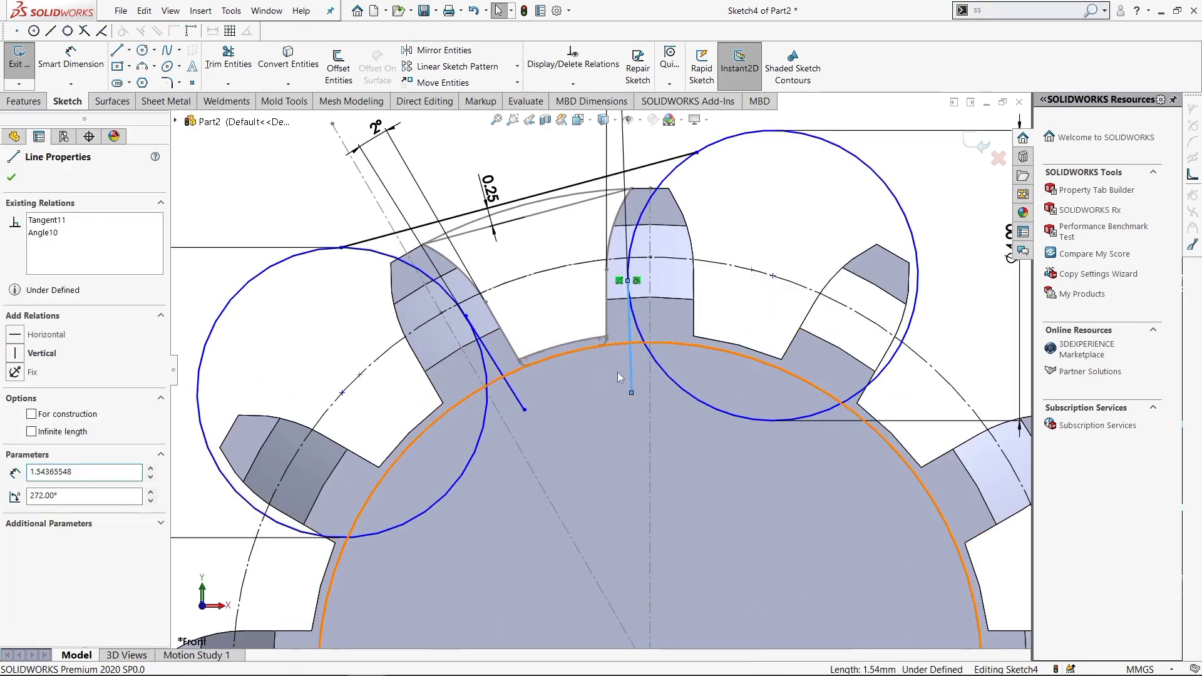
click(618, 378)
ctrl+click(564, 355)
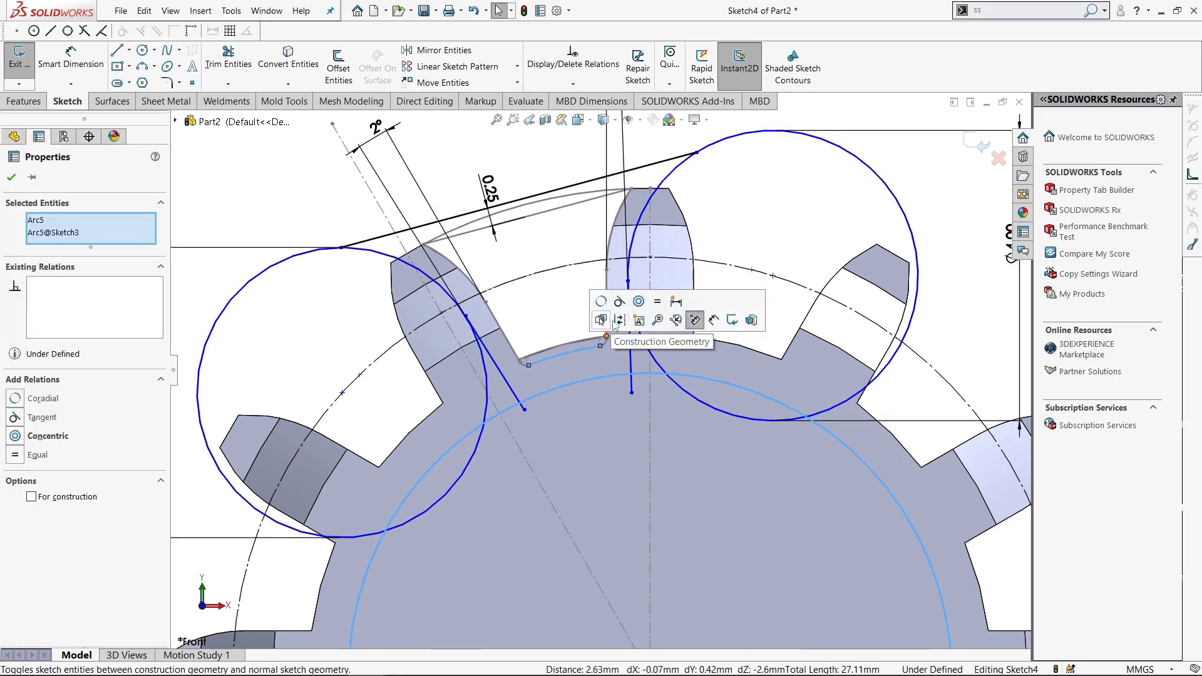
click(602, 305)
key(Escape)
- Drag both flank line ends onto the root circle
click(627, 344)
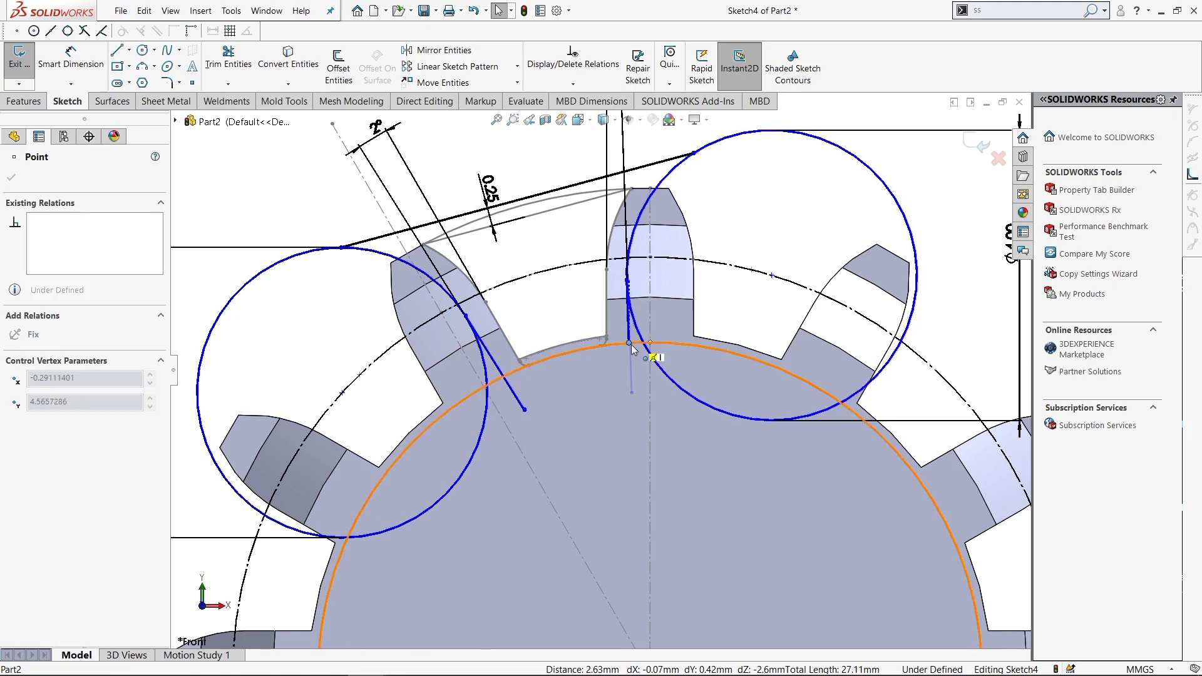
drag(627, 345, 629, 336)
drag(526, 410, 510, 376)
scroll(527, 314, up, 3)
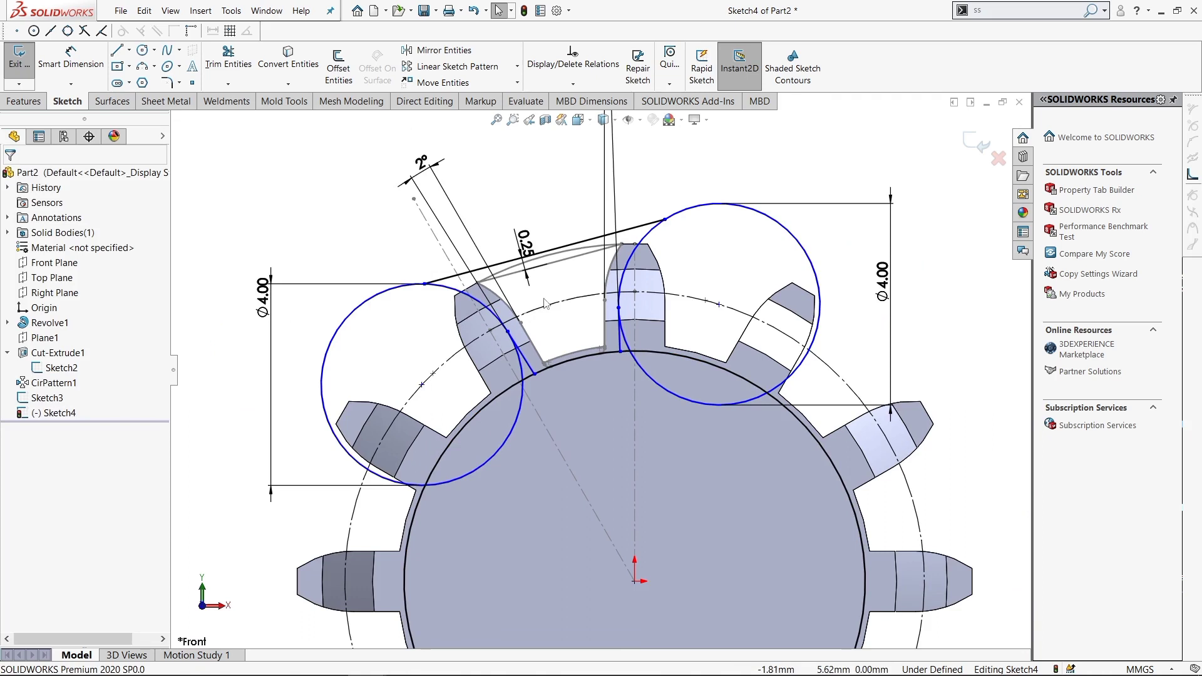
- Draw a construction centerline from the tooth gap to the gear origin
key(s)
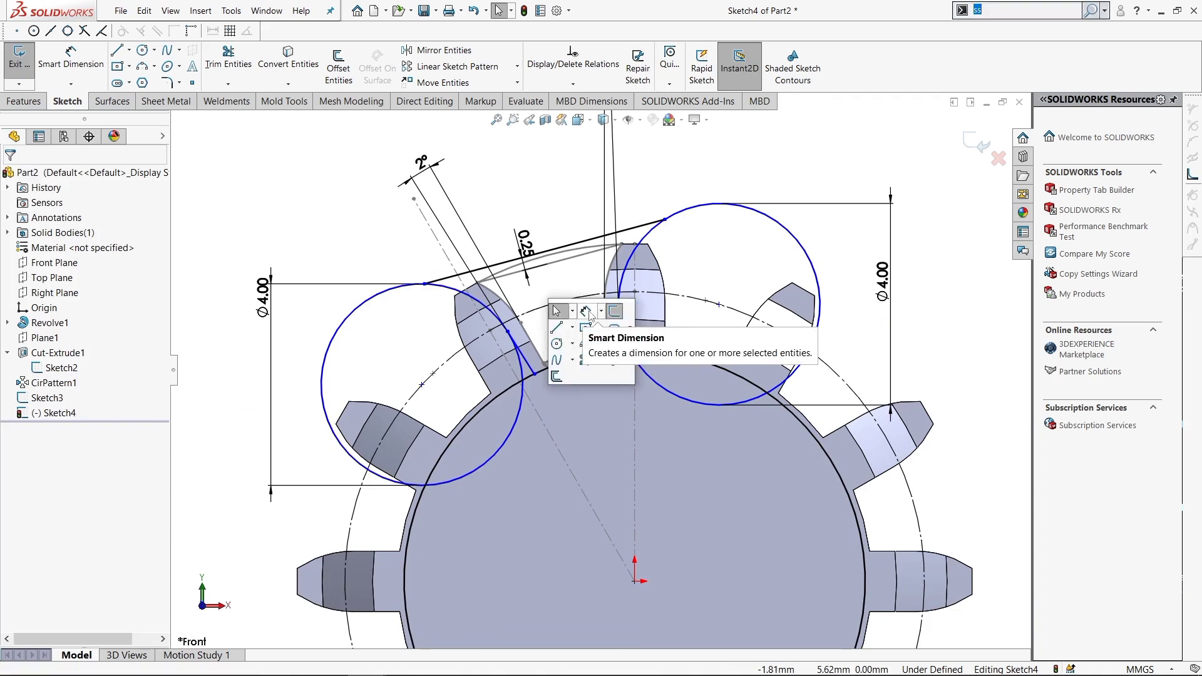
key(Escape)
key(s)
click(617, 392)
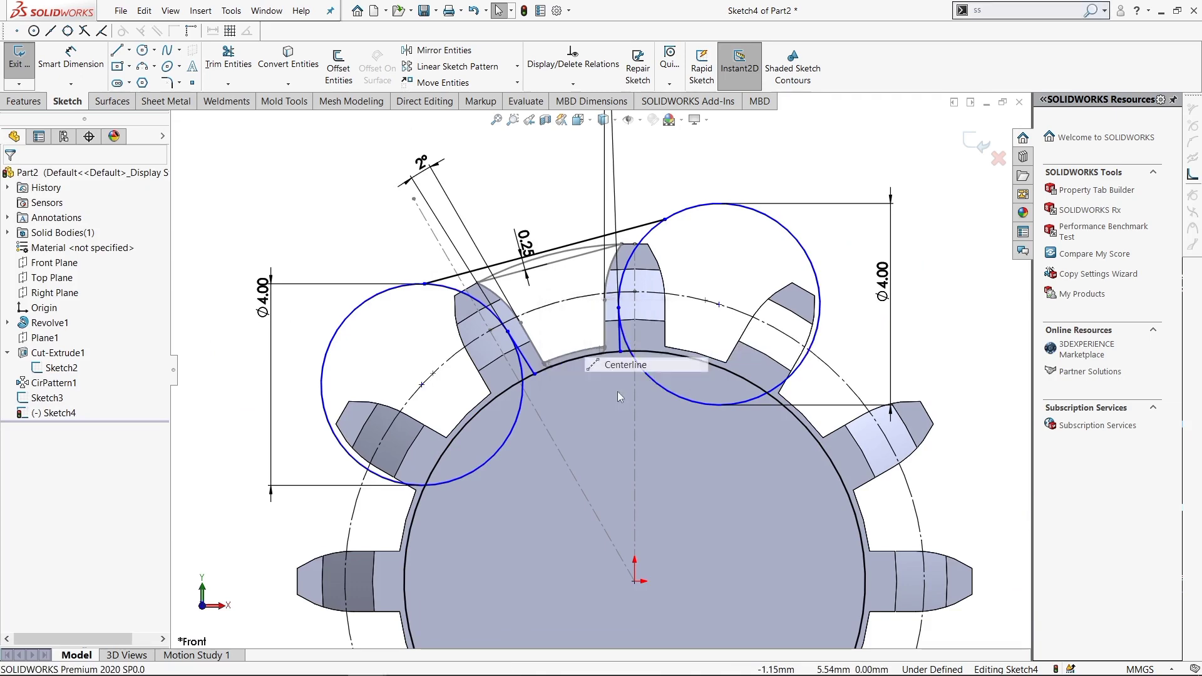
double_click(634, 580)
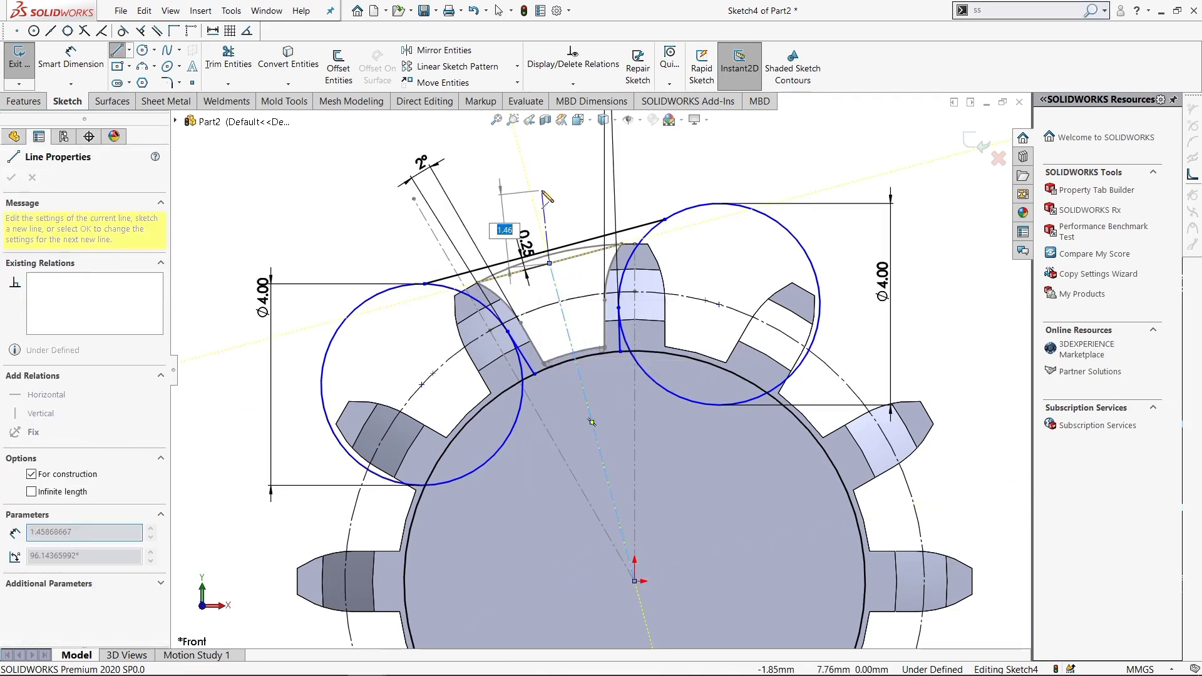
- Add a driven 17° angle between the left flank and centerline, then delete it
key(s)
click(616, 227)
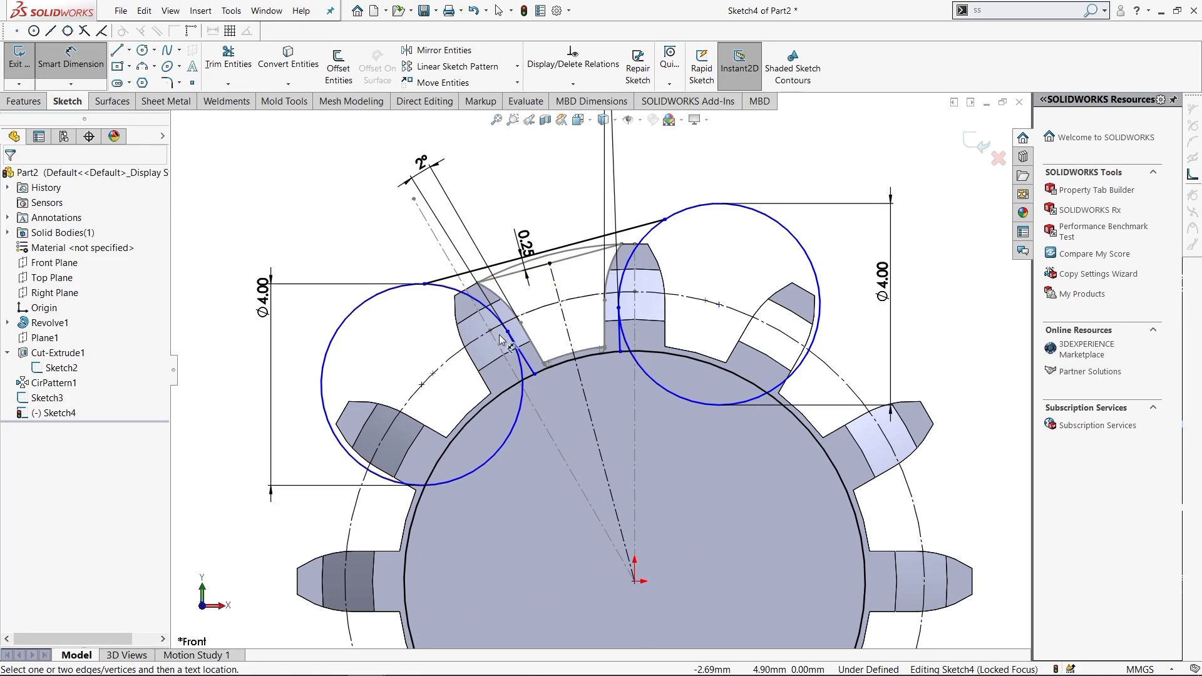
click(528, 367)
click(572, 350)
click(476, 212)
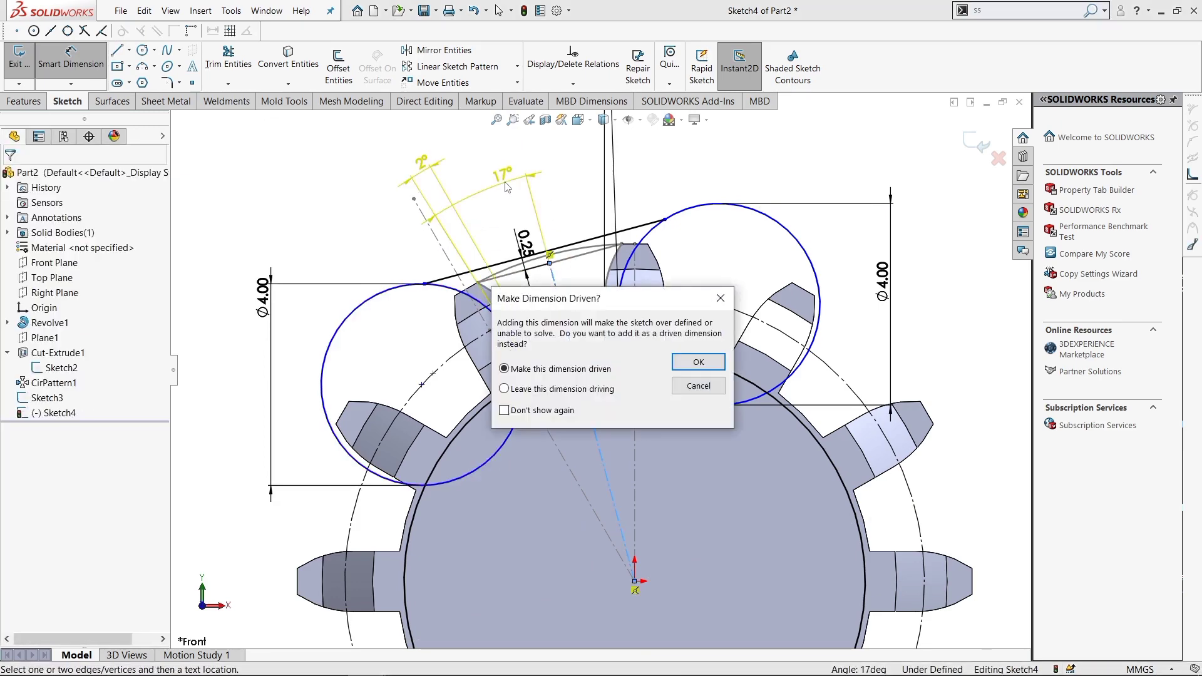
key(Return)
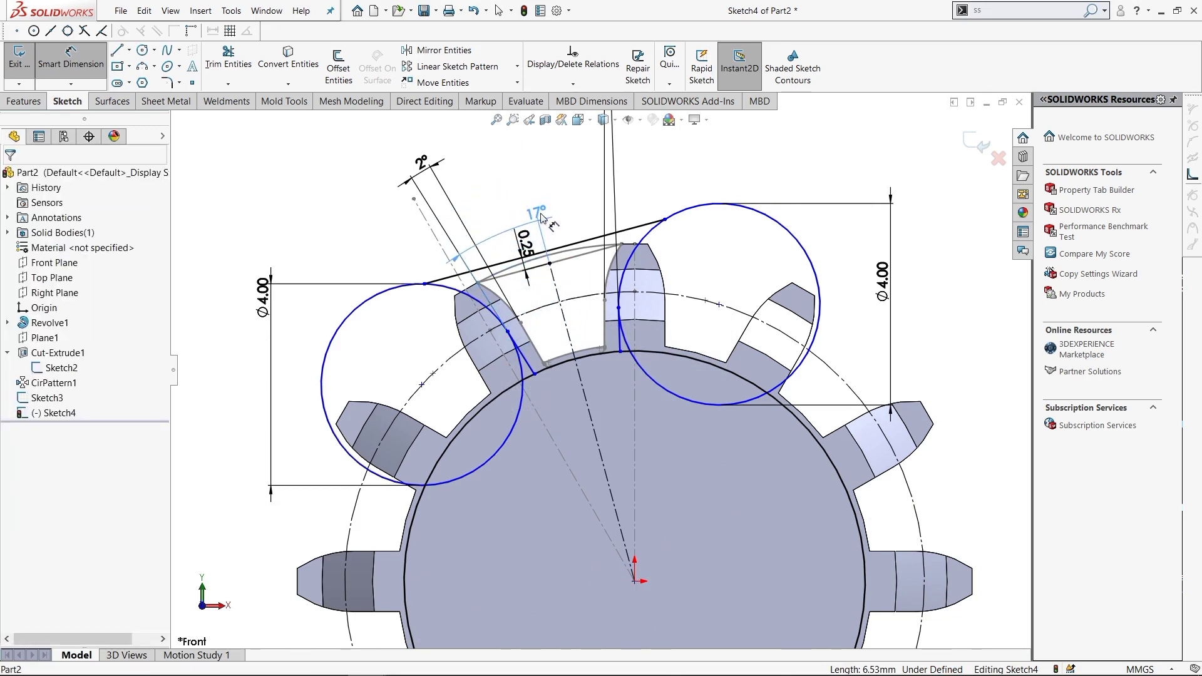
click(539, 214)
key(Delete)
click(532, 326)
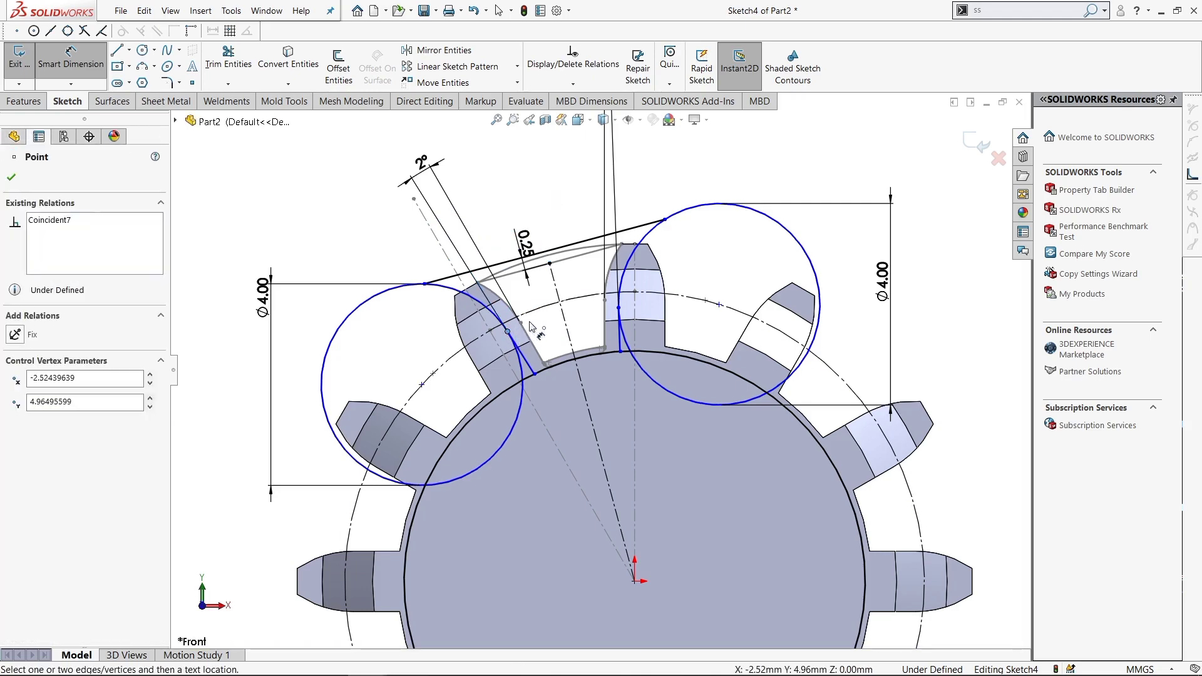
key(Escape)
- Make the two flank end points symmetric about the centerline
click(535, 375)
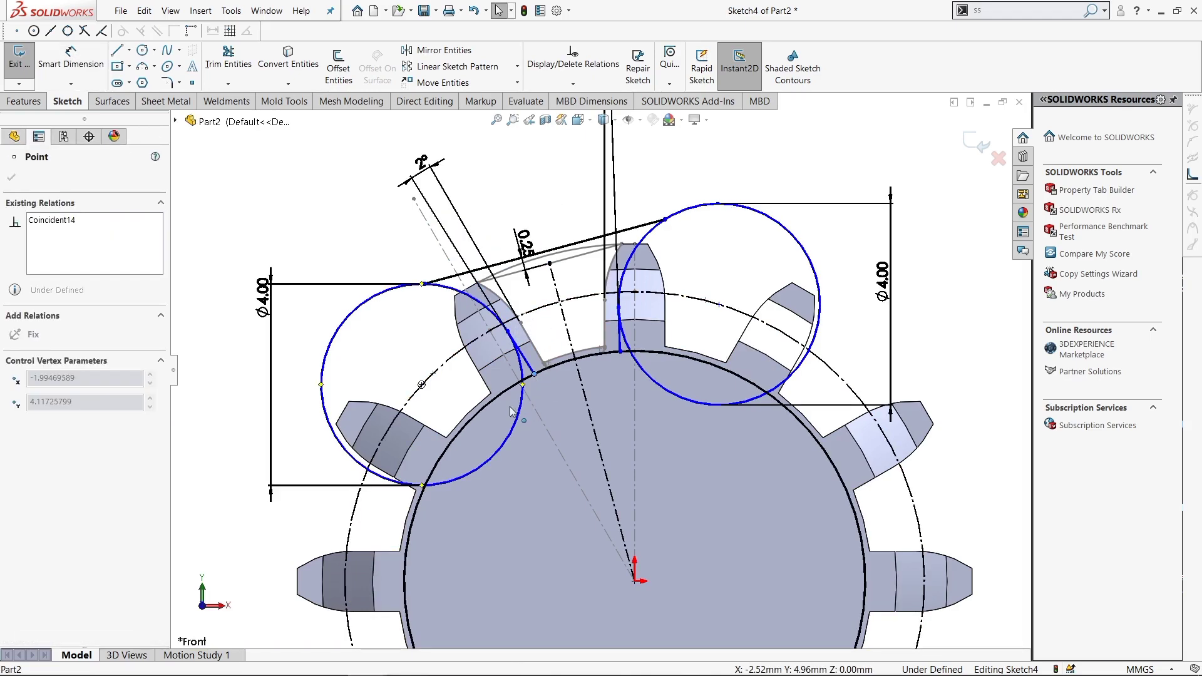
drag(423, 387, 431, 395)
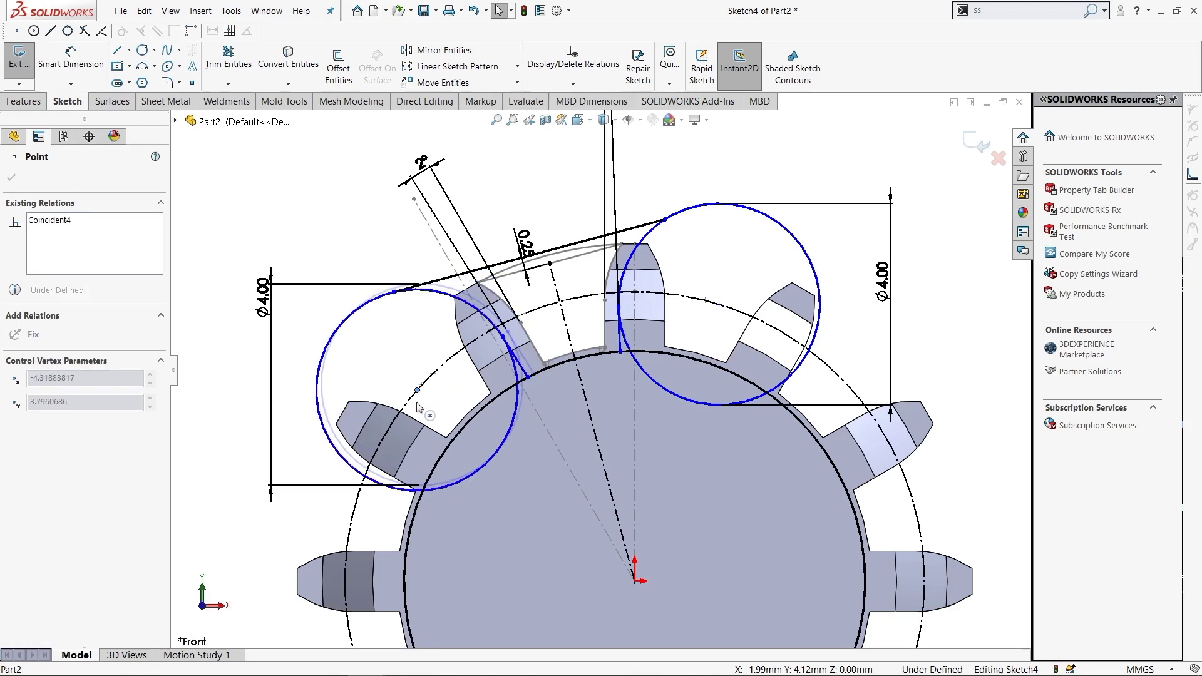
click(619, 351)
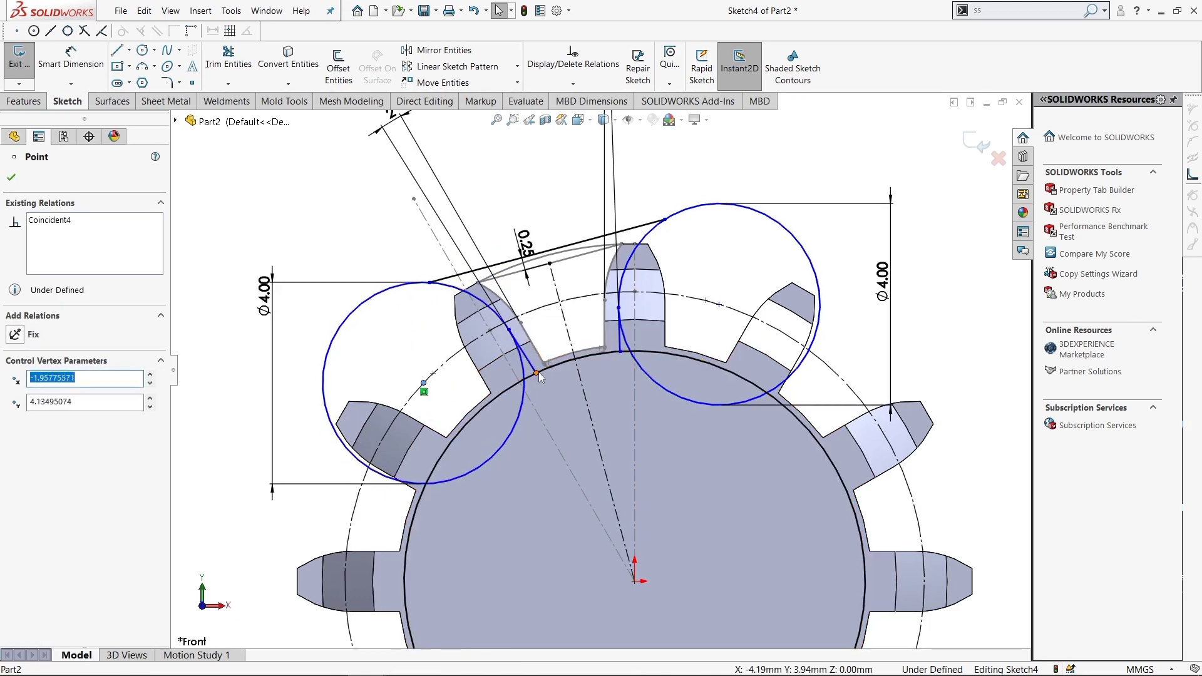
ctrl+click(583, 385)
ctrl+click(536, 373)
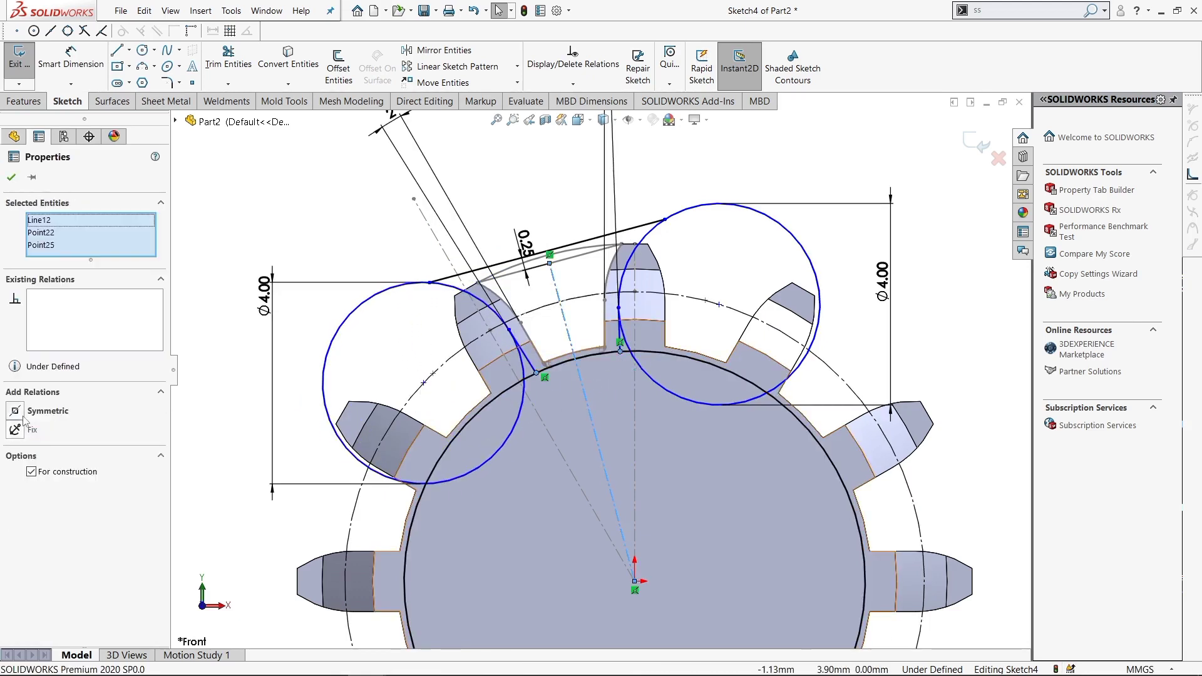
click(44, 411)
click(544, 181)
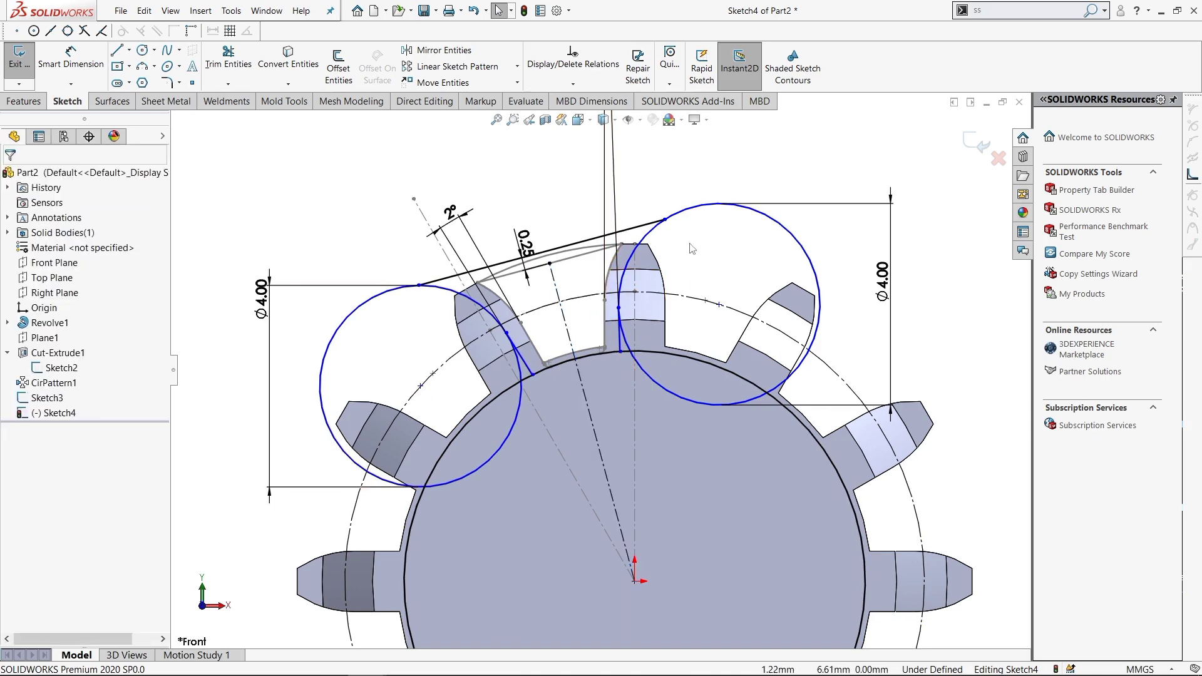
- Reposition the tangent points and attempt a 17° angle, cancelling it as over-defining
mouse_move(665, 219)
mouse_down()
mouse_move(703, 265)
mouse_move(720, 205)
mouse_up()
right_drag(779, 307, 779, 276)
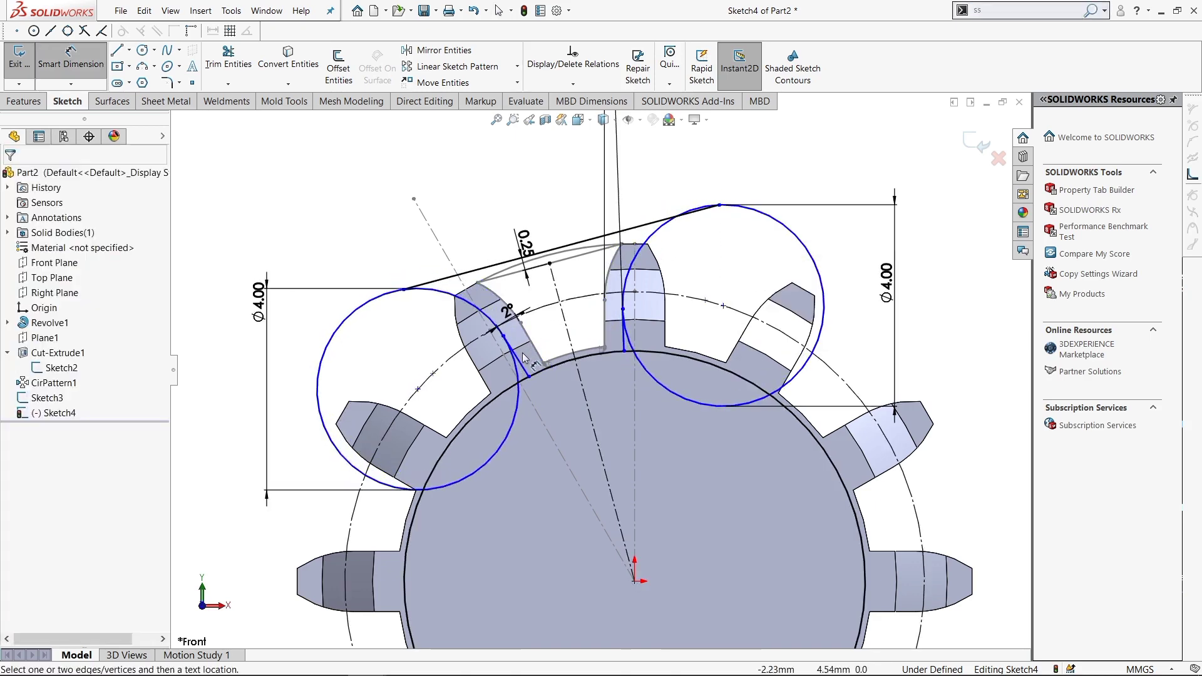
click(523, 357)
click(563, 314)
click(501, 188)
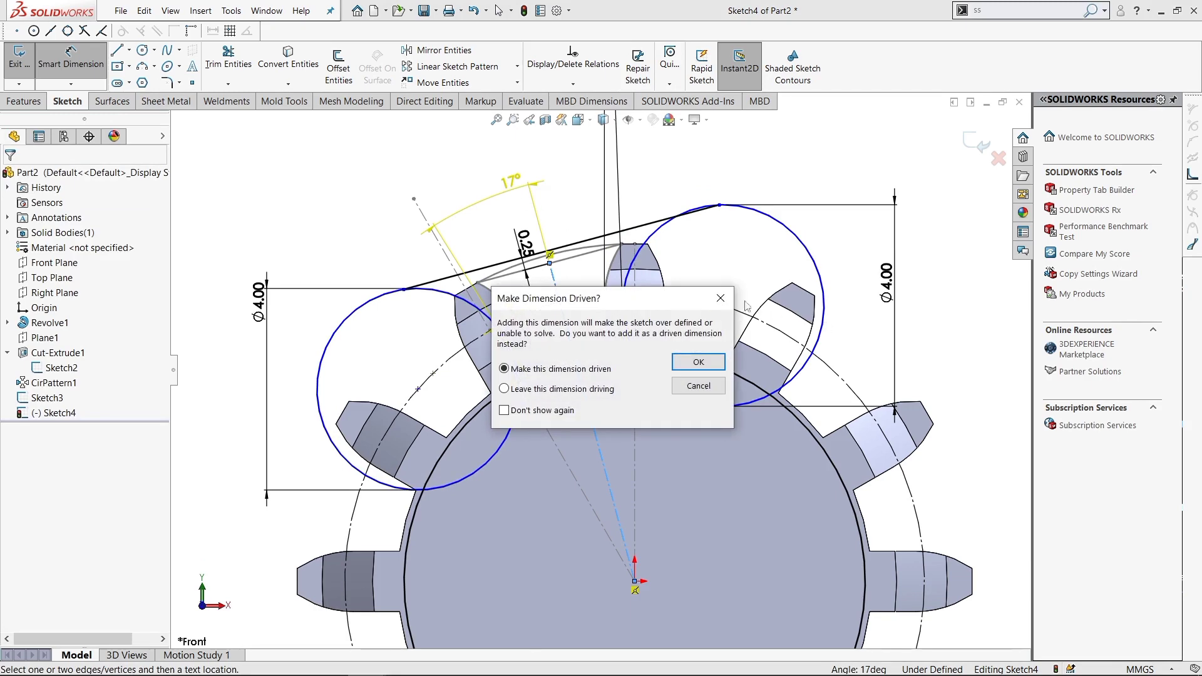
click(698, 385)
click(508, 316)
scroll(508, 316, down, 2)
key(Escape)
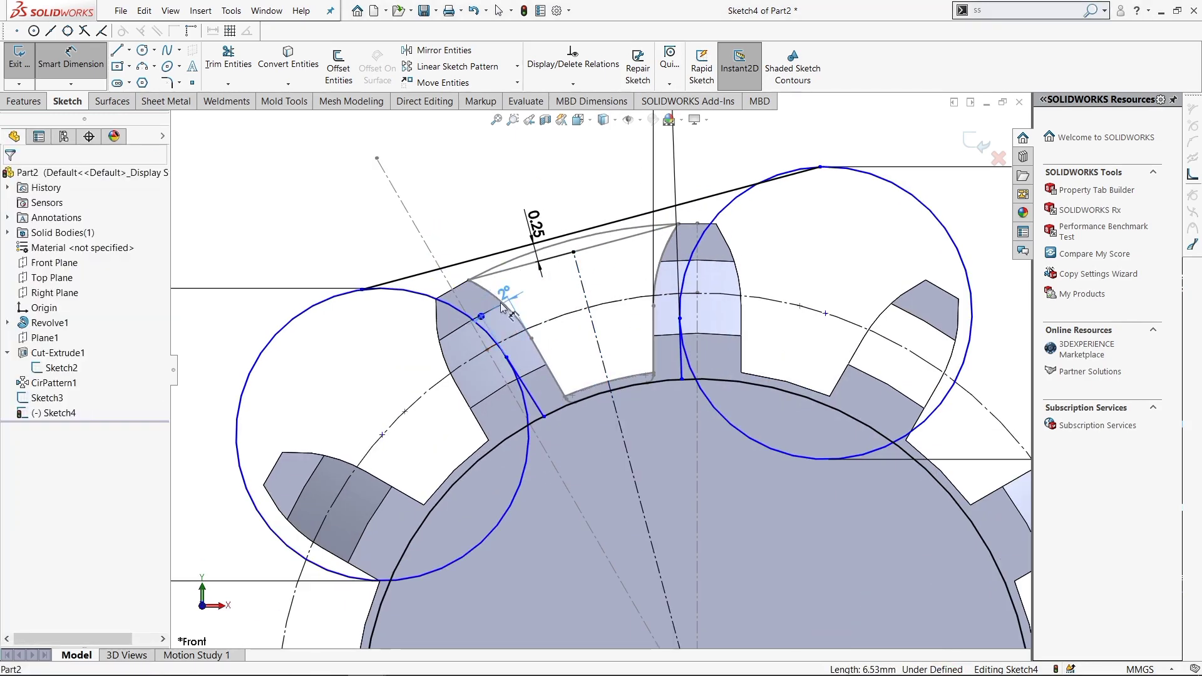
click(505, 293)
key(Escape)
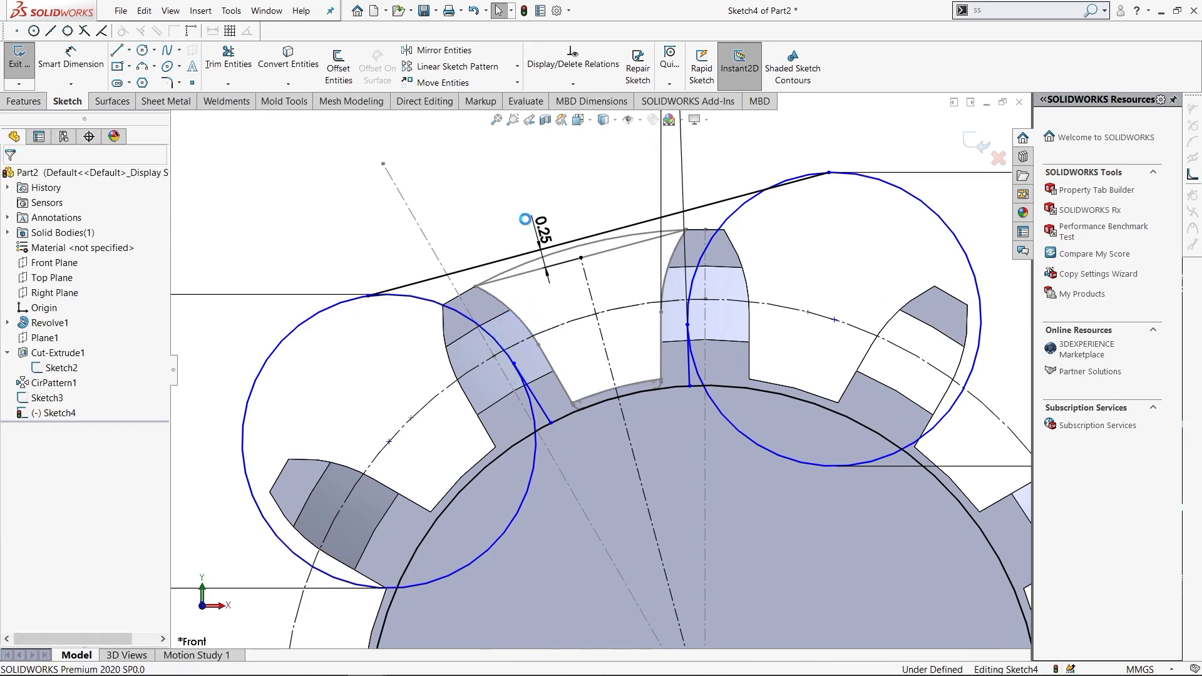
- Dimension the left flank-to-centerline angle as 13°
scroll(611, 201, up, 2)
scroll(612, 196, up, 2)
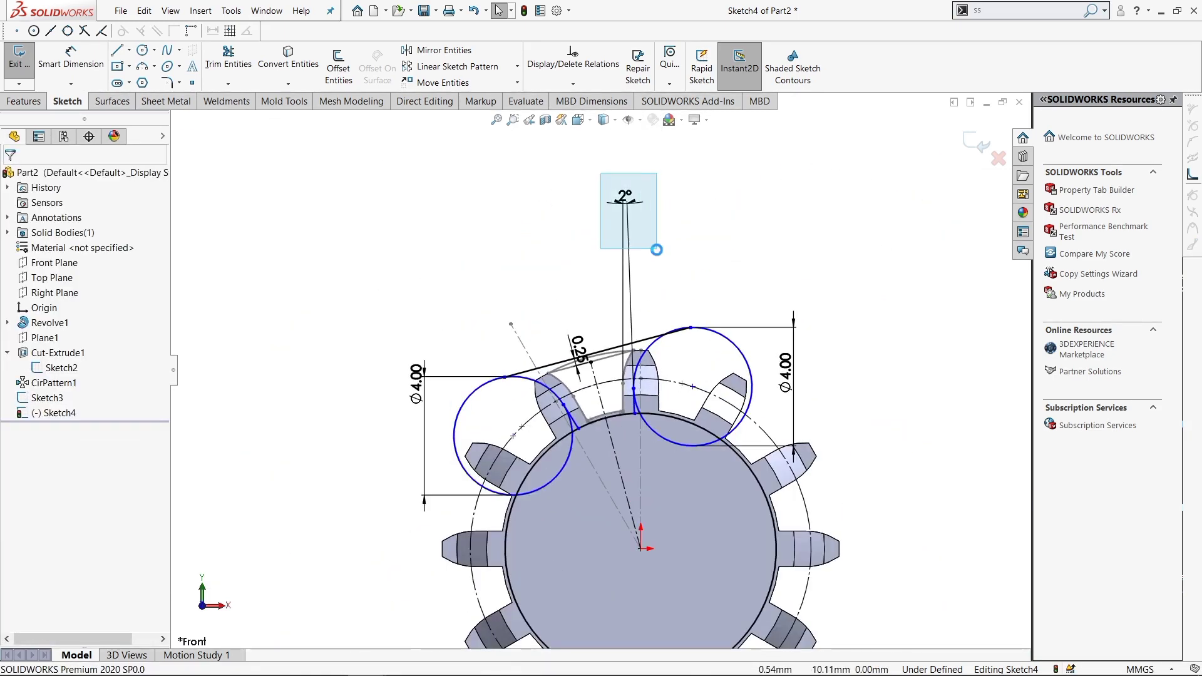
scroll(600, 410, down, 3)
key(s)
click(634, 414)
scroll(575, 463, down, 1)
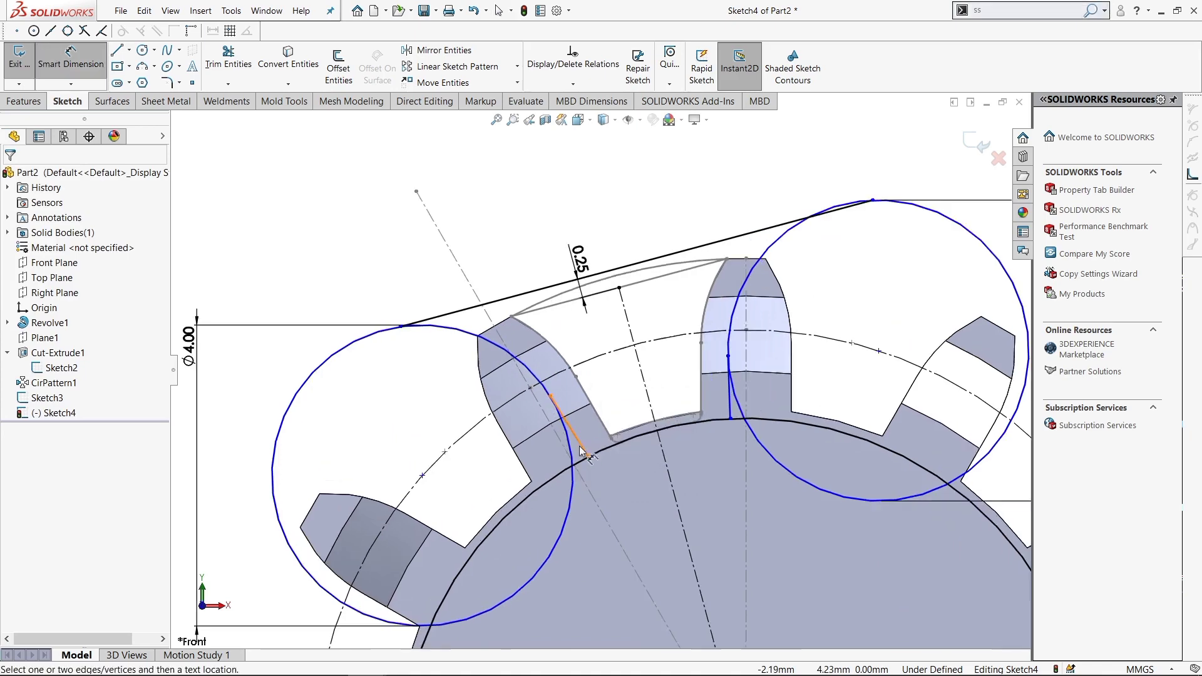
scroll(574, 464, down, 2)
click(565, 407)
click(644, 232)
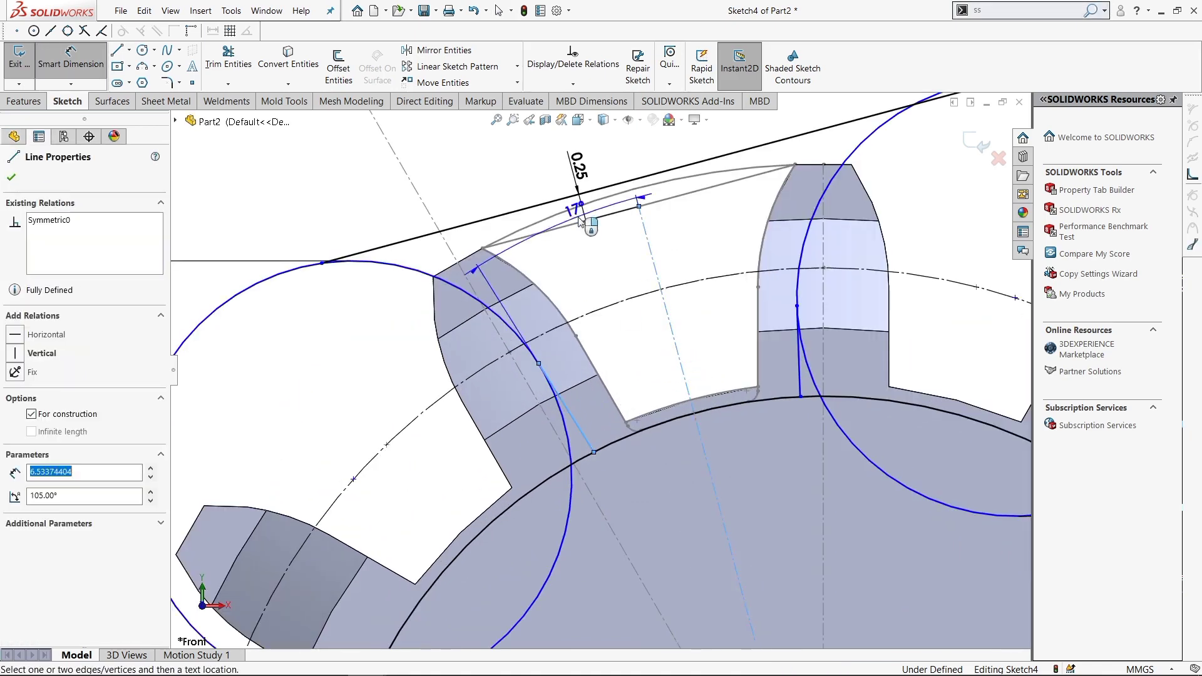
scroll(582, 219, up, 2)
click(550, 191)
text(13)
key(Return)
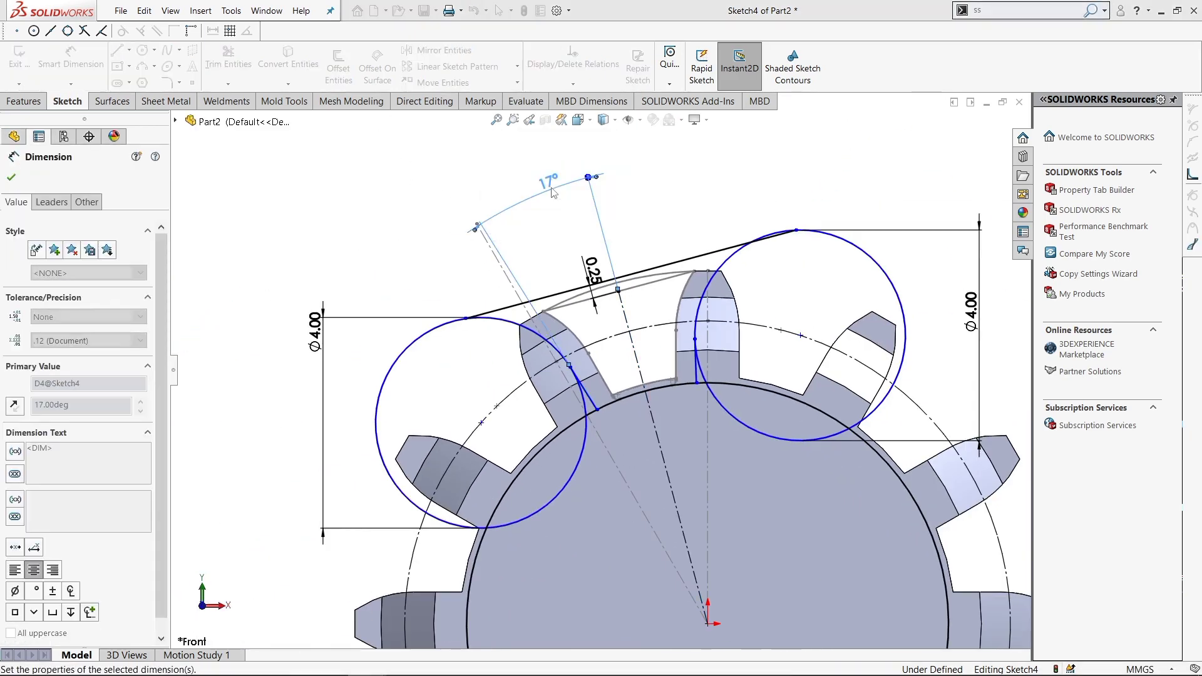
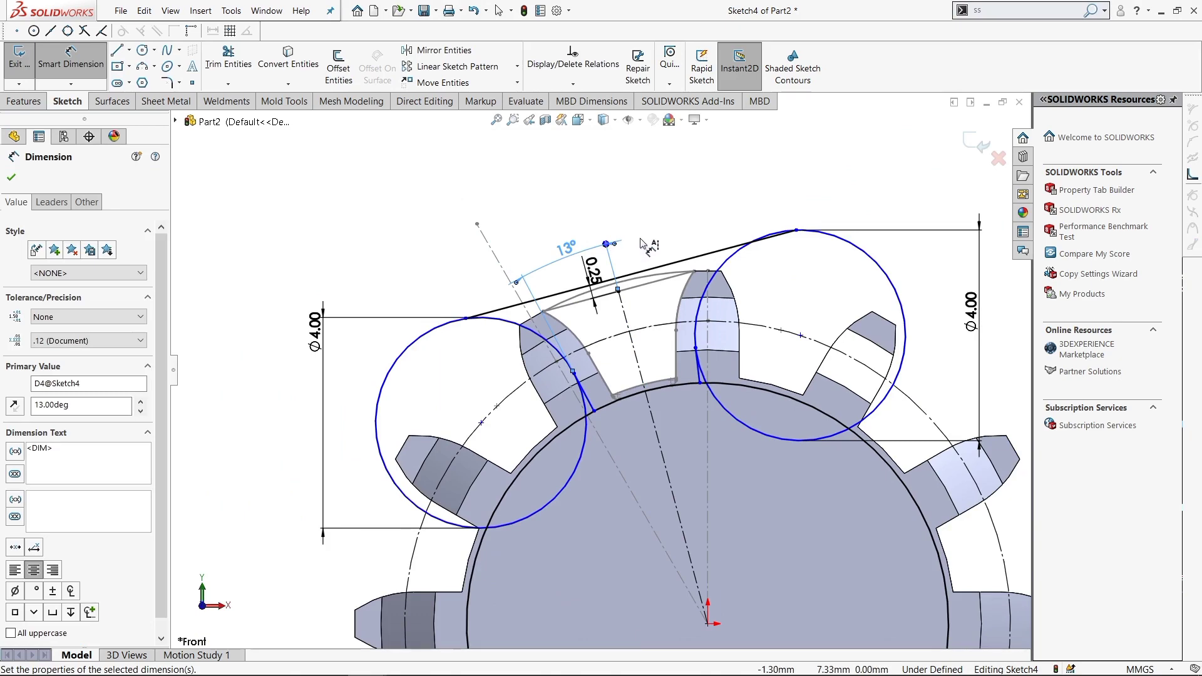
- Add a 0.45 mm dimension from the tooth line endpoint to the tooth edge, then delete it
scroll(638, 247, down, 1)
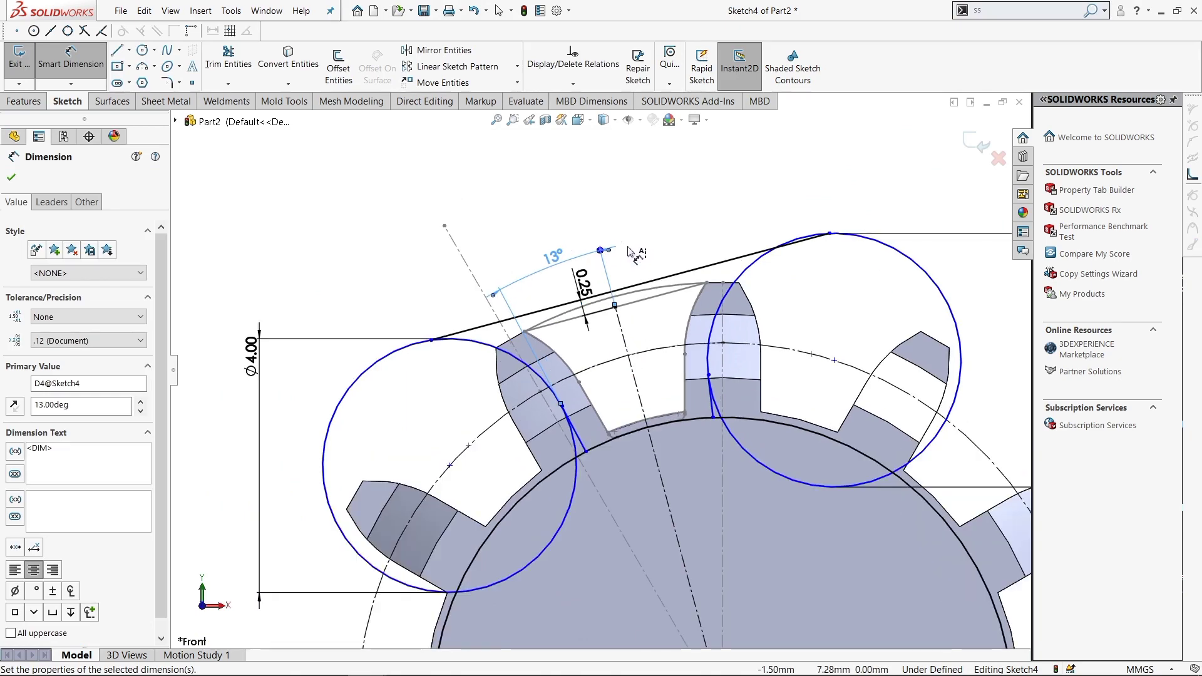
scroll(631, 252, down, 1)
scroll(622, 376, up, 3)
scroll(626, 420, down, 1)
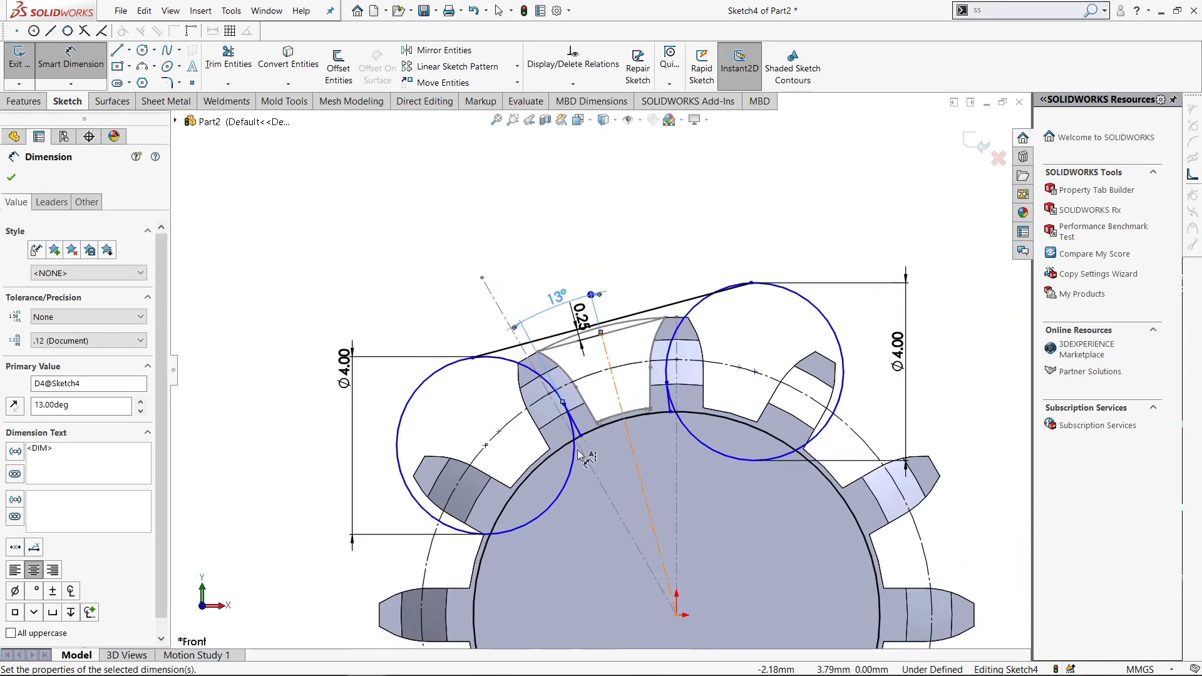
scroll(585, 429, down, 2)
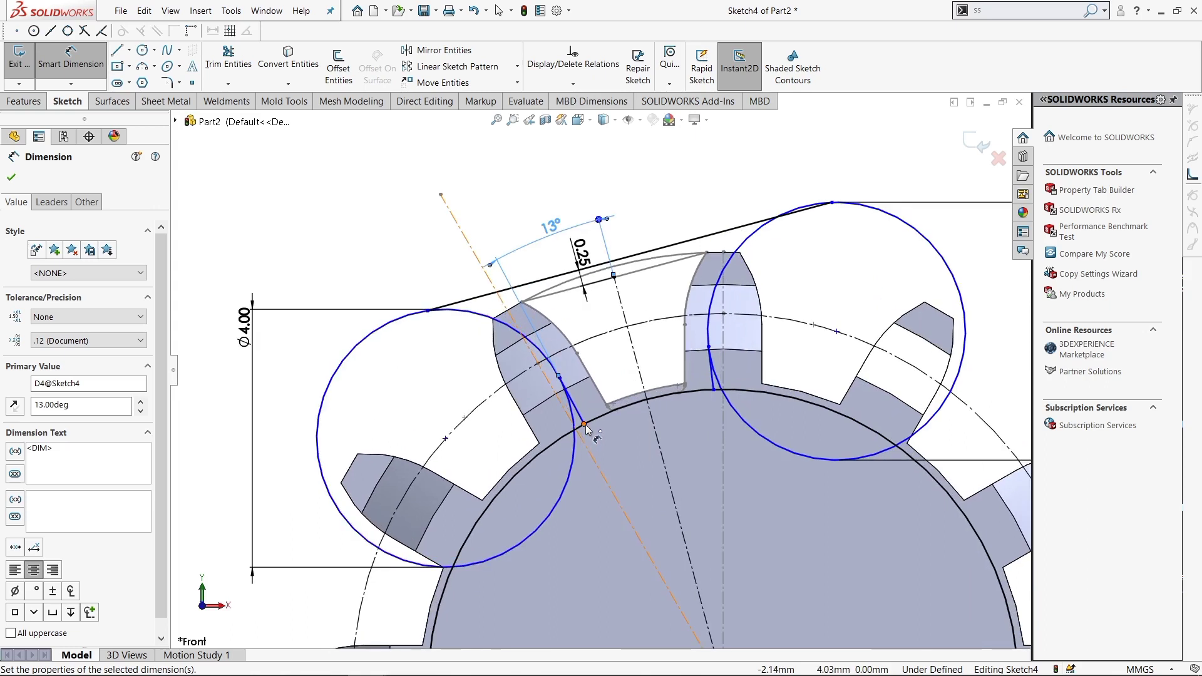
click(584, 425)
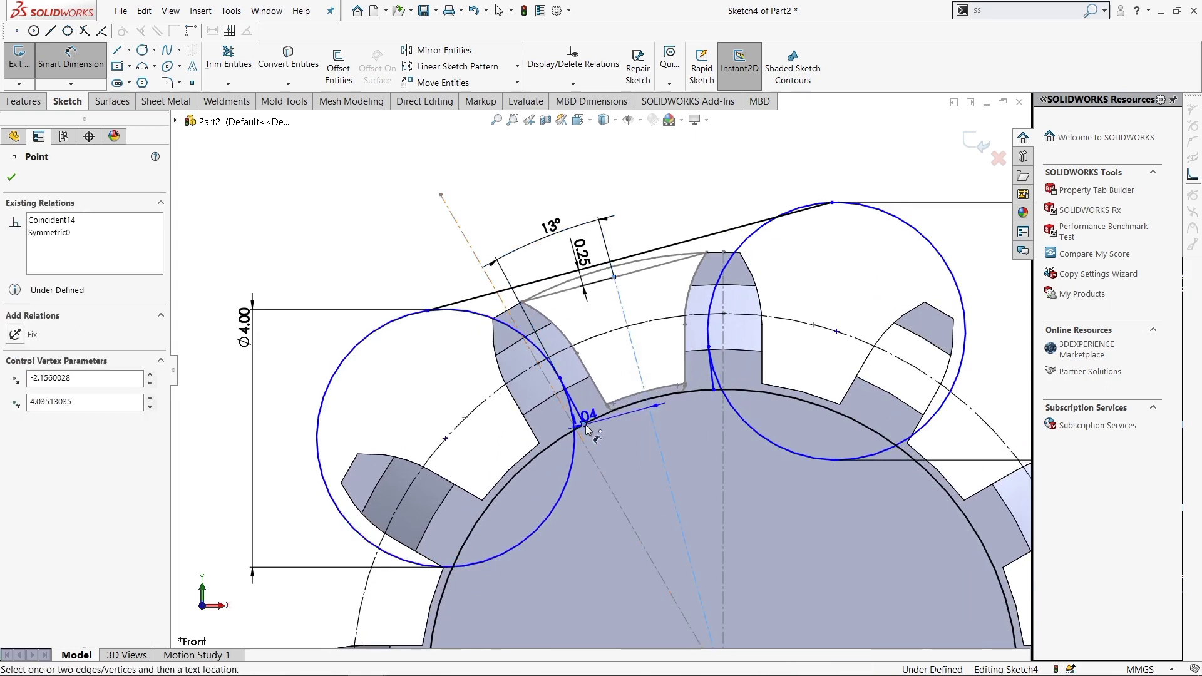
click(599, 393)
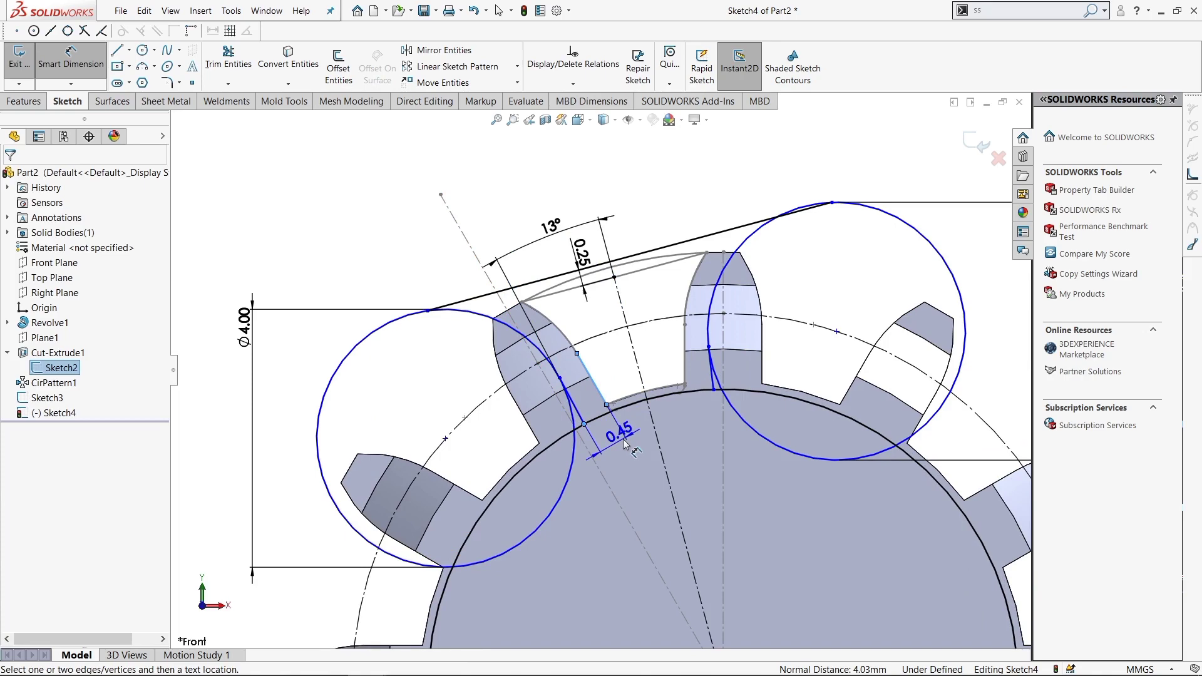
click(623, 443)
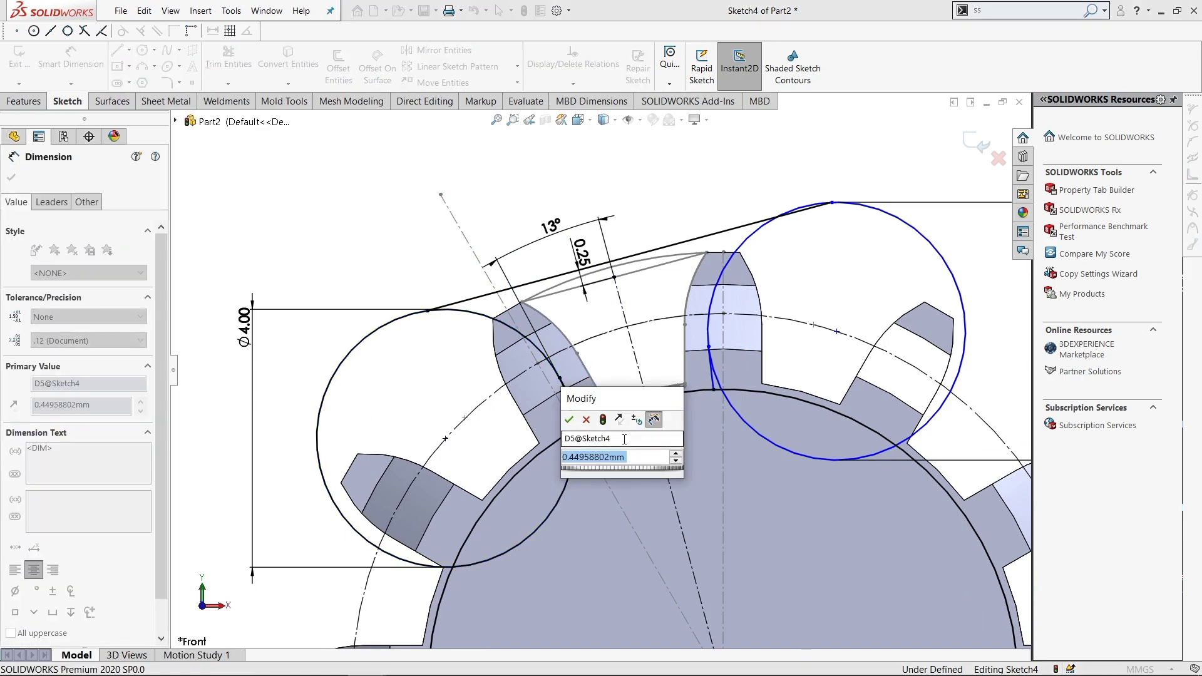
key(Return)
scroll(508, 422, up, 2)
scroll(561, 425, down, 1)
click(537, 437)
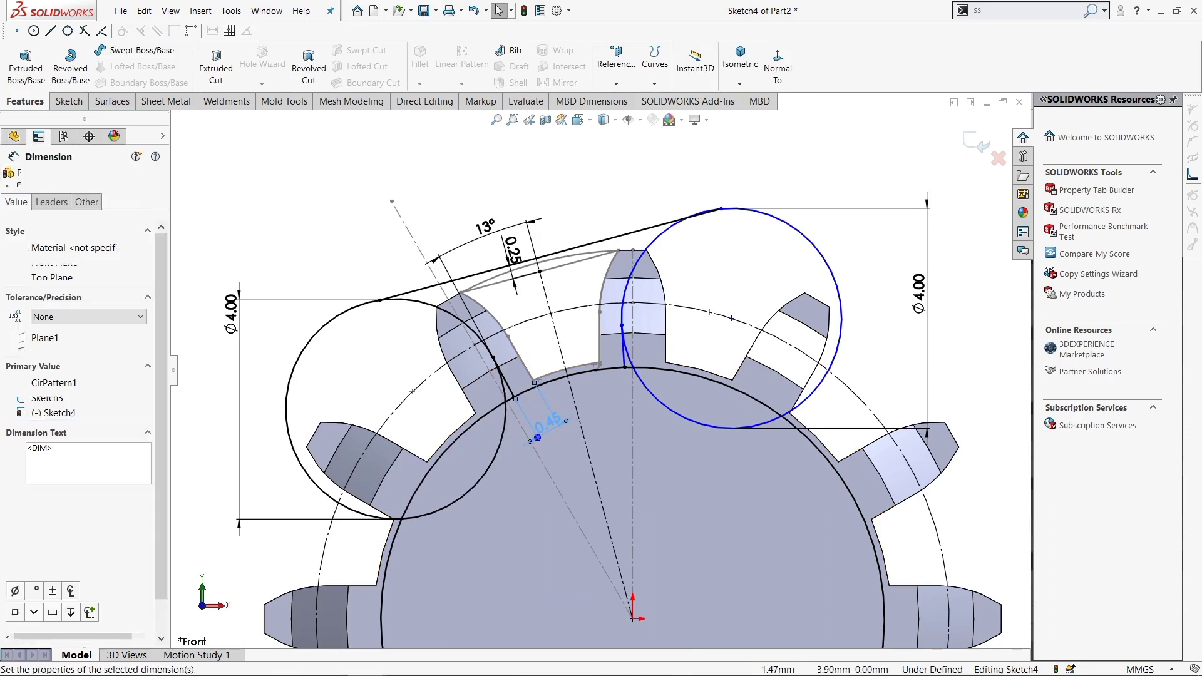
key(Delete)
- Remove the Symmetric relation on the left circle's point and nudge the right tooth line's lower end
click(513, 396)
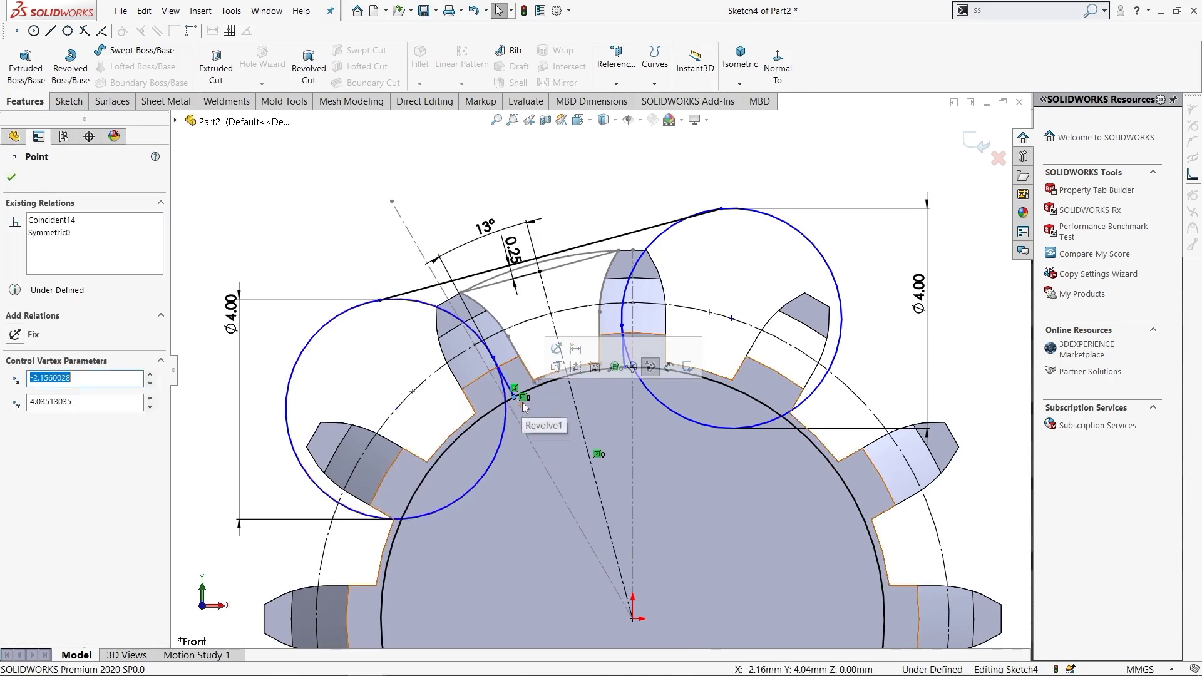
click(616, 184)
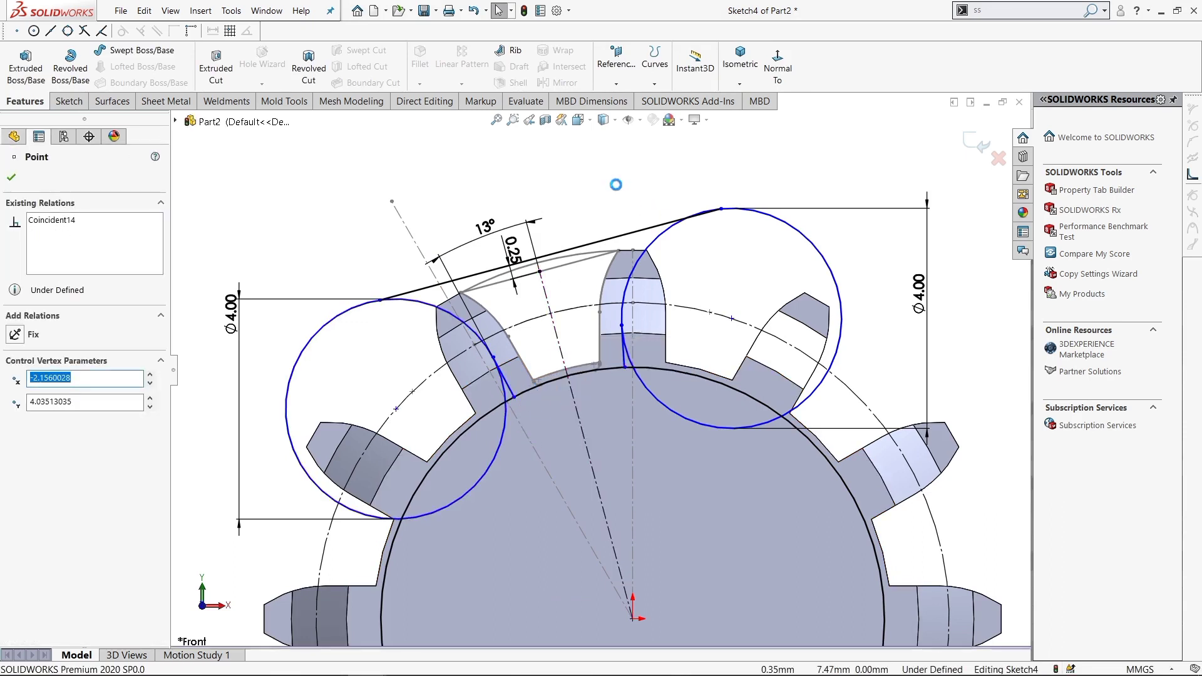
click(621, 314)
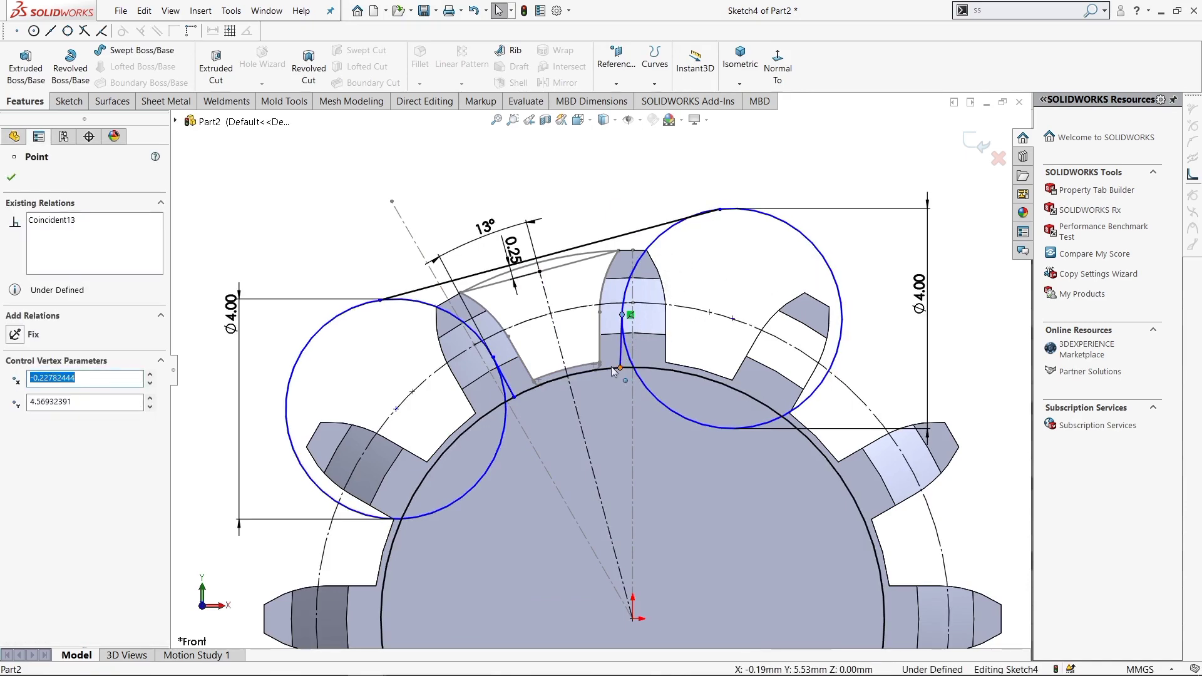
drag(611, 366, 613, 367)
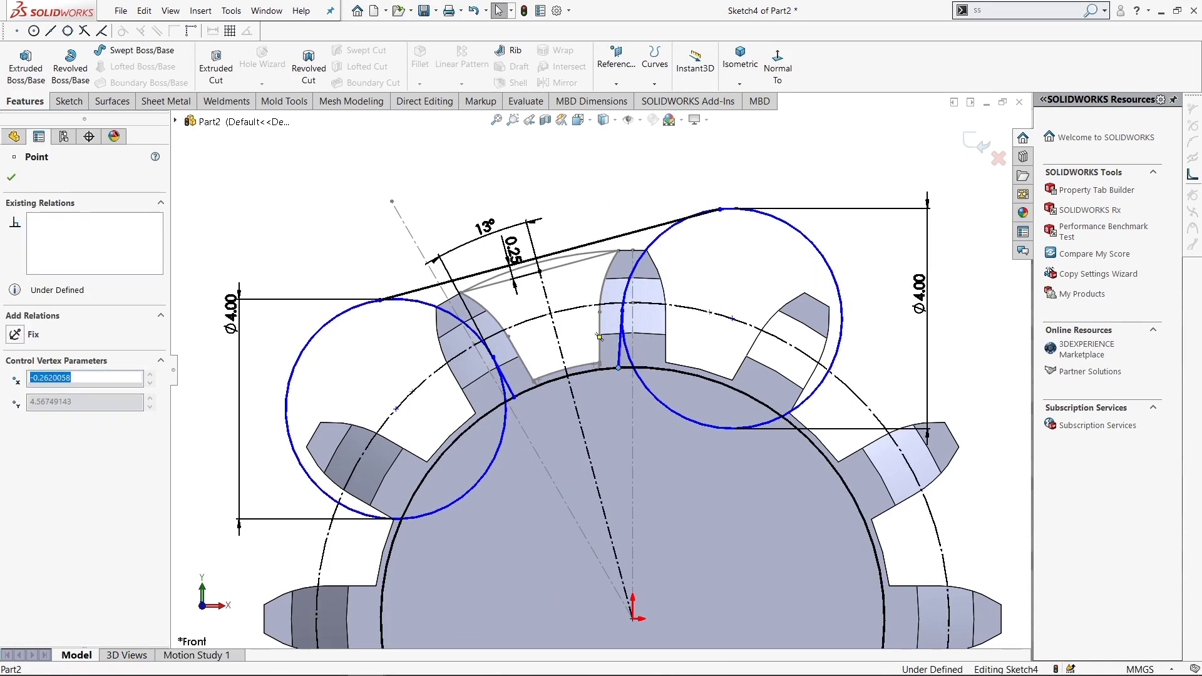
- Dimension the right and left circle centres 1.81 mm and 4.30 mm horizontally from the gear centre
click(617, 363)
click(633, 619)
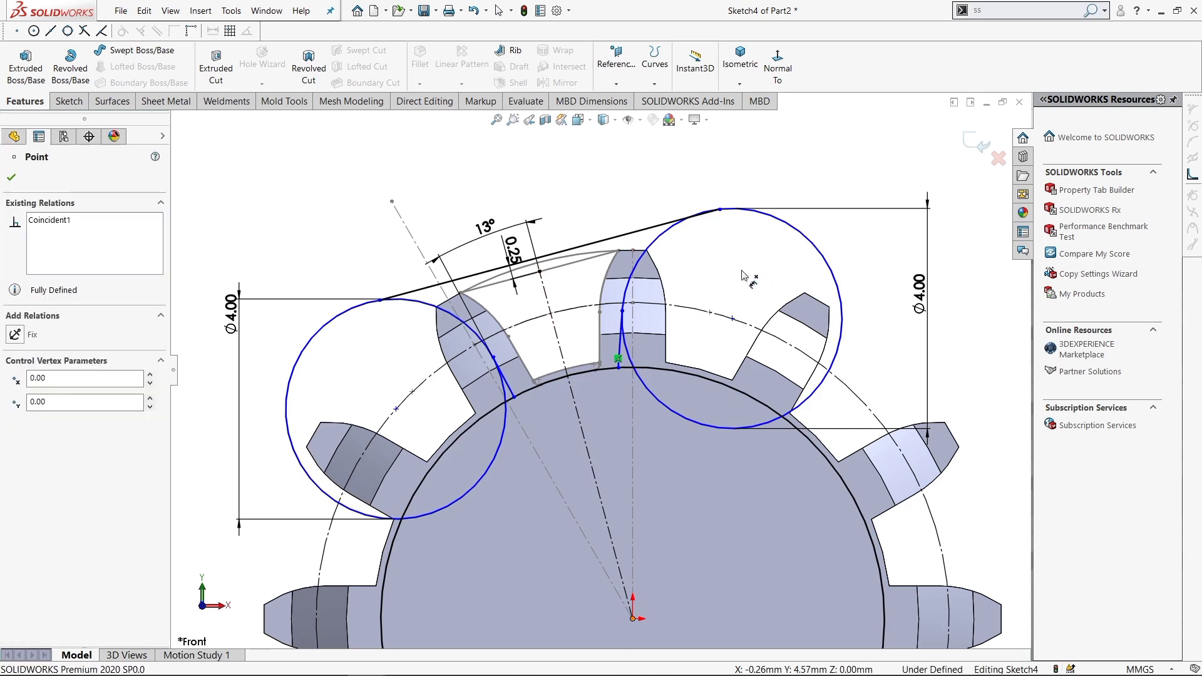
click(732, 318)
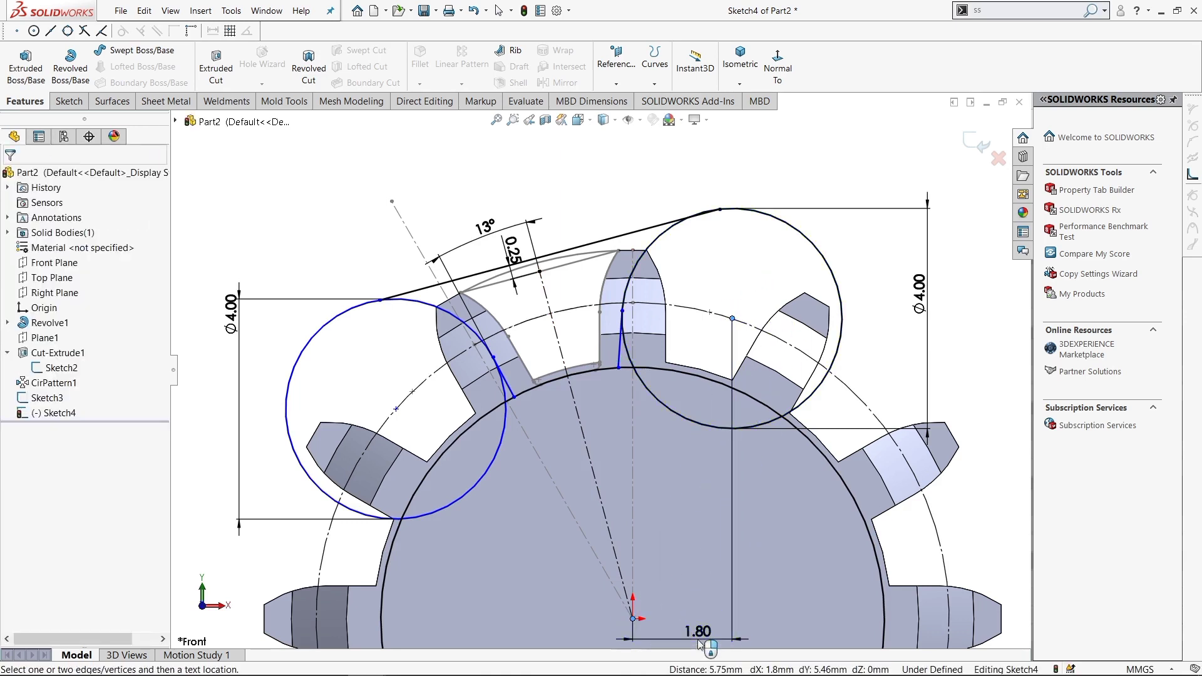
click(704, 644)
text(1.81)
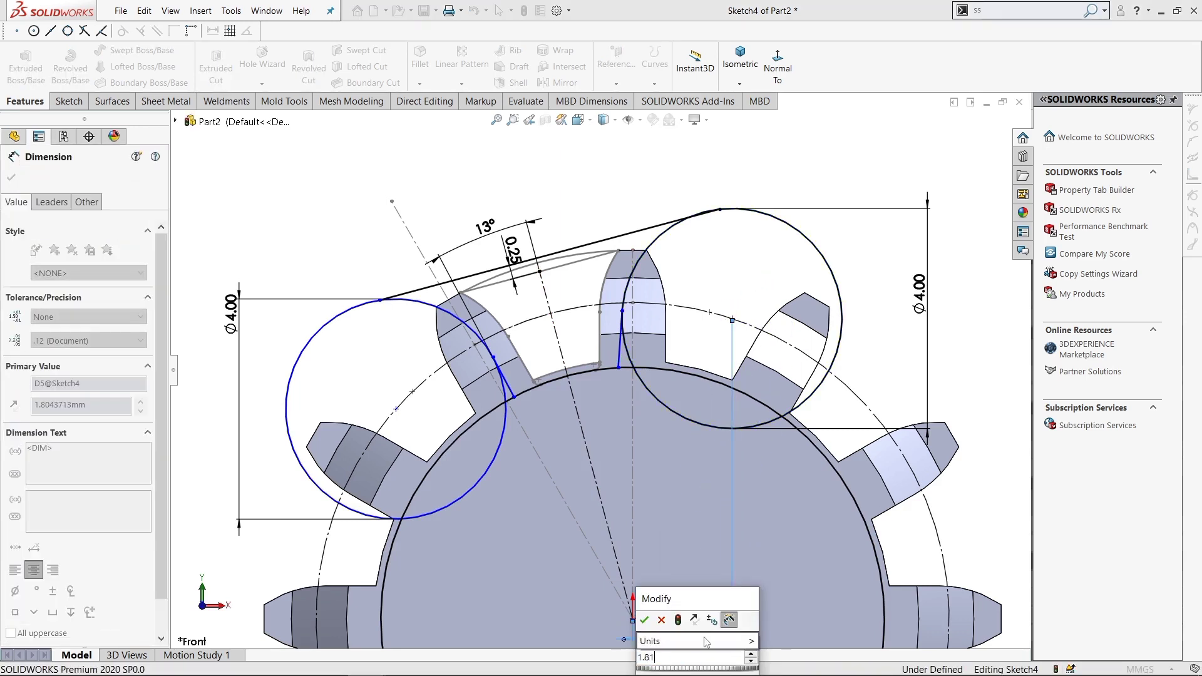
key(Return)
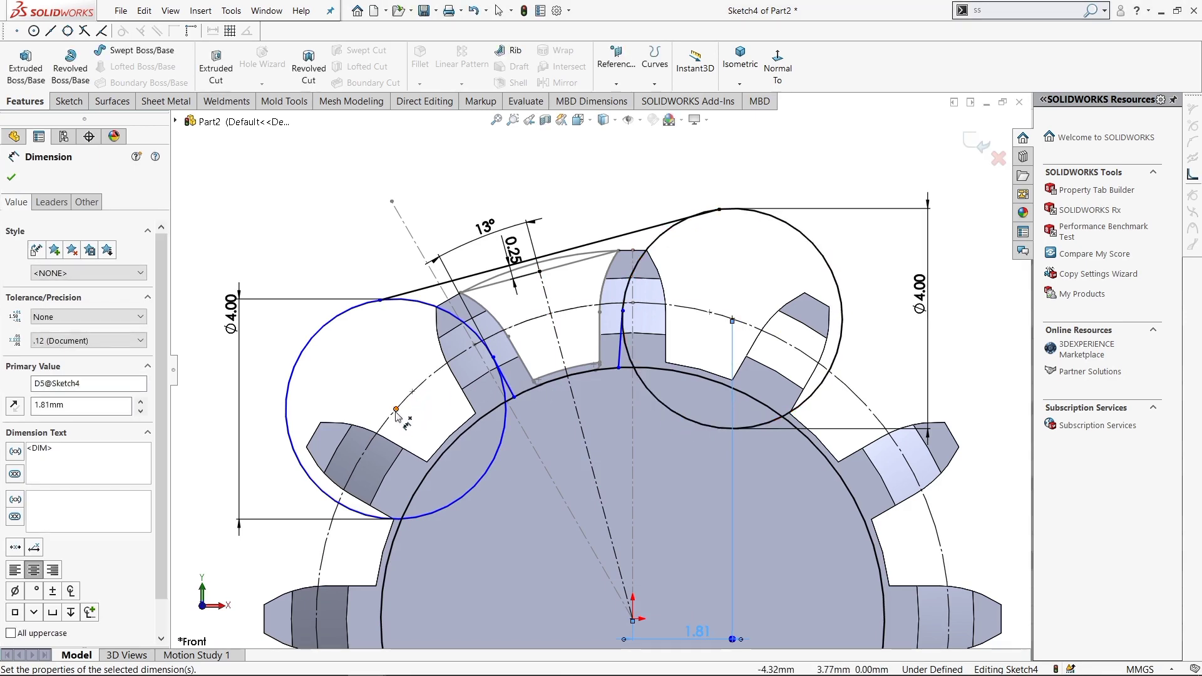
click(396, 409)
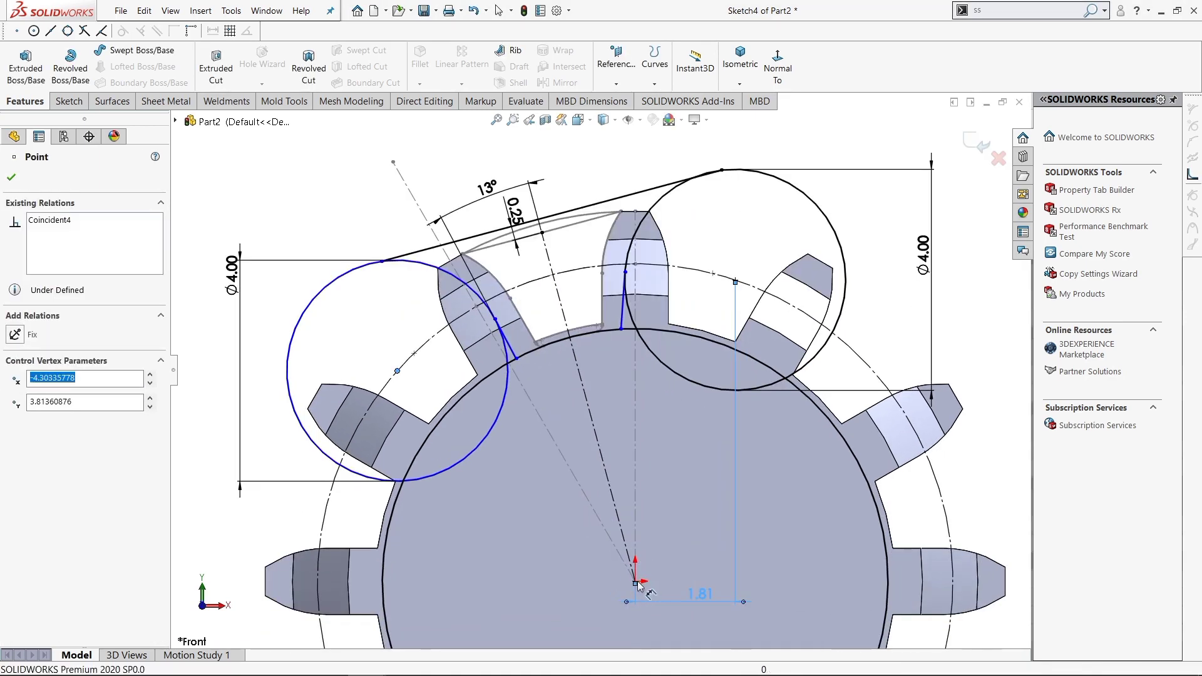
click(635, 583)
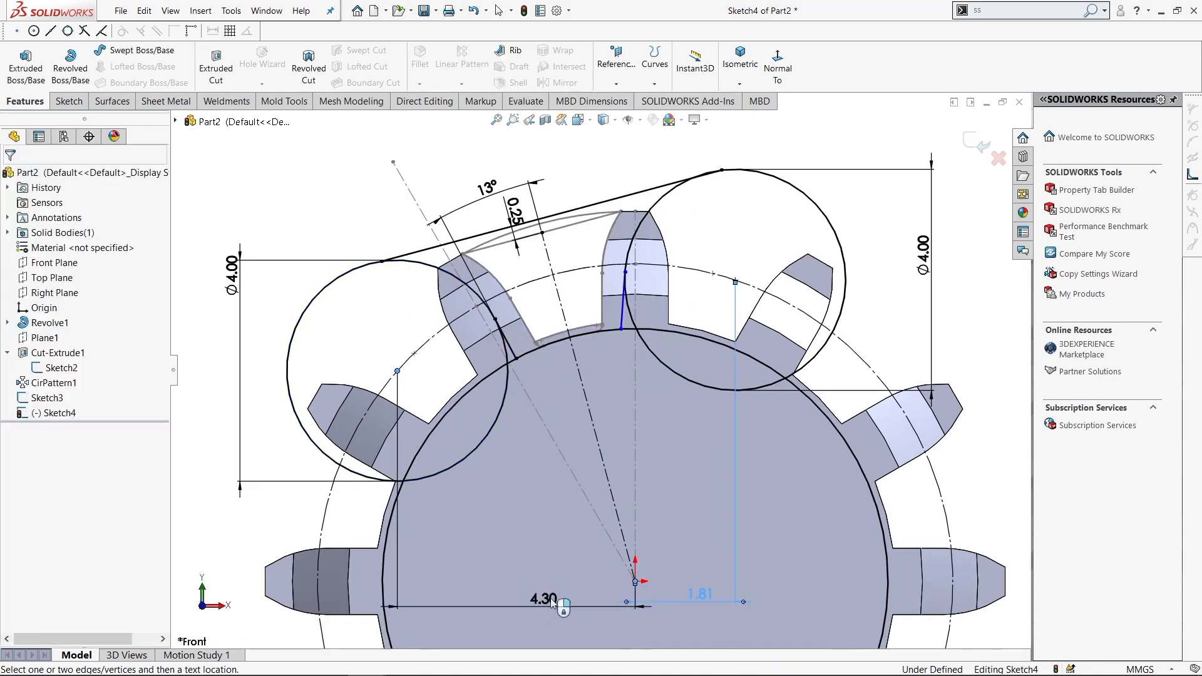
click(544, 604)
click(489, 587)
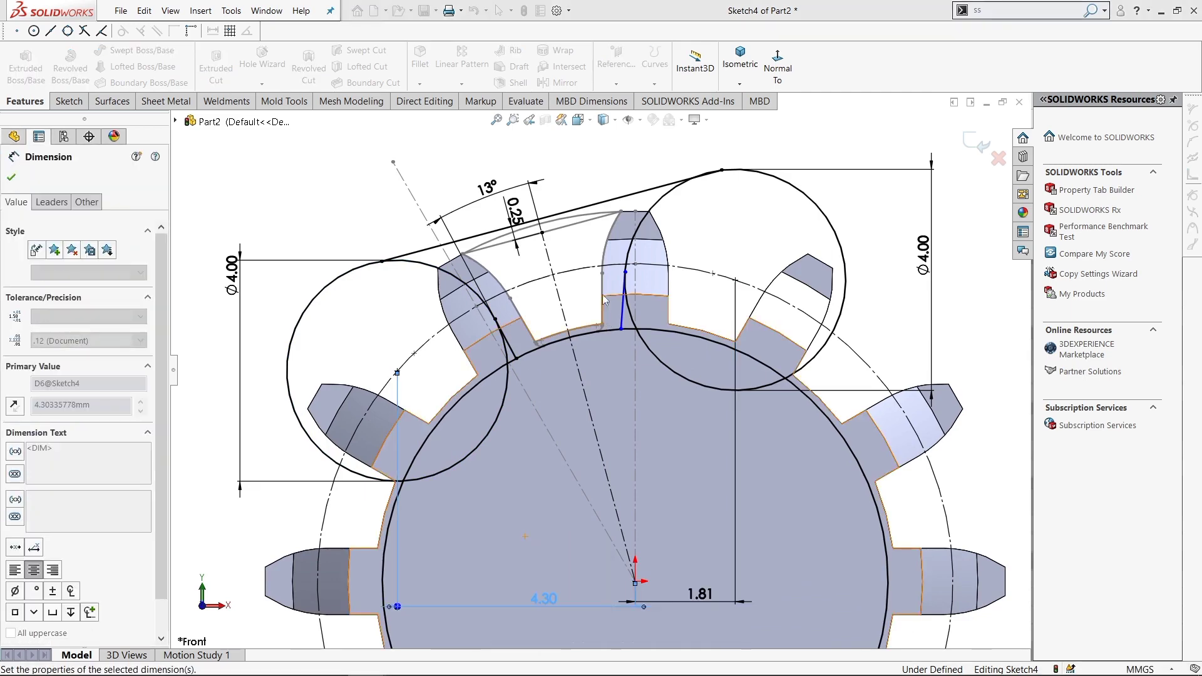
- Slide the tooth line's lower end along the root circle and check its relation to the circle
scroll(634, 299, down, 2)
key(Escape)
drag(633, 300, 641, 298)
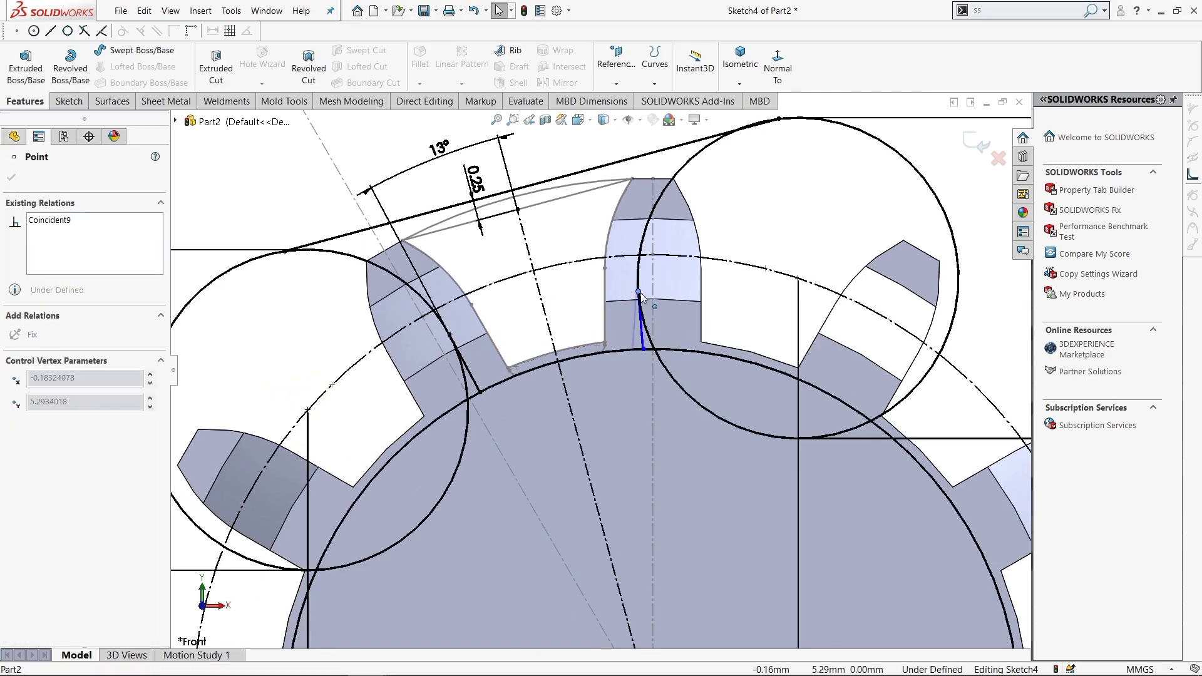
drag(638, 349, 630, 348)
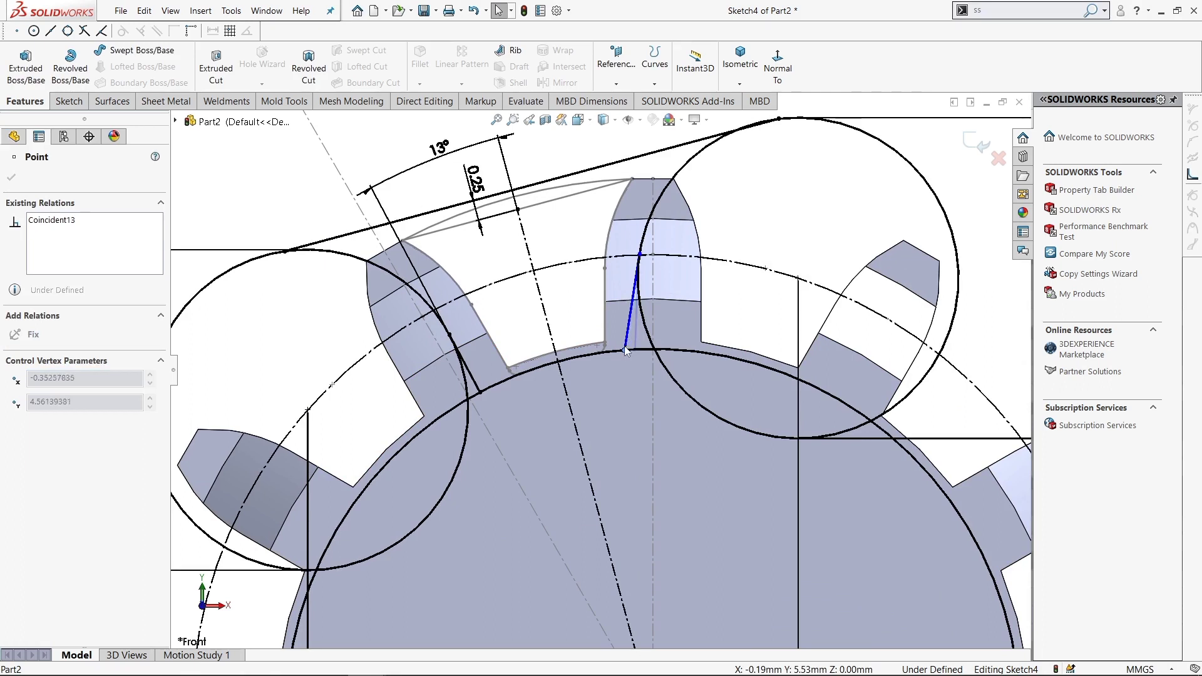
click(643, 329)
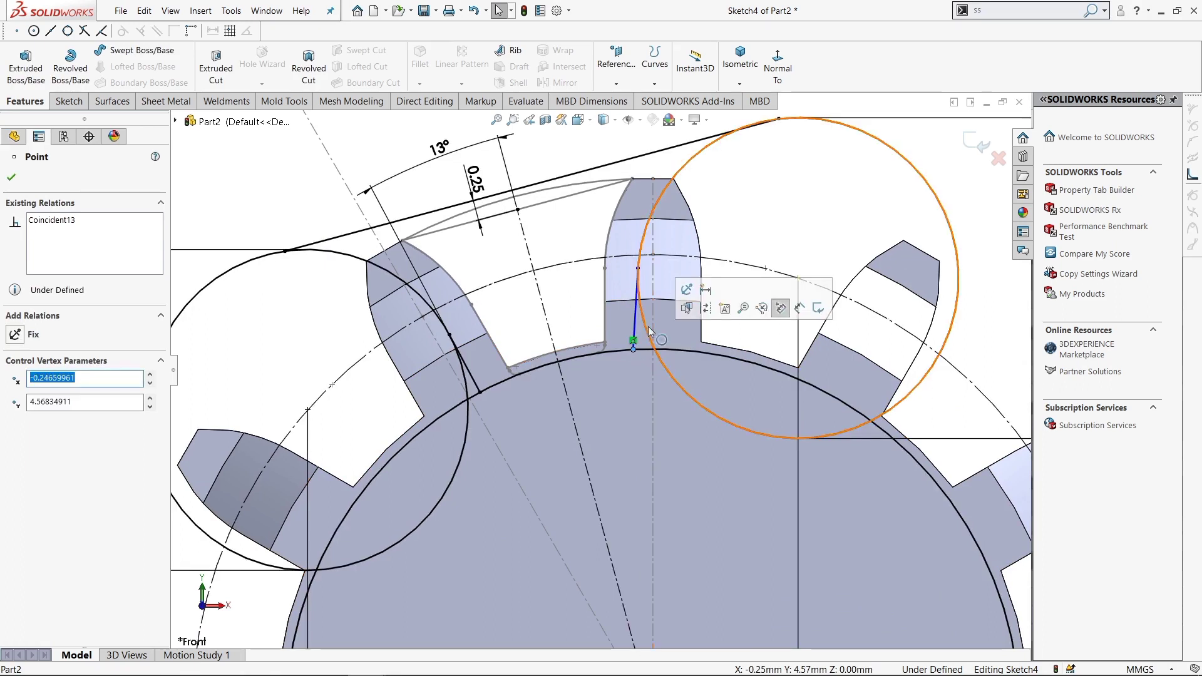
ctrl+click(633, 321)
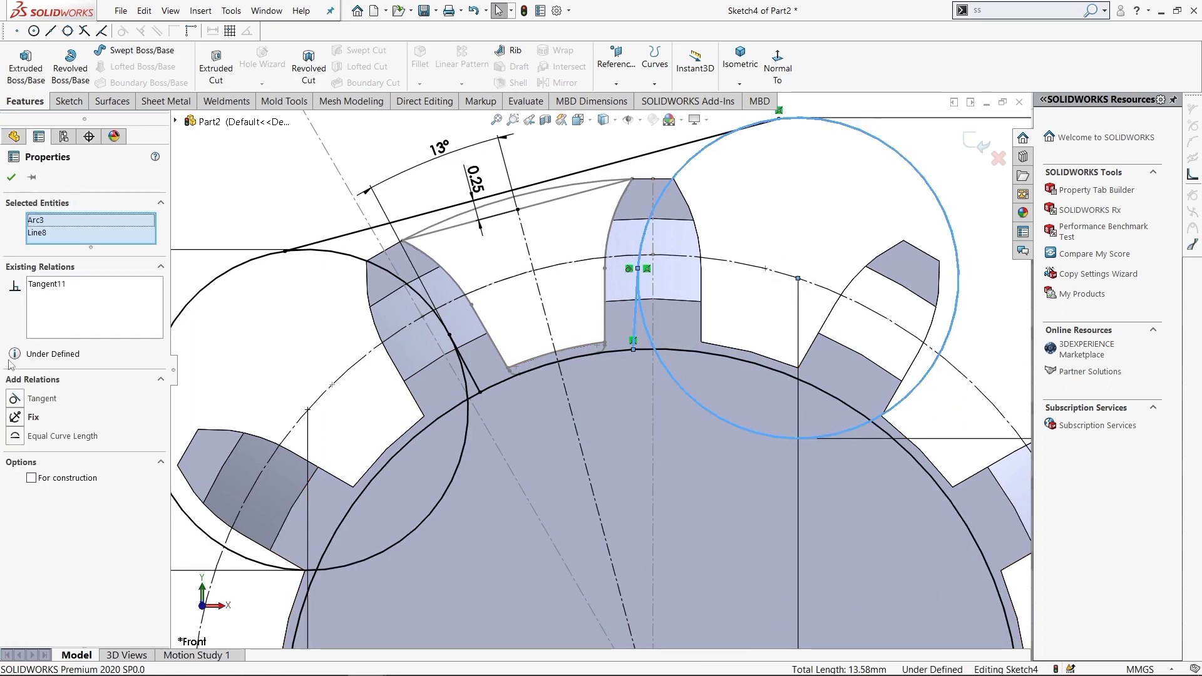
click(578, 148)
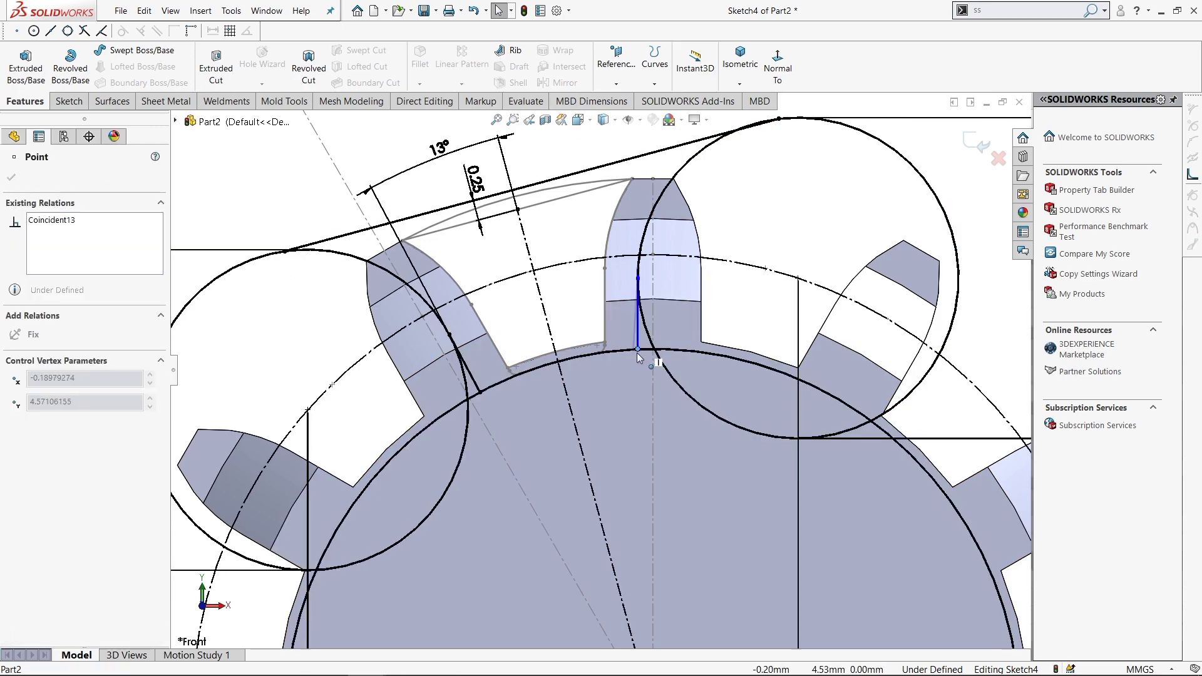
- Add a 13° angle dimension between the right tooth line and the vertical line
click(637, 357)
click(654, 338)
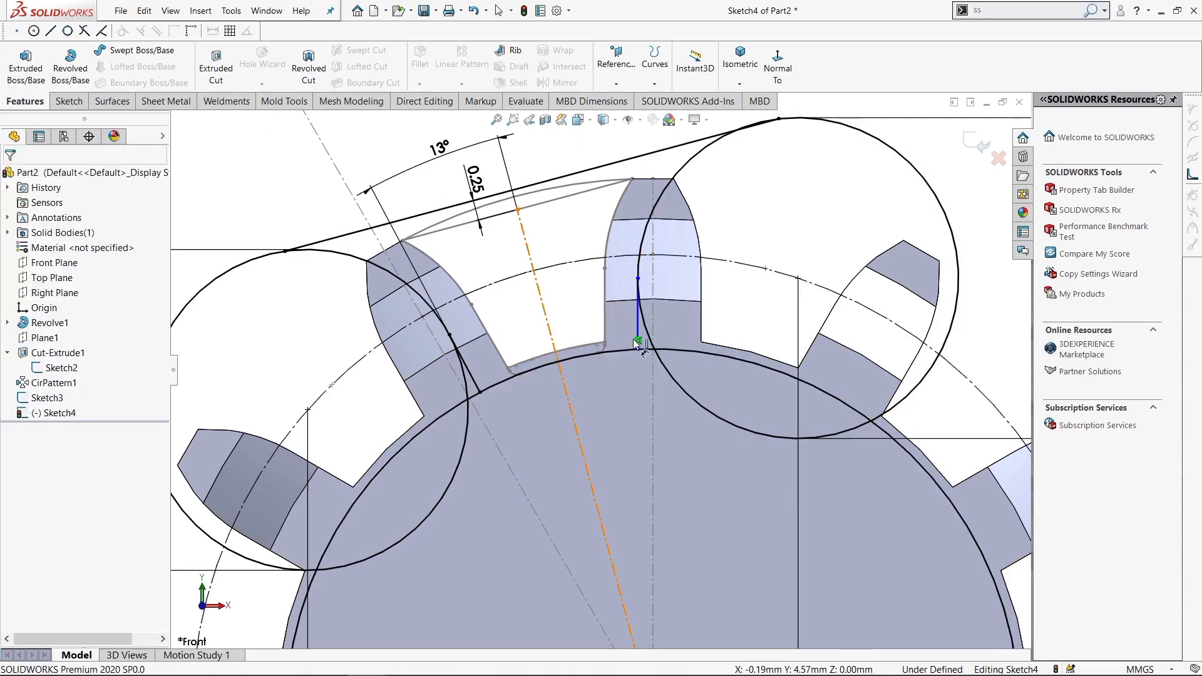
click(633, 340)
scroll(607, 260, up, 3)
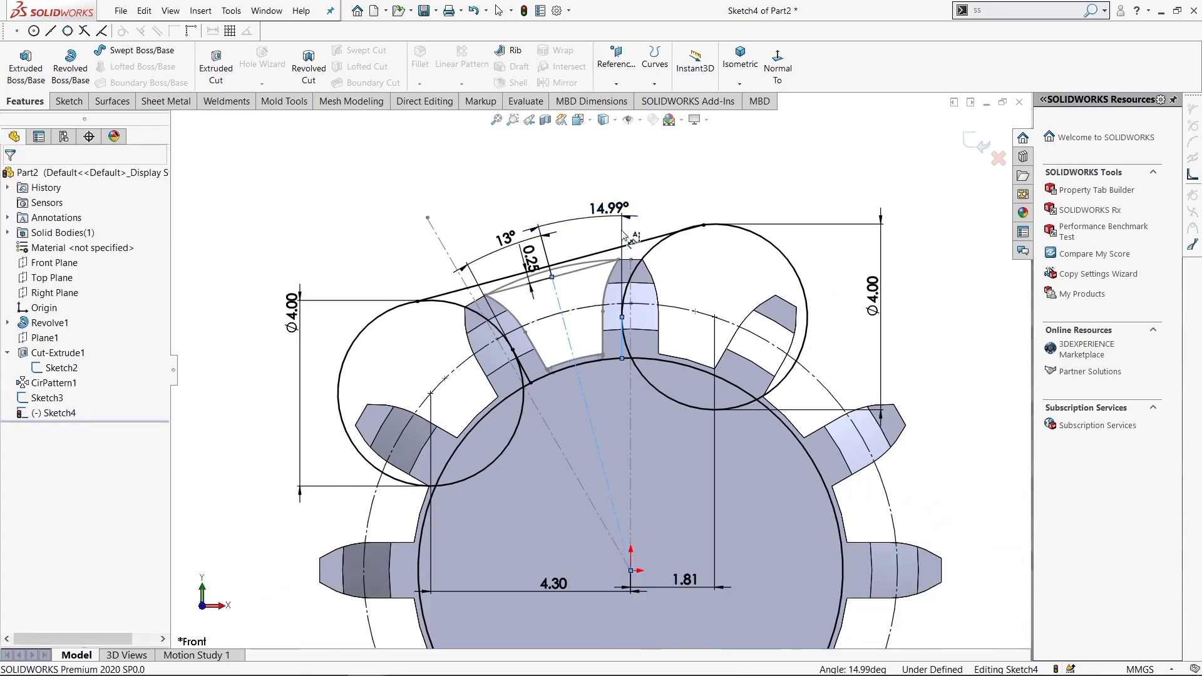
click(623, 235)
text(13)
key(Return)
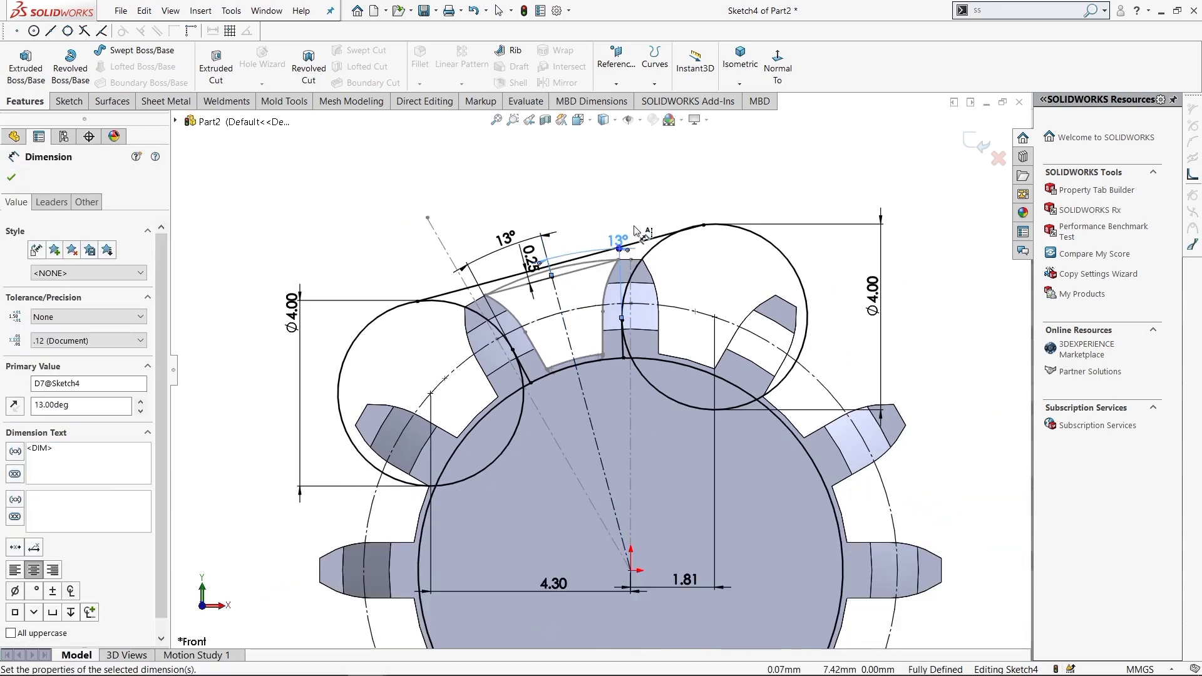
scroll(594, 380, up, 3)
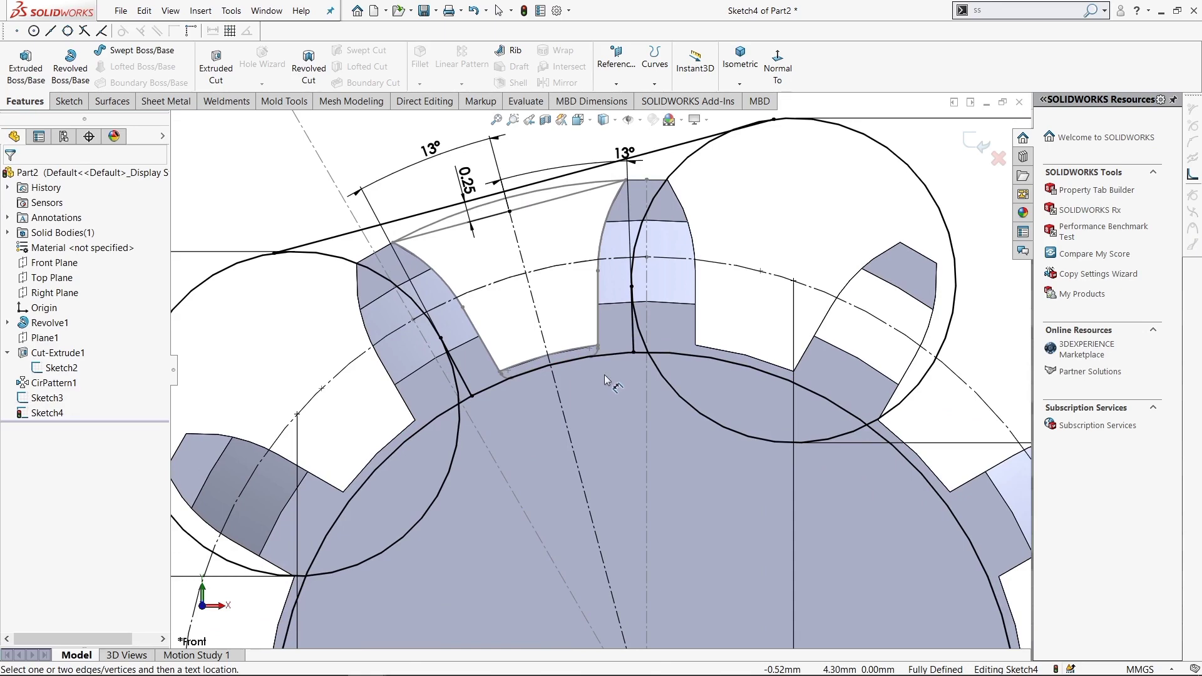
scroll(618, 369, up, 1)
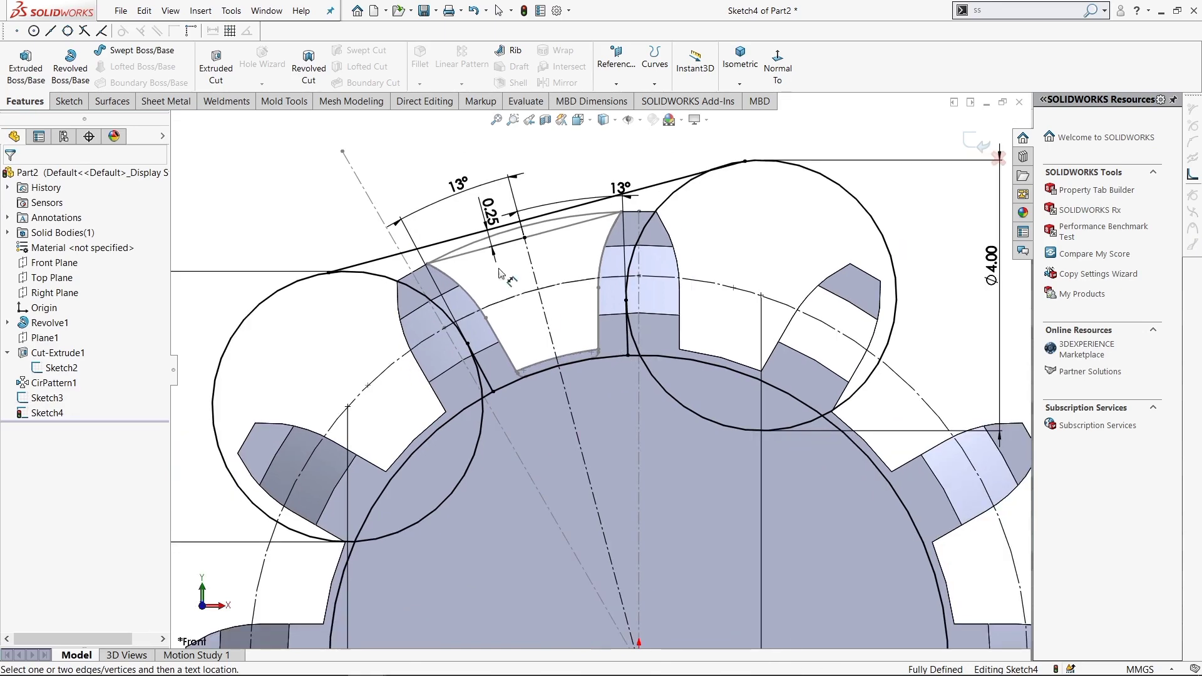
click(68, 101)
- Trim the left circle's lower-right arc and the circle arc crossing the tooth, keeping the vertical line
click(228, 62)
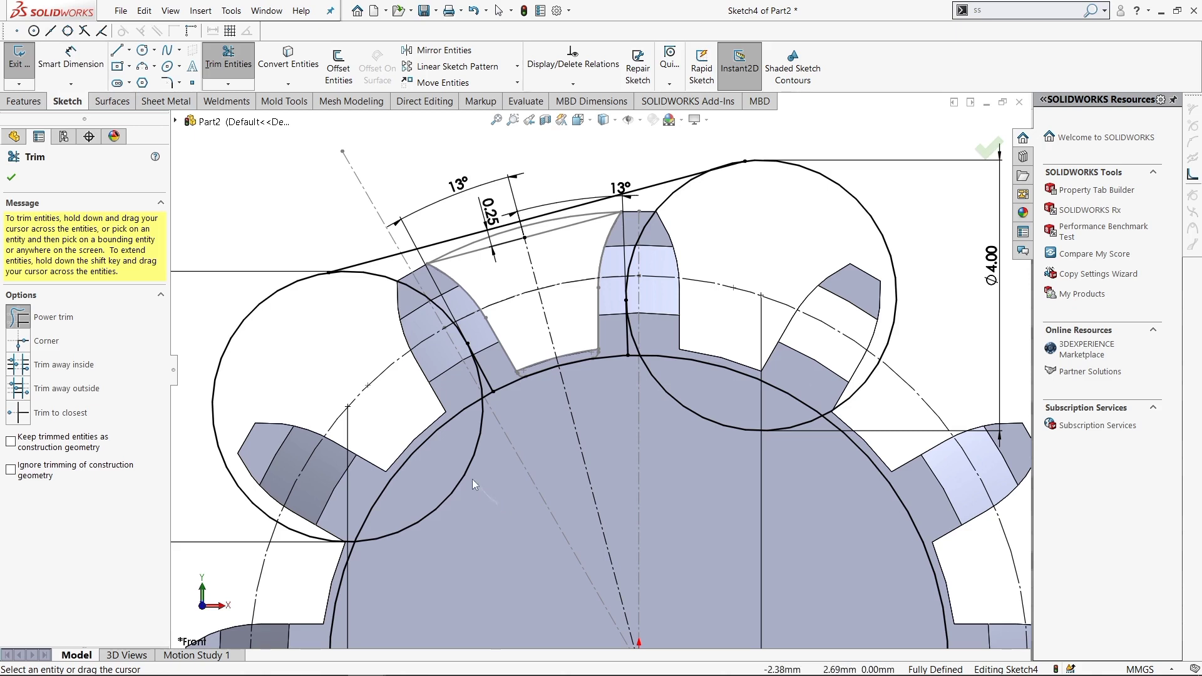
mouse_move(472, 479)
mouse_down()
mouse_move(414, 442)
mouse_move(311, 327)
mouse_move(264, 423)
mouse_up()
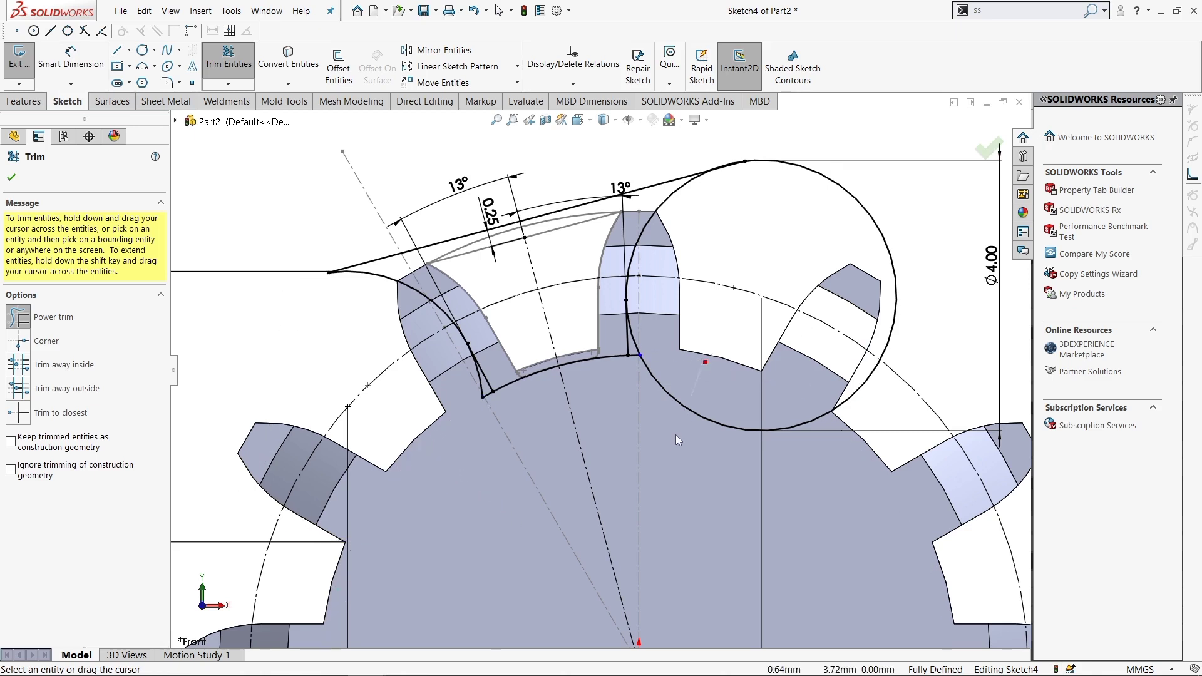
click(637, 354)
scroll(636, 354, down, 3)
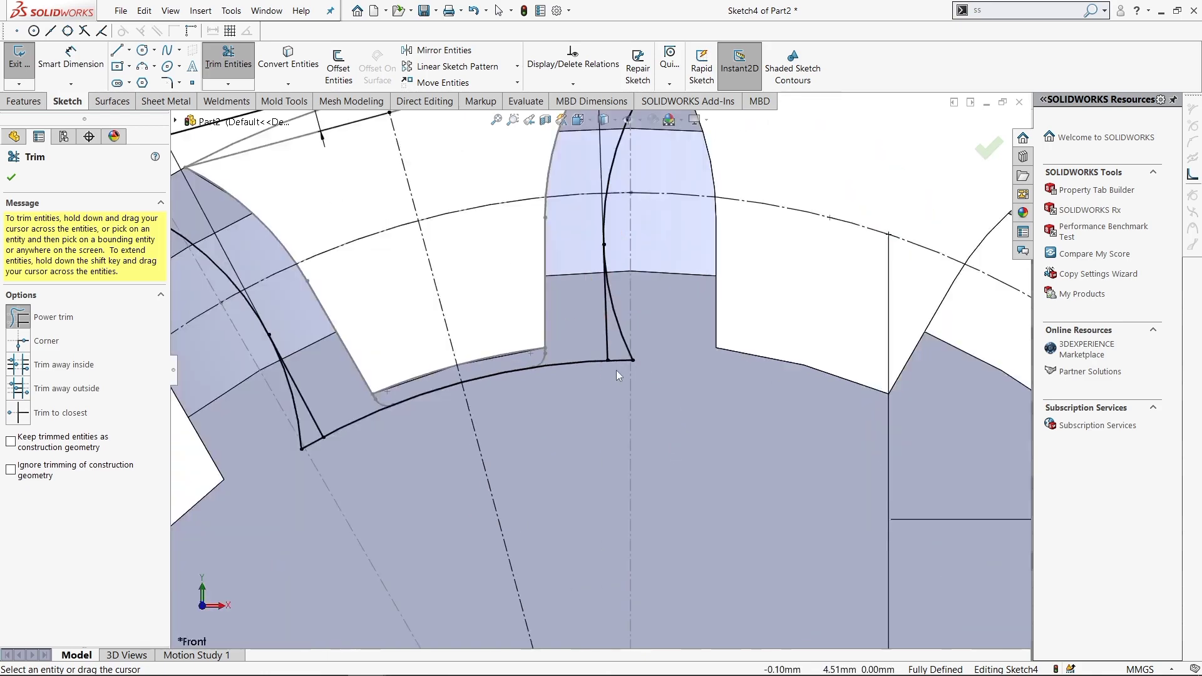
click(601, 327)
key(Escape)
key(ctrl+z)
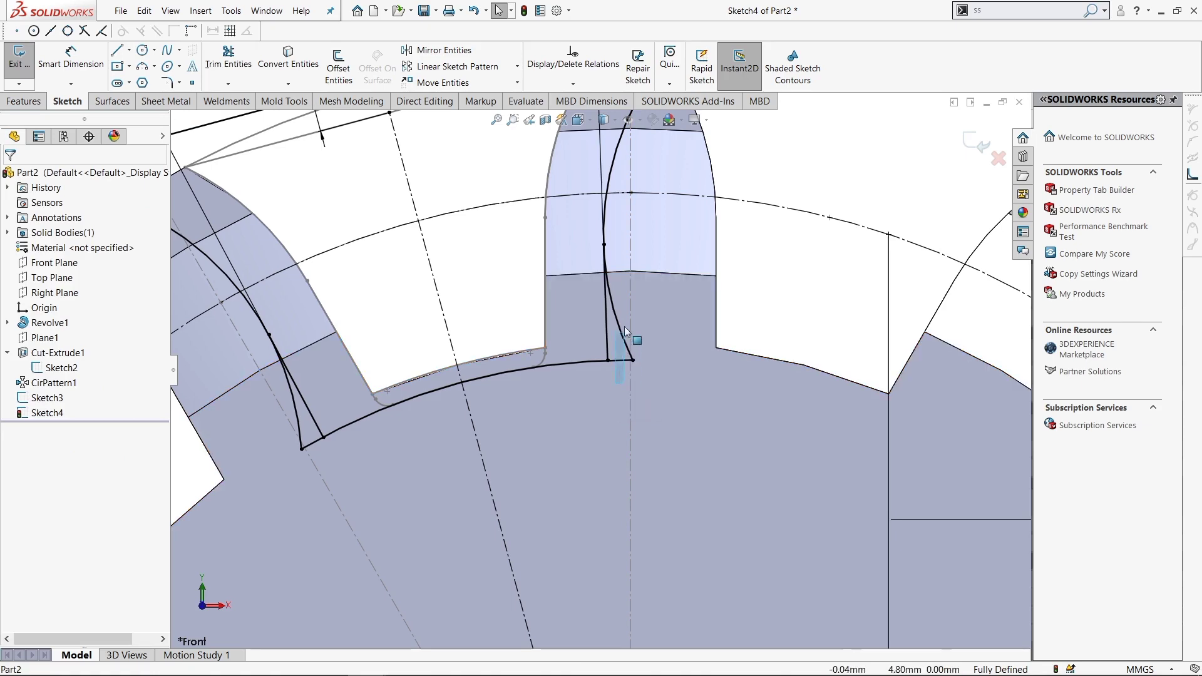
click(623, 358)
key(Return)
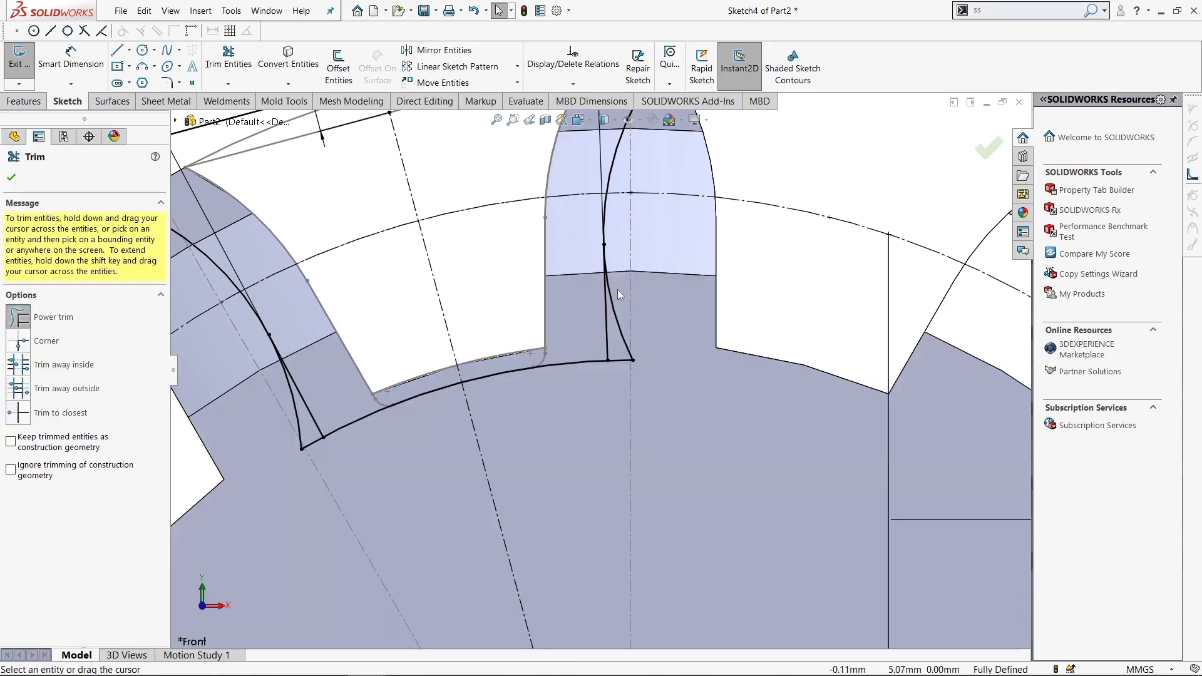
- Trim away the curved line beside the tooth
drag(617, 289, 618, 395)
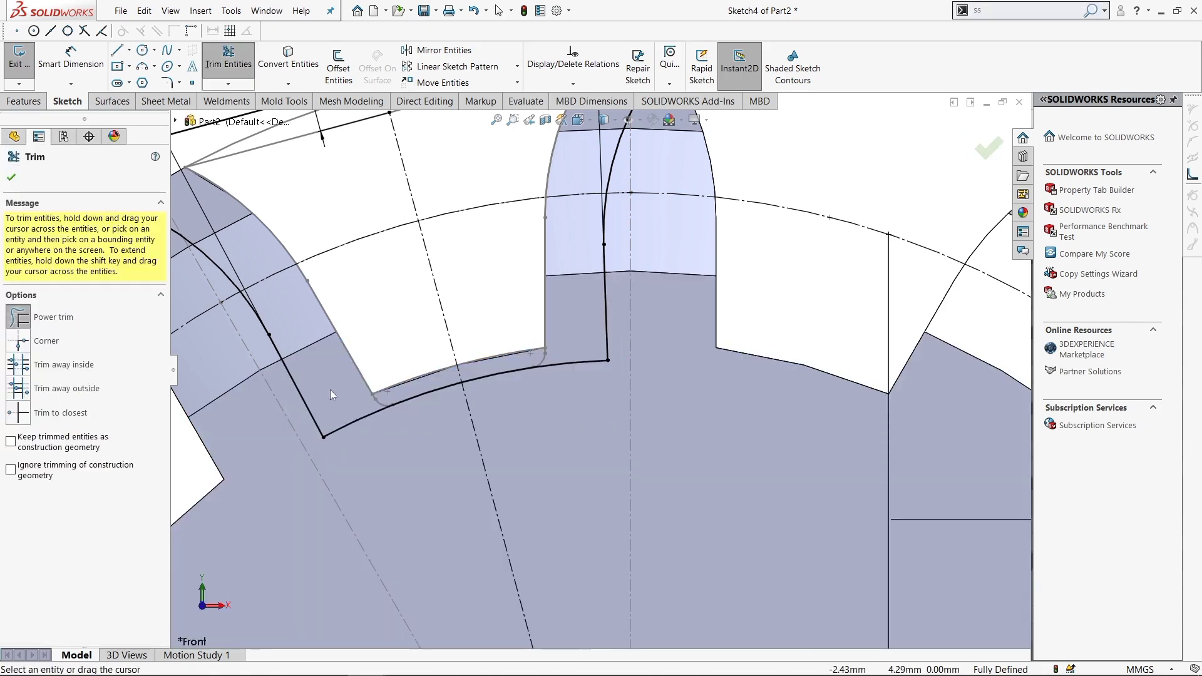
scroll(607, 240, up, 5)
scroll(811, 271, down, 2)
scroll(640, 321, up, 1)
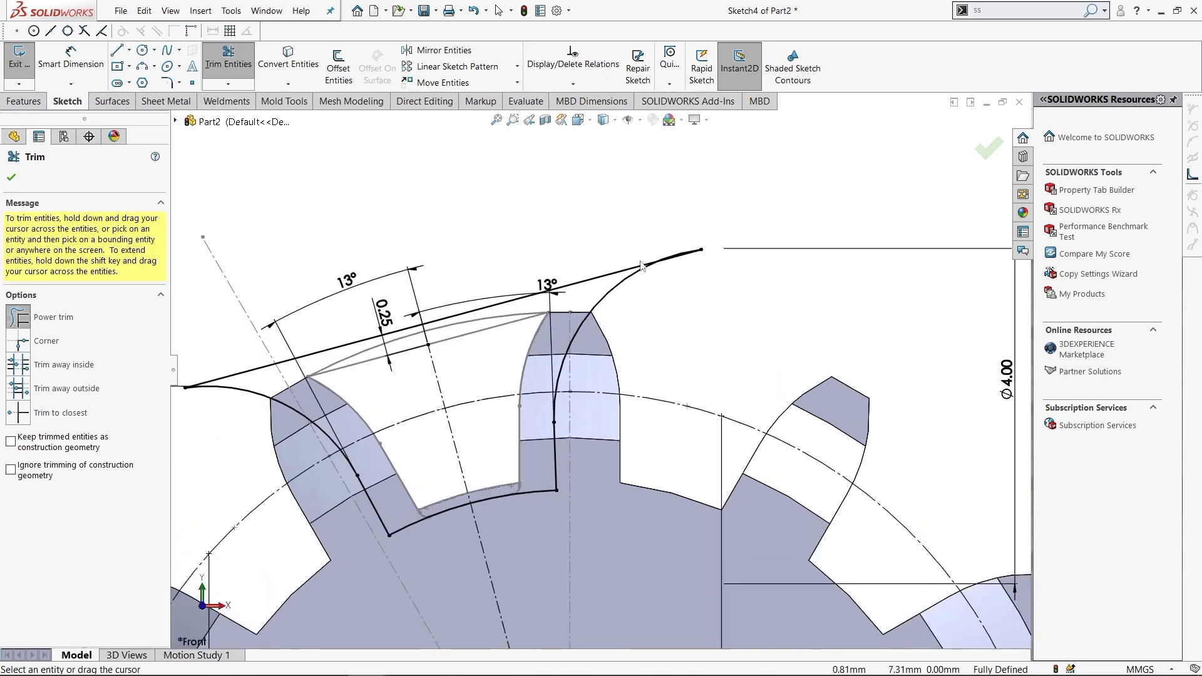
scroll(563, 375, down, 4)
scroll(493, 426, up, 4)
scroll(413, 432, down, 2)
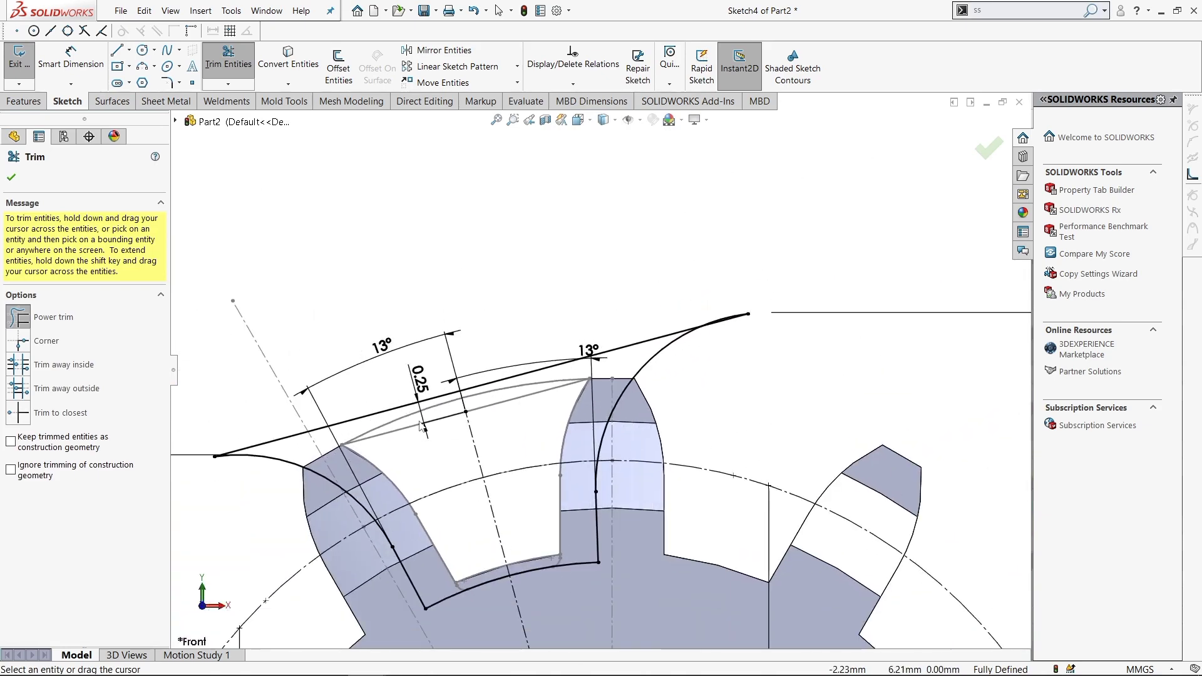
scroll(779, 310, down, 2)
scroll(779, 311, down, 3)
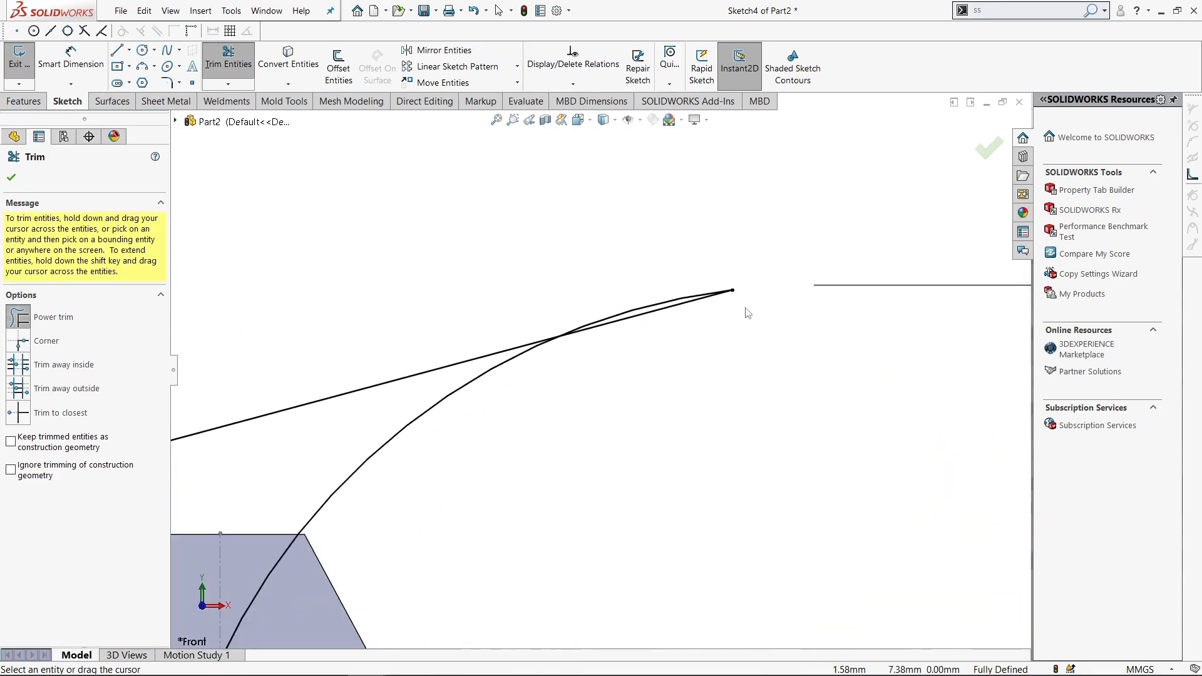
key(Escape)
- Drag the spline's tip to reshape it and slide its endpoint onto the slanted tangent line
click(732, 290)
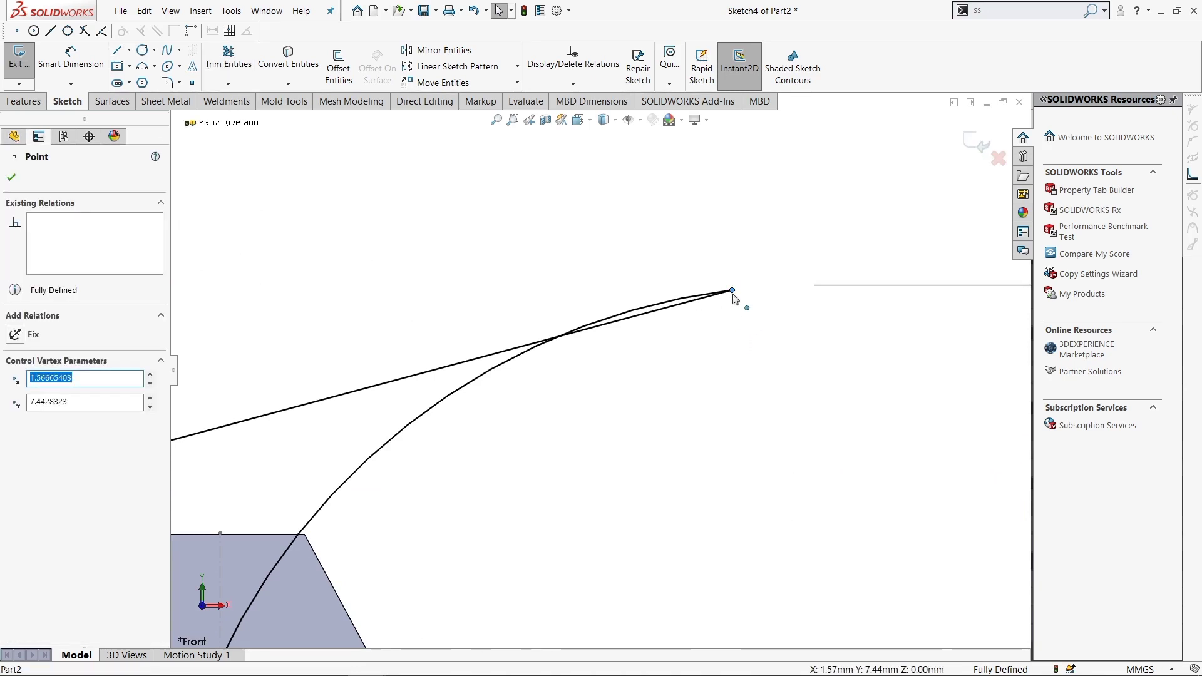
drag(738, 300, 671, 296)
click(680, 332)
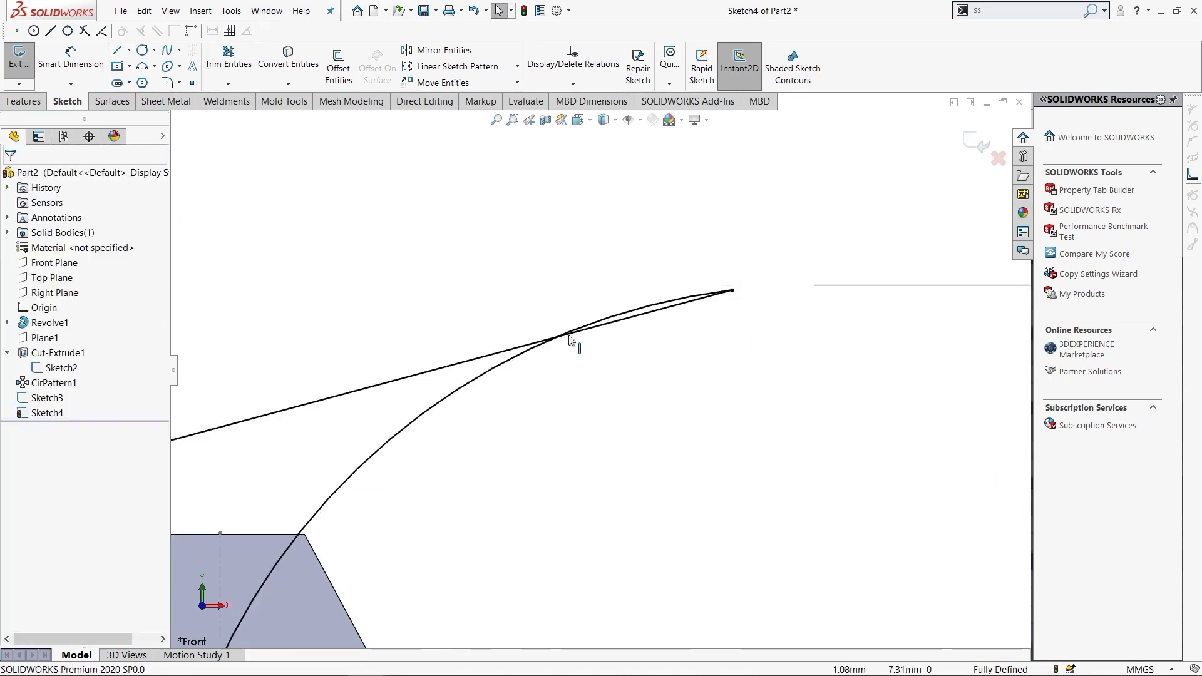
scroll(623, 376, up, 3)
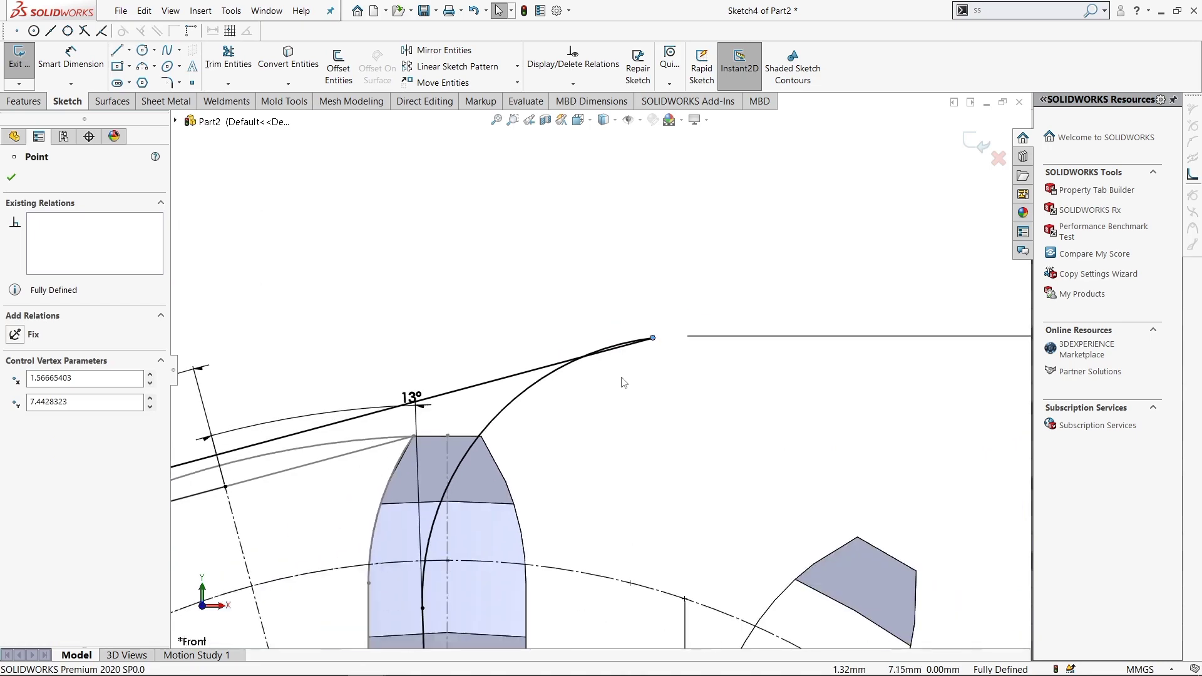
click(623, 381)
scroll(622, 382, up, 3)
scroll(626, 378, down, 2)
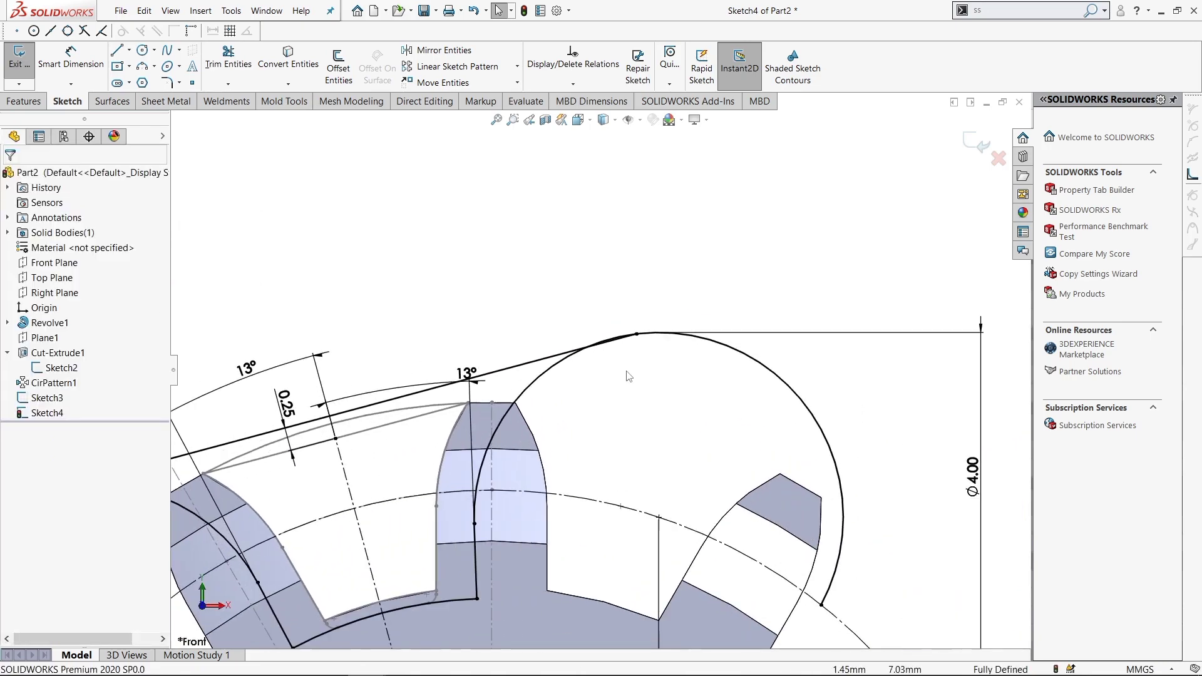
click(636, 336)
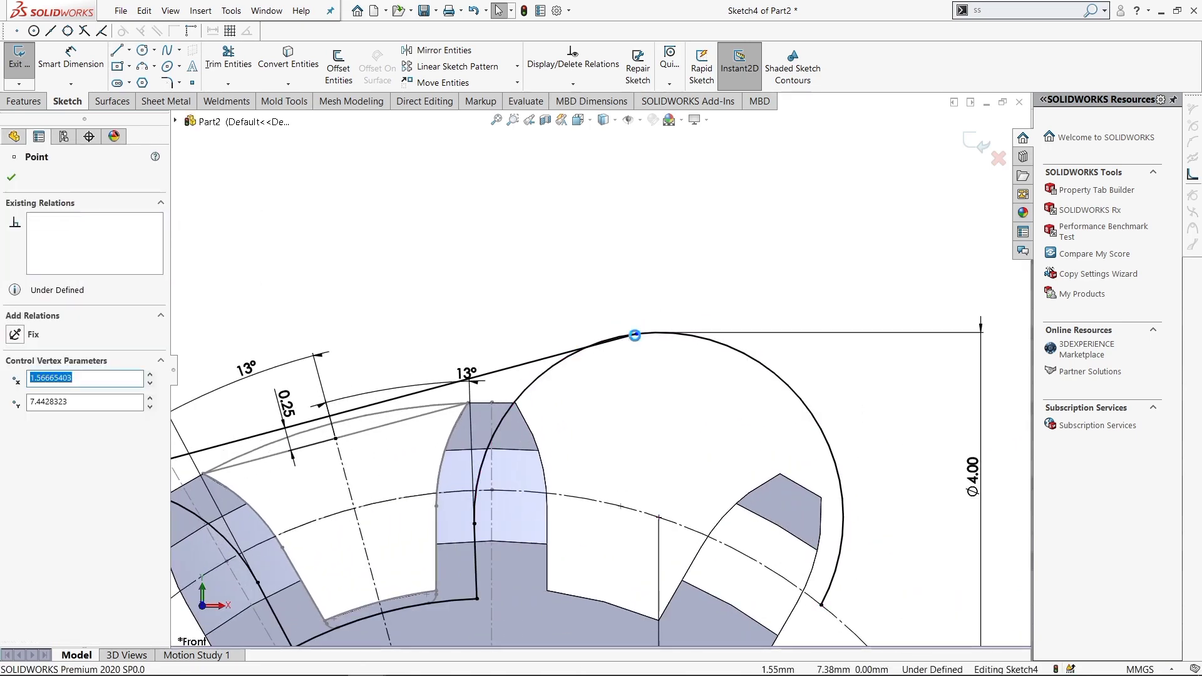
drag(635, 335, 584, 359)
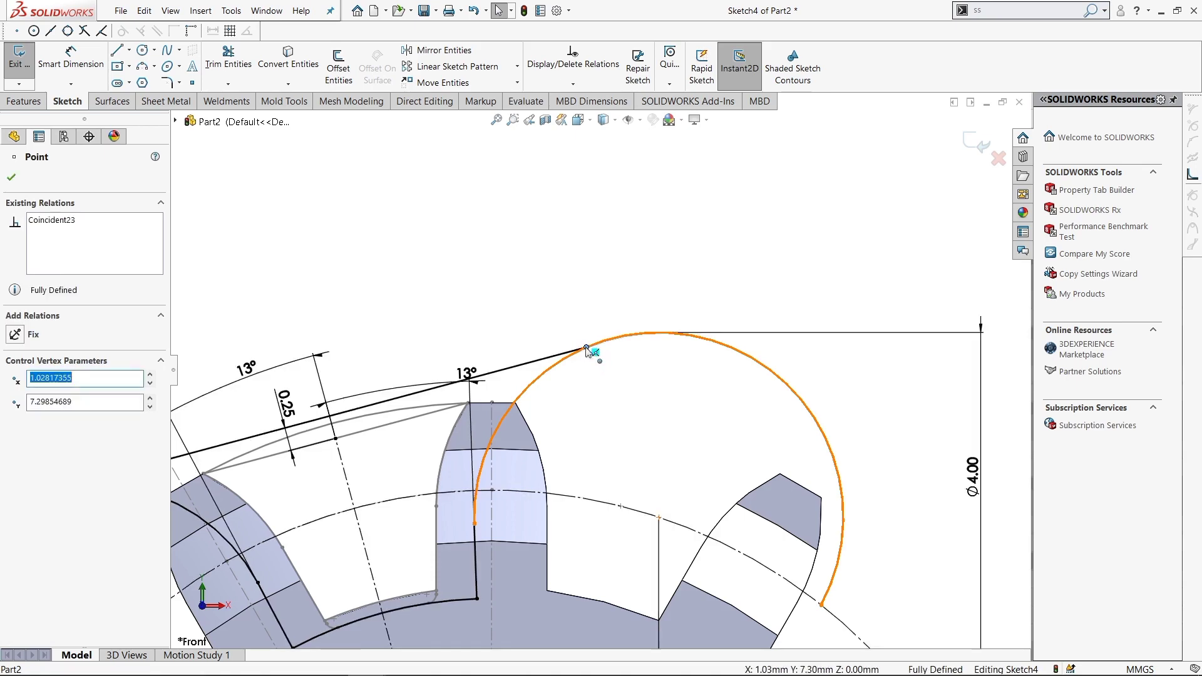
click(526, 305)
- Reopen Trim Entities briefly and close it again without trimming
key(s)
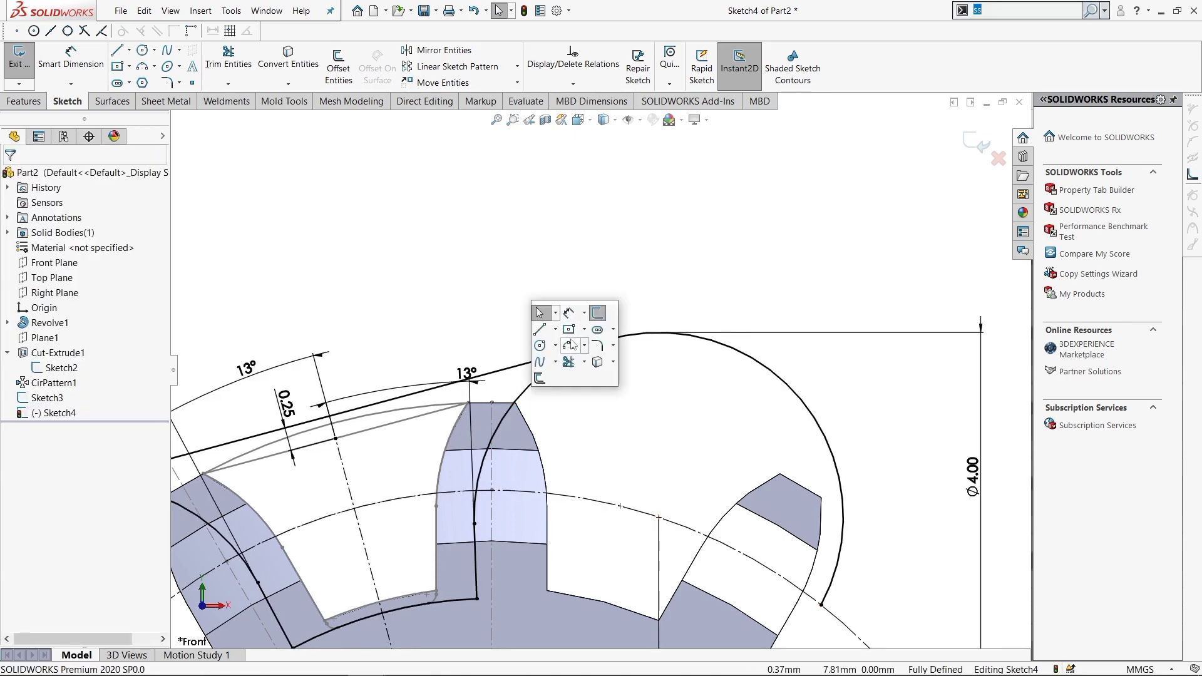
click(568, 362)
scroll(519, 438, up, 4)
scroll(517, 434, down, 2)
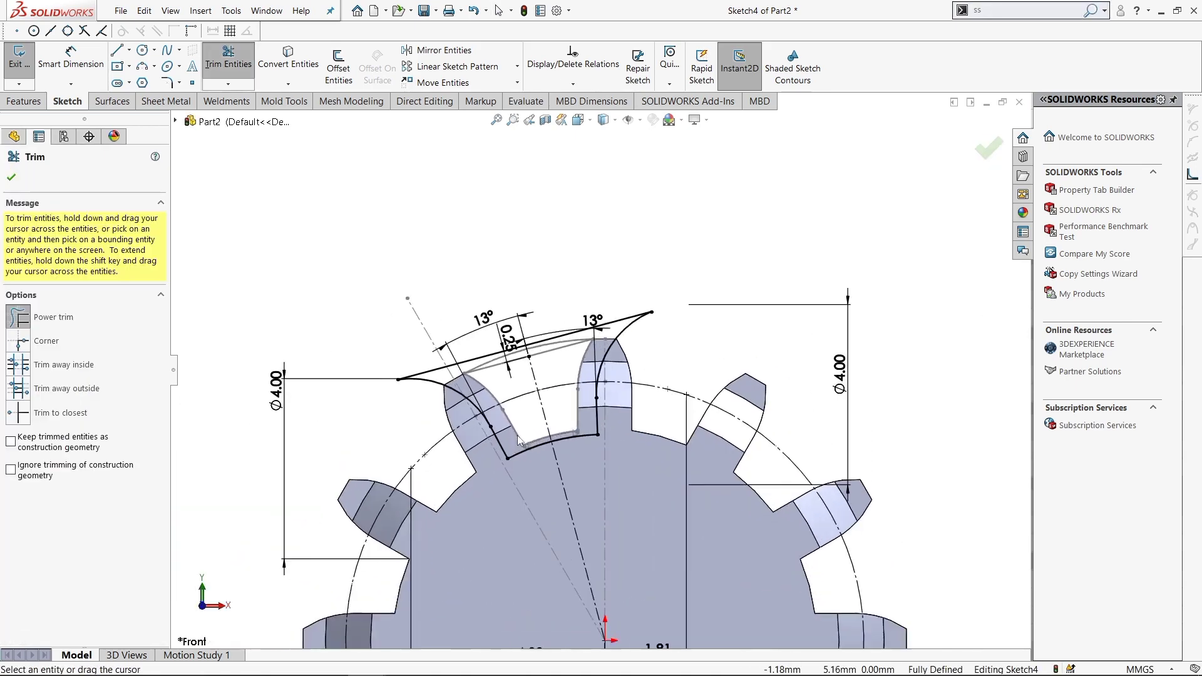
scroll(535, 318, down, 1)
key(Escape)
- Add 0.10 mm sketch fillets between the root arc and adjoining line, then exit Sketch4
click(167, 82)
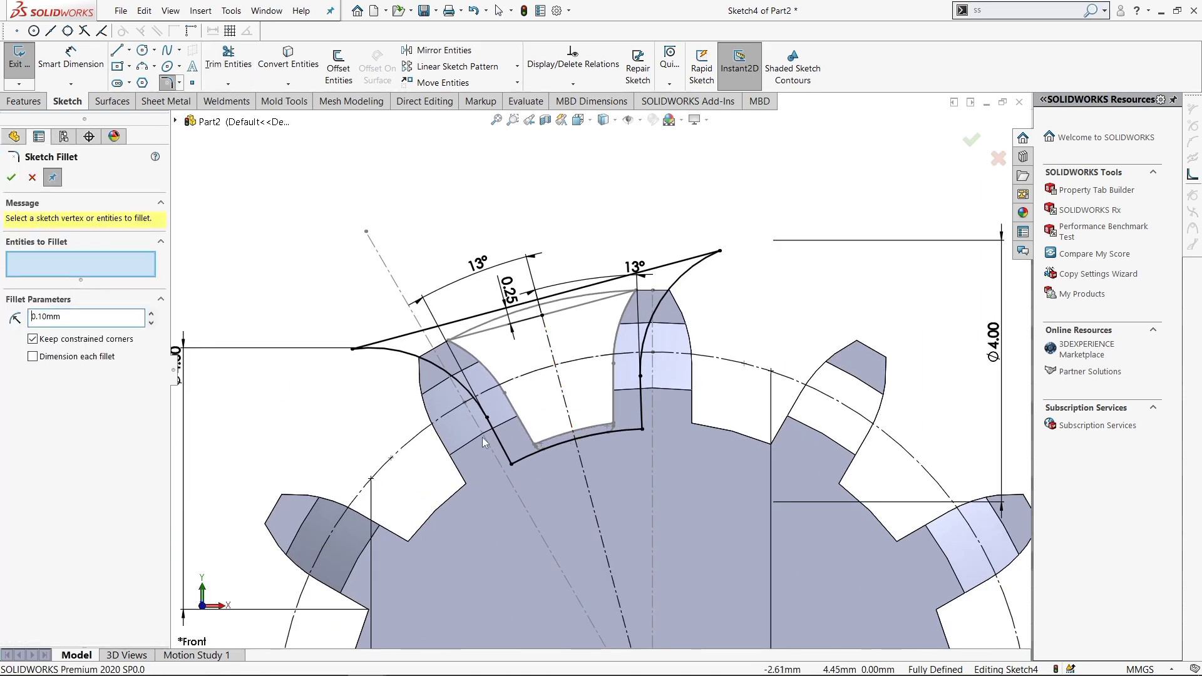
click(643, 428)
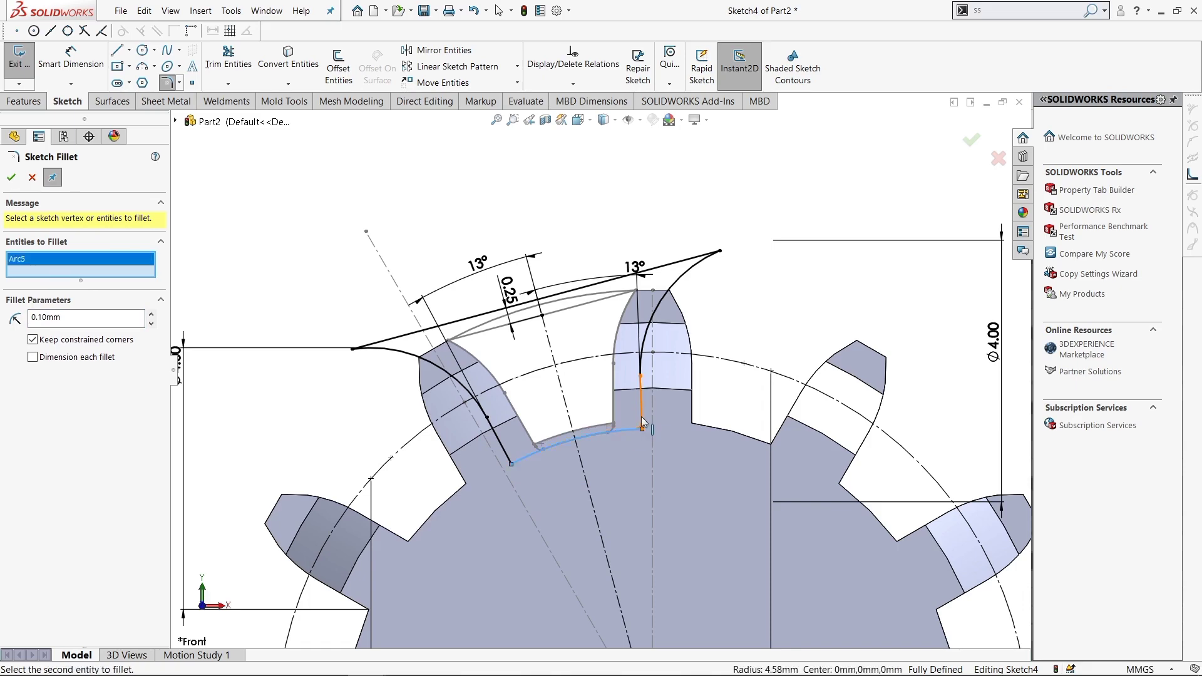
click(504, 461)
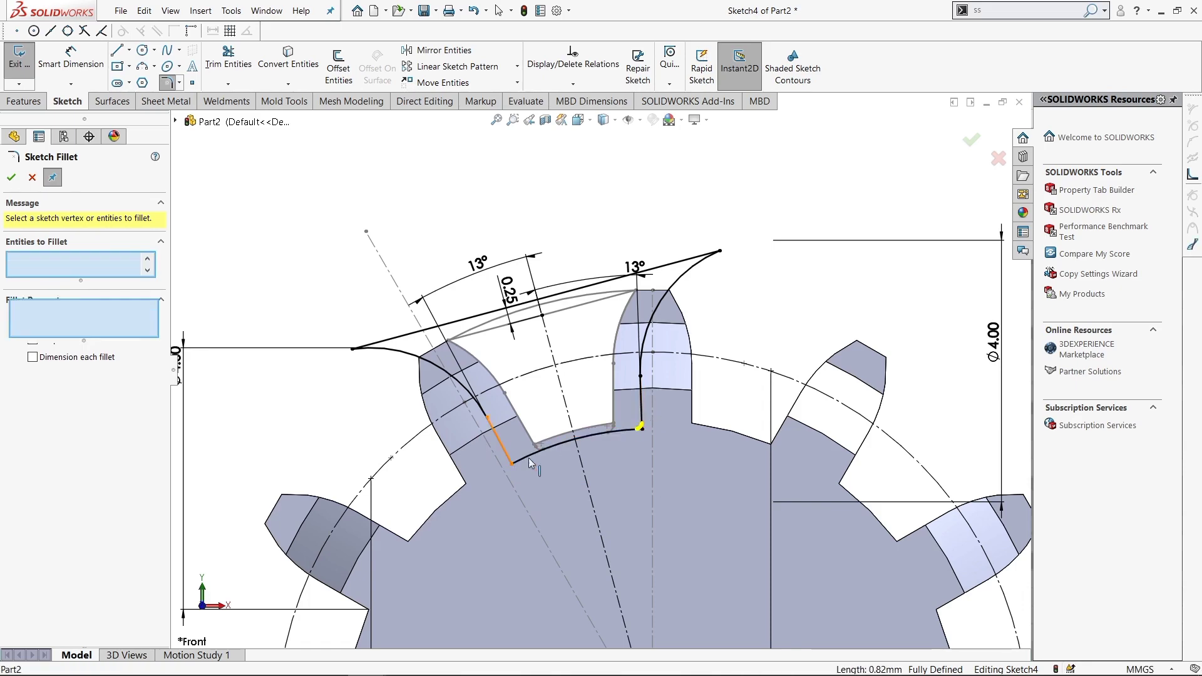
click(12, 178)
mouse_move(476, 263)
middle_down()
mouse_move(619, 248)
mouse_move(492, 187)
middle_up()
key(Escape)
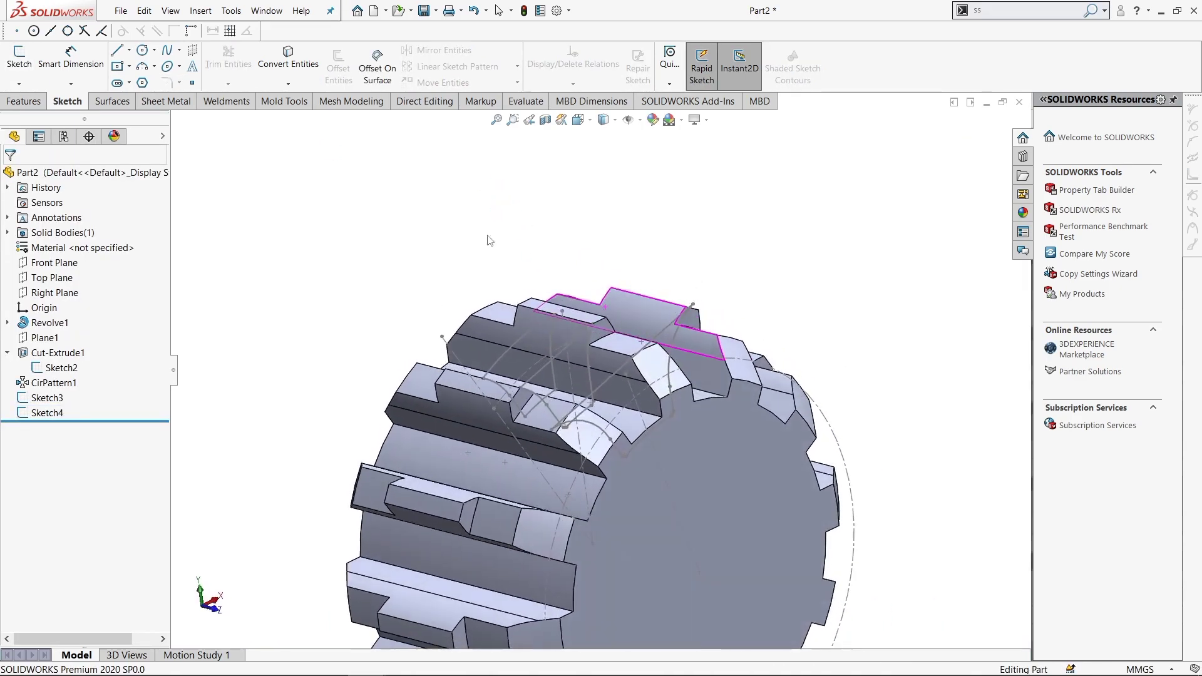
- Create a lofted cut using Sketch3 then Sketch4 as profiles across one tooth gap
click(69, 367)
mouse_move(365, 288)
middle_down()
mouse_move(576, 266)
mouse_move(234, 332)
middle_up()
scroll(77, 103, up, 1)
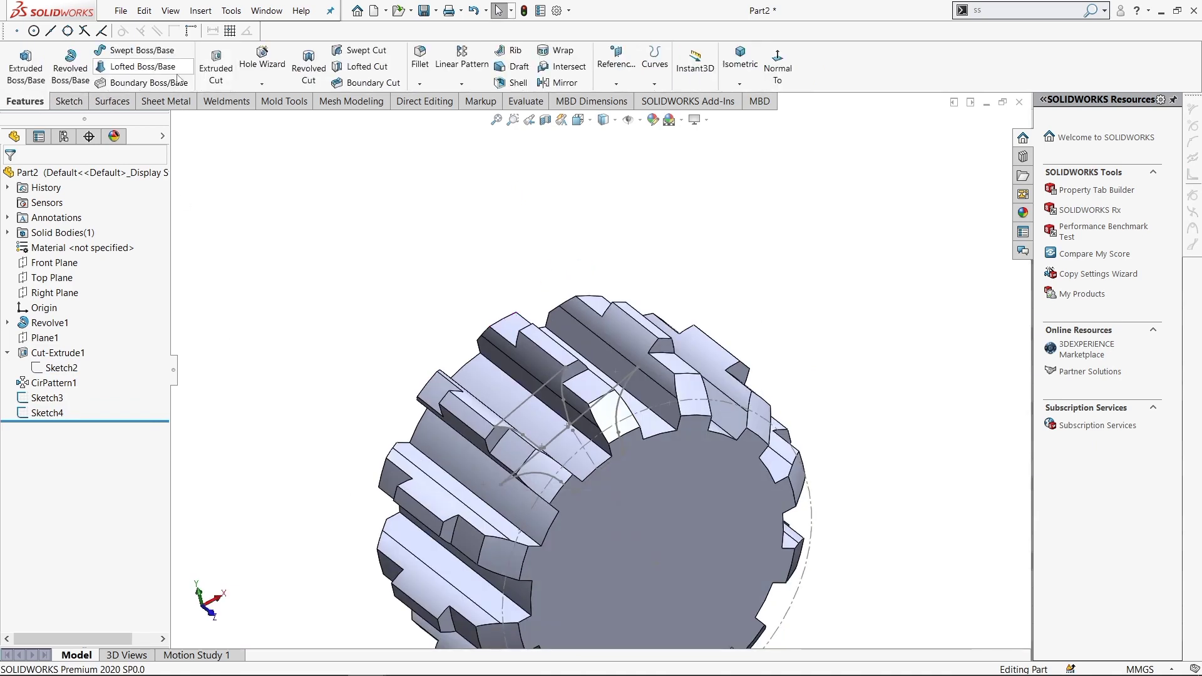
click(368, 68)
click(176, 121)
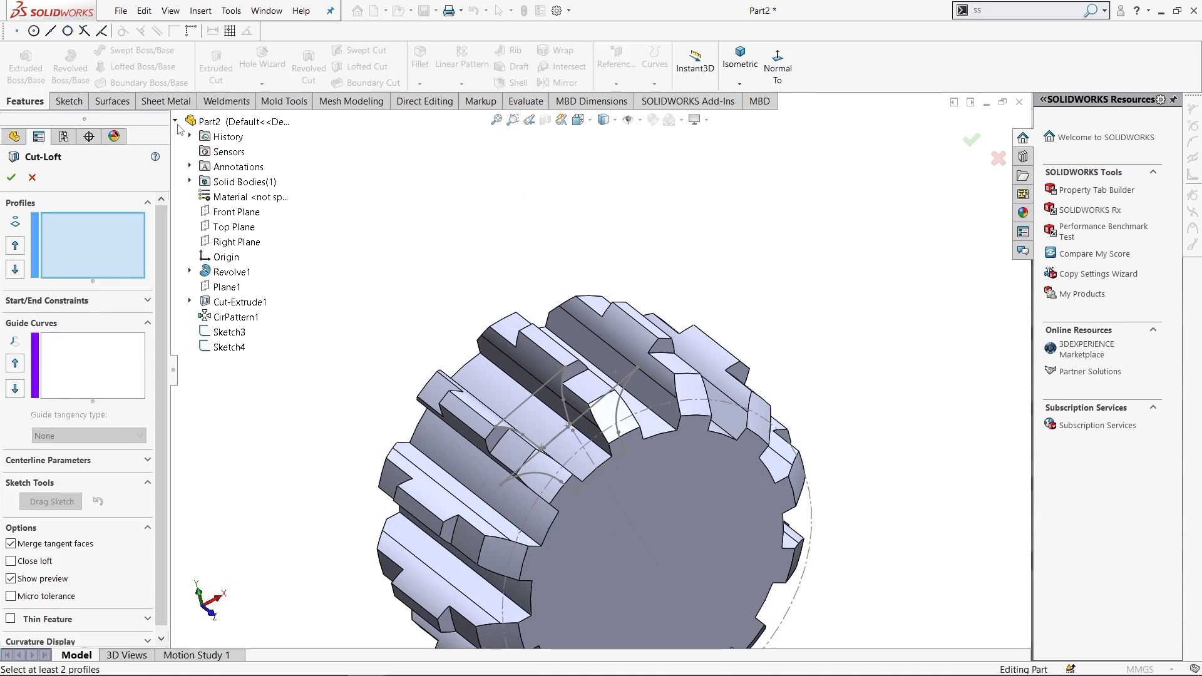
click(229, 332)
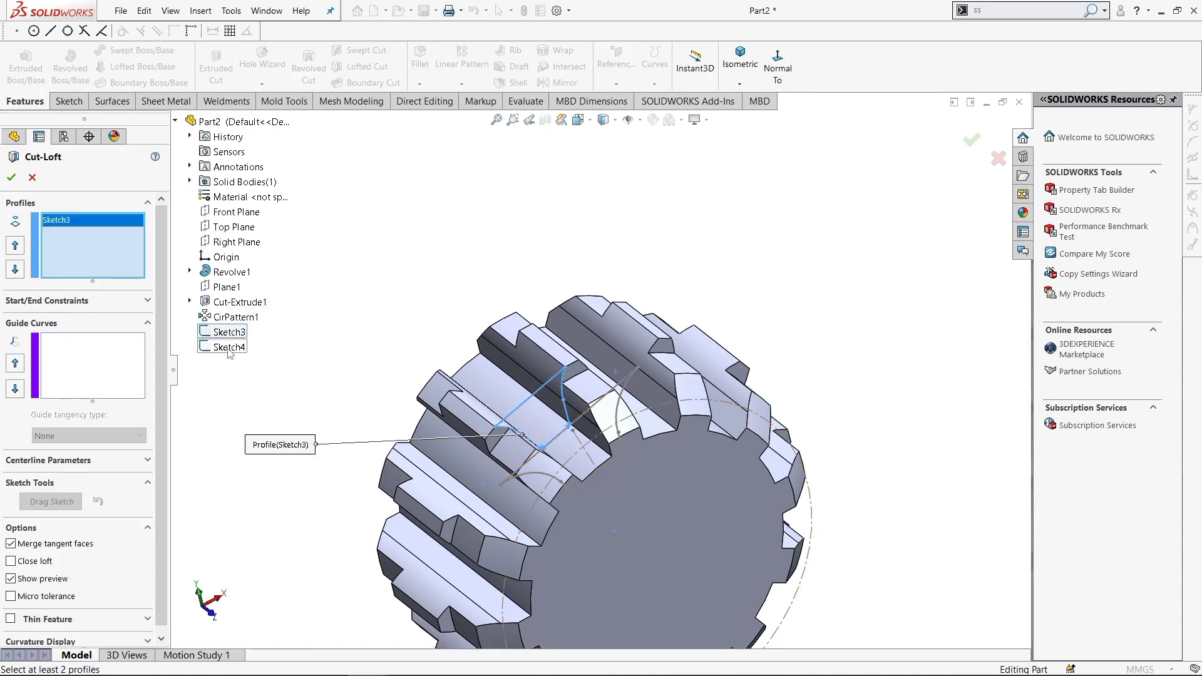
click(228, 347)
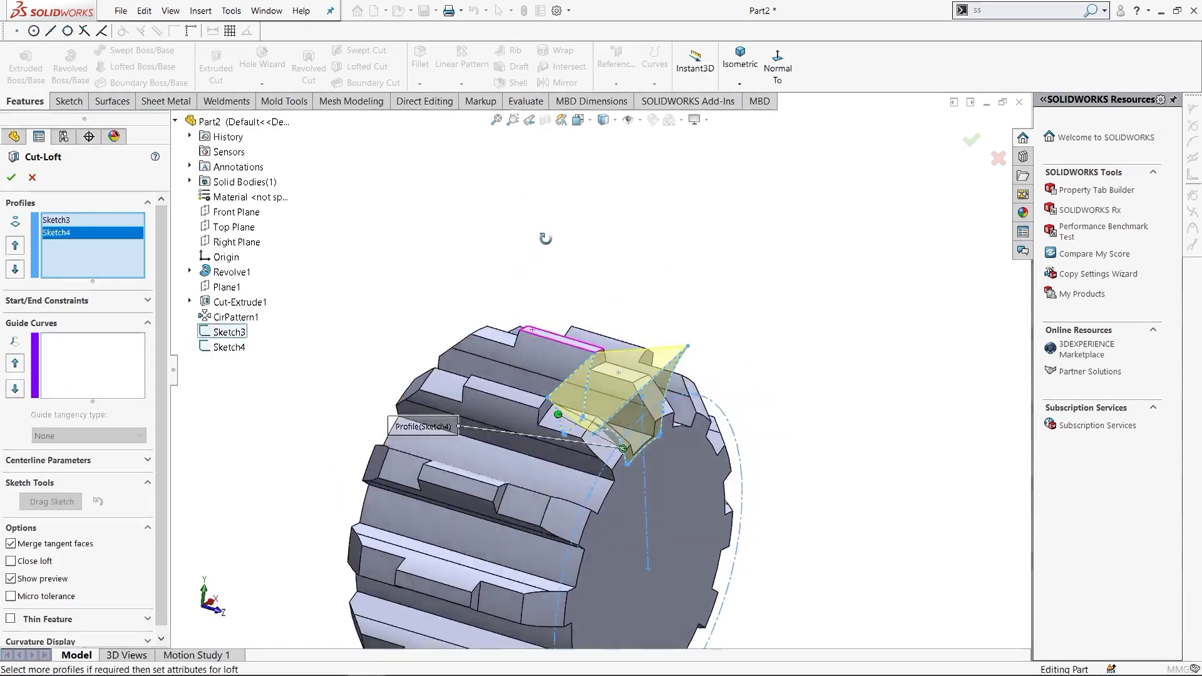
mouse_move(438, 213)
middle_down()
mouse_move(557, 209)
mouse_move(488, 204)
mouse_move(464, 271)
mouse_move(537, 202)
mouse_move(482, 219)
middle_up()
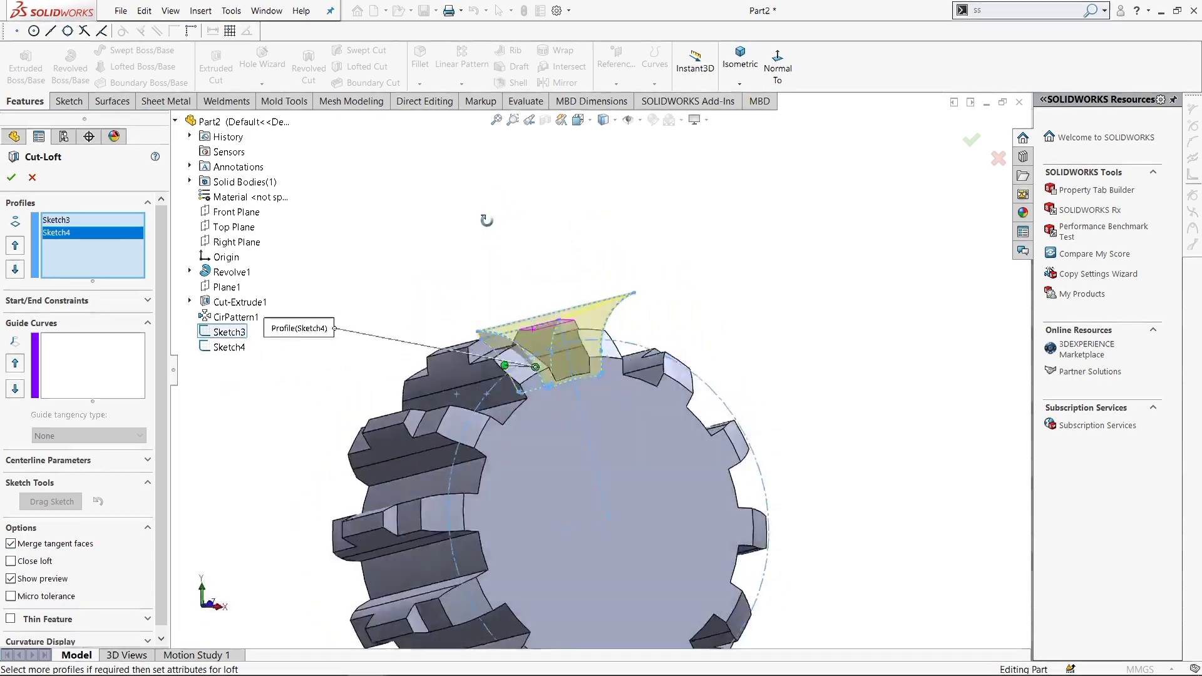
- Accept Cut-Loft1 and select the face of the new tooth-gap cut
click(13, 179)
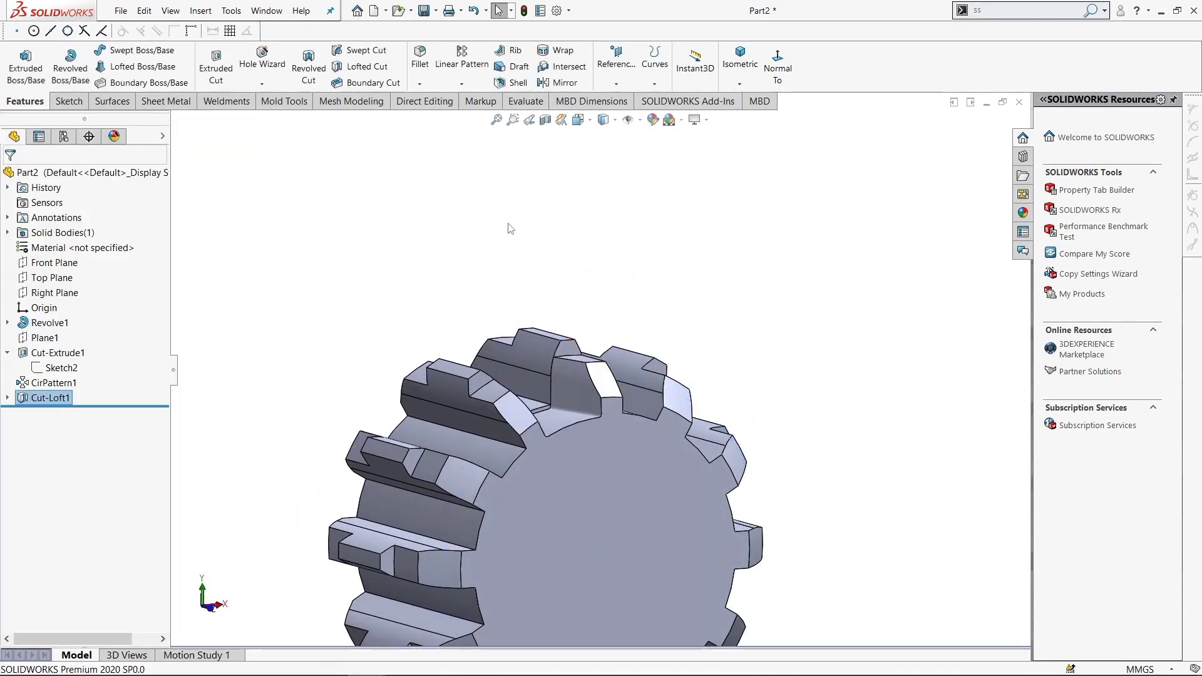
middle_drag(509, 227, 550, 255)
scroll(609, 334, down, 3)
middle_drag(609, 335, 615, 309)
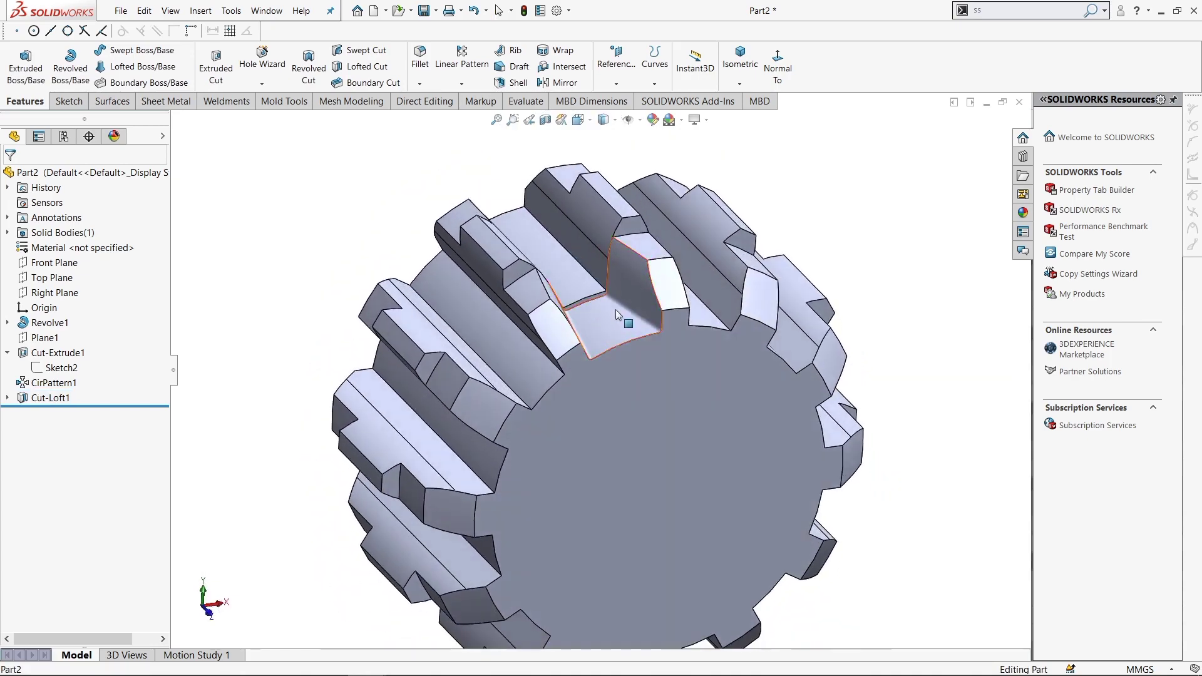
click(615, 309)
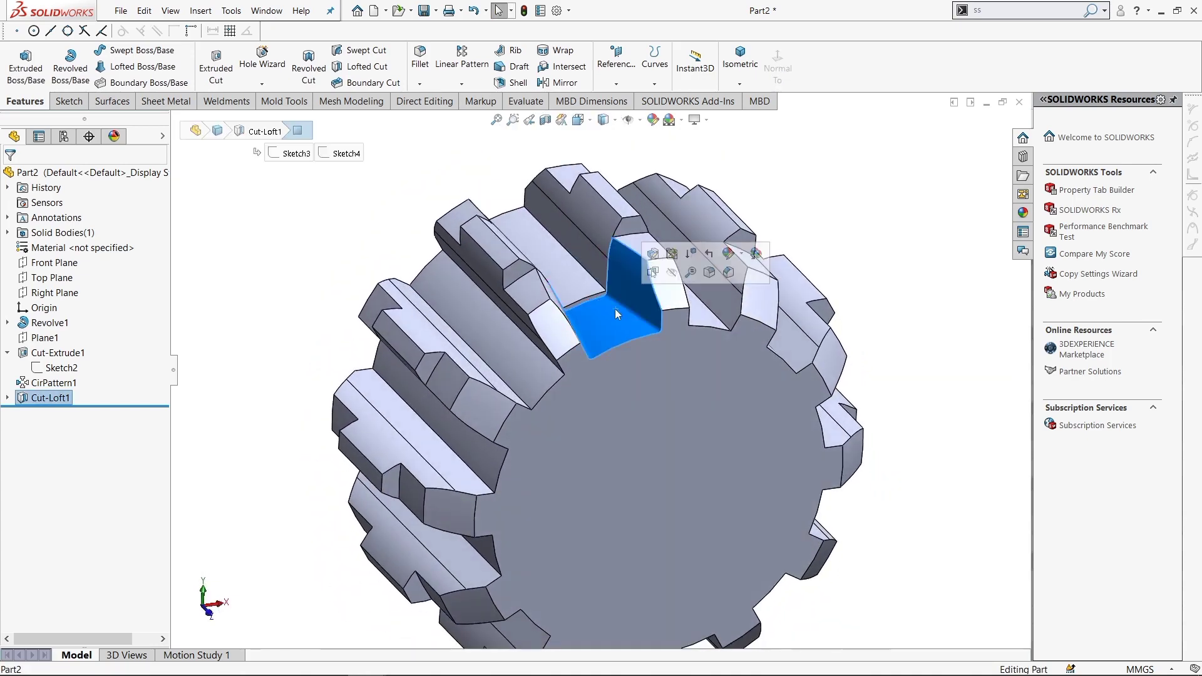
- Start a circular pattern of the cut, using the gear's circular edge as its axis
click(461, 56)
key(Escape)
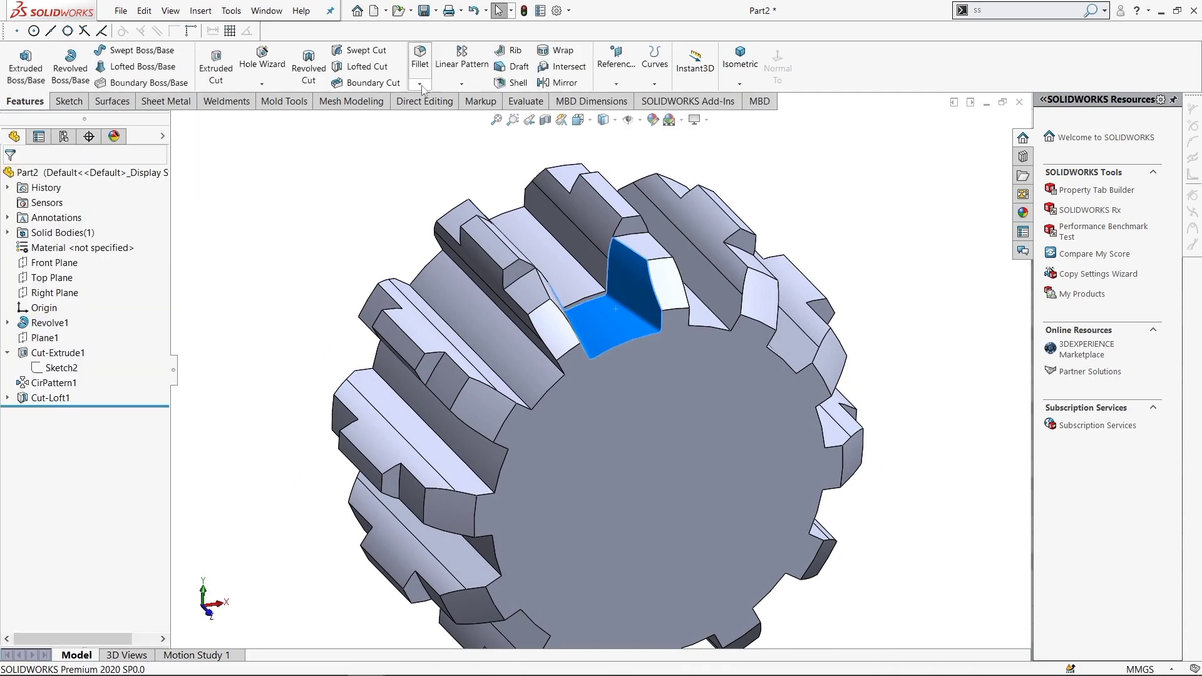
click(462, 83)
click(457, 112)
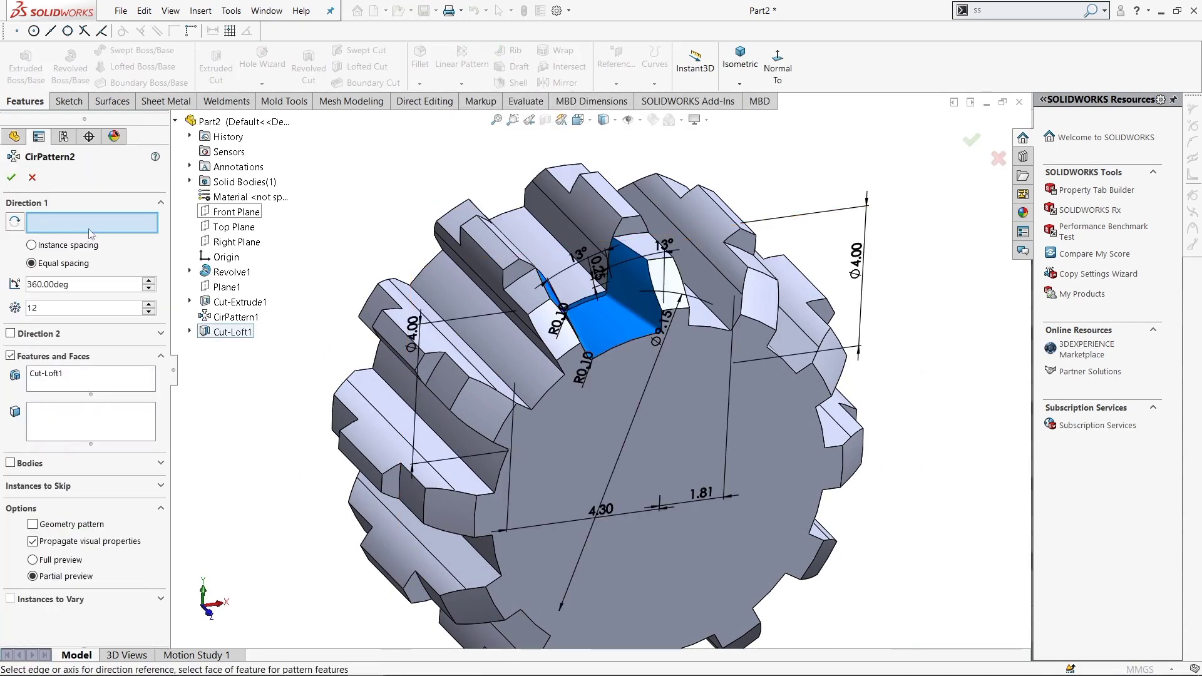
click(548, 393)
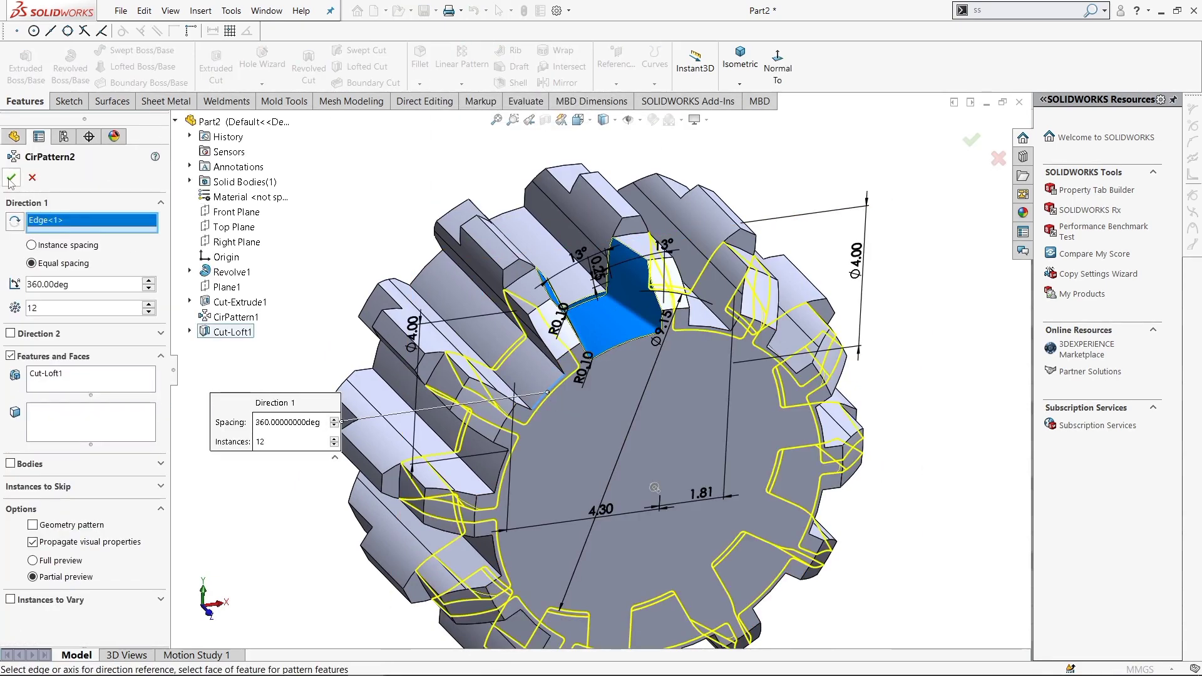
key(Return)
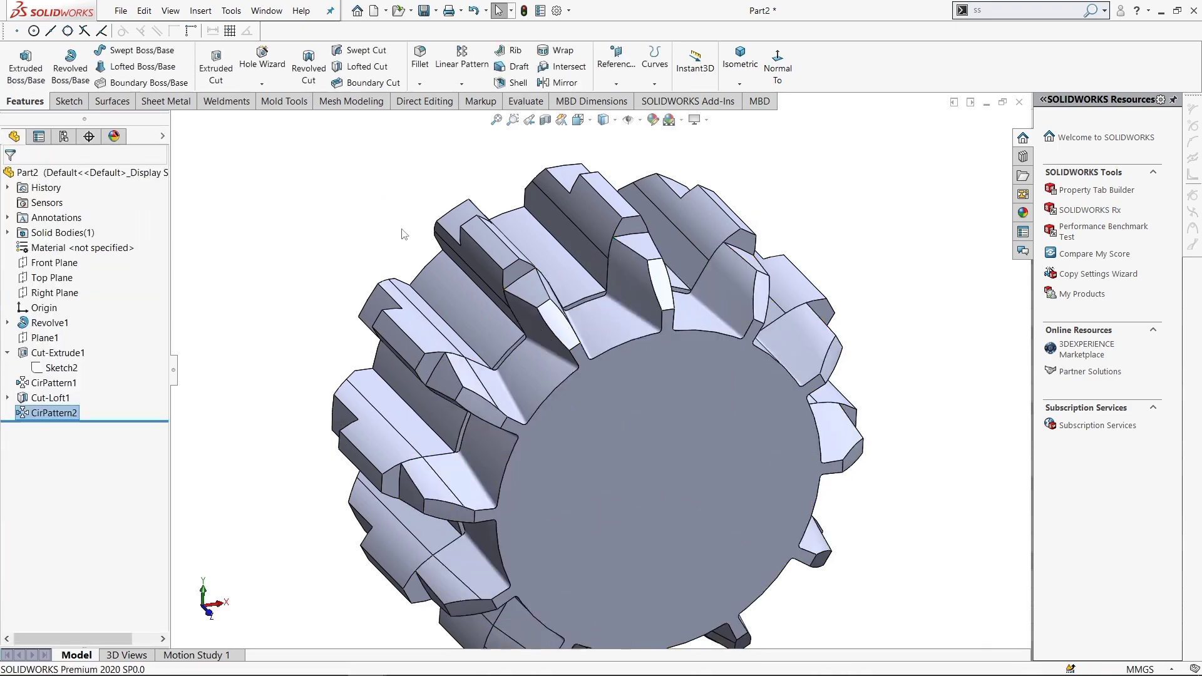
mouse_move(402, 228)
middle_down()
mouse_move(374, 249)
mouse_move(651, 303)
middle_up()
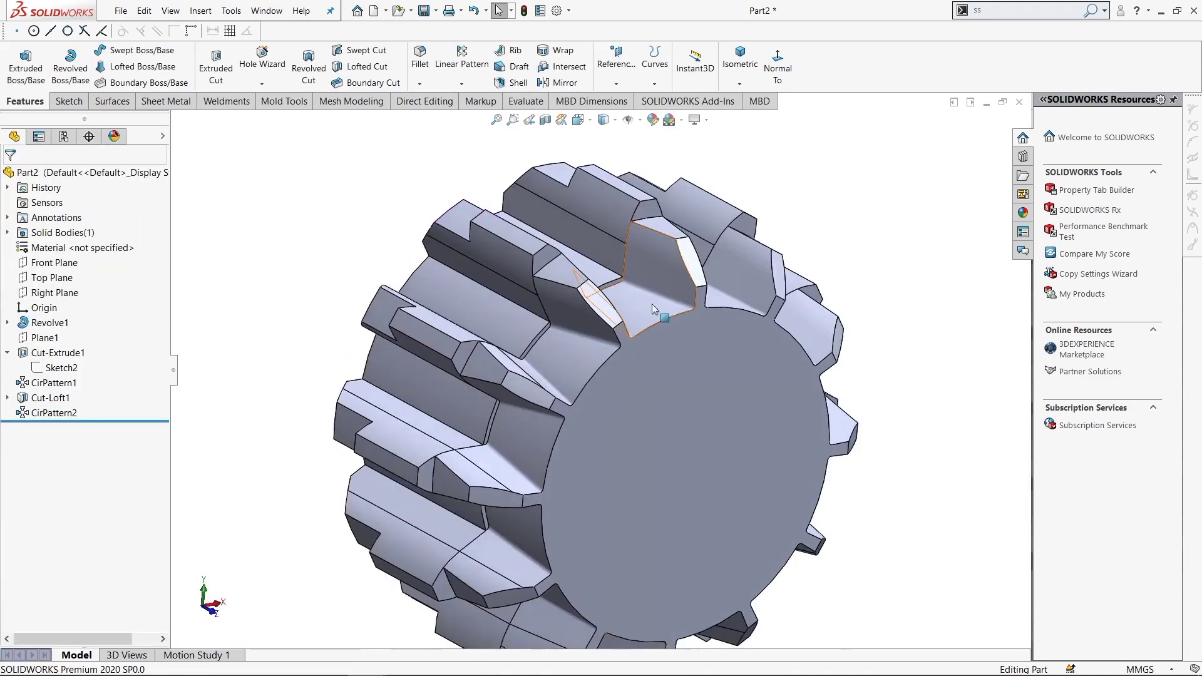
click(652, 303)
click(555, 85)
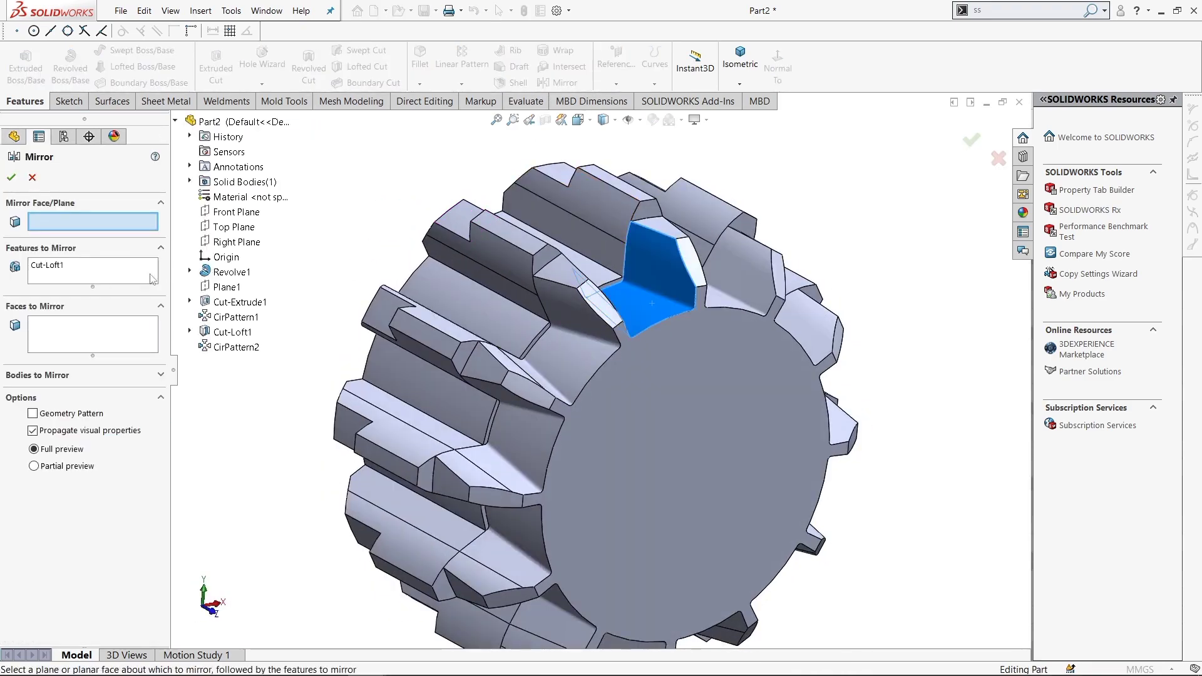
click(227, 287)
key(Return)
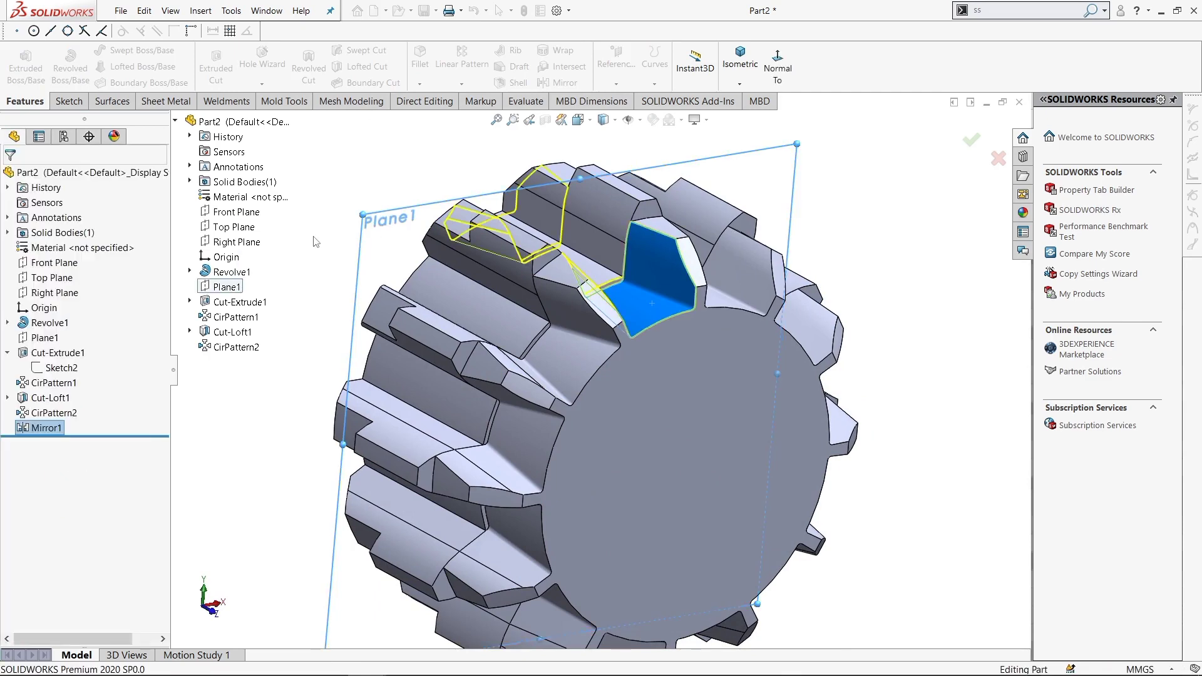
middle_drag(337, 287, 338, 225)
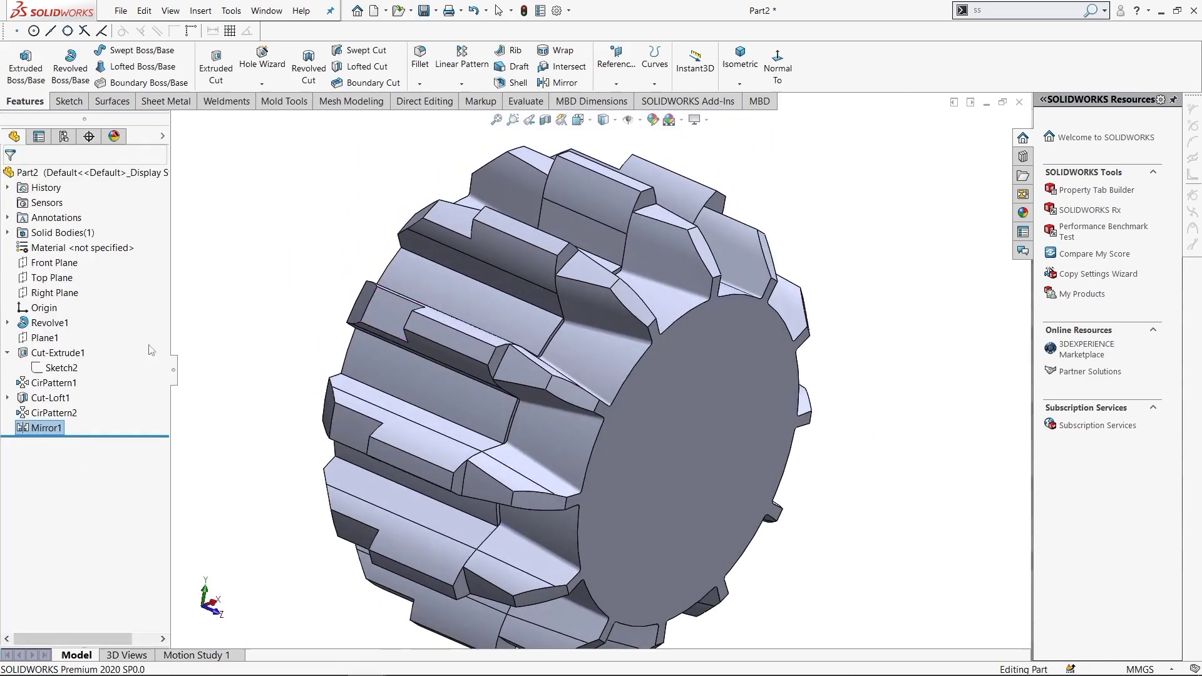
click(663, 263)
click(563, 83)
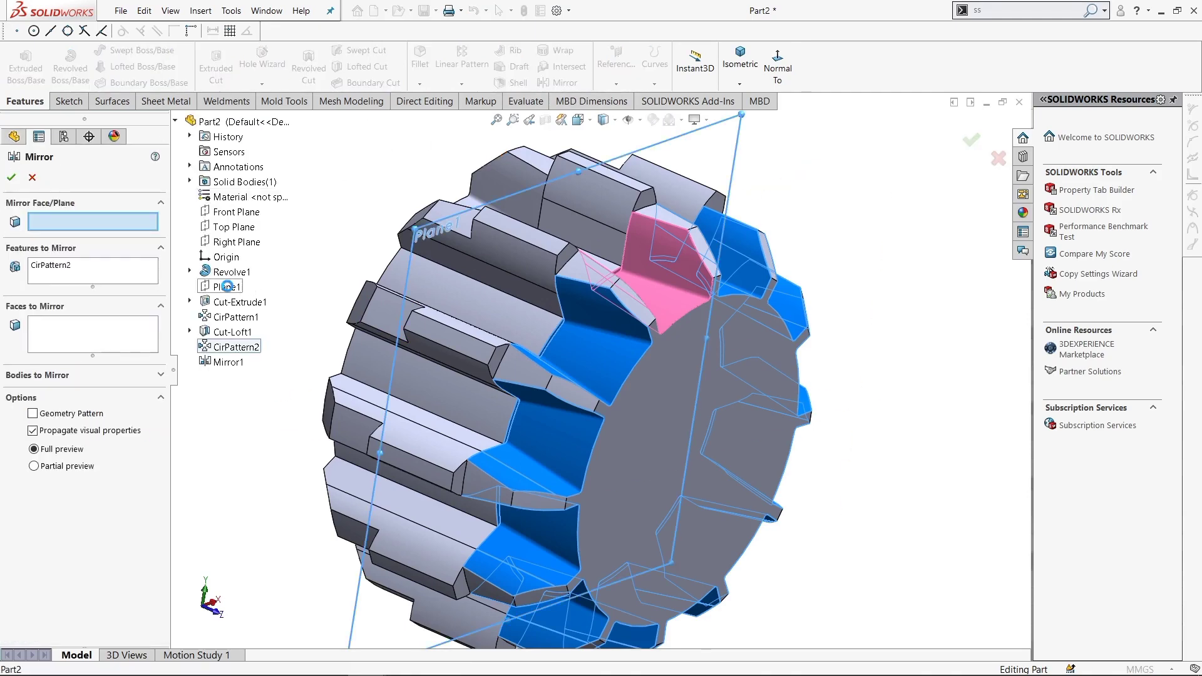
click(227, 286)
click(12, 177)
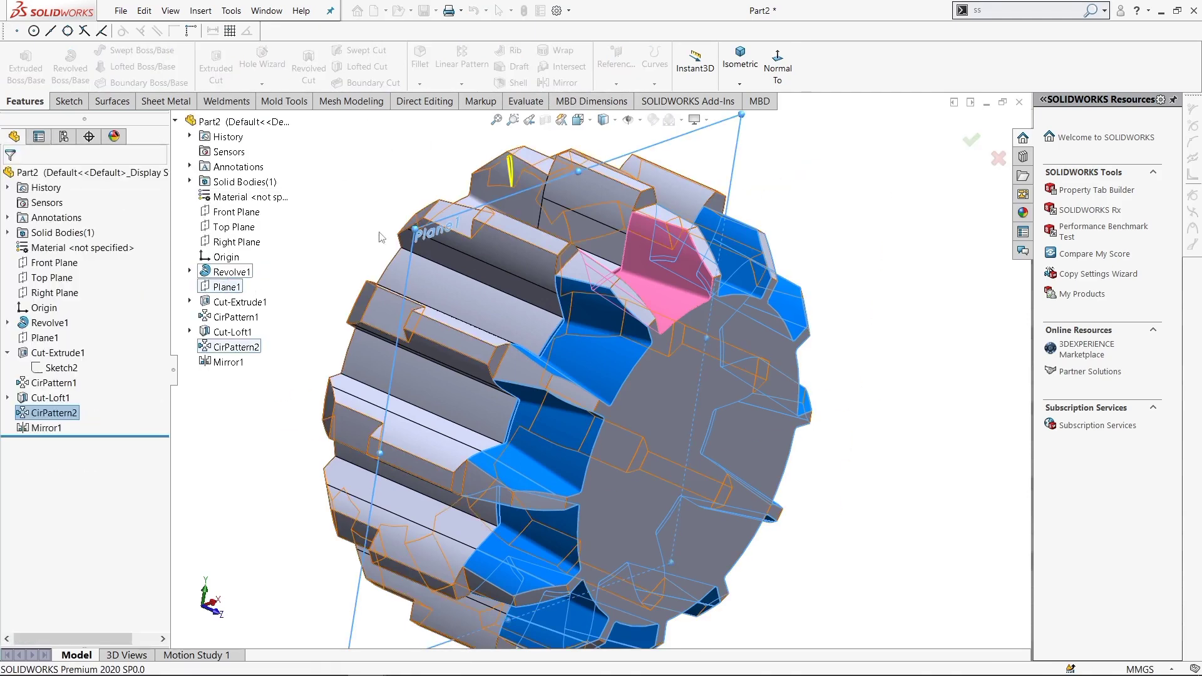
mouse_move(476, 350)
middle_down()
mouse_move(520, 255)
mouse_move(508, 271)
mouse_move(581, 298)
mouse_move(475, 338)
middle_up()
scroll(521, 256, up, 5)
scroll(509, 271, down, 5)
key(Escape)
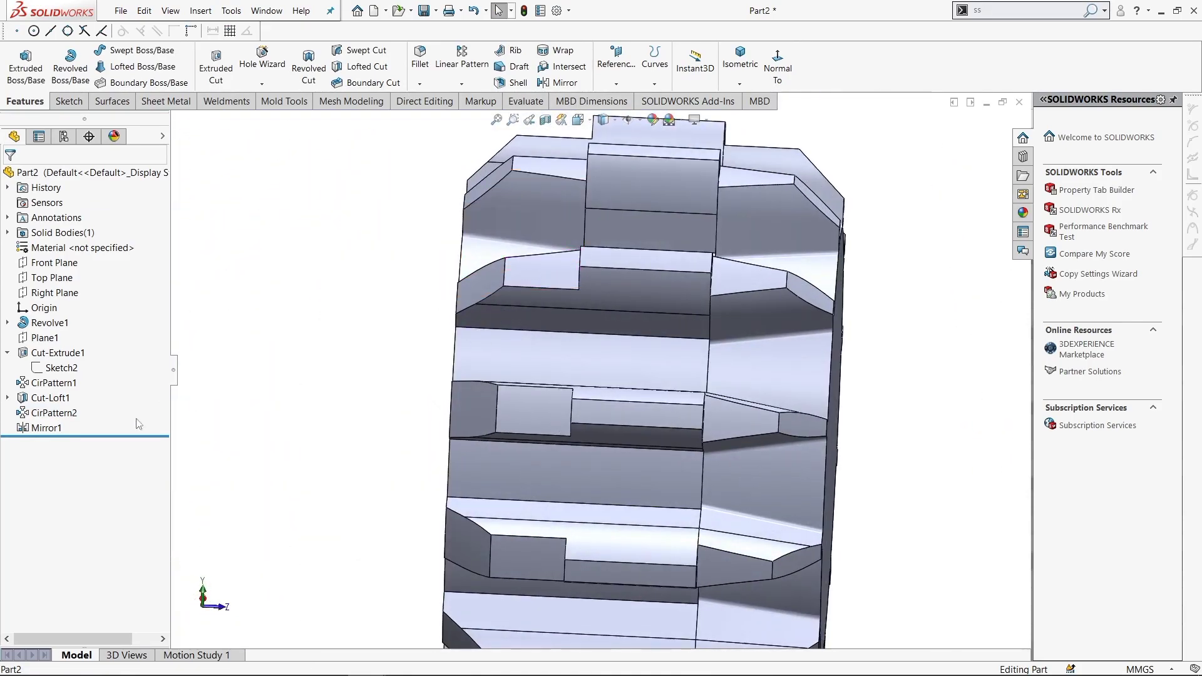
click(55, 432)
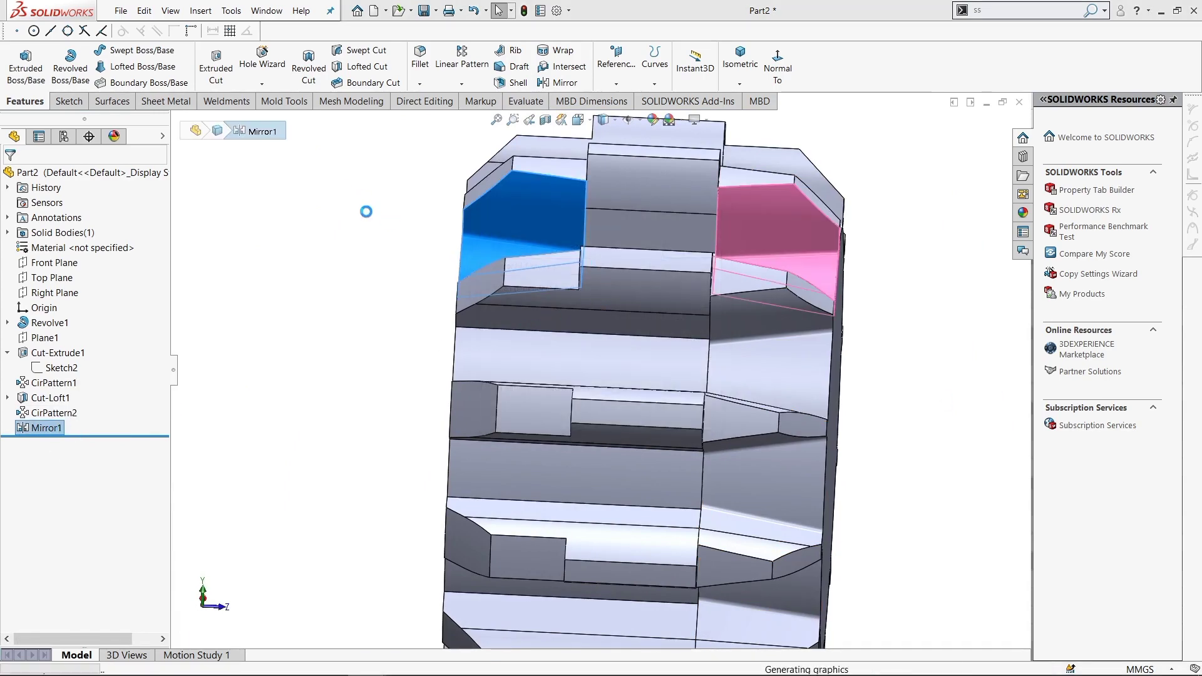
middle_drag(472, 391, 513, 208)
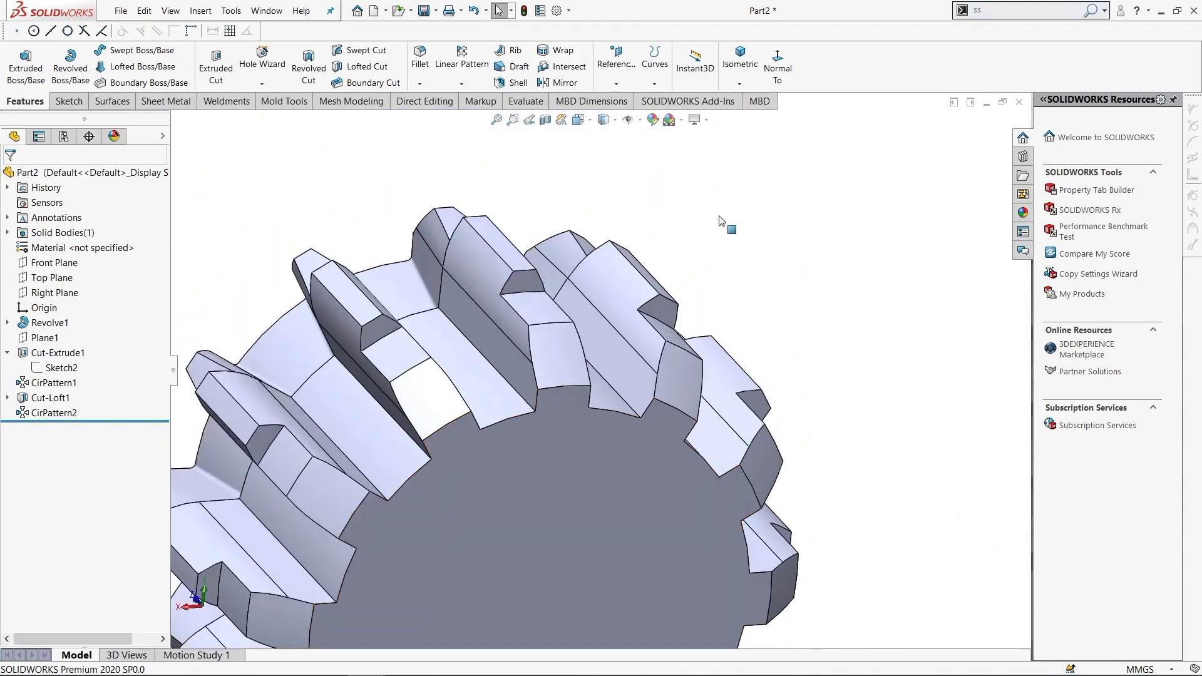
- Return to isometric view and inspect Sketch2 and Cut-Loft1's Sketch3 and Sketch4 profiles
click(740, 59)
click(61, 368)
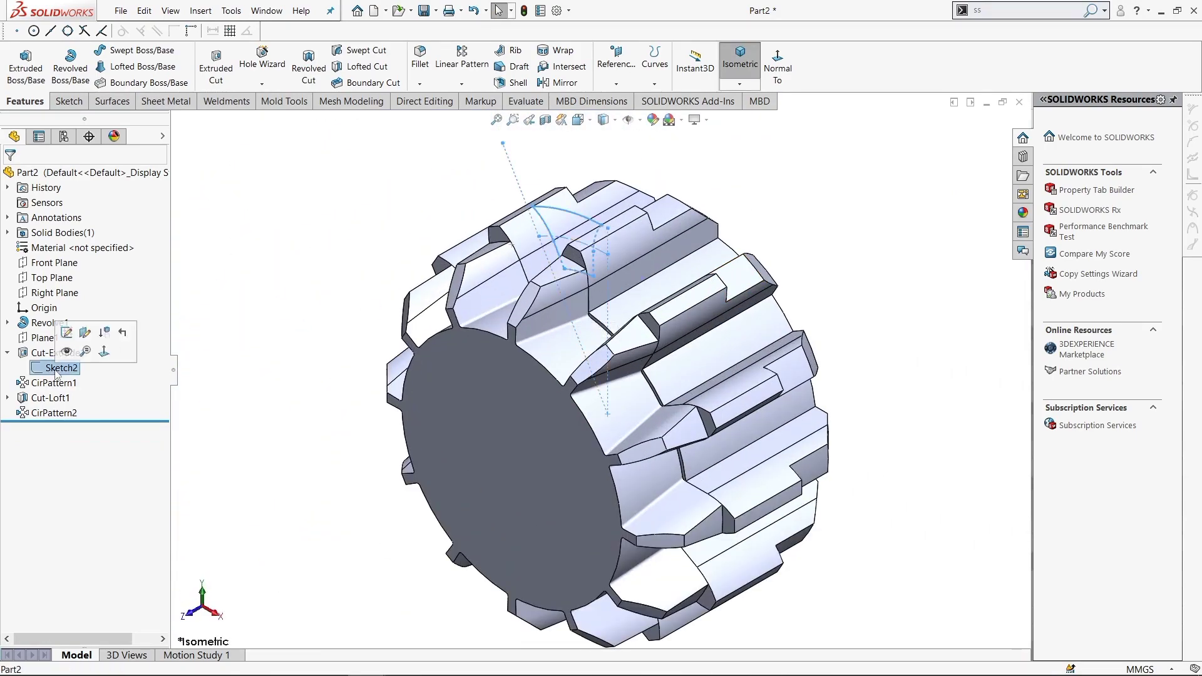
click(7, 398)
click(58, 413)
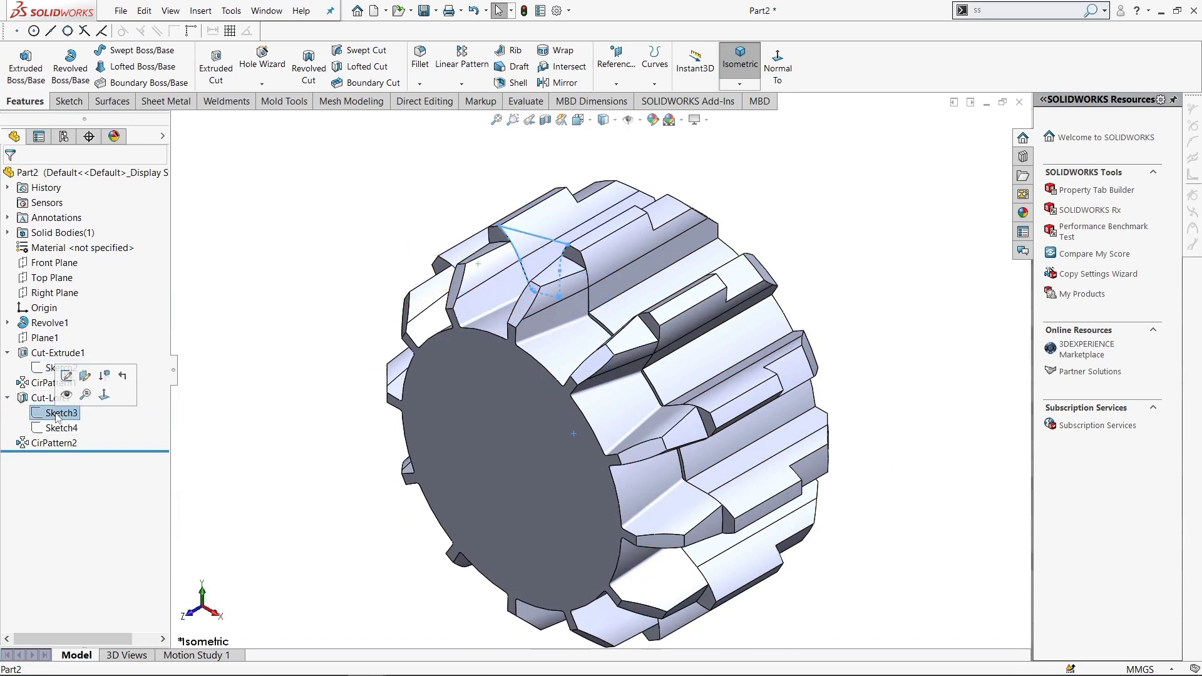
click(61, 428)
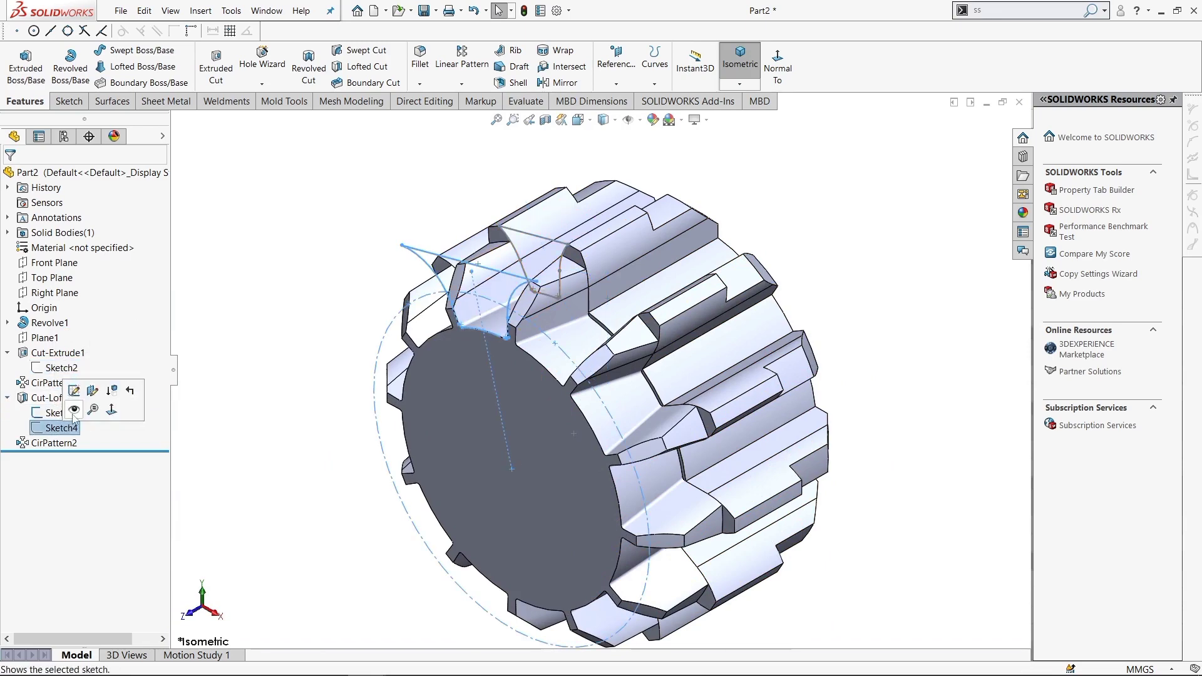
mouse_move(600, 188)
middle_down()
mouse_move(666, 162)
mouse_move(591, 259)
middle_up()
scroll(590, 258, down, 4)
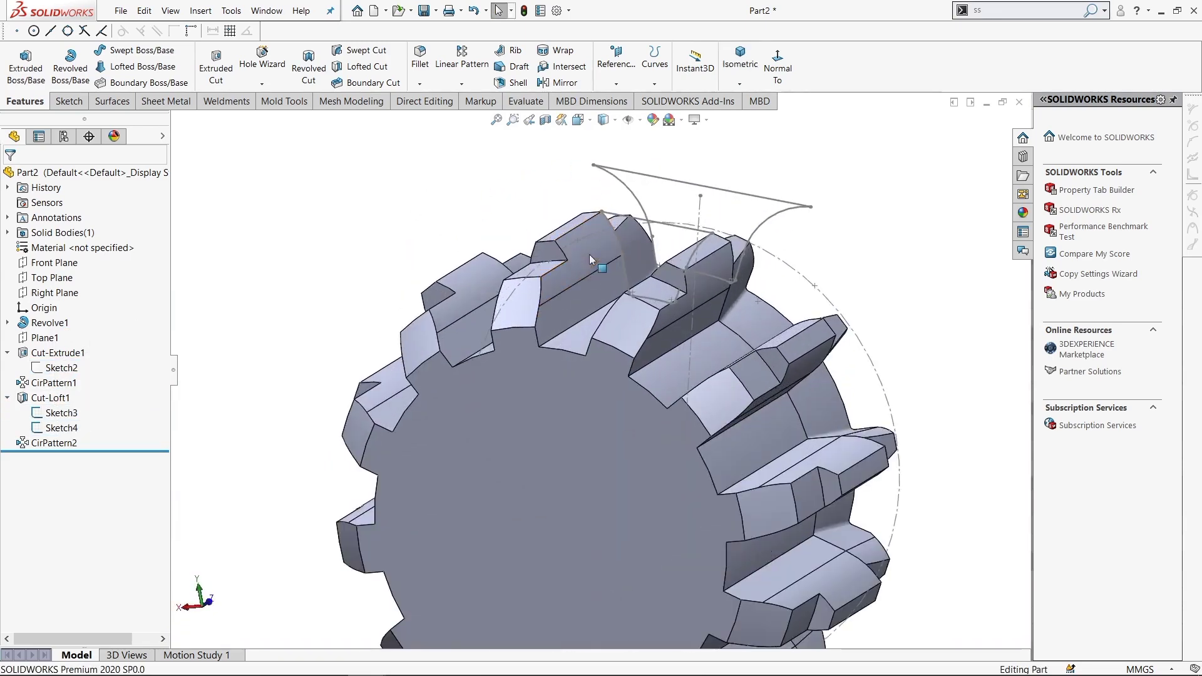
- Start a new sketch, Sketch5, on the gear's end face
right_click(546, 255)
key(Escape)
right_click(688, 267)
click(695, 255)
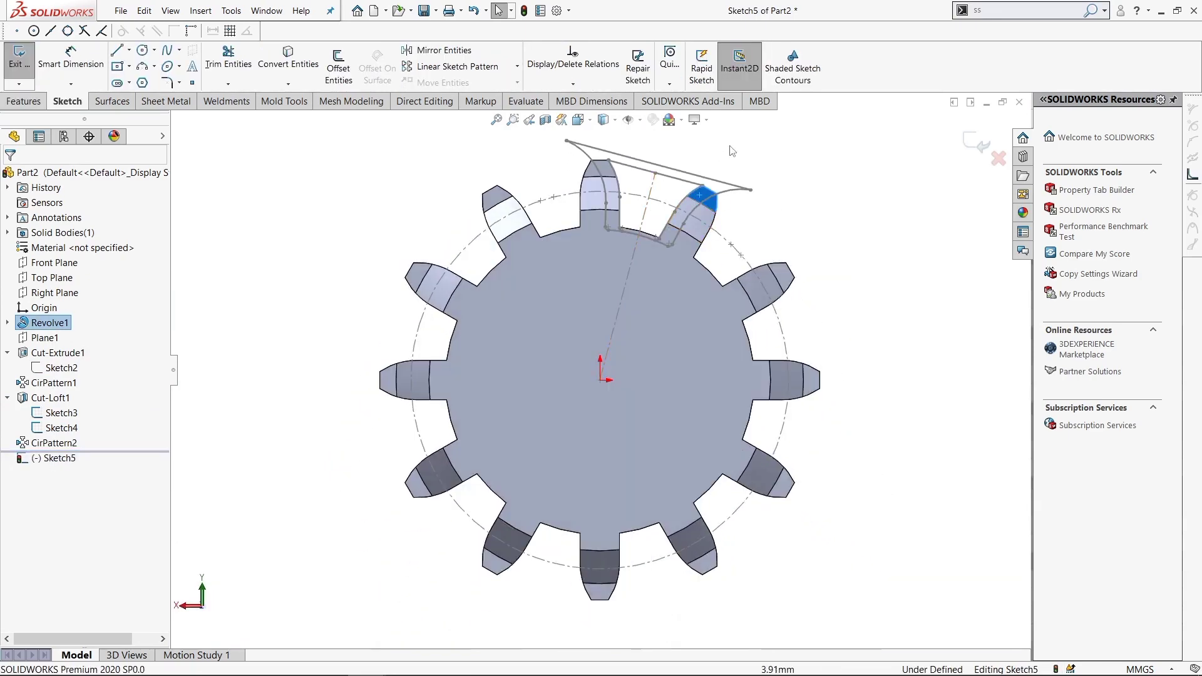
scroll(667, 203, down, 3)
scroll(666, 204, down, 1)
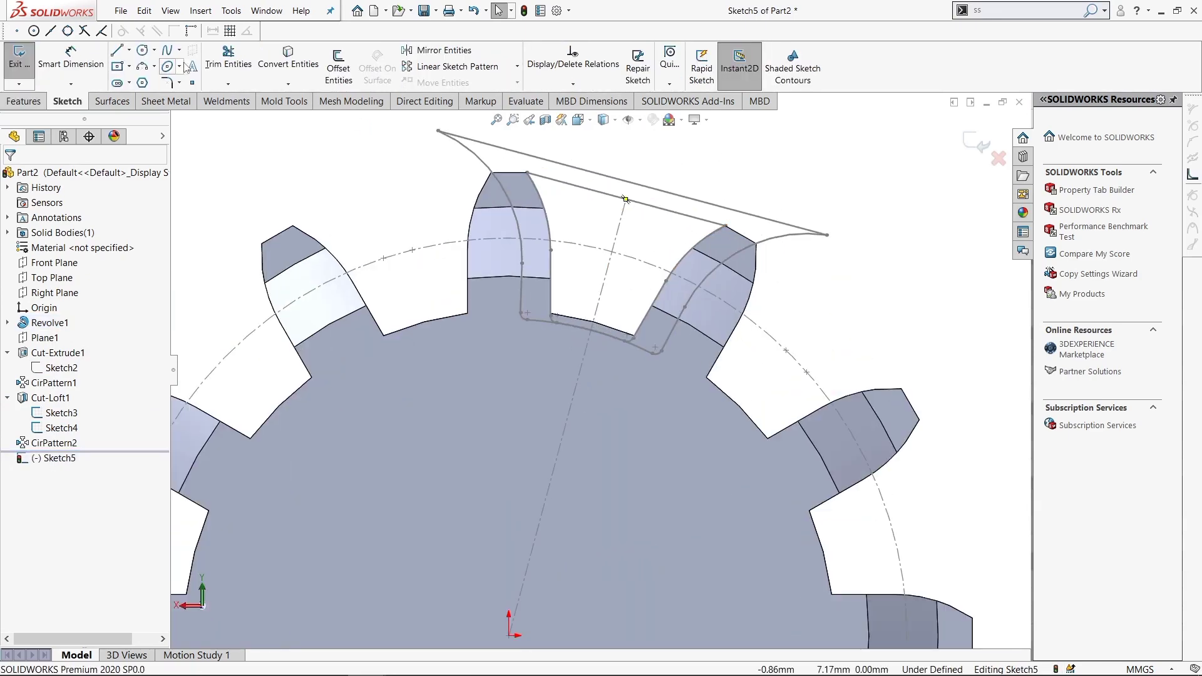
- Convert Sketch3's tooth-gap profile into Sketch5
click(288, 59)
click(176, 121)
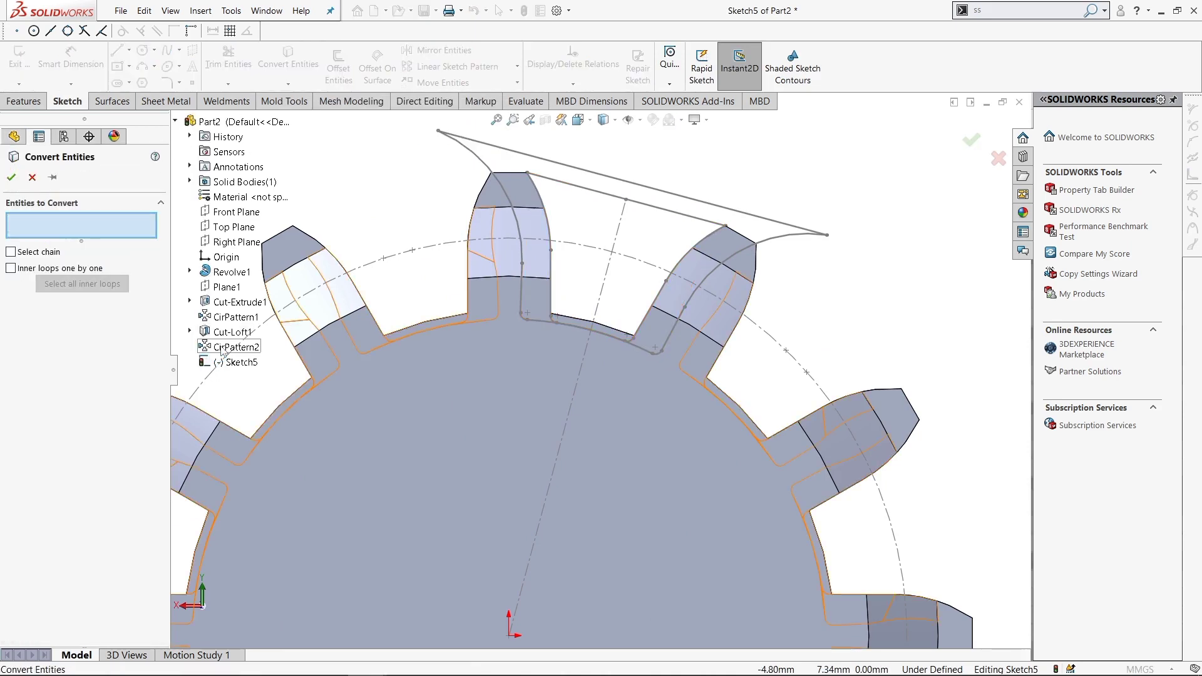
click(189, 332)
click(241, 347)
click(11, 178)
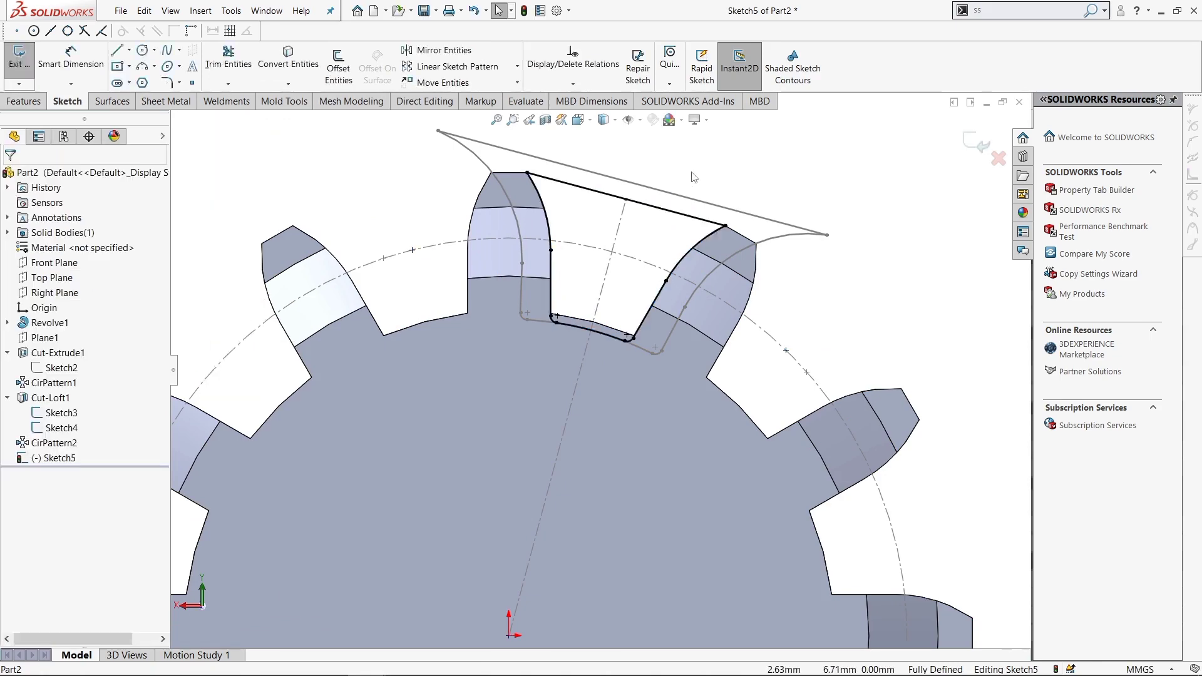
middle_drag(563, 313, 654, 225)
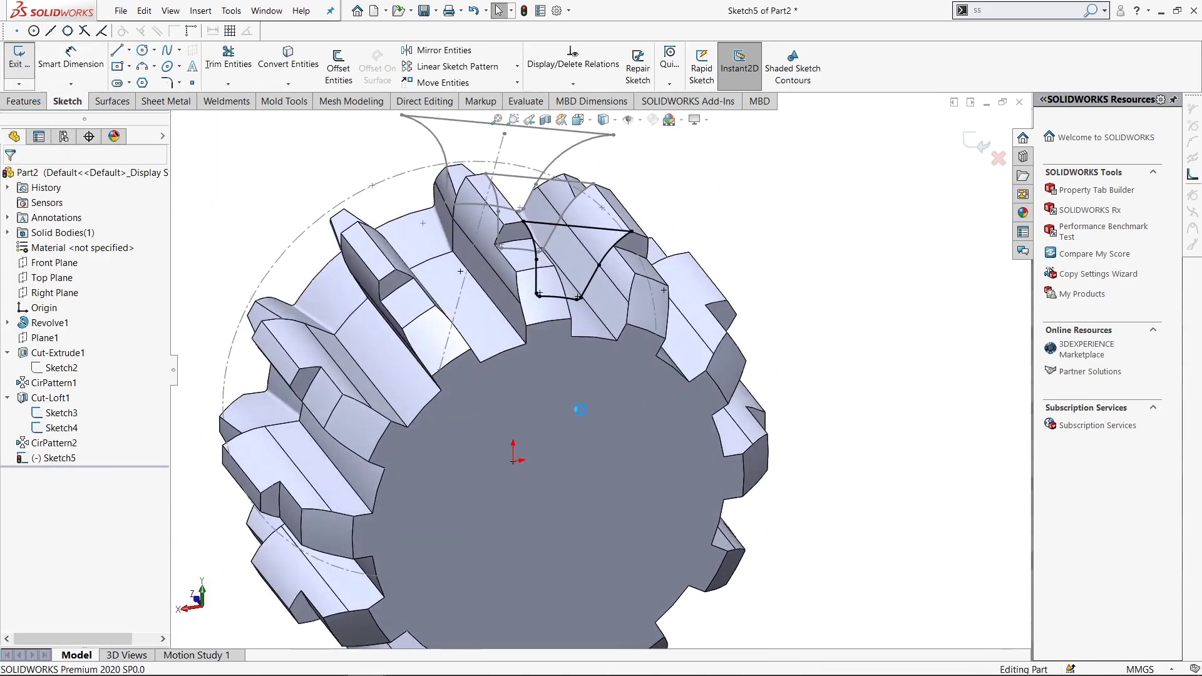
right_click(597, 381)
- Start Sketch6 on the front face, undoing an unwanted converted face outline
click(626, 361)
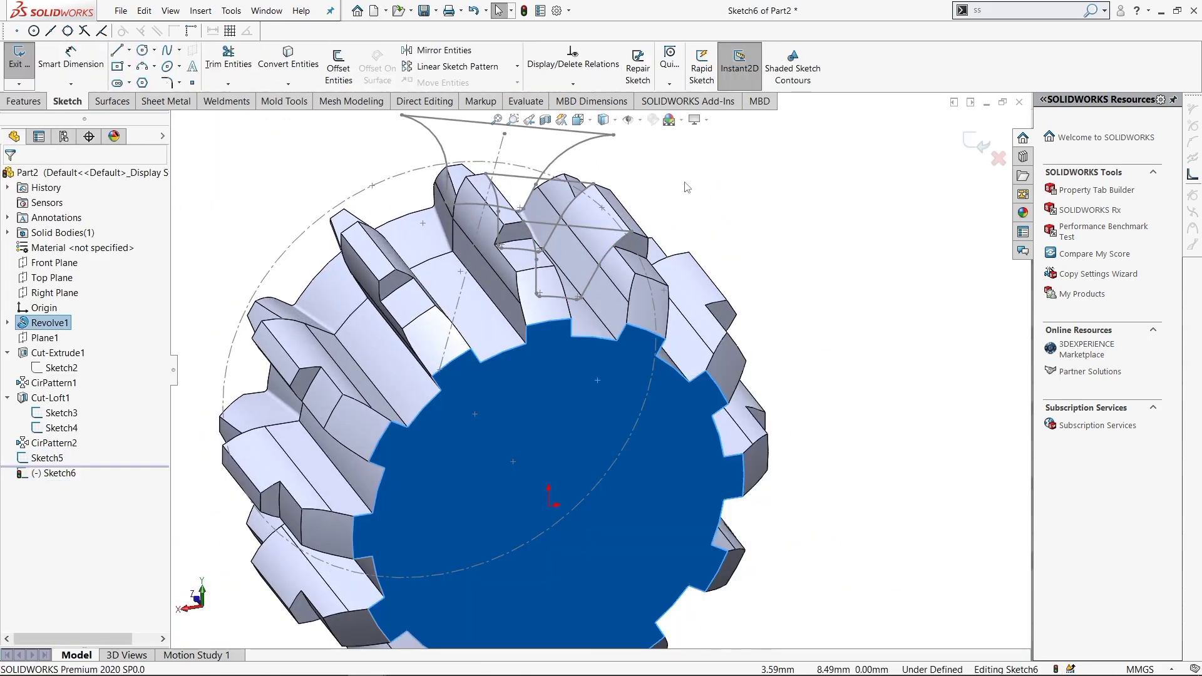
click(288, 60)
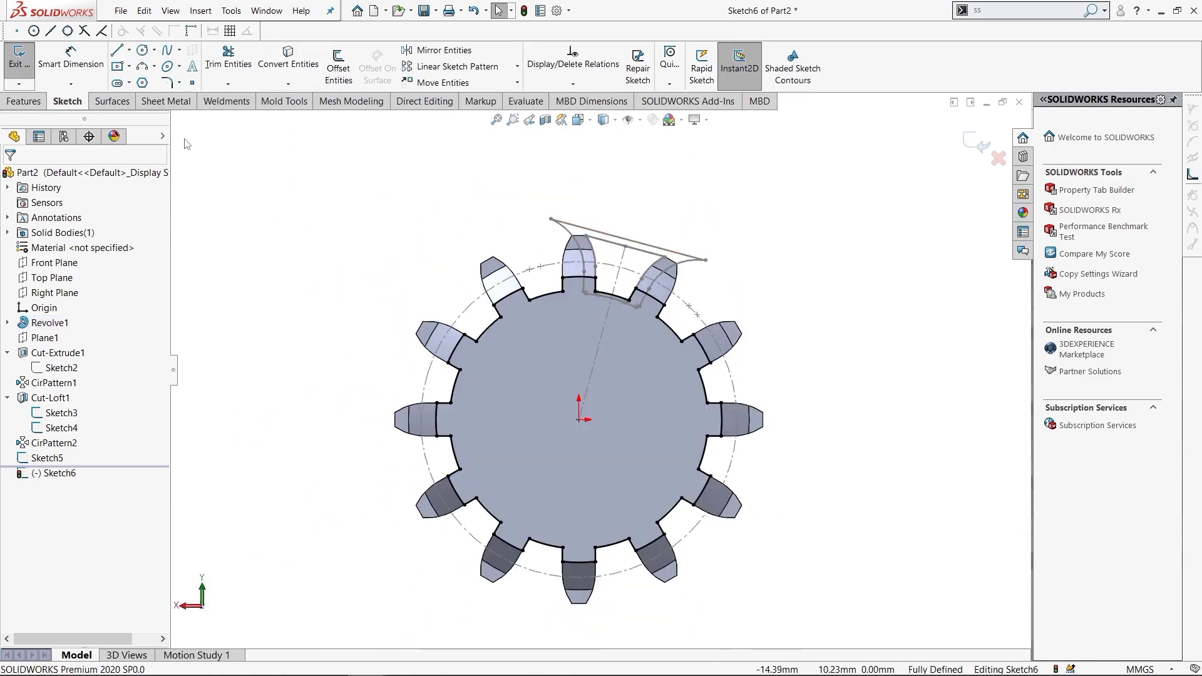
key(ctrl+z)
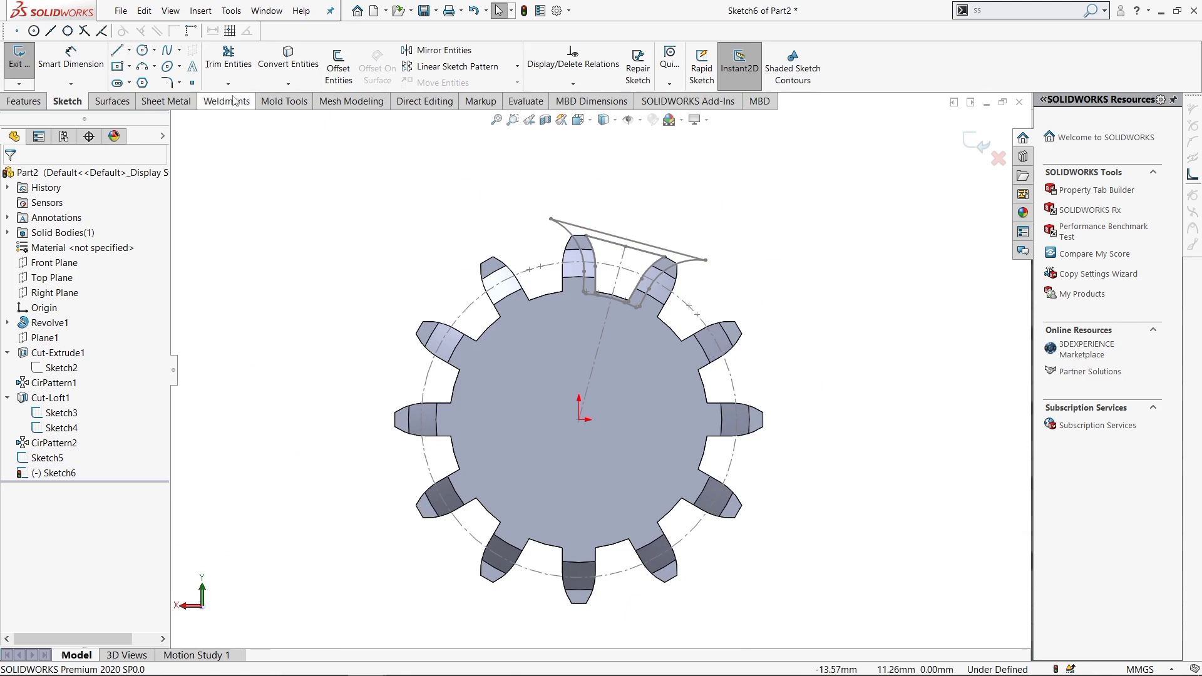
- Convert Sketch4's tooth-gap profile into Sketch6 and exit the sketch
click(288, 60)
click(178, 123)
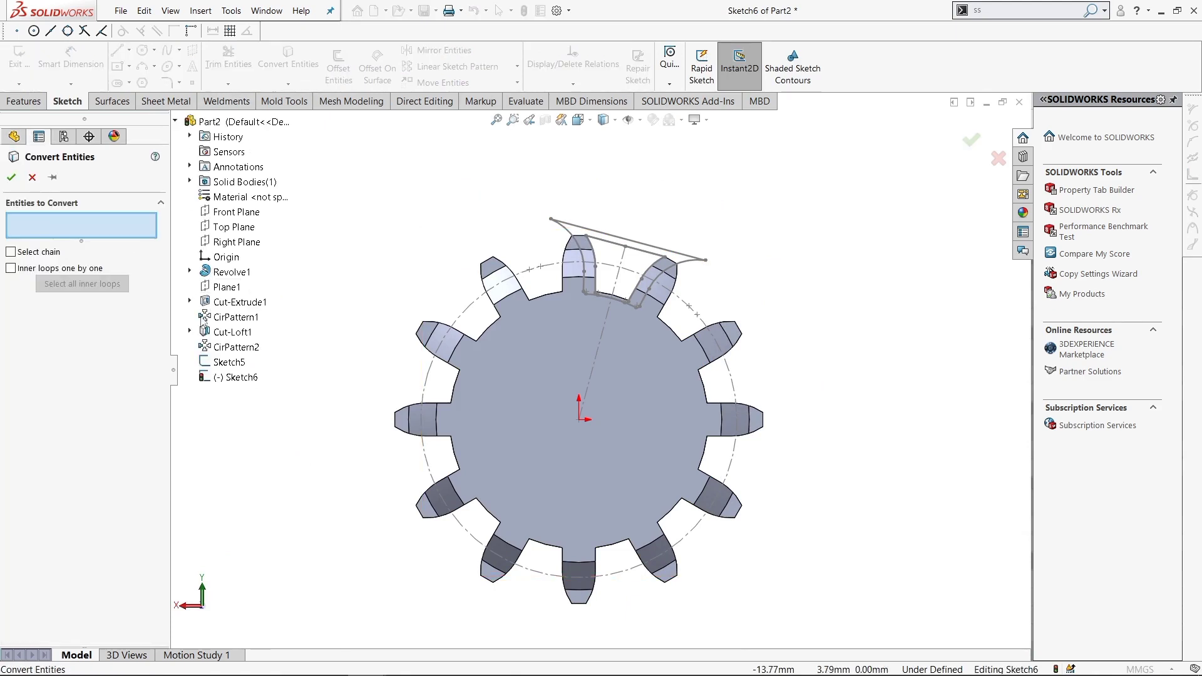
click(189, 332)
click(235, 362)
click(11, 178)
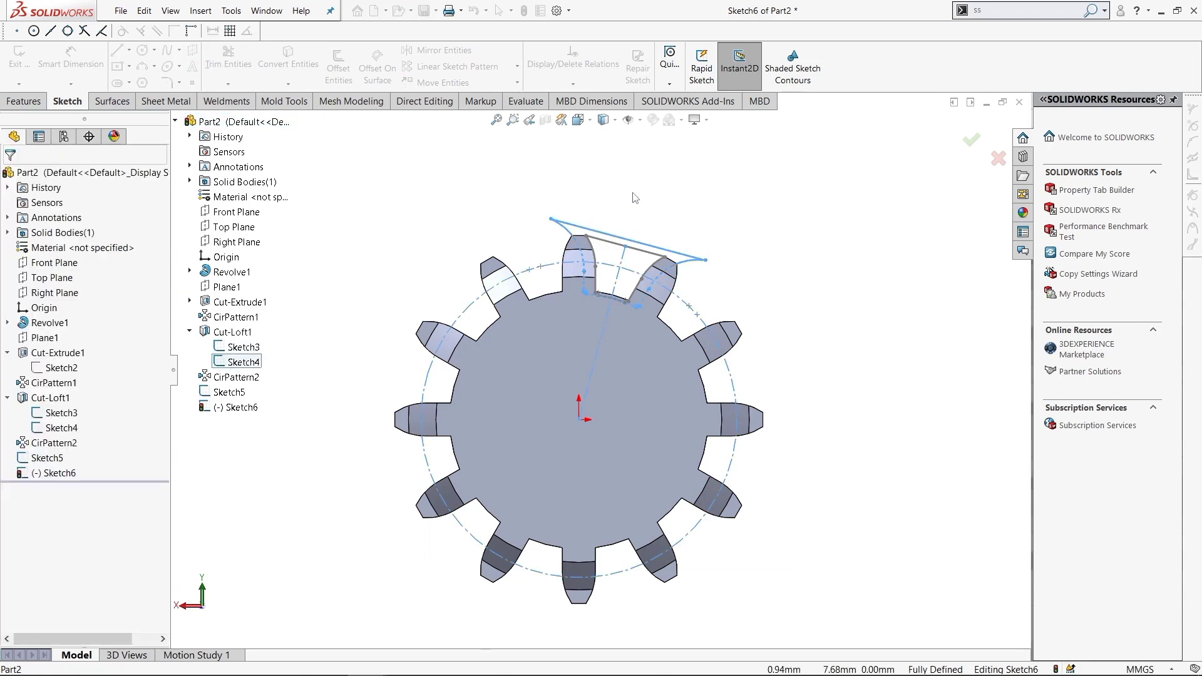
click(18, 56)
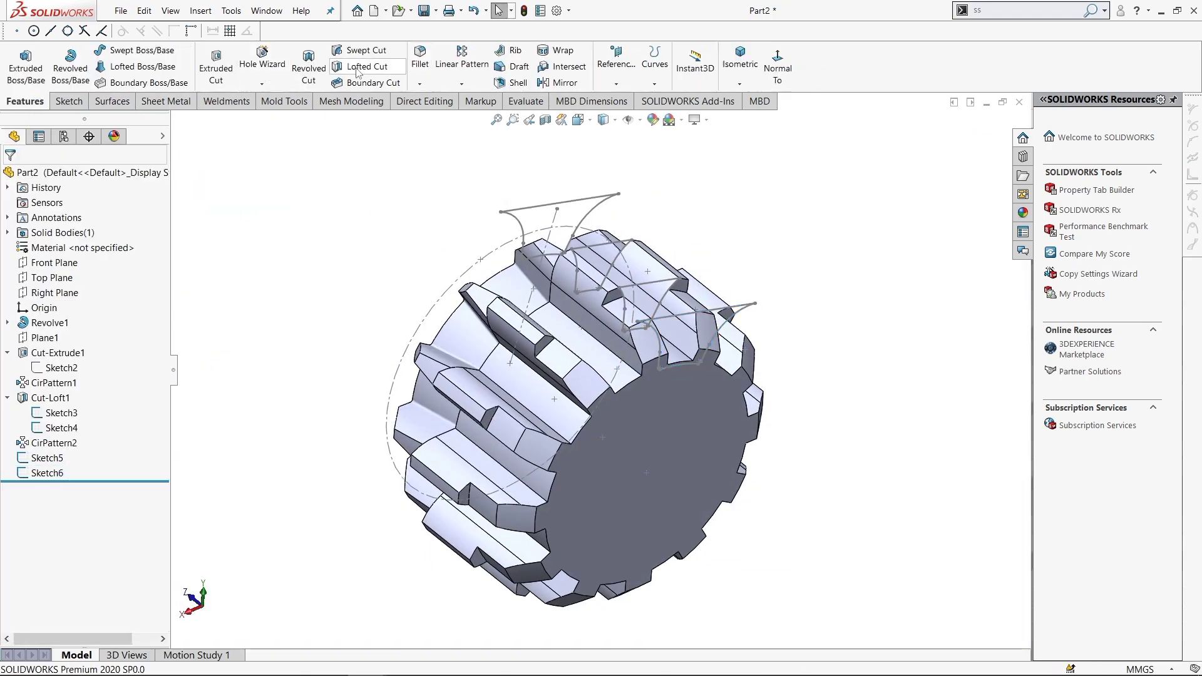
- Try a lofted cut from Sketch5 to Sketch6, rebuild, then undo it
click(358, 70)
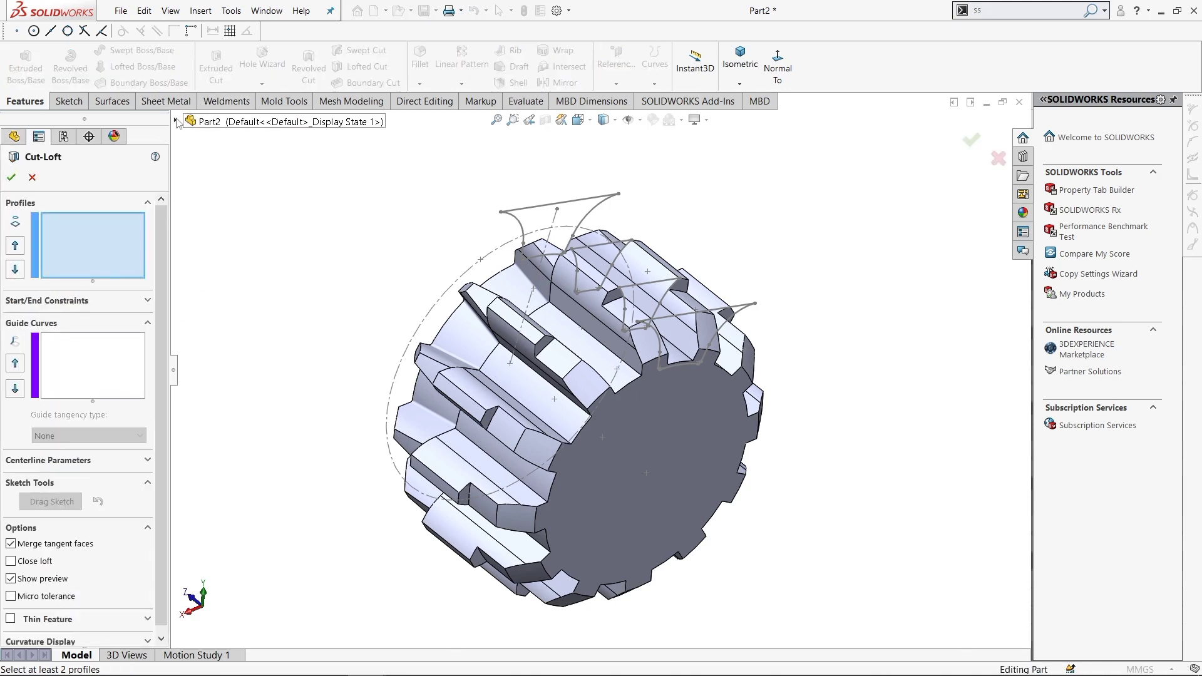
click(176, 121)
click(229, 362)
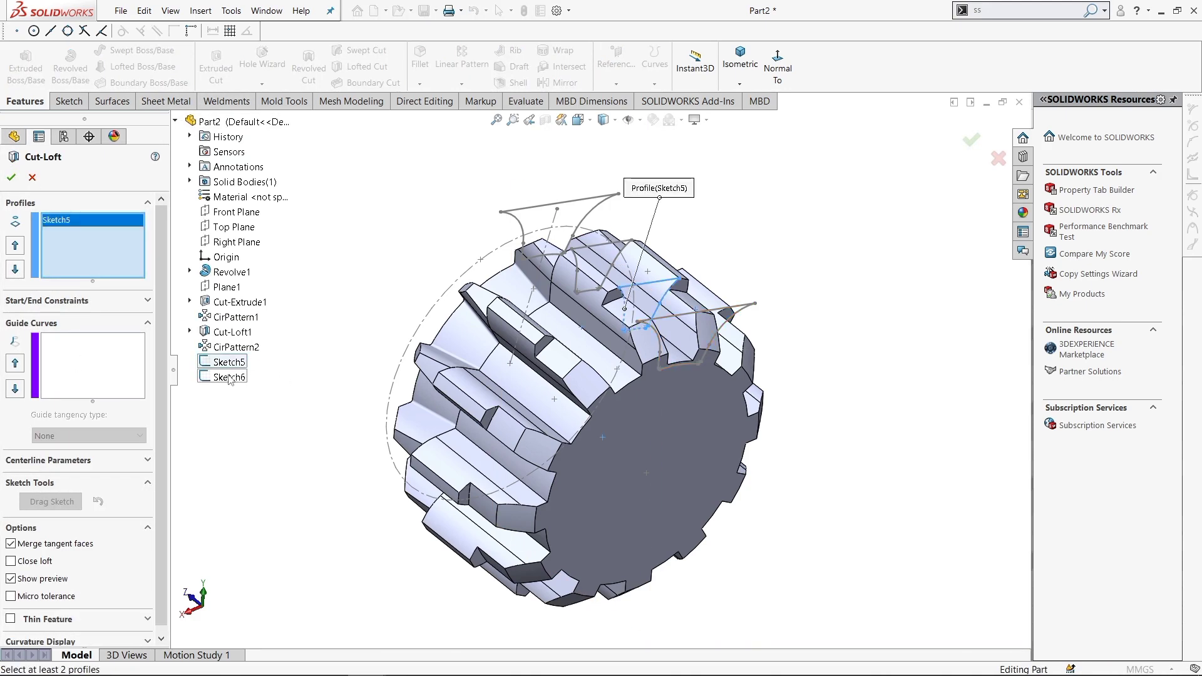
click(229, 377)
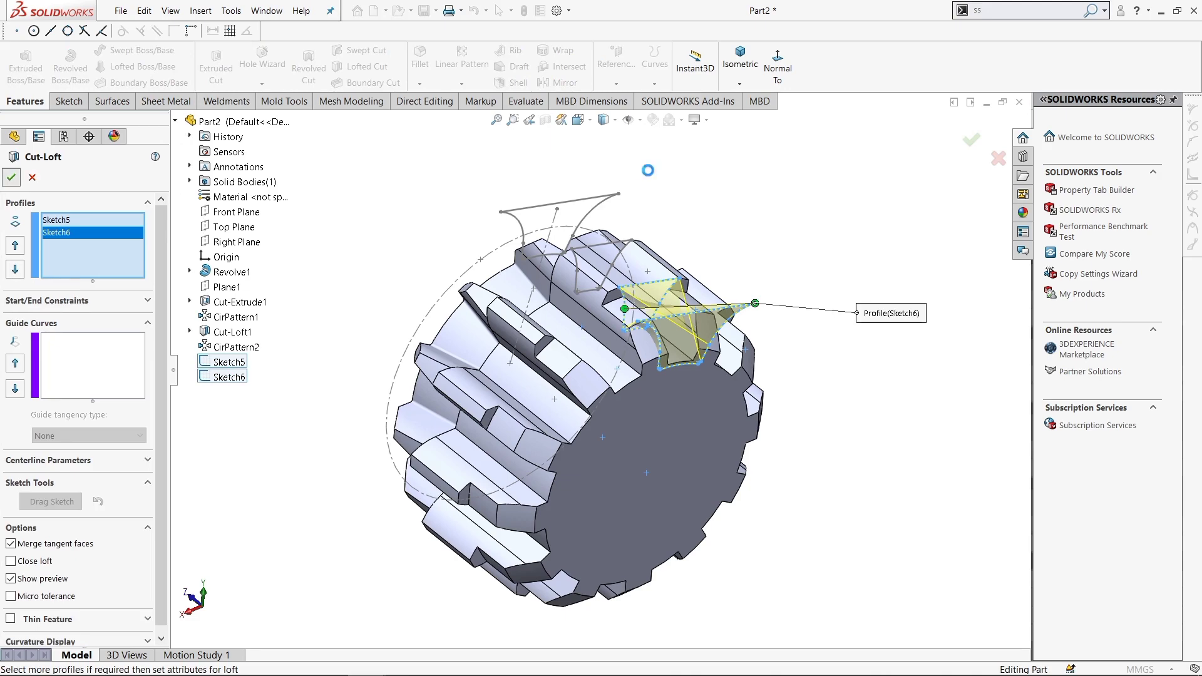
scroll(691, 374, down, 3)
scroll(692, 374, down, 3)
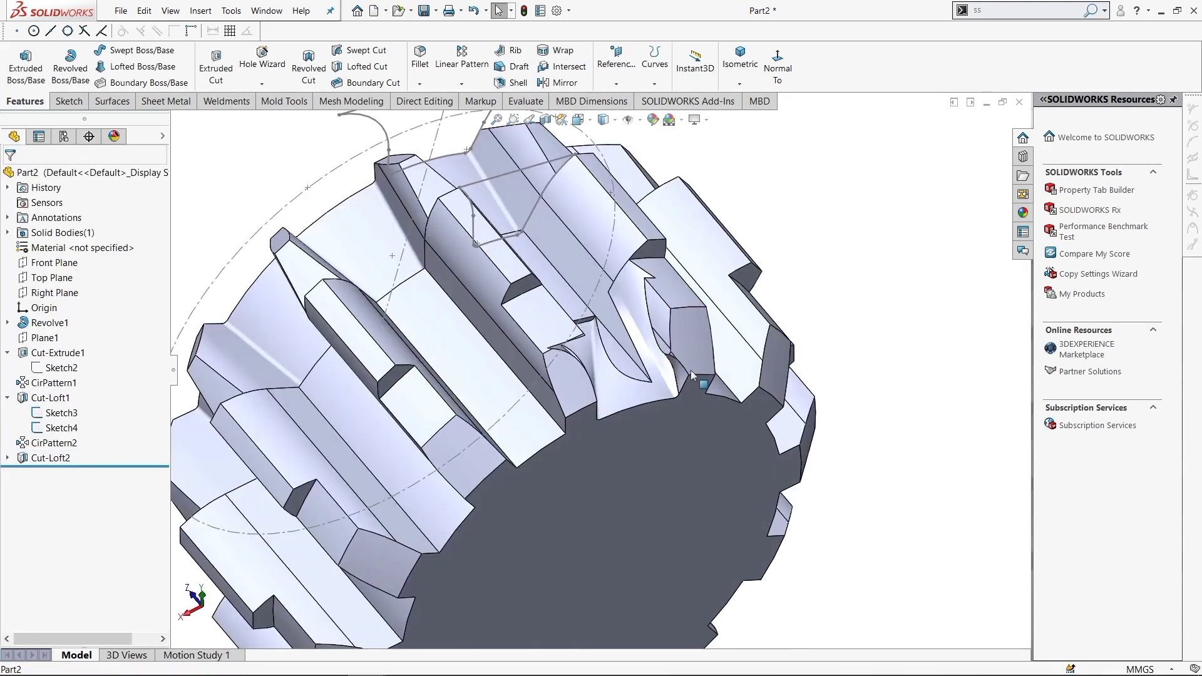
key(ctrl+b)
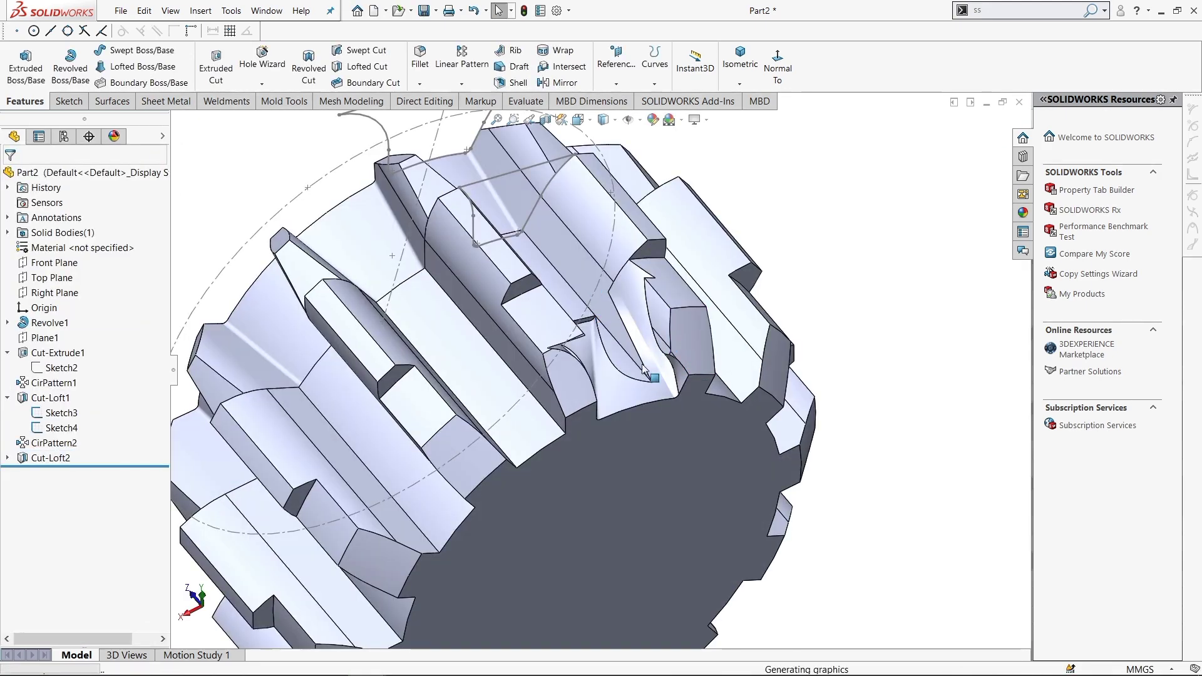
key(ctrl+z)
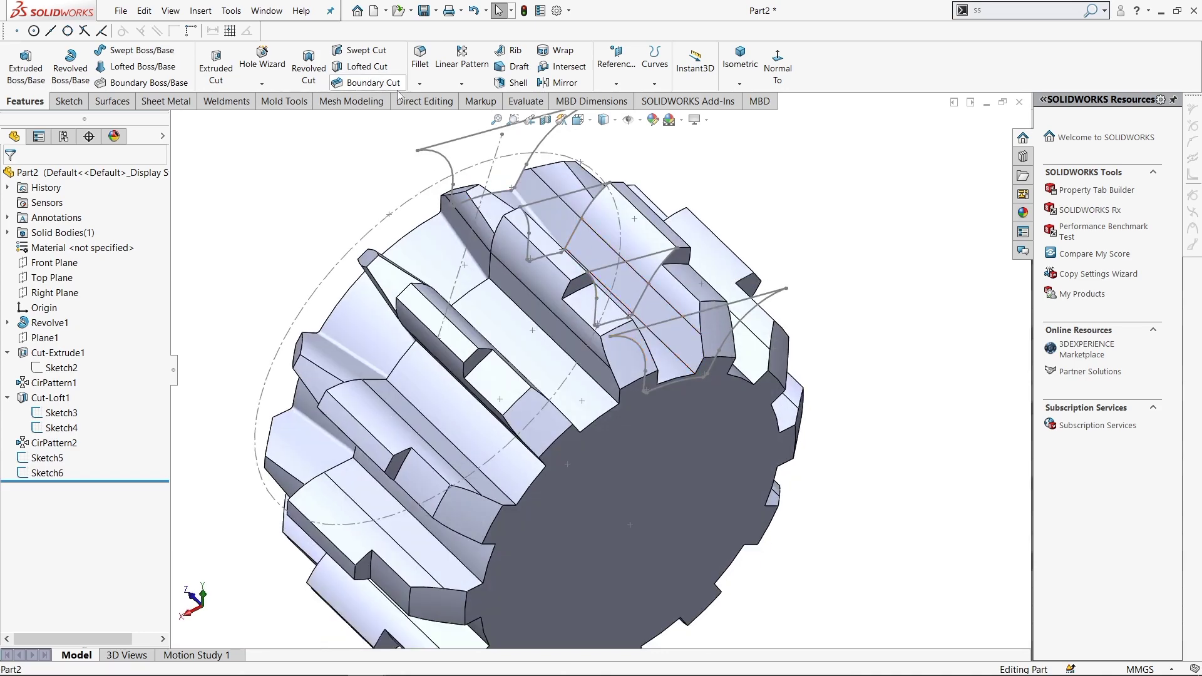
- Redo the lofted cut from Sketch5 to Sketch6, aligning the connector to remove twist
click(367, 66)
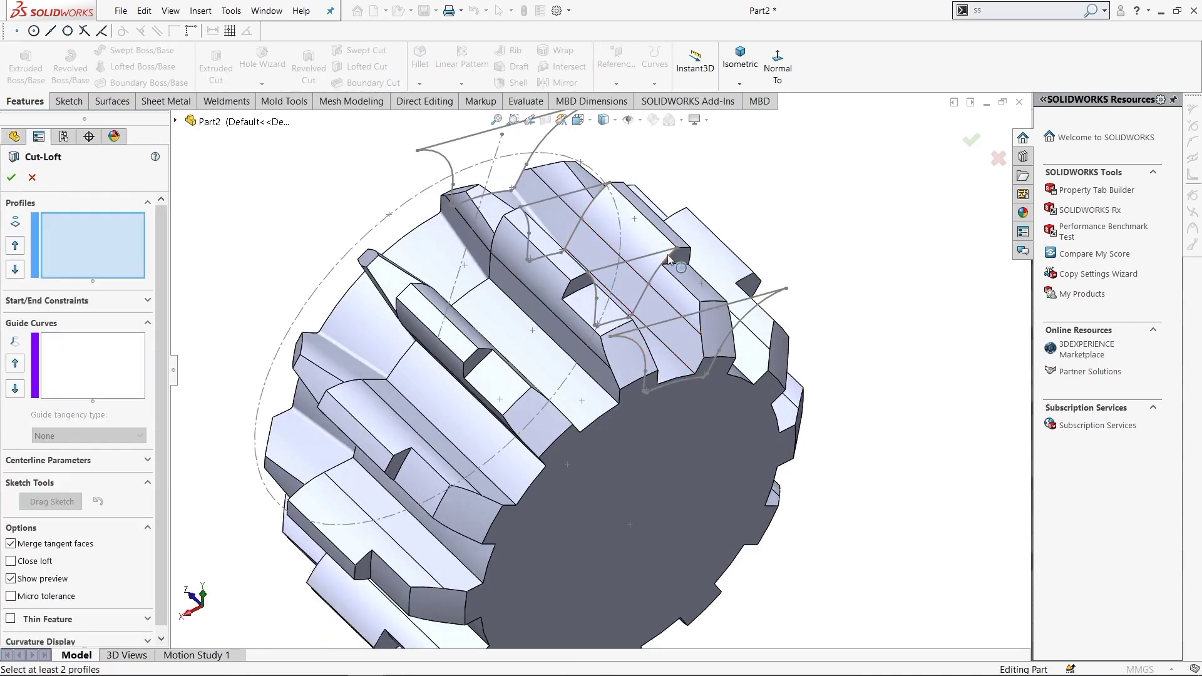
click(639, 263)
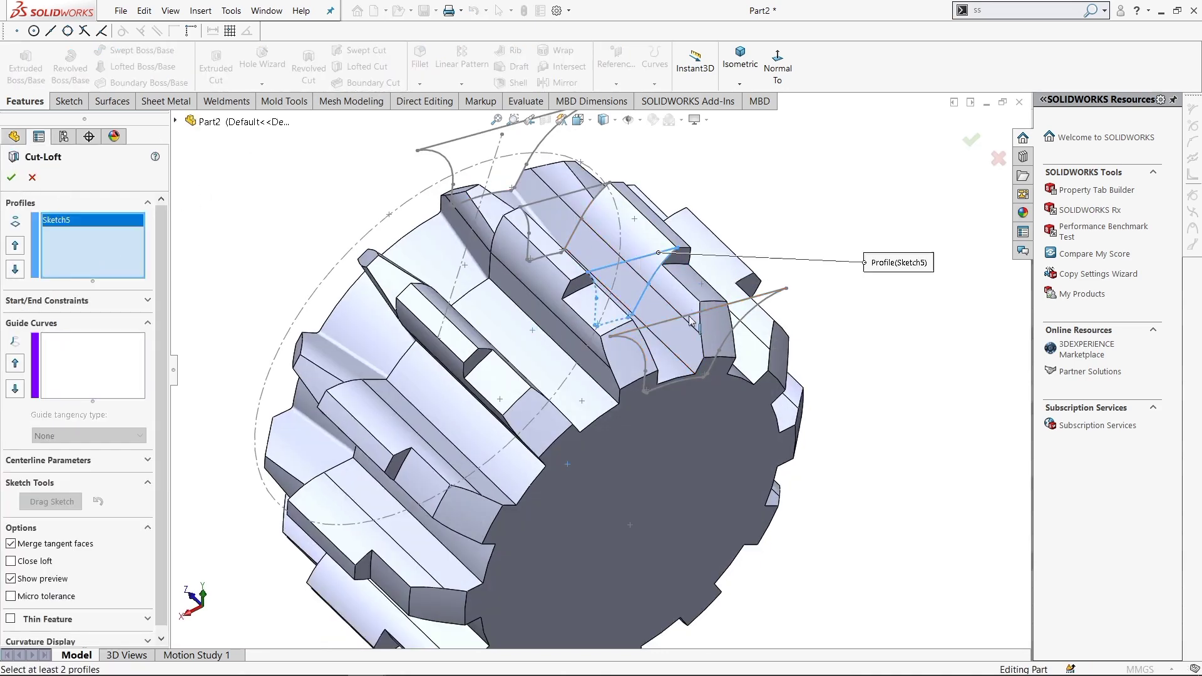
click(690, 320)
middle_drag(690, 320, 558, 389)
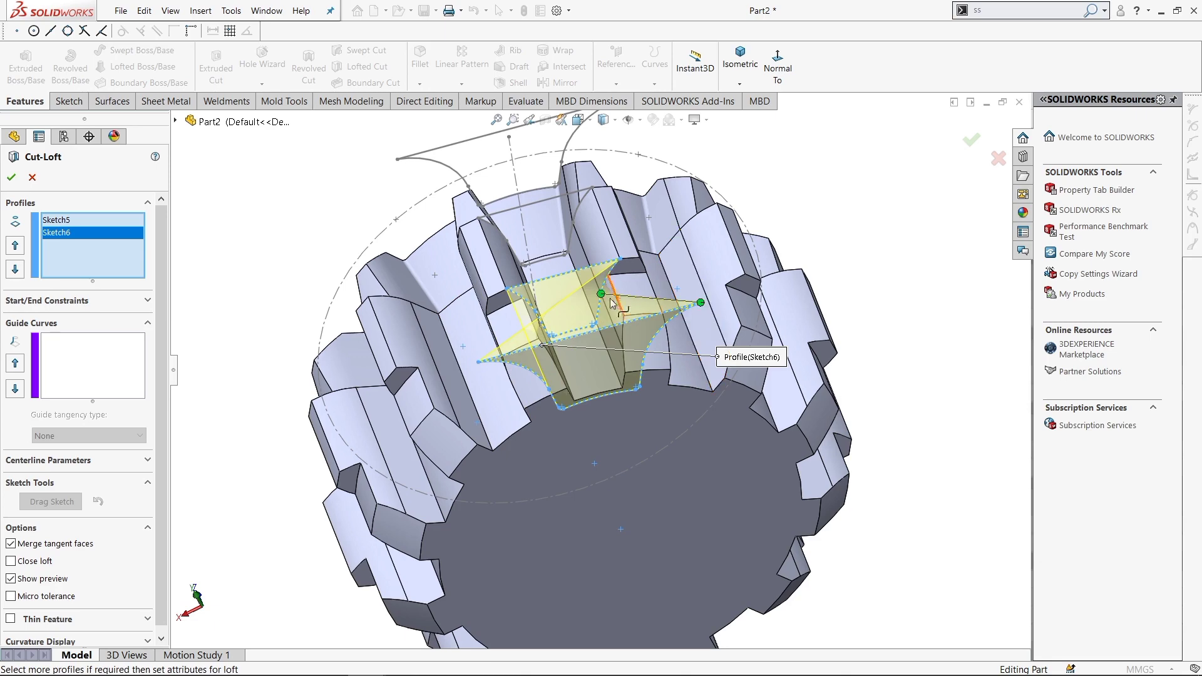
drag(600, 295, 620, 259)
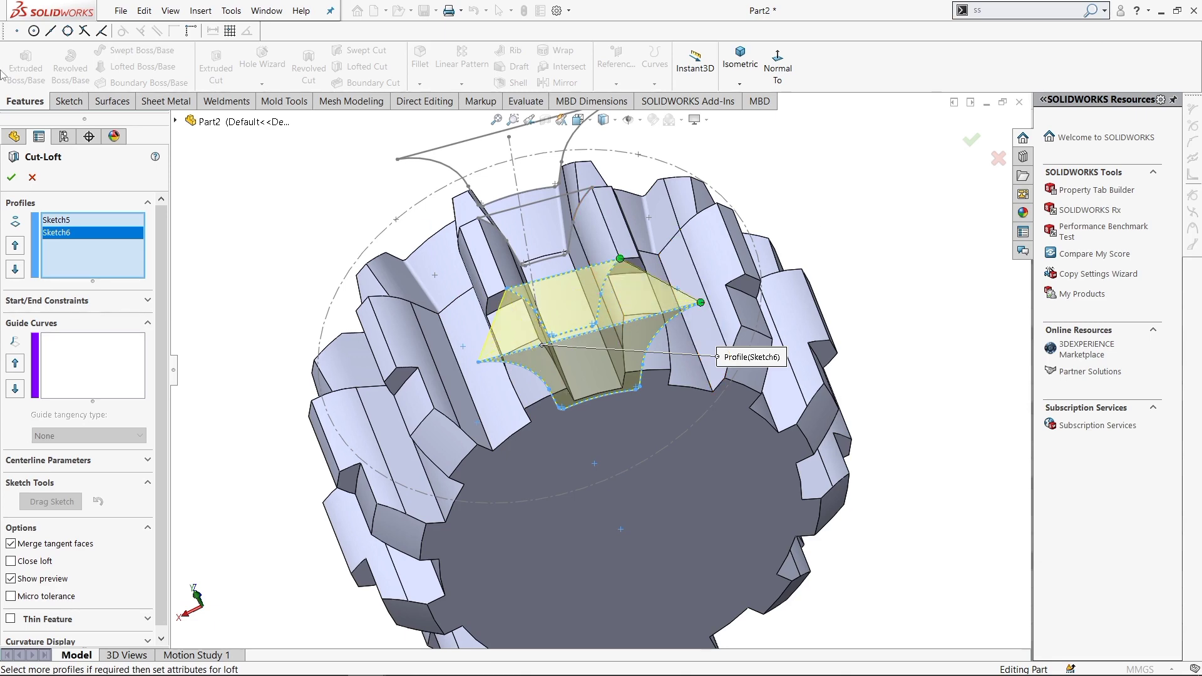
- Hide the sketches and guide lines so the cut tooth is visible
scroll(763, 337, up, 3)
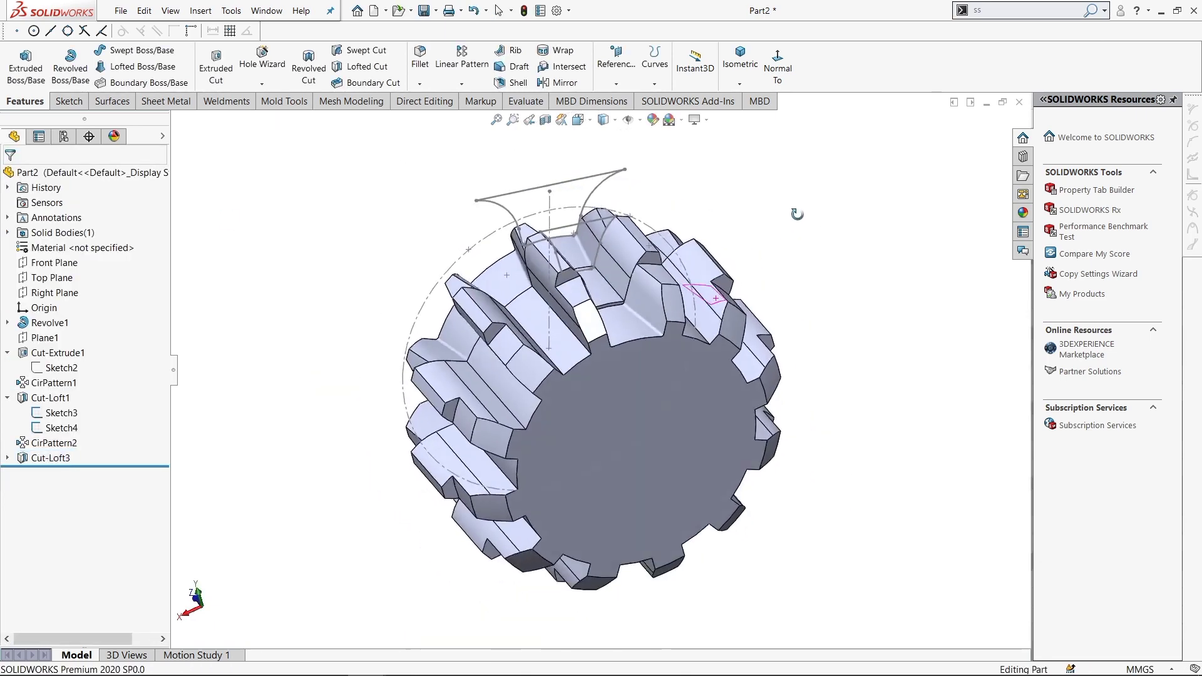
mouse_move(762, 438)
middle_down()
mouse_move(762, 336)
mouse_move(854, 225)
middle_up()
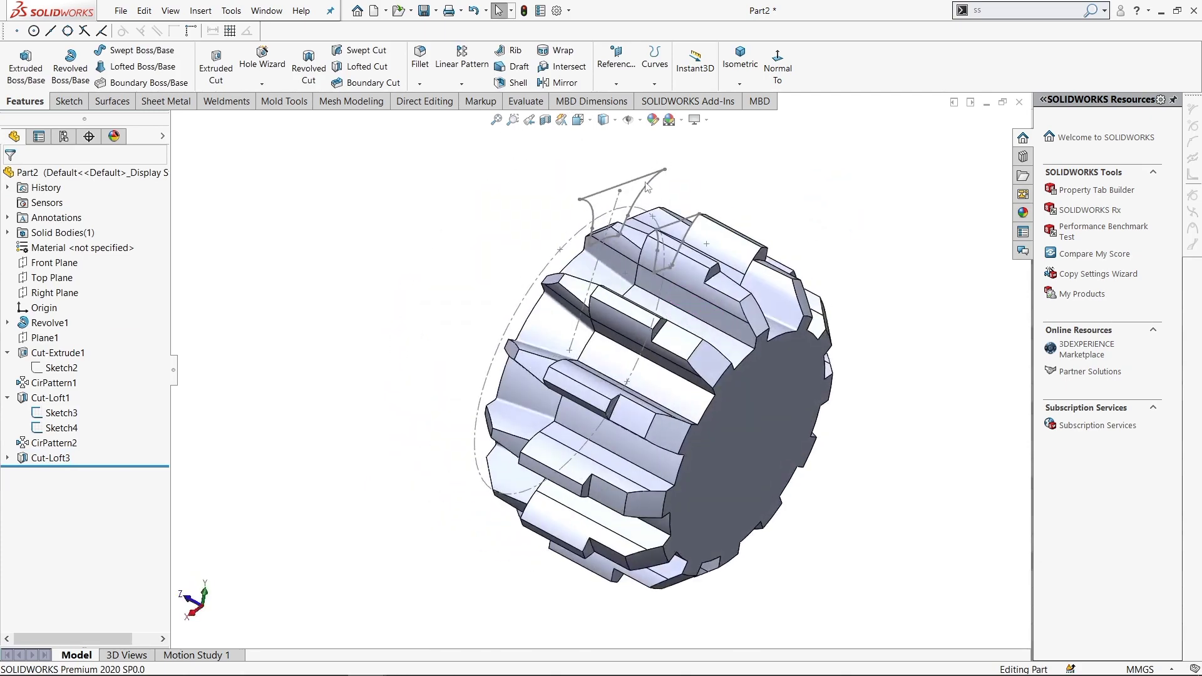
right_click(684, 188)
click(695, 195)
scroll(688, 233, down, 2)
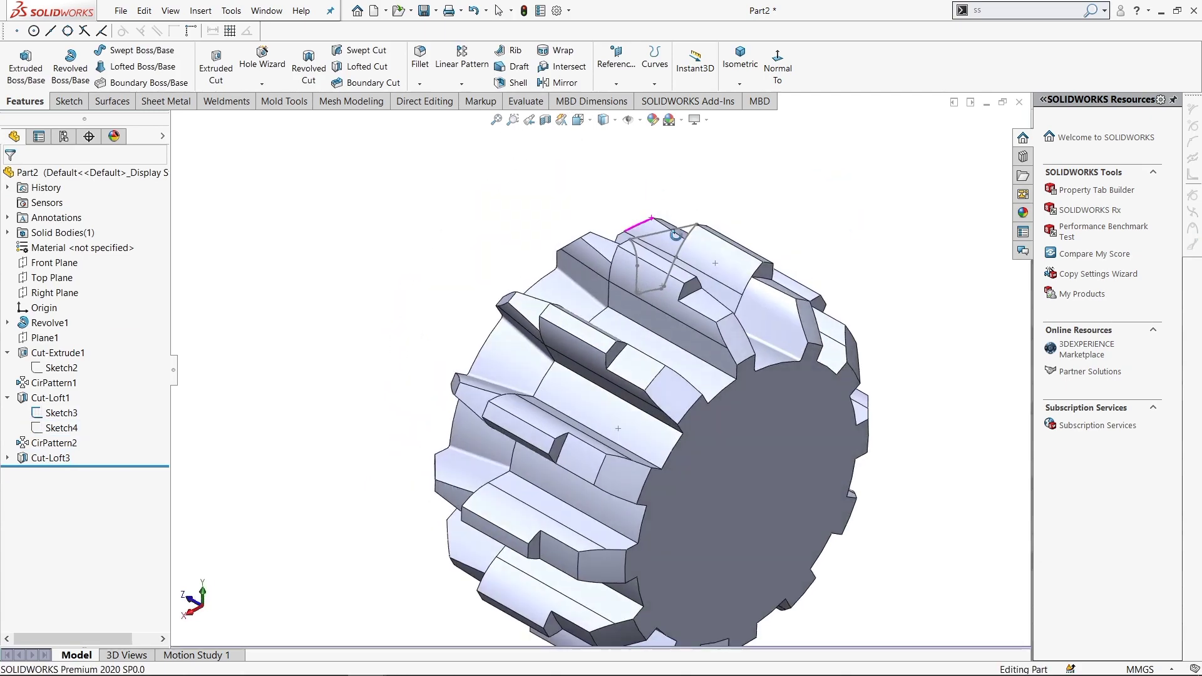
right_click(687, 233)
click(696, 212)
middle_drag(696, 212, 720, 346)
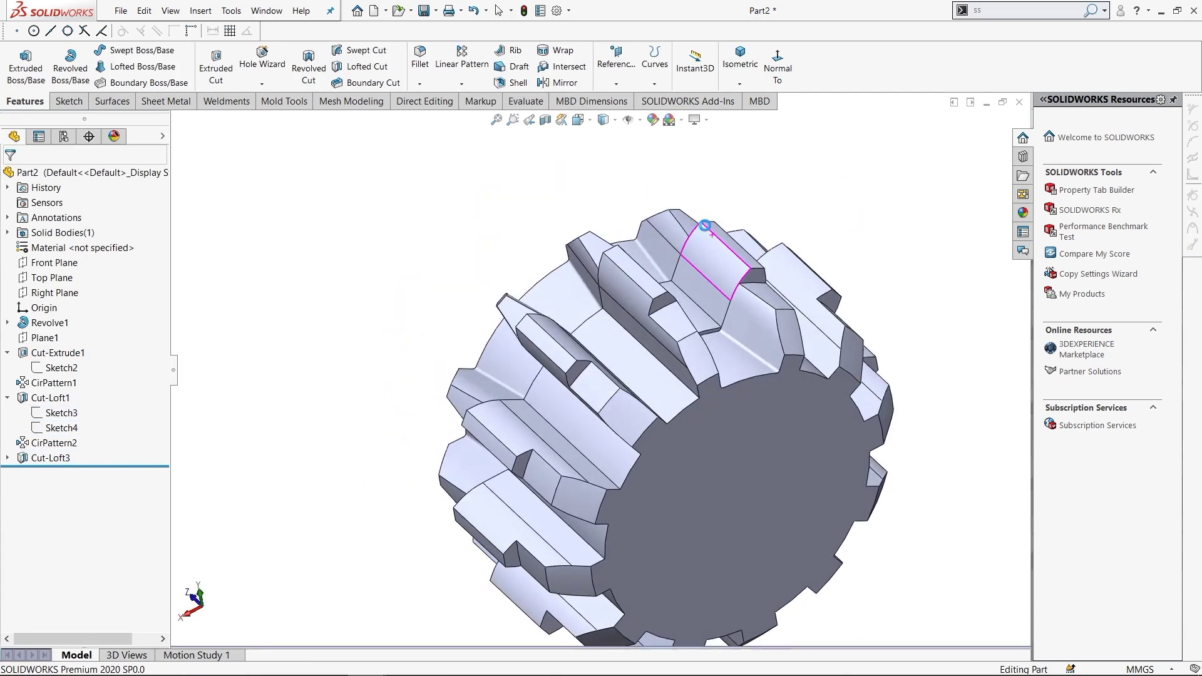
- Circular-pattern Cut-Loft3 around the gear's edge, 12 instances over 360°
click(719, 346)
click(461, 83)
click(466, 113)
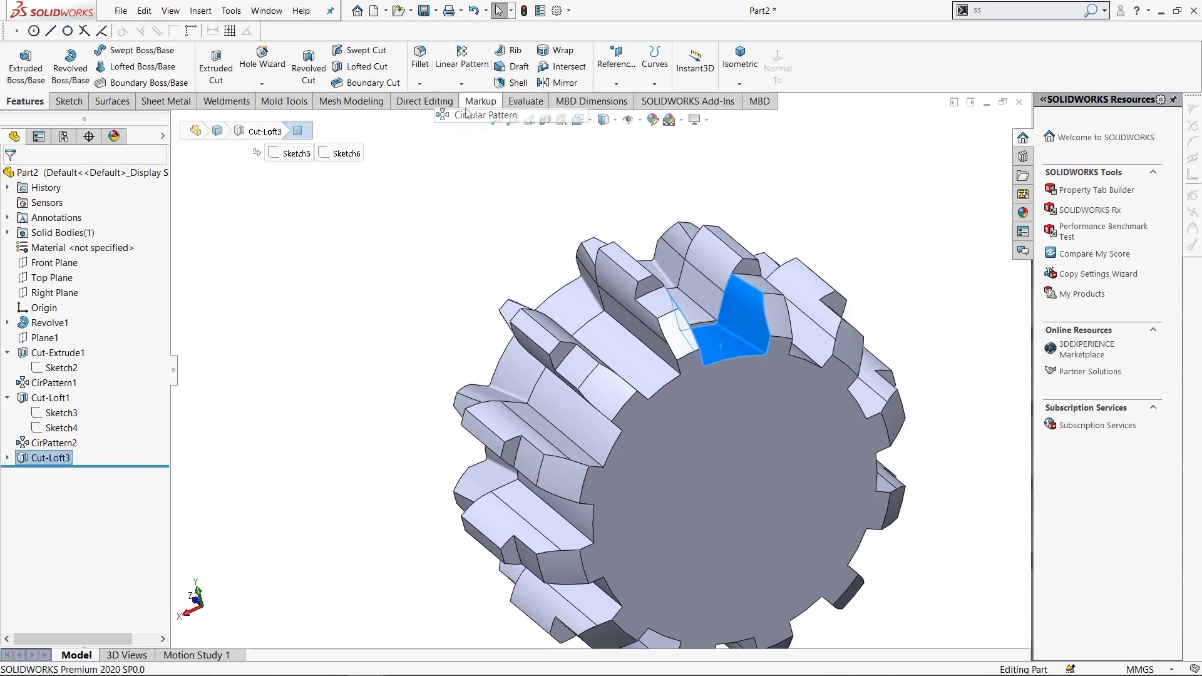
click(662, 393)
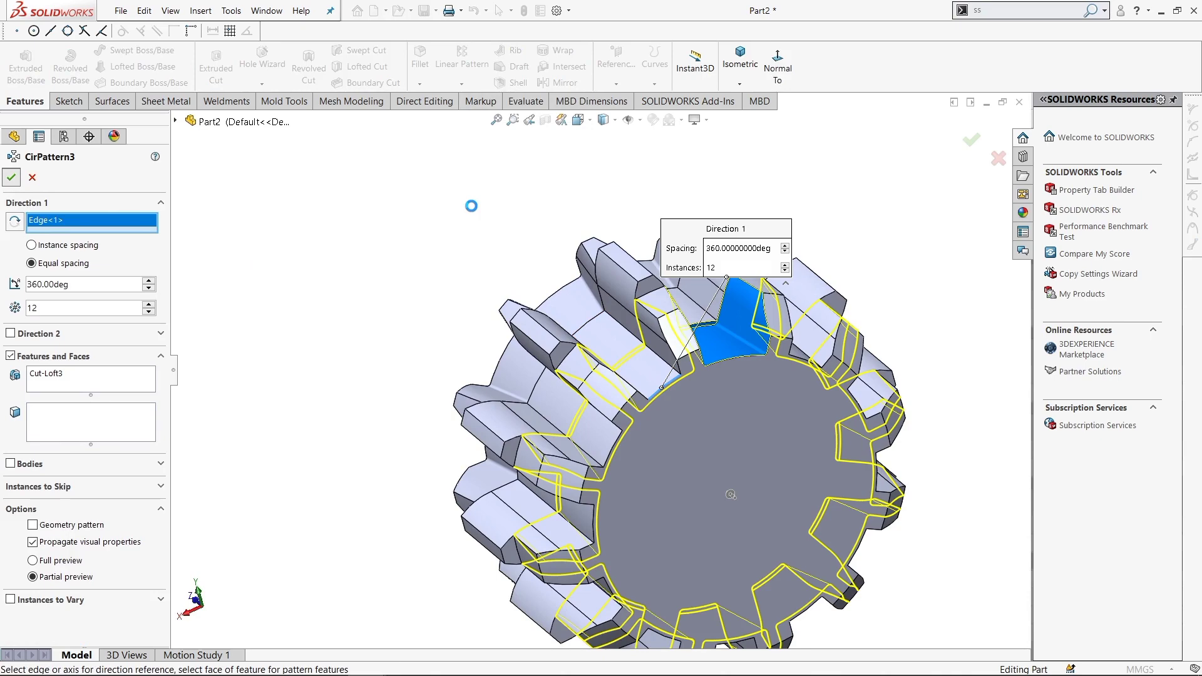
mouse_move(740, 315)
middle_down()
mouse_move(709, 499)
mouse_move(817, 299)
middle_up()
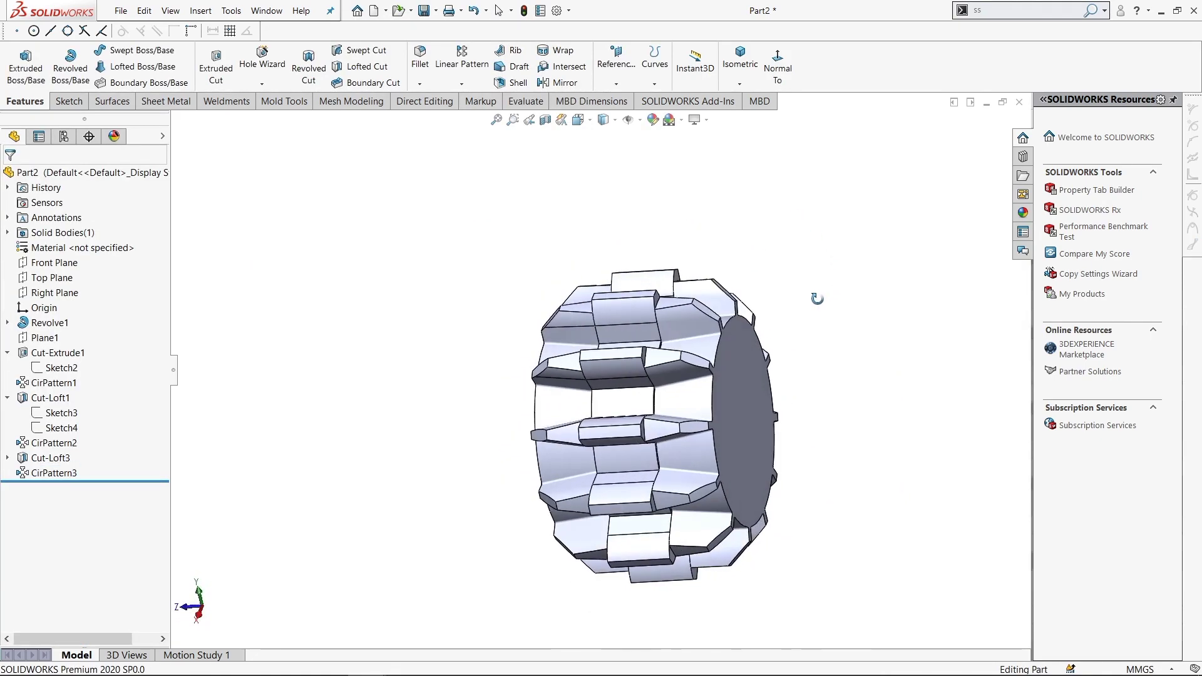
mouse_move(816, 298)
middle_down()
mouse_move(675, 372)
mouse_move(685, 292)
middle_up()
- Start a new sketch on the gear's flat end face, viewed normal to it
key(ctrl+7)
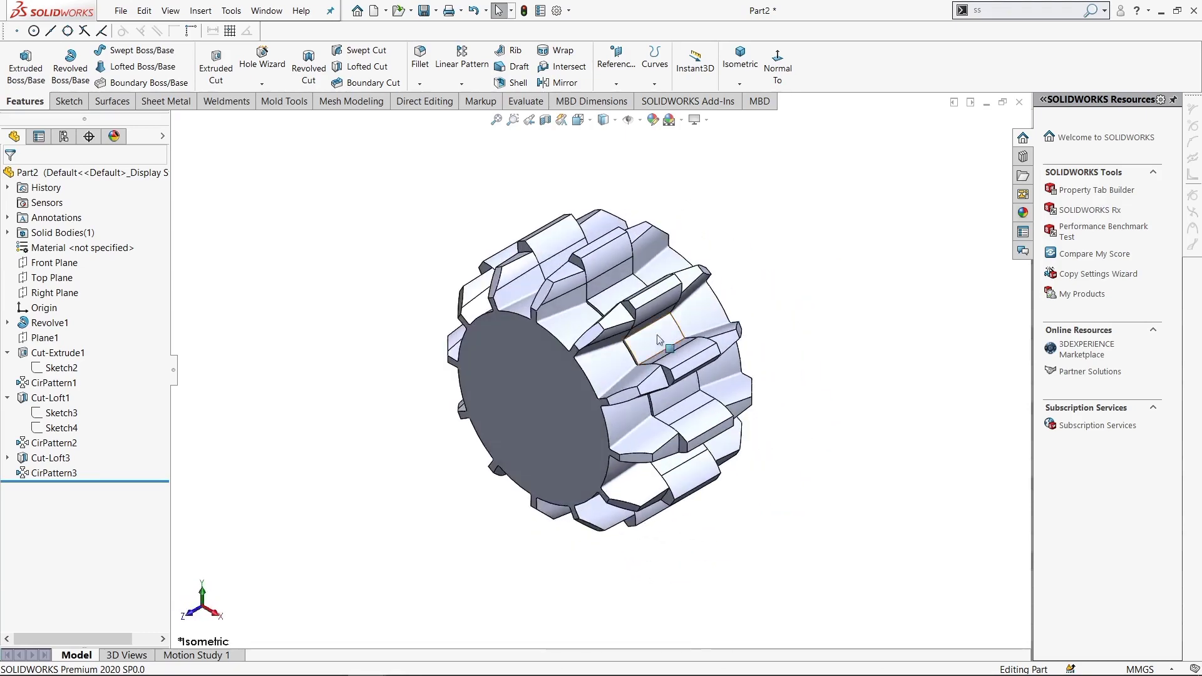
click(547, 357)
right_click(547, 357)
click(570, 352)
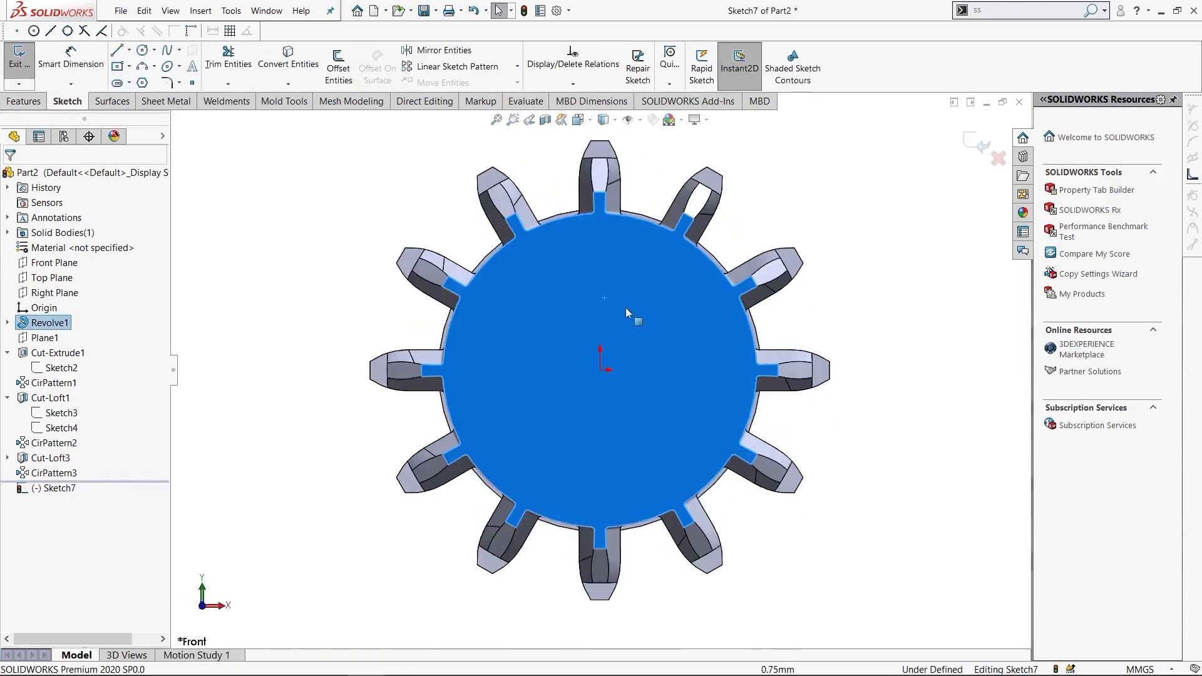
key(s)
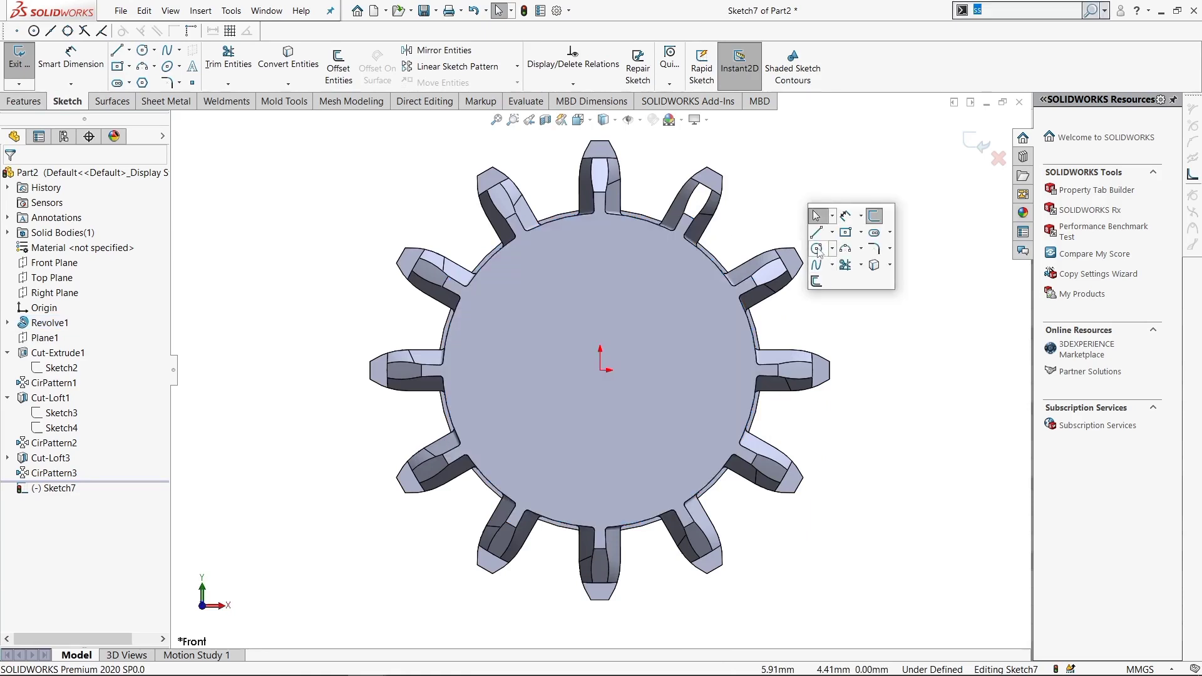
- Draw a circle centred on the origin and dimension it Ø4.70
click(816, 249)
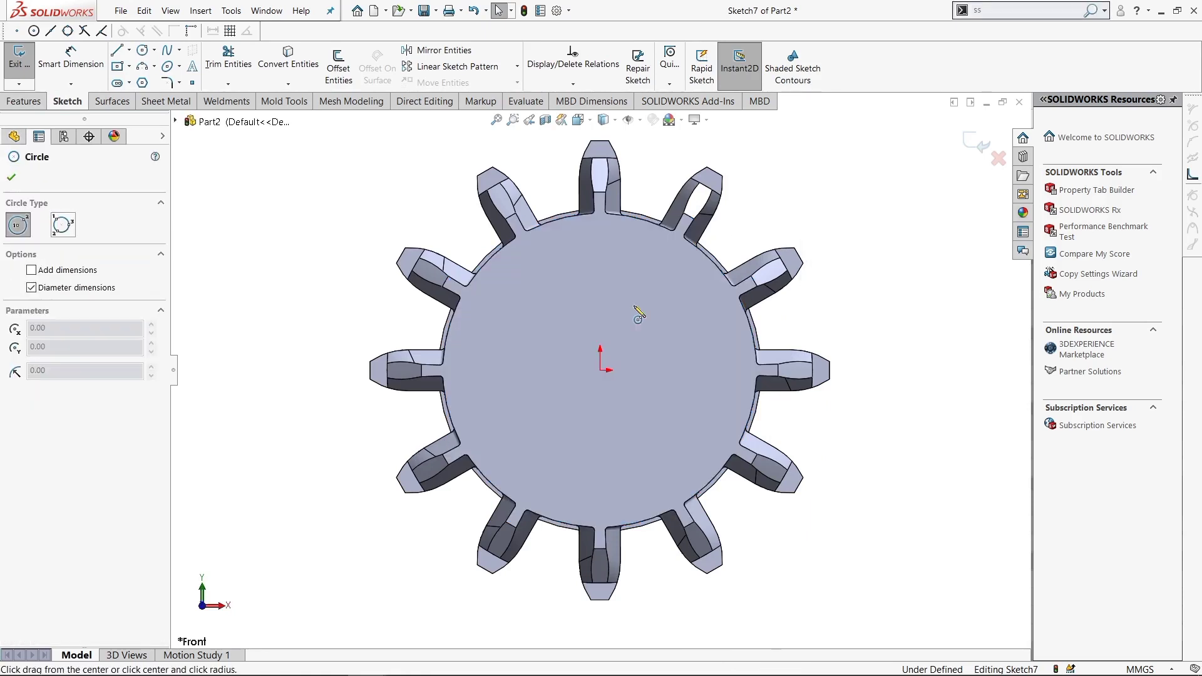
click(599, 370)
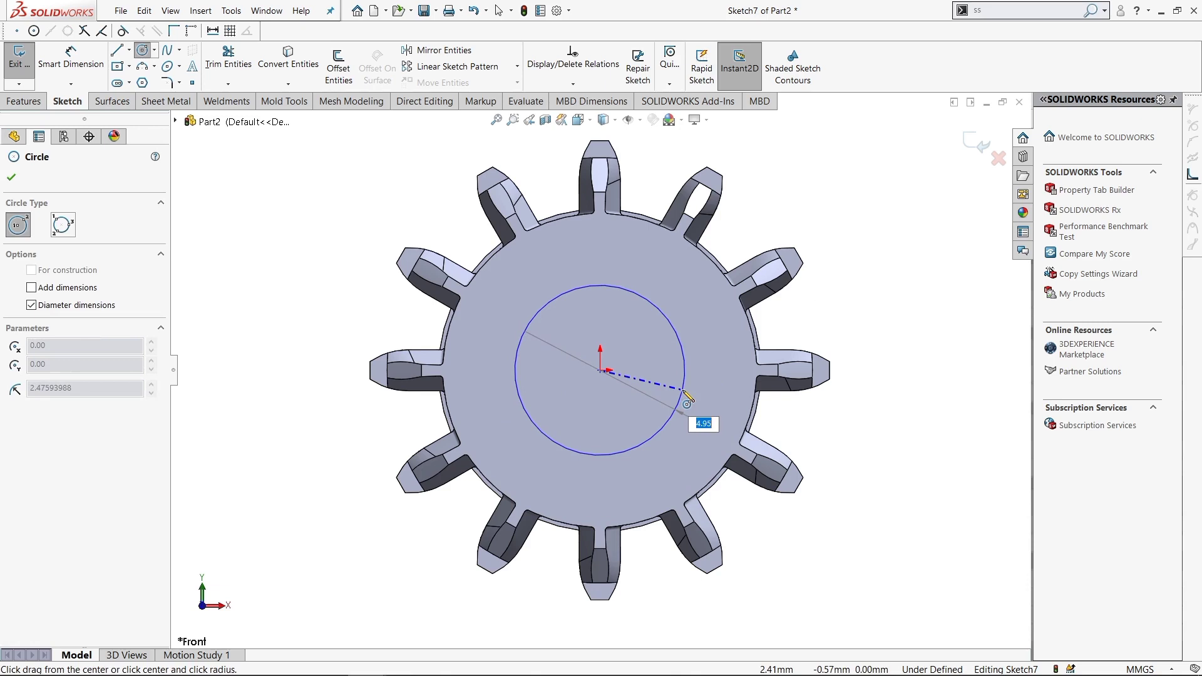
click(686, 397)
key(Escape)
key(d)
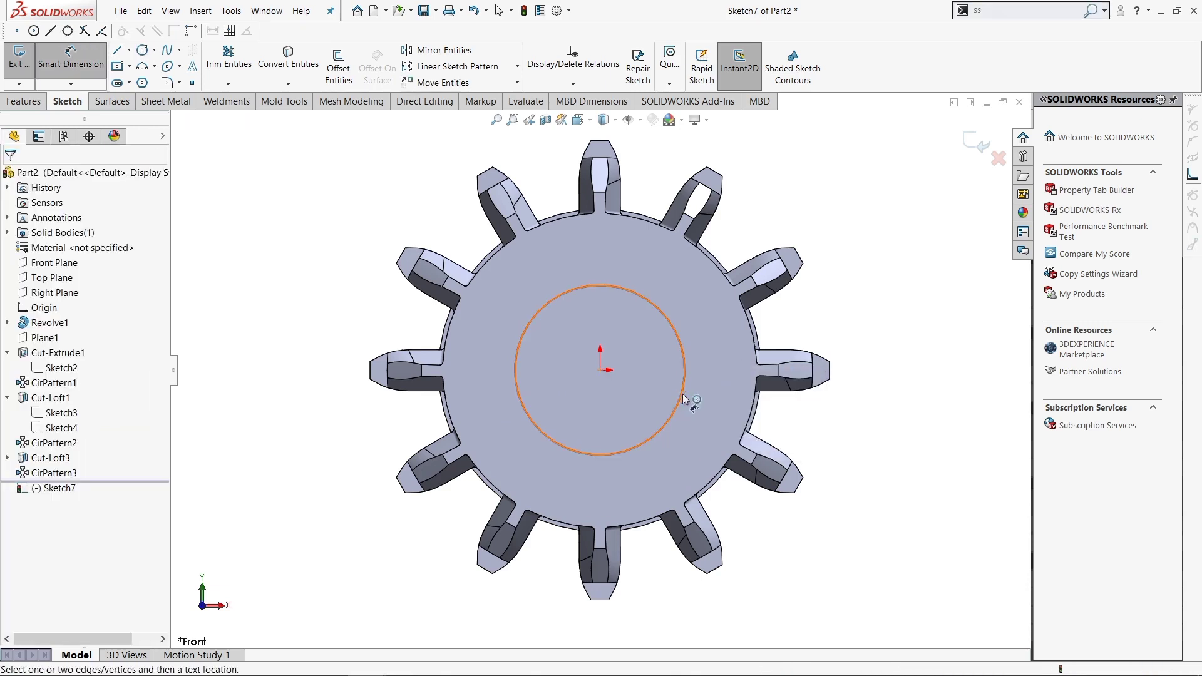
click(684, 393)
click(730, 375)
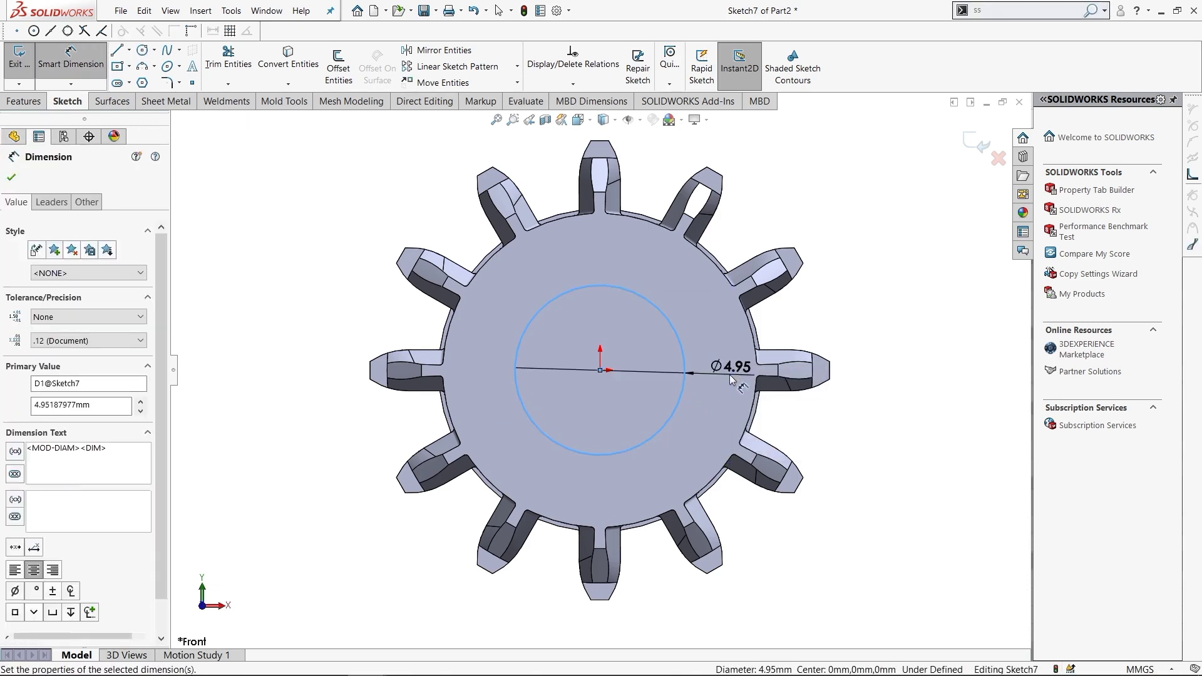
text(4.70)
key(Return)
- Add a vertical centerline from the circle's centre to its top
key(s)
key(f)
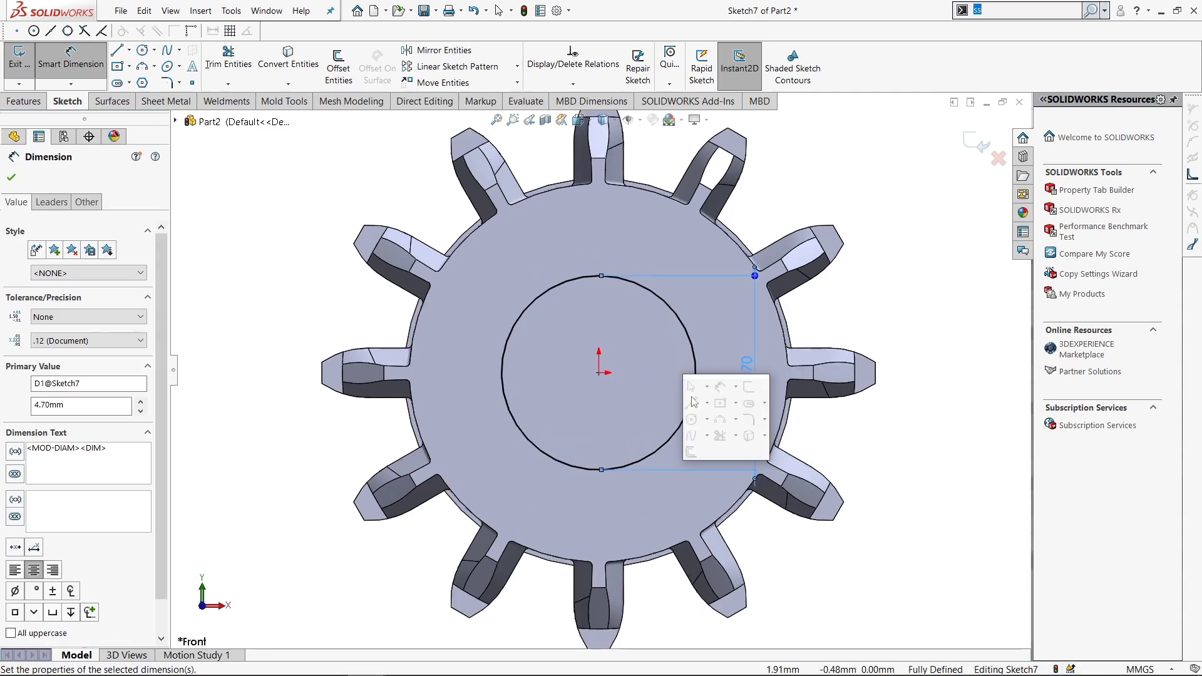
click(707, 403)
click(719, 437)
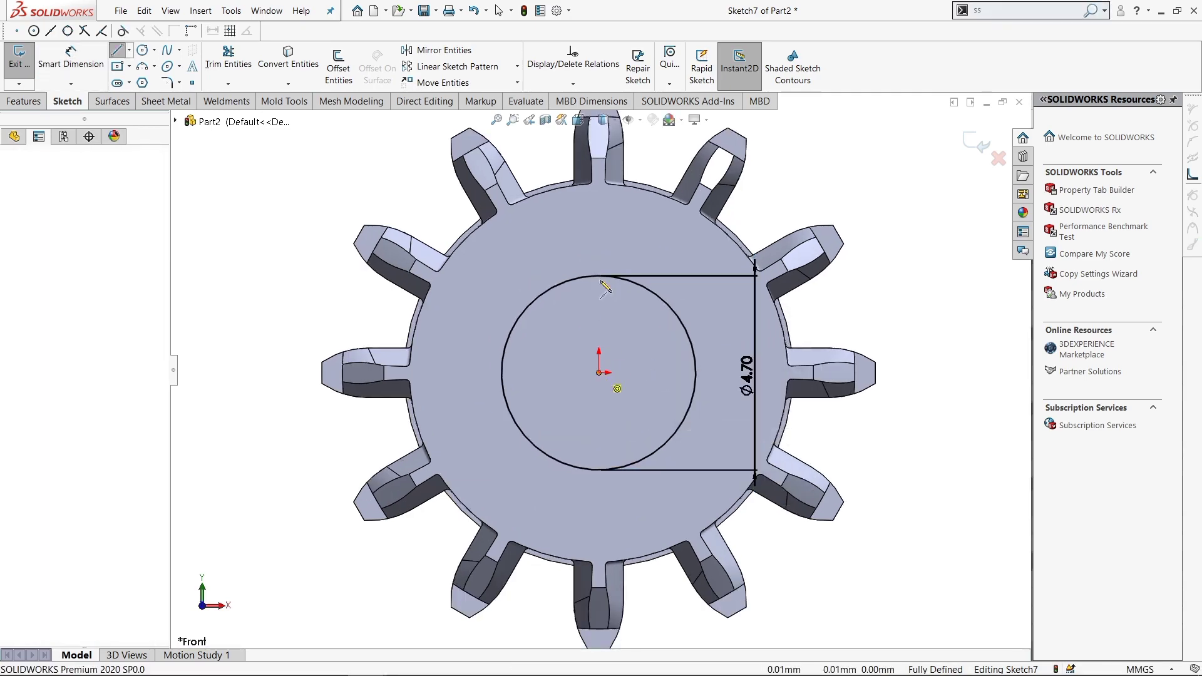
click(599, 372)
click(598, 275)
key(Escape)
key(Escape)
- Offset the centerline 0.90 mm to both the right and left
key(s)
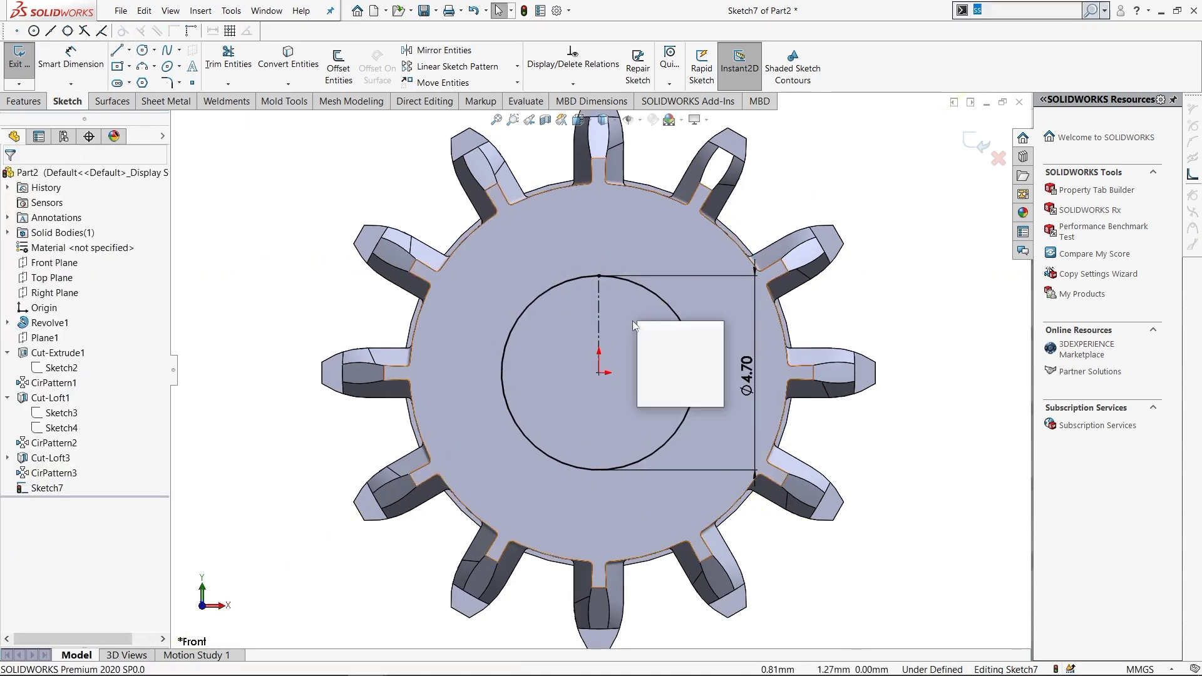
click(338, 66)
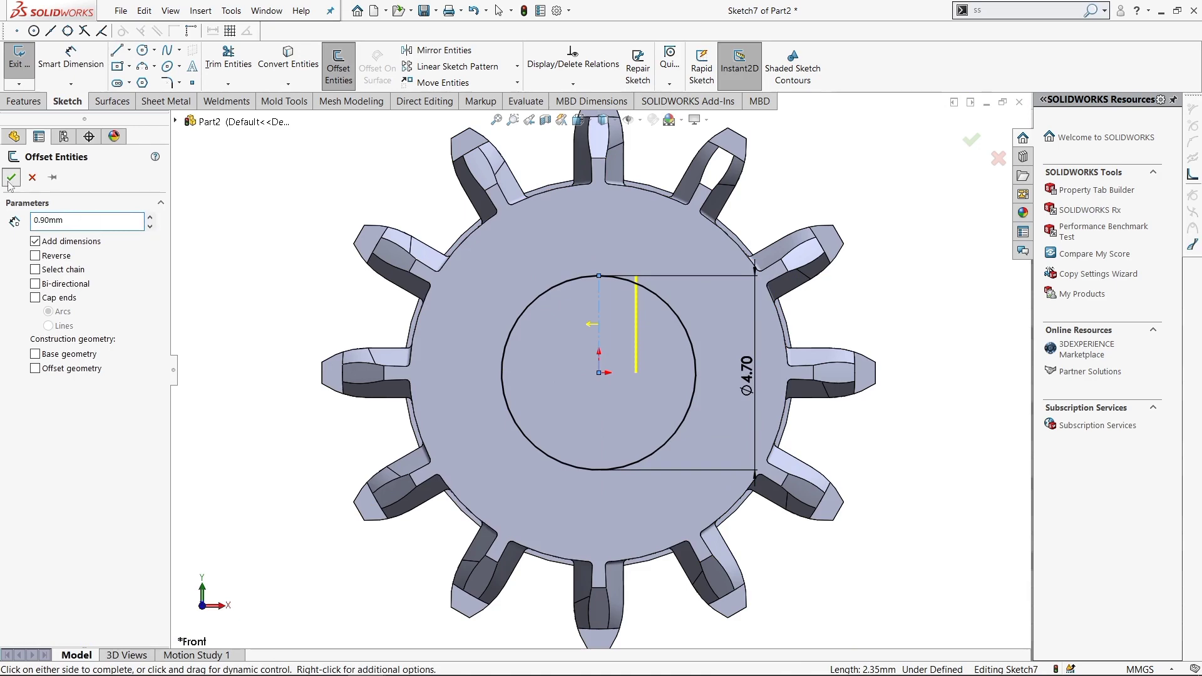
click(338, 74)
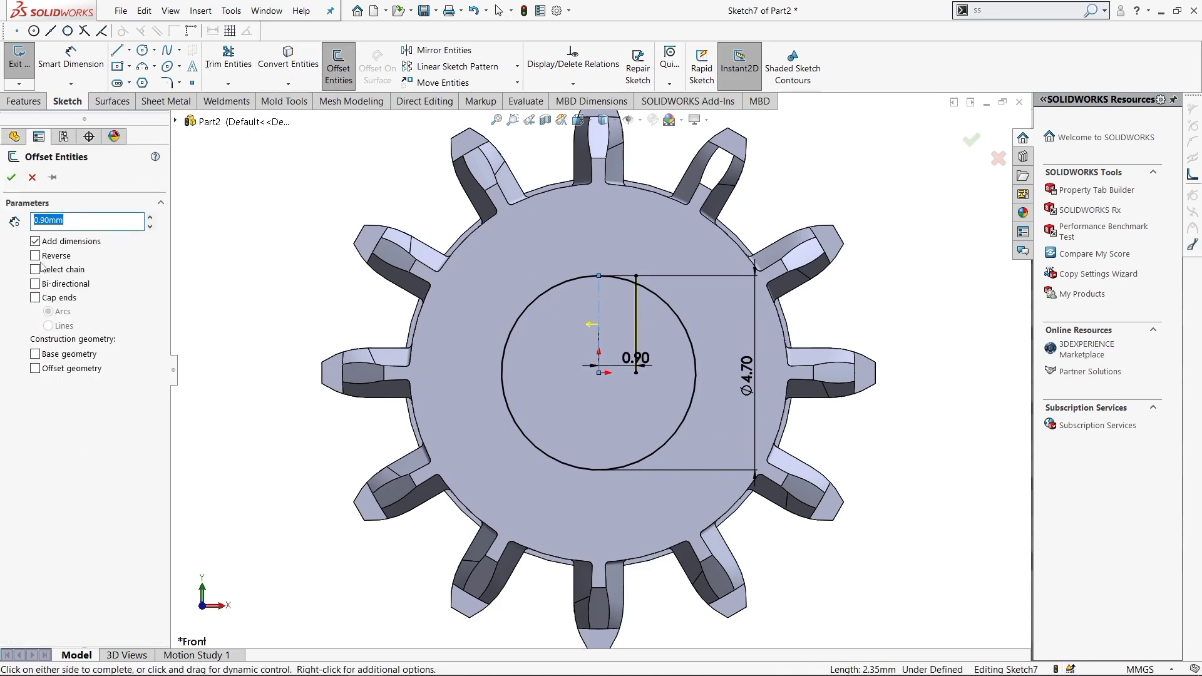
click(35, 256)
click(11, 177)
scroll(626, 287, down, 2)
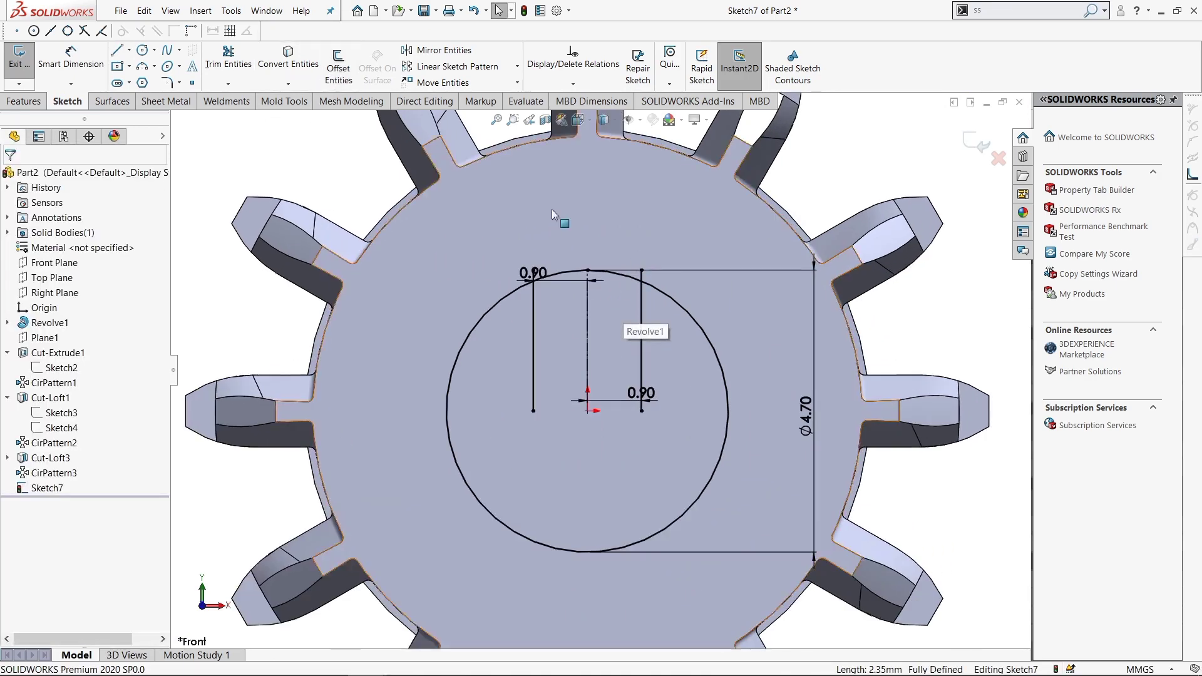
- Circular-pattern the two offset lines 4 times over 360° into a cross
click(517, 66)
click(478, 97)
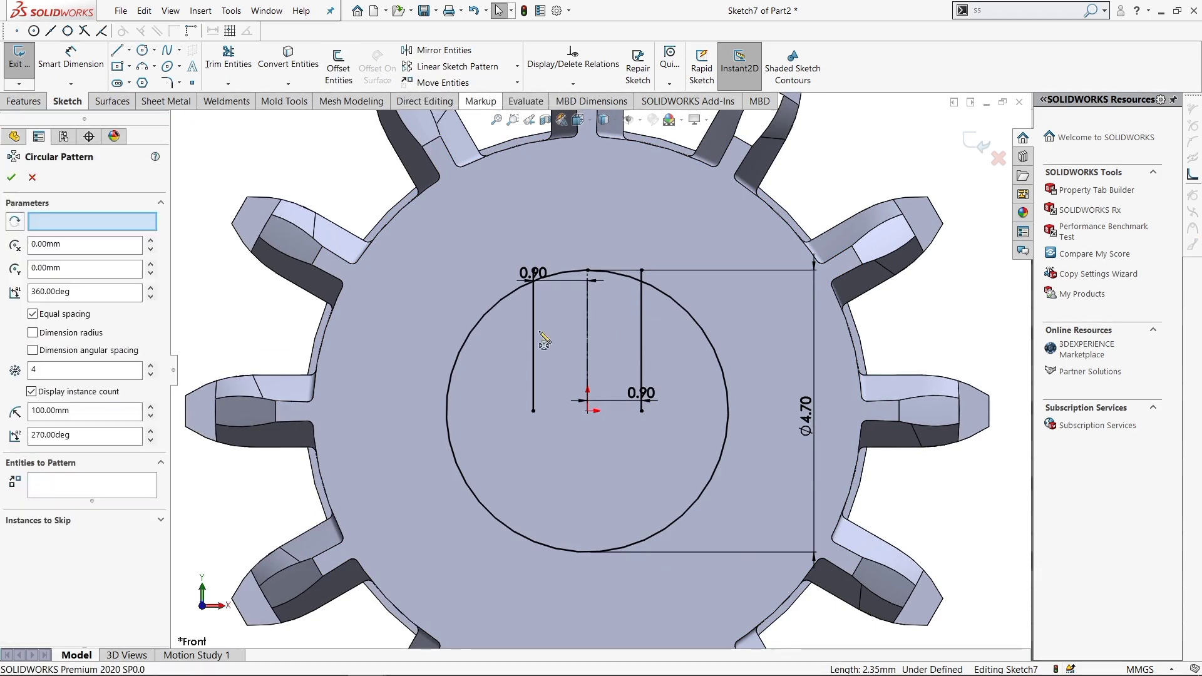
click(641, 332)
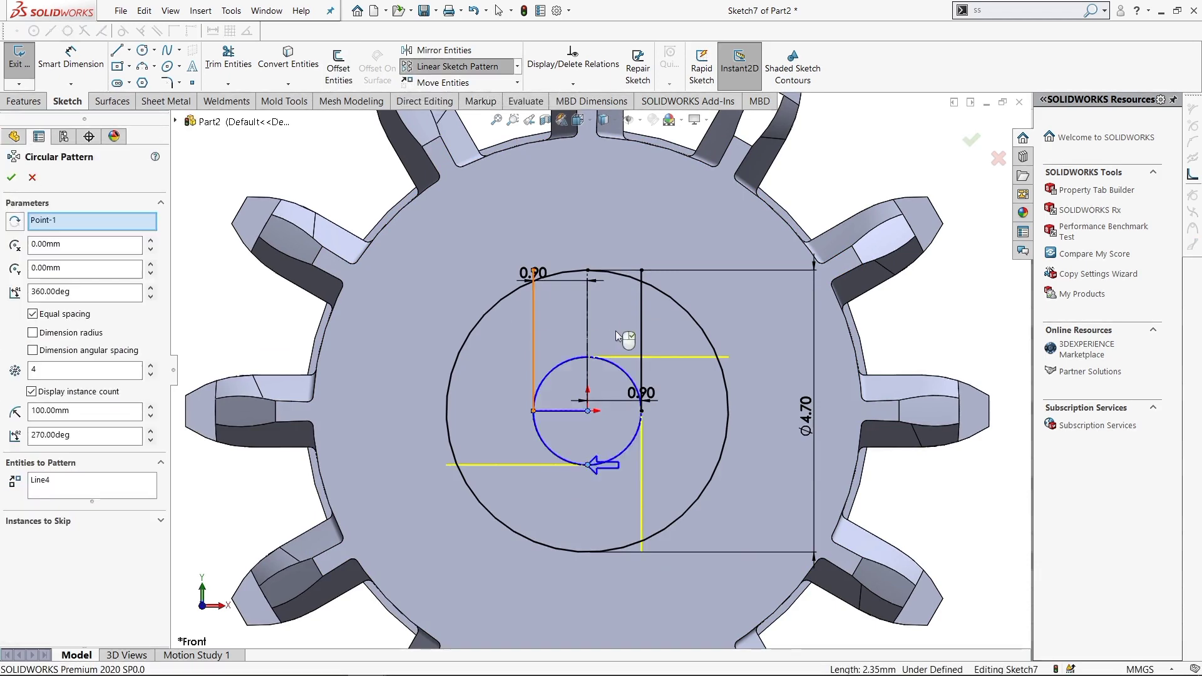
click(11, 177)
click(231, 51)
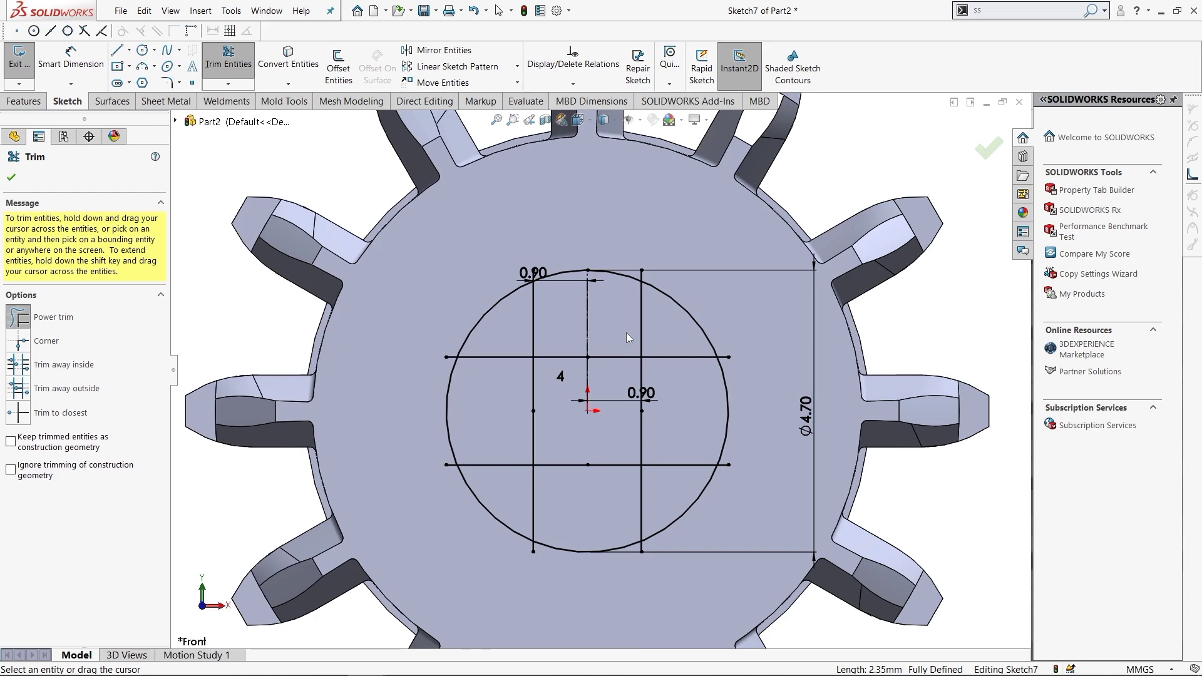
- Power-trim the arc between arms, inner line segments, and the stub above the upper-left arc
scroll(657, 250, down, 3)
drag(606, 293, 698, 408)
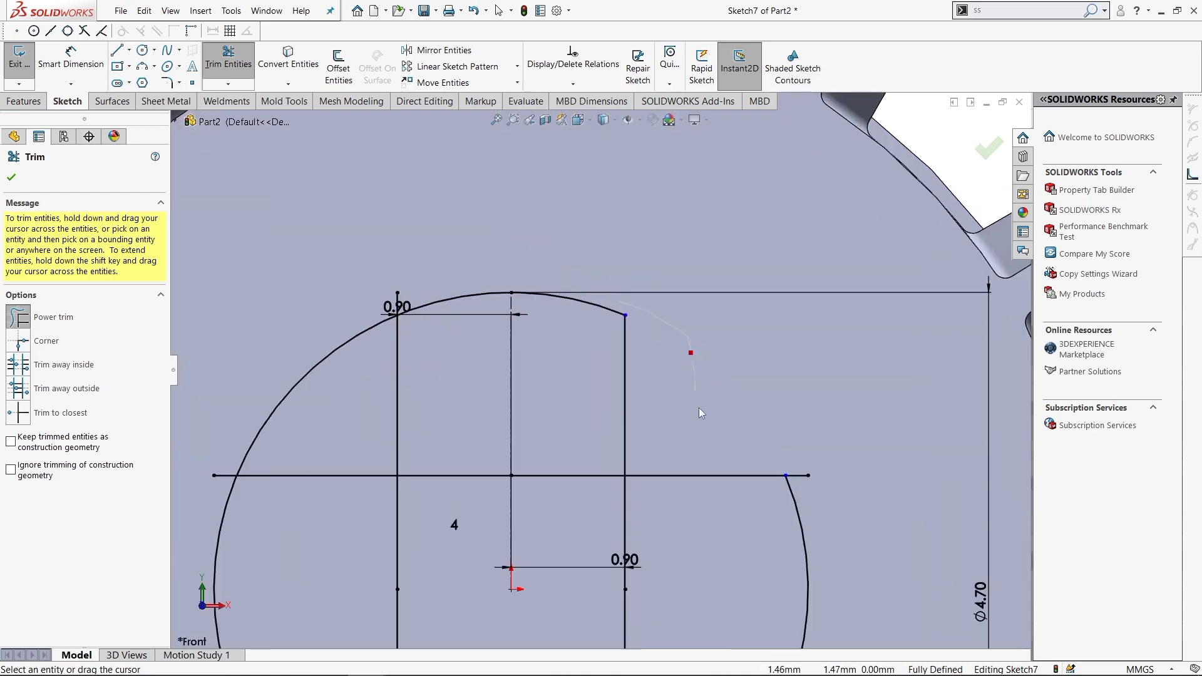
scroll(688, 514, up, 5)
scroll(601, 551, down, 4)
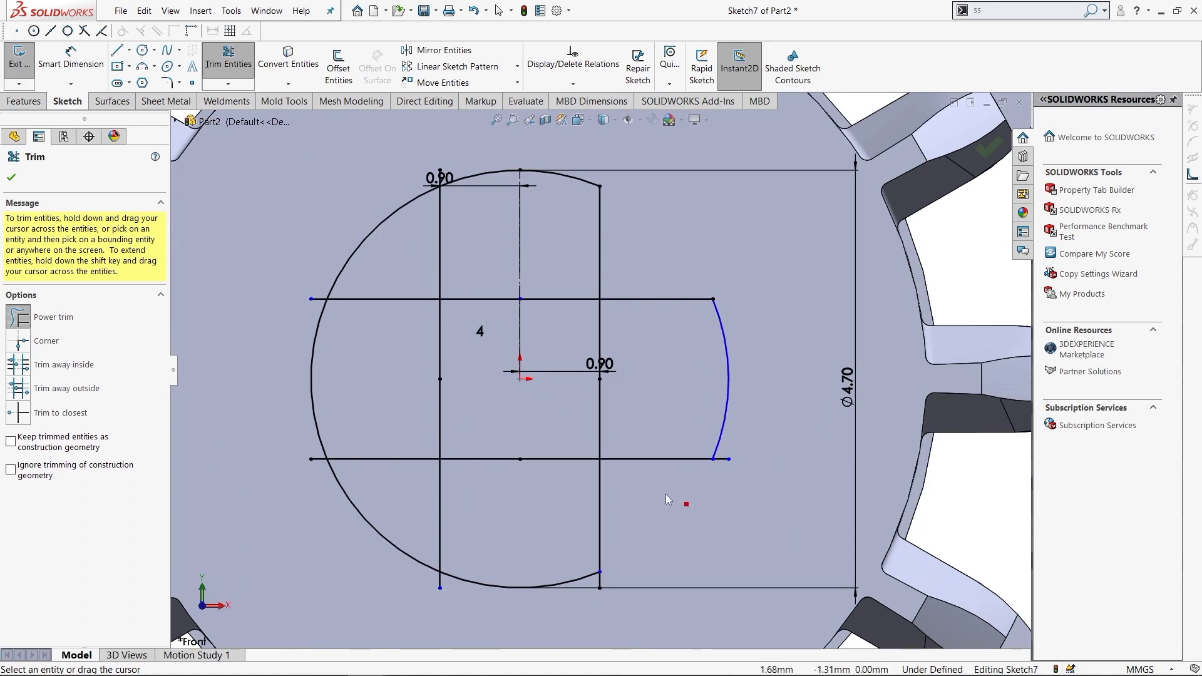
drag(593, 584, 471, 588)
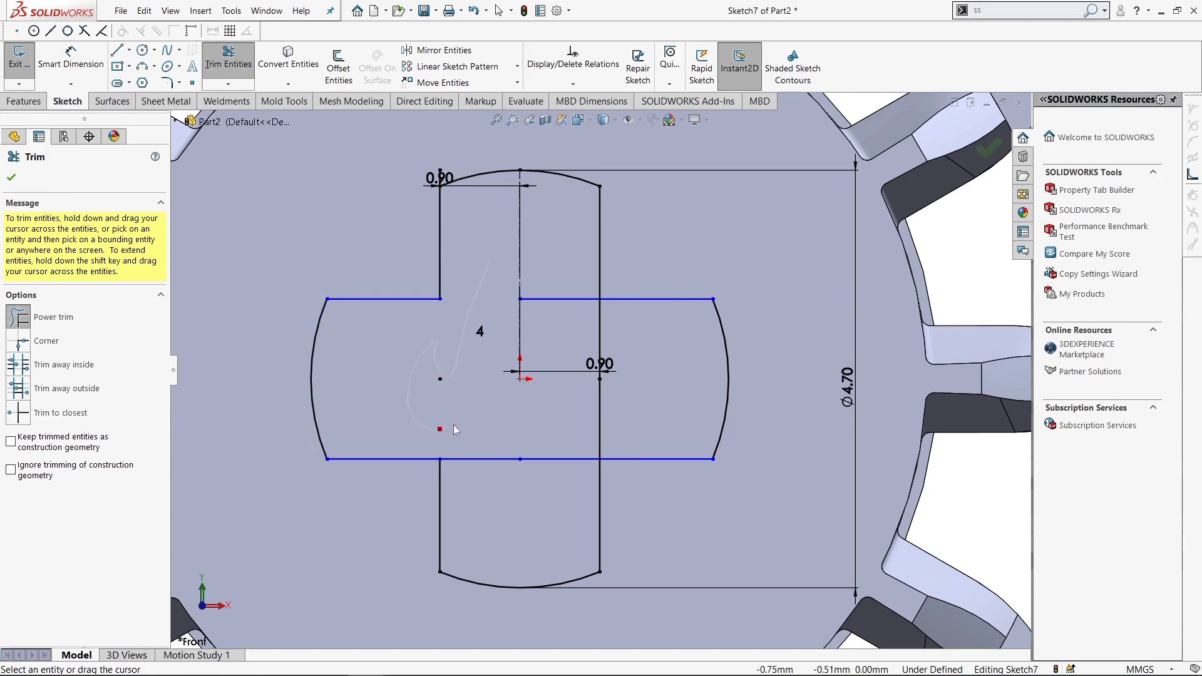
scroll(538, 277, up, 3)
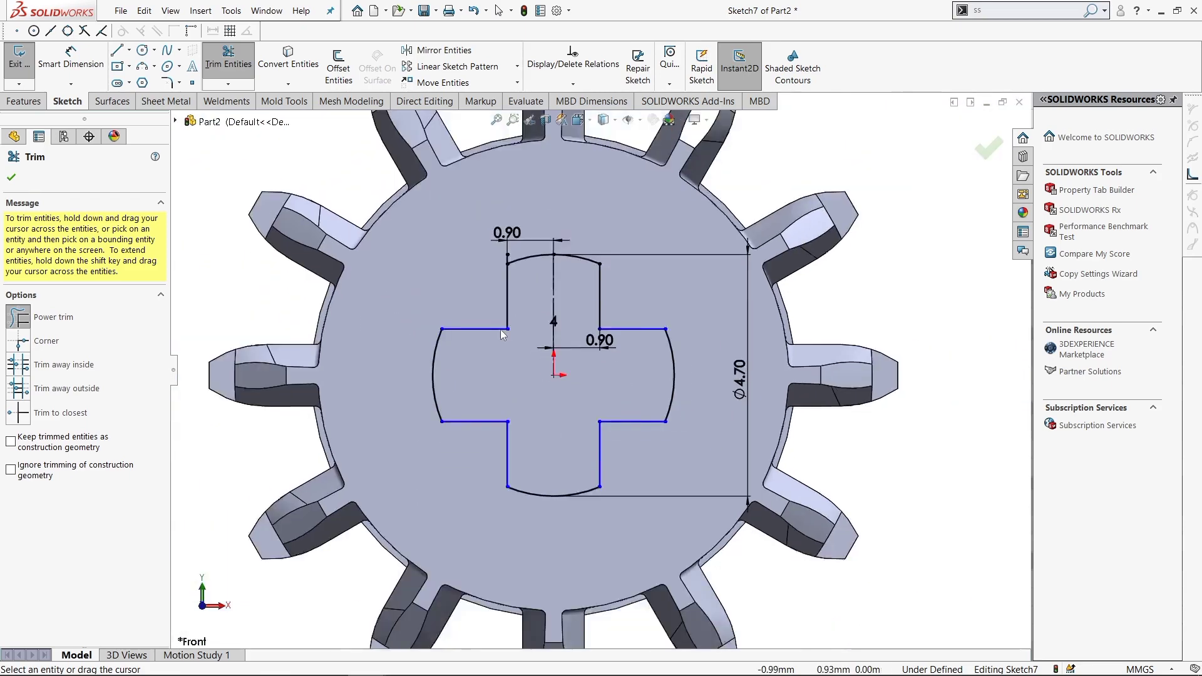
scroll(501, 329, down, 2)
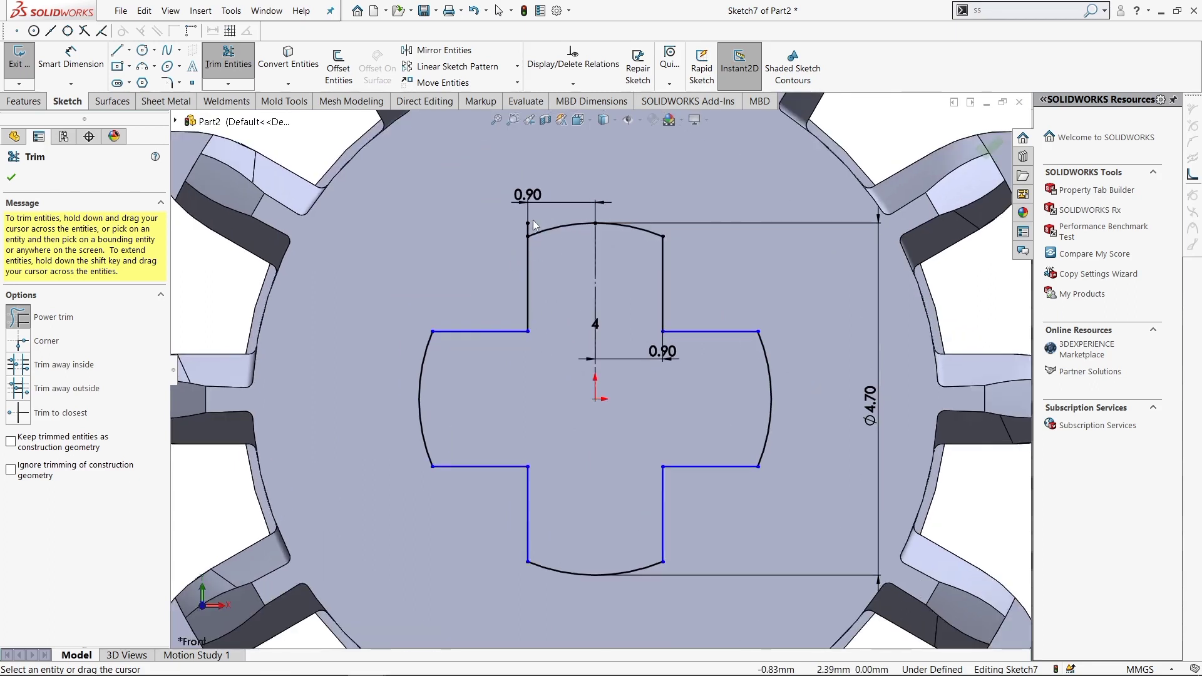
drag(525, 233, 522, 244)
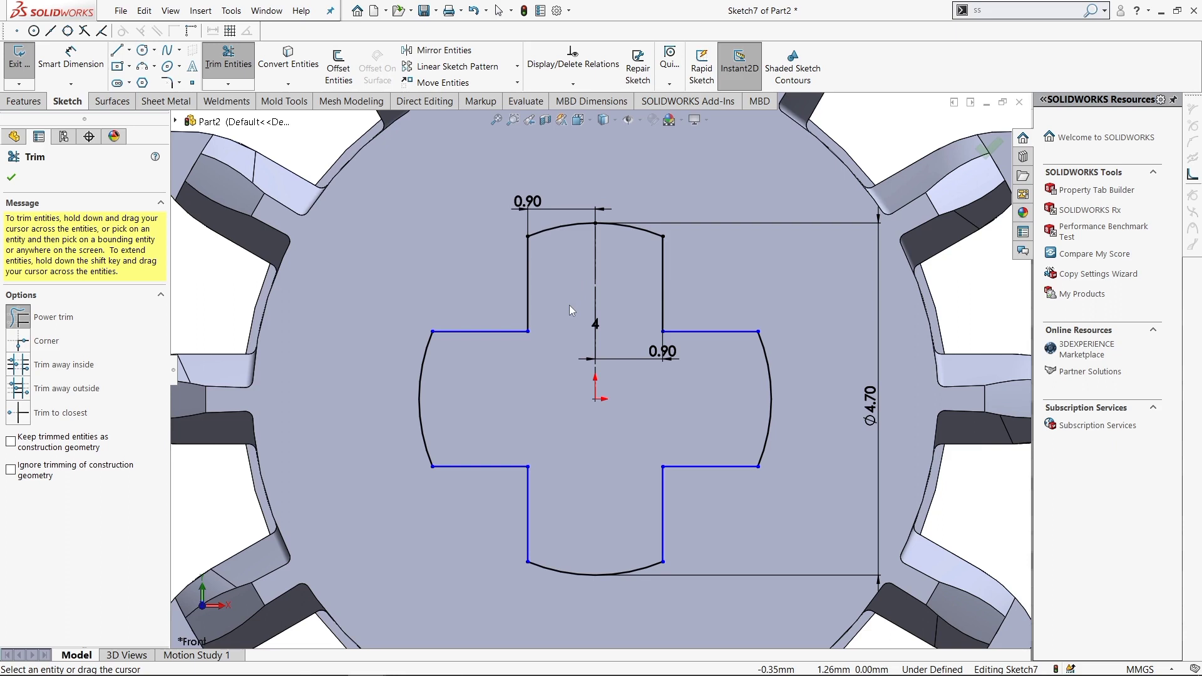
- Dimension the upper-left cross edge 0.90 vertically from the origin
key(s)
click(600, 369)
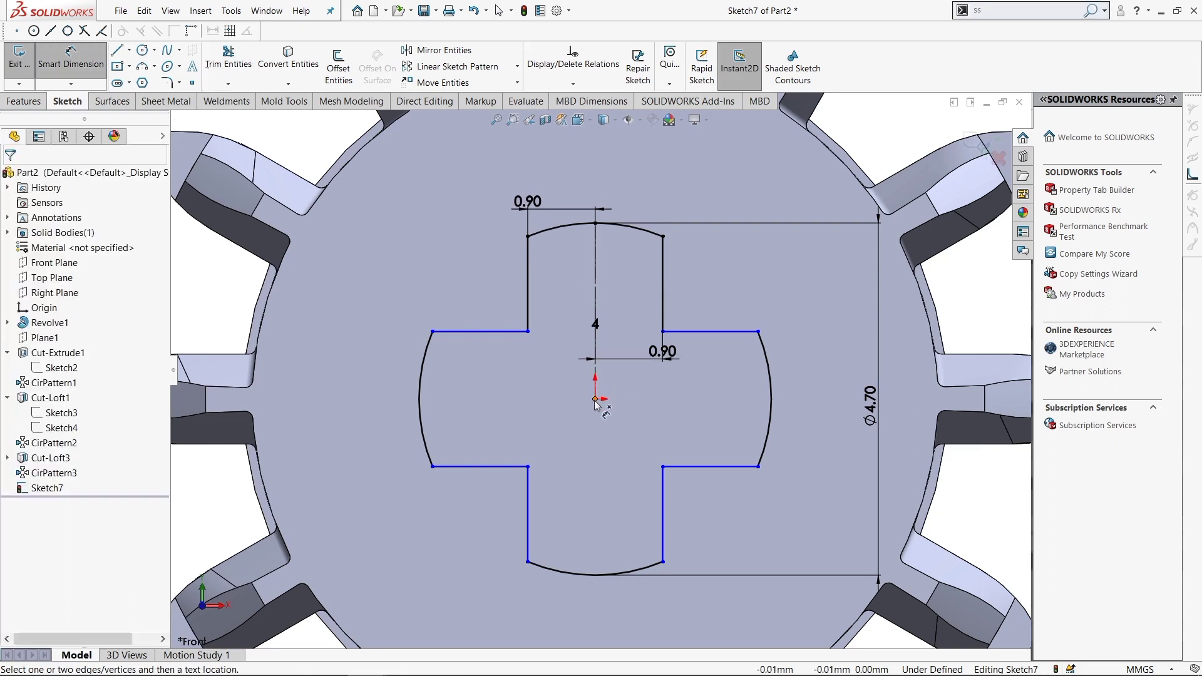
click(595, 398)
click(478, 331)
click(348, 373)
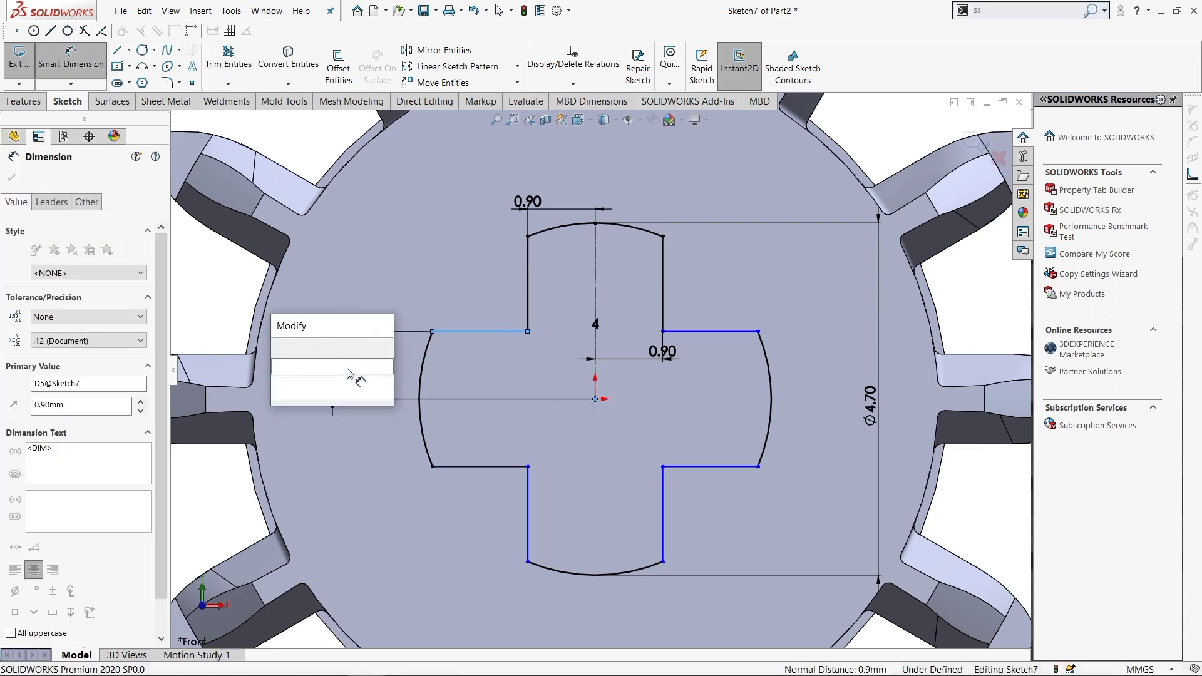
key(Return)
key(Escape)
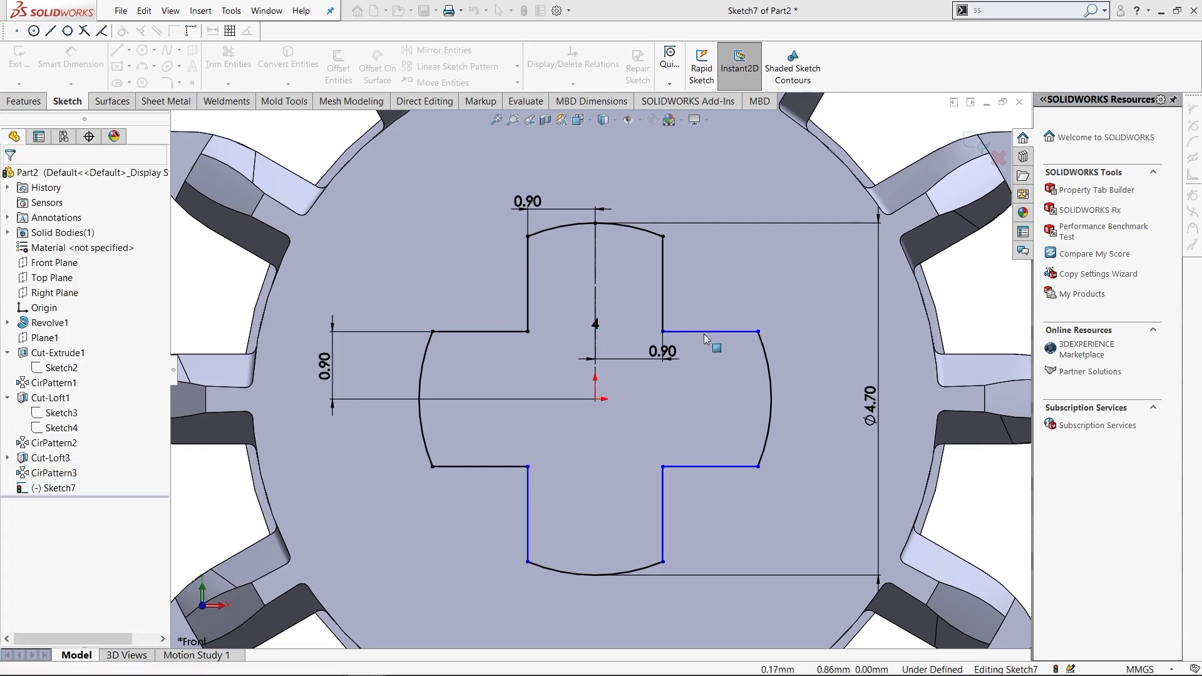
- Make the two upper horizontal cross edges collinear
click(703, 331)
ctrl+click(479, 333)
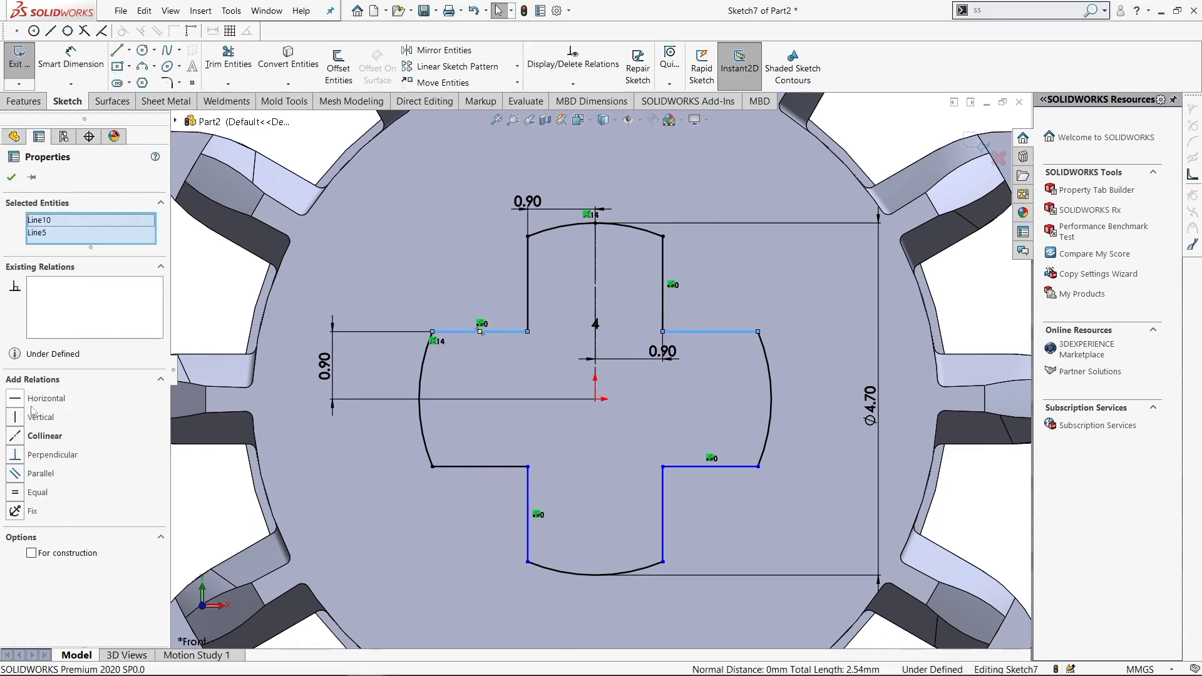
click(15, 436)
click(956, 300)
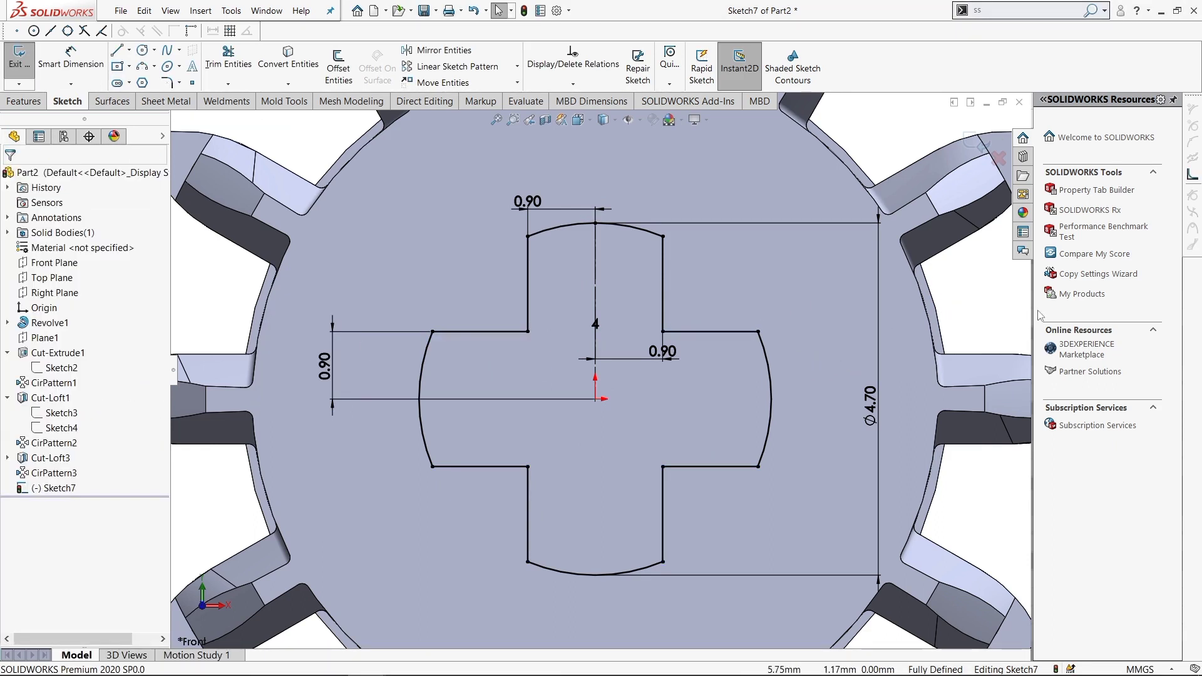
click(178, 84)
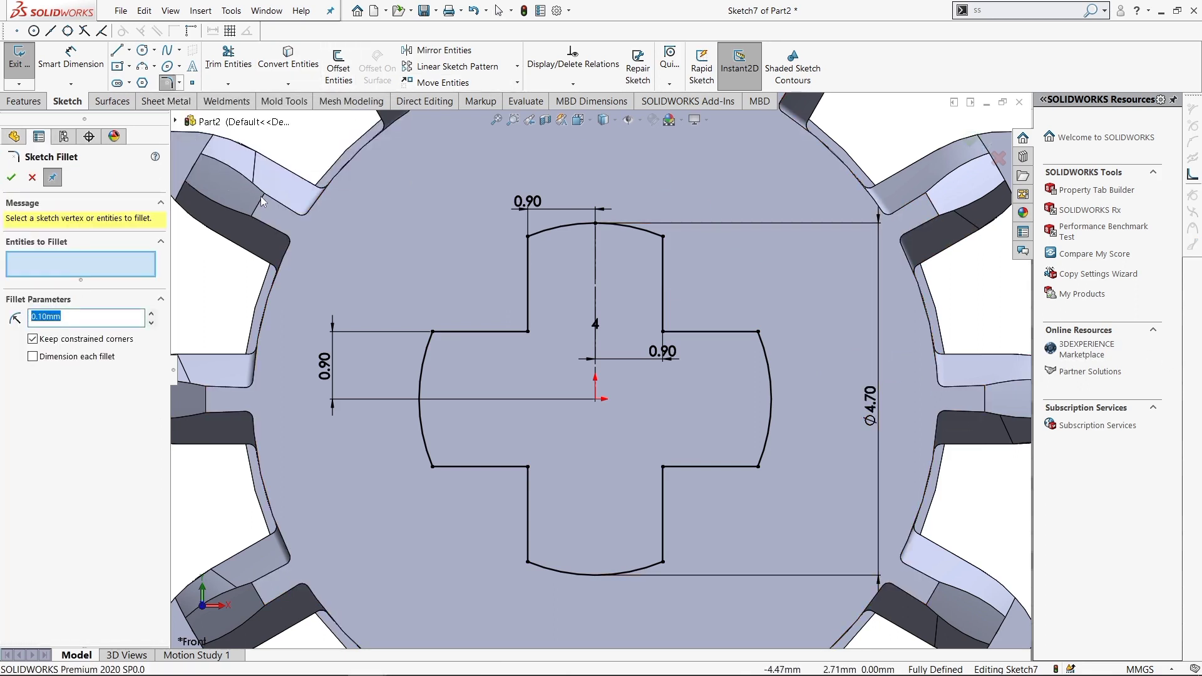
- Round the cross's four inner corners with 0.50 mm sketch fillets
text(0.)
key(Escape)
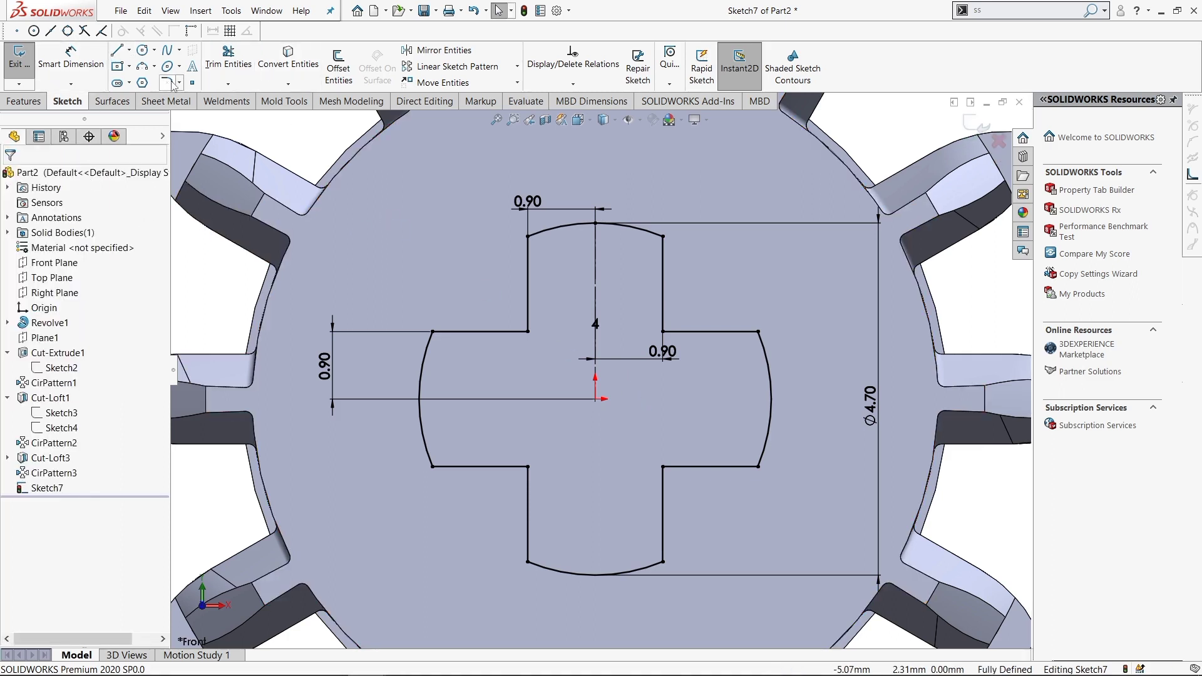
click(172, 83)
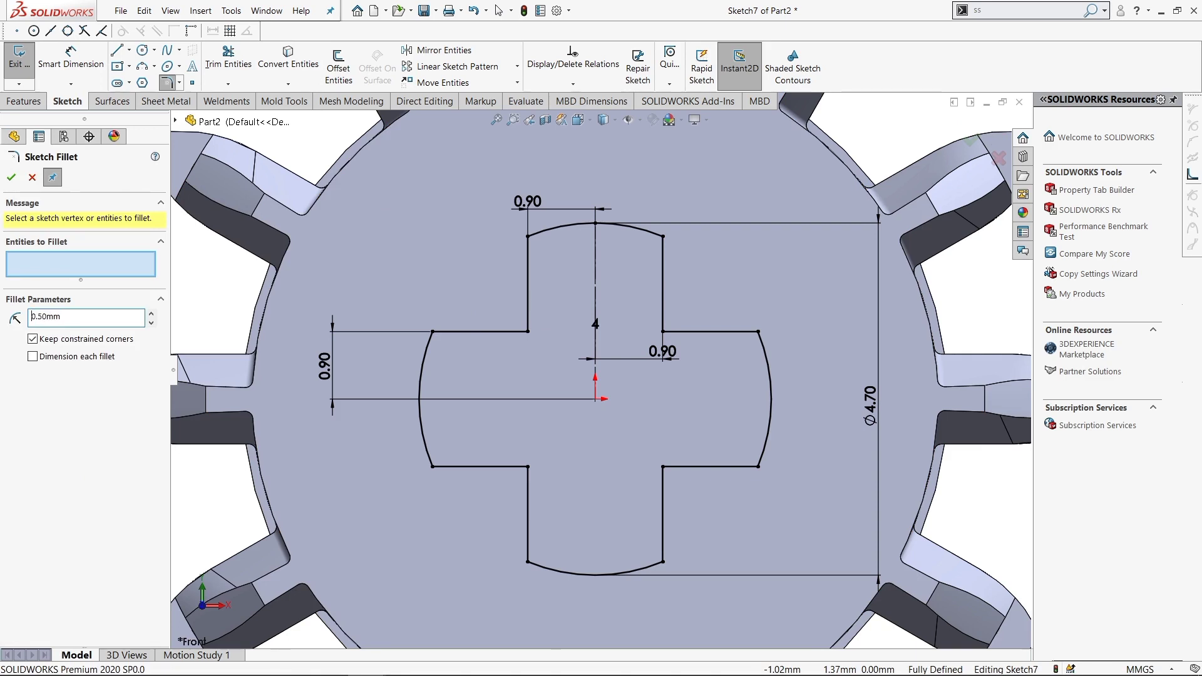
click(528, 332)
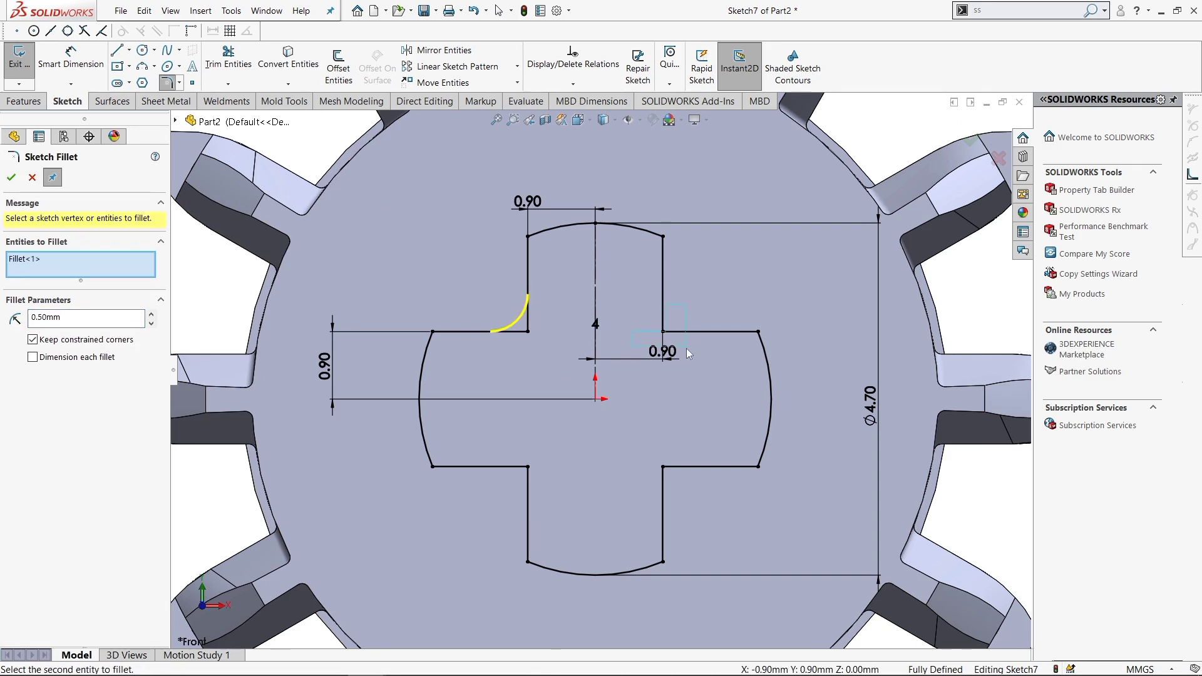
click(662, 332)
click(527, 466)
click(662, 466)
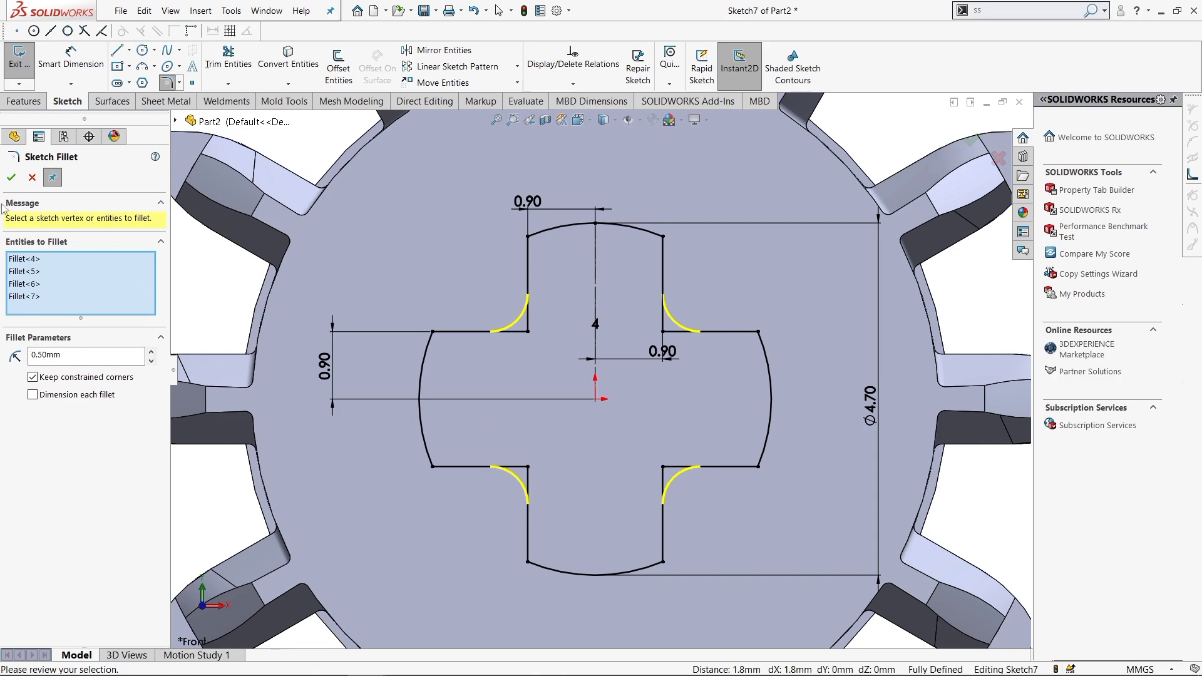
key(Return)
click(169, 84)
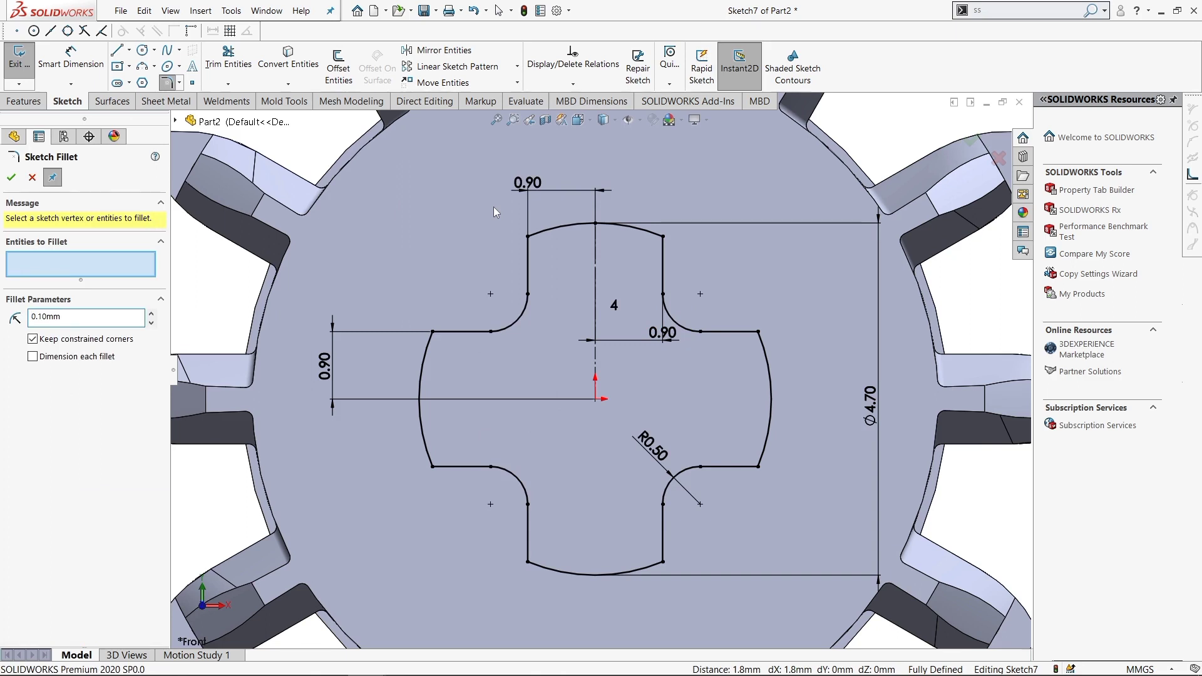
- Round the eight outer arm-end corners with 0.10 mm fillets and exit the sketch
click(528, 236)
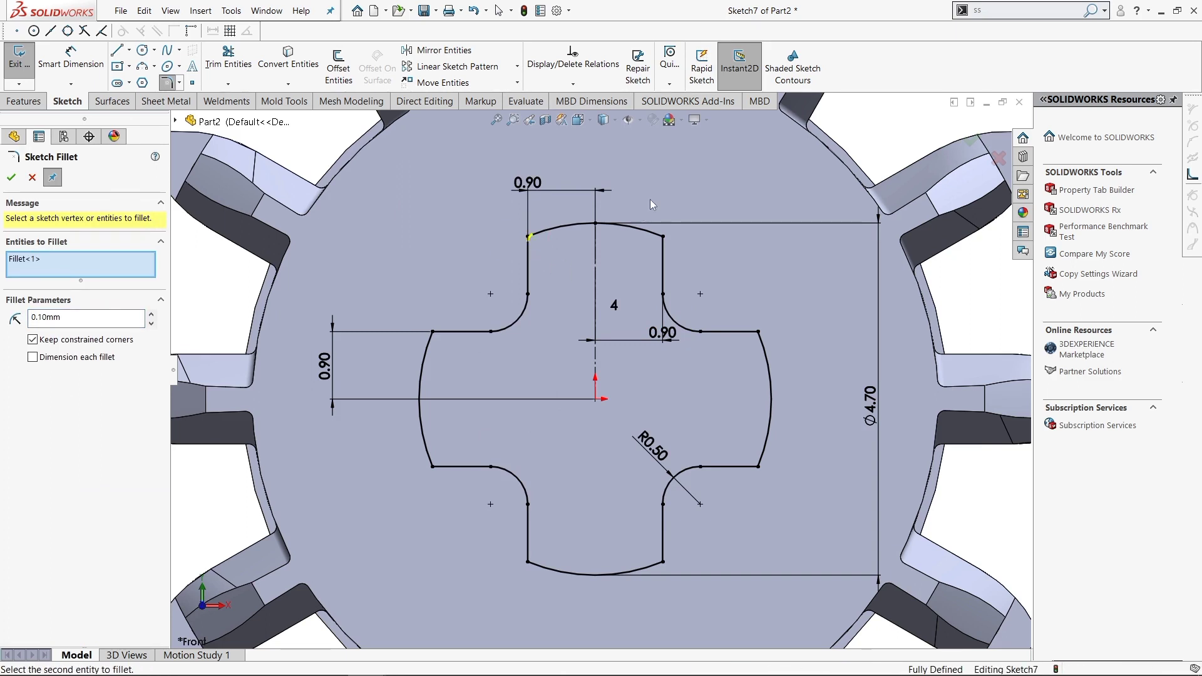
click(662, 236)
click(758, 332)
click(757, 465)
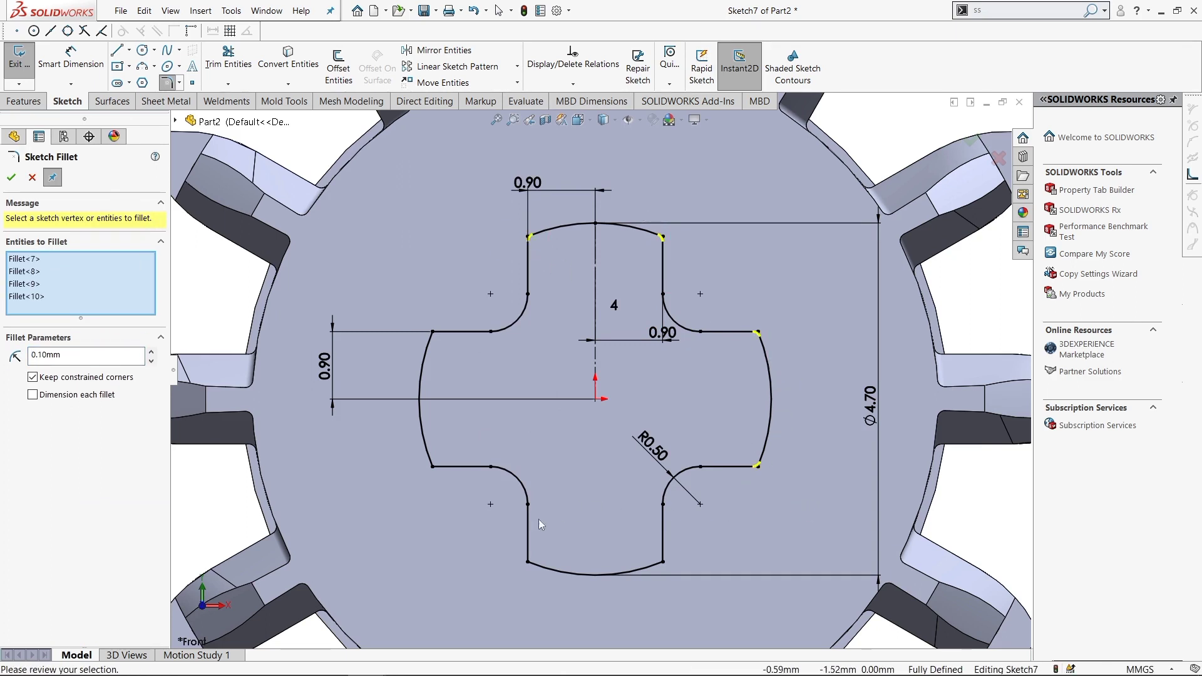
mouse_move(757, 626)
mouse_down()
mouse_move(443, 431)
mouse_move(438, 491)
mouse_up()
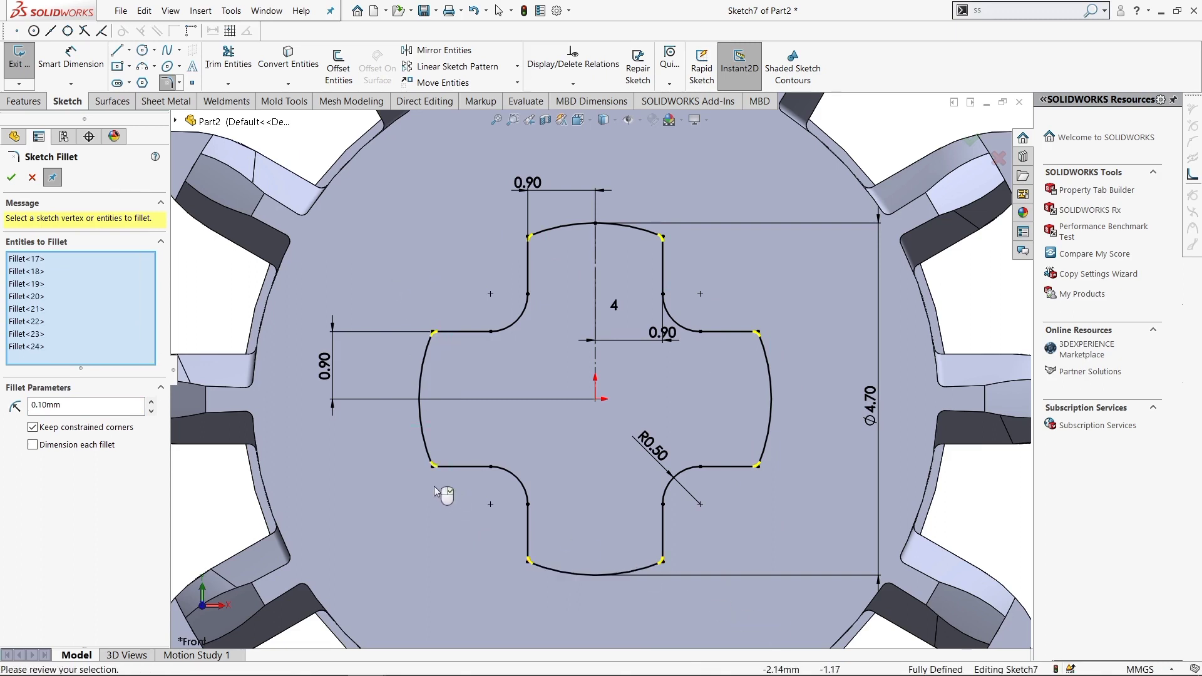
key(Return)
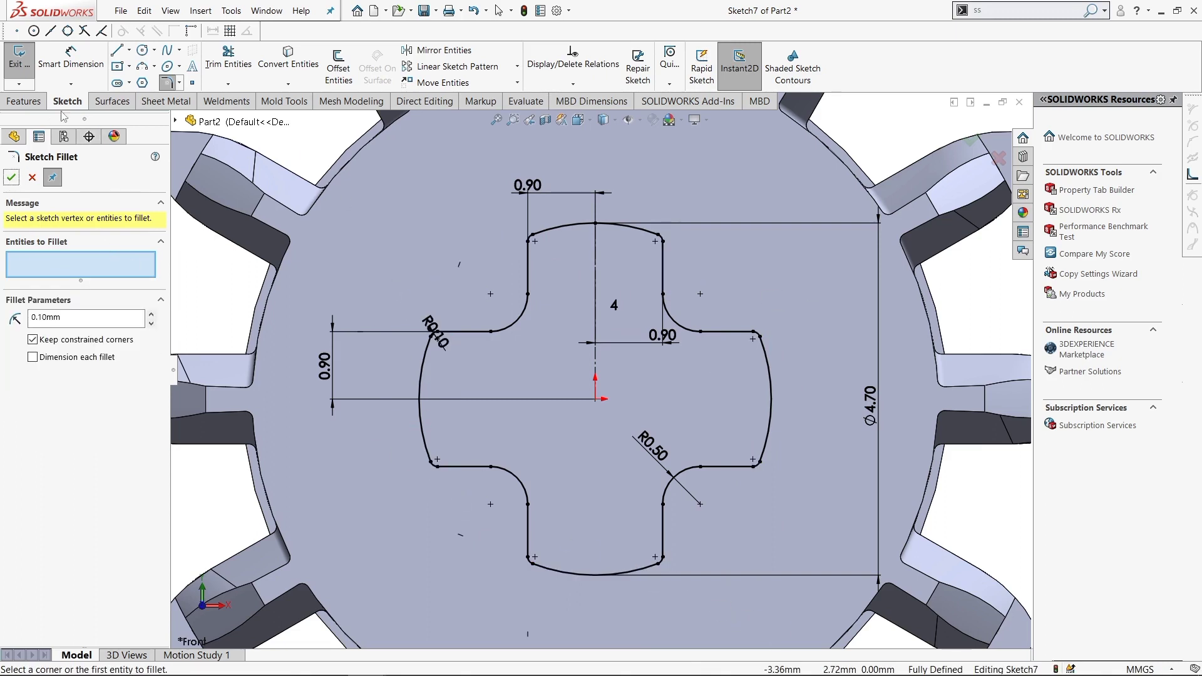
click(16, 69)
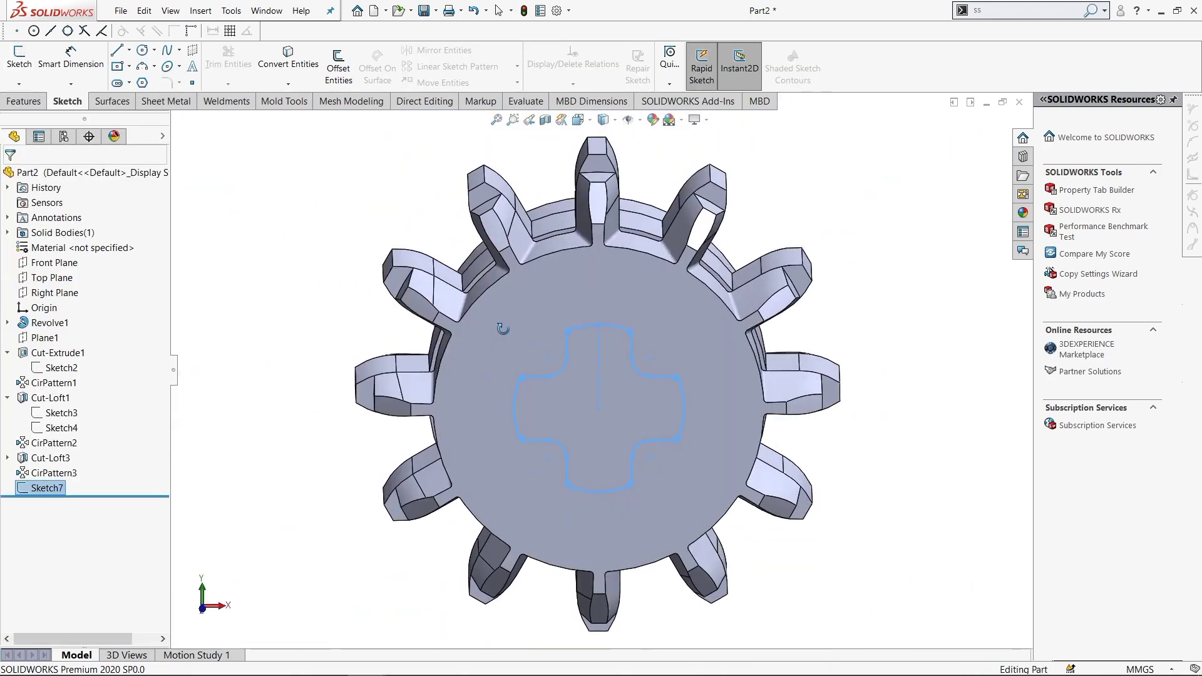
- Edit Sketch7 and make the two left vertical cross edges collinear
right_click(49, 482)
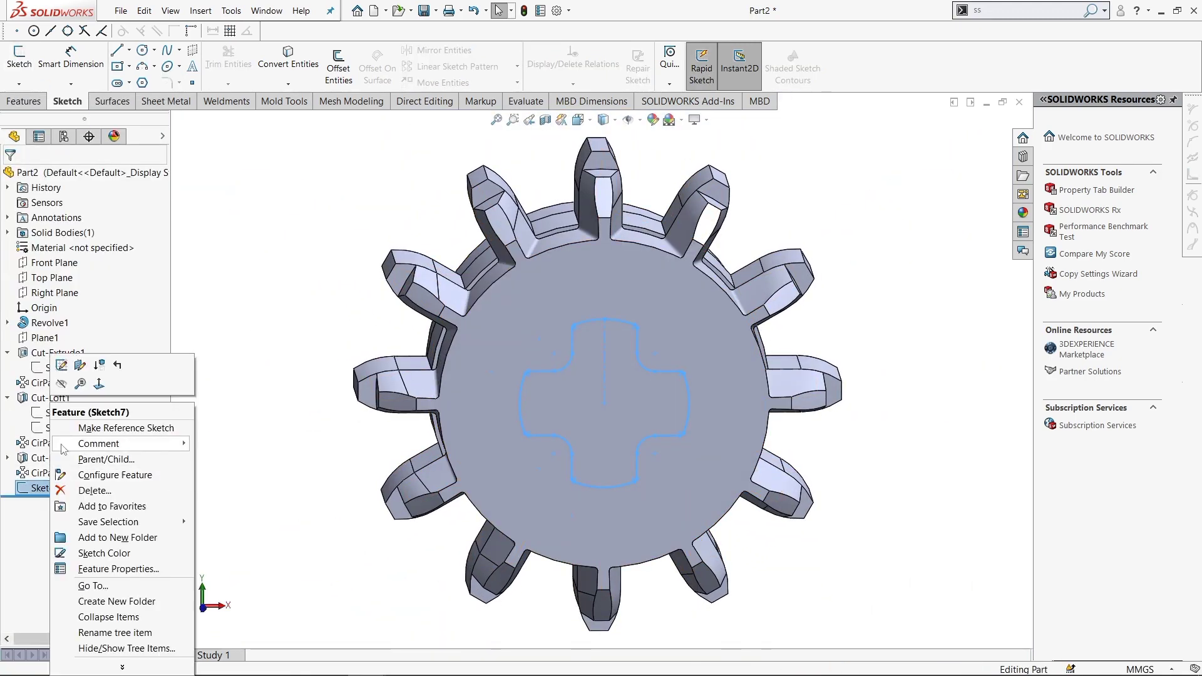
click(64, 366)
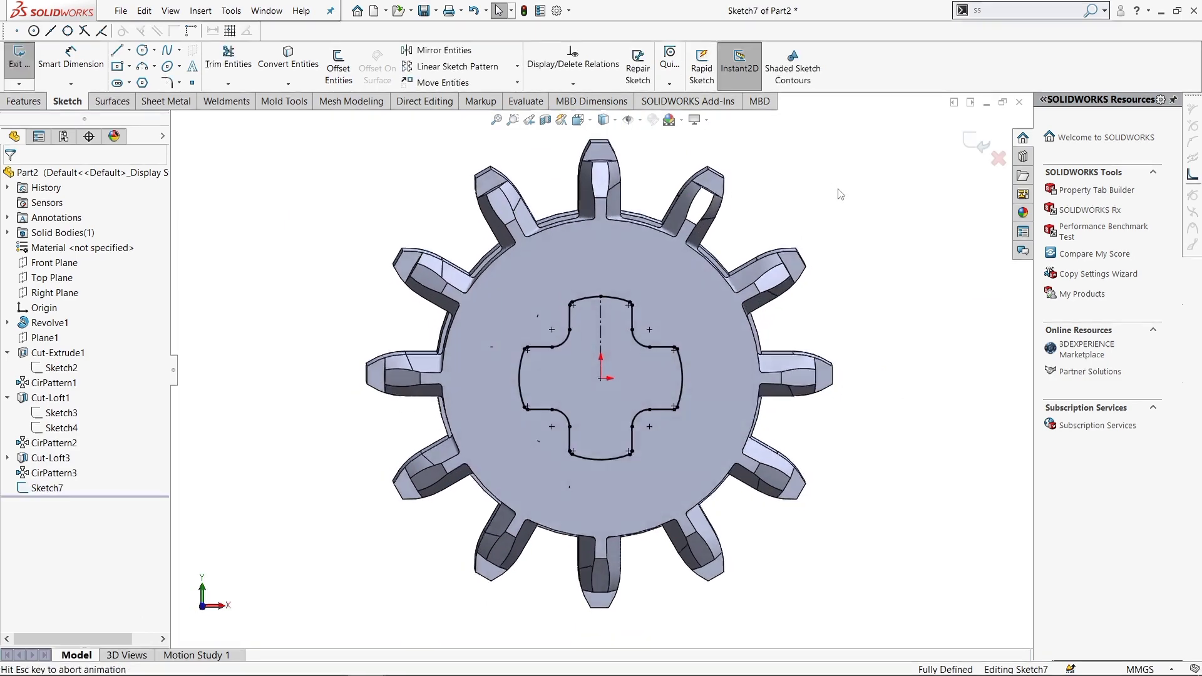
scroll(620, 413, down, 2)
scroll(620, 413, down, 2)
scroll(601, 369, up, 1)
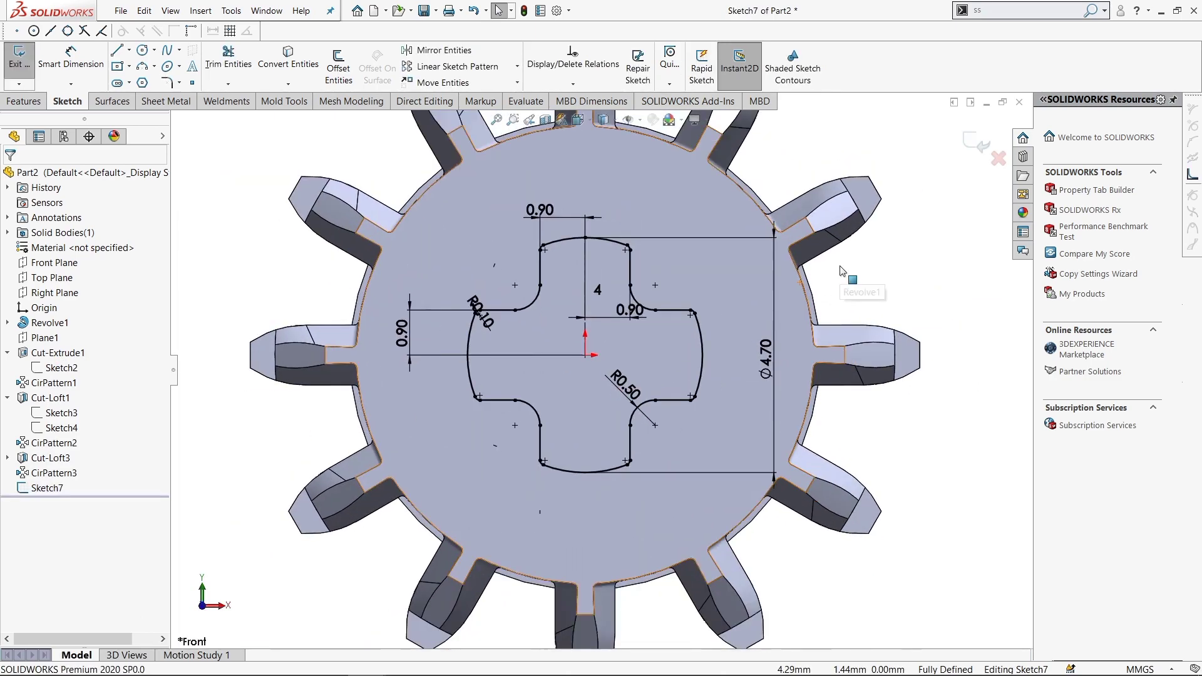
click(540, 269)
ctrl+click(540, 441)
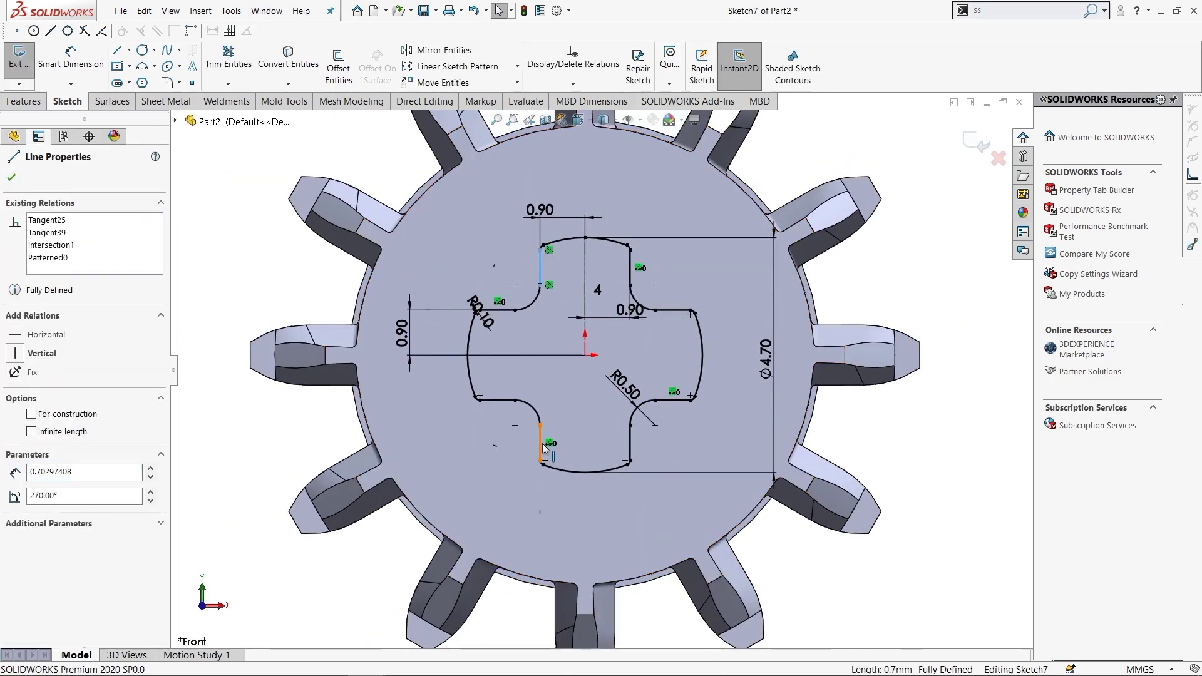
click(22, 436)
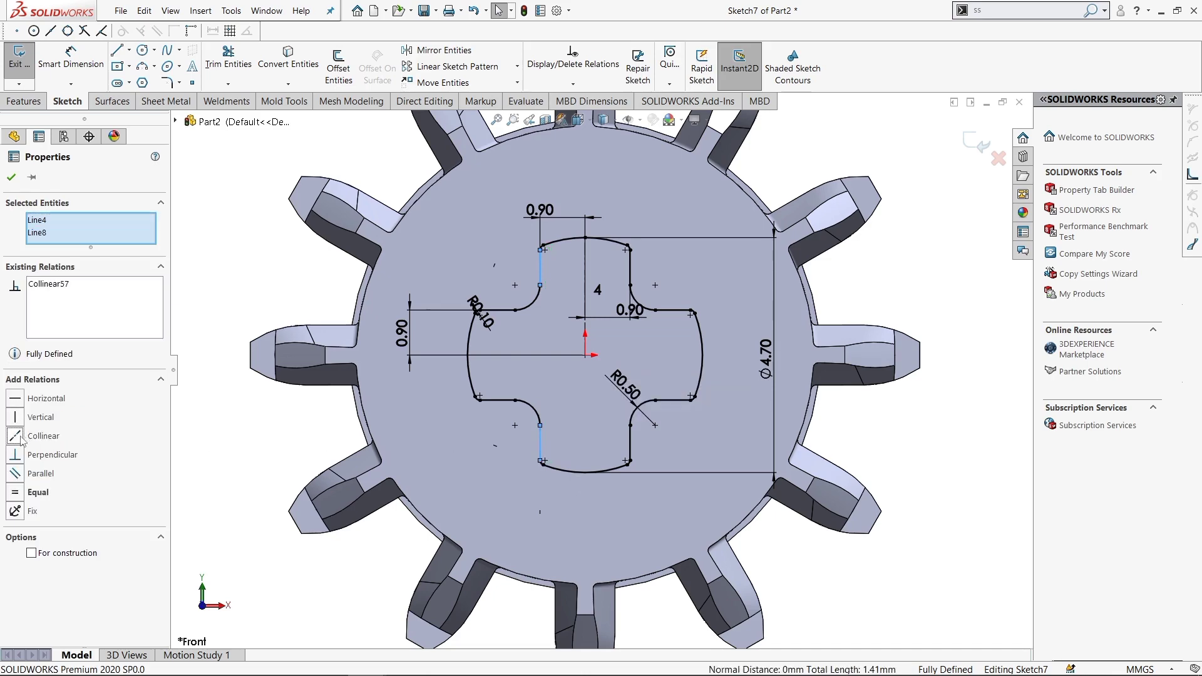
click(887, 271)
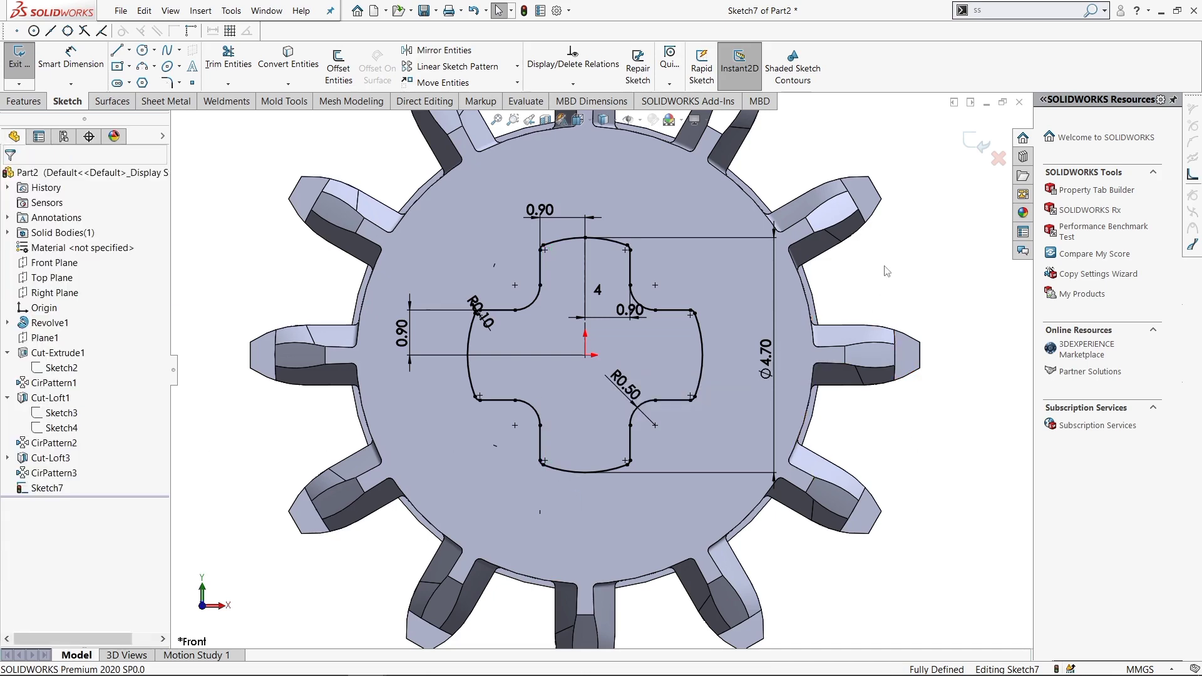
- Select the two right vertical edges, then clear them without adding a relation
click(629, 445)
ctrl+click(629, 266)
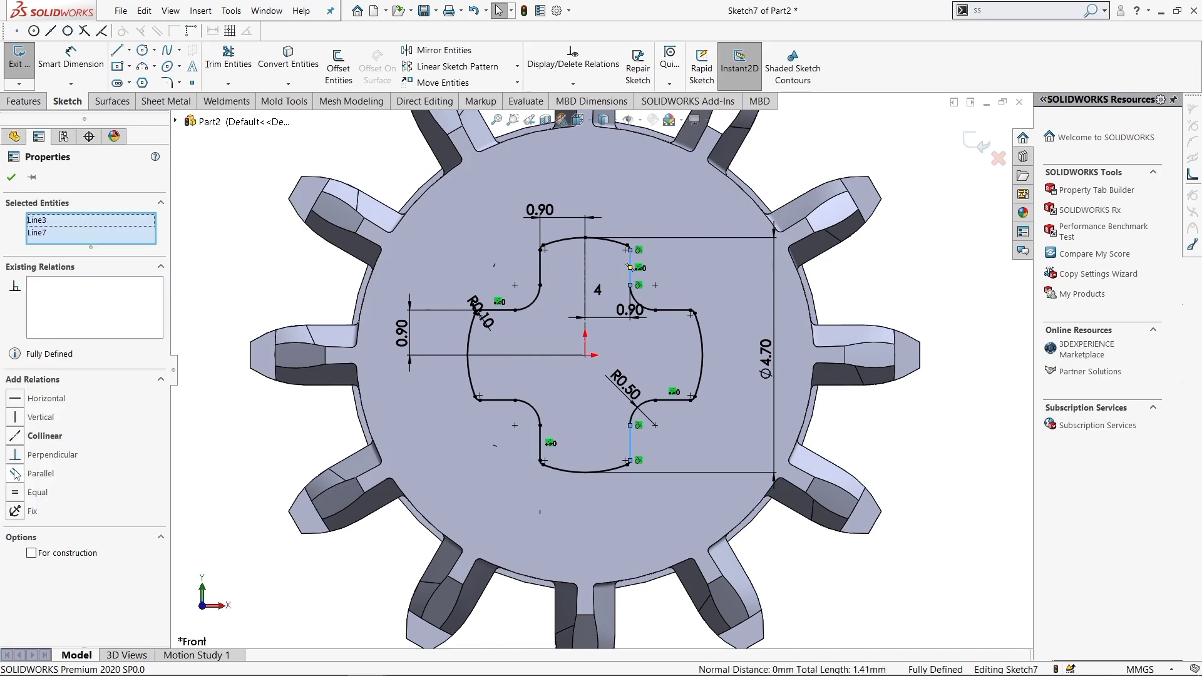
click(883, 278)
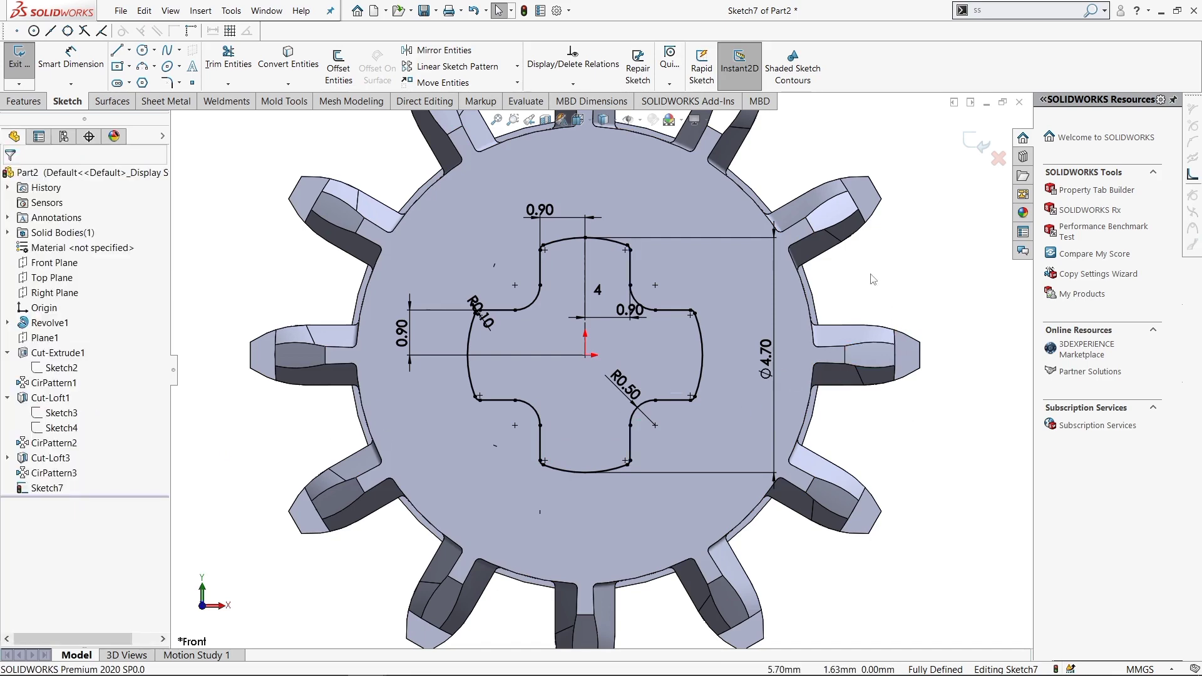
middle_drag(873, 278, 878, 280)
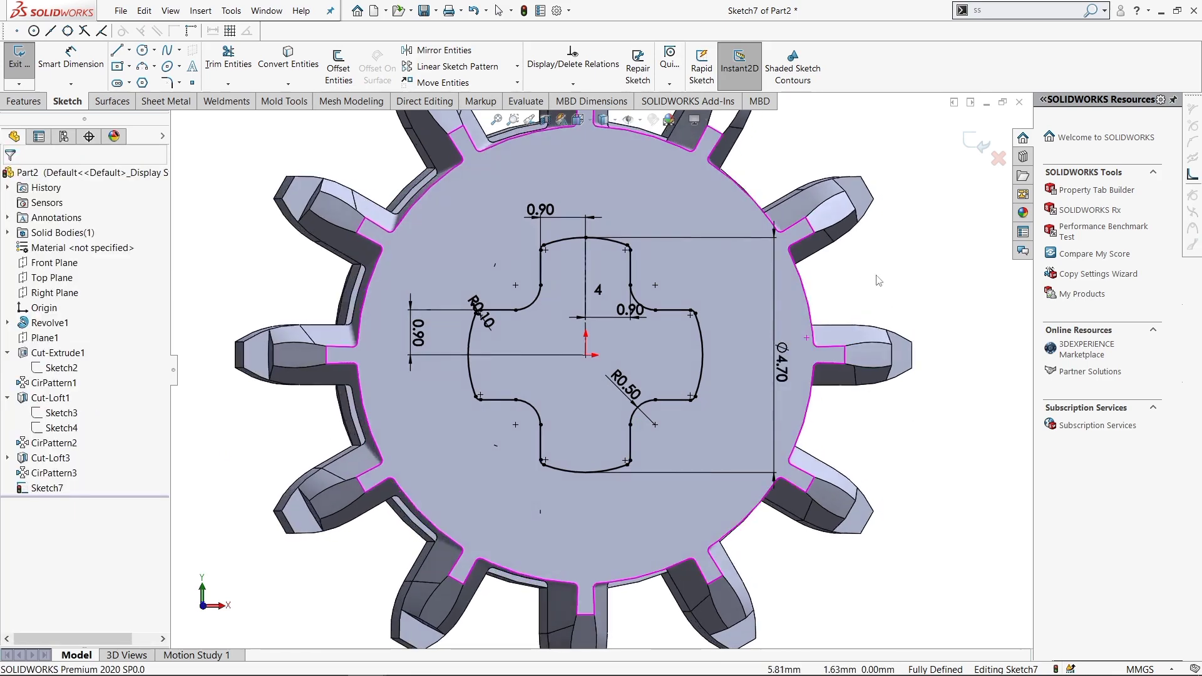
- Cancel a redundant 0.90 origin-to-edge dimension and close Sketch7
key(s)
click(892, 301)
click(586, 355)
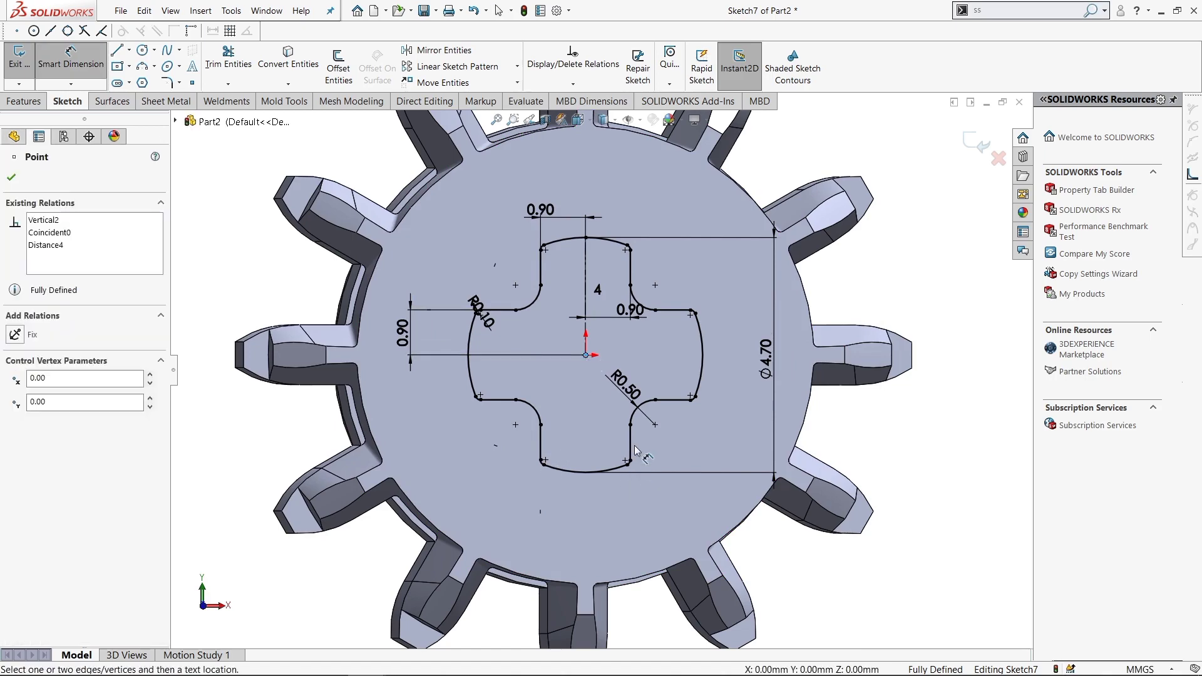
click(629, 431)
key(Escape)
click(541, 443)
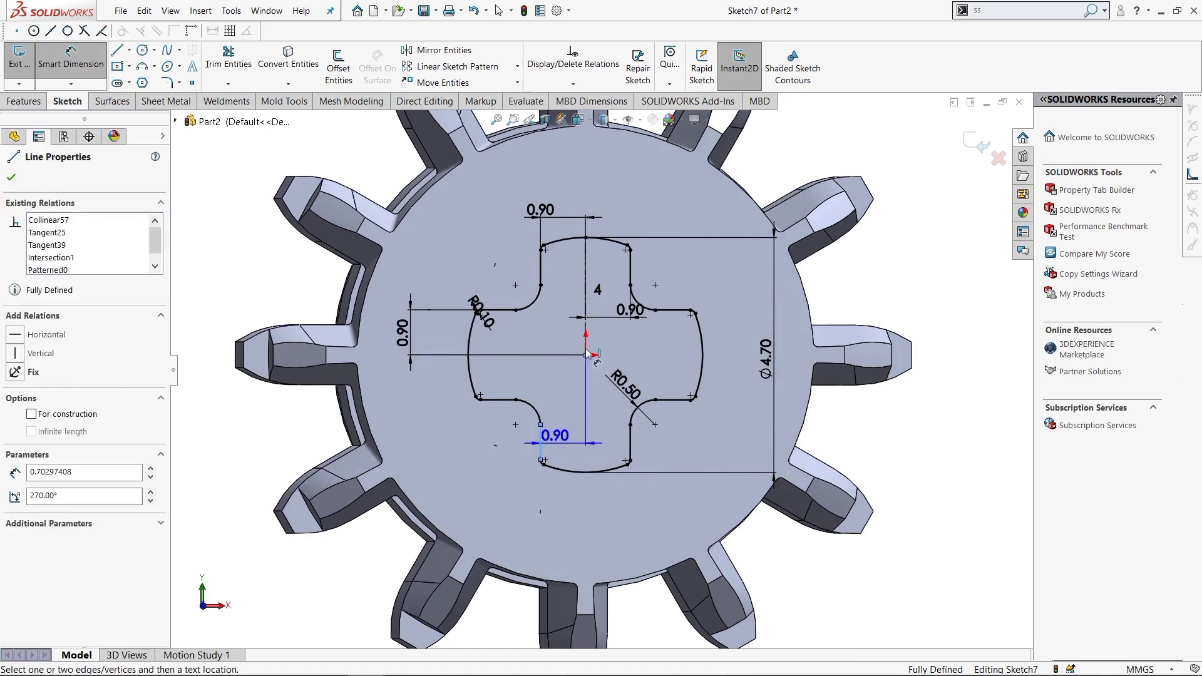
key(Escape)
key(Escape)
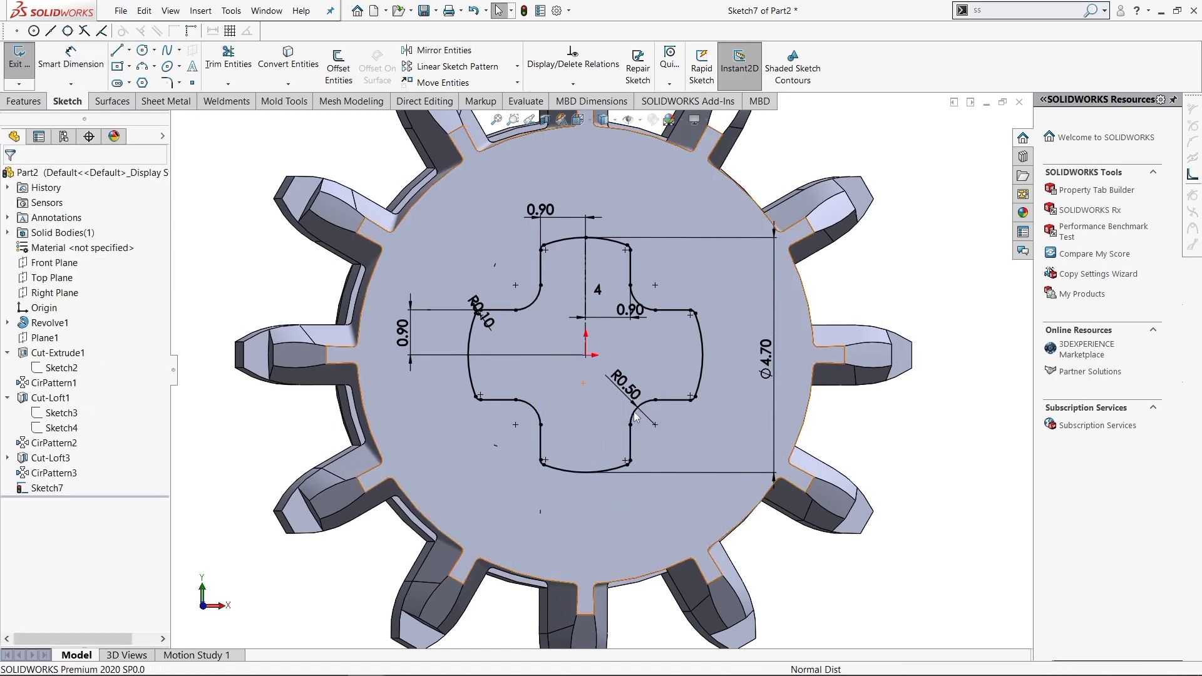
key(ctrl+b)
scroll(586, 369, up, 4)
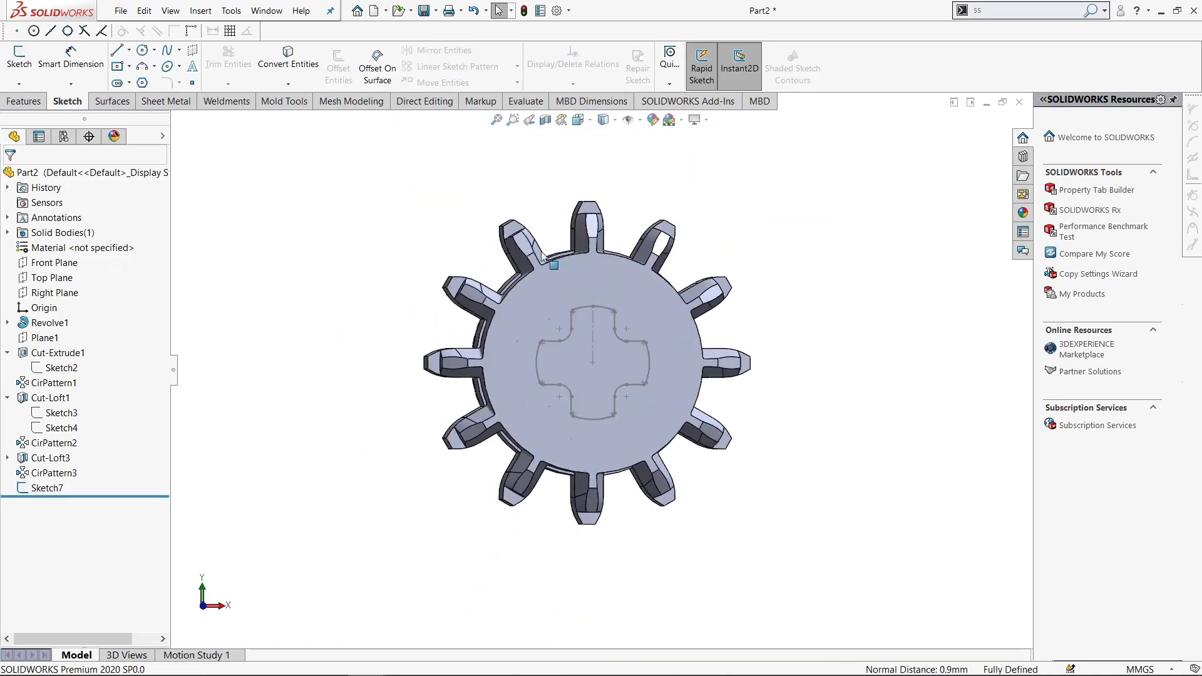
- Cut-extrude Sketch7 Through All to form the cross-shaped bore
click(47, 488)
click(25, 100)
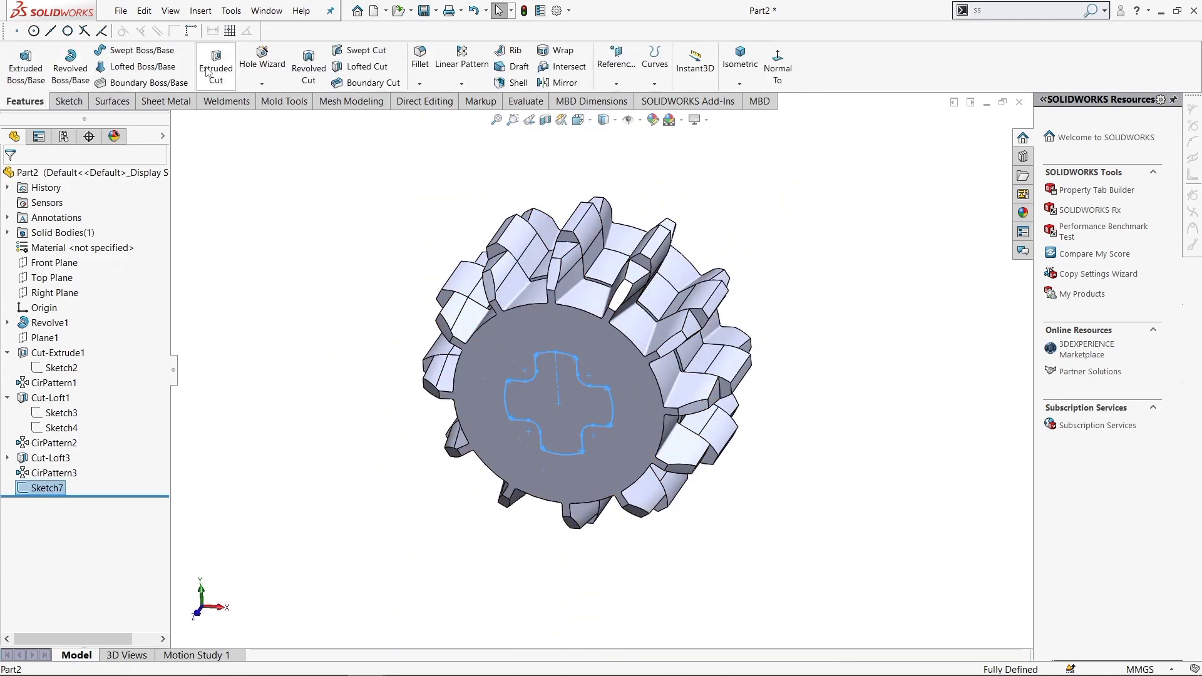
click(208, 70)
right_click(817, 229)
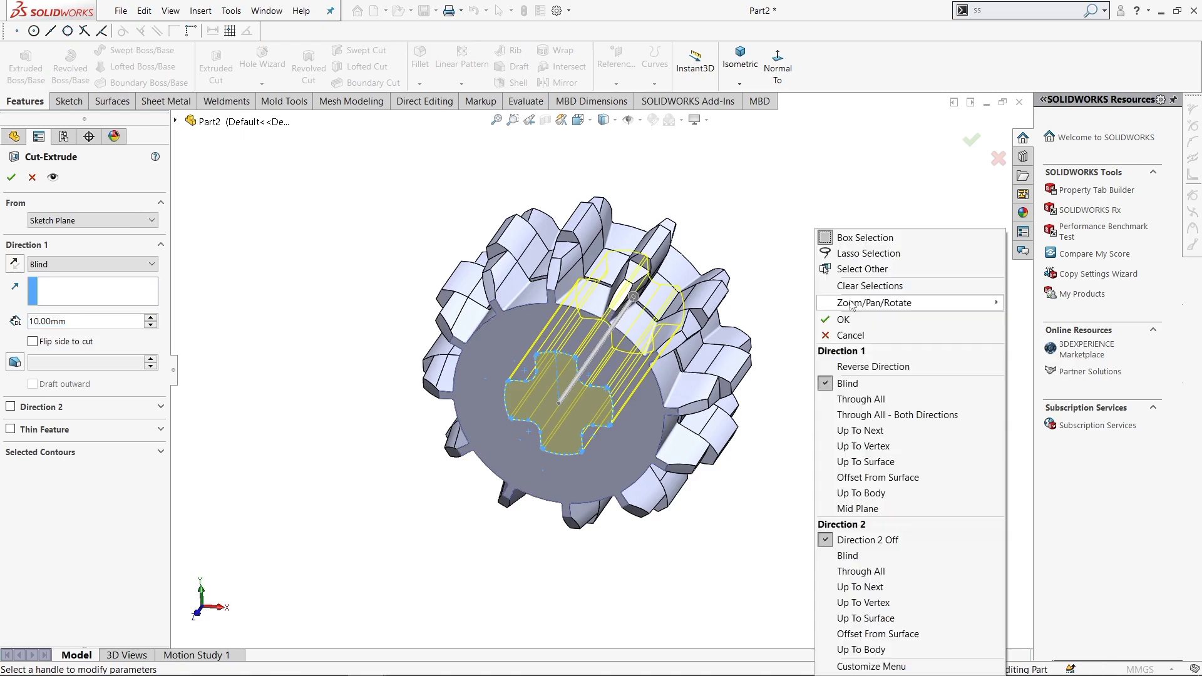
click(861, 398)
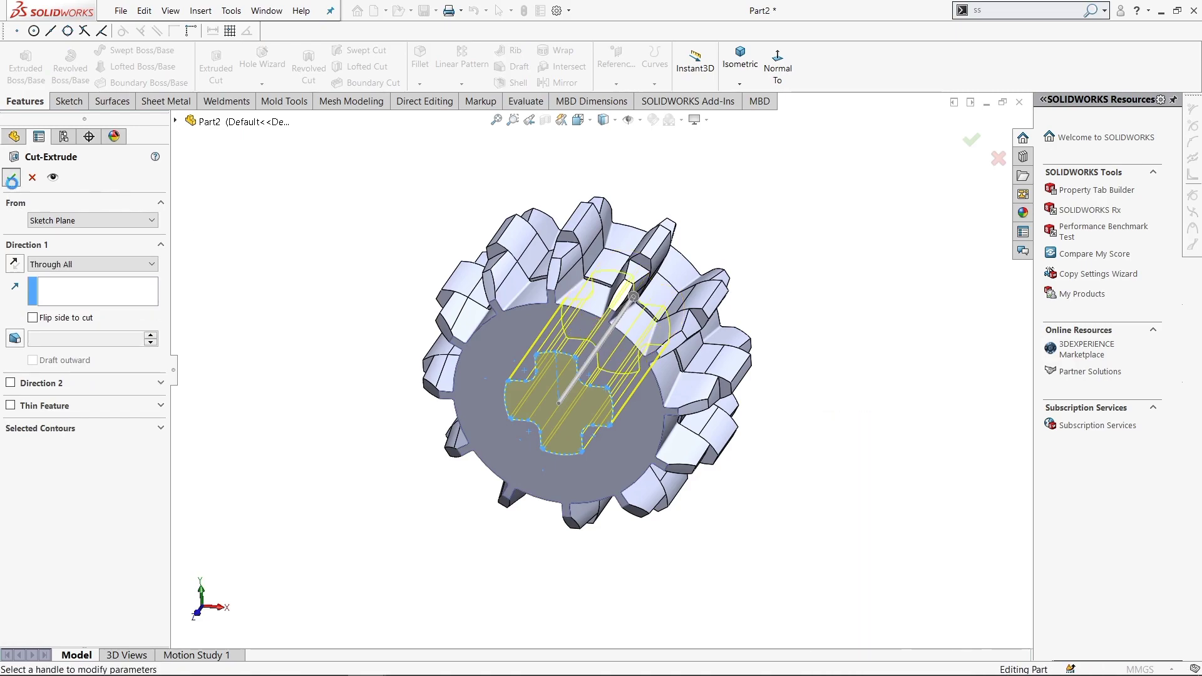
key(Return)
scroll(539, 358, up, 5)
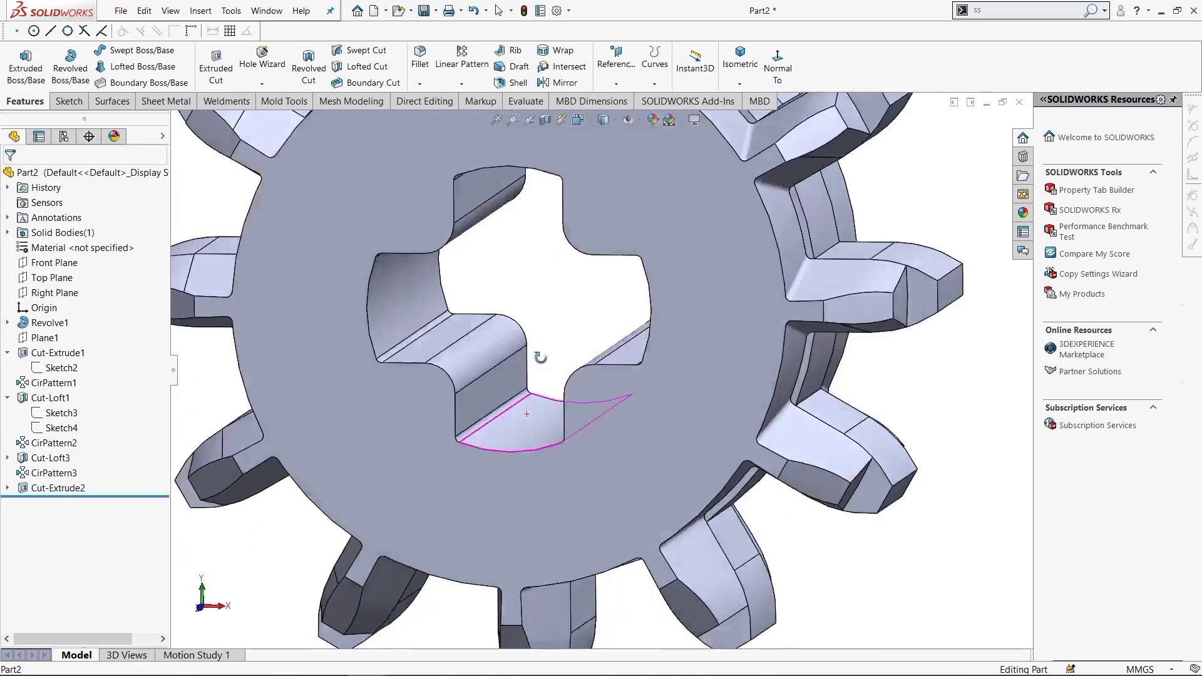
scroll(539, 357, down, 2)
scroll(539, 357, down, 3)
mouse_move(539, 357)
middle_down()
mouse_move(499, 406)
mouse_move(520, 394)
mouse_move(500, 376)
middle_up()
click(419, 59)
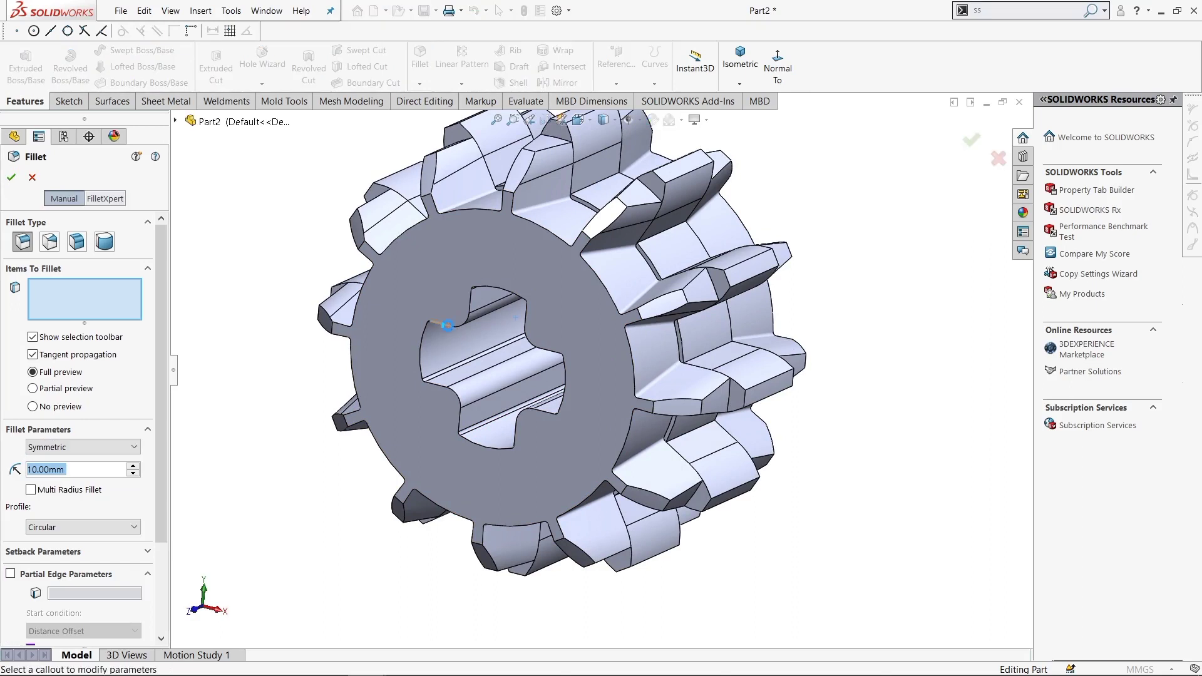
- Fillet the cross-shaped bore edges with a 0.10 mm radius
click(447, 325)
text(00)
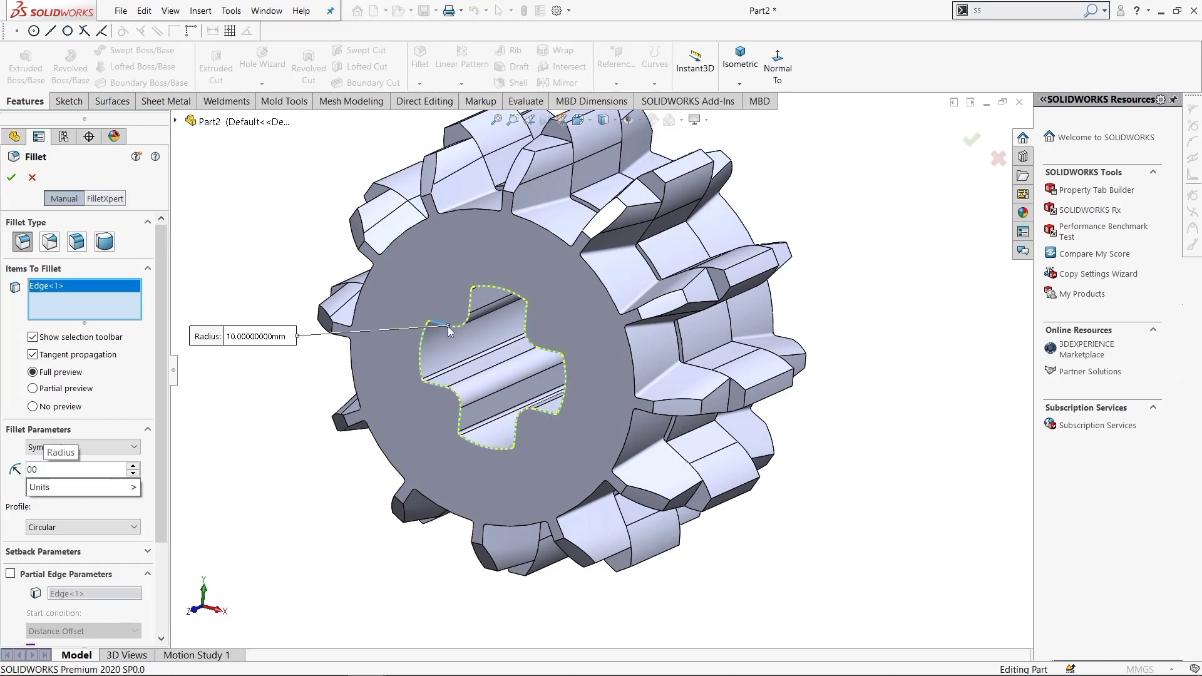
text(.1)
key(Return)
middle_drag(448, 331, 665, 323)
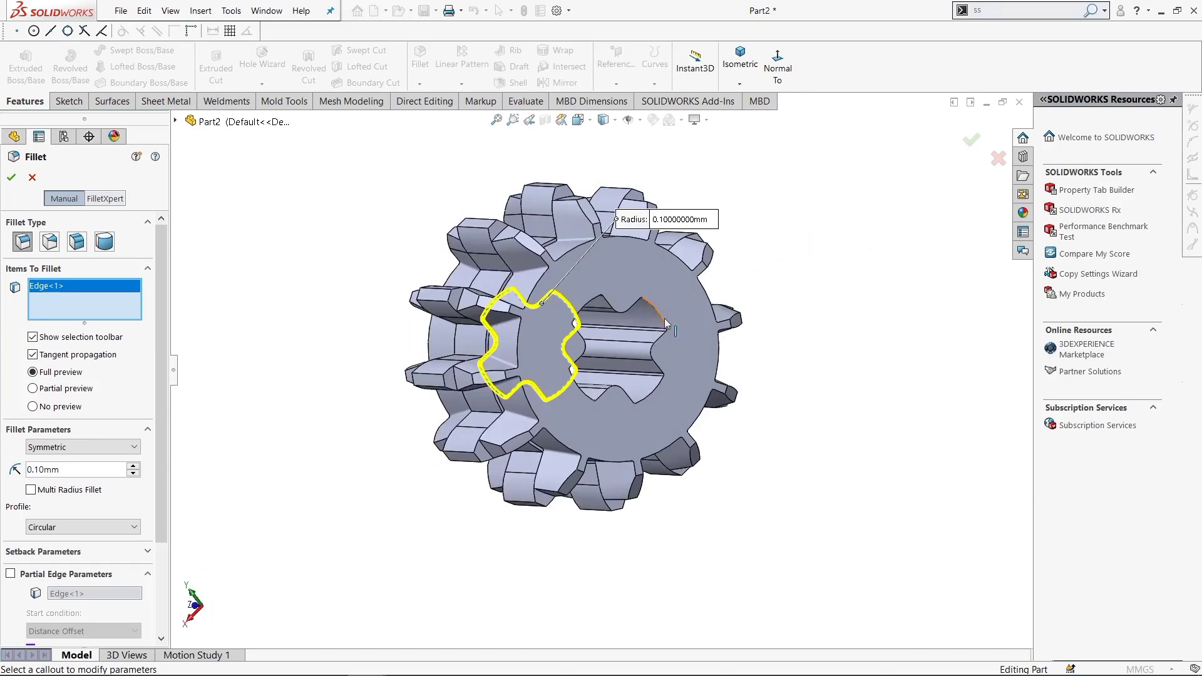
click(665, 323)
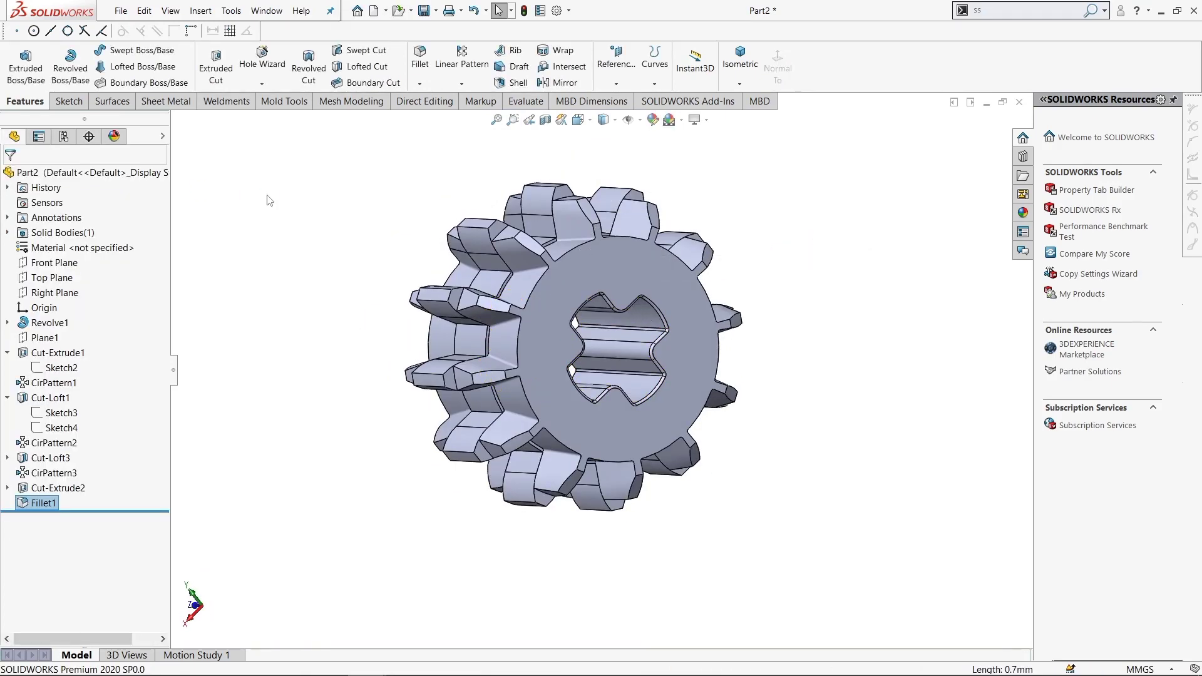
middle_drag(641, 348, 576, 260)
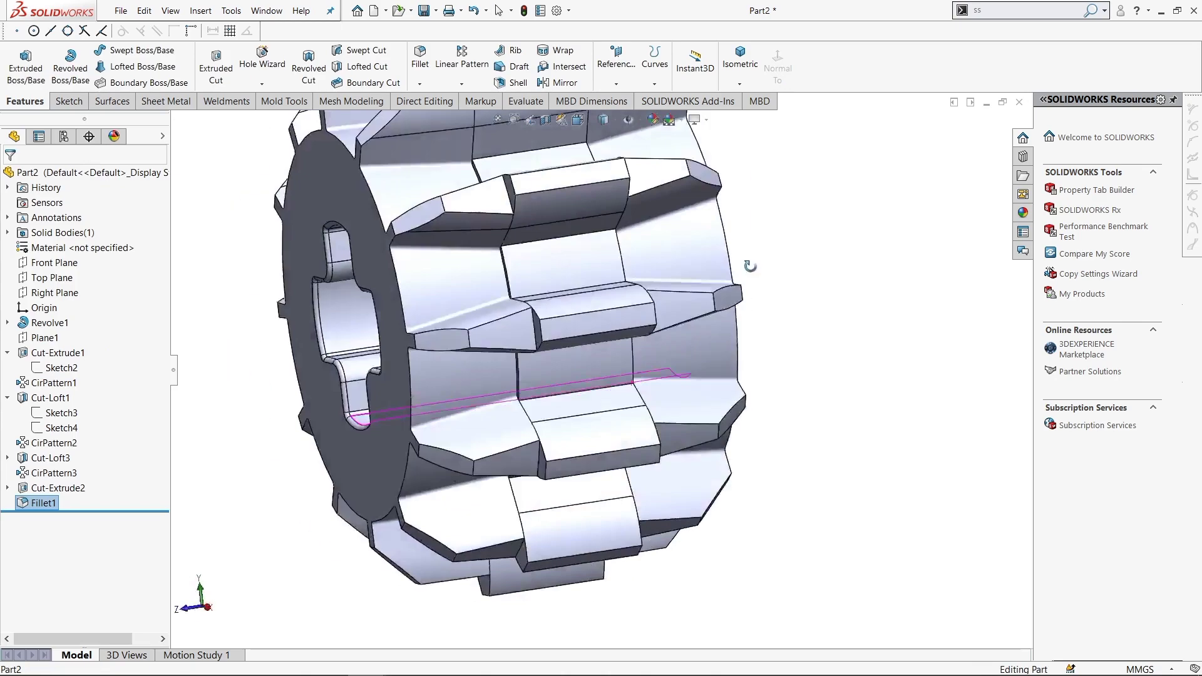
- Begin a 0.10 mm fillet on both gear end faces and a first tooth tip face
click(420, 59)
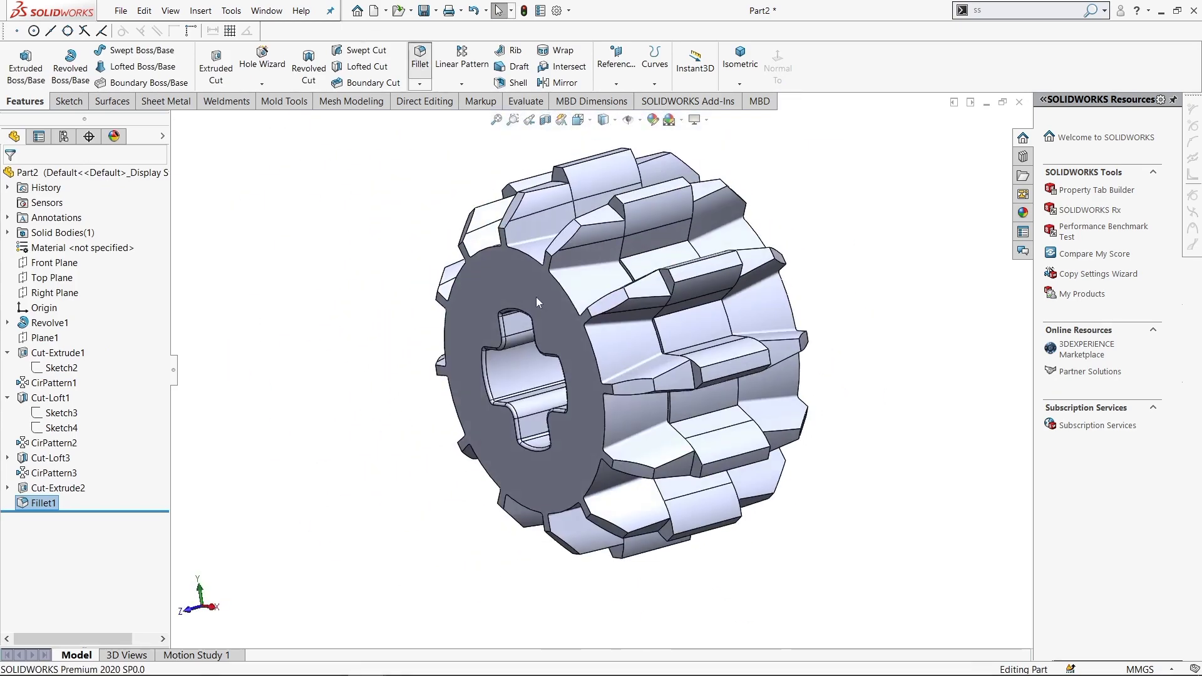
click(506, 272)
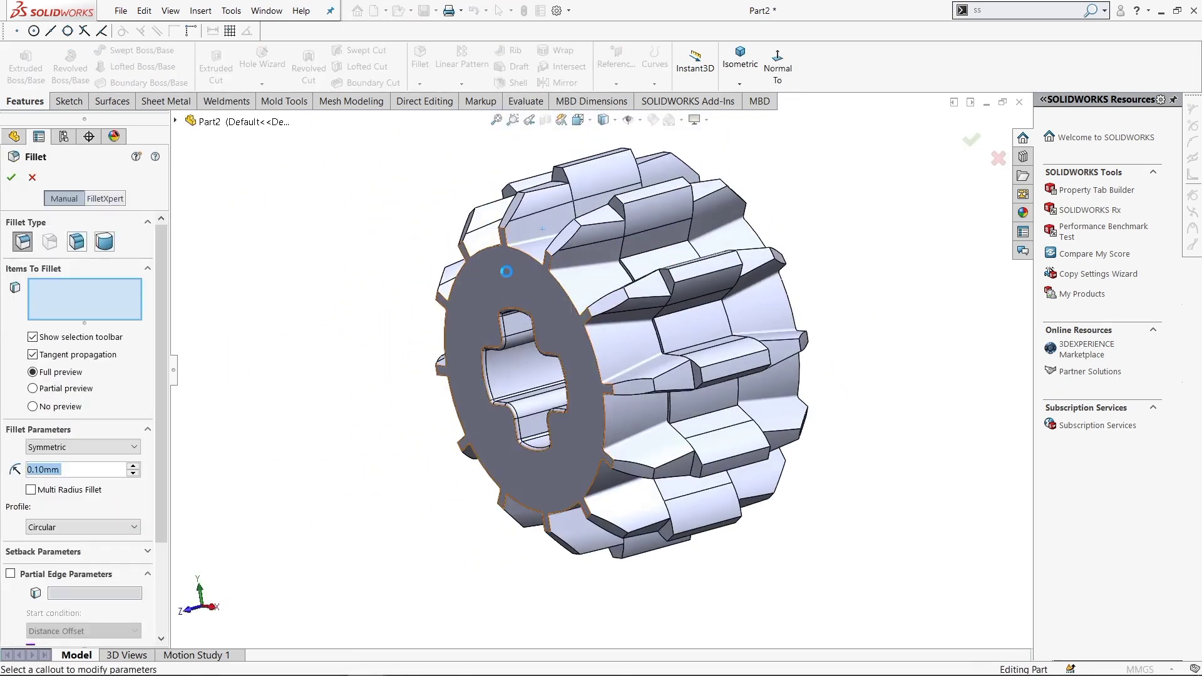
middle_drag(507, 276, 702, 220)
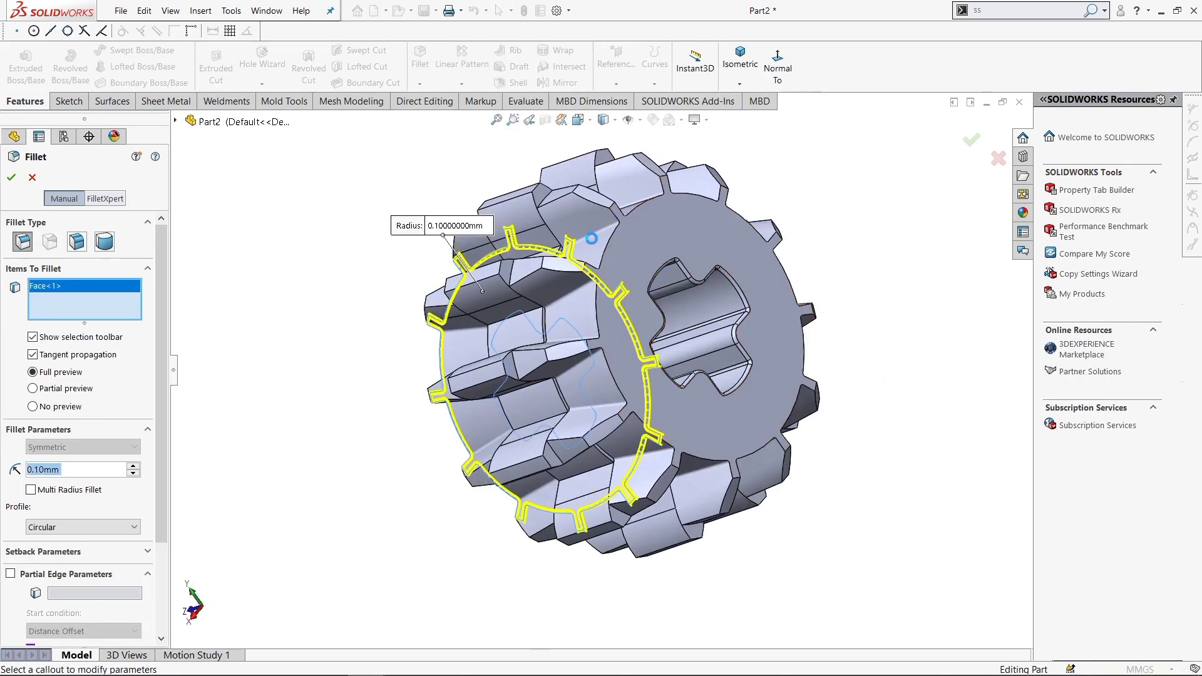
click(605, 207)
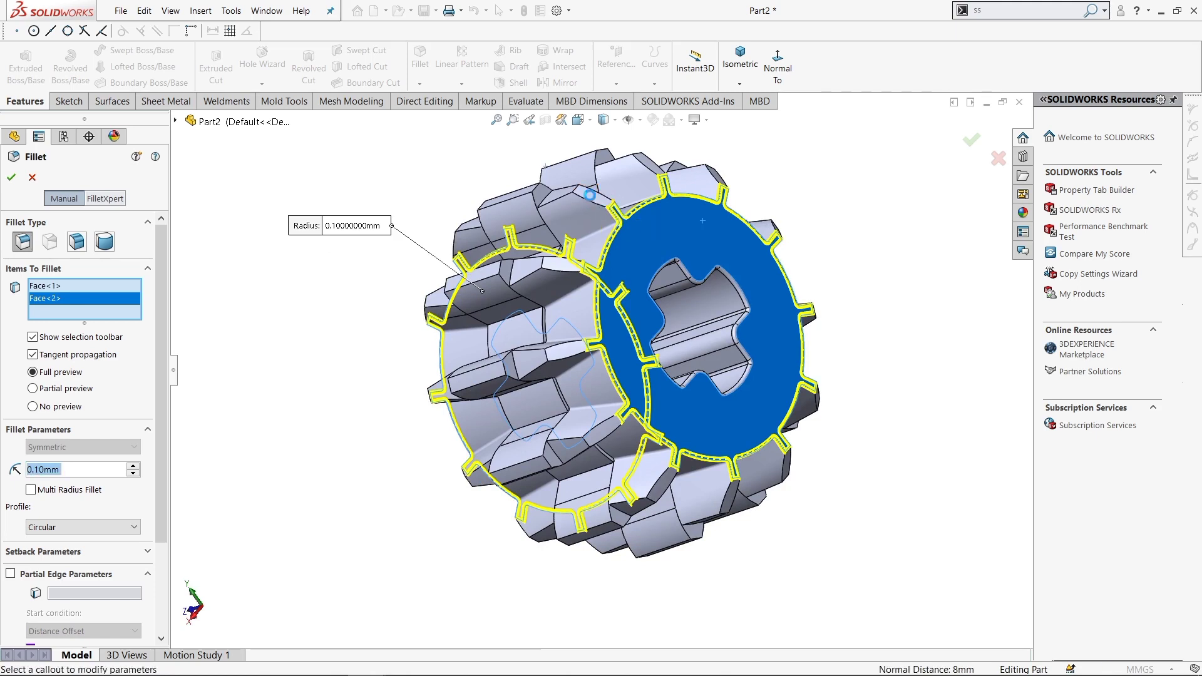
click(591, 199)
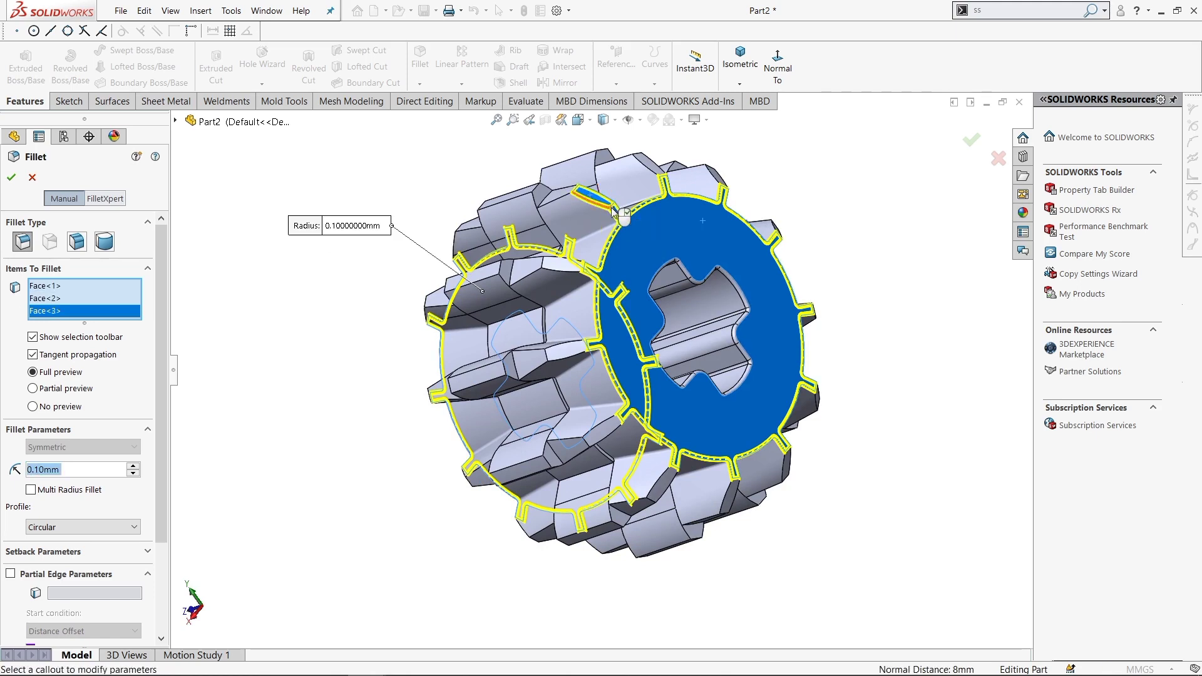
- Add more tooth faces to the fillet, dropping one stray face pick
scroll(519, 307, down, 5)
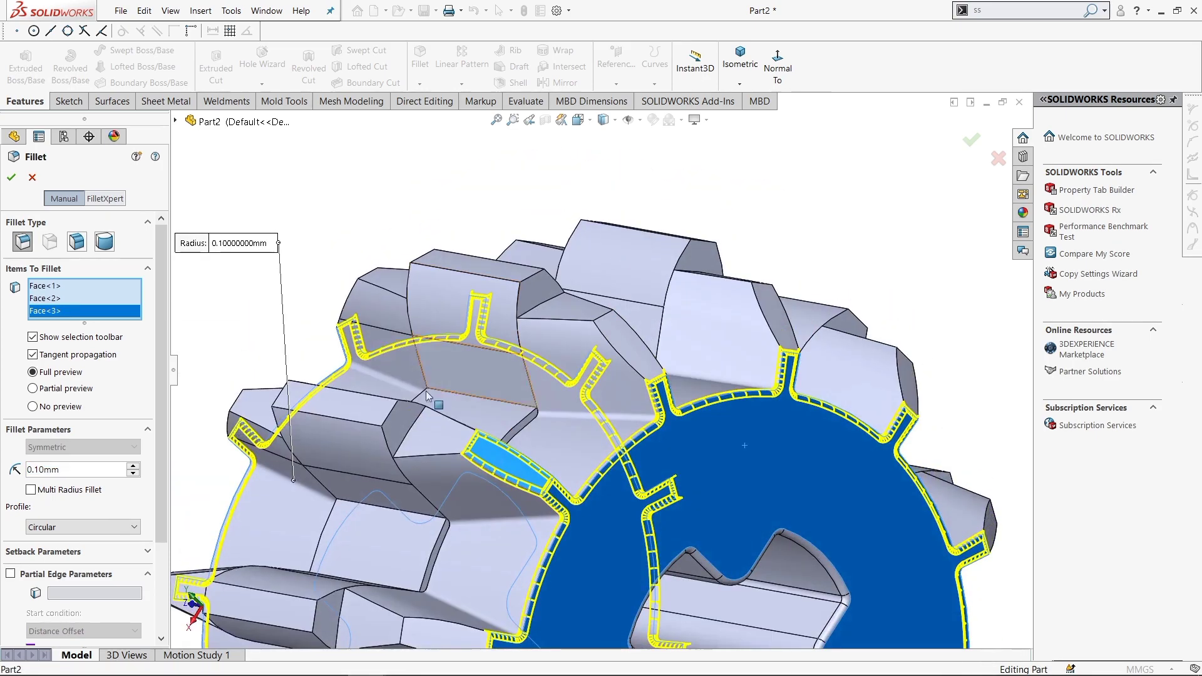
click(425, 435)
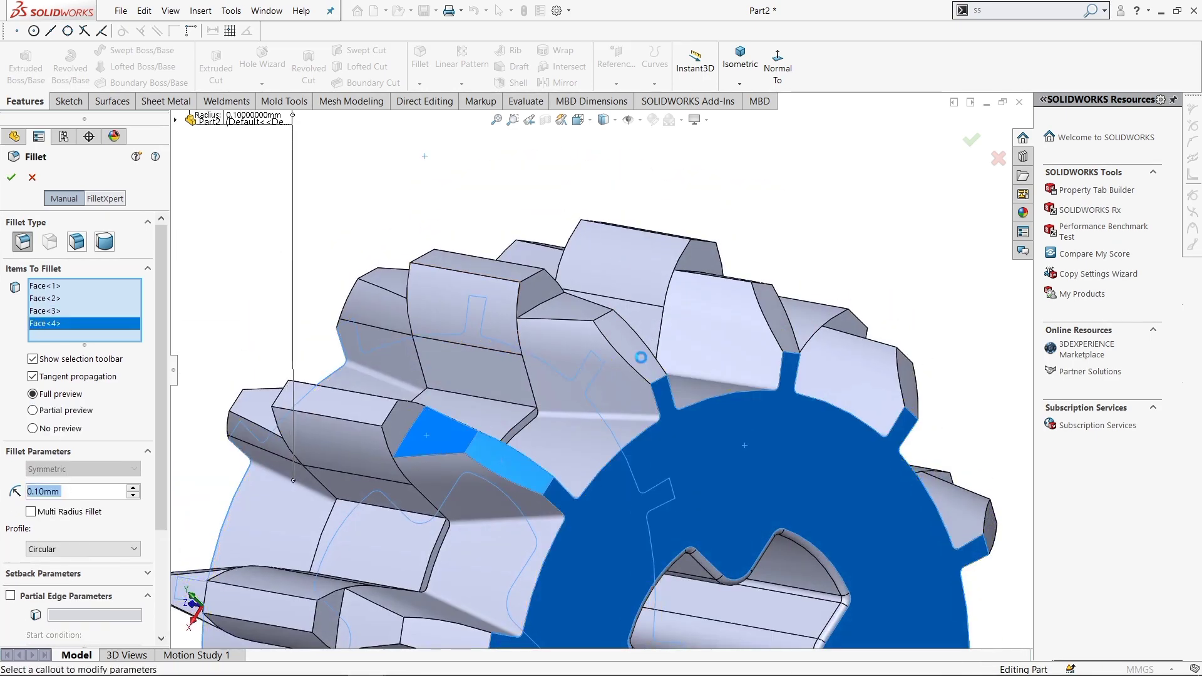
key(Delete)
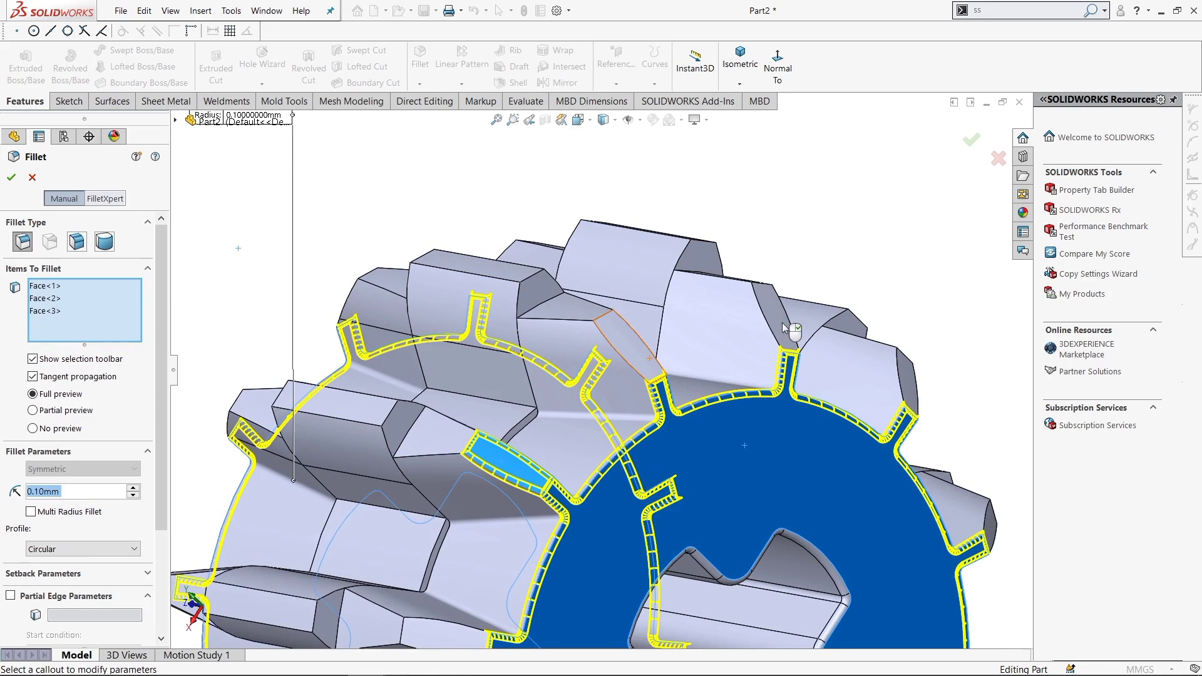
click(784, 326)
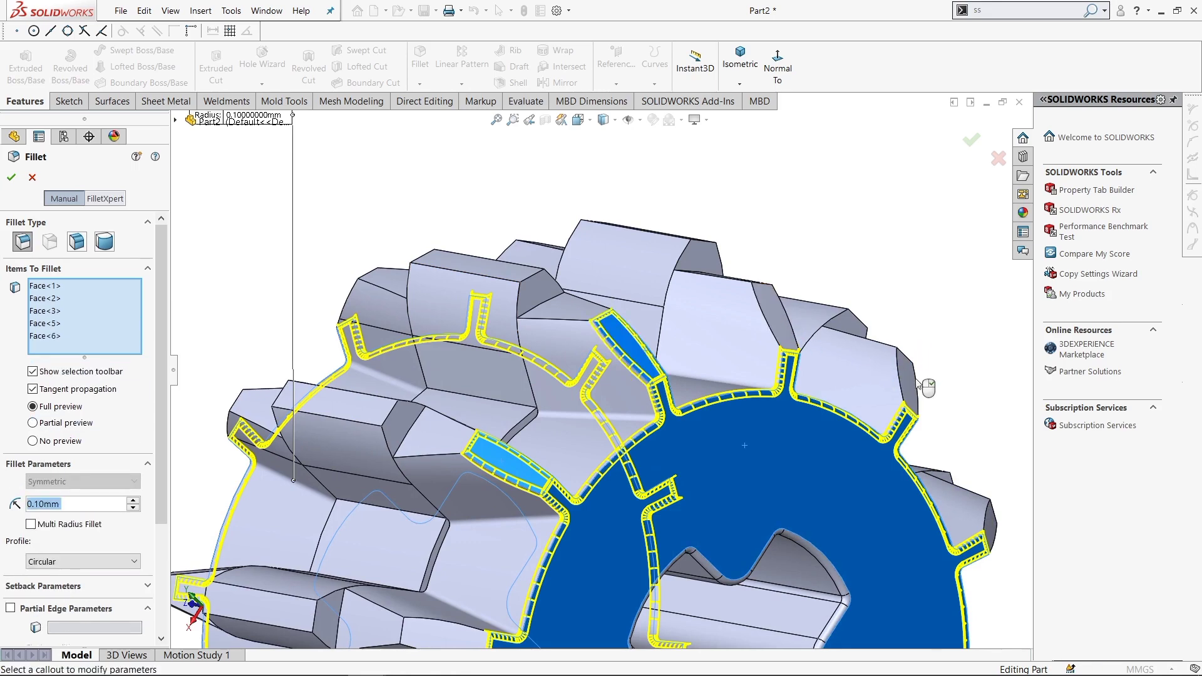
scroll(928, 388, up, 5)
scroll(507, 304, down, 8)
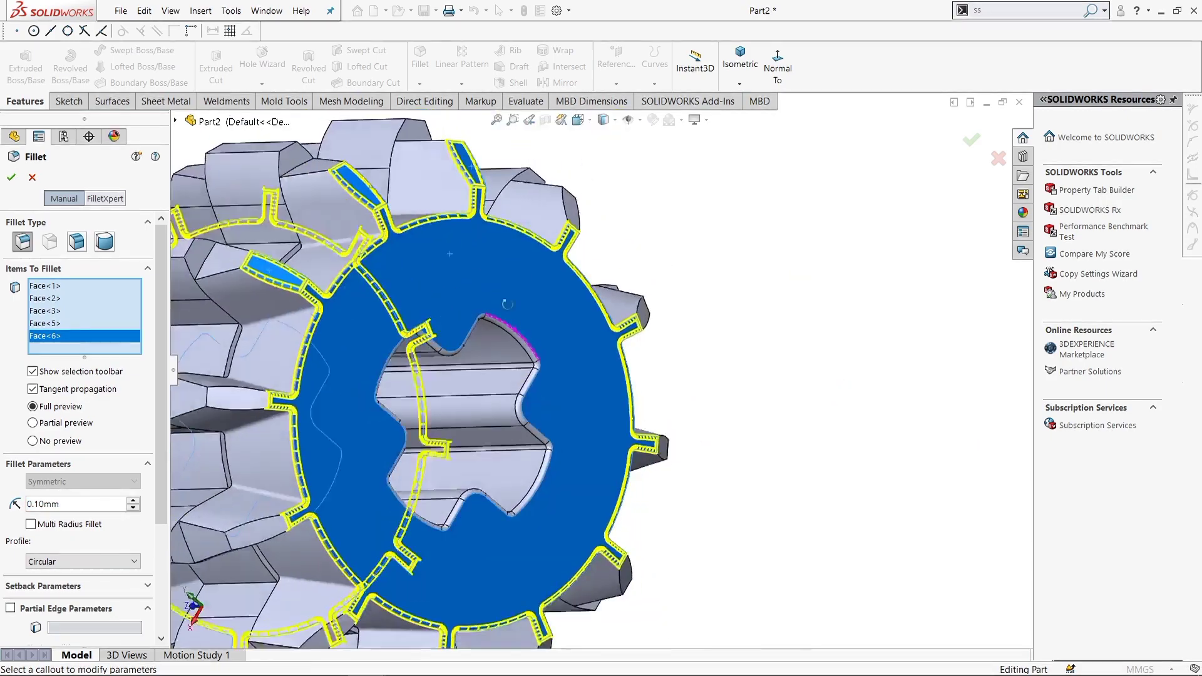
middle_drag(507, 304, 607, 163)
middle_drag(610, 238, 672, 380)
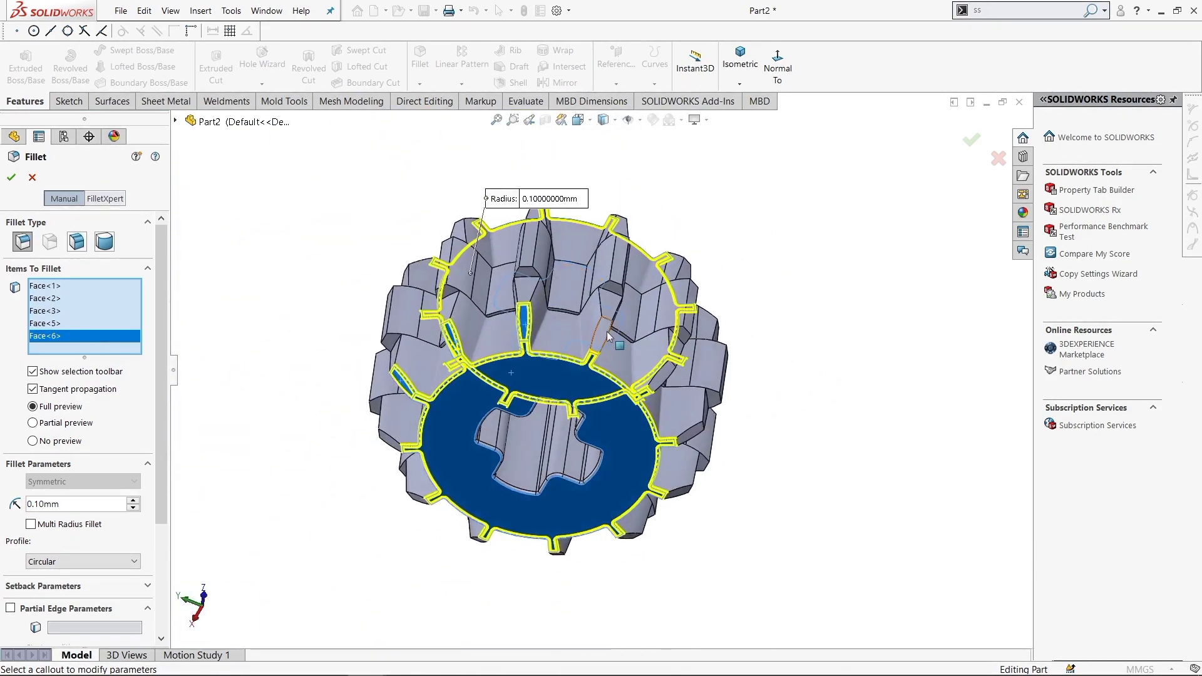
click(671, 380)
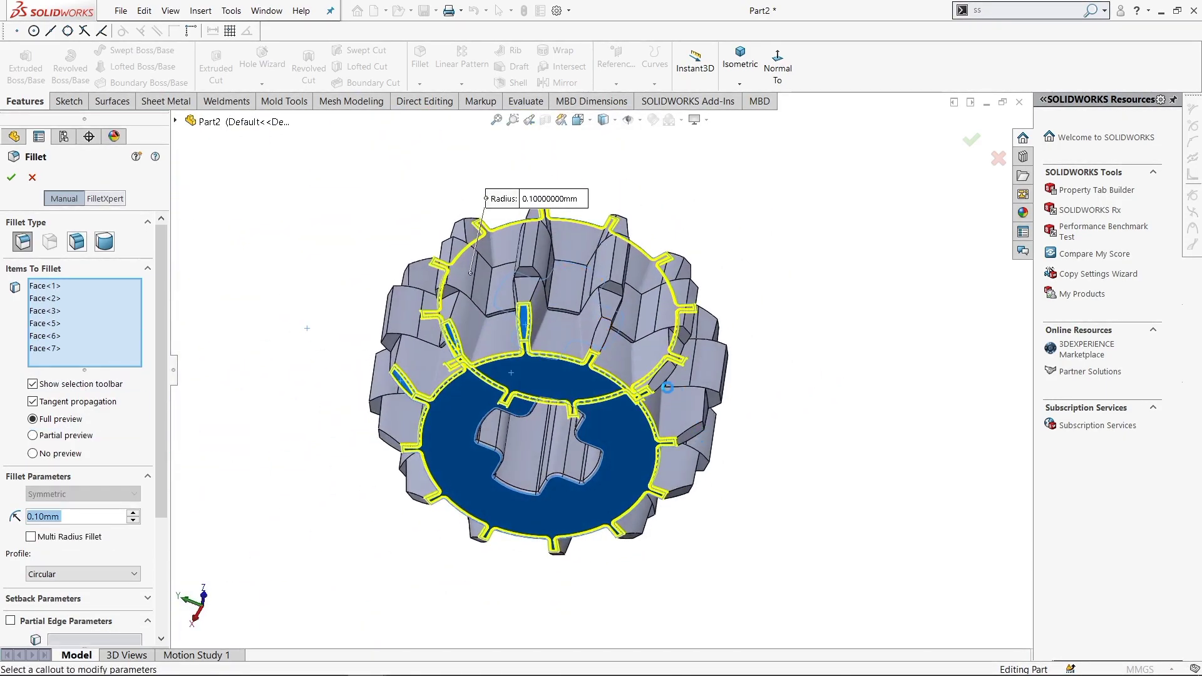
- Add further tooth faces around the gear to the fillet selection
scroll(671, 382, down, 2)
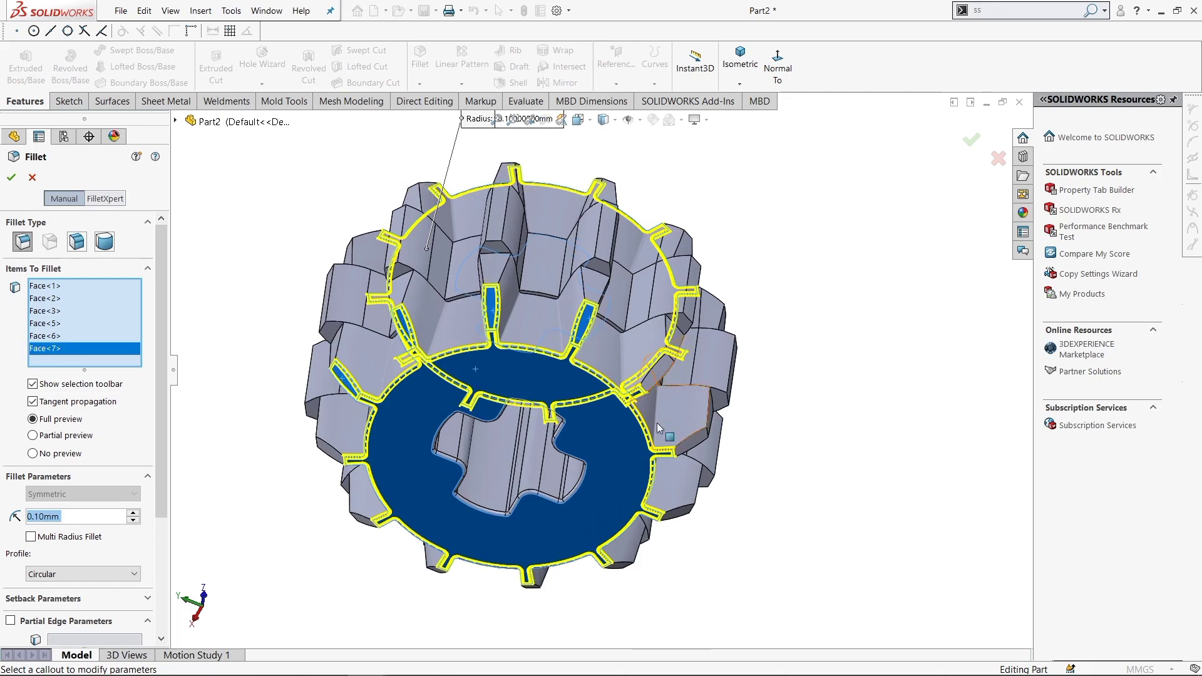
middle_drag(656, 422, 625, 265)
click(625, 266)
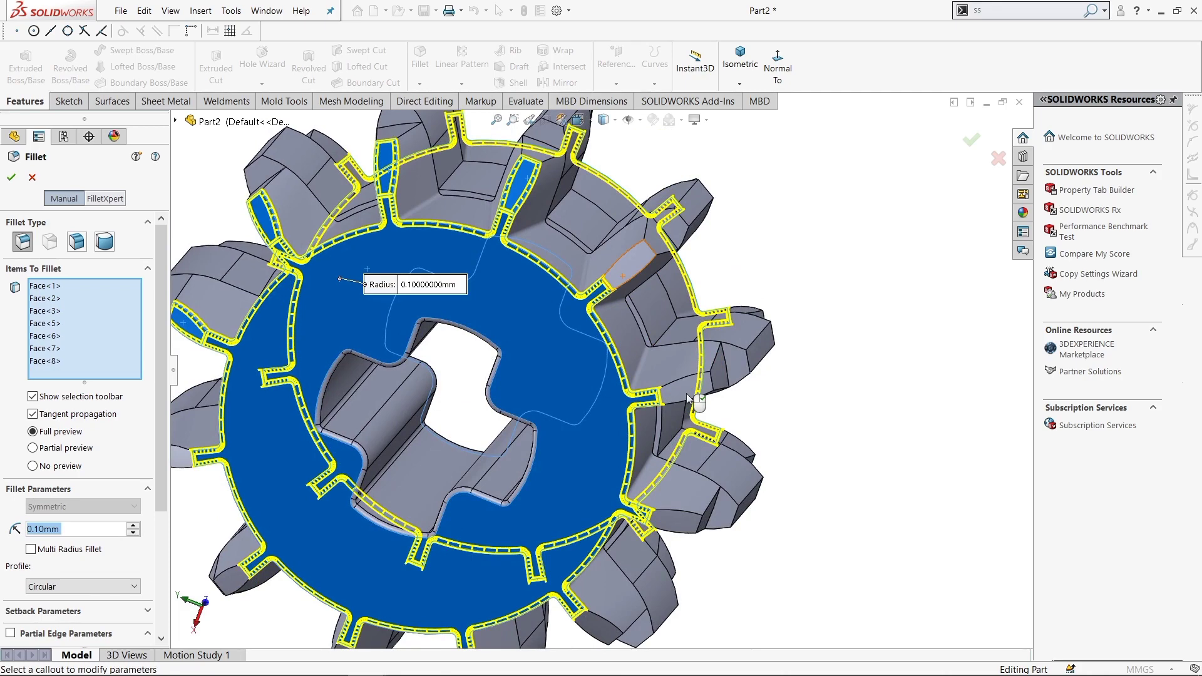
click(673, 392)
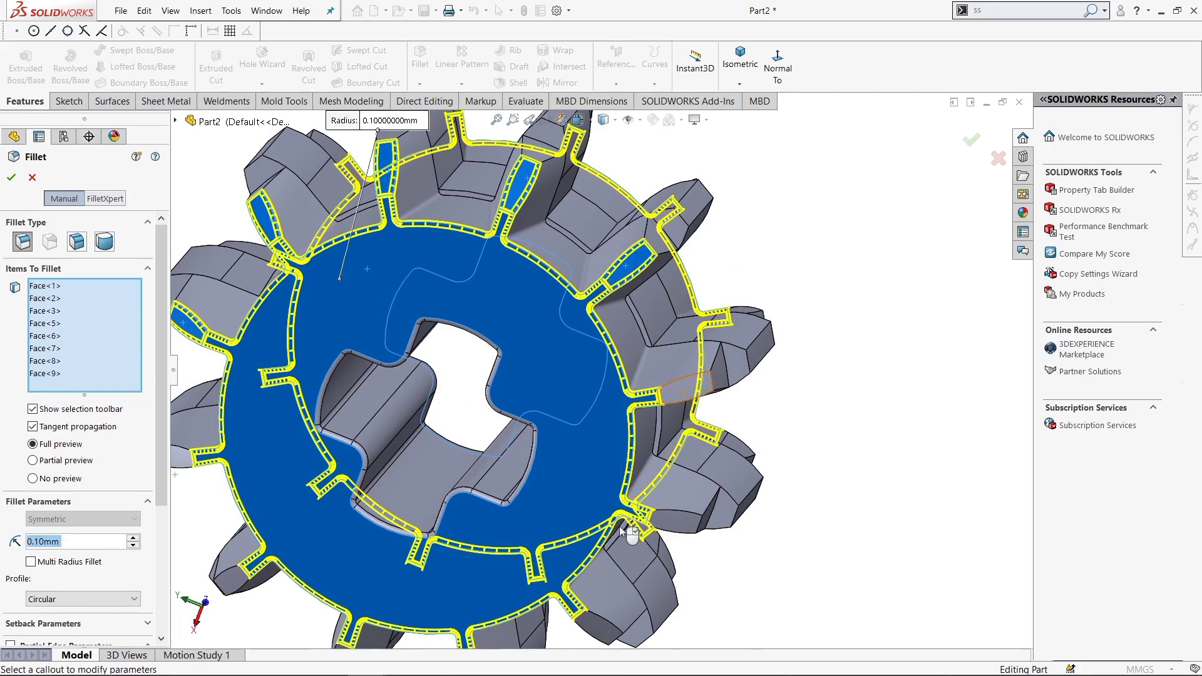
scroll(619, 525, down, 2)
click(588, 586)
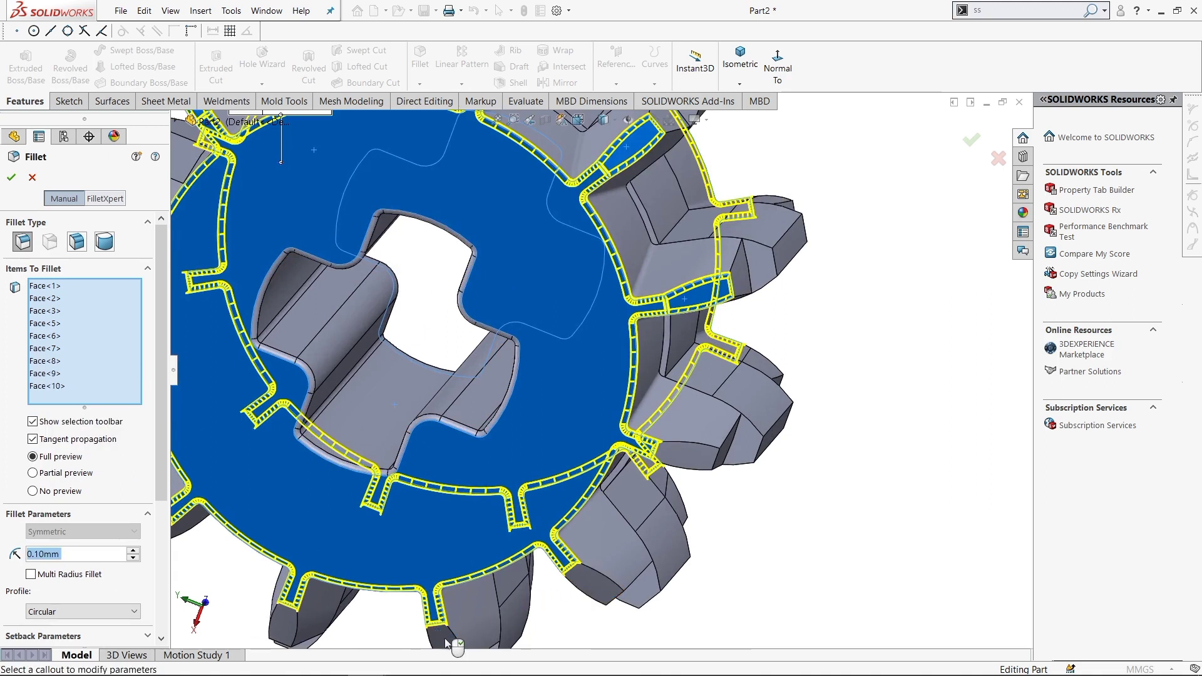
click(587, 581)
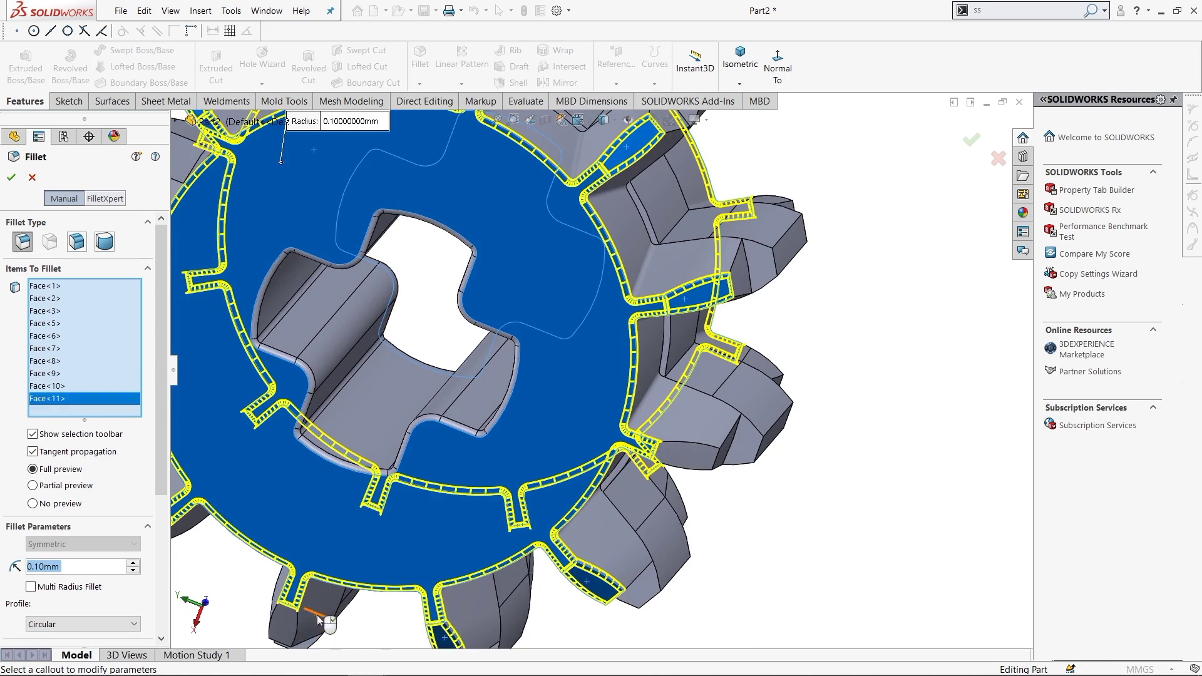
scroll(309, 617, up, 3)
scroll(476, 429, down, 3)
click(477, 430)
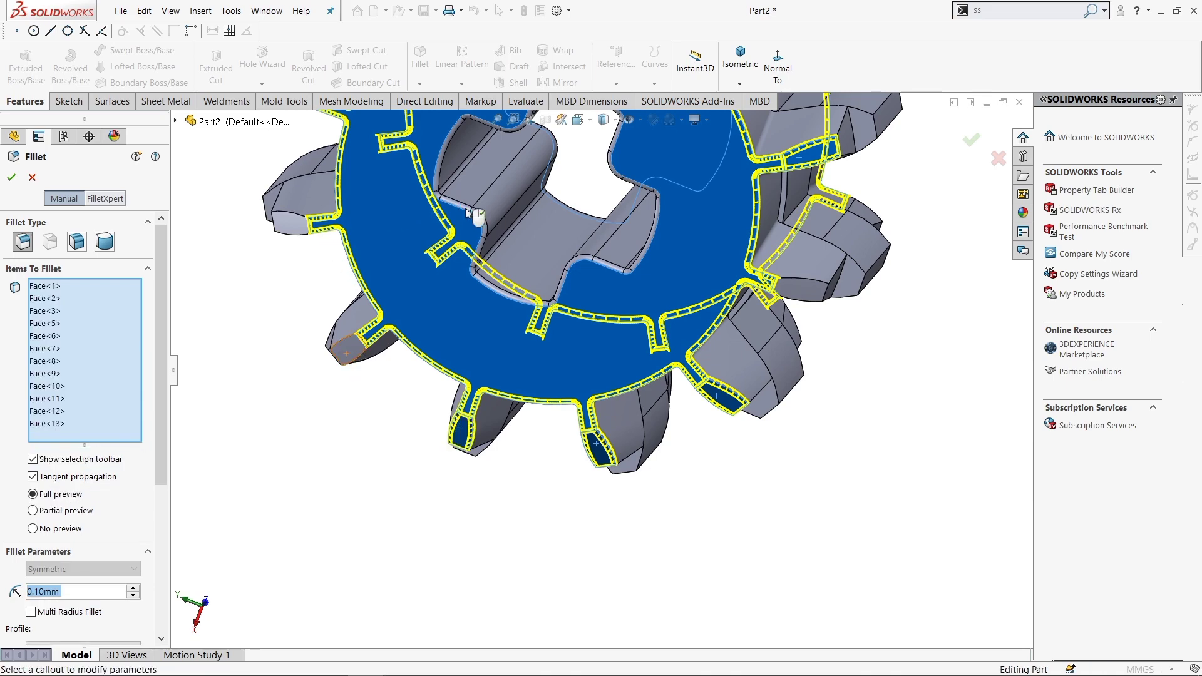
- Swap a stray edge pick for the last tooth face and confirm Fillet2 at 0.10 mm
click(357, 317)
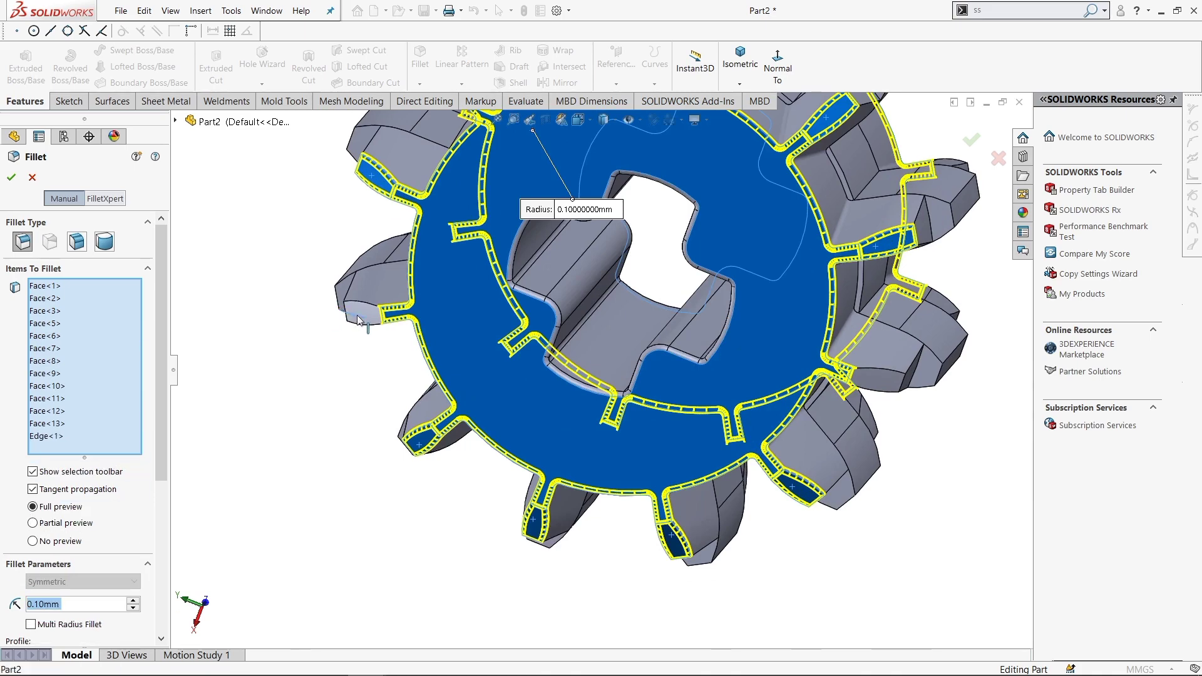
click(362, 318)
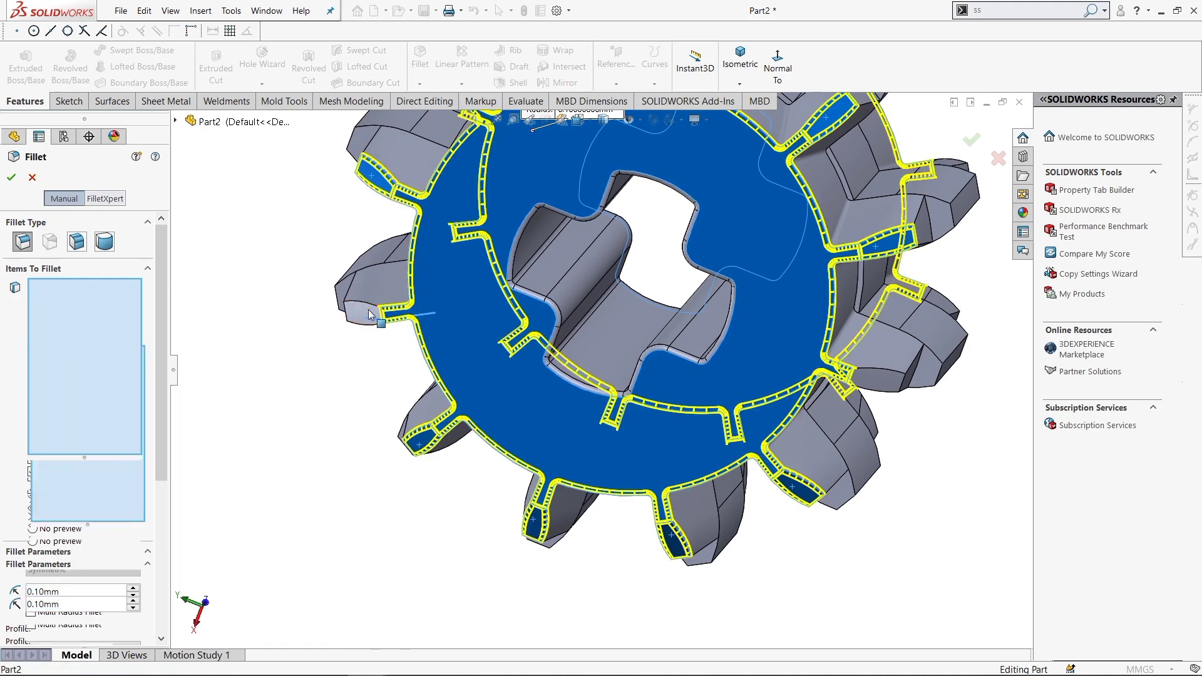
click(368, 310)
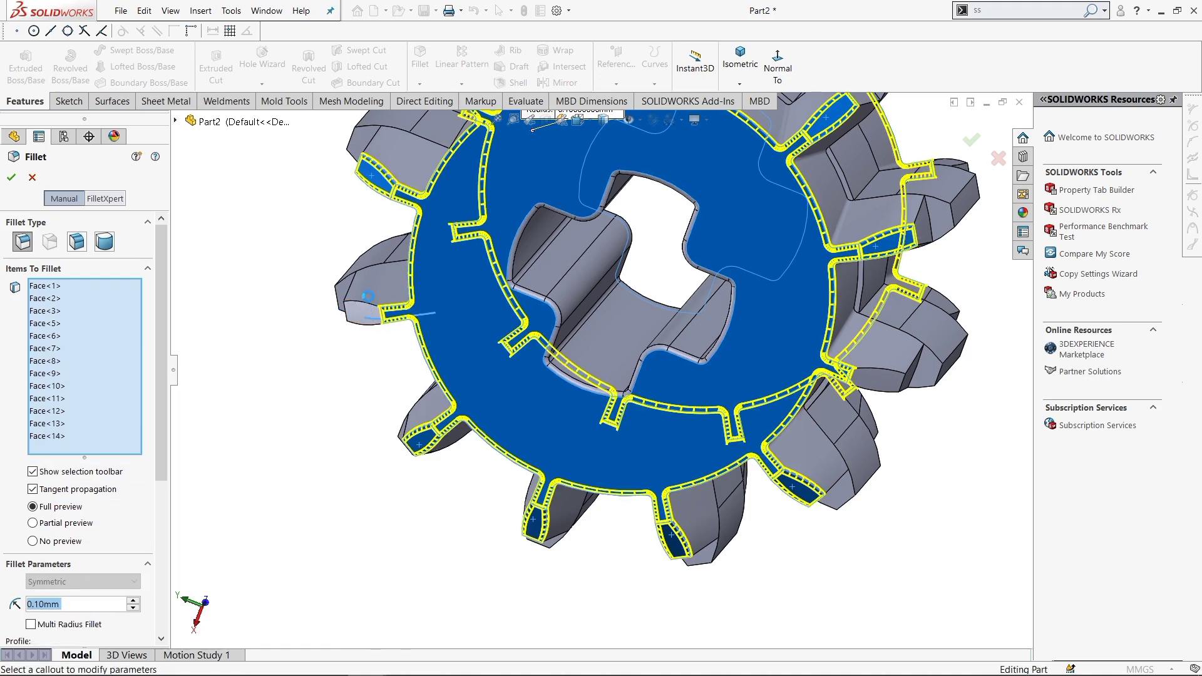
click(10, 179)
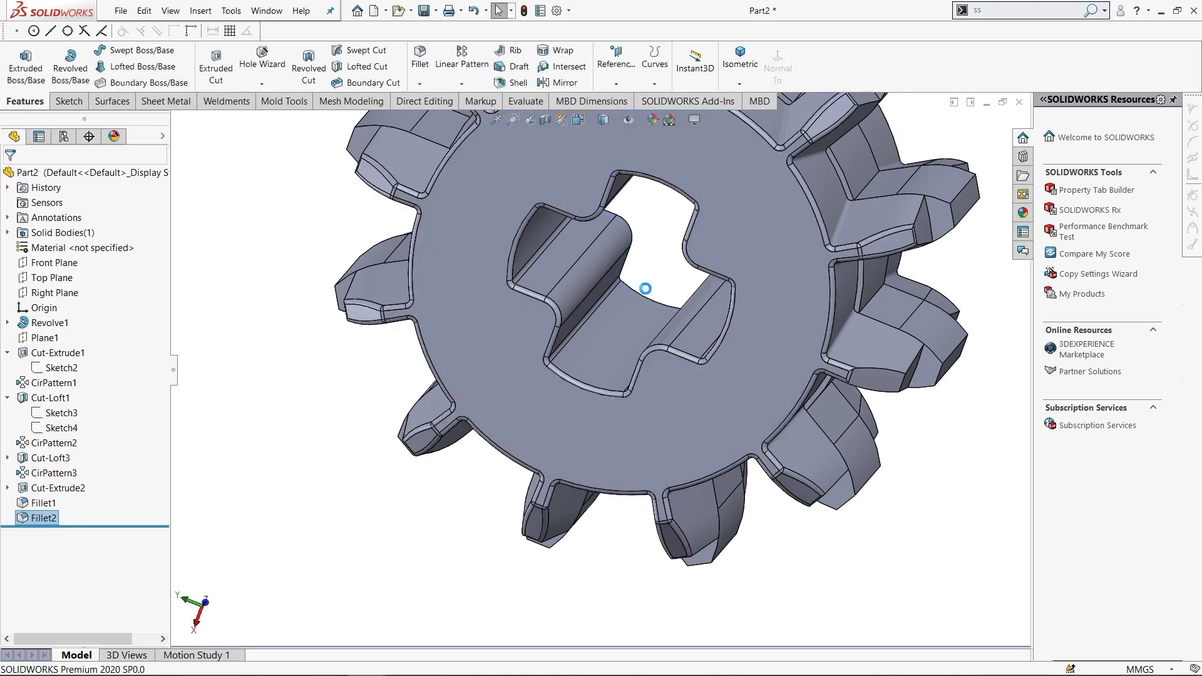
- Start another fillet, pick a tooth edge, then clear that selection
mouse_move(619, 287)
middle_down()
mouse_move(681, 330)
mouse_move(633, 354)
mouse_move(720, 346)
mouse_move(597, 248)
middle_up()
click(419, 63)
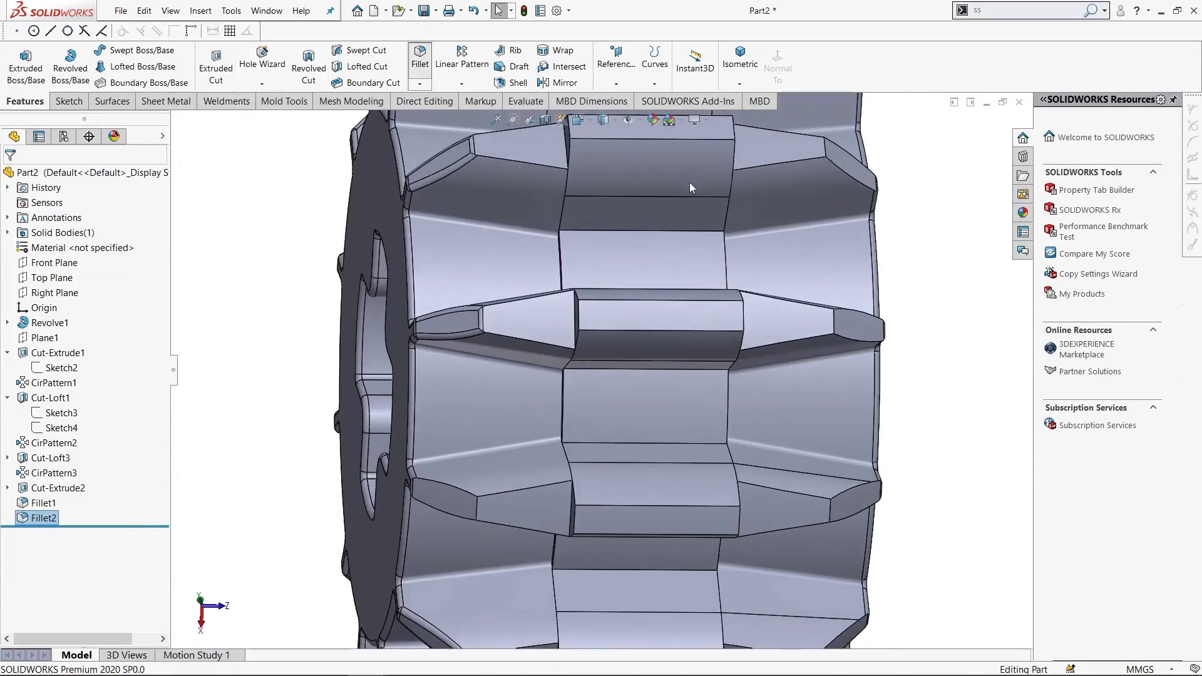
middle_drag(679, 204, 667, 199)
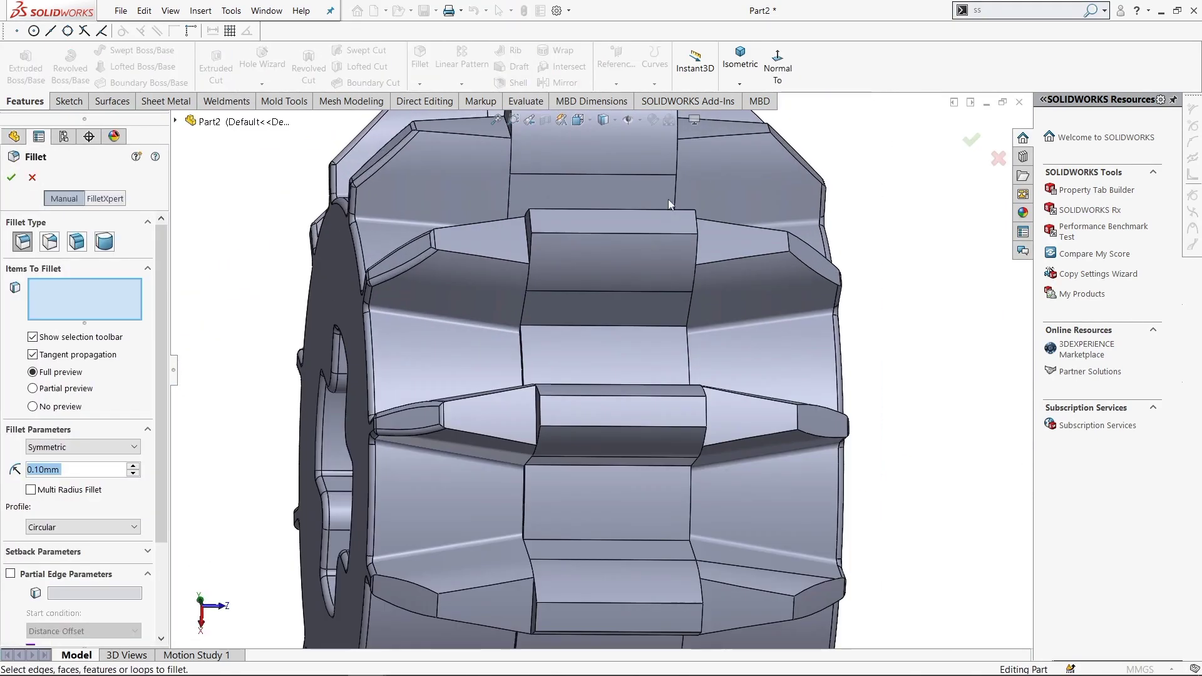
click(626, 234)
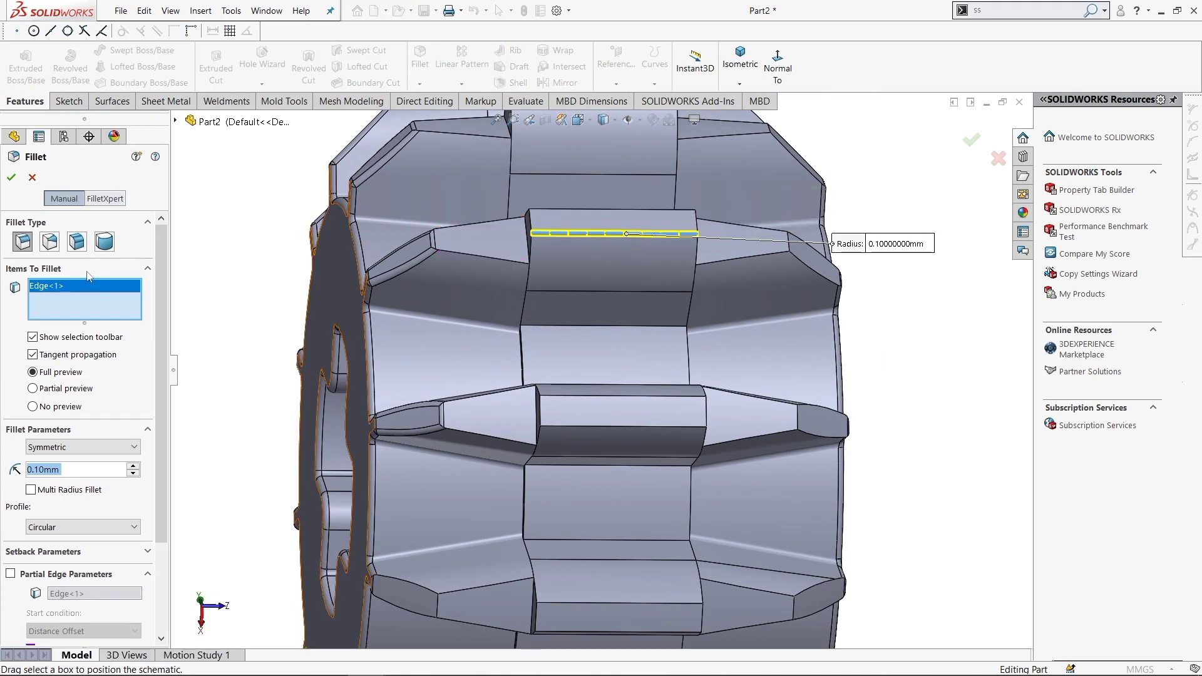
right_click(84, 286)
click(112, 291)
- Try the selection toolbar to pick every edge between the teeth and the body
click(465, 226)
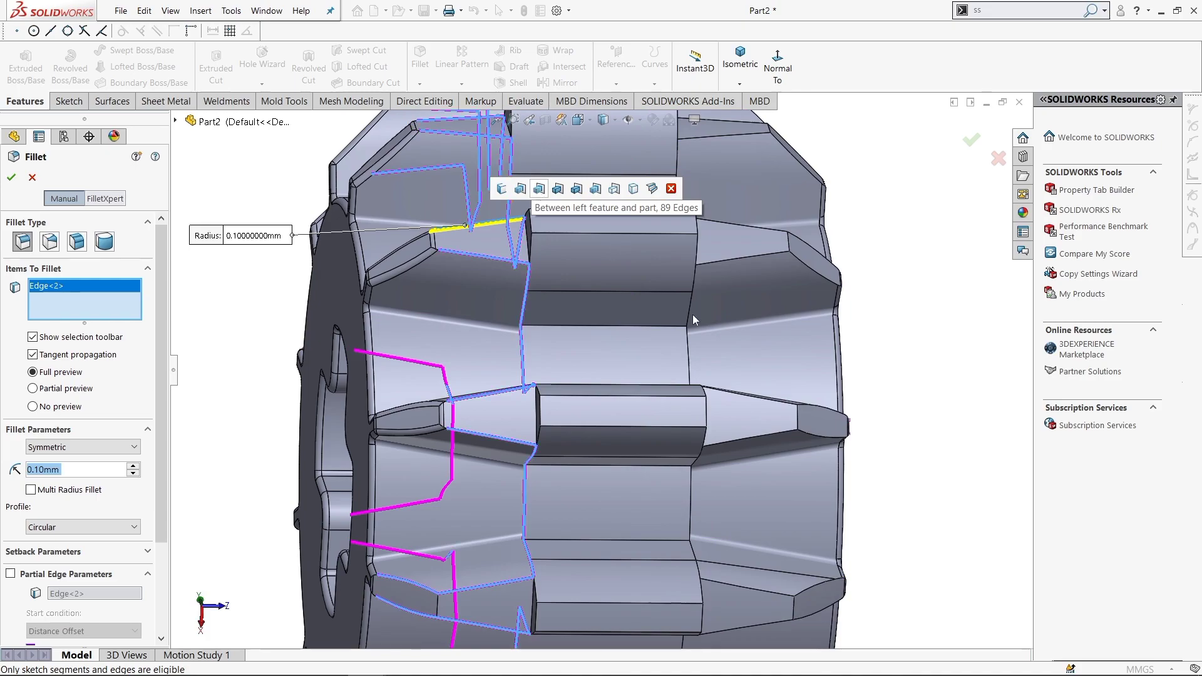
click(537, 189)
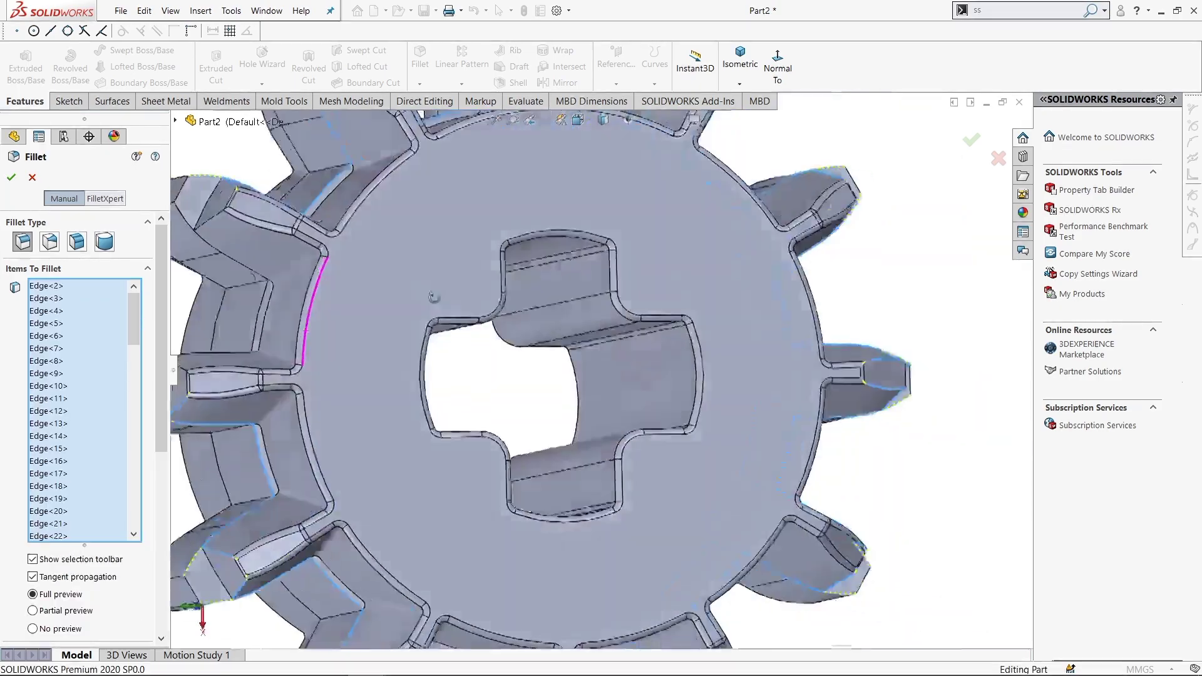
middle_drag(303, 330, 351, 394)
scroll(504, 274, down, 5)
scroll(504, 274, up, 3)
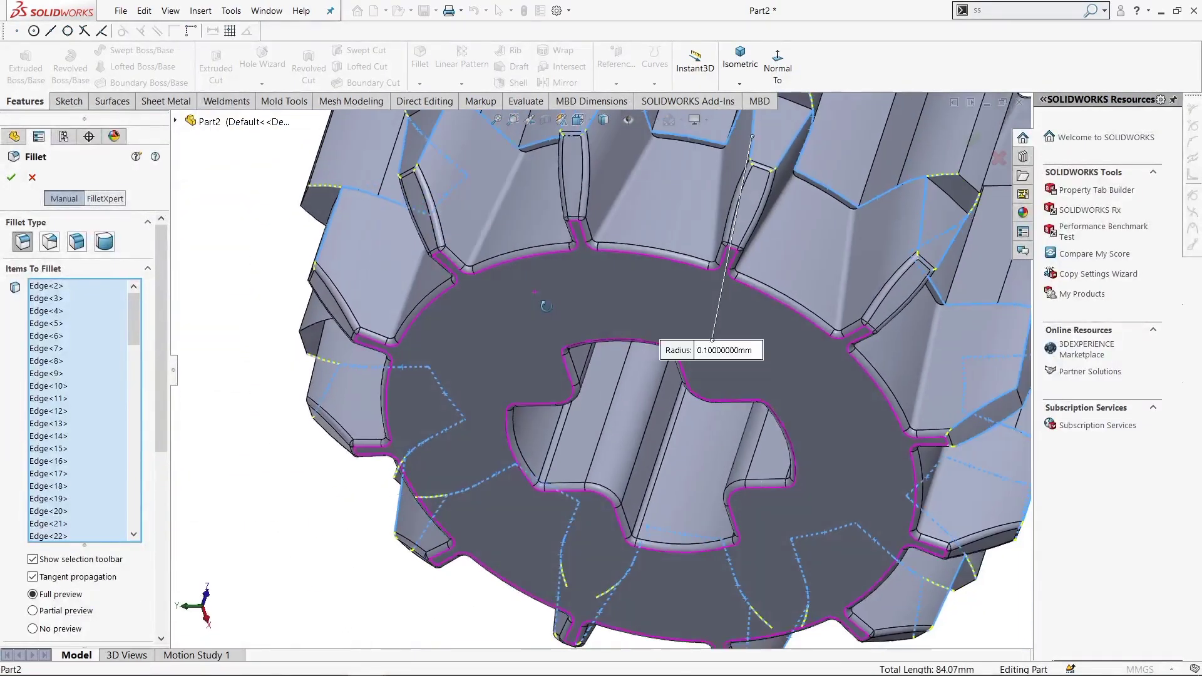
middle_drag(503, 274, 640, 242)
scroll(533, 227, down, 5)
mouse_move(533, 227)
middle_down()
mouse_move(546, 261)
mouse_move(449, 257)
middle_up()
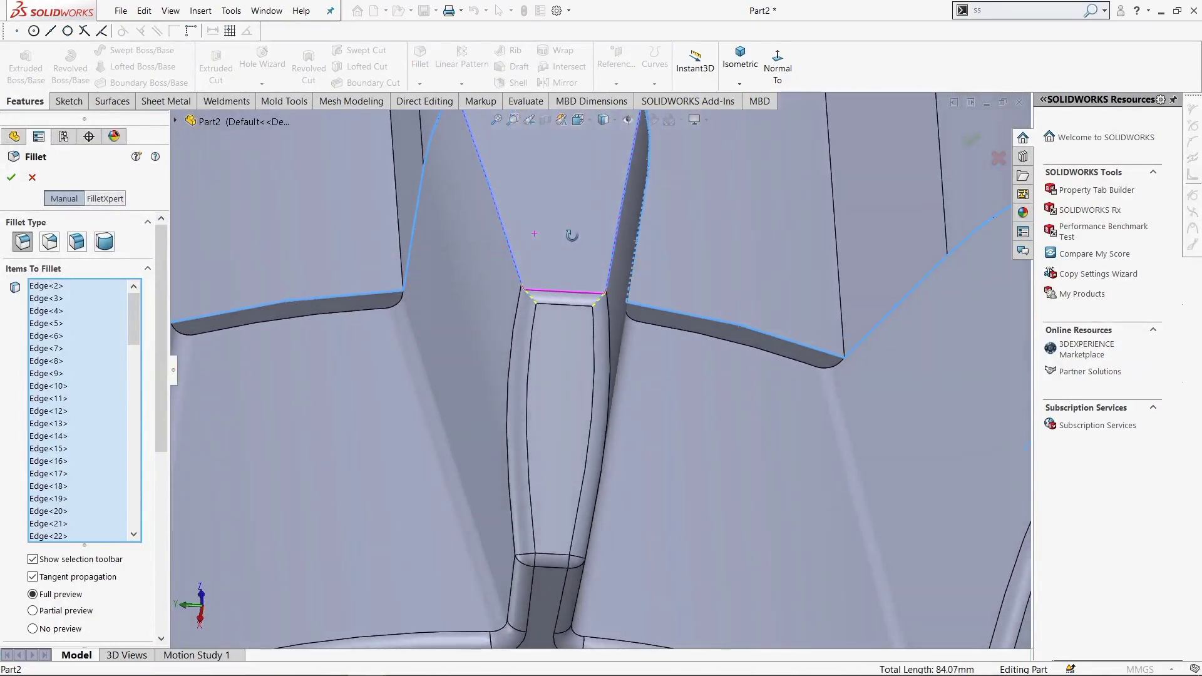
- Adjust the tooth-tip edges in the selection, then clear all fillet items
click(358, 293)
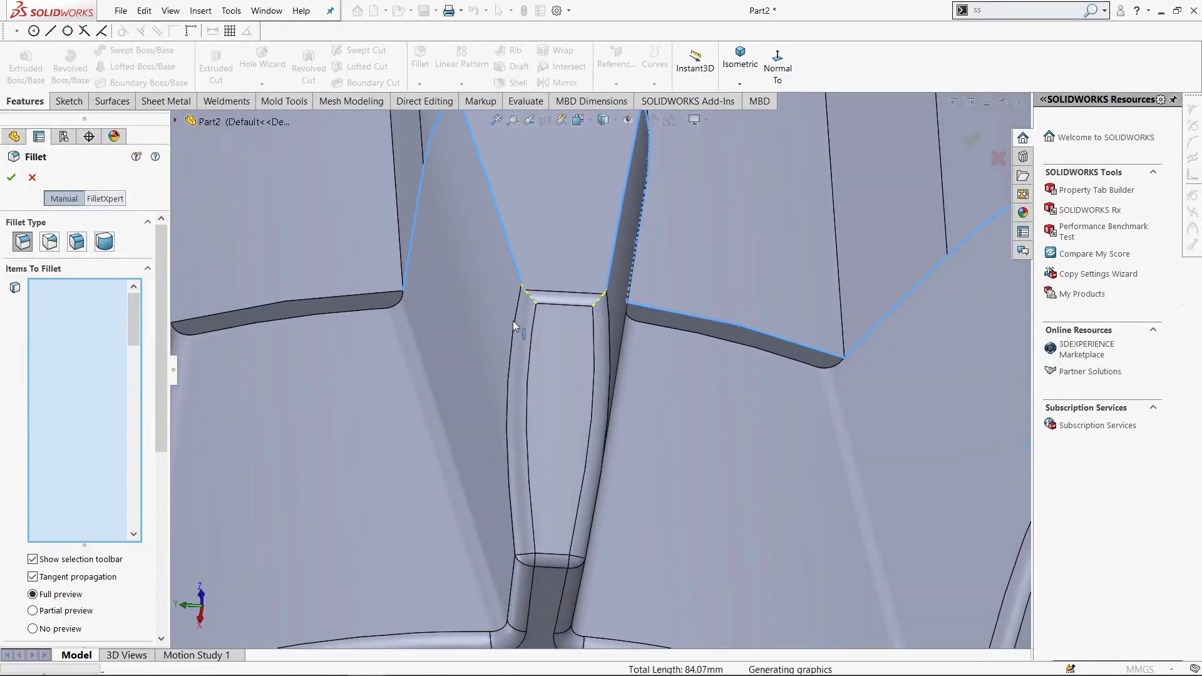
scroll(512, 321, up, 3)
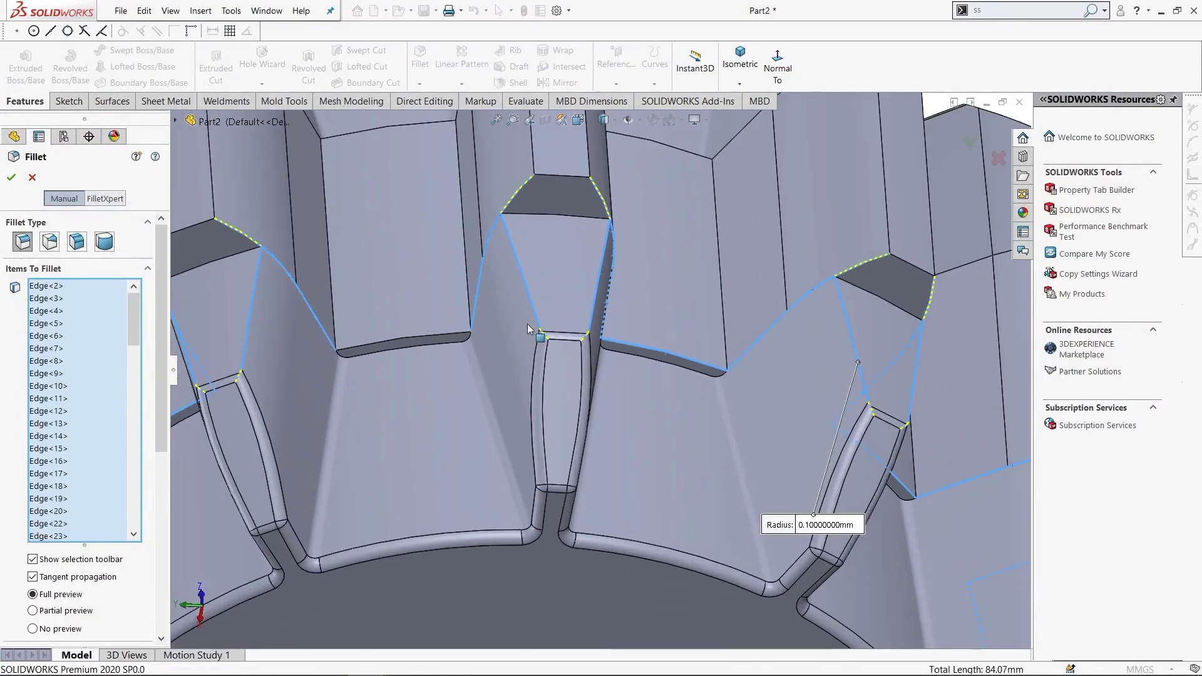
click(474, 294)
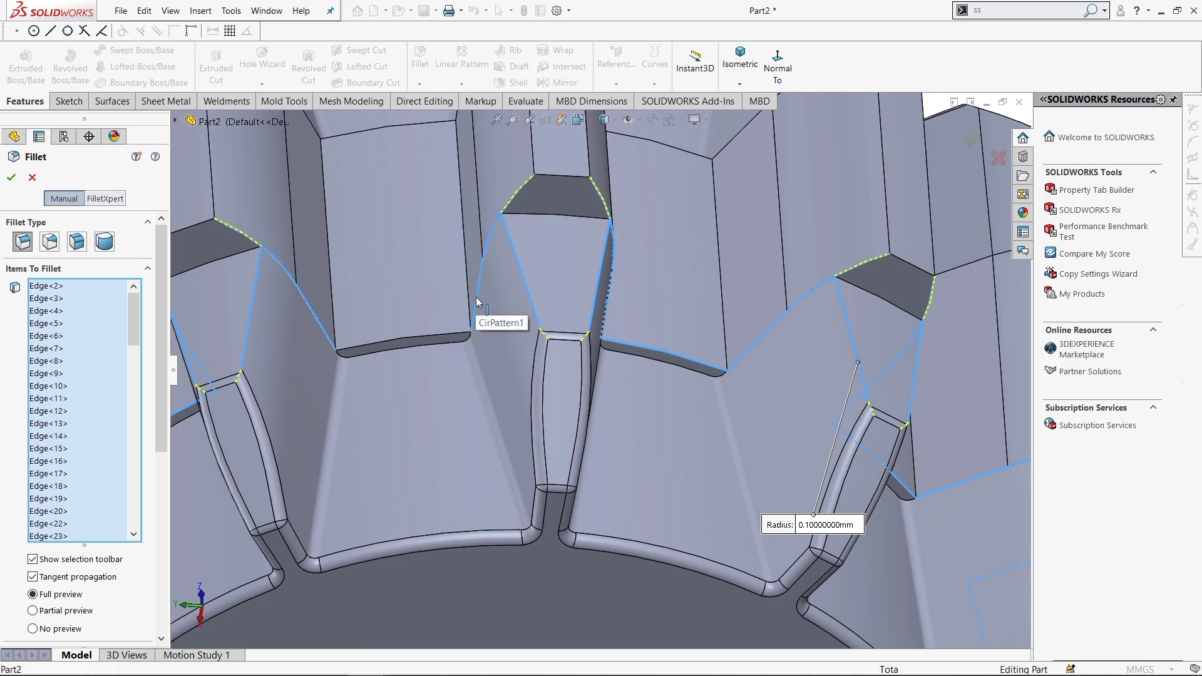
click(488, 238)
scroll(632, 304, up, 3)
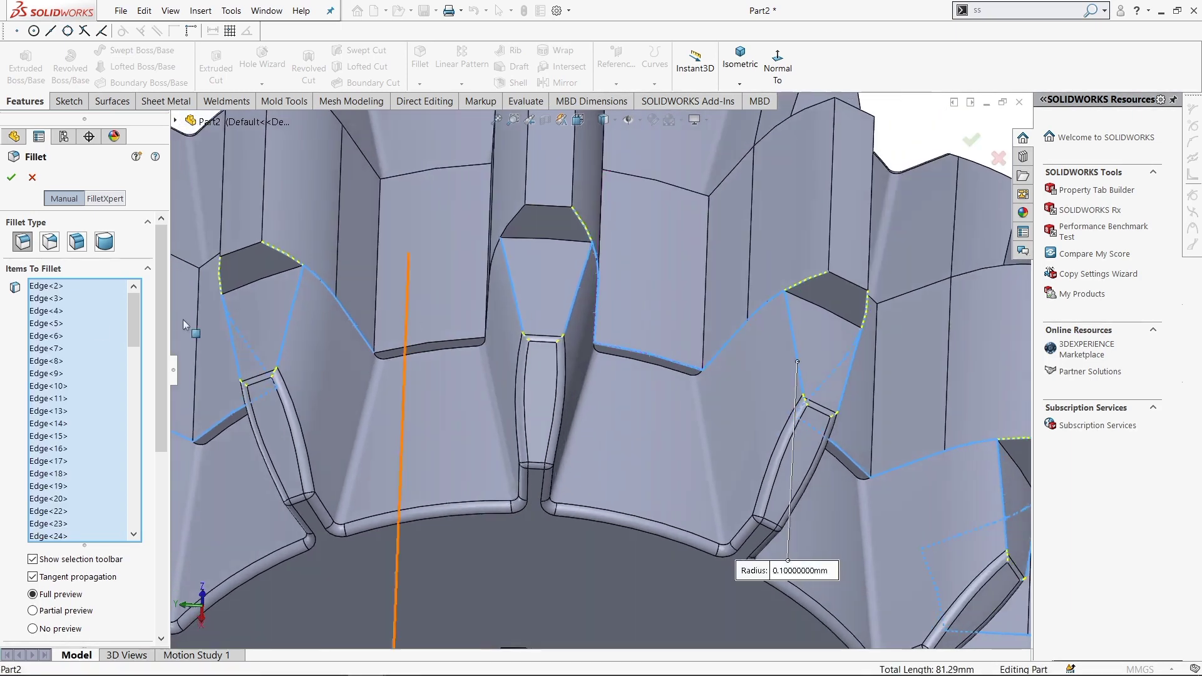
right_click(100, 319)
click(125, 354)
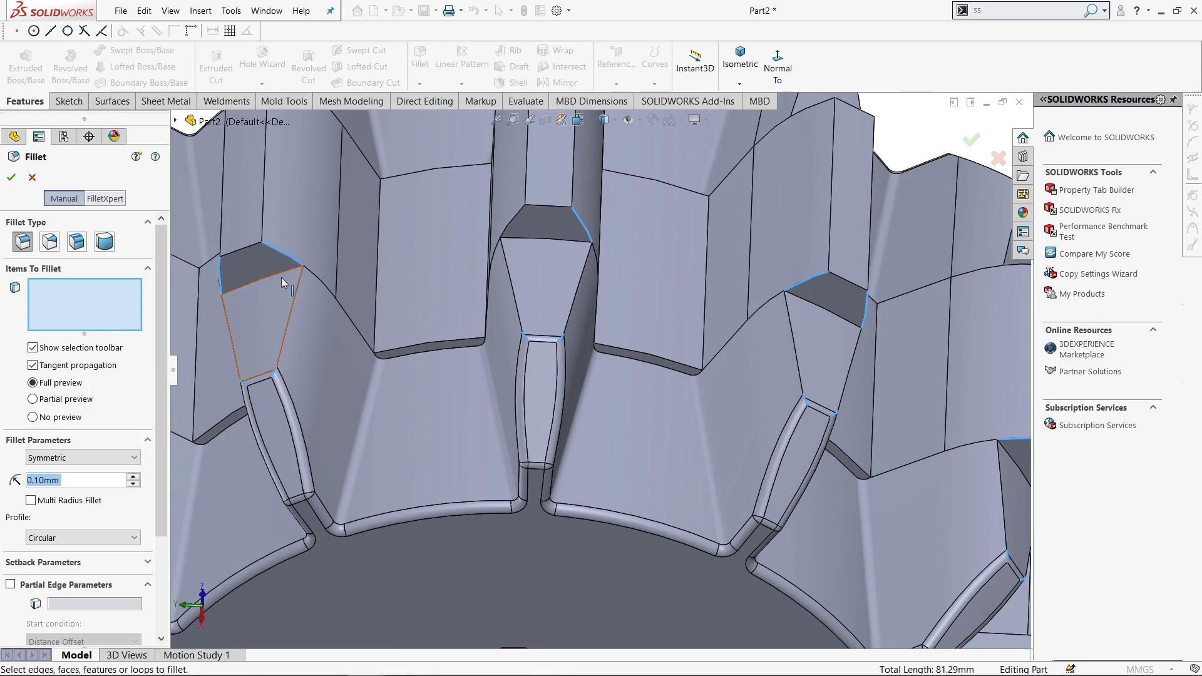
- Pick a tooth's two flank edges plus the first tooth end faces
click(79, 292)
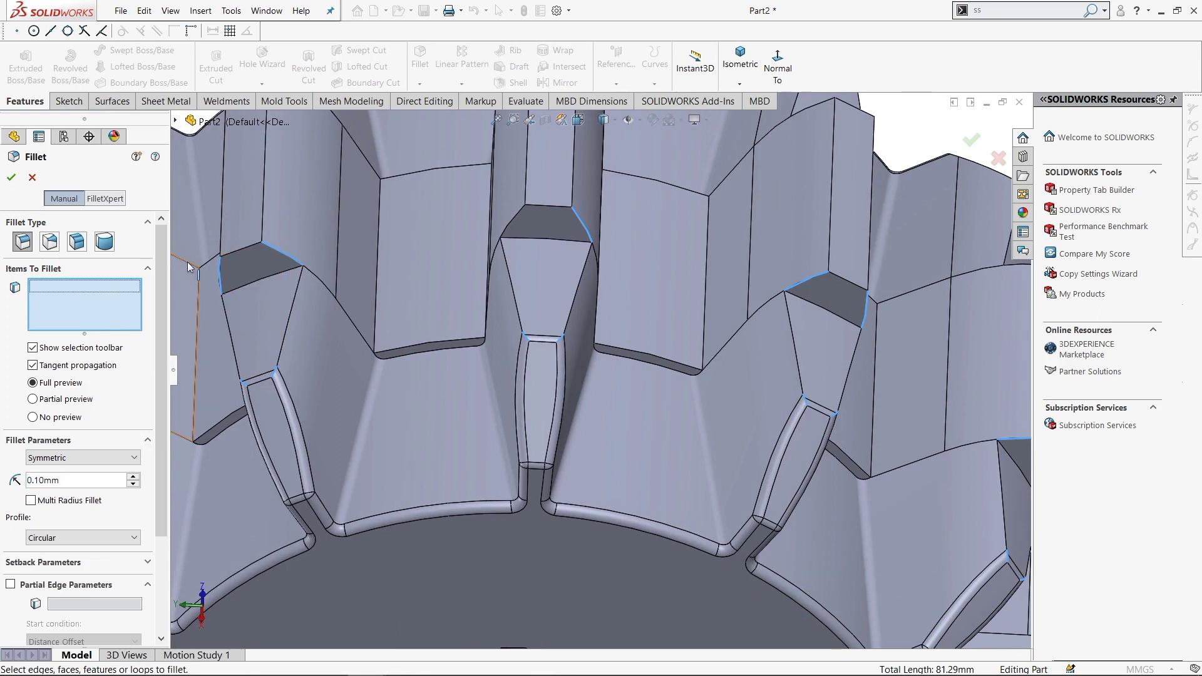
click(295, 299)
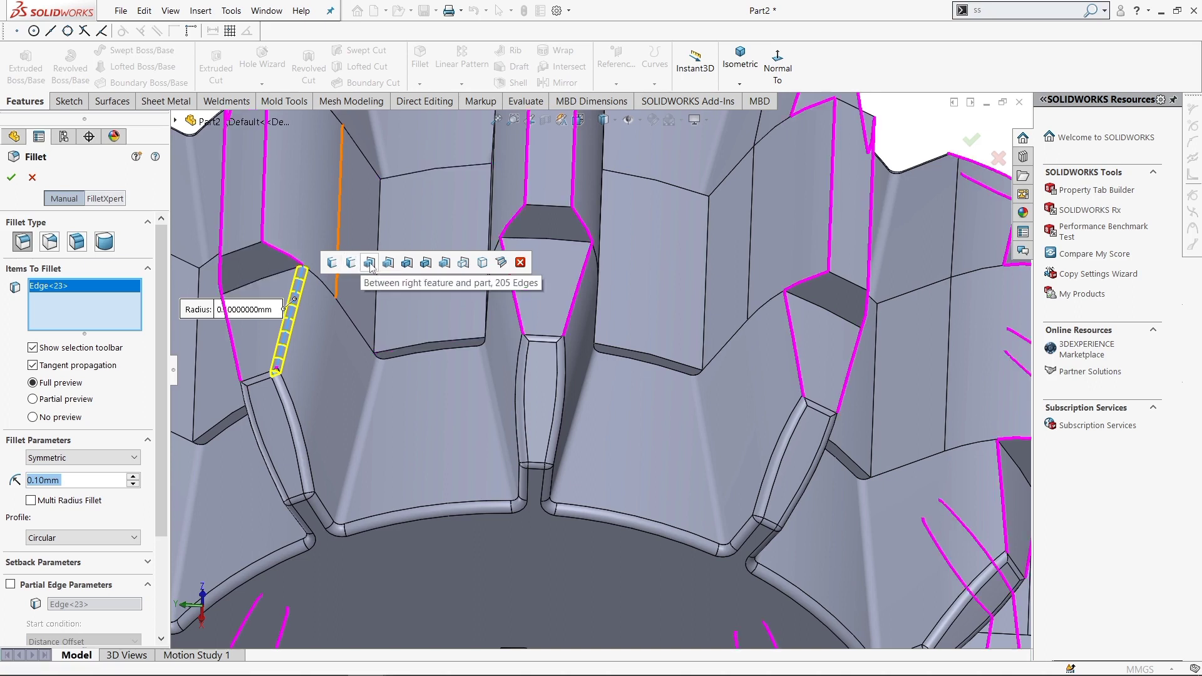
click(235, 338)
click(270, 259)
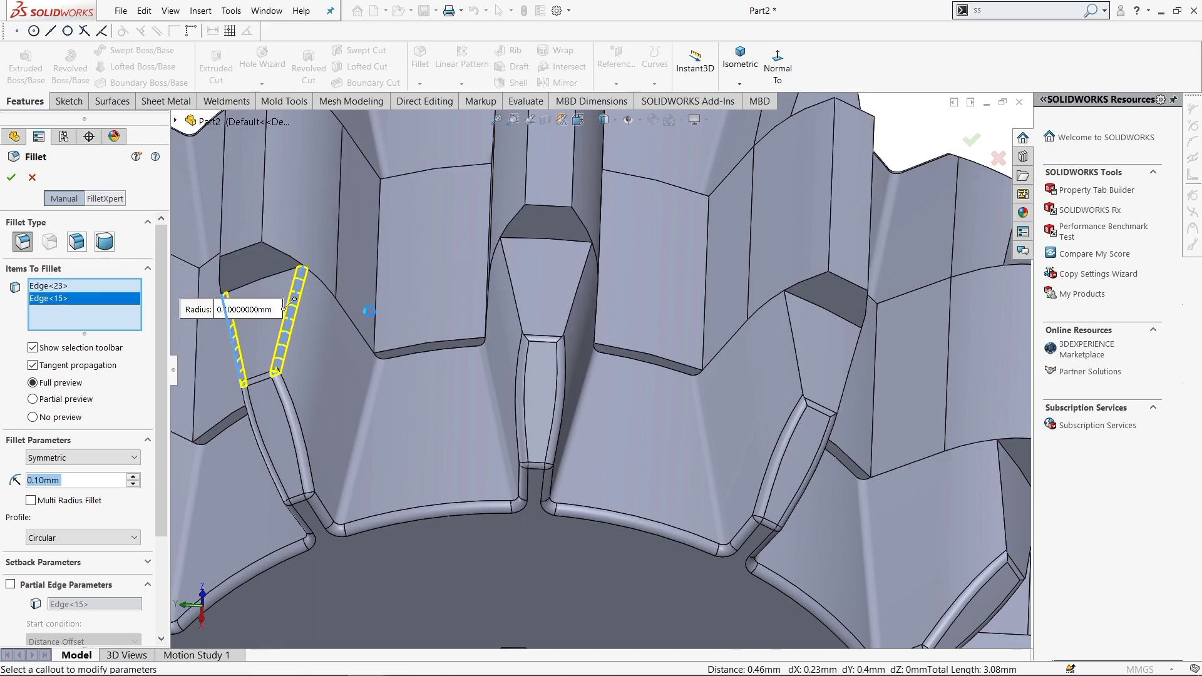
click(547, 289)
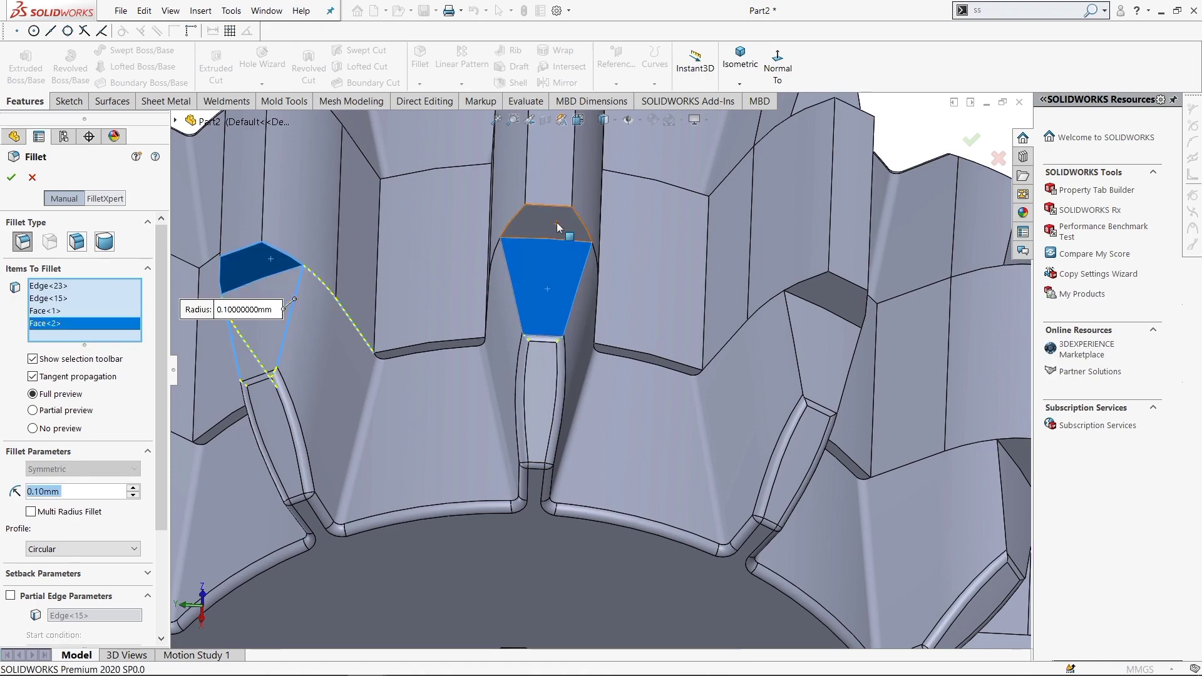
click(557, 224)
- Add the tapered end faces of the next several teeth
scroll(604, 385, up, 5)
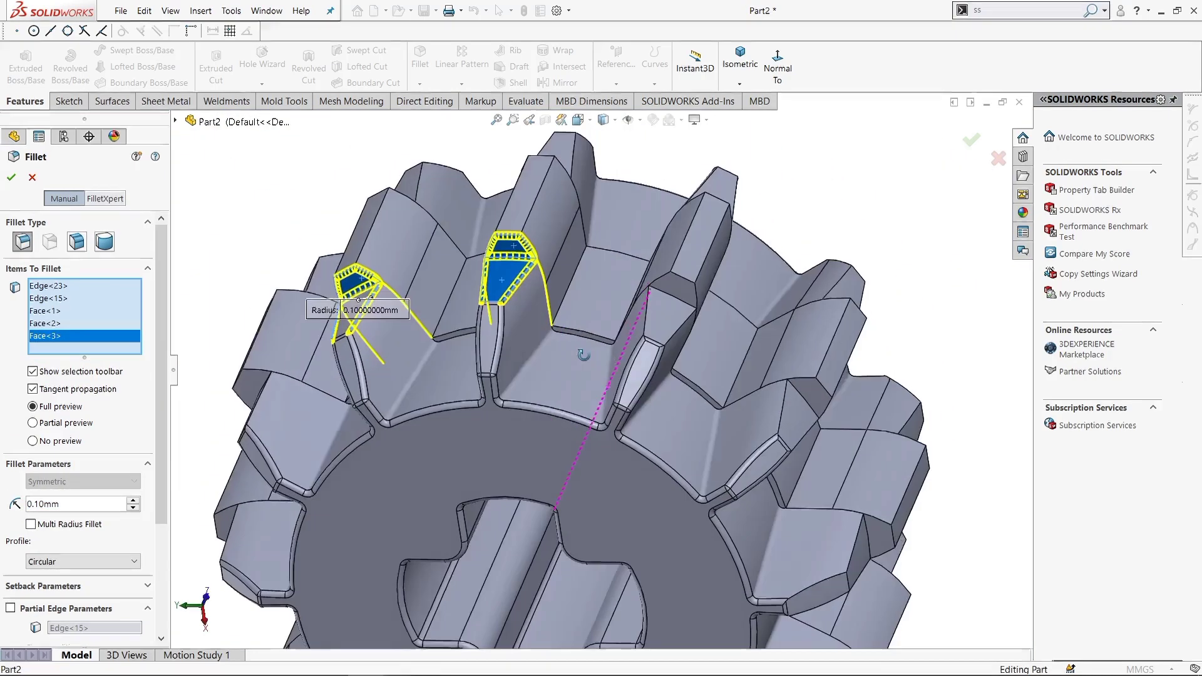
scroll(620, 336, down, 5)
click(735, 255)
click(717, 366)
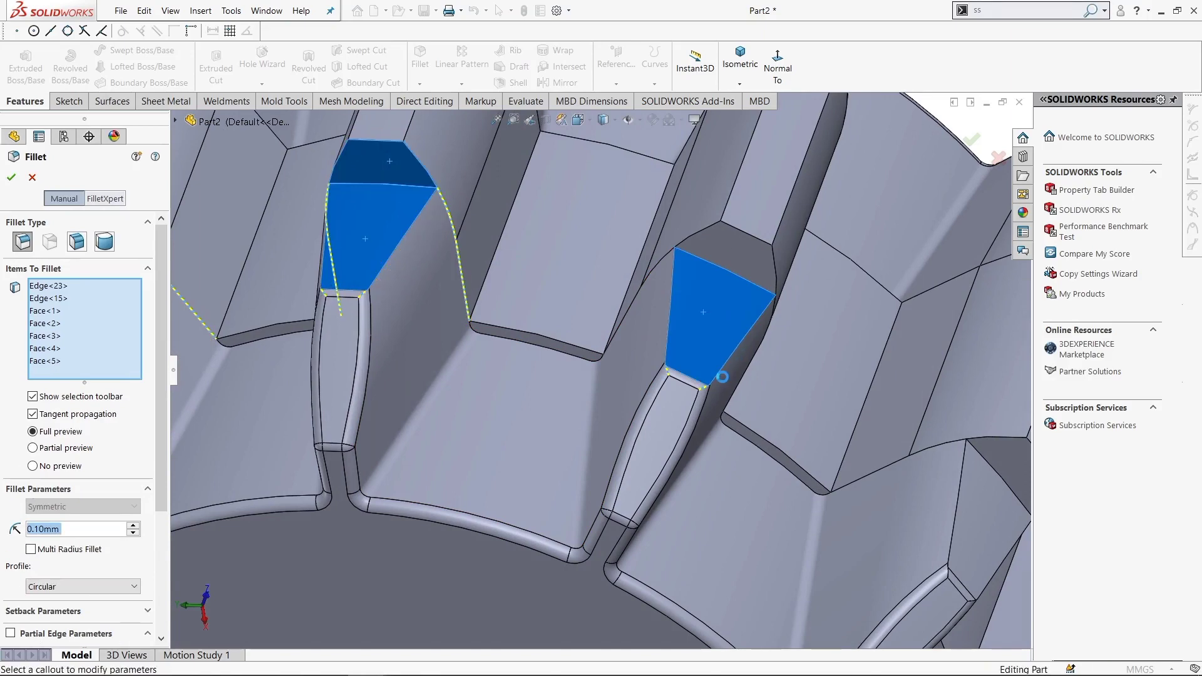
scroll(751, 412, up, 4)
scroll(686, 414, down, 4)
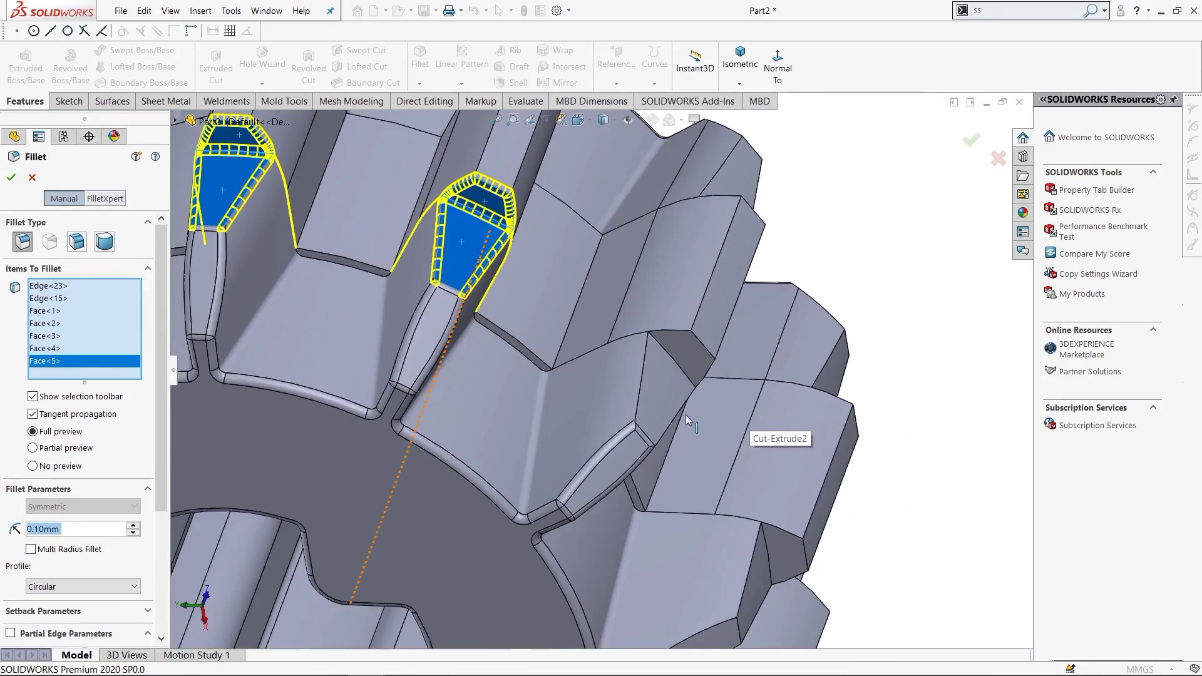
click(699, 358)
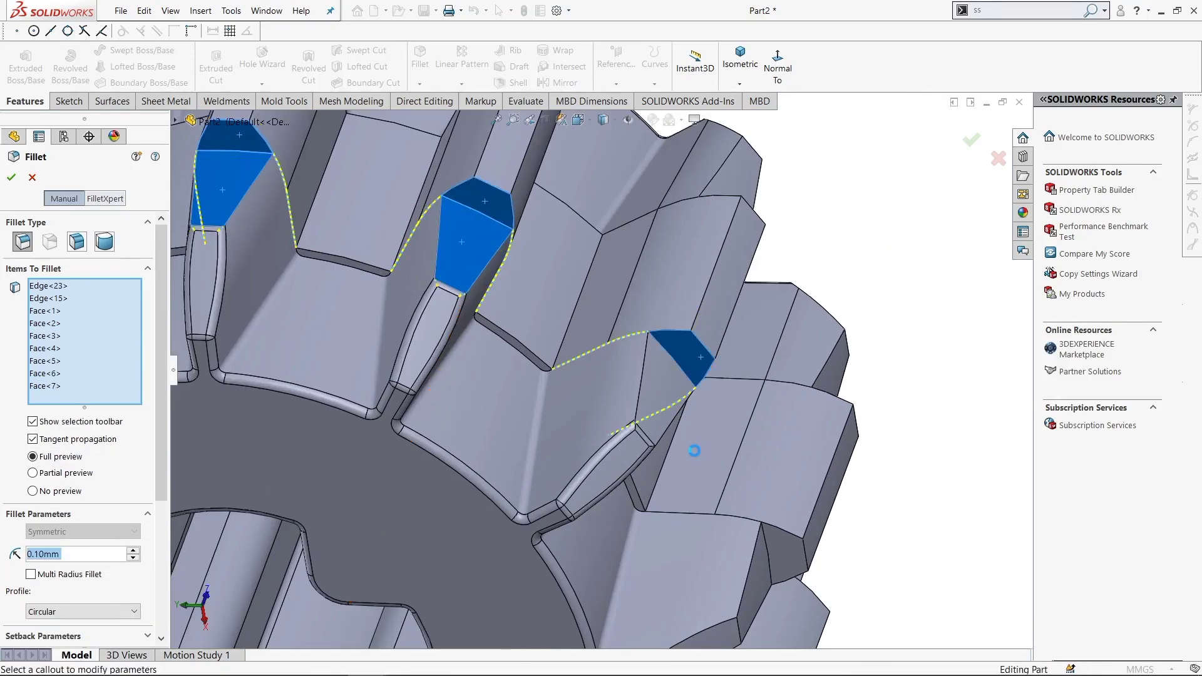
scroll(688, 451, up, 3)
scroll(400, 332, down, 3)
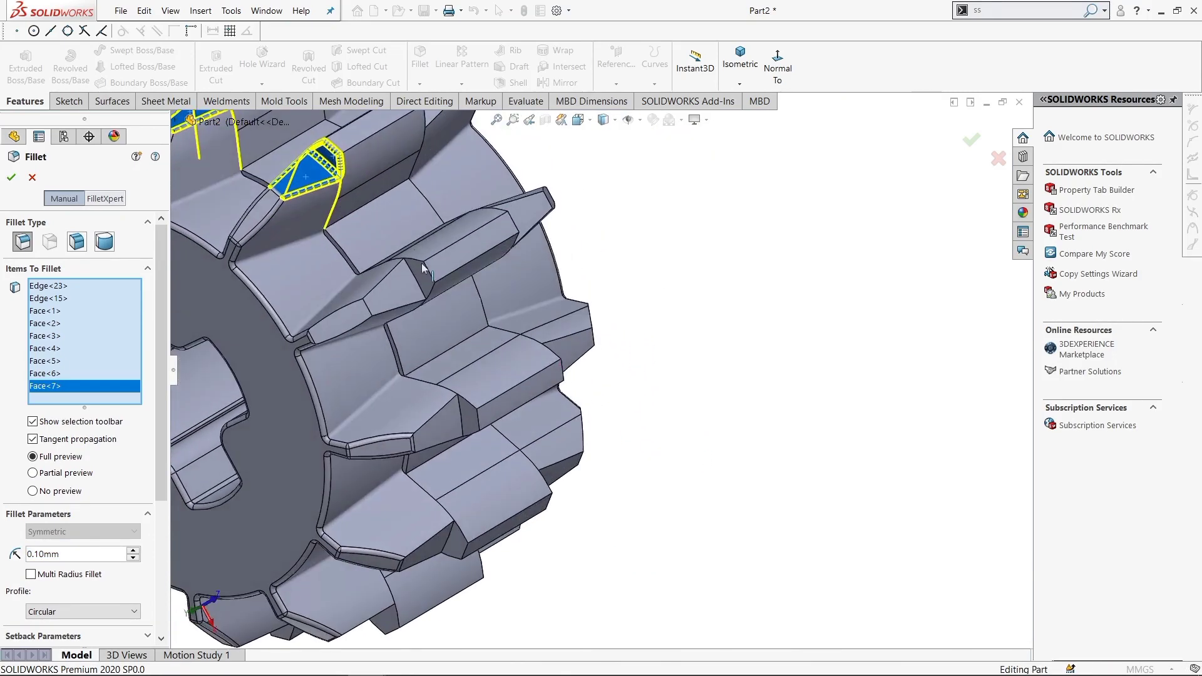
scroll(399, 332, down, 2)
click(396, 339)
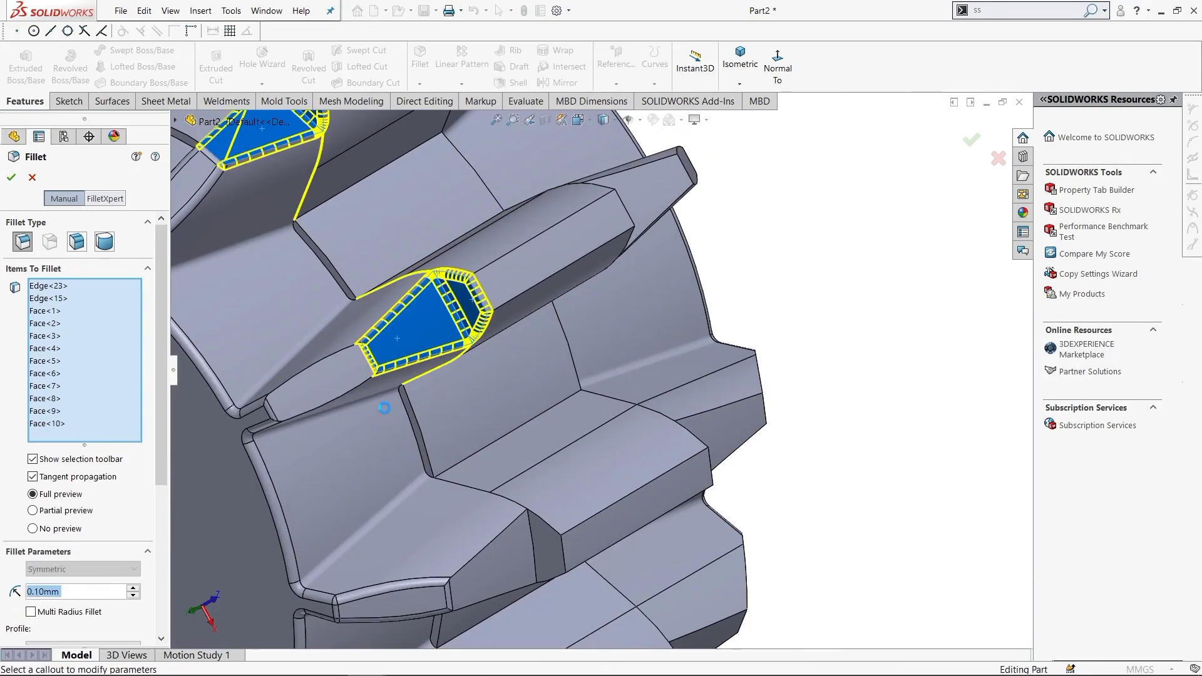
- Add more tooth end faces, removing one mistakenly picked edge
scroll(429, 498, up, 2)
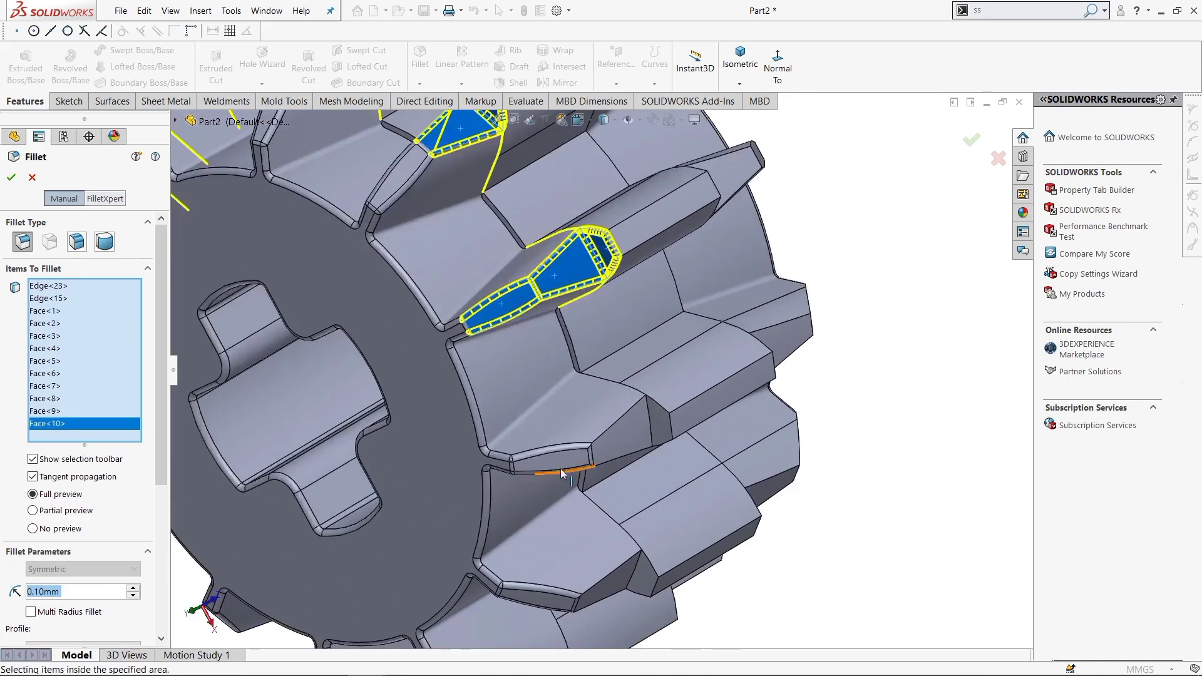
scroll(561, 468, down, 3)
click(648, 446)
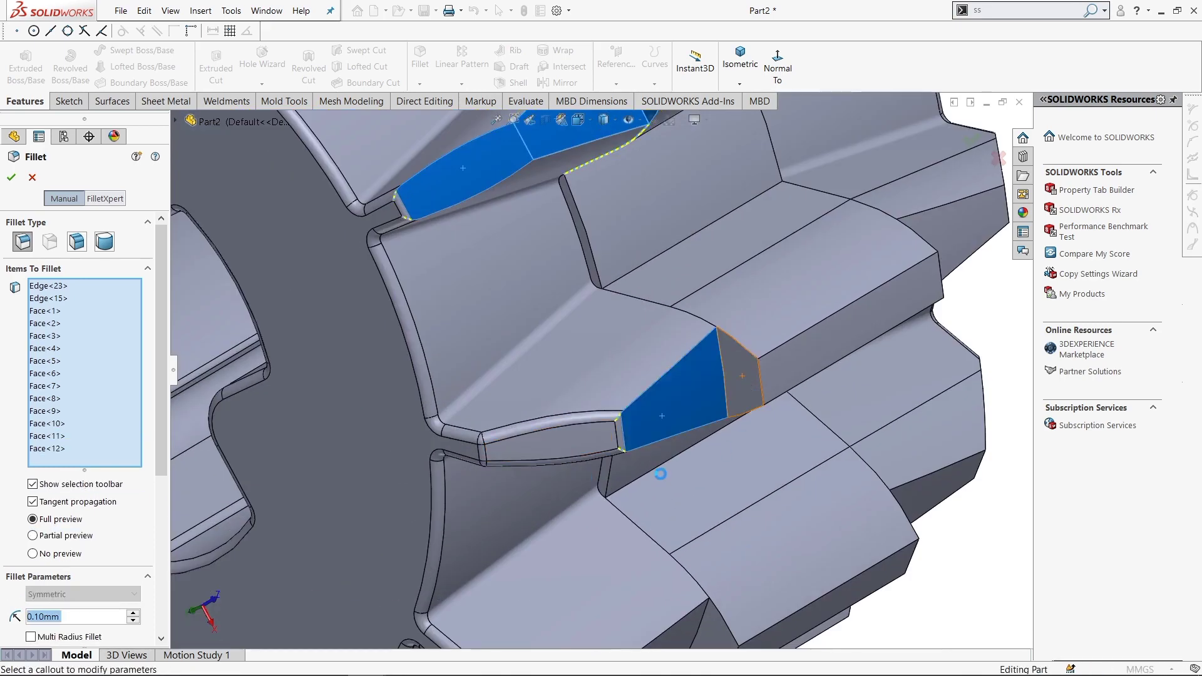
scroll(652, 479, up, 3)
scroll(647, 483, down, 3)
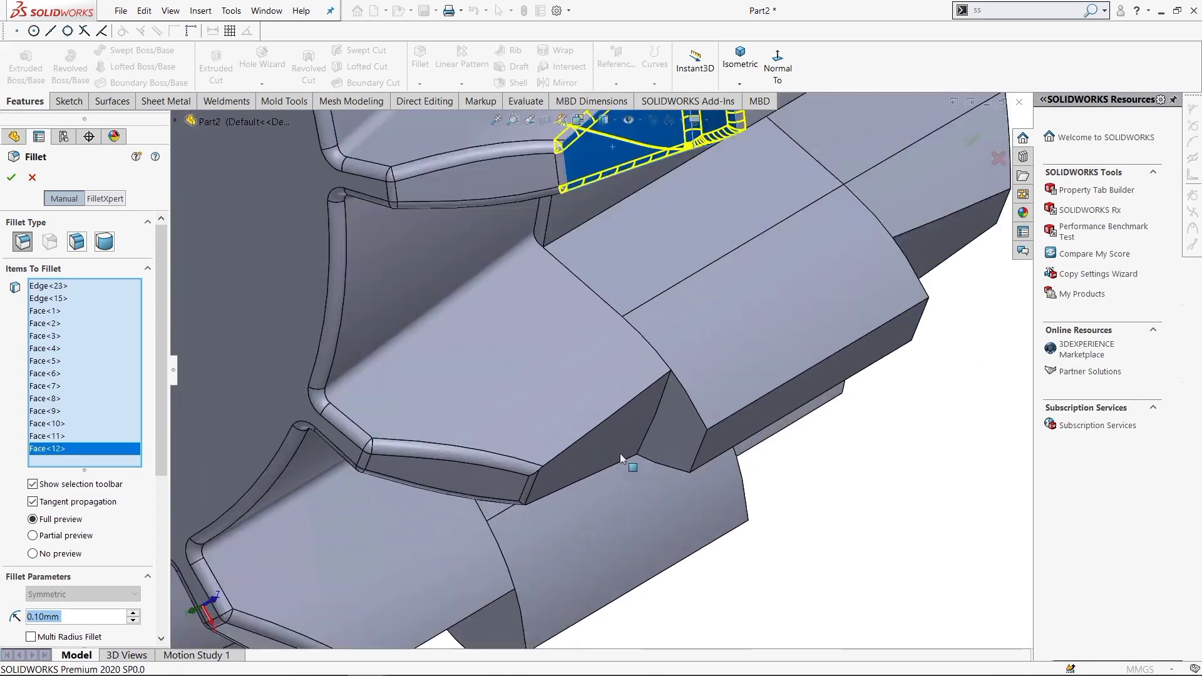
click(638, 443)
click(623, 448)
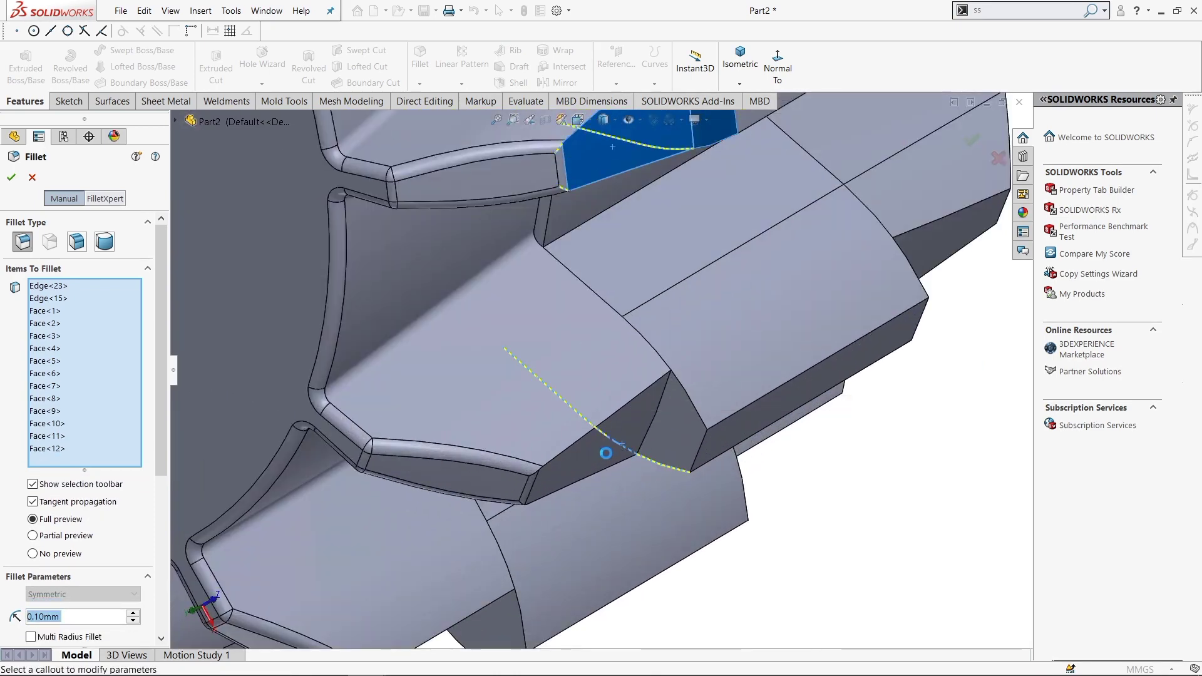
click(606, 453)
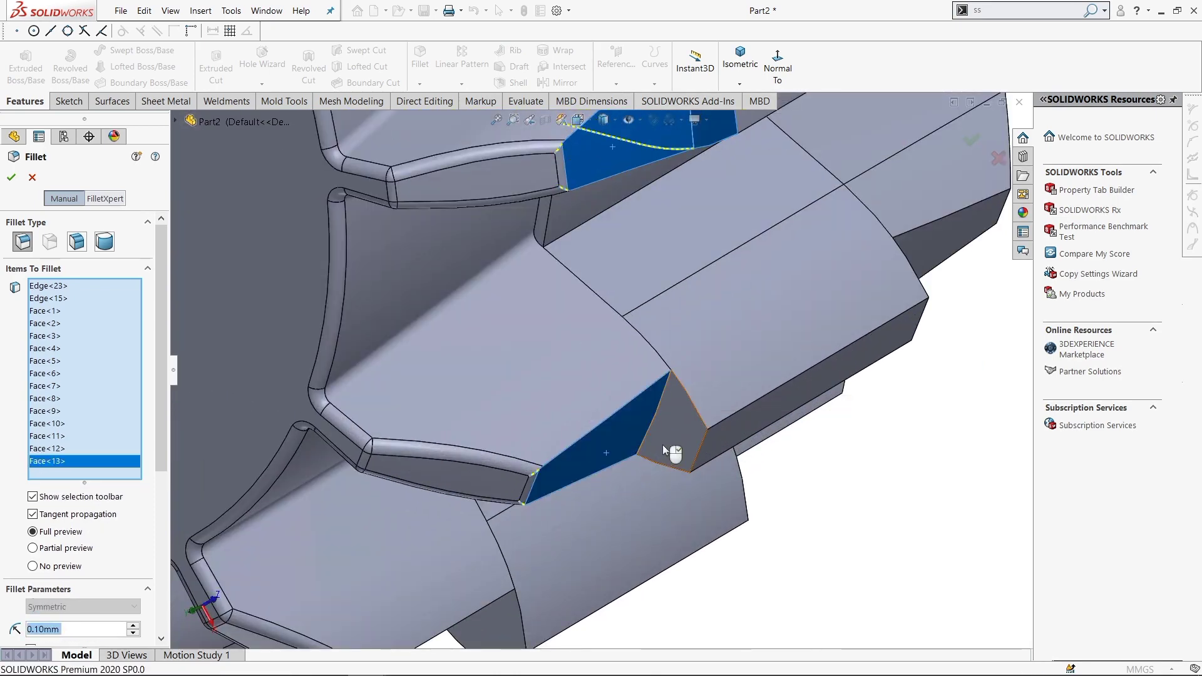
click(661, 445)
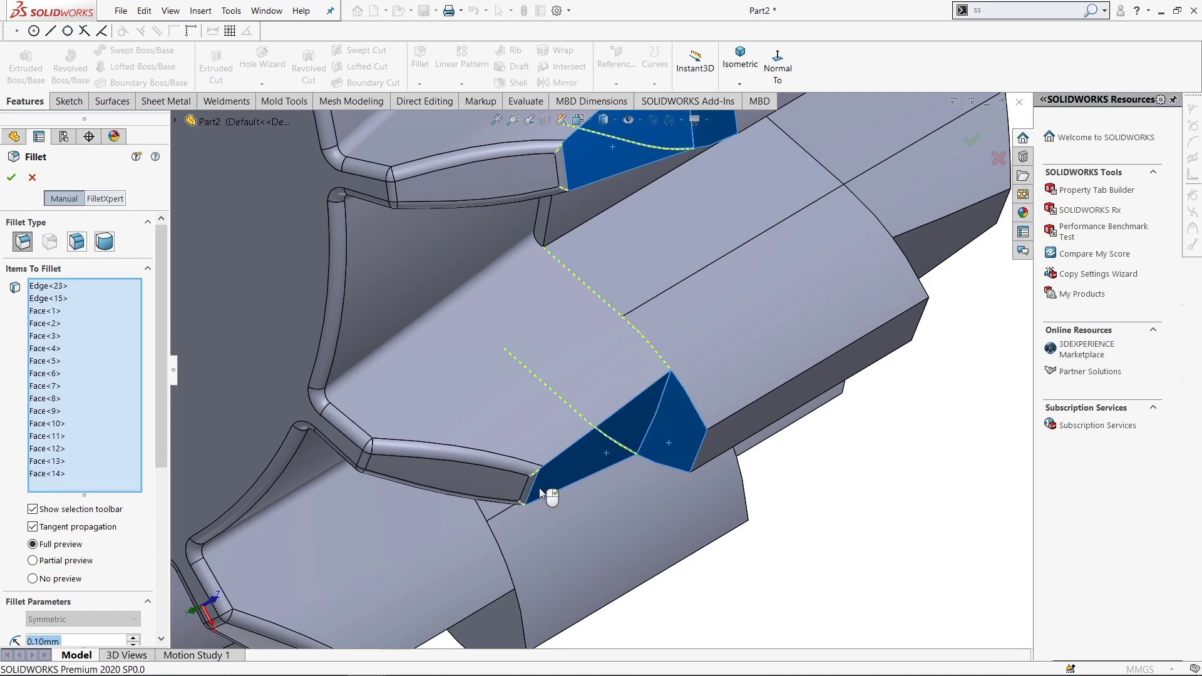
- Add the end faces of two more lower teeth
scroll(534, 494, up, 2)
scroll(534, 498, up, 2)
scroll(533, 504, up, 1)
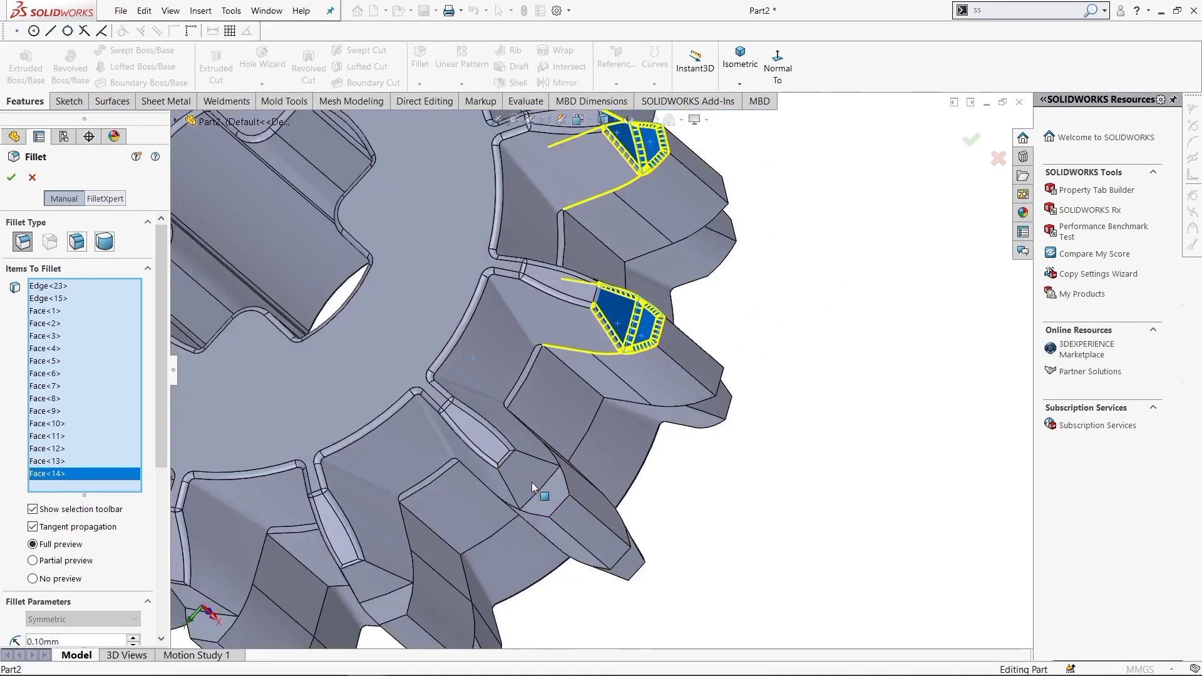
click(531, 482)
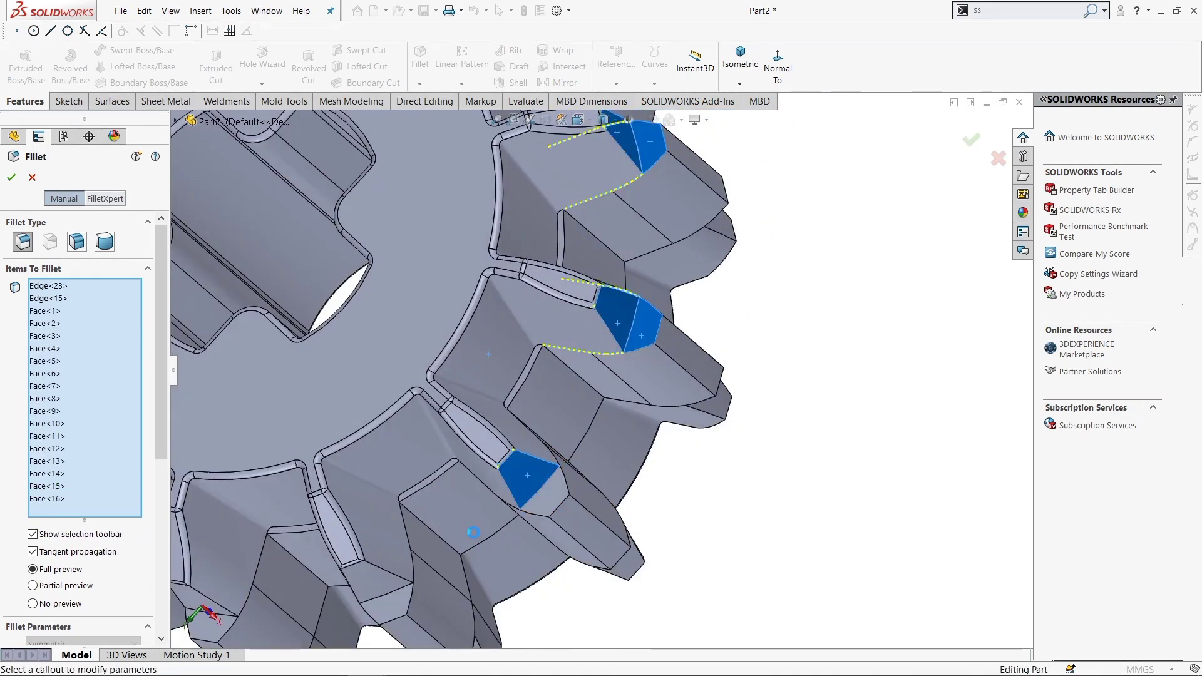
scroll(473, 528, up, 3)
scroll(498, 464, down, 5)
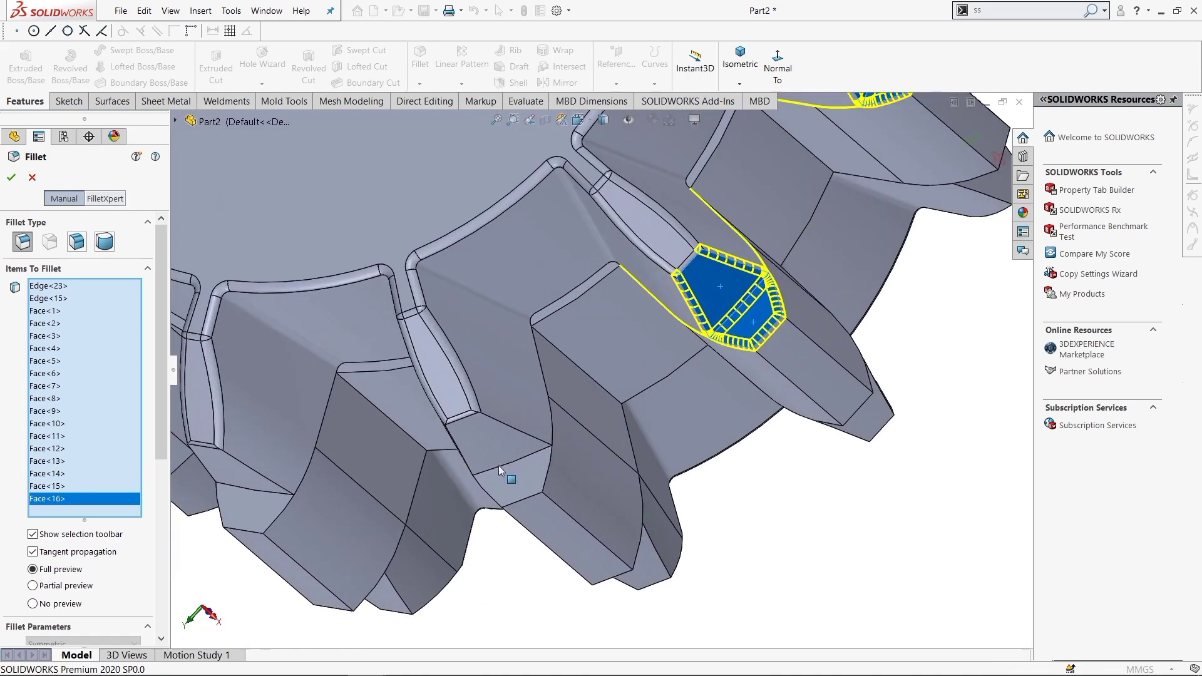
click(498, 462)
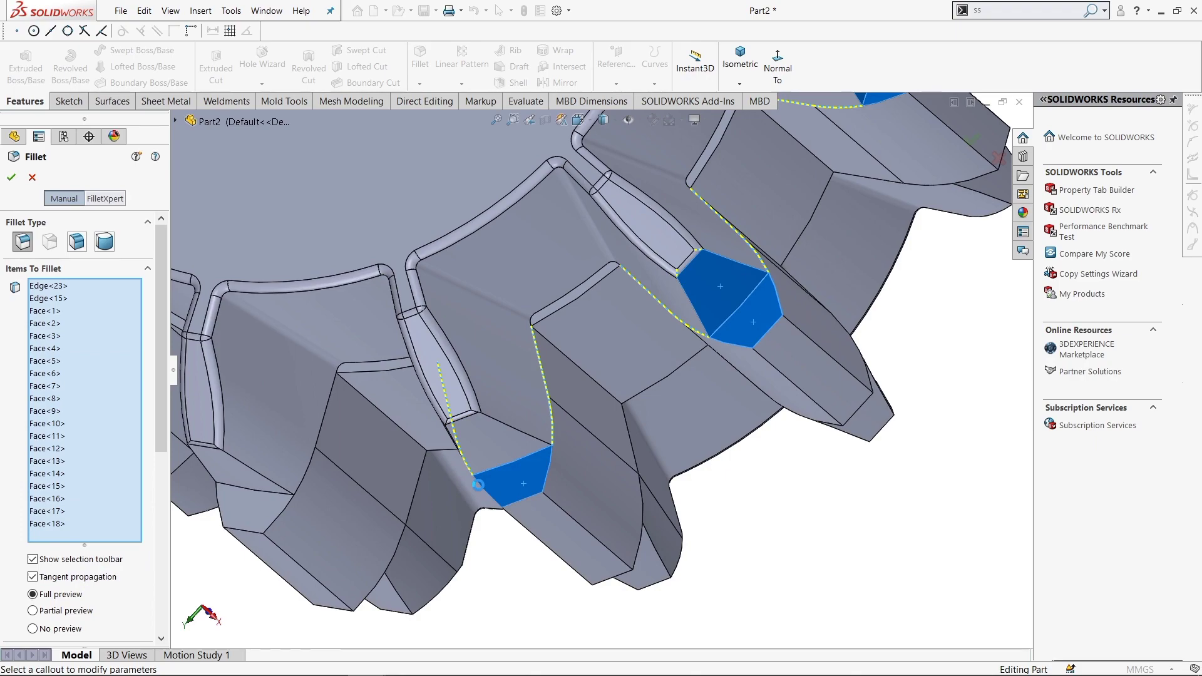
scroll(475, 494, up, 10)
middle_drag(488, 486, 510, 365)
- Add two more tapered tooth faces, check the preview, and apply Fillet3 at 0.1 mm
scroll(508, 364, down, 10)
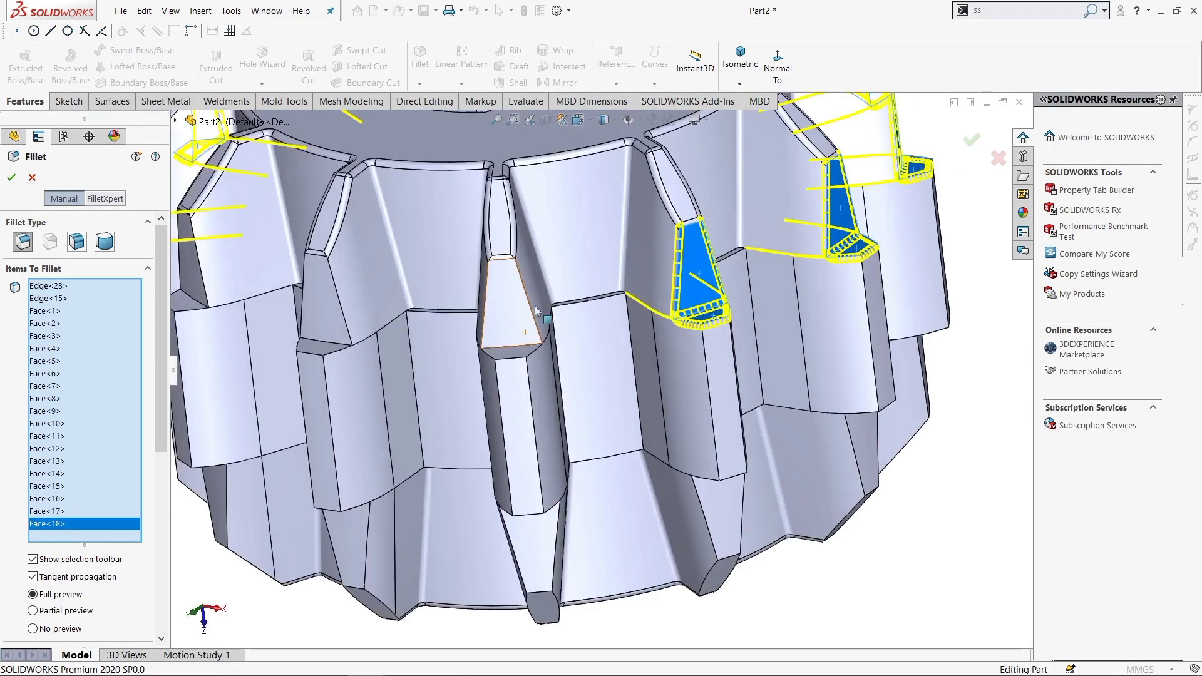
click(502, 363)
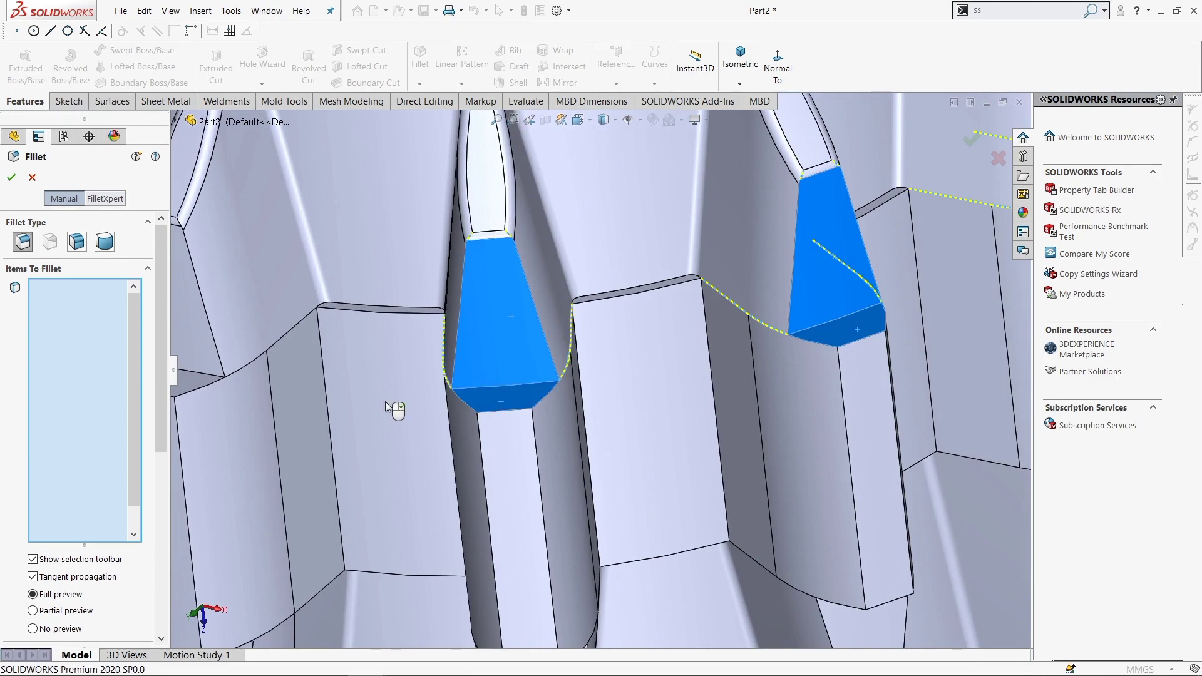
middle_drag(385, 400, 435, 351)
click(436, 352)
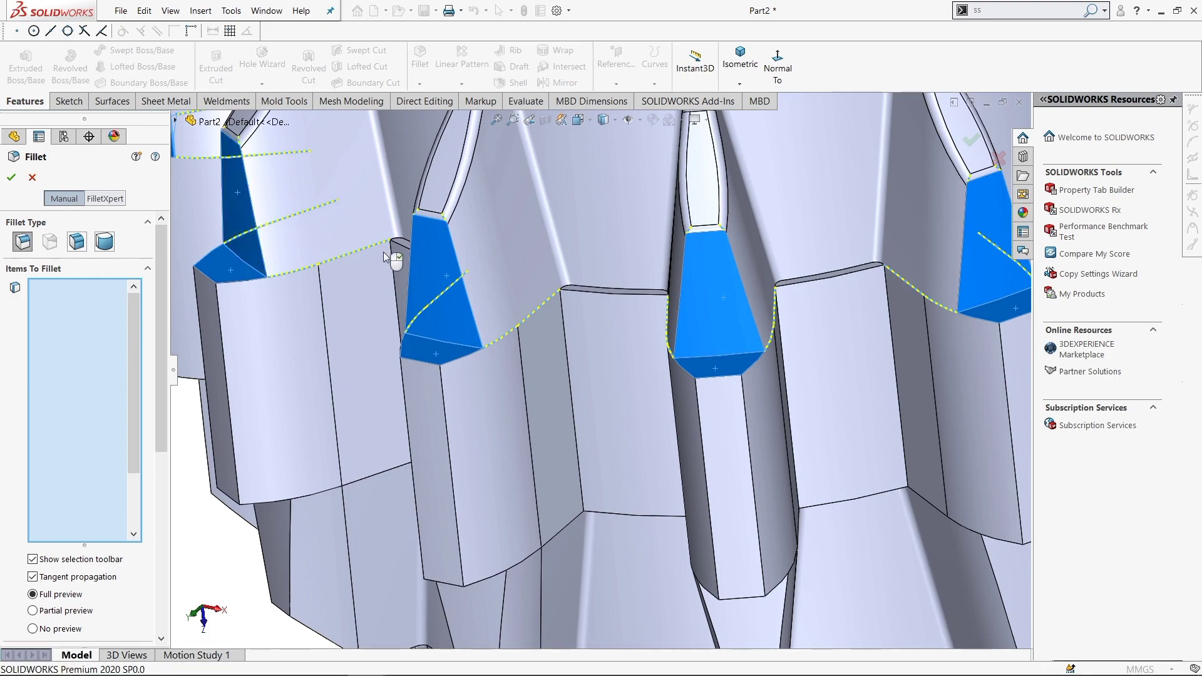
scroll(383, 252, up, 3)
scroll(582, 236, up, 2)
middle_drag(582, 237, 462, 482)
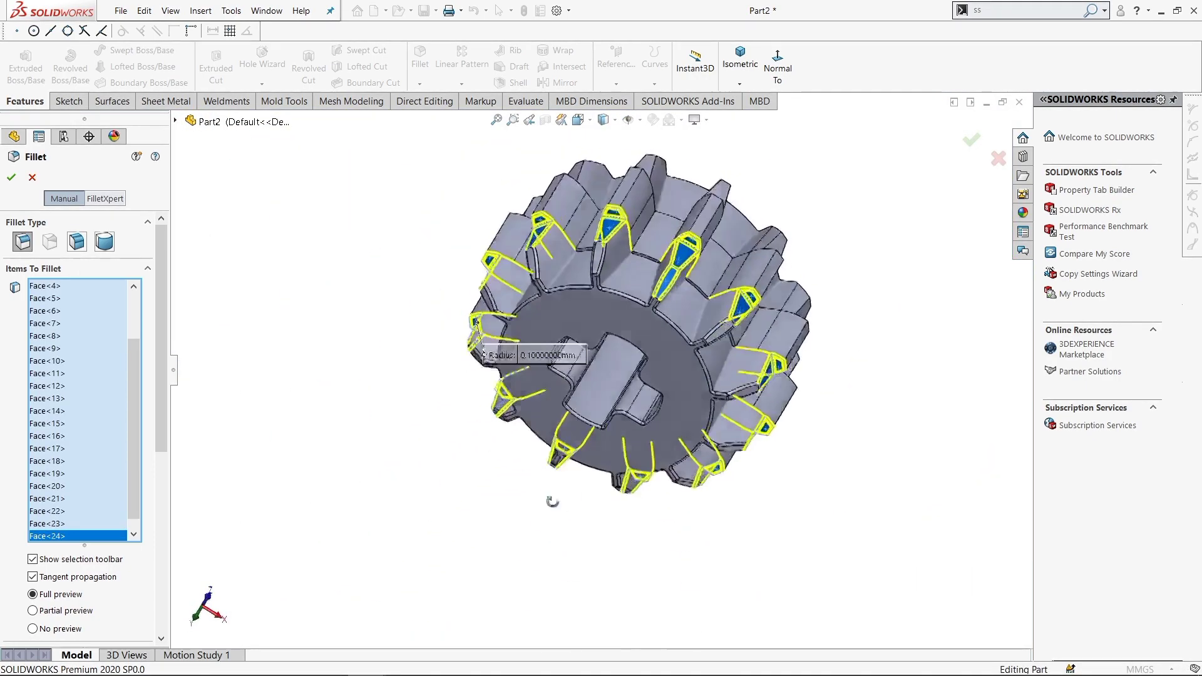
click(11, 178)
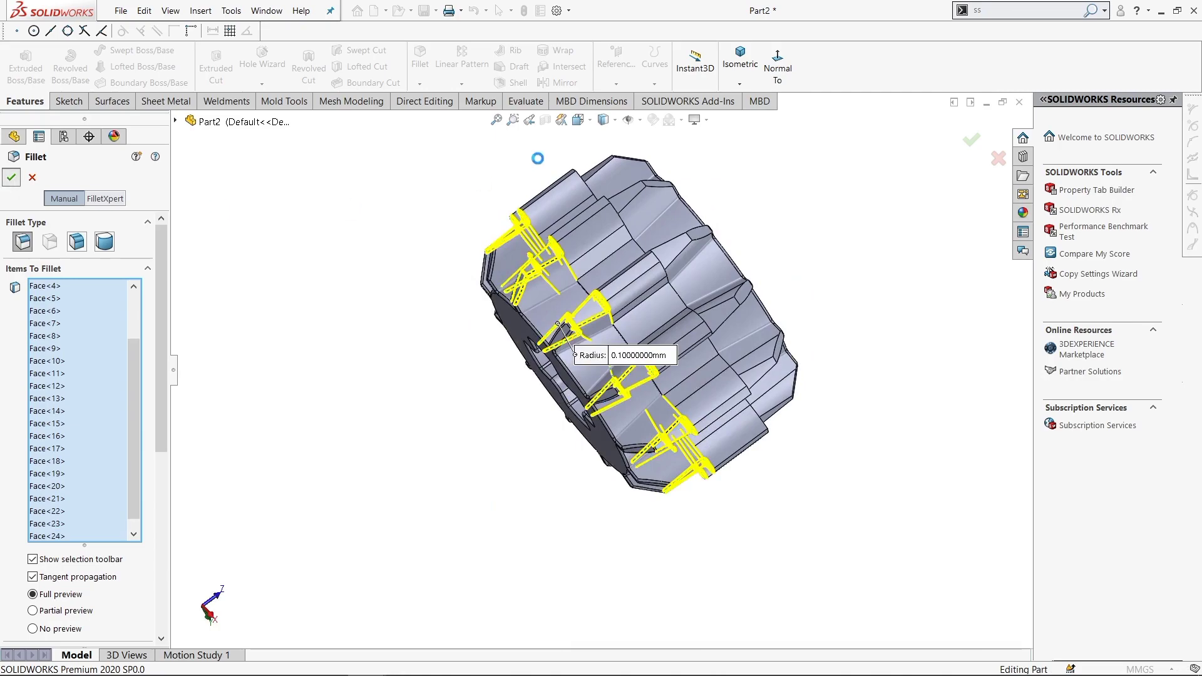
scroll(644, 305, down, 5)
click(644, 309)
mouse_move(644, 309)
middle_down()
mouse_move(699, 246)
mouse_move(649, 228)
mouse_move(595, 276)
middle_up()
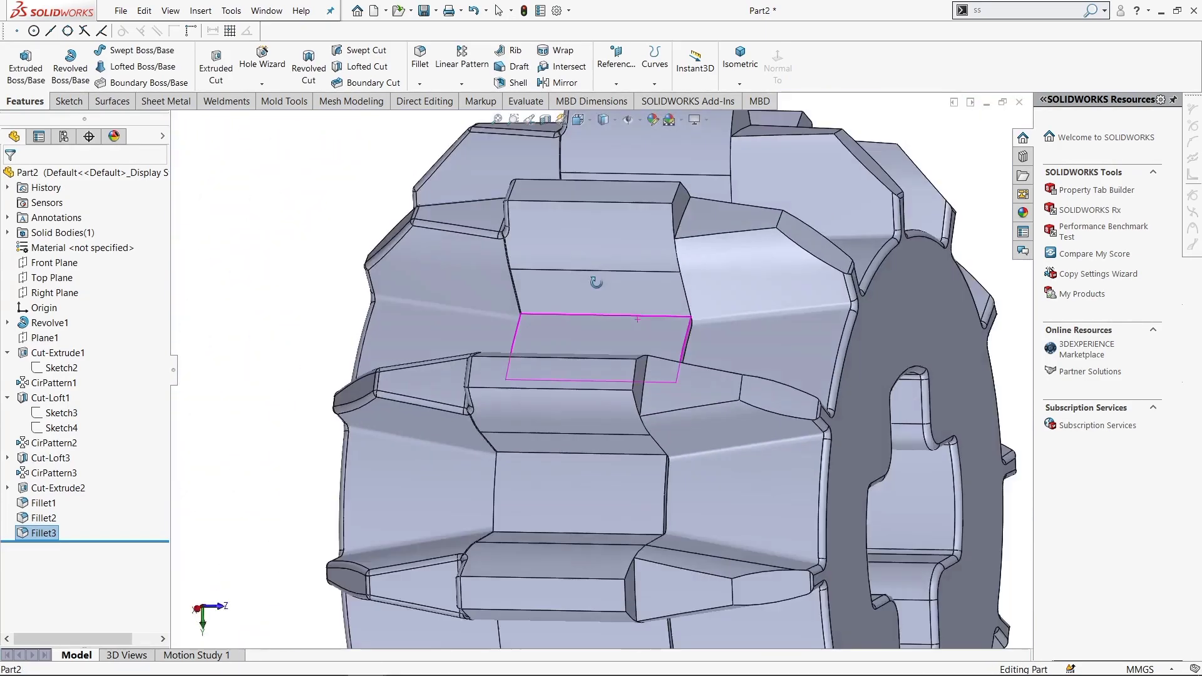
click(44, 338)
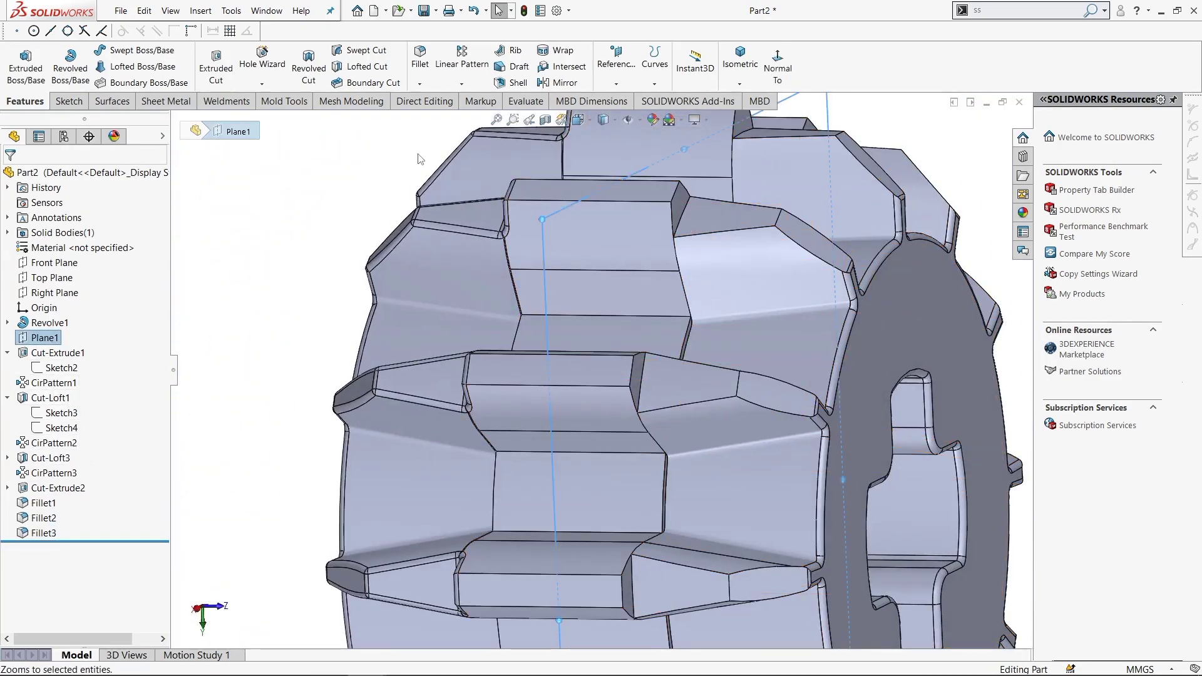
click(557, 83)
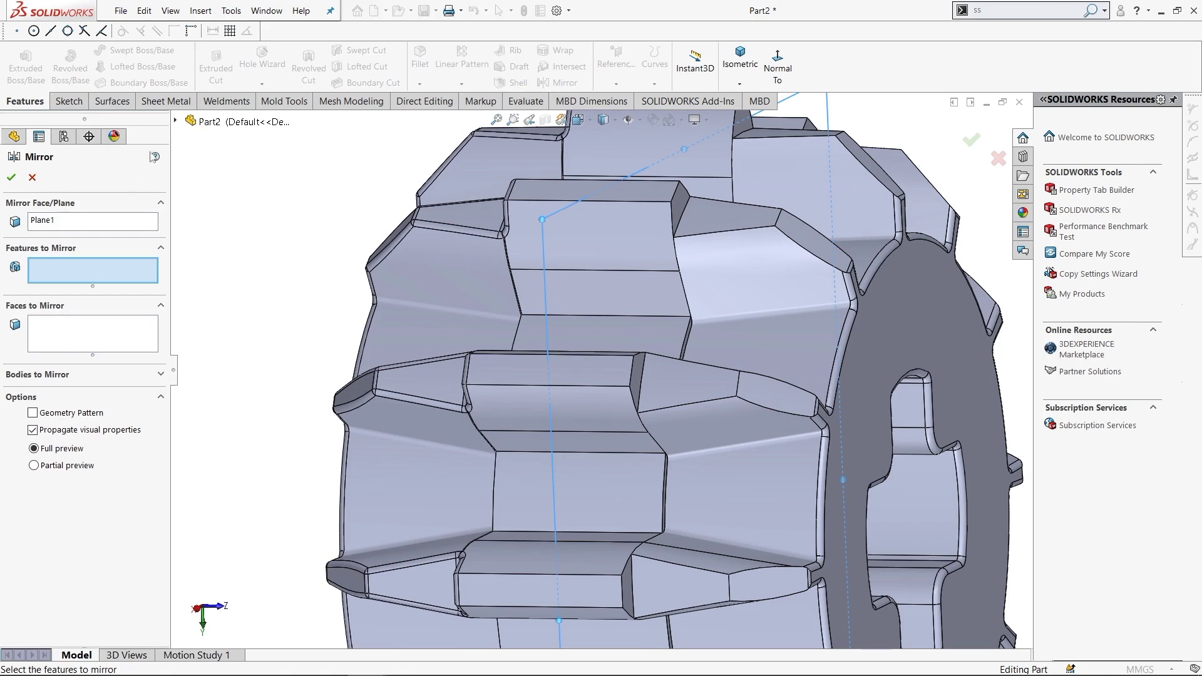
click(470, 233)
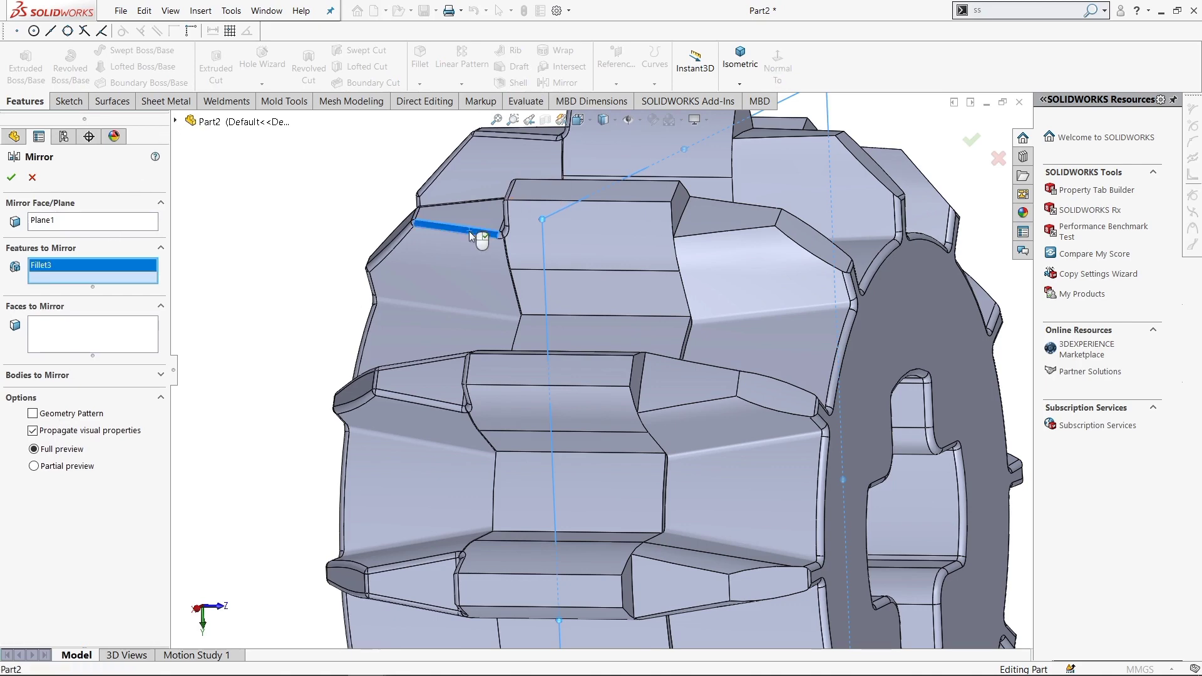
scroll(468, 231, up, 5)
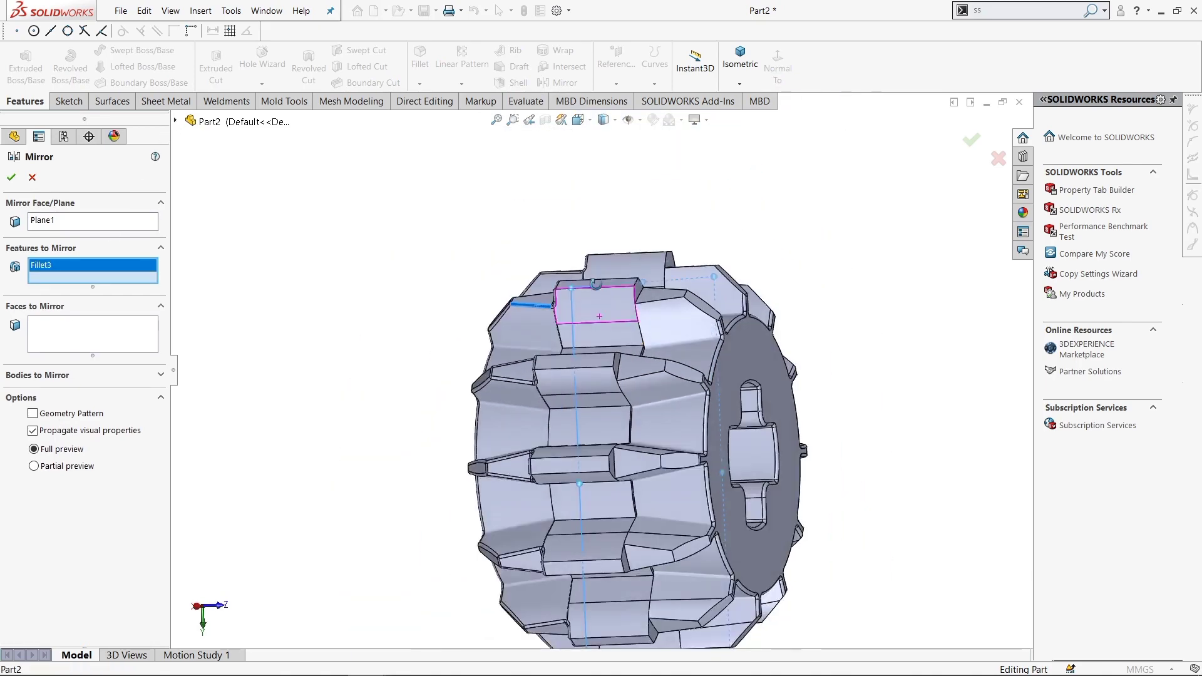
mouse_move(468, 231)
middle_down()
mouse_move(576, 354)
mouse_move(500, 300)
middle_up()
right_click(94, 265)
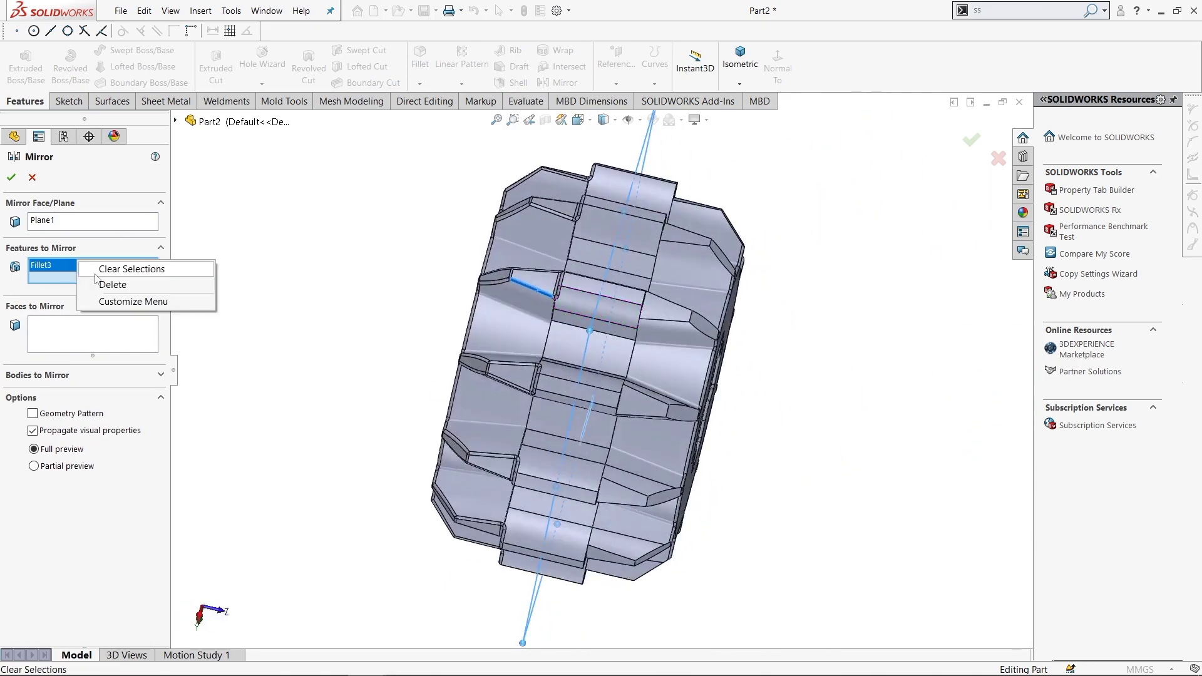
click(125, 265)
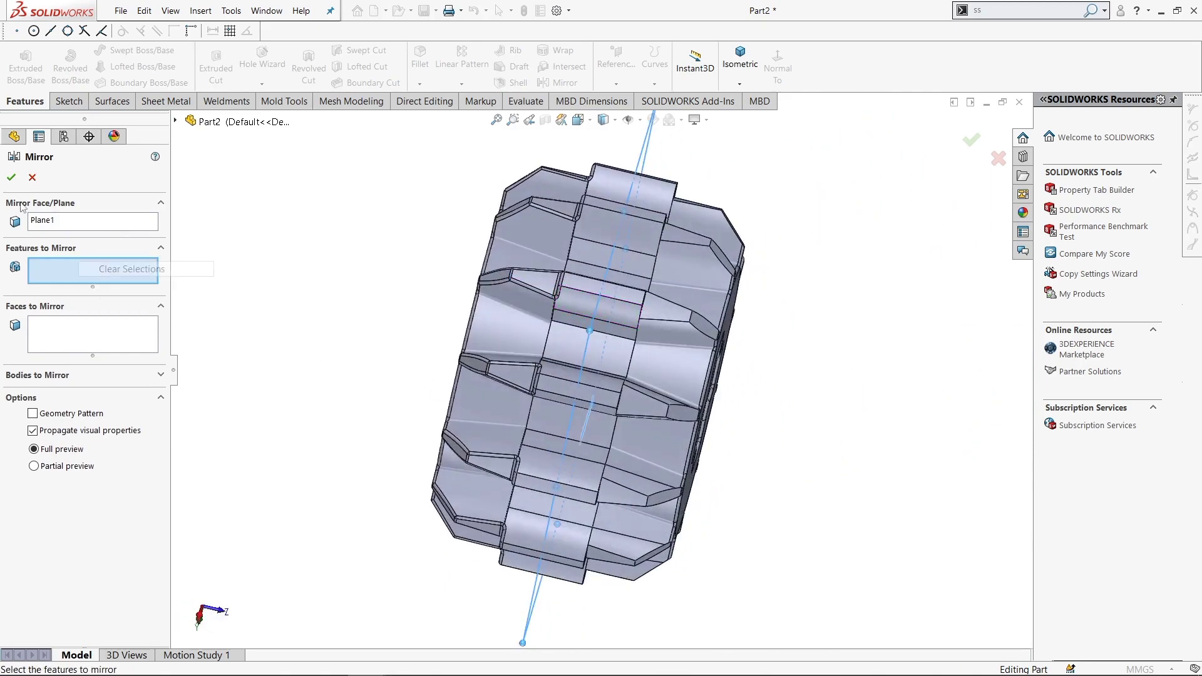
click(176, 121)
click(220, 435)
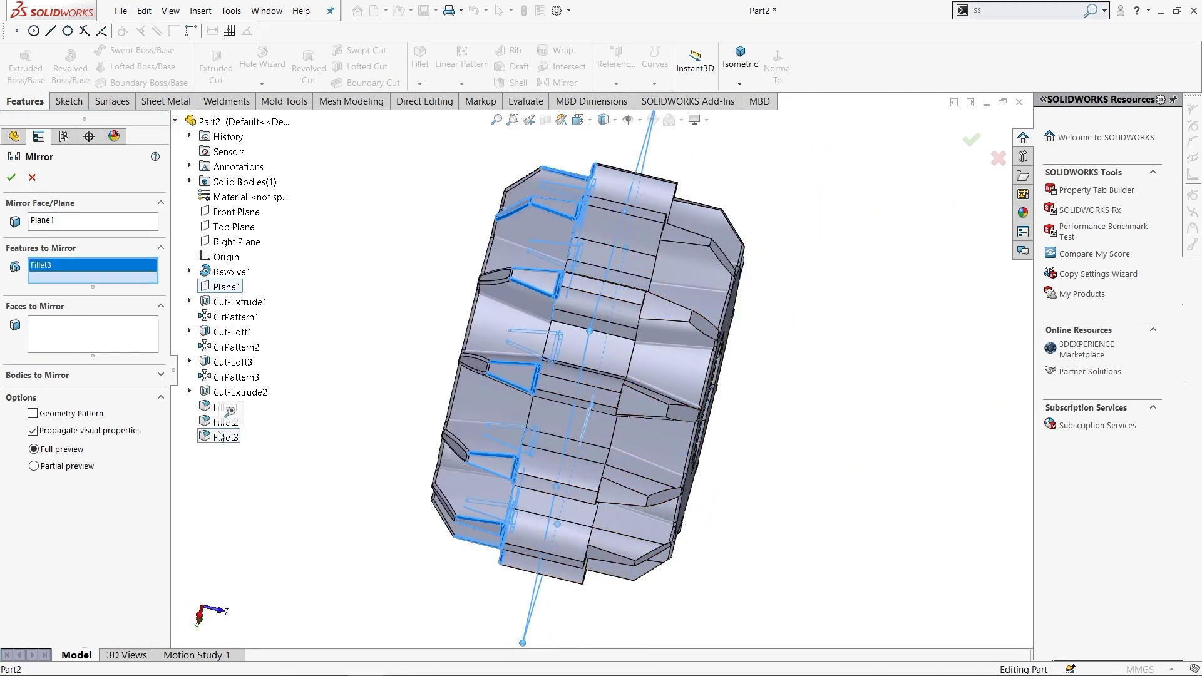
click(32, 177)
scroll(724, 367, down, 5)
scroll(724, 366, up, 5)
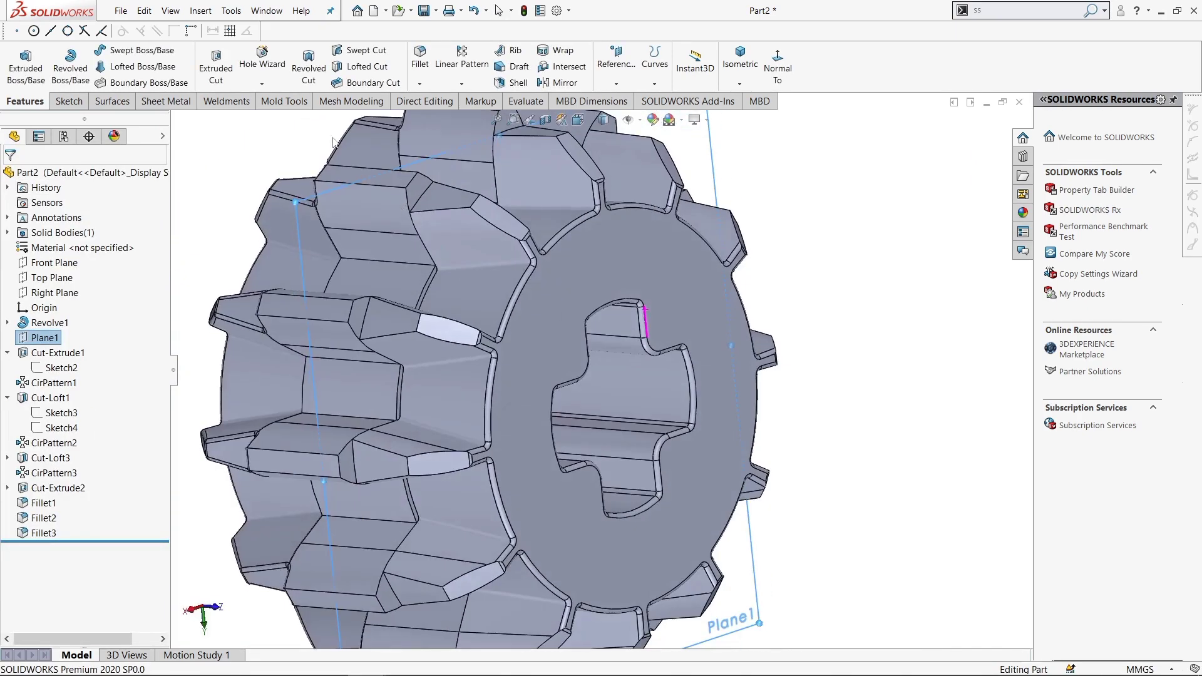
- Pick a tooth face and edge, then clear the fillet item list
click(496, 222)
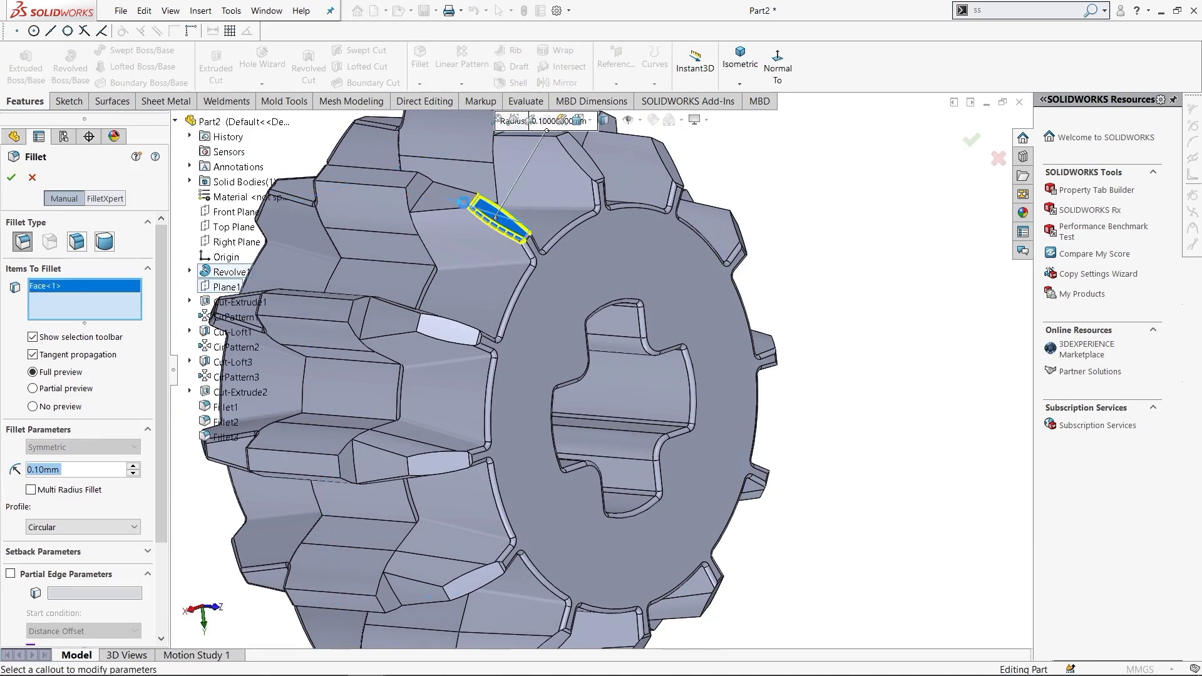
click(463, 203)
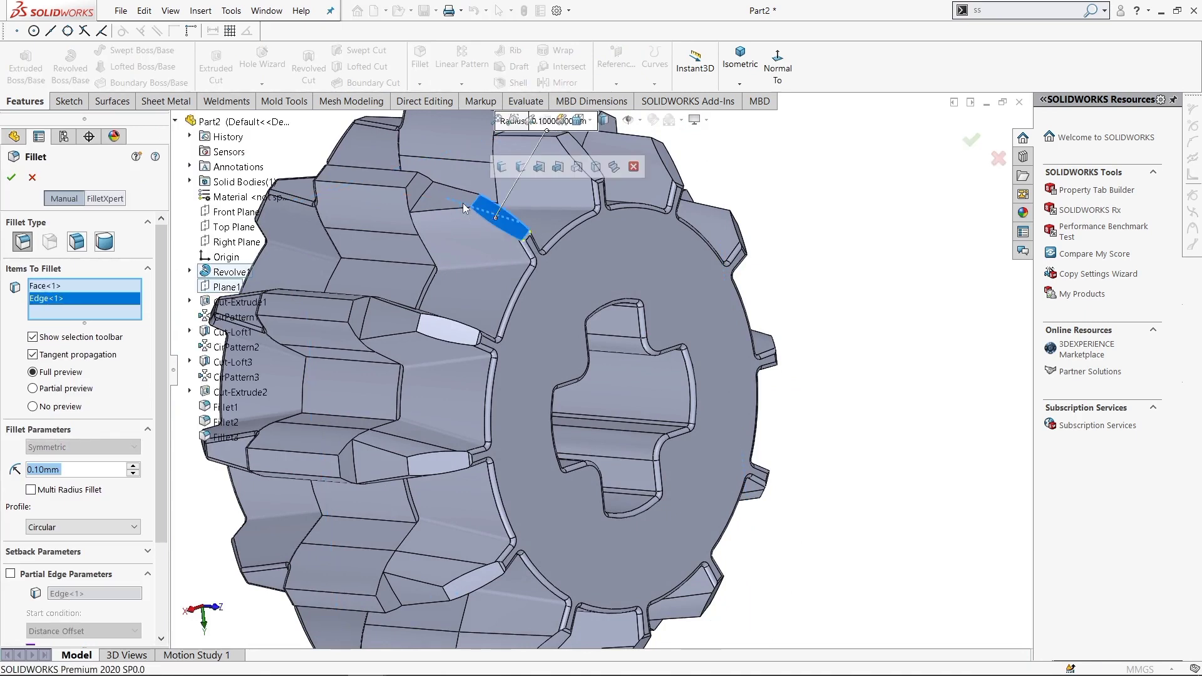
click(462, 204)
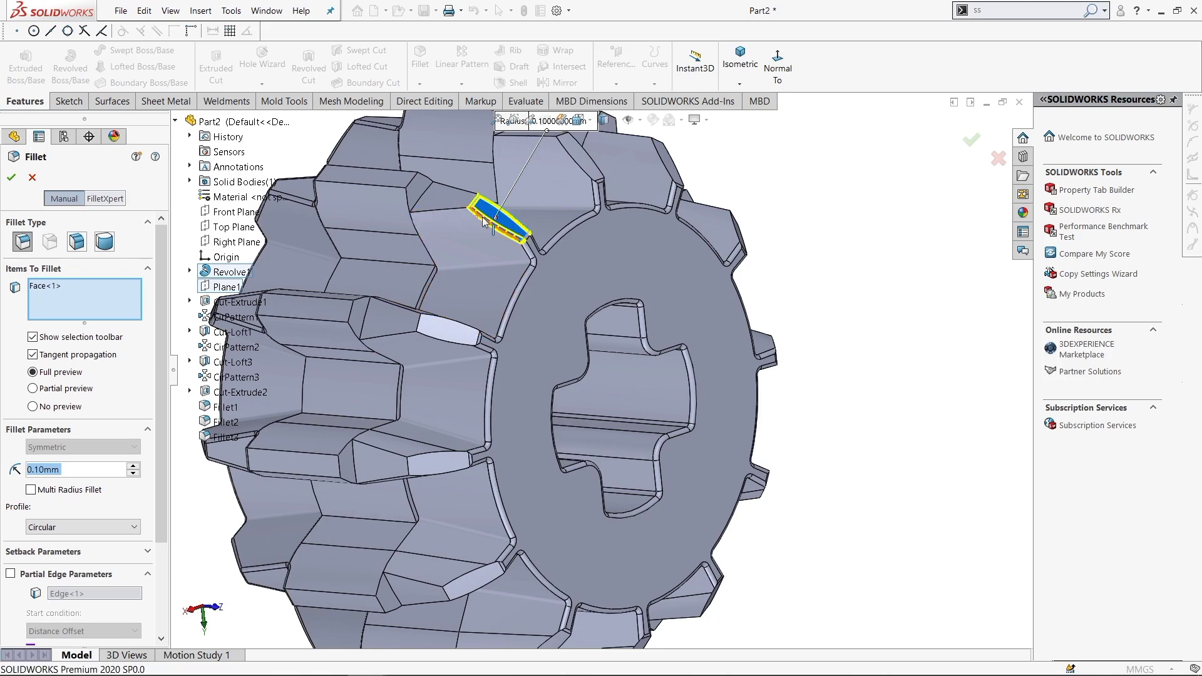
right_click(100, 289)
click(113, 296)
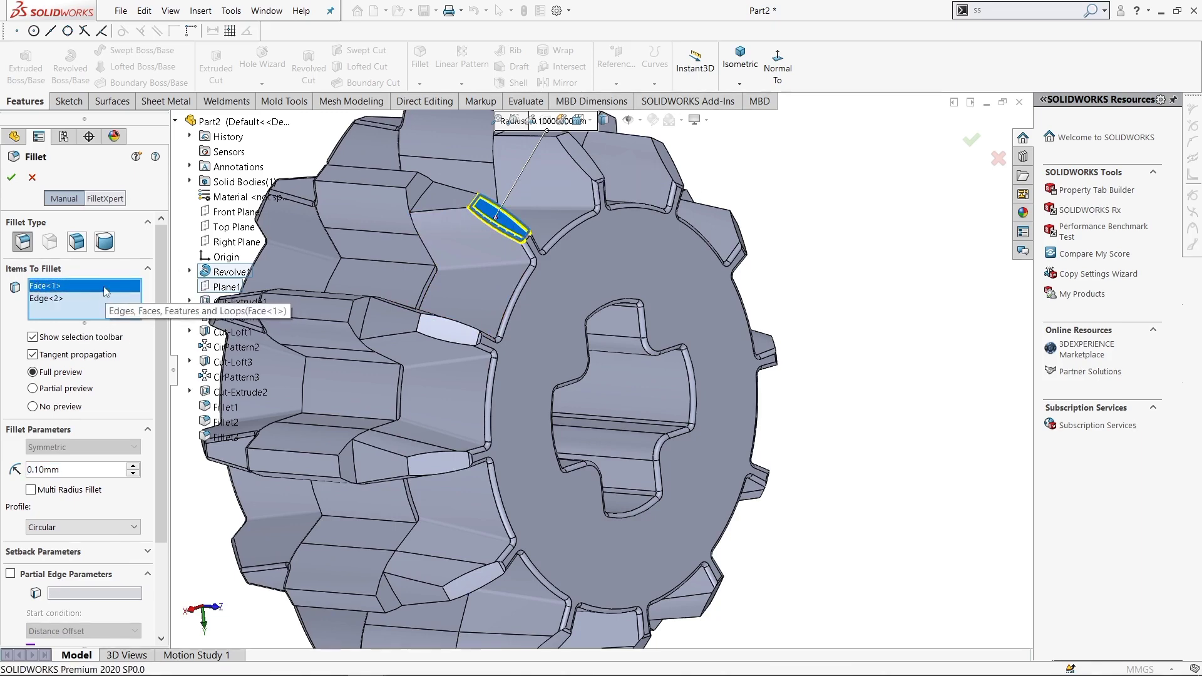
- Select all 120 tooth-to-body edges, then deselect and re-add a few
click(488, 221)
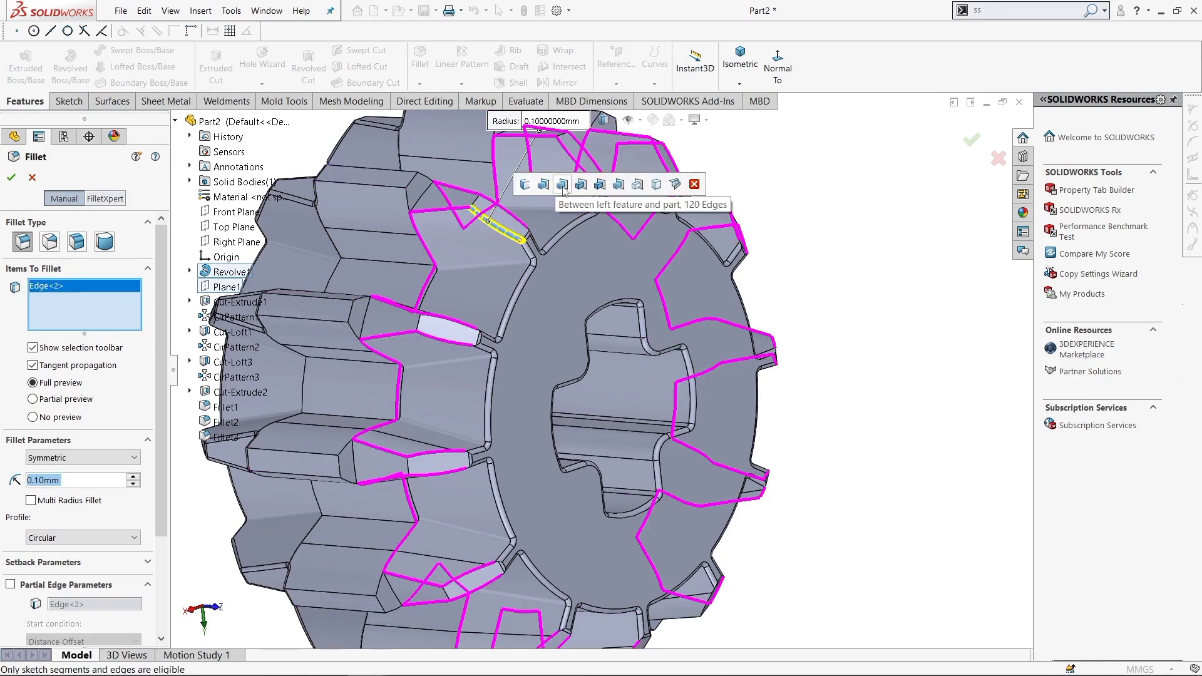
click(563, 184)
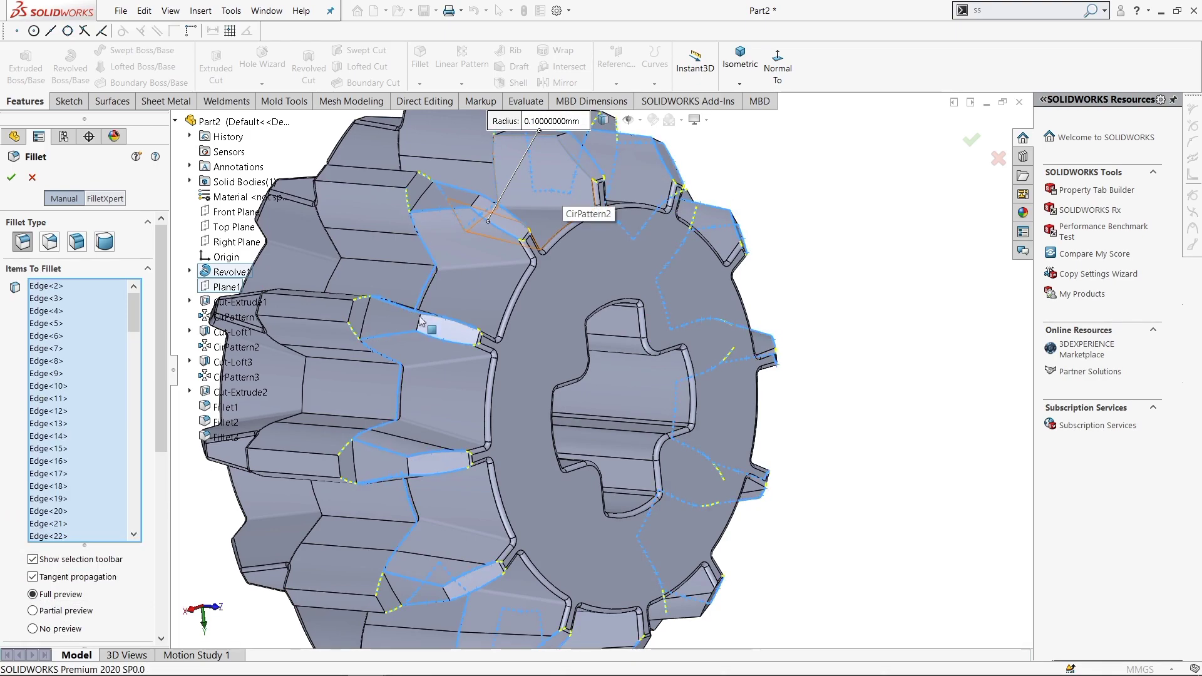
scroll(390, 182, up, 5)
middle_drag(390, 181, 329, 403)
scroll(484, 284, down, 4)
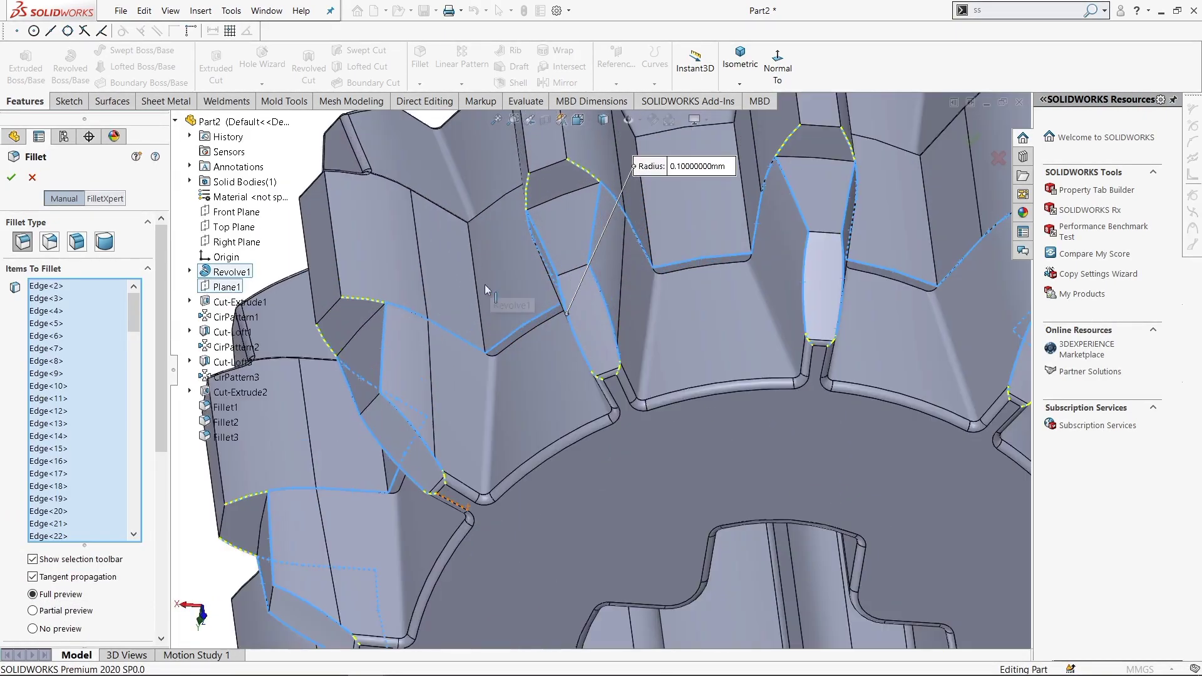
scroll(408, 332, down, 3)
click(373, 362)
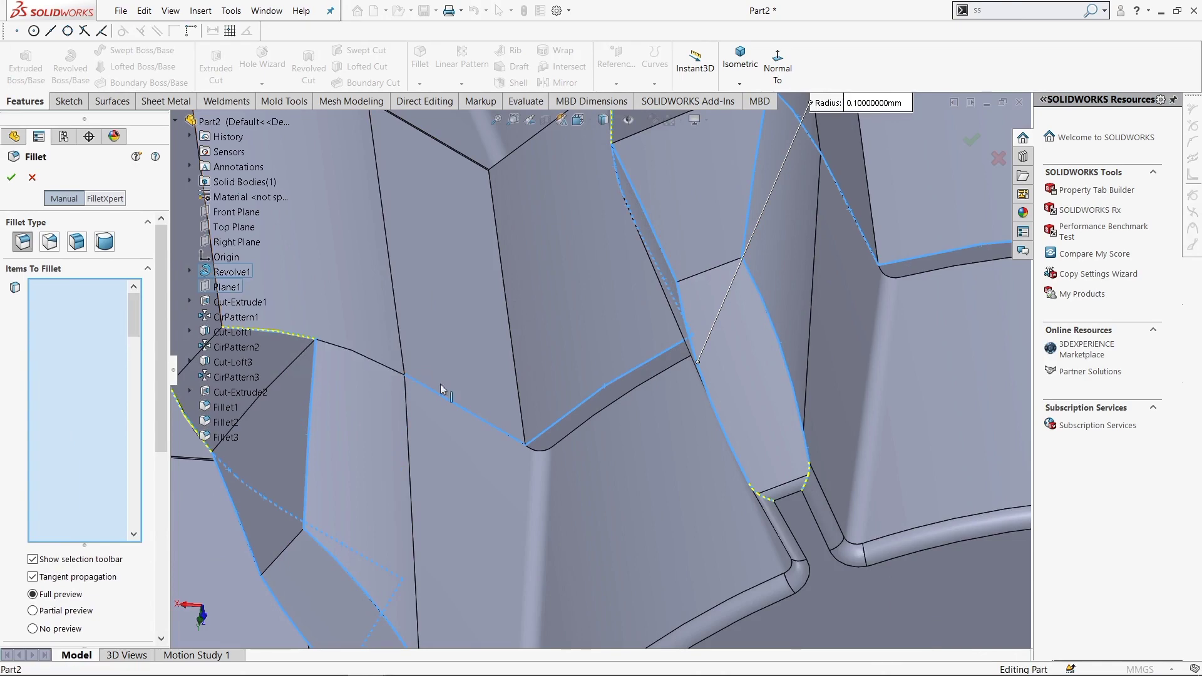
click(562, 419)
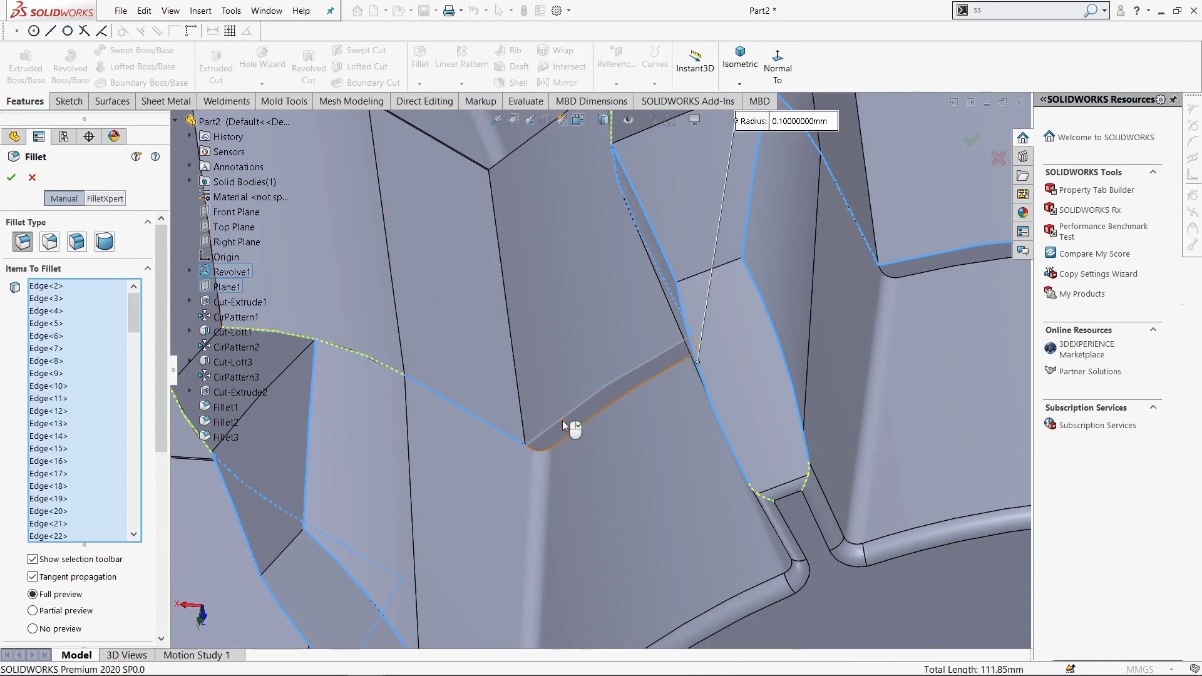
click(476, 415)
- Toggle a tooth face and edges in the selection, undoing the last change
mouse_move(620, 294)
middle_down()
mouse_move(631, 253)
mouse_move(666, 301)
middle_up()
click(665, 301)
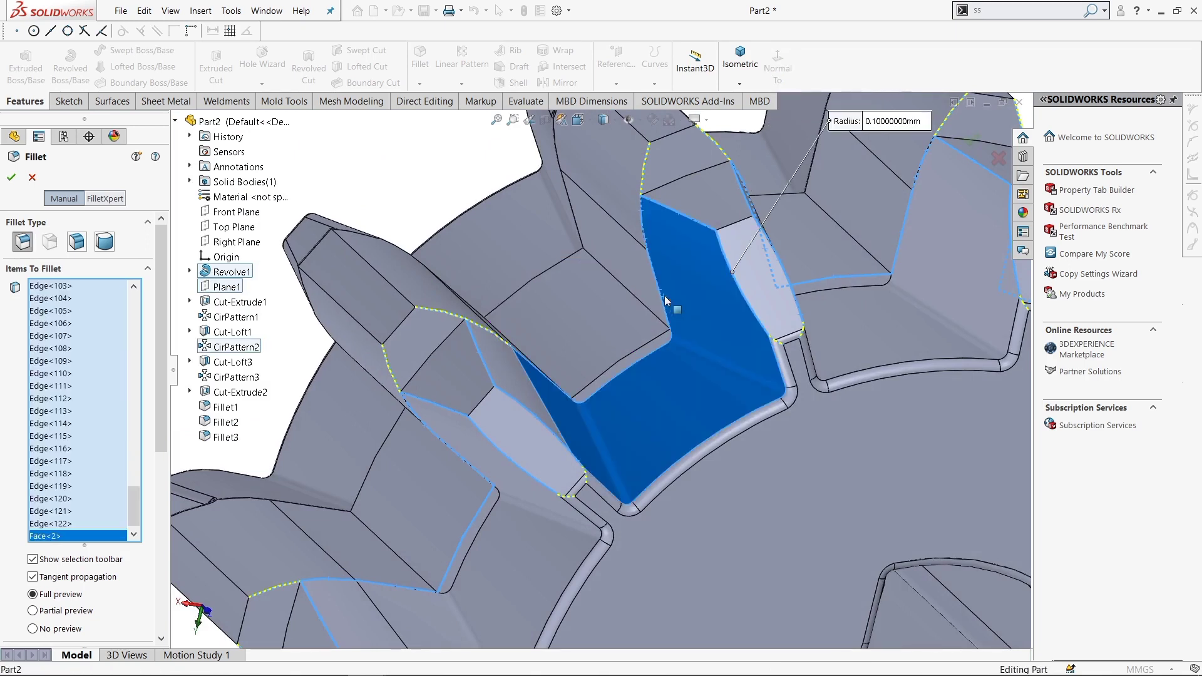
click(652, 275)
click(653, 274)
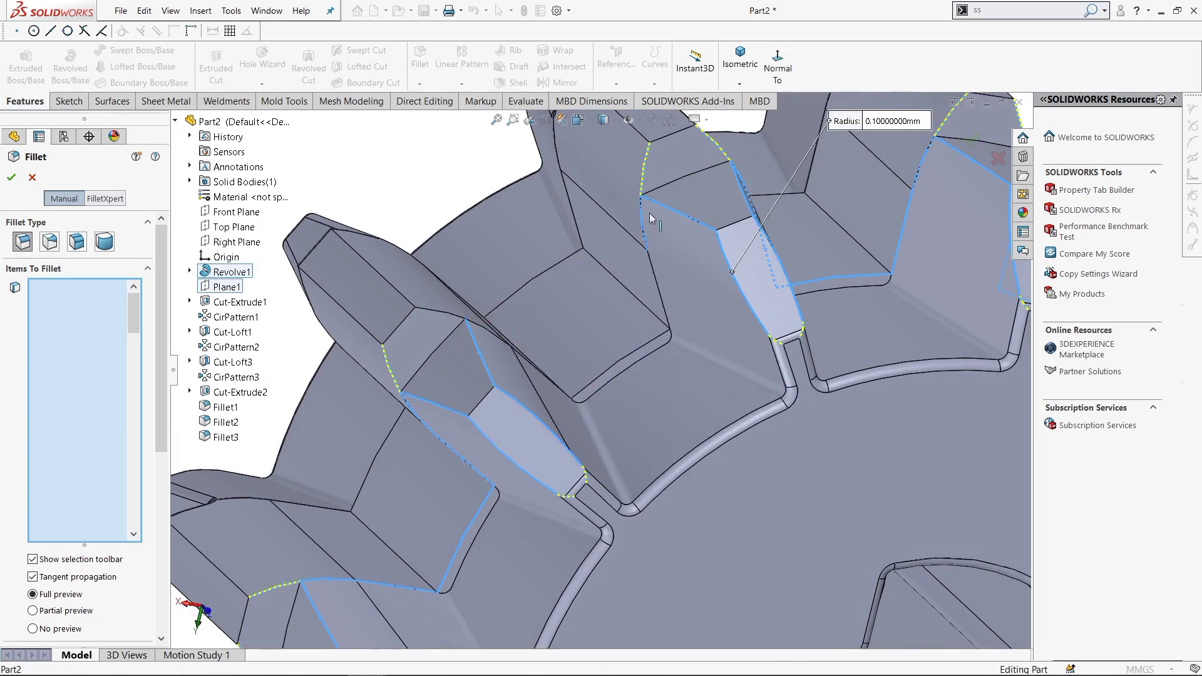
click(638, 201)
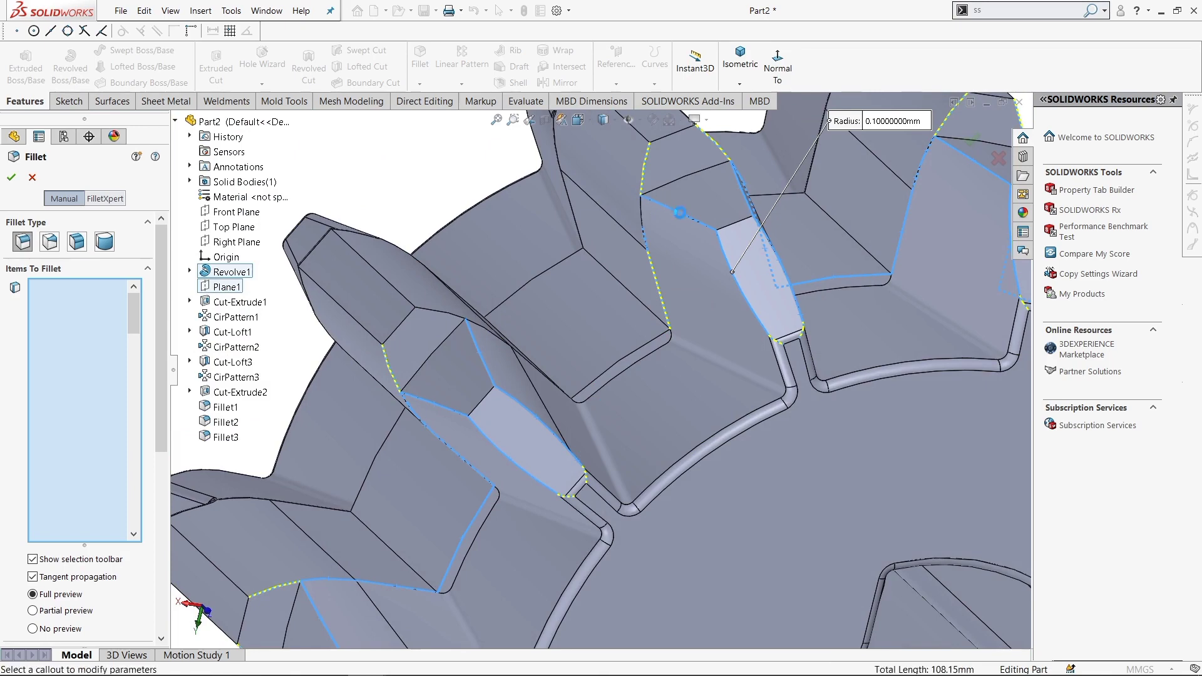
key(ctrl+z)
scroll(639, 431, up, 5)
scroll(638, 431, down, 5)
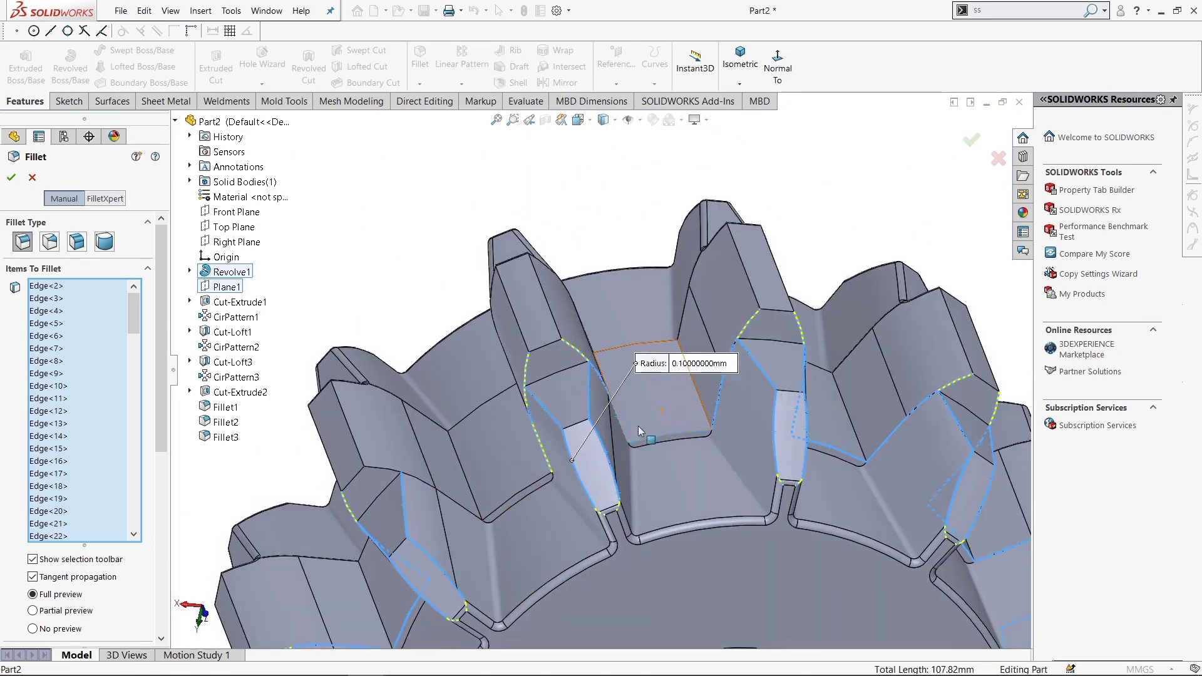
- Clear all selected edges from the Items To Fillet list
right_click(42, 322)
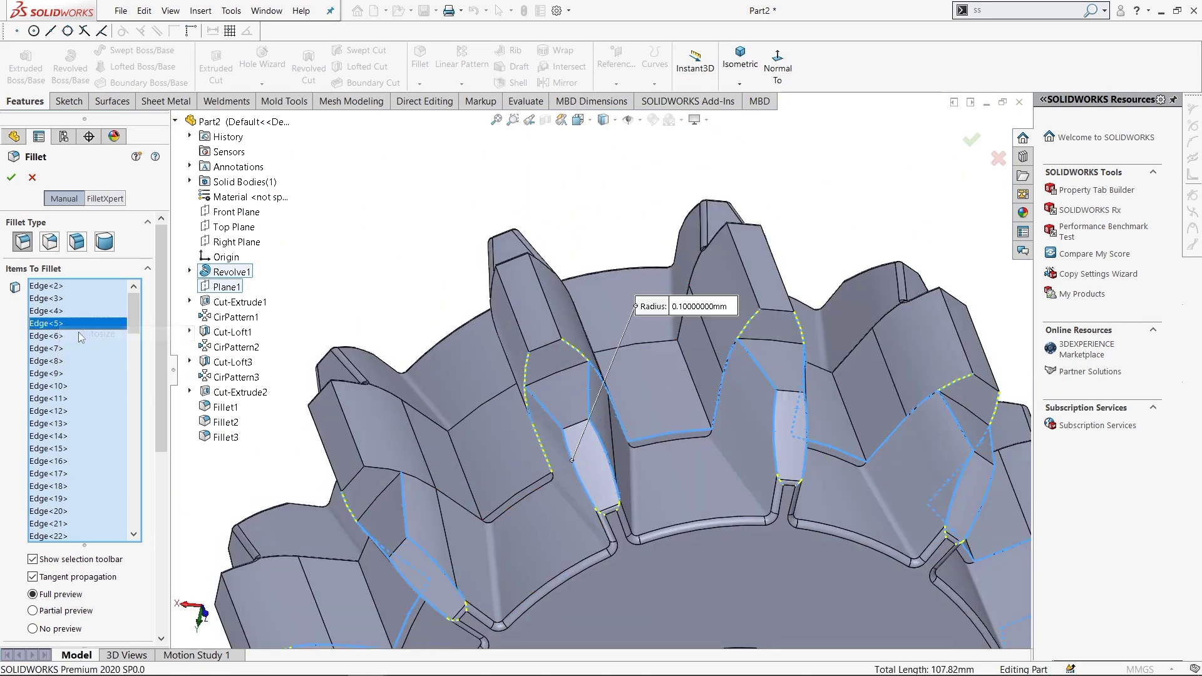
right_click(86, 335)
click(103, 356)
scroll(578, 433, up, 5)
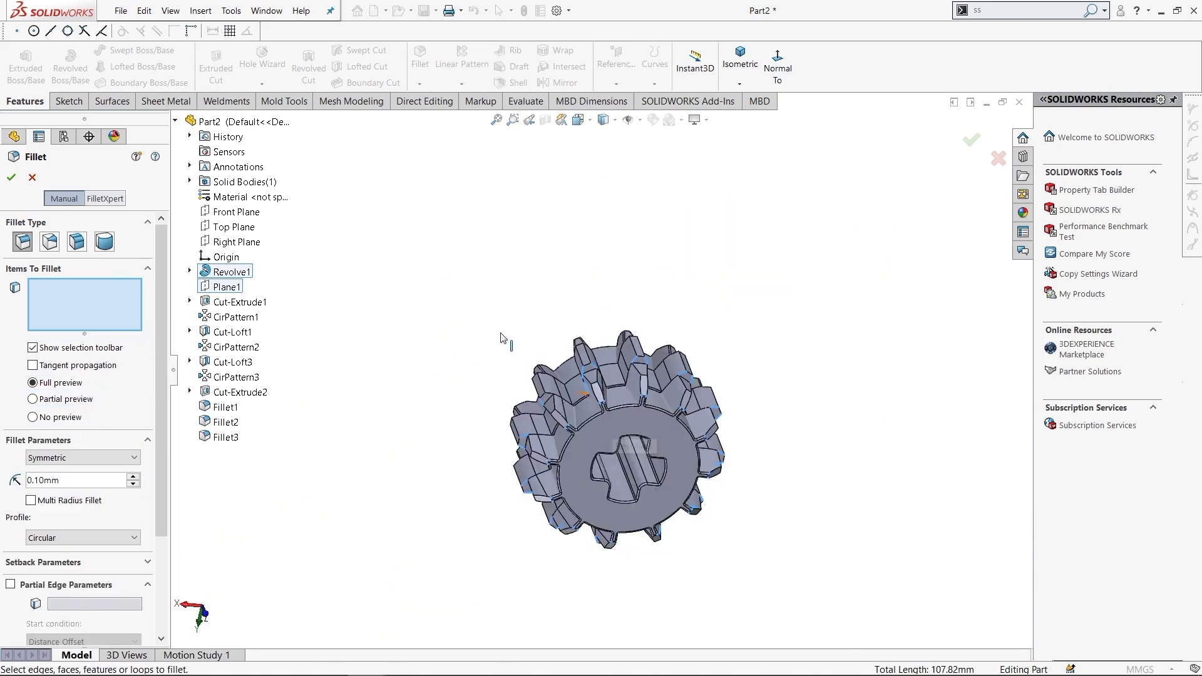
scroll(578, 433, down, 3)
- Select the tapered tip faces on the first three visible teeth at 0.10 mm
scroll(523, 443, down, 3)
click(458, 396)
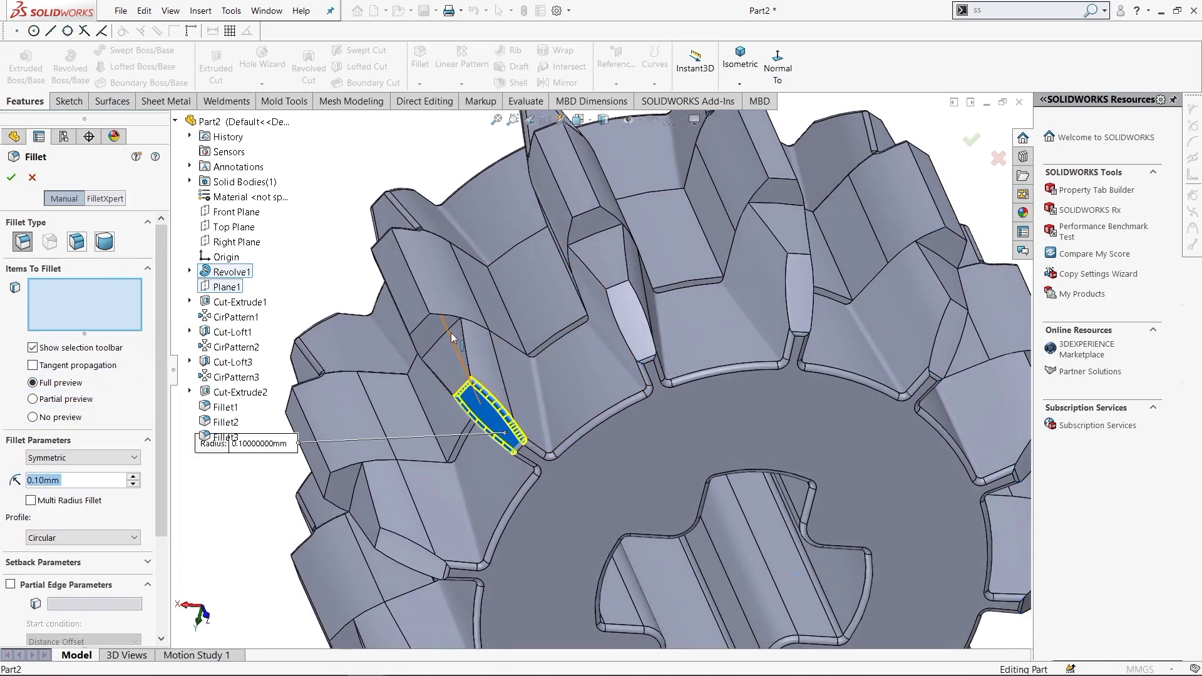
click(445, 361)
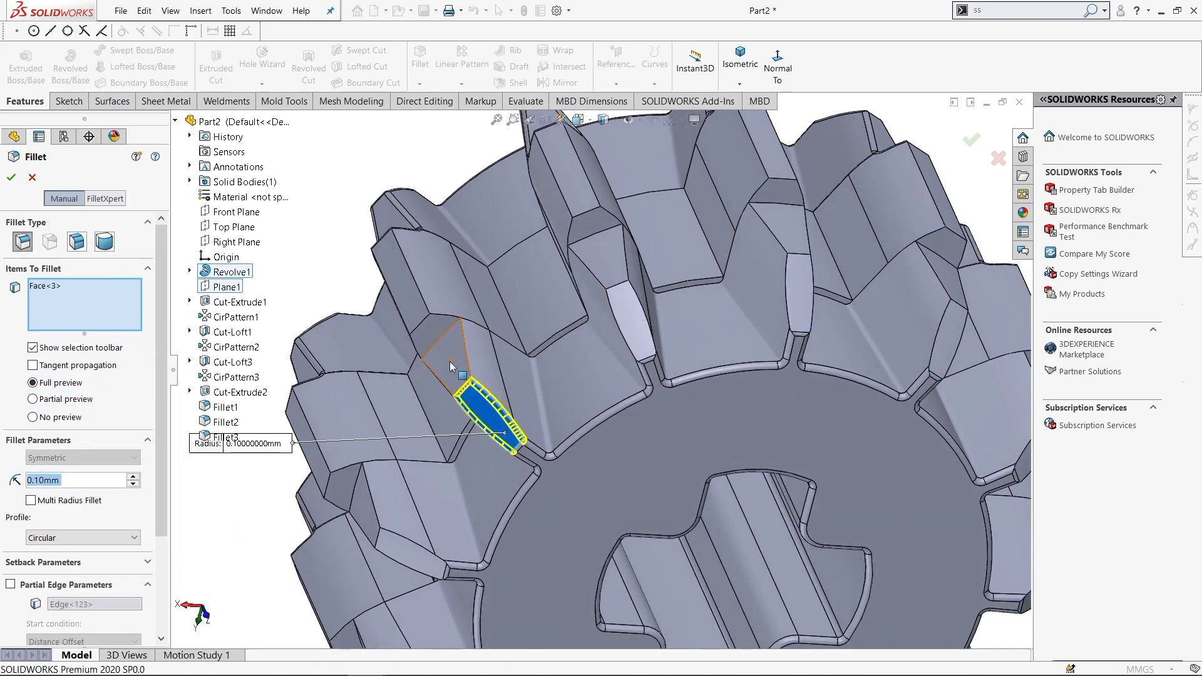
click(436, 328)
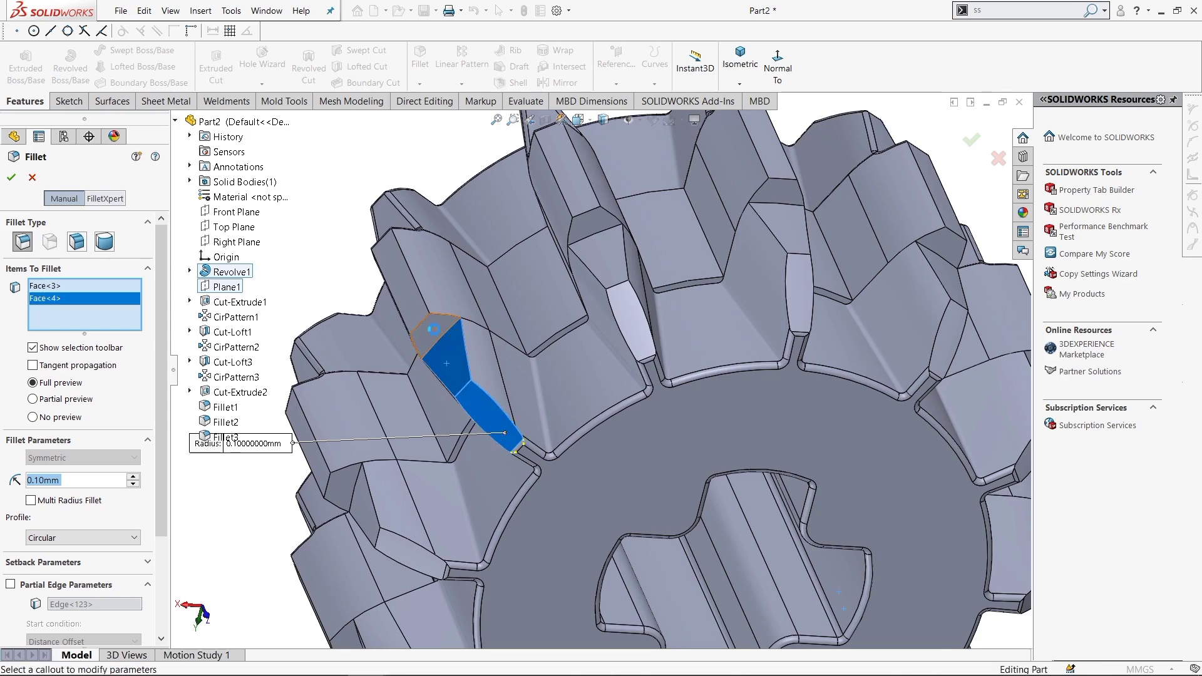
click(590, 216)
click(600, 254)
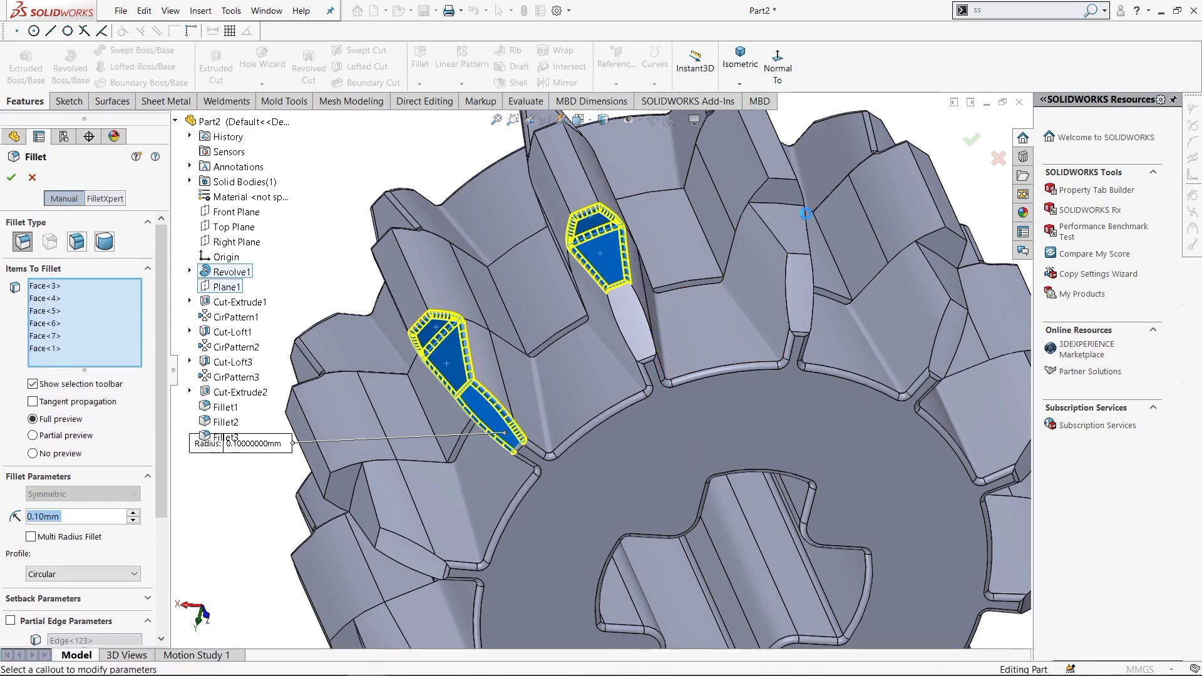
click(790, 193)
click(790, 227)
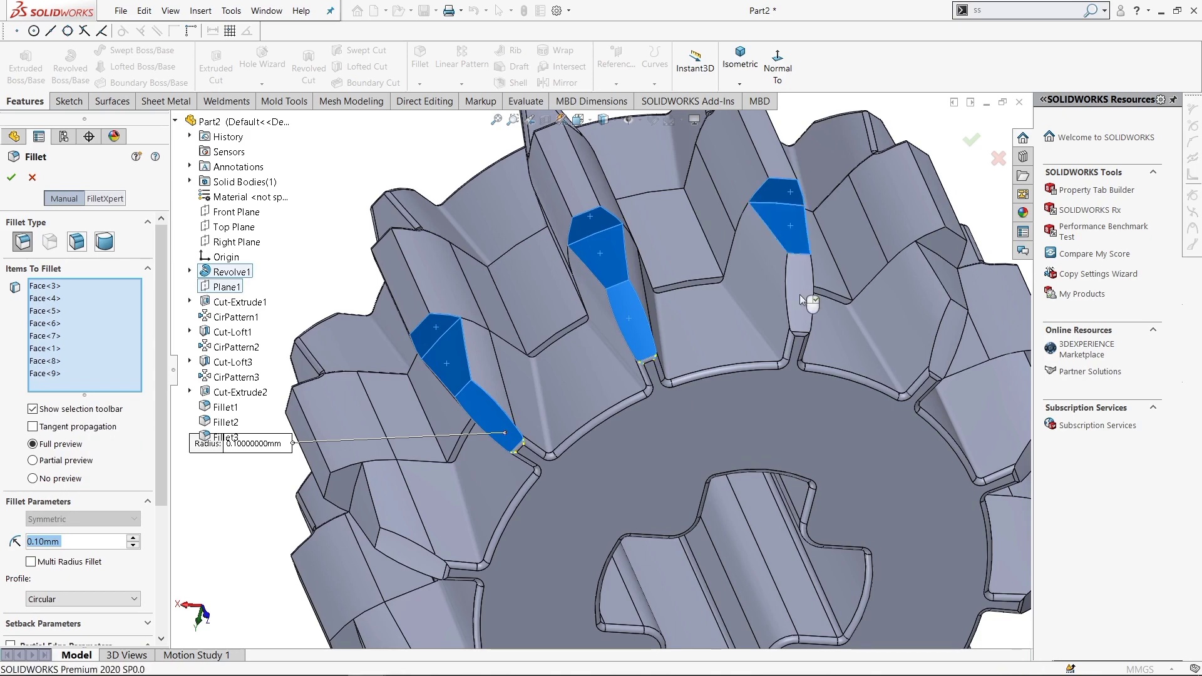
click(799, 294)
- Add the tip faces of two more teeth and apply Fillet4
click(950, 262)
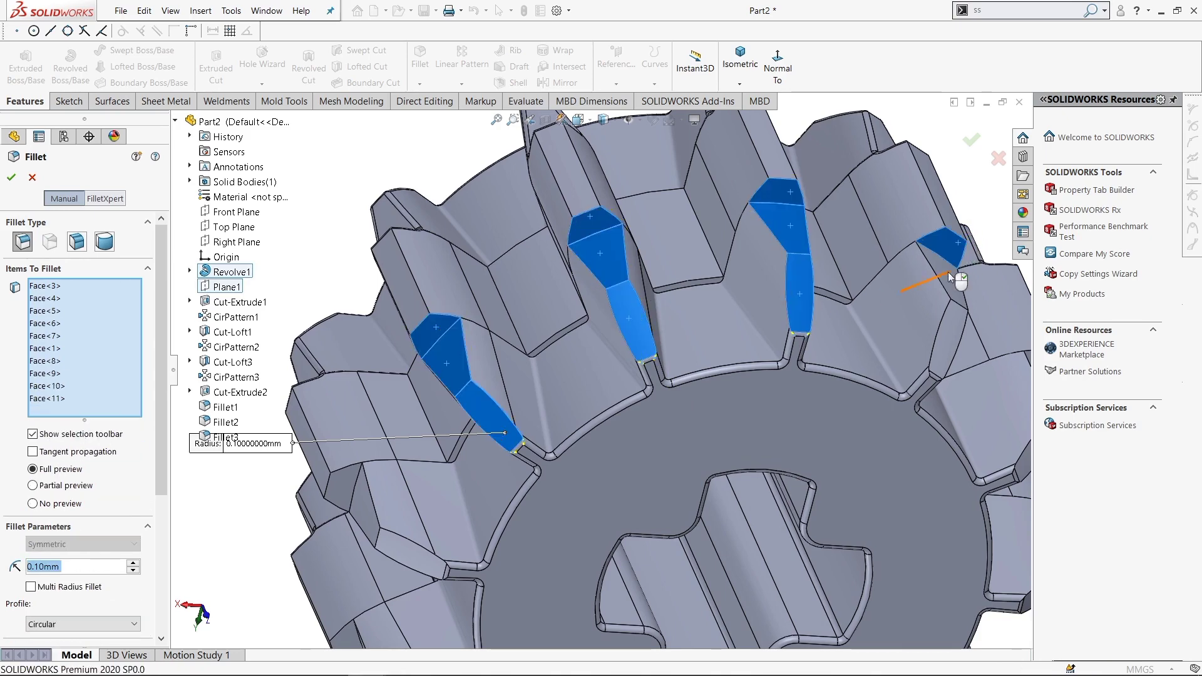
click(948, 321)
click(945, 276)
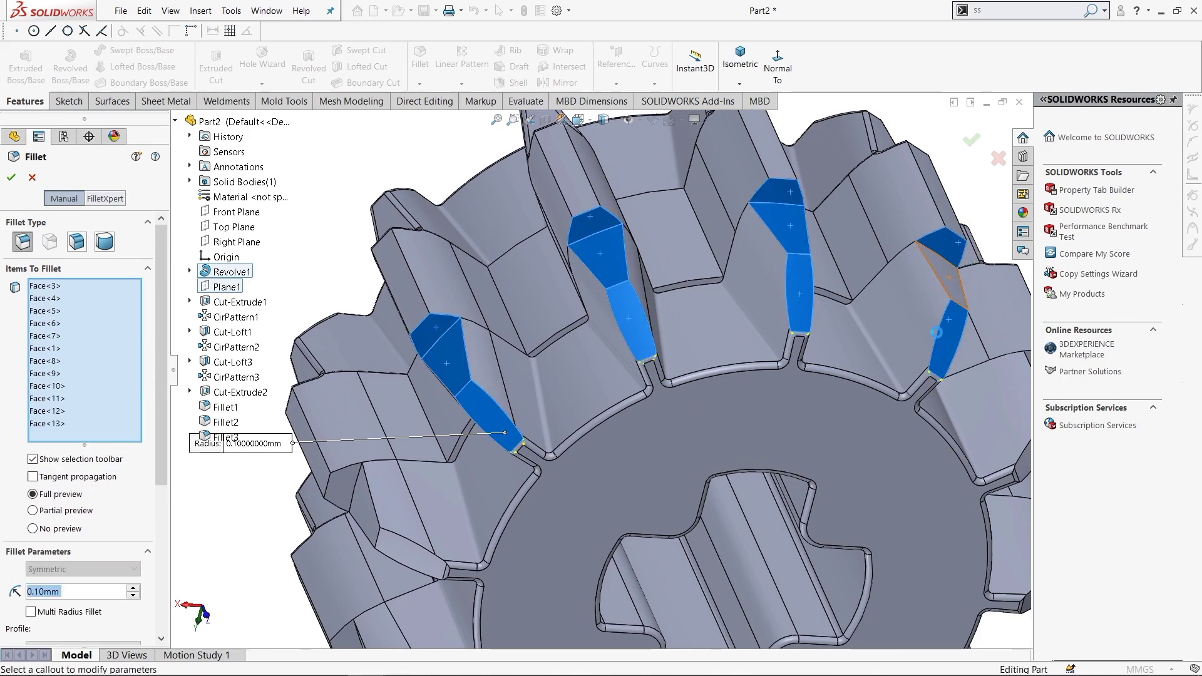
scroll(800, 383, up, 5)
scroll(617, 395, down, 5)
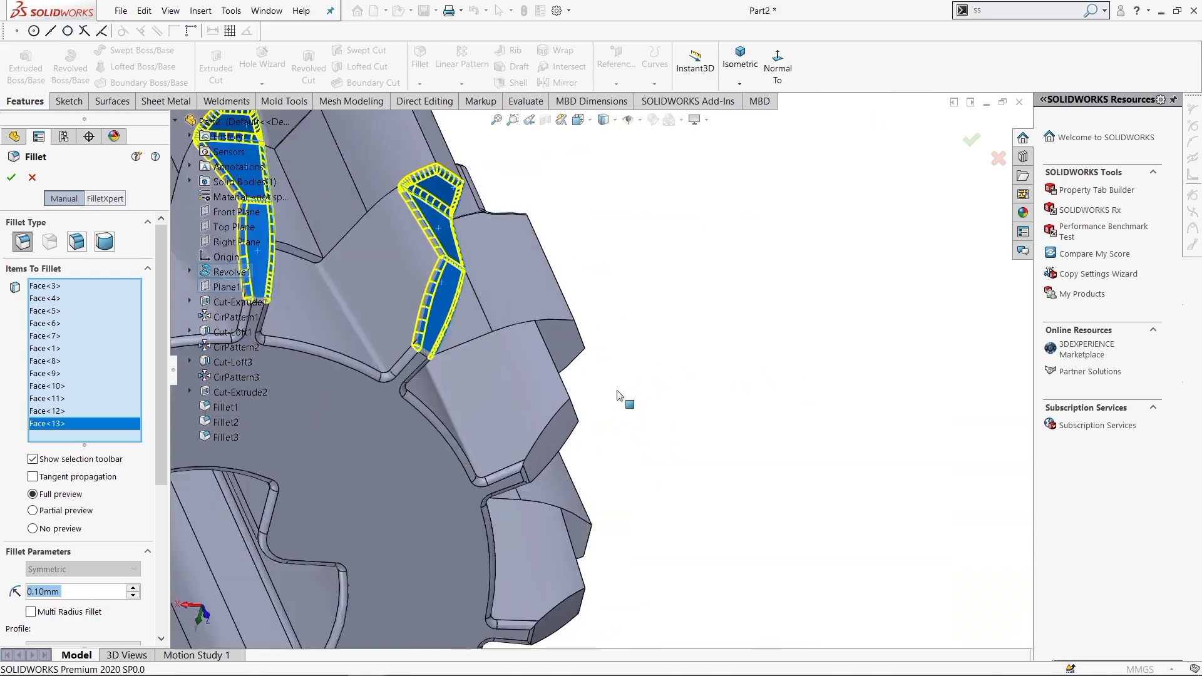
middle_drag(618, 395, 599, 404)
click(598, 404)
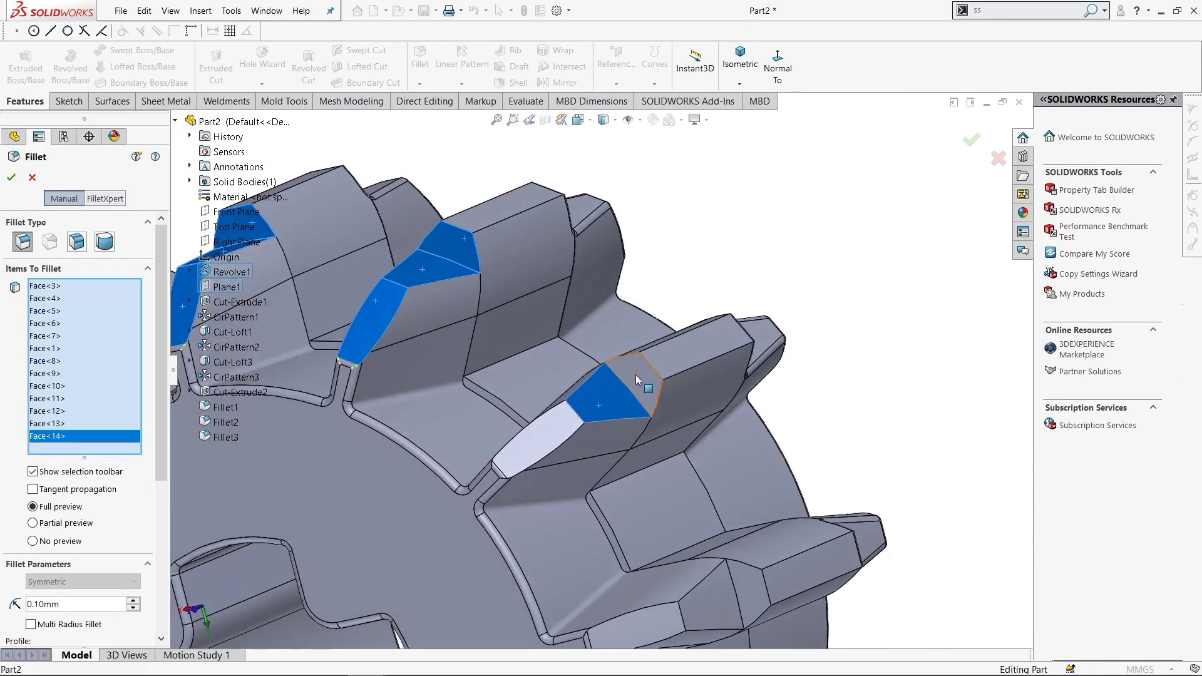
click(535, 437)
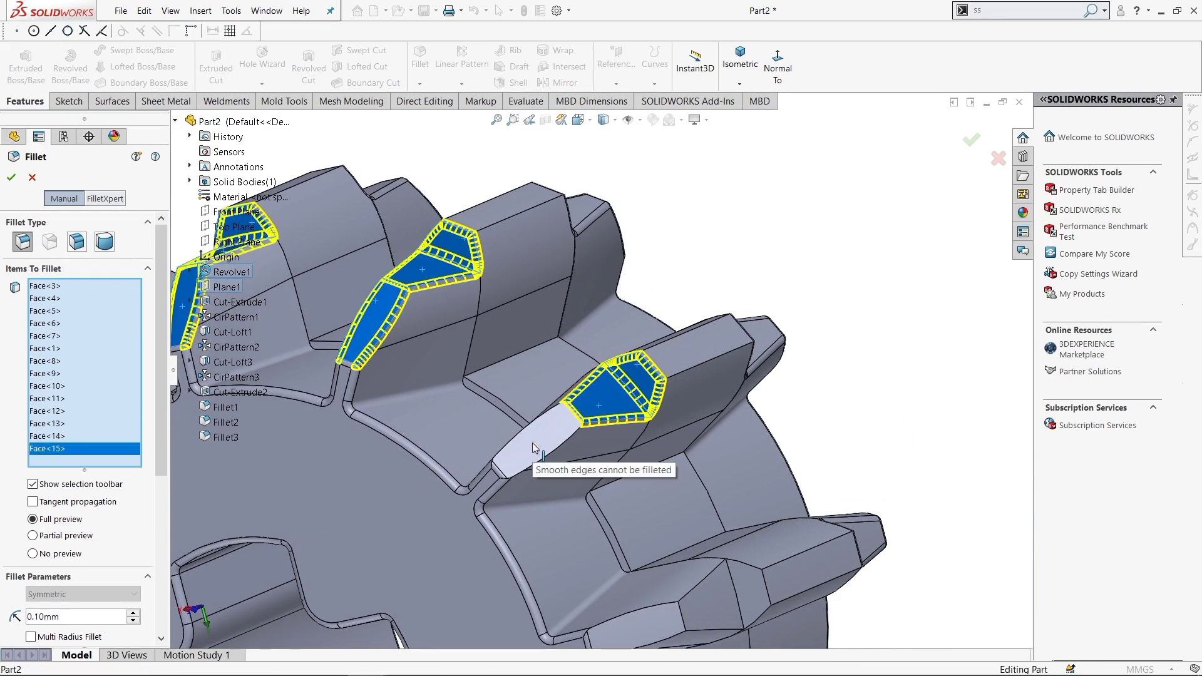
click(558, 425)
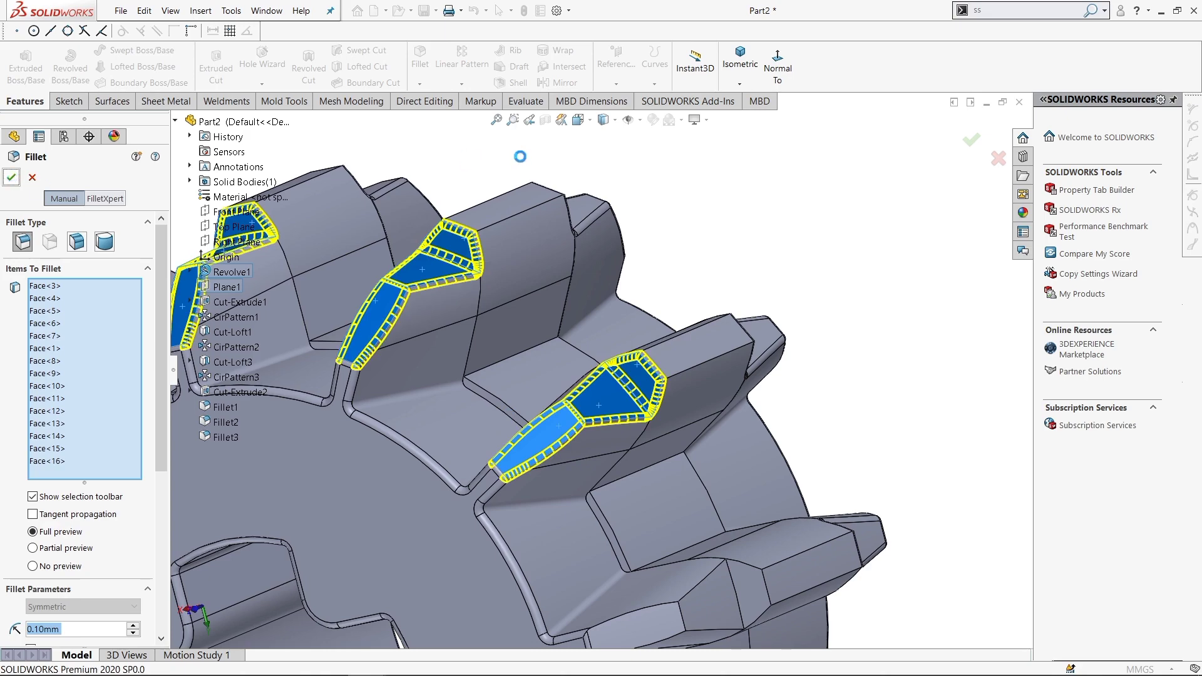
key(Return)
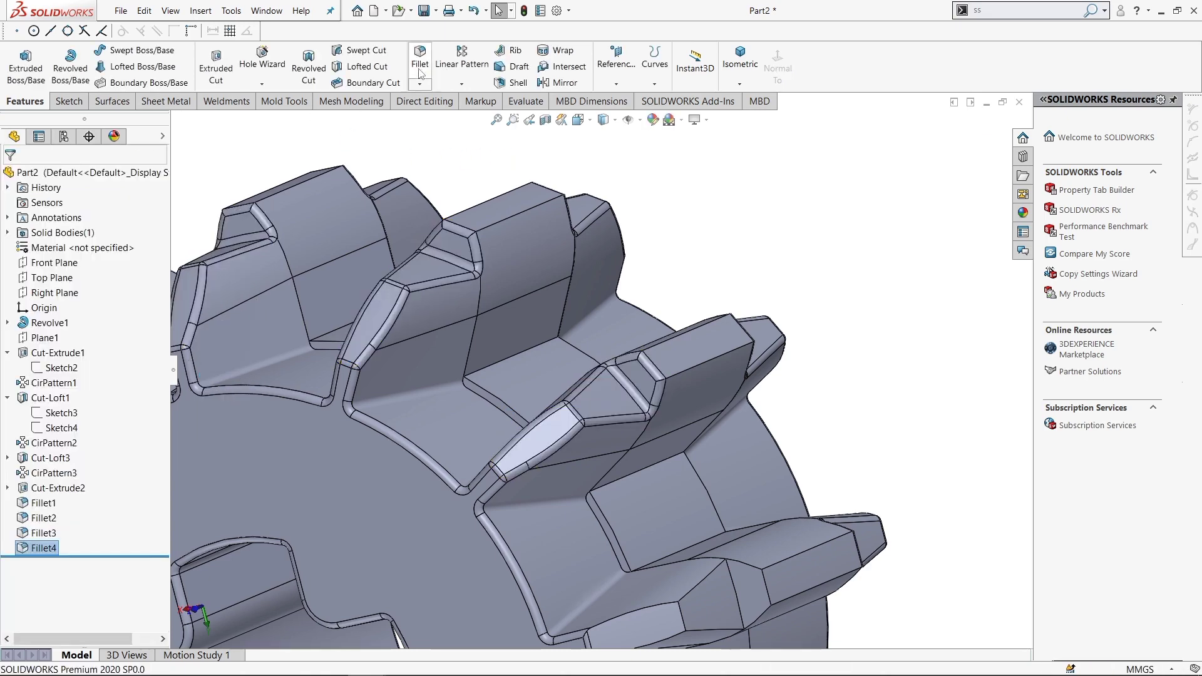
- Start another 0.10 mm fillet and select faces on an upper and a lower tooth
key(Return)
scroll(630, 504, up, 5)
scroll(625, 506, down, 2)
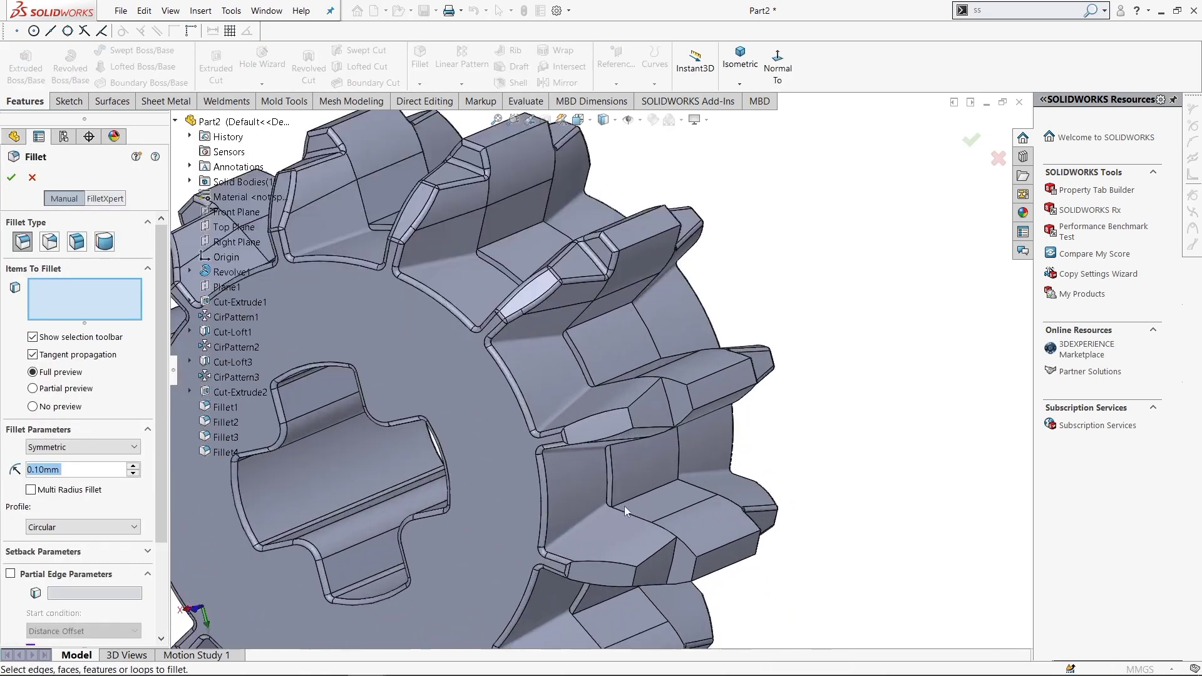
scroll(606, 399, down, 2)
scroll(581, 359, down, 2)
click(580, 359)
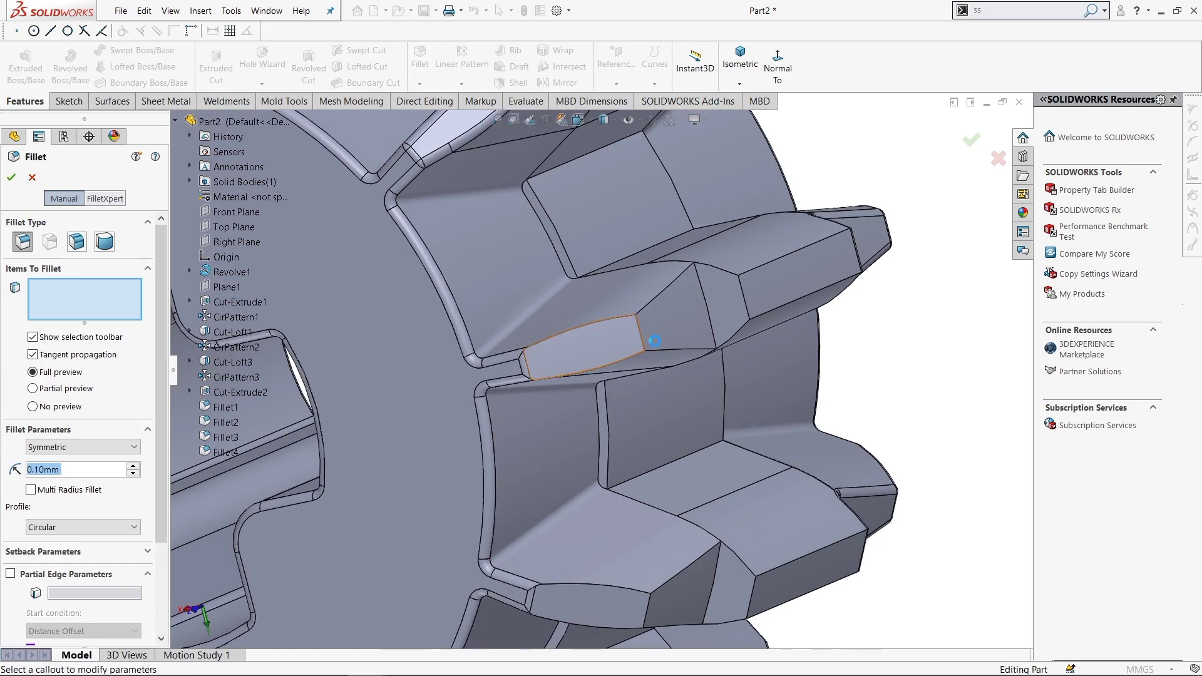
click(727, 298)
click(662, 321)
click(603, 606)
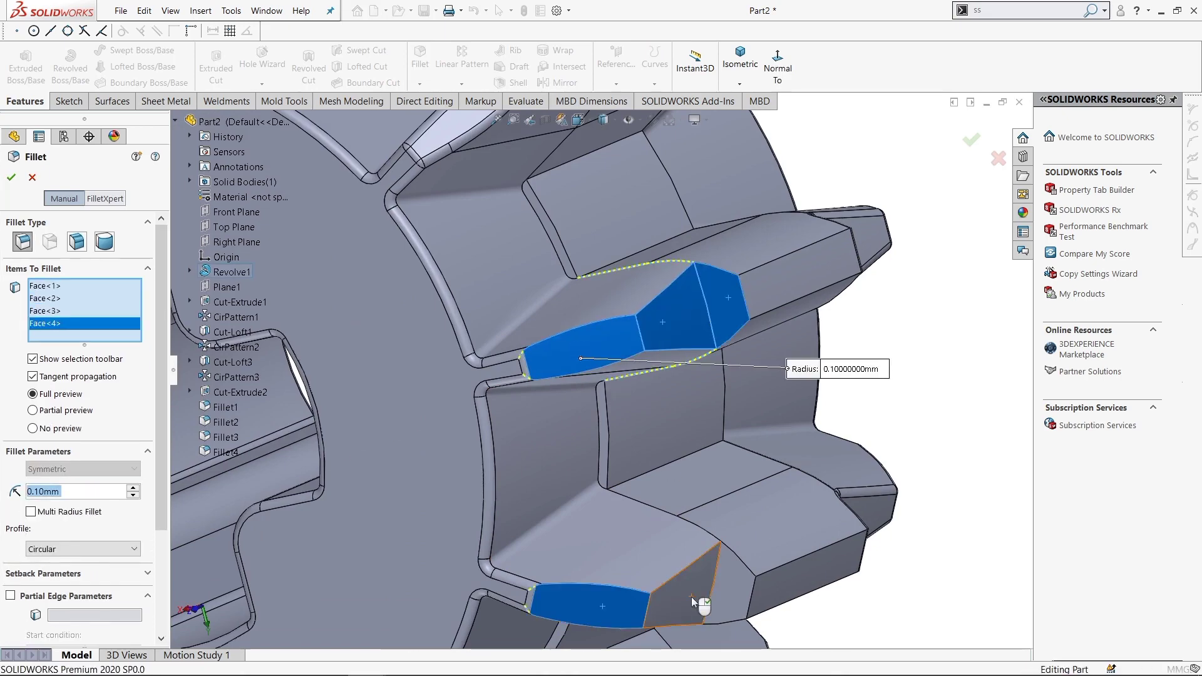
click(691, 596)
- Orbit to inspect the tooth flanks, then clear all faces from the fillet list
middle_drag(637, 551, 584, 461)
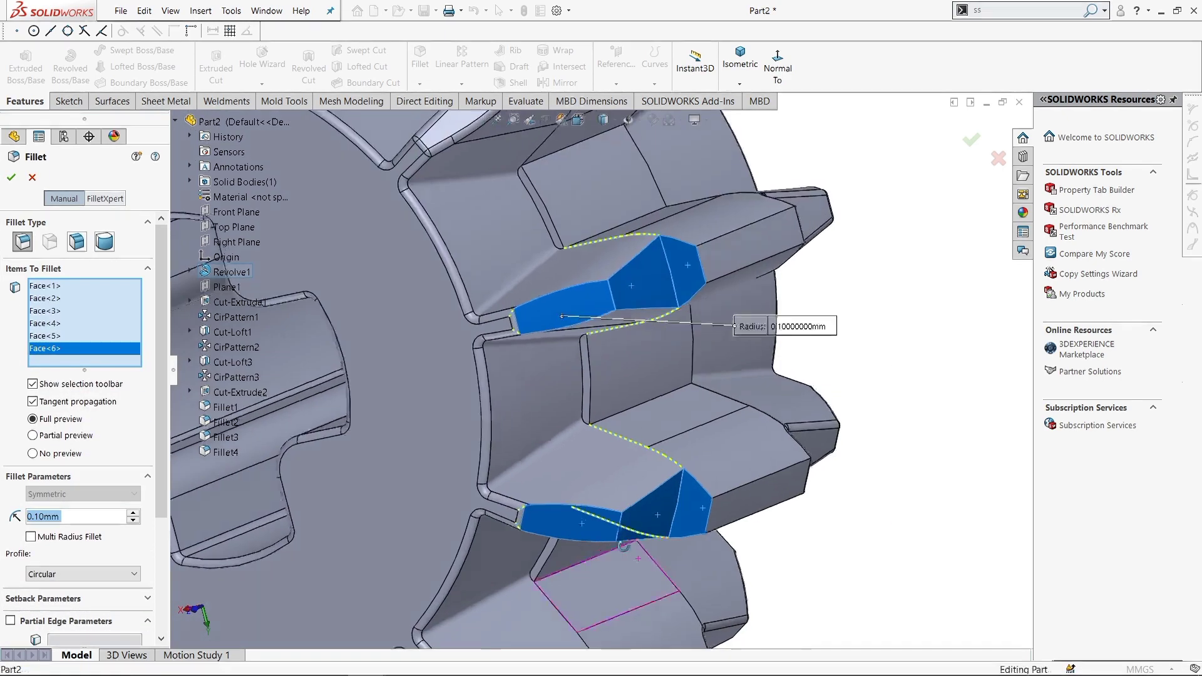
scroll(584, 461, up, 5)
scroll(569, 352, down, 5)
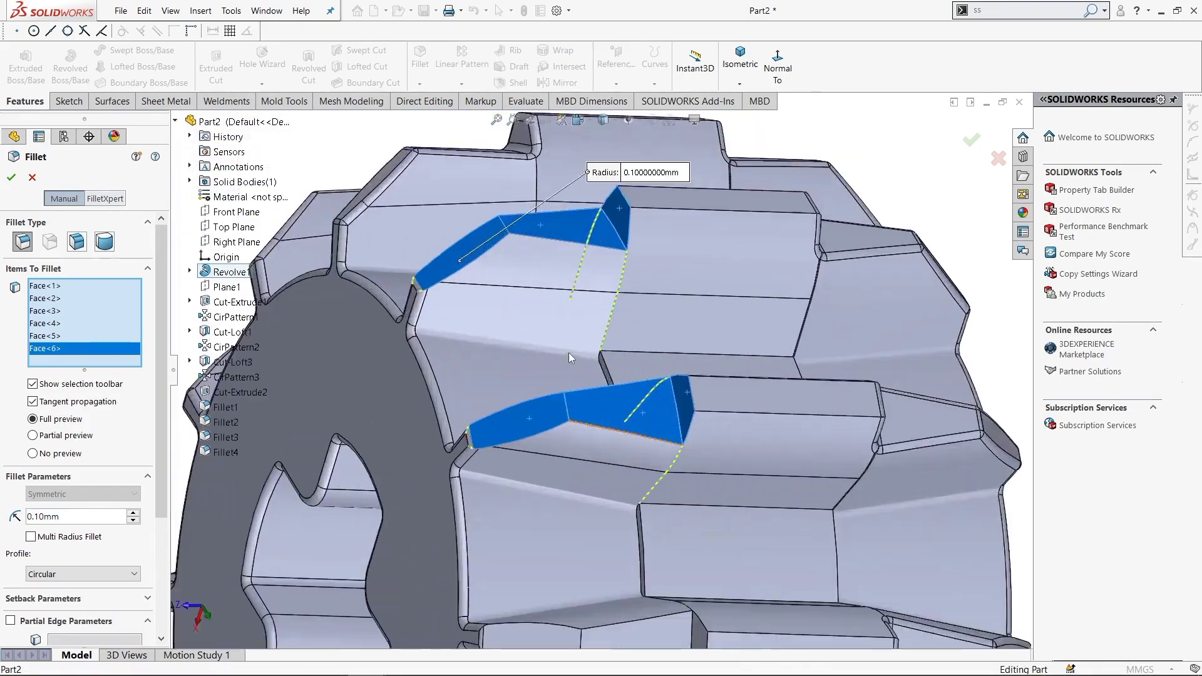
middle_drag(568, 352, 540, 264)
scroll(545, 259, down, 3)
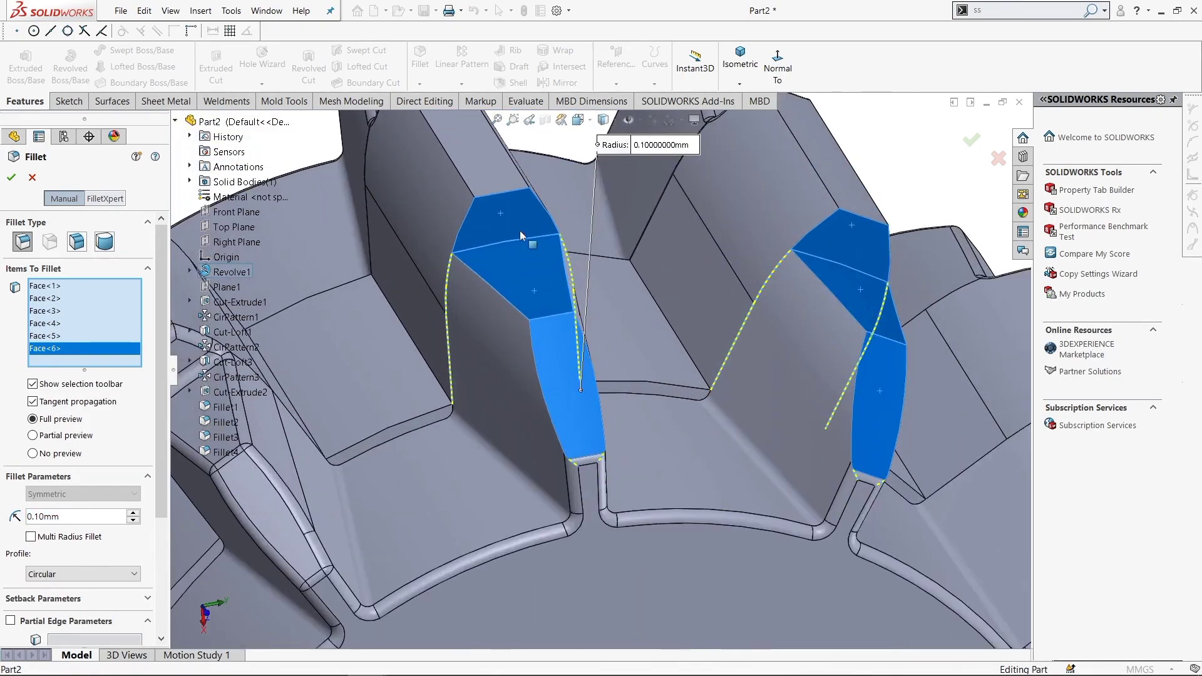
right_click(96, 316)
click(109, 320)
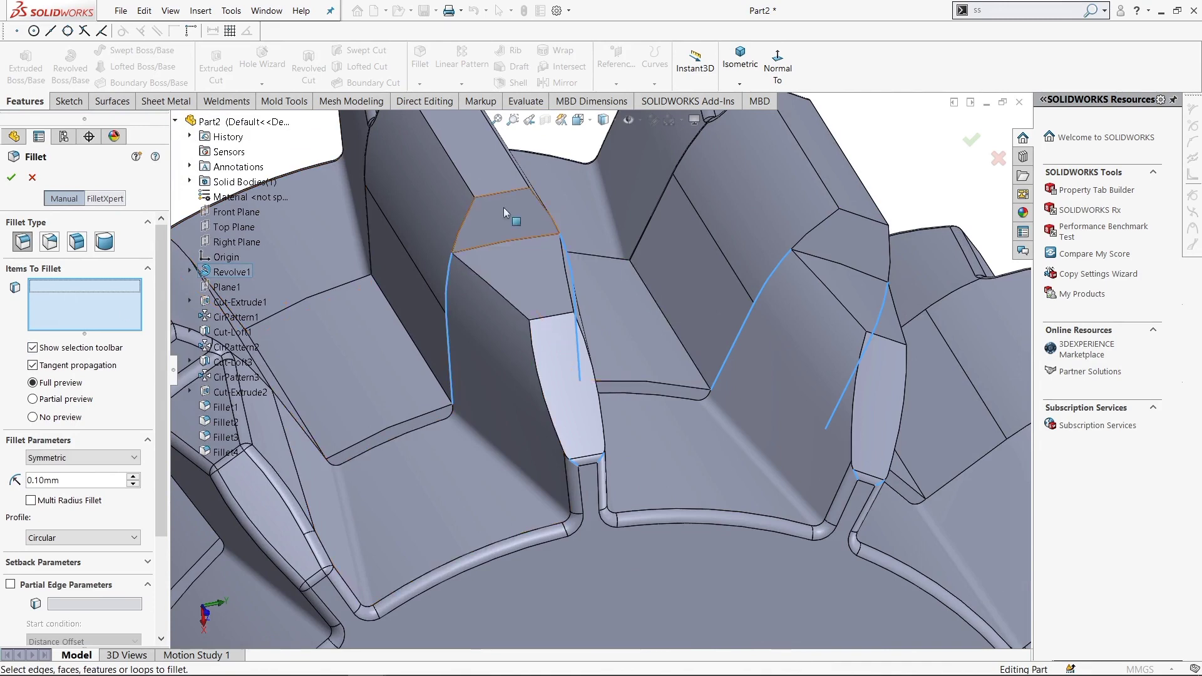
- Reselect one tooth's tip faces and bring up the fillet selection-list options
click(517, 265)
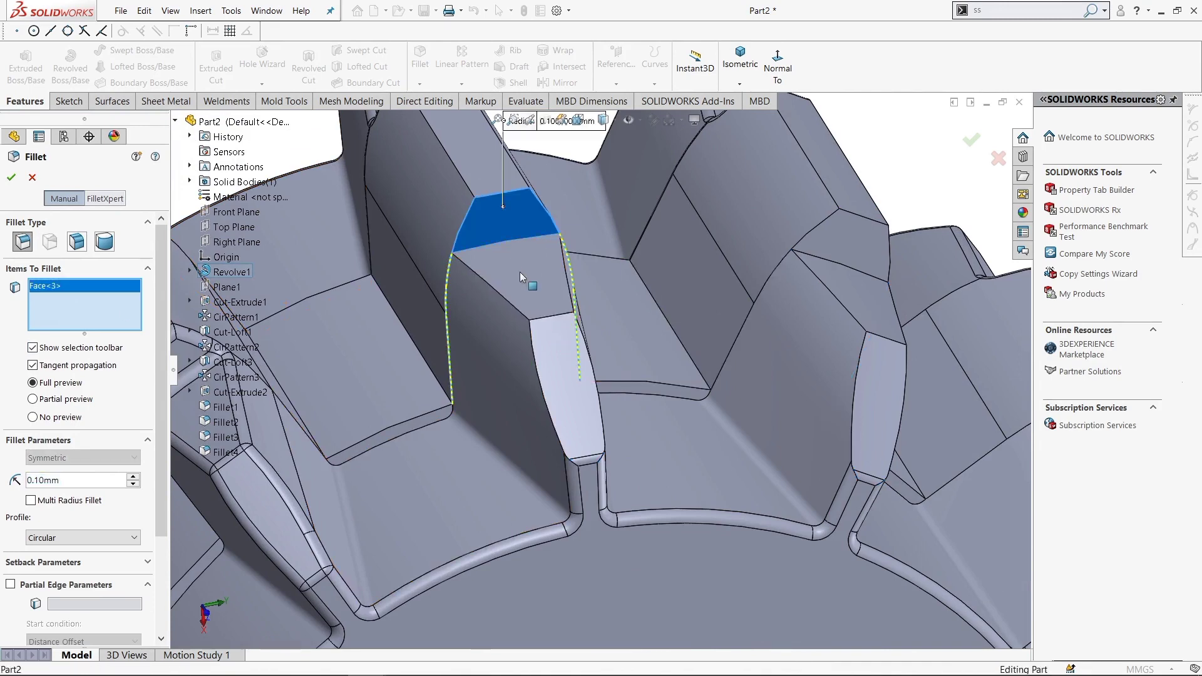
click(576, 404)
right_click(100, 282)
- Clear the list and pick root flank faces on the first teeth, removing a wrong upper face
click(109, 298)
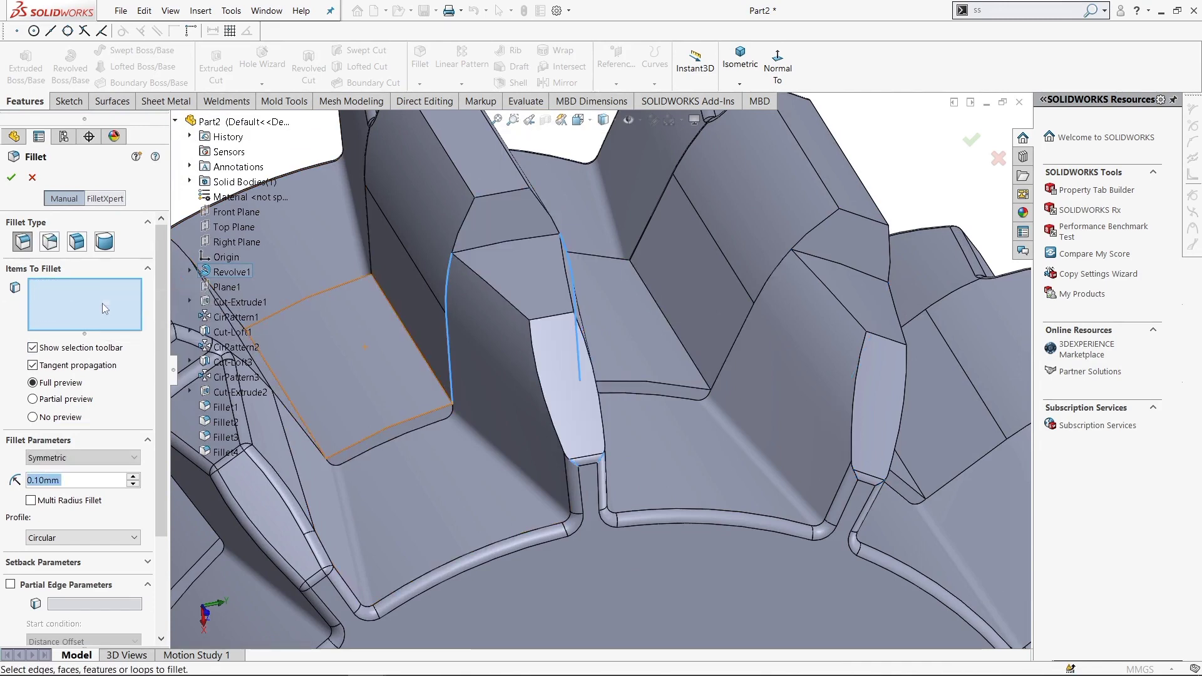
click(539, 364)
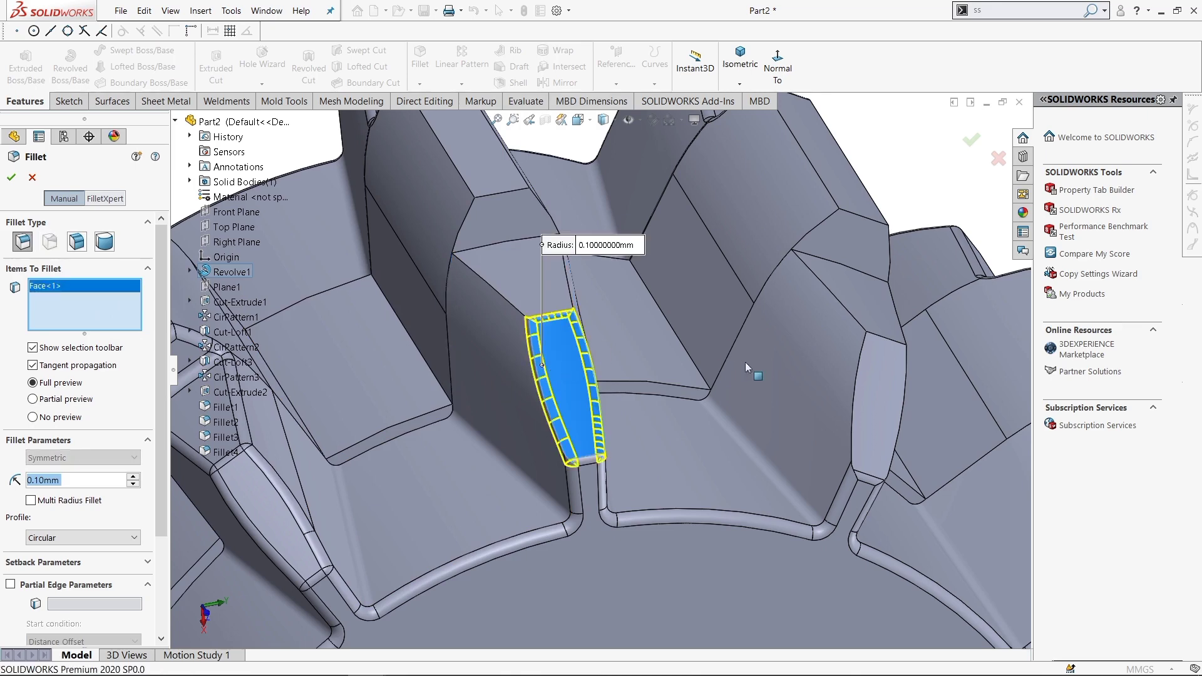
click(886, 366)
click(876, 298)
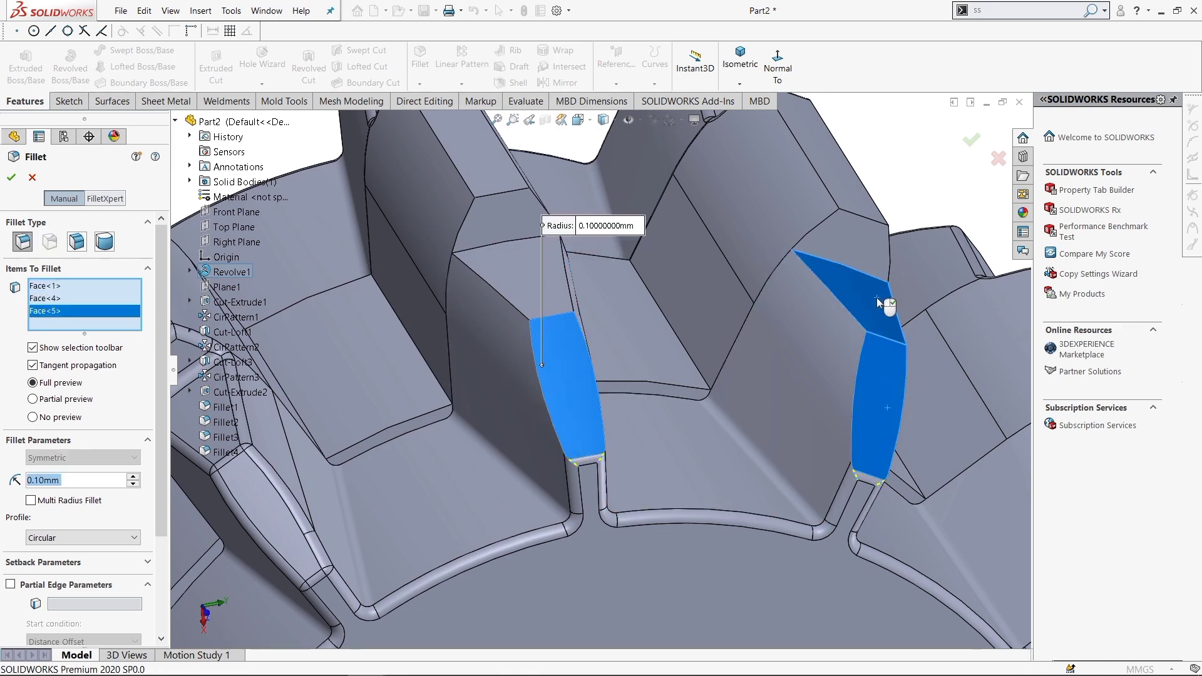
click(872, 321)
scroll(826, 400, up, 5)
middle_drag(826, 400, 753, 437)
scroll(658, 464, down, 4)
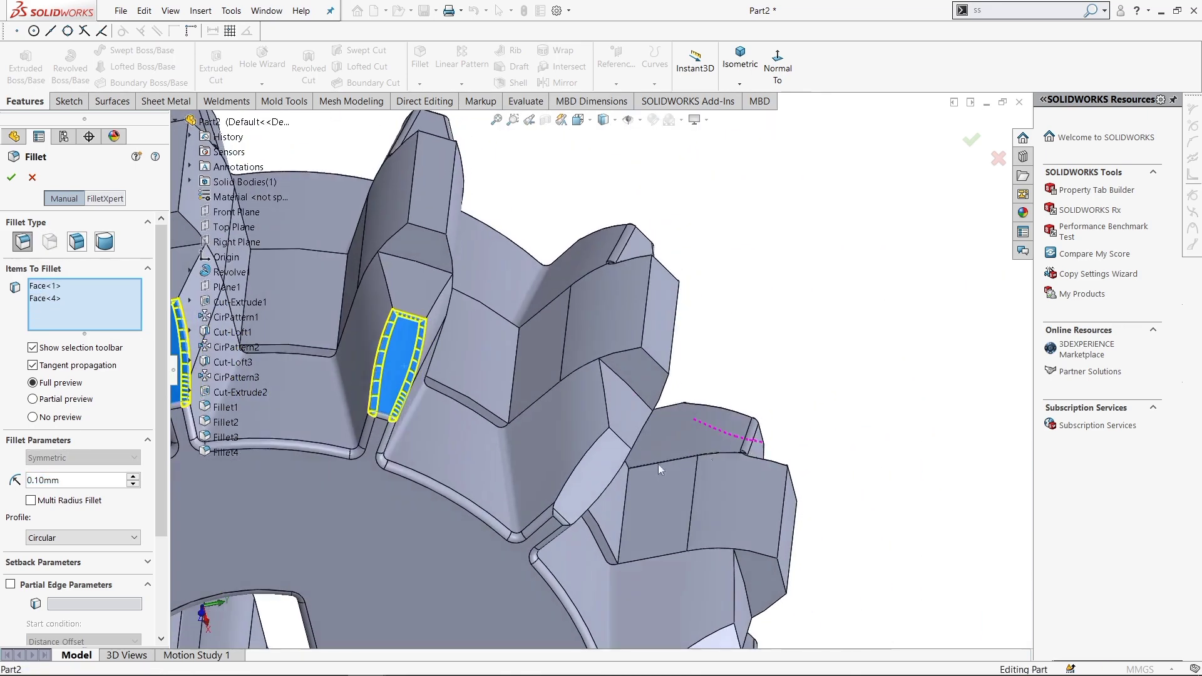
- Pan down and add root flank faces on further teeth, picking faces rather than edges
click(598, 456)
ctrl+middle_drag(595, 509, 611, 407)
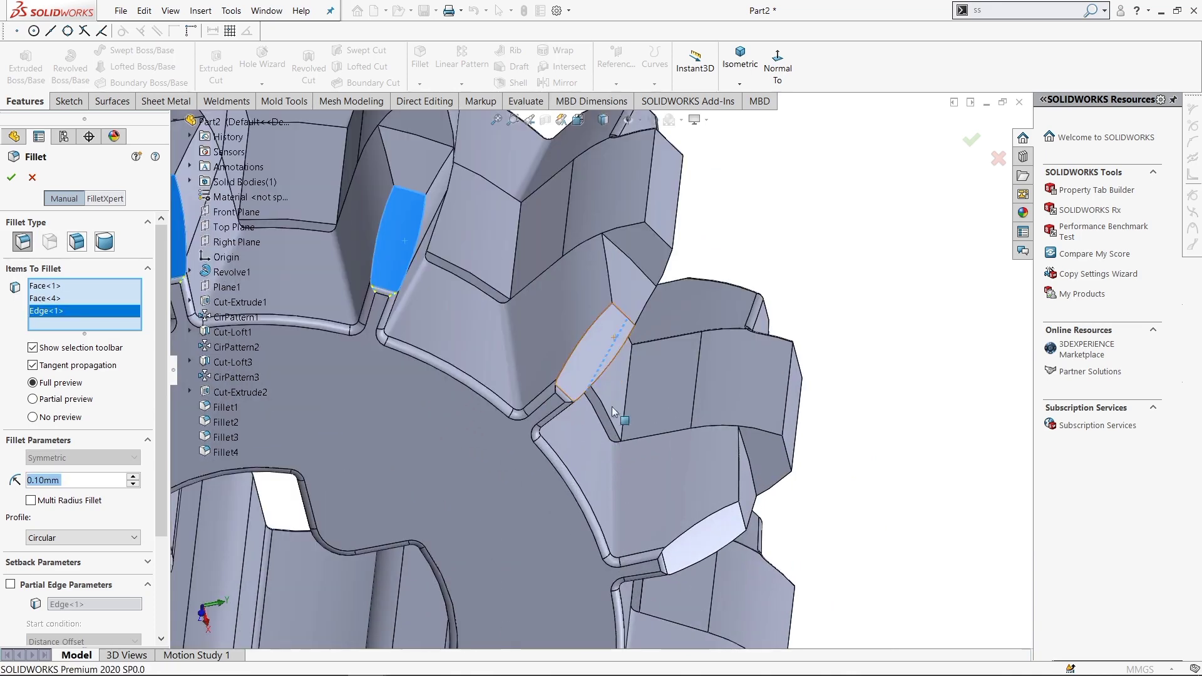
click(605, 361)
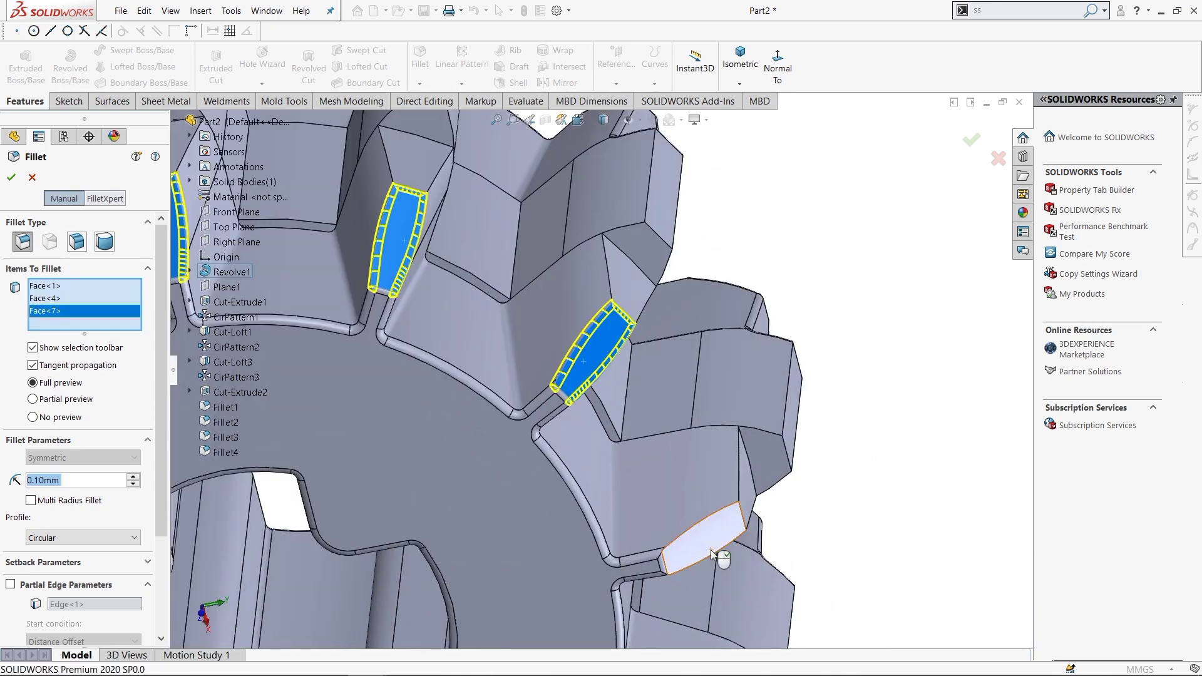
scroll(618, 563, up, 5)
scroll(619, 558, down, 5)
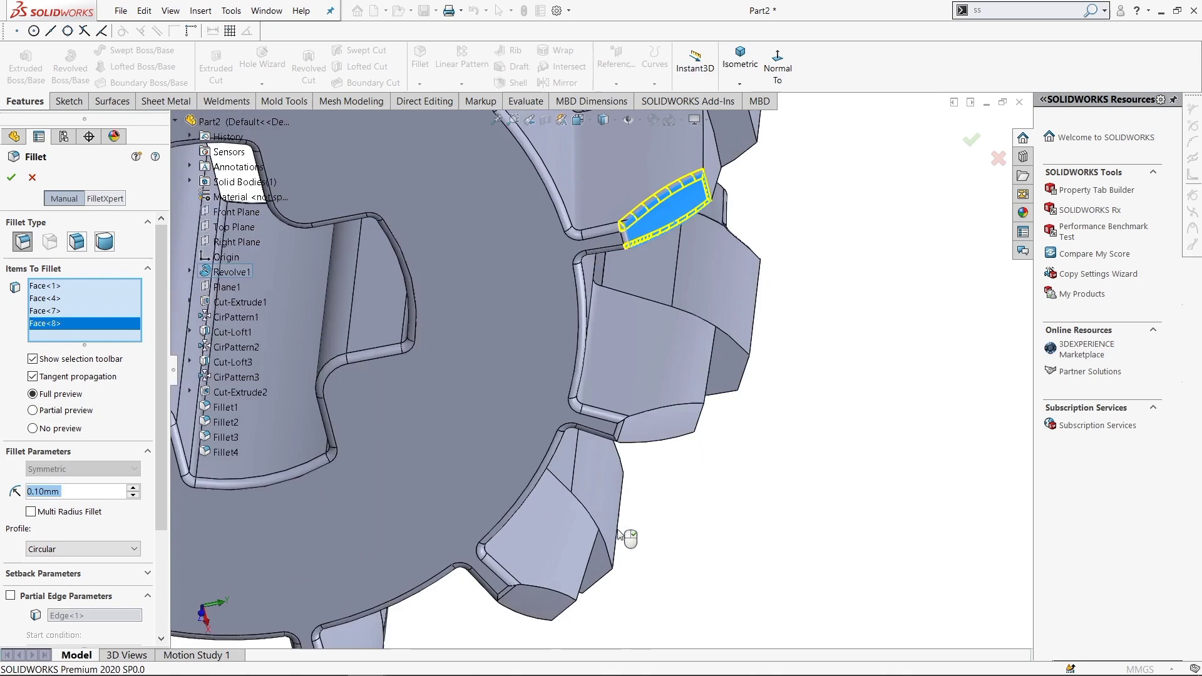
click(651, 429)
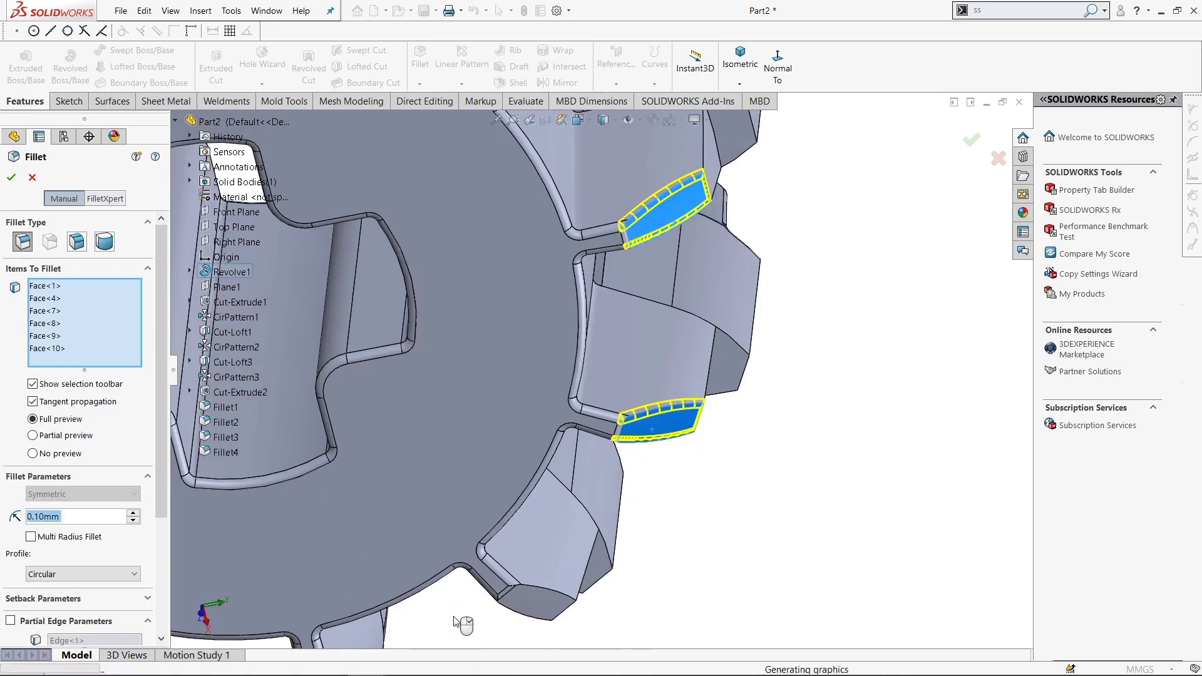
- Add another lower tooth's root flank face, reaching eight flank faces, and orbit to view from above
scroll(455, 622, up, 5)
scroll(451, 626, down, 5)
scroll(528, 475, down, 2)
click(528, 444)
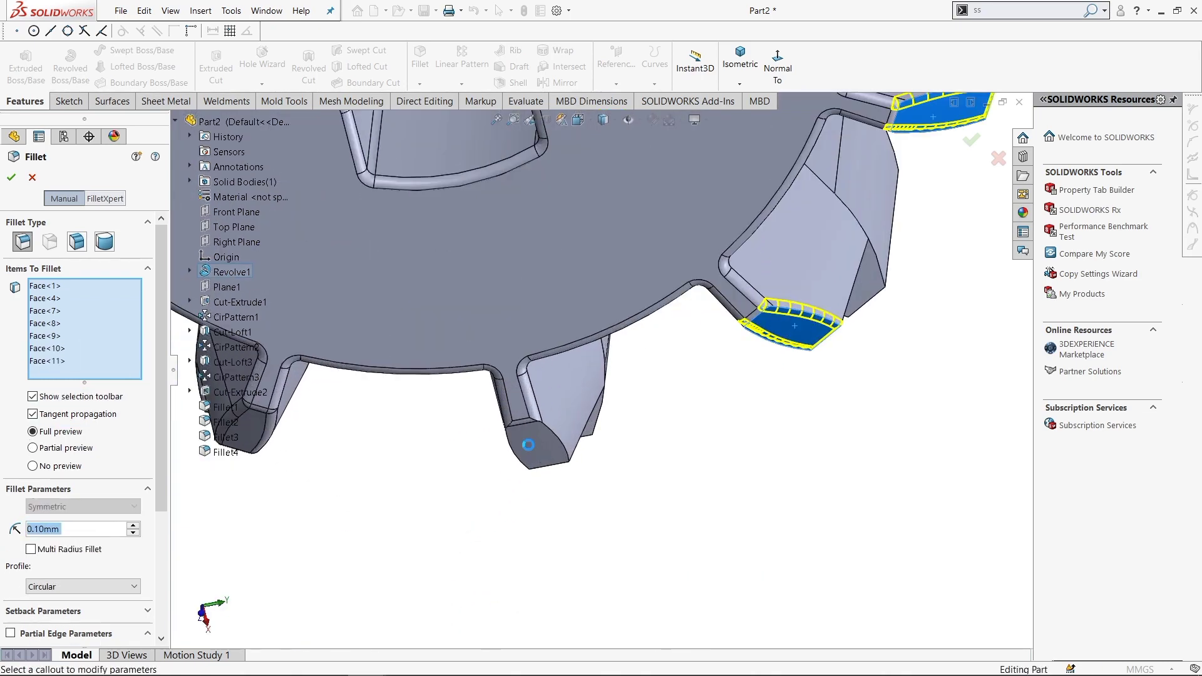
scroll(528, 445, up, 3)
scroll(565, 183, up, 2)
scroll(622, 261, down, 6)
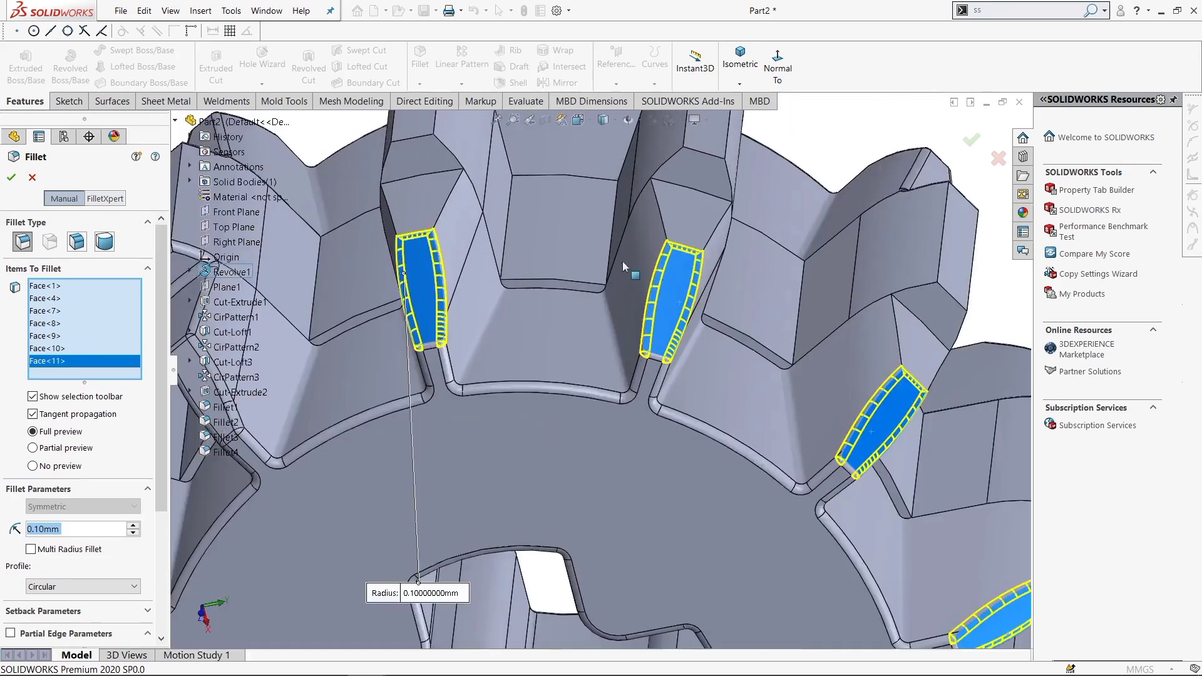
middle_drag(622, 261, 535, 353)
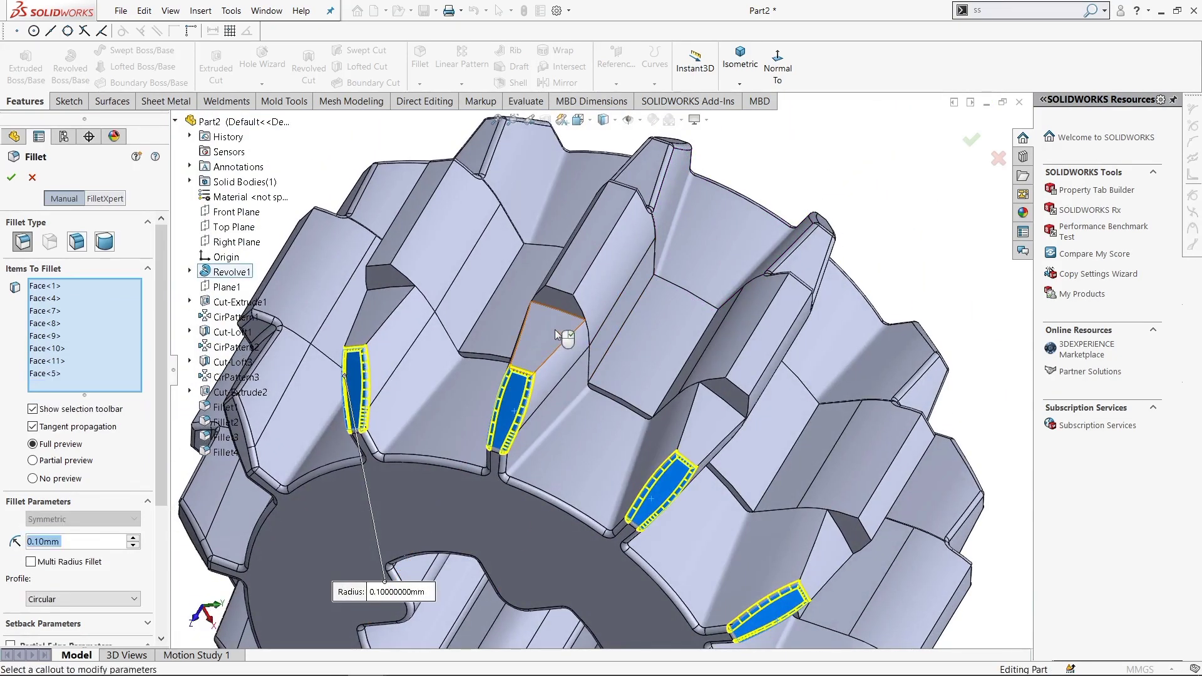
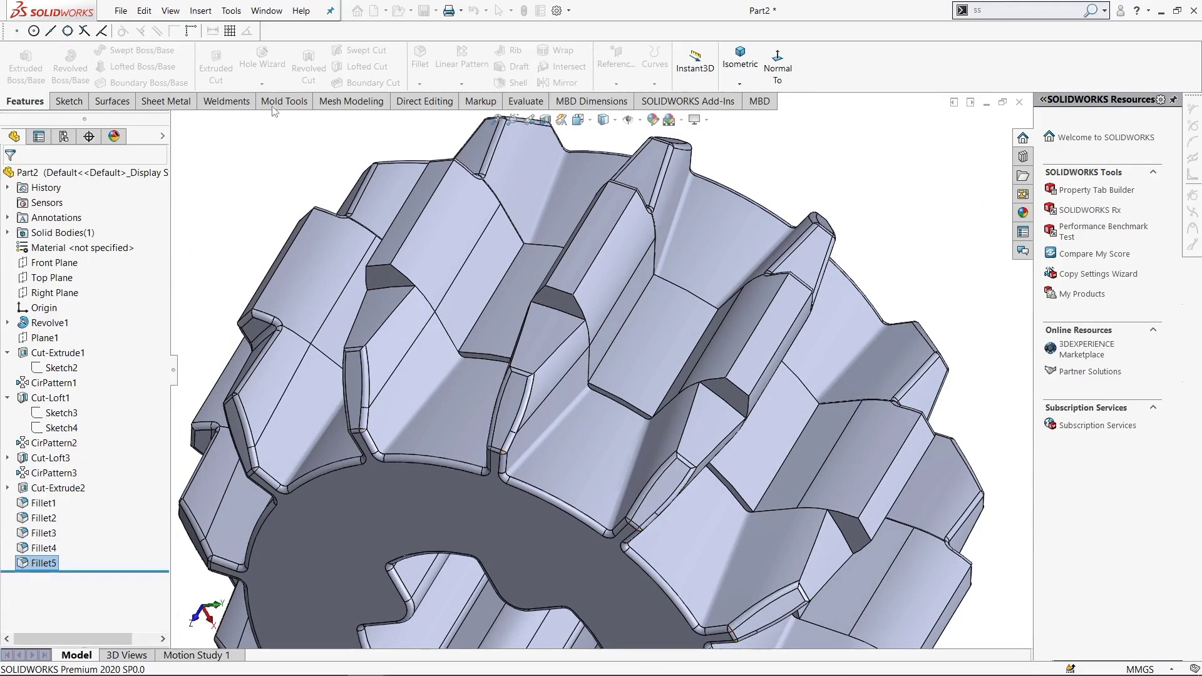
- Fillet the two adjoining tooth-notch faces with a 0.5 mm radius, creating Fillet5
click(368, 321)
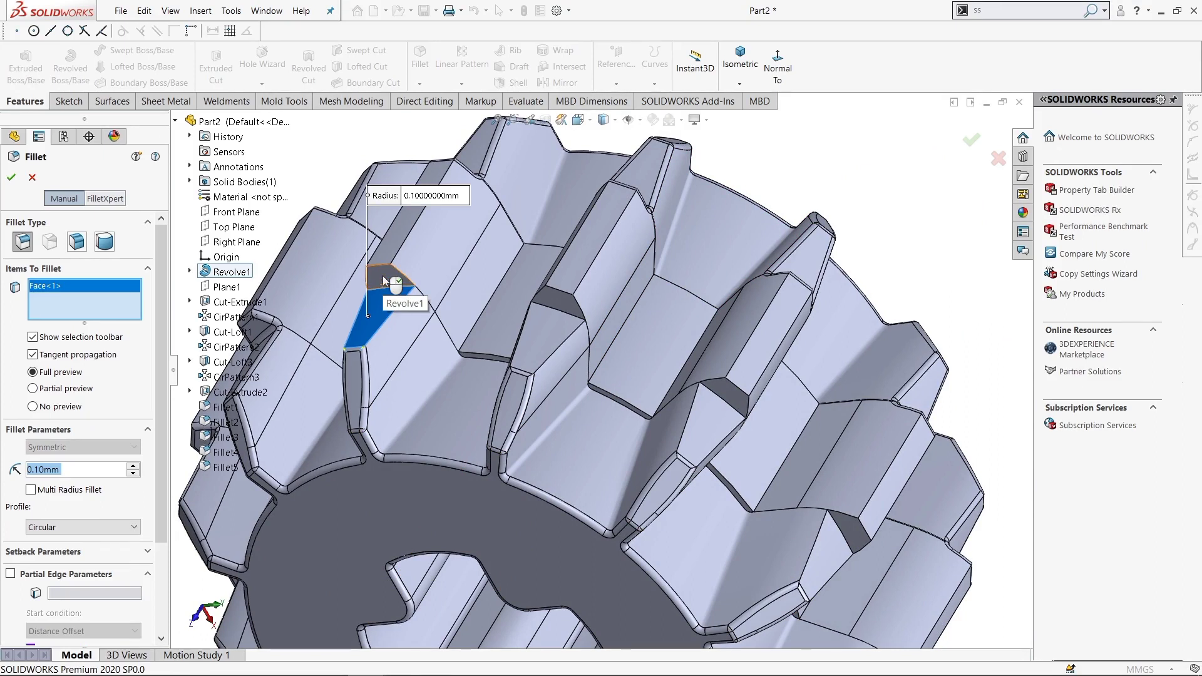
click(381, 279)
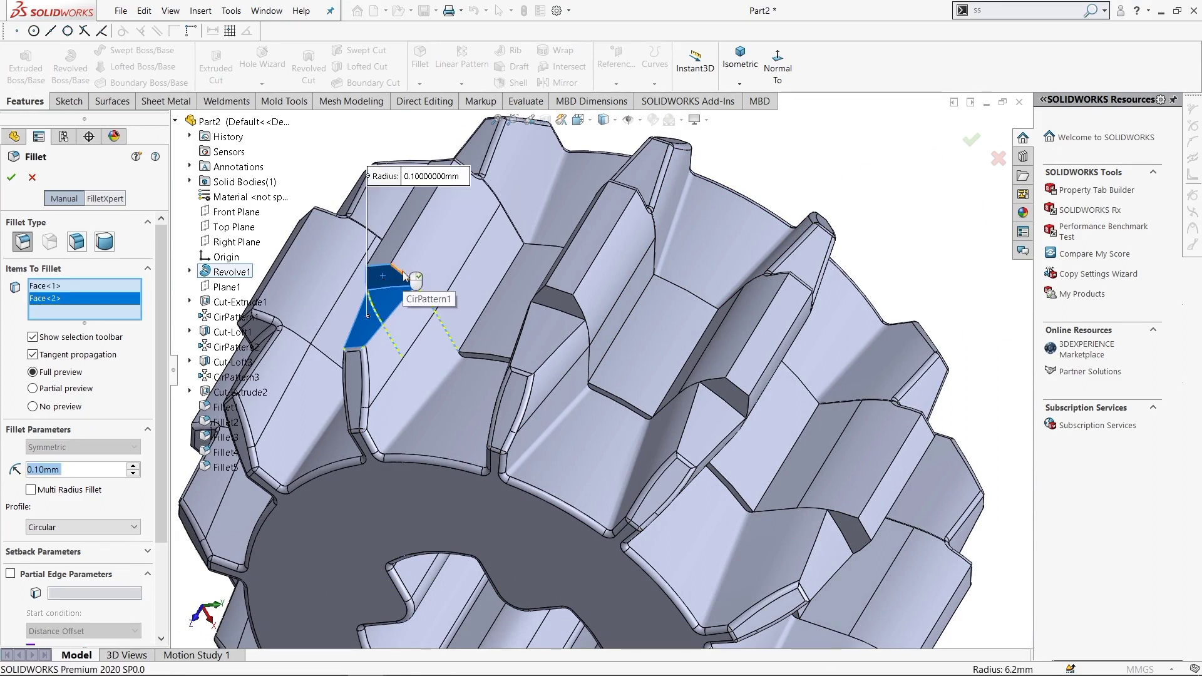
text(0.8)
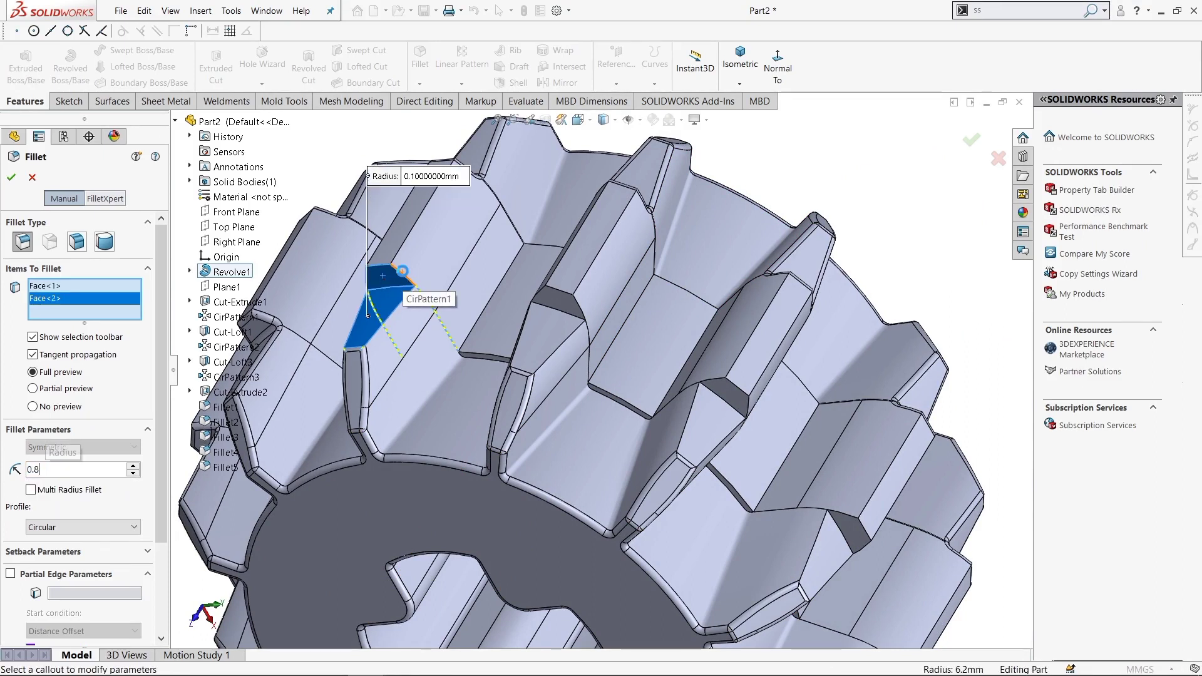
key(Return)
text(0.)
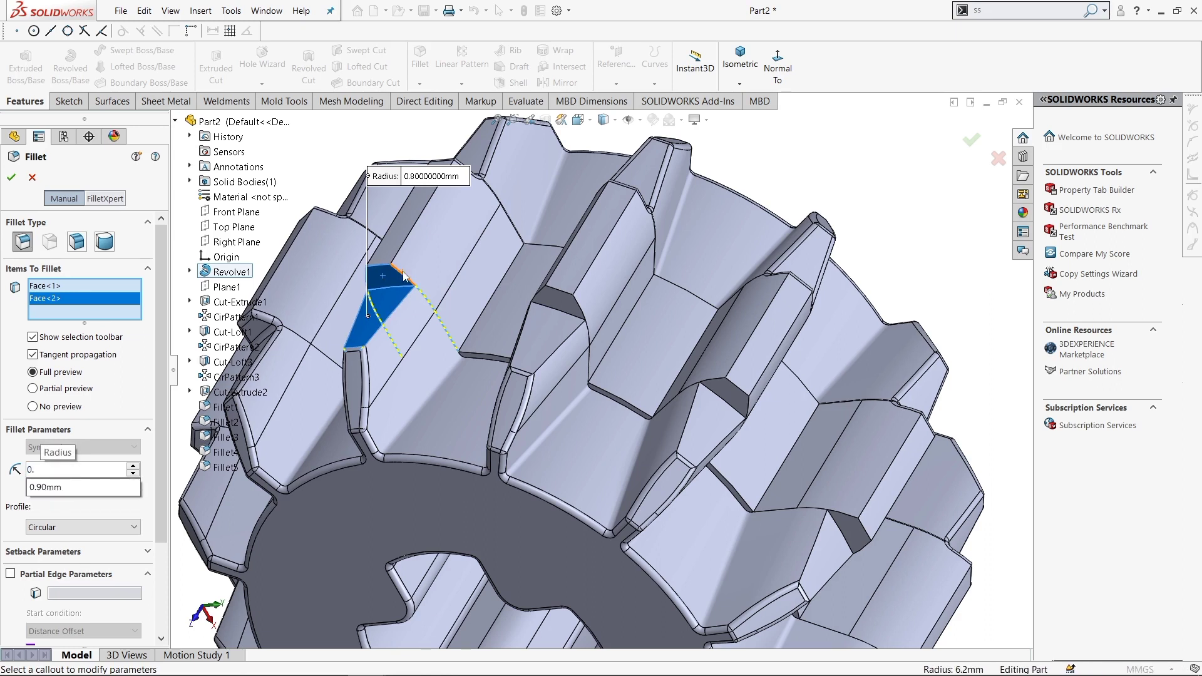
text(50mm)
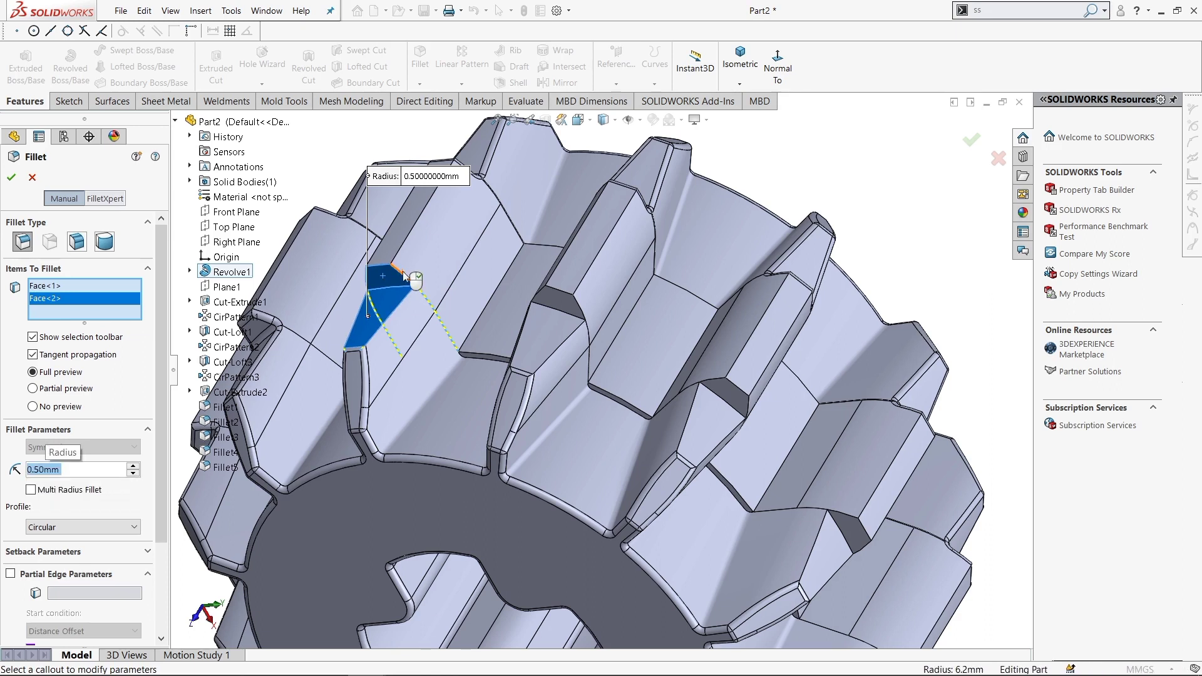
key(Return)
key(Return)
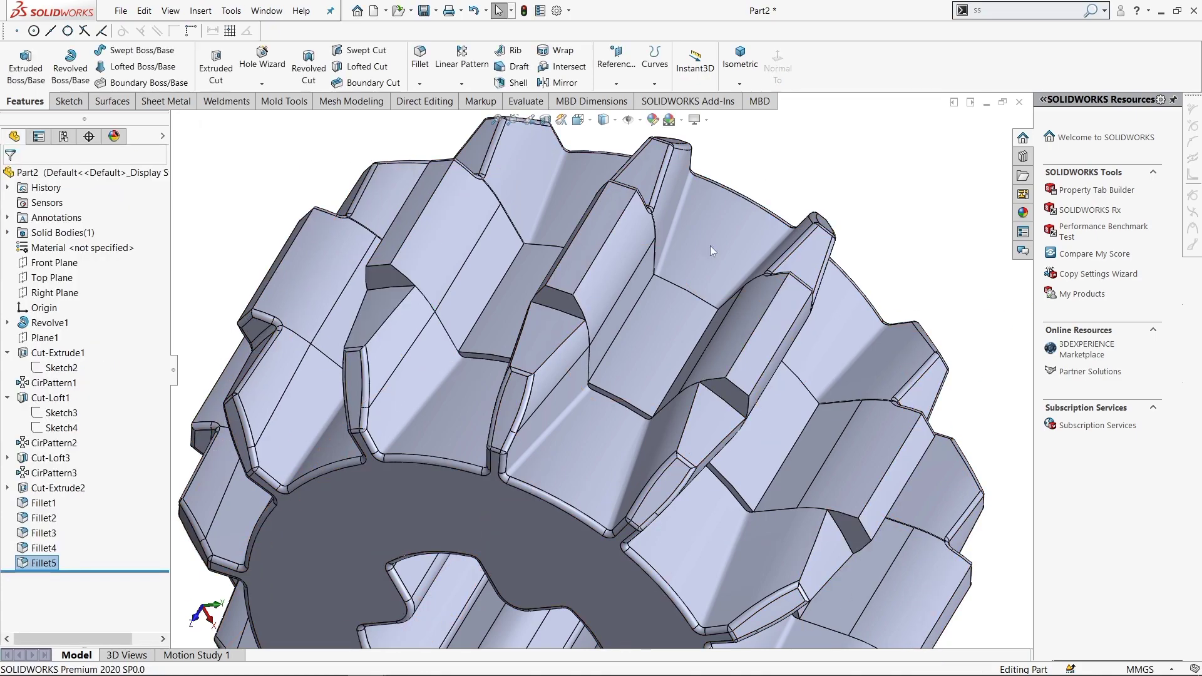
key(f)
mouse_move(580, 514)
middle_down()
mouse_move(638, 259)
mouse_move(415, 212)
middle_up()
scroll(415, 212, down, 3)
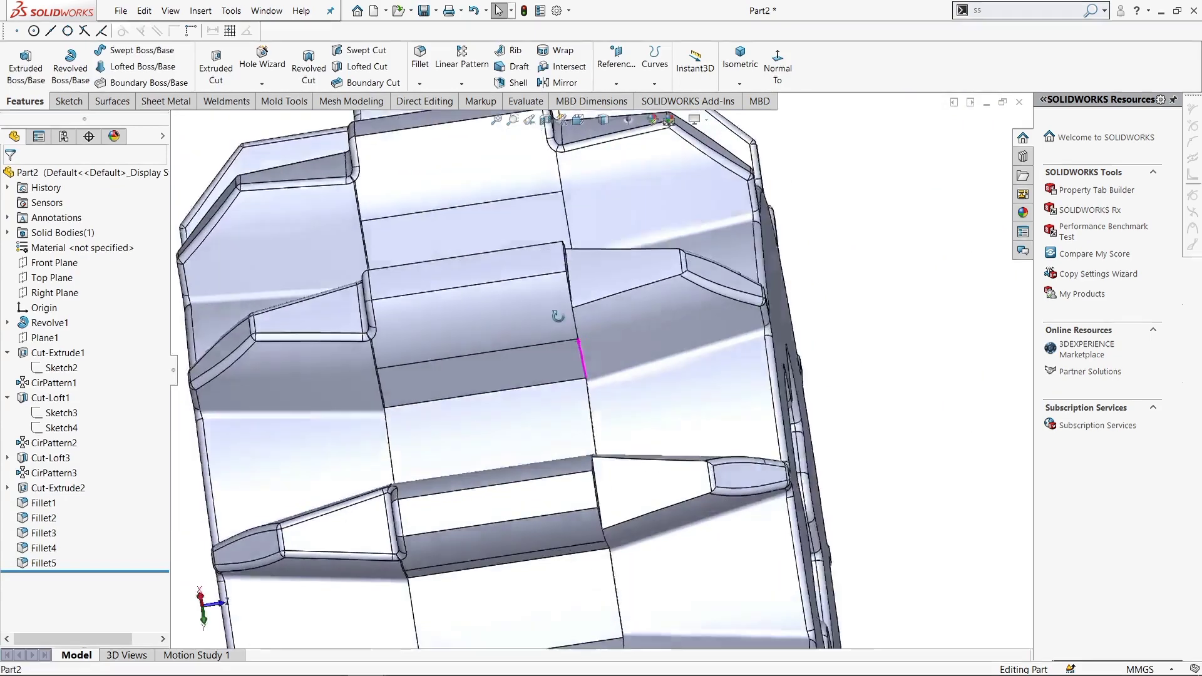
scroll(416, 212, down, 3)
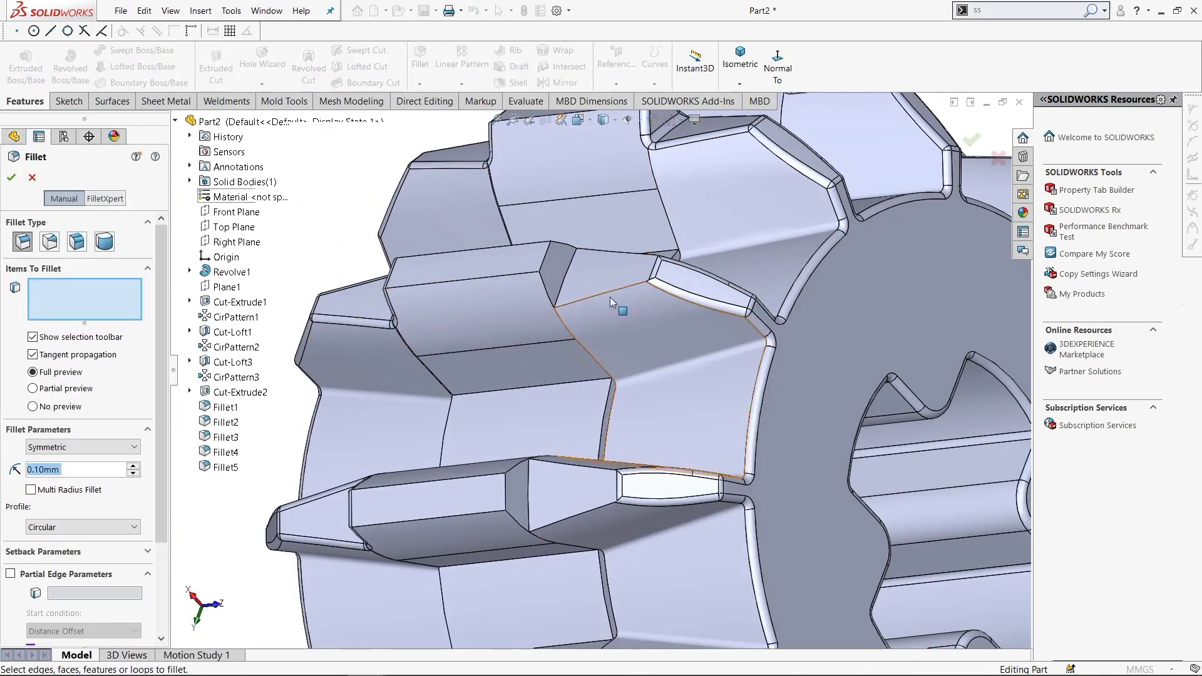
click(557, 254)
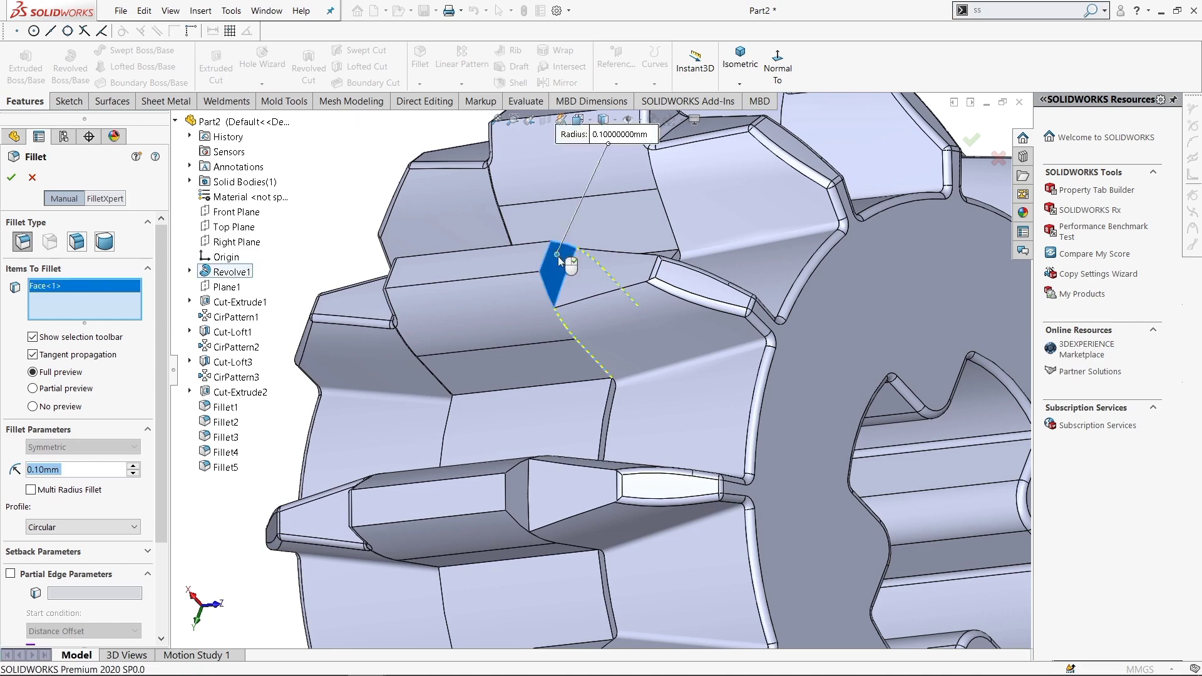
scroll(628, 379, down, 3)
scroll(629, 379, down, 3)
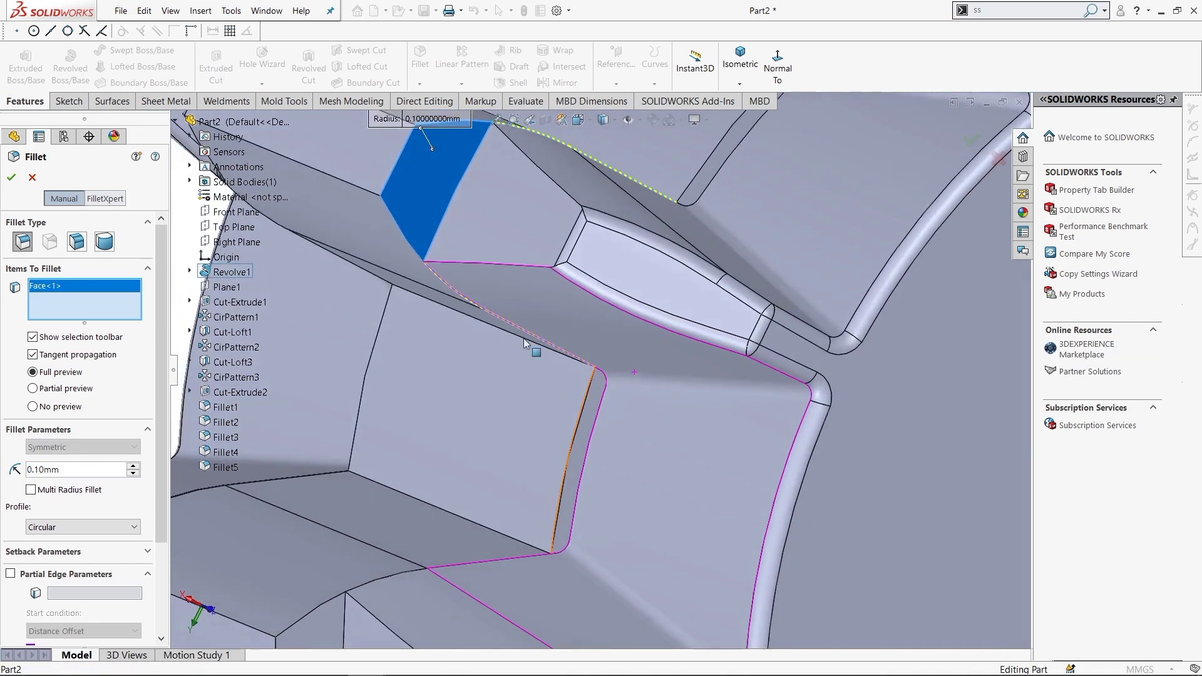
click(507, 196)
click(32, 180)
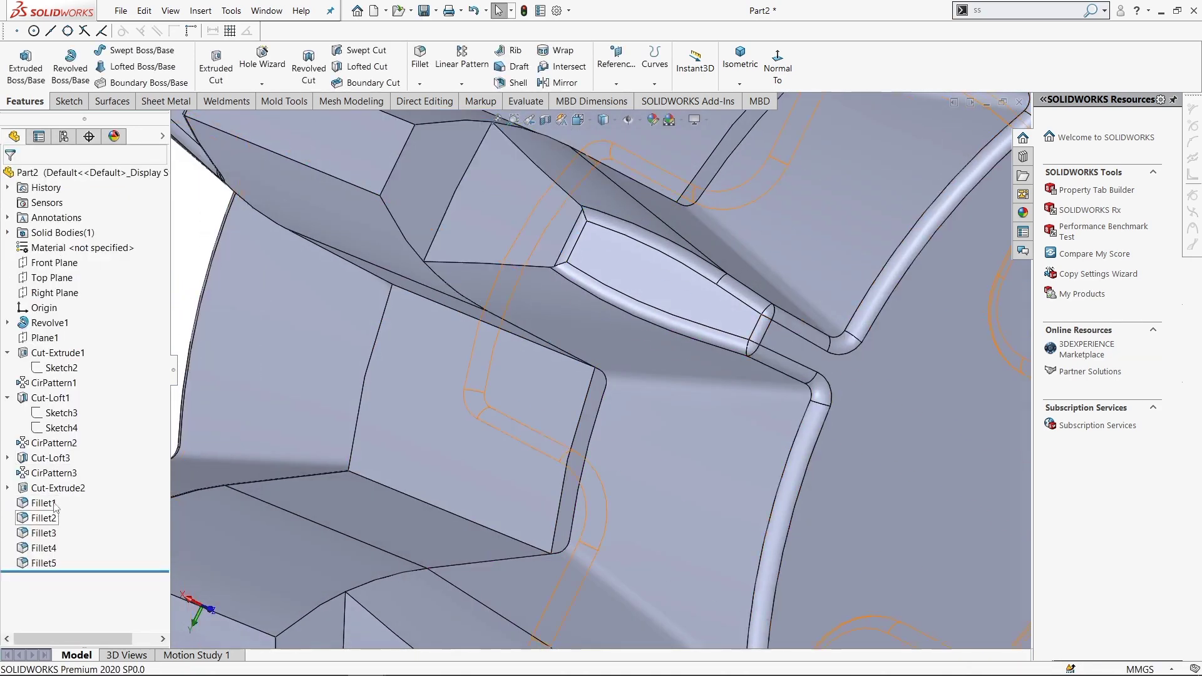
click(51, 458)
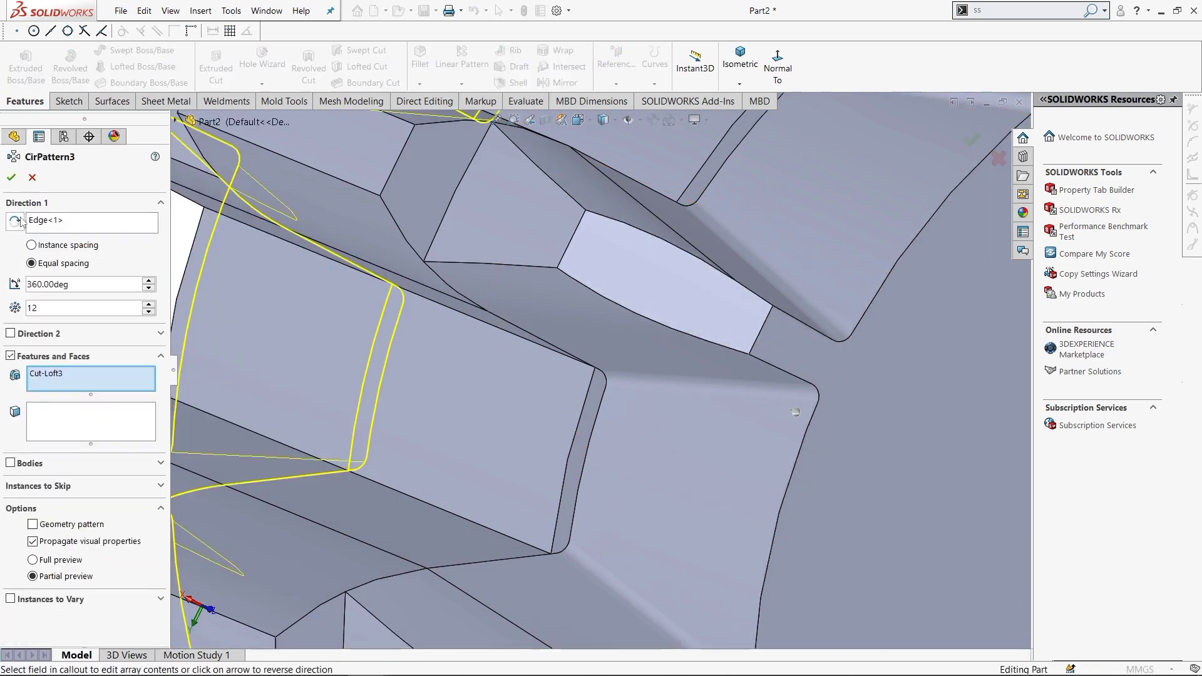
click(31, 177)
scroll(625, 361, up, 3)
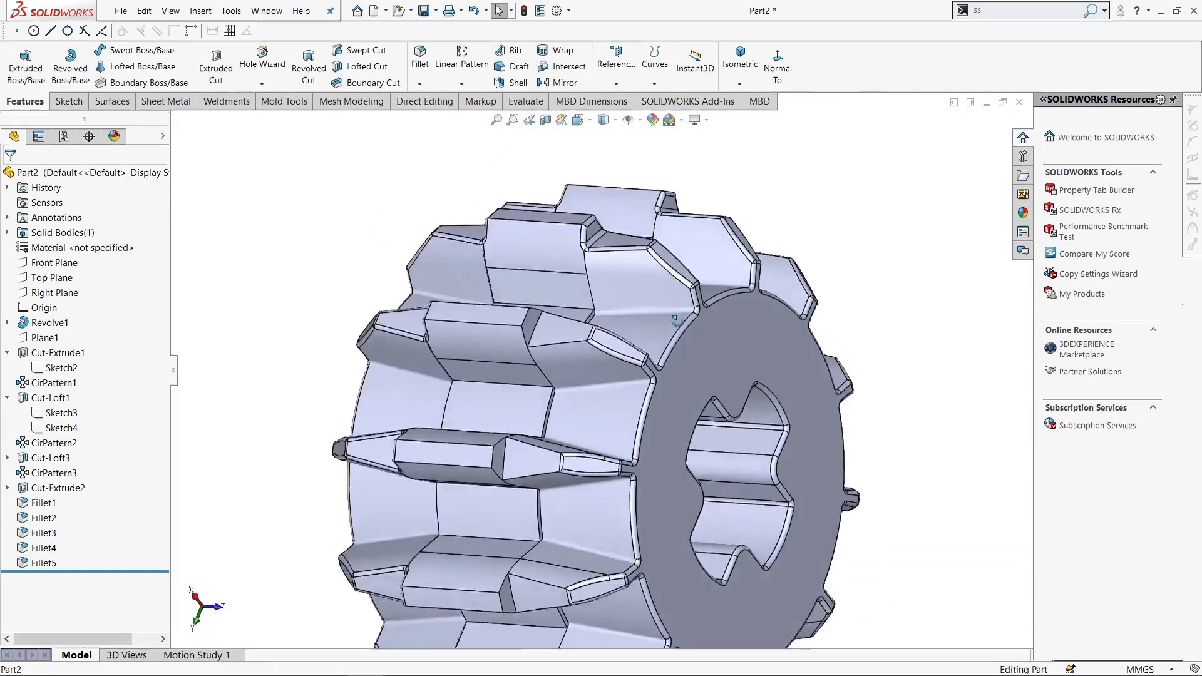
mouse_move(625, 360)
middle_down()
mouse_move(604, 248)
mouse_move(401, 263)
middle_up()
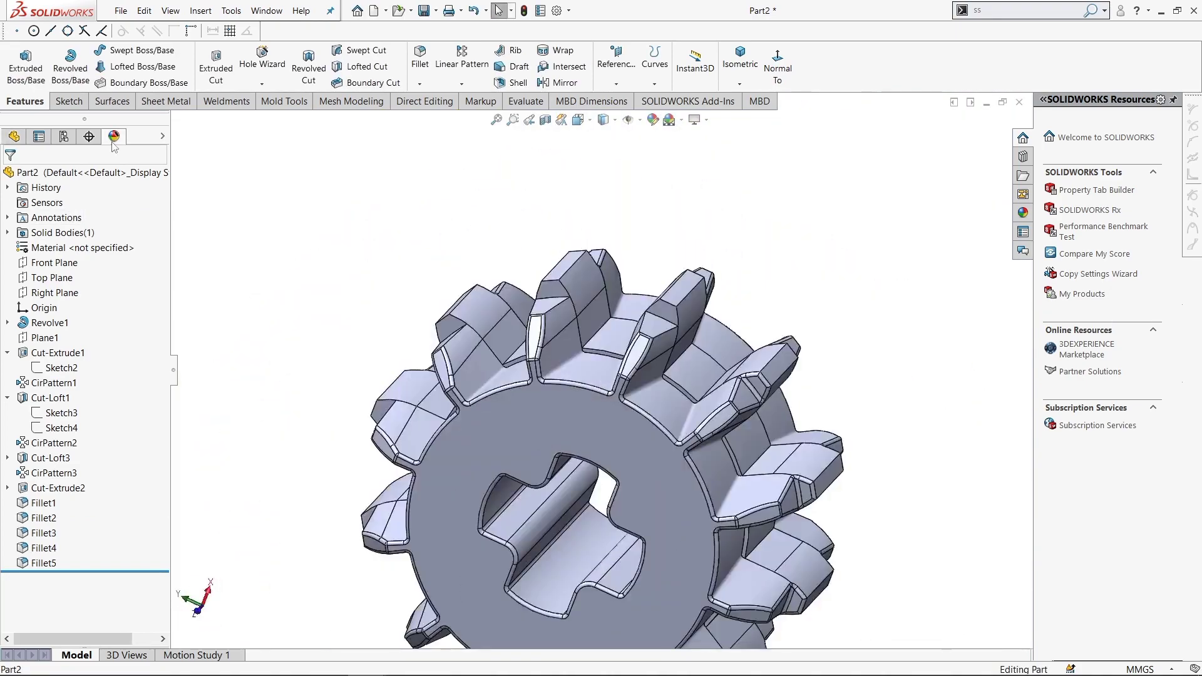
- Apply the Plastic > Medium Gloss black medium gloss plastic appearance to the gear
click(112, 141)
click(16, 137)
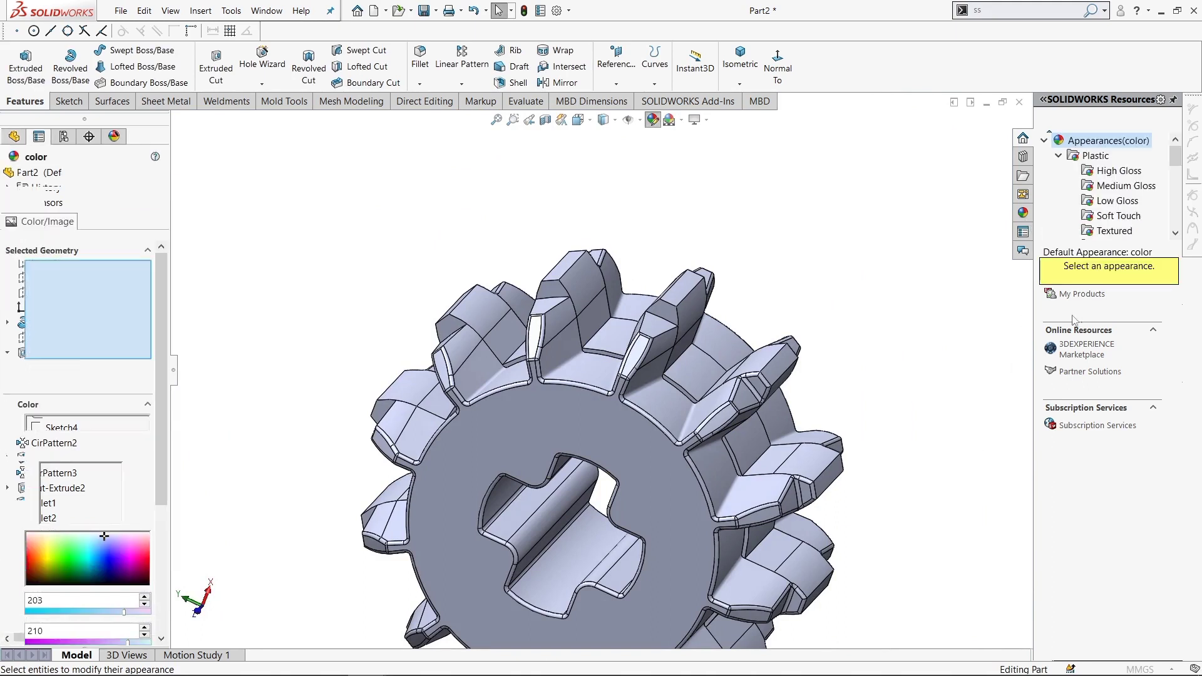
click(1106, 176)
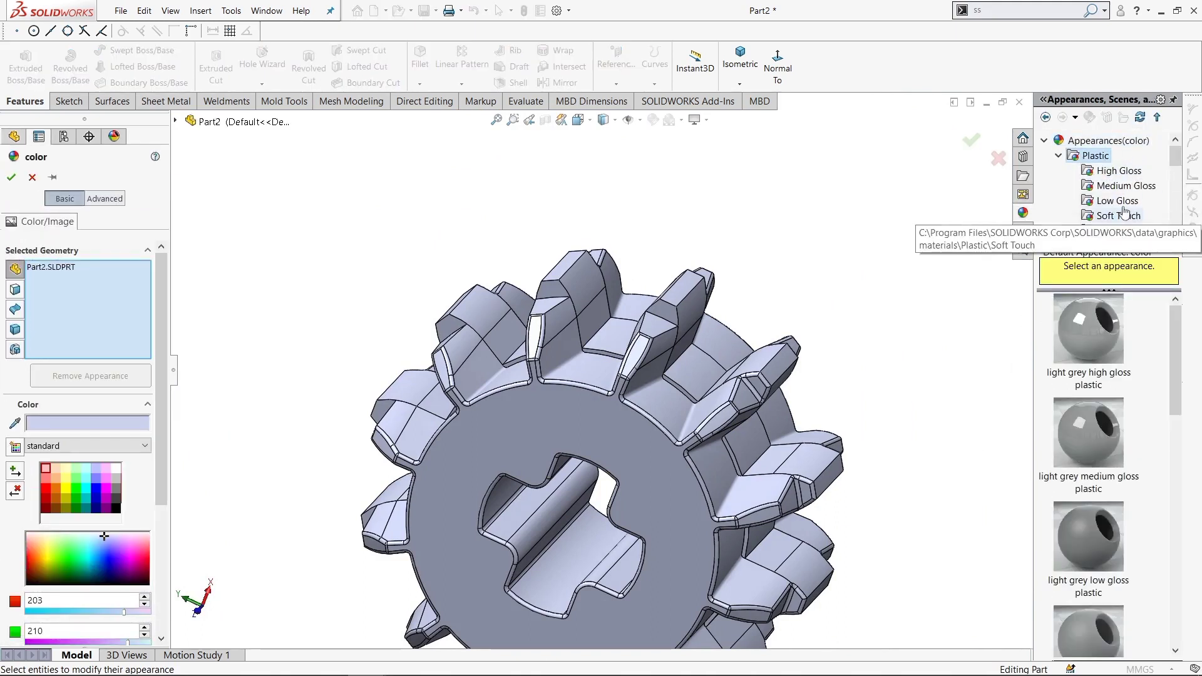
click(1120, 186)
scroll(1106, 387, down, 3)
scroll(1106, 387, up, 3)
click(1088, 538)
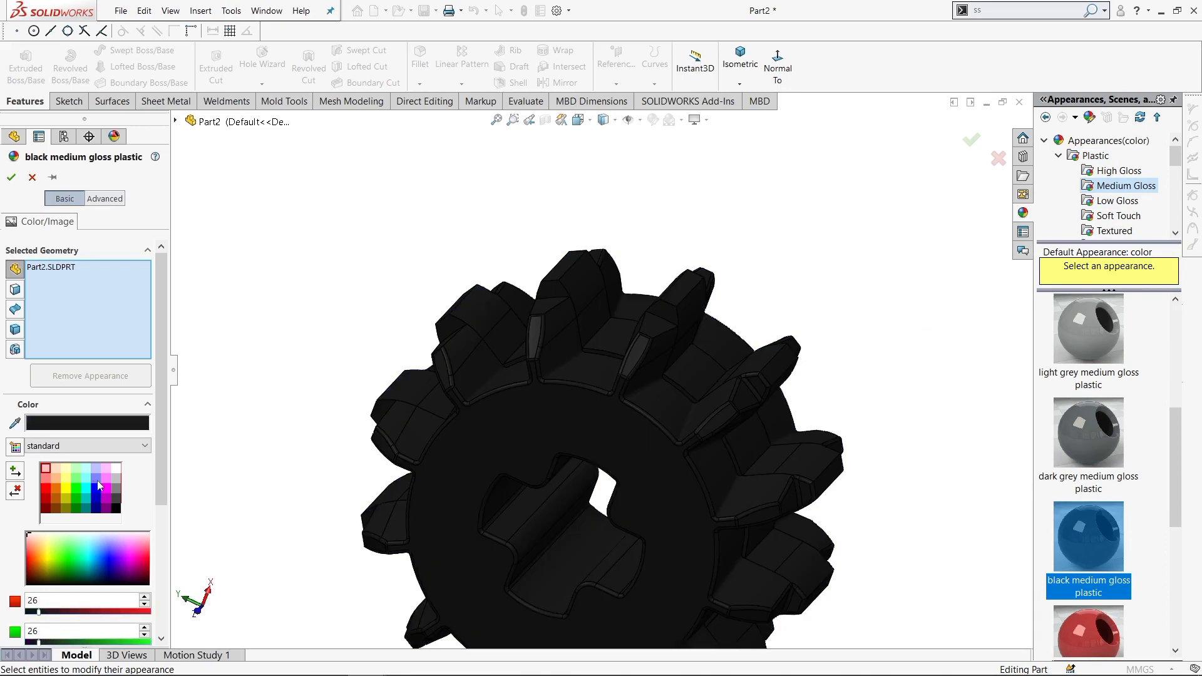
- Recolour the plastic to the dark grey swatch, confirm, and orbit to view the underside
click(99, 485)
click(96, 499)
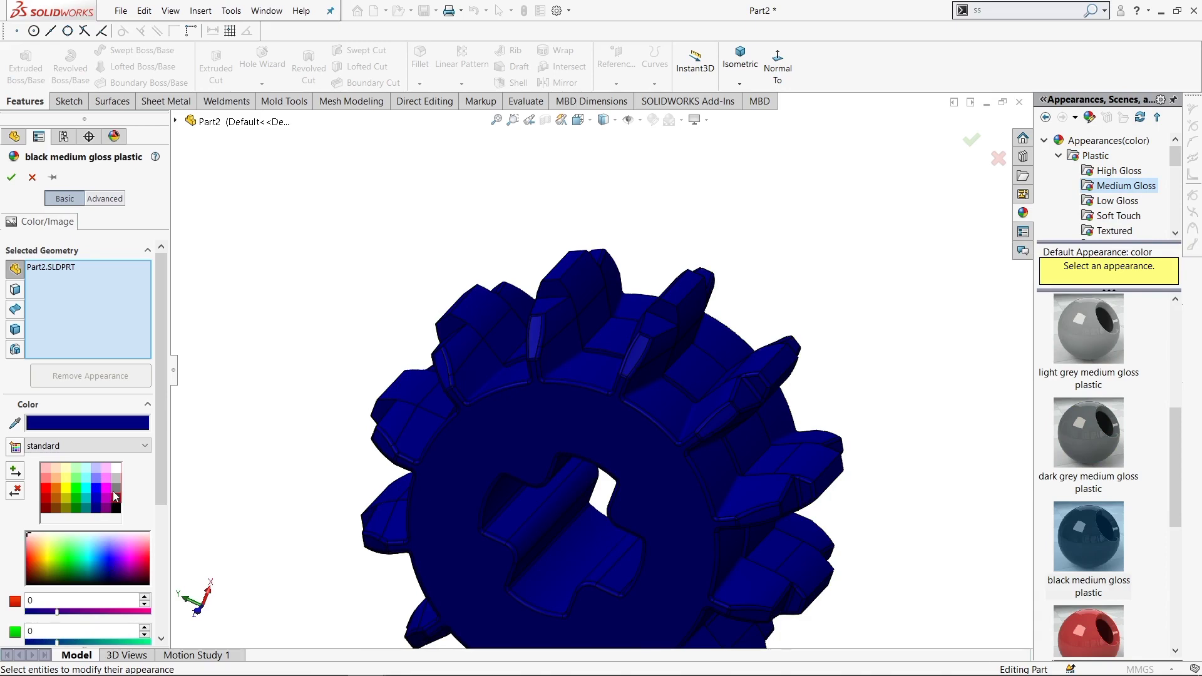
click(114, 490)
click(118, 504)
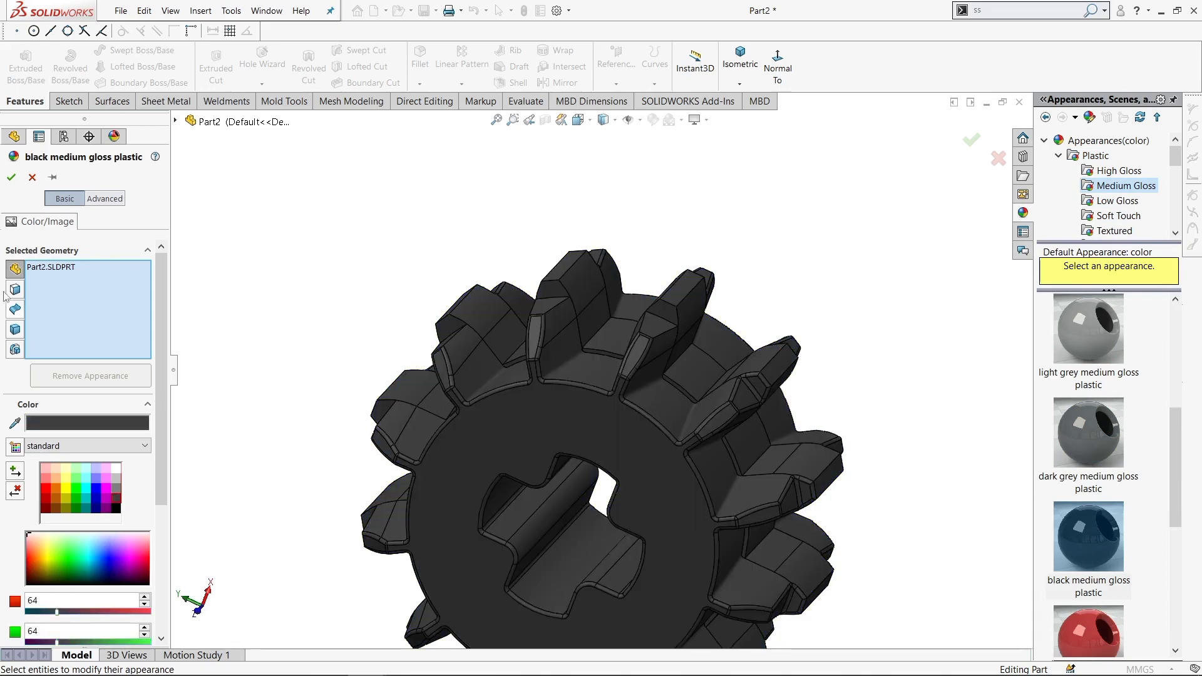
click(11, 177)
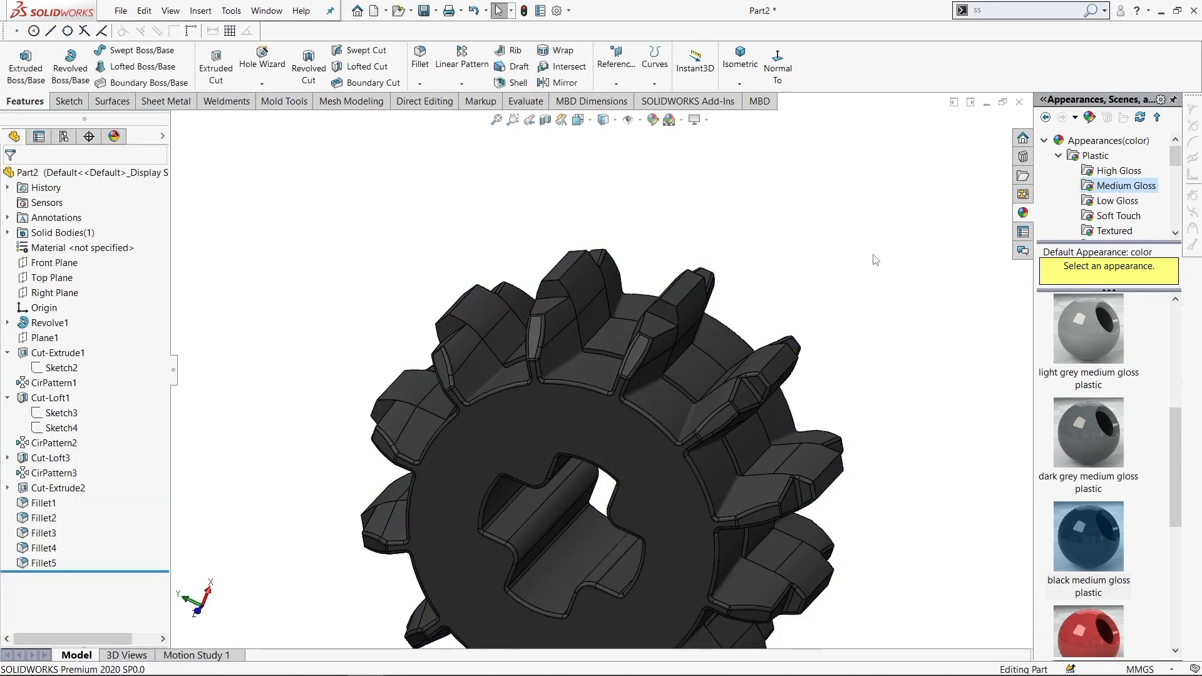
scroll(612, 247, up, 2)
middle_drag(612, 247, 720, 518)
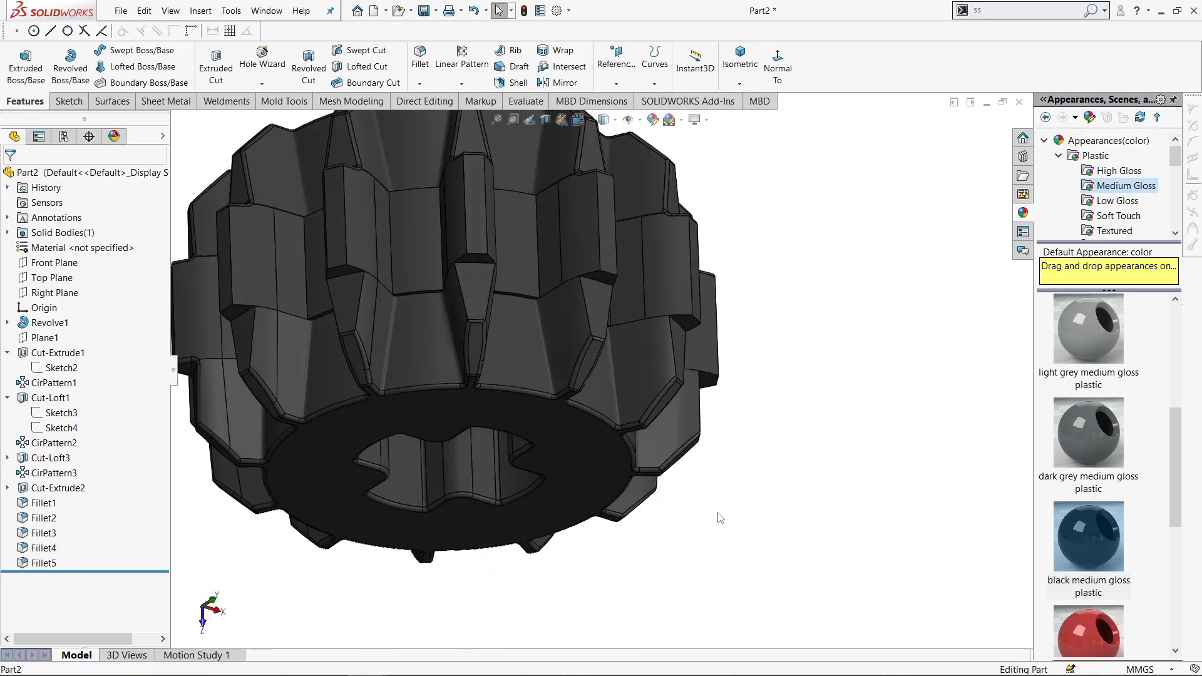